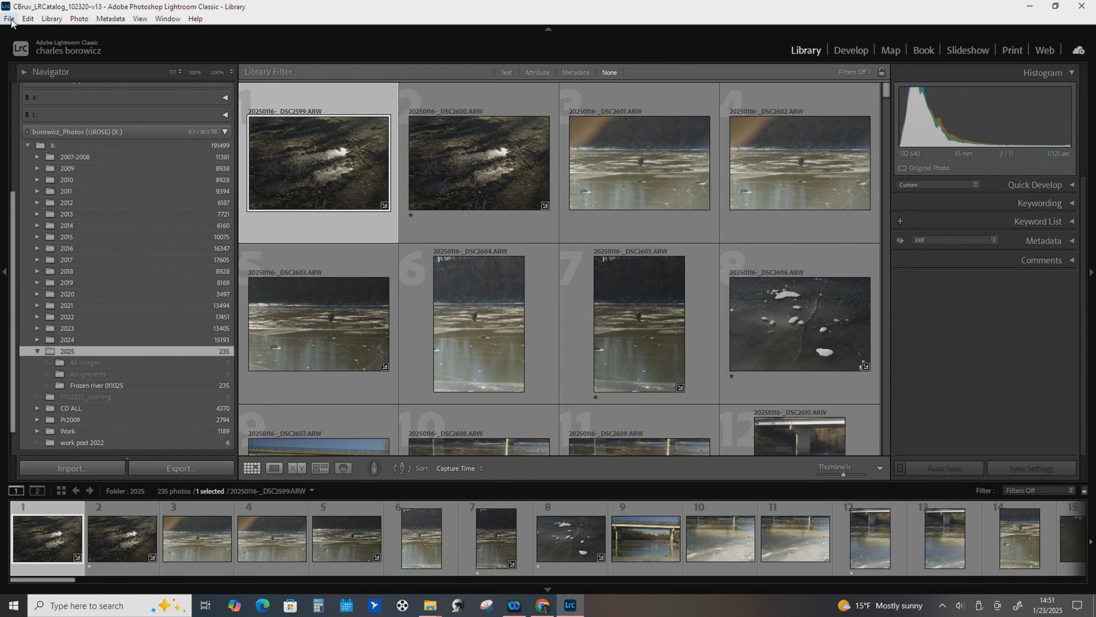
Open the photo import and set the Assignments folder under 2025 on the X: drive as the destination.
left_click(11, 20)
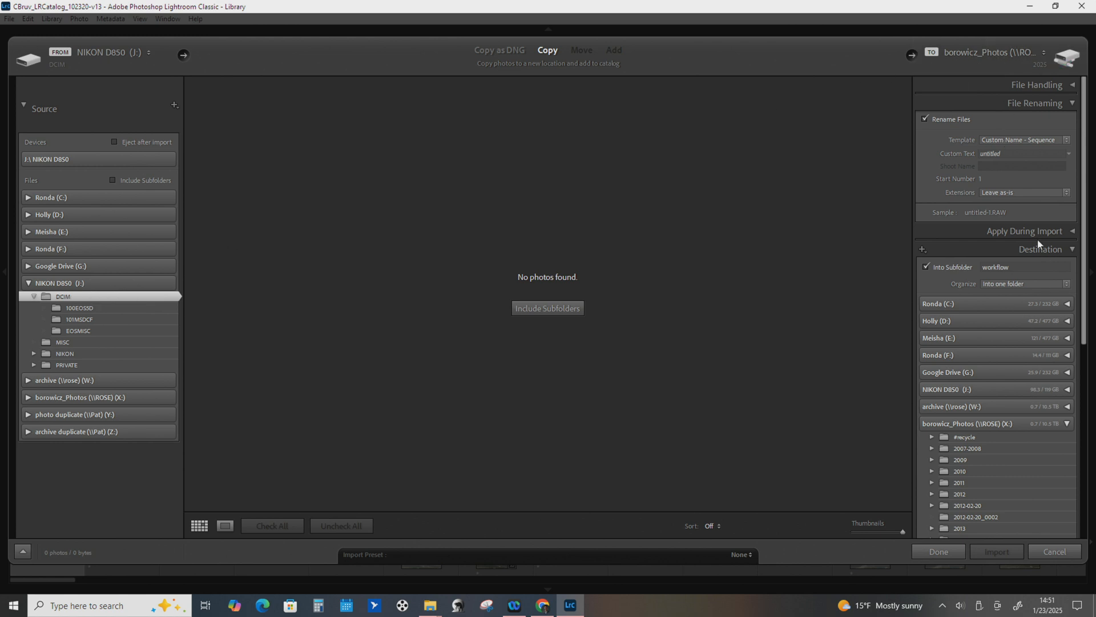
left_click_drag(1085, 167, 1087, 357)
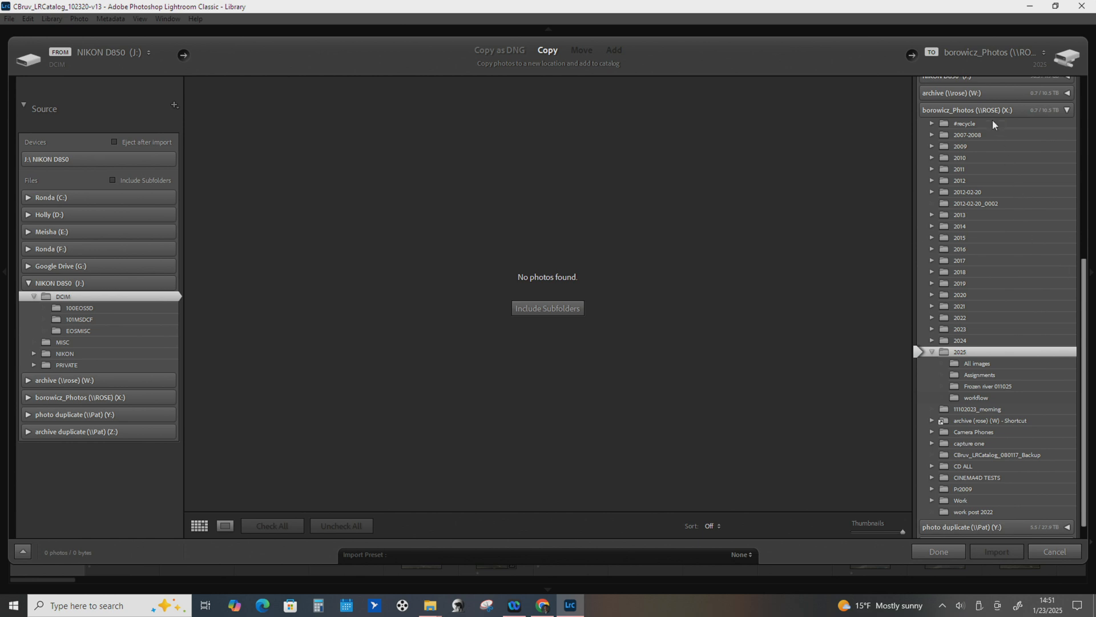
left_click(986, 375)
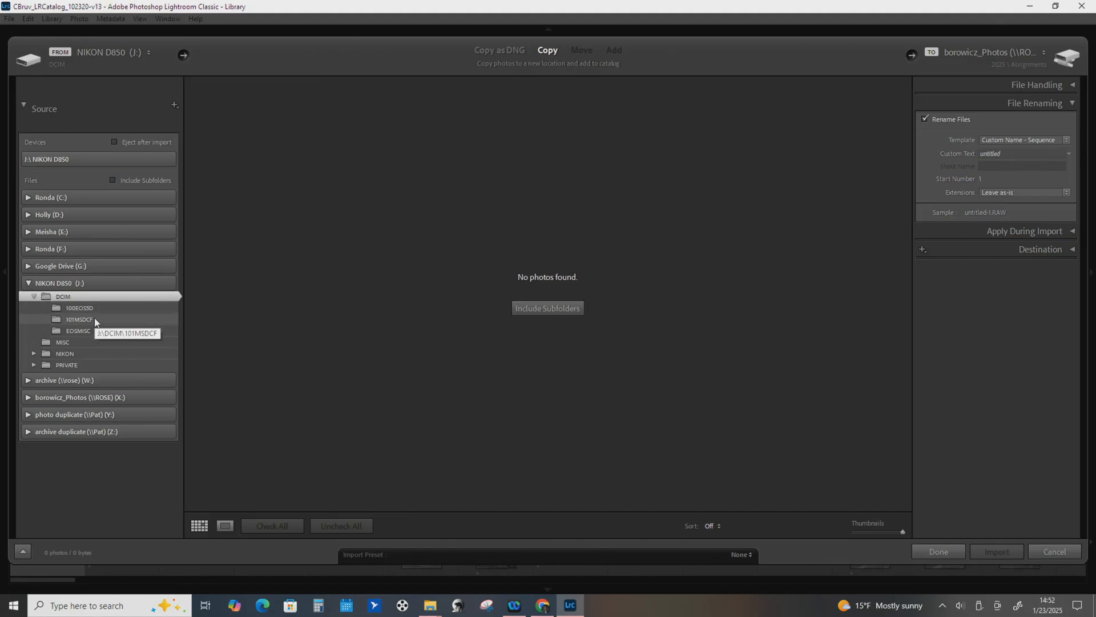
Toggle the inclusion of subfolders on and off, and choose the card's 101MSDCF folder as the import source.
left_click(137, 180)
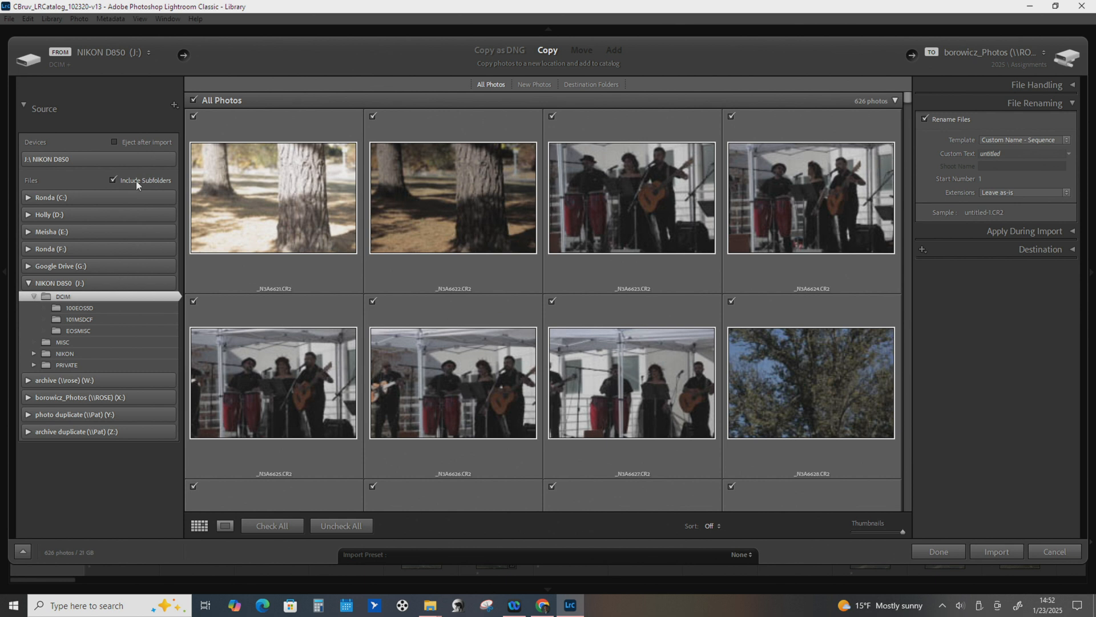
left_click(113, 180)
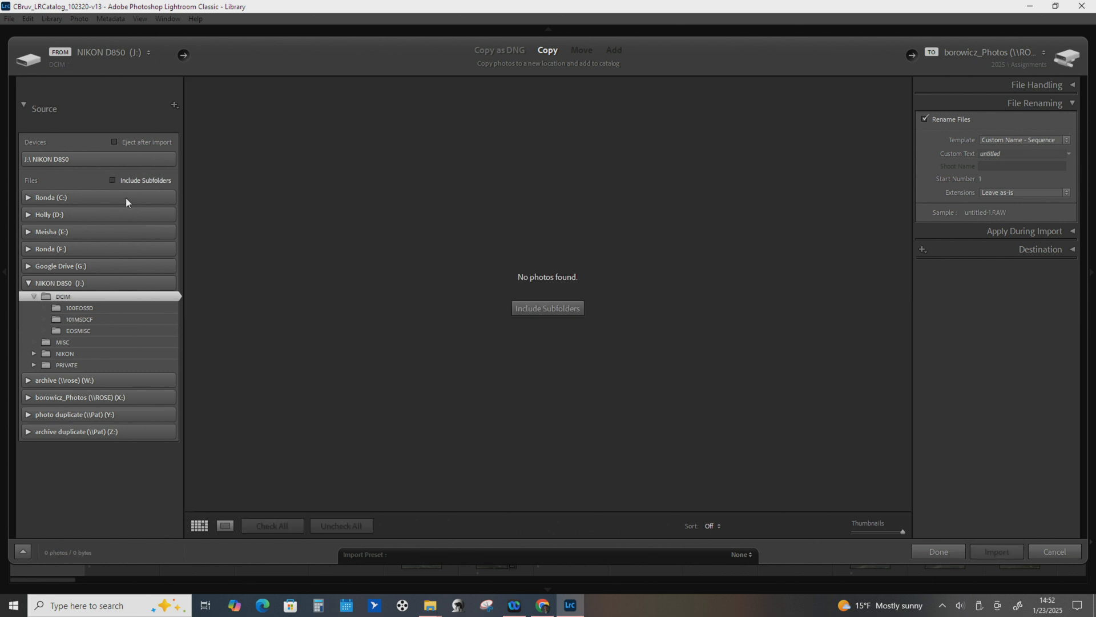
left_click(91, 320)
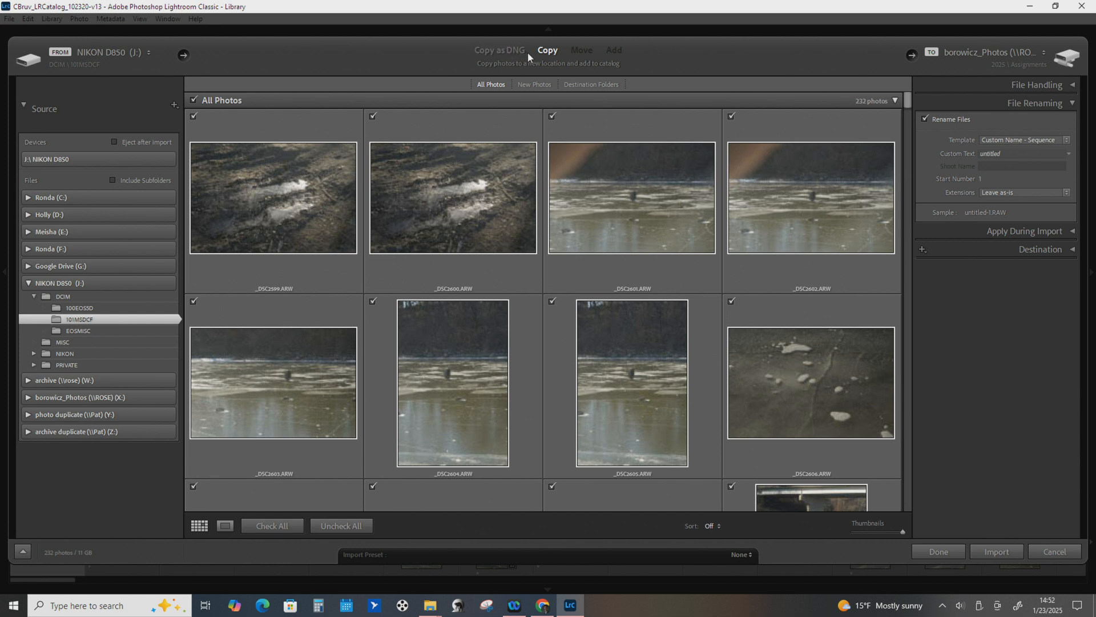
Exclude all photos of the 101MSDCF folder from the import, leaving the import method at Copy.
left_click(512, 53)
mouse_move(908, 101)
left_mouse_down()
mouse_move(904, 519)
mouse_move(894, 91)
left_mouse_up()
left_click(192, 100)
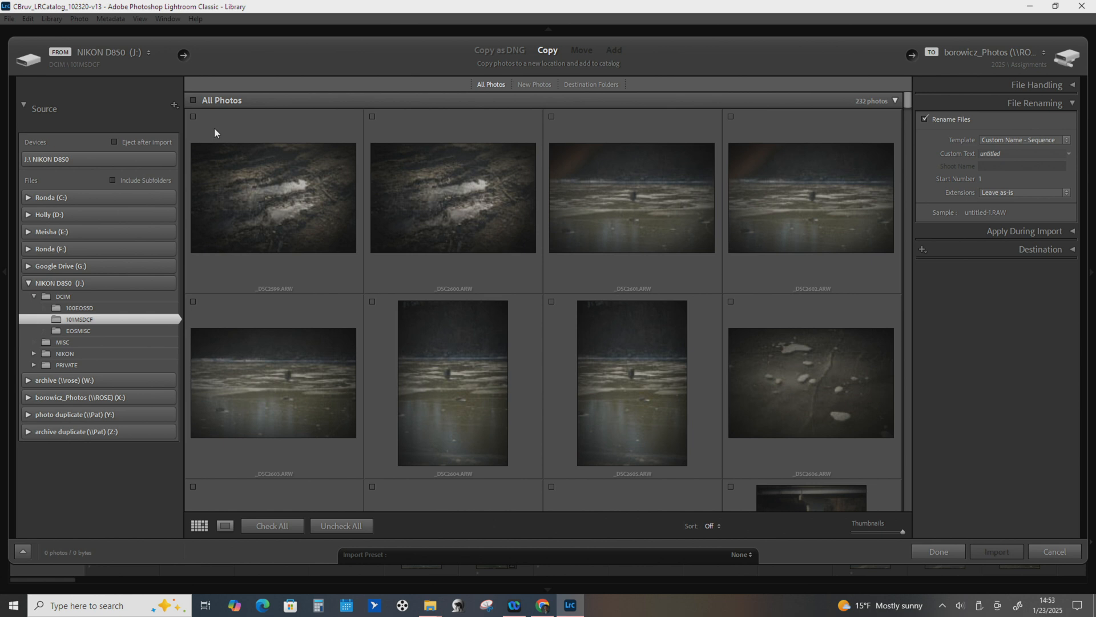
Try out selecting the first five photos as a range and single photos one at a time.
left_click(276, 187)
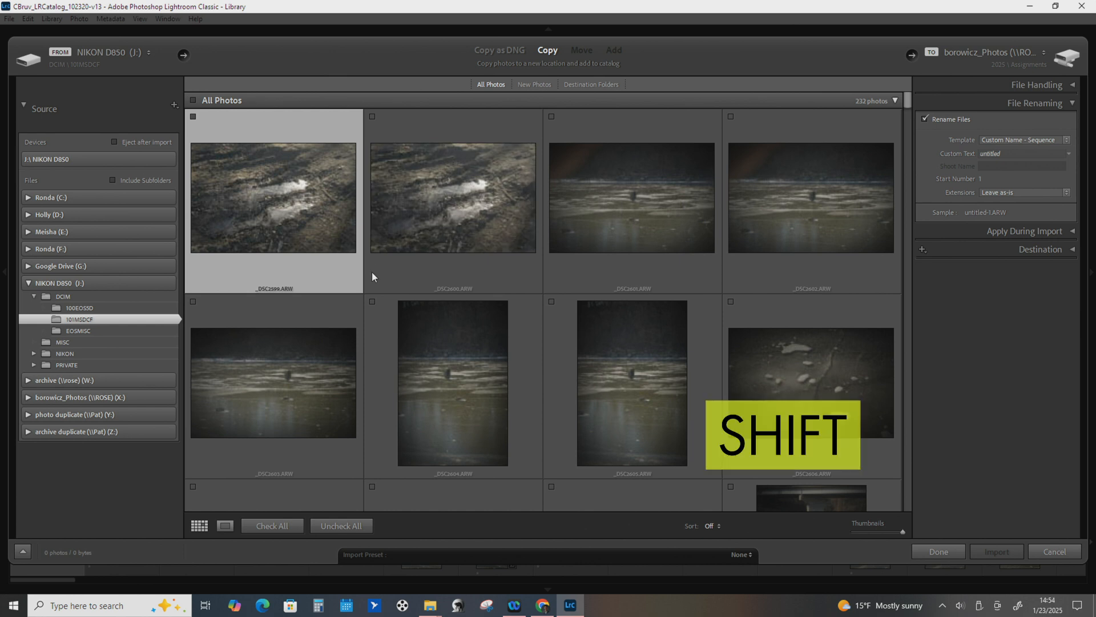
left_click(272, 383, "shift")
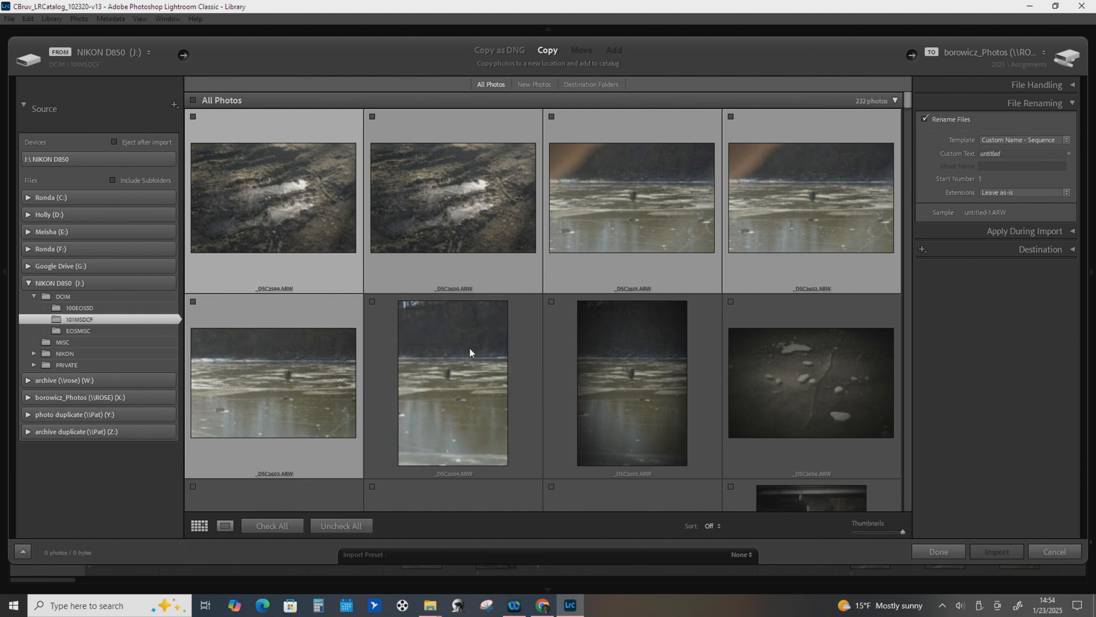
left_click(289, 218)
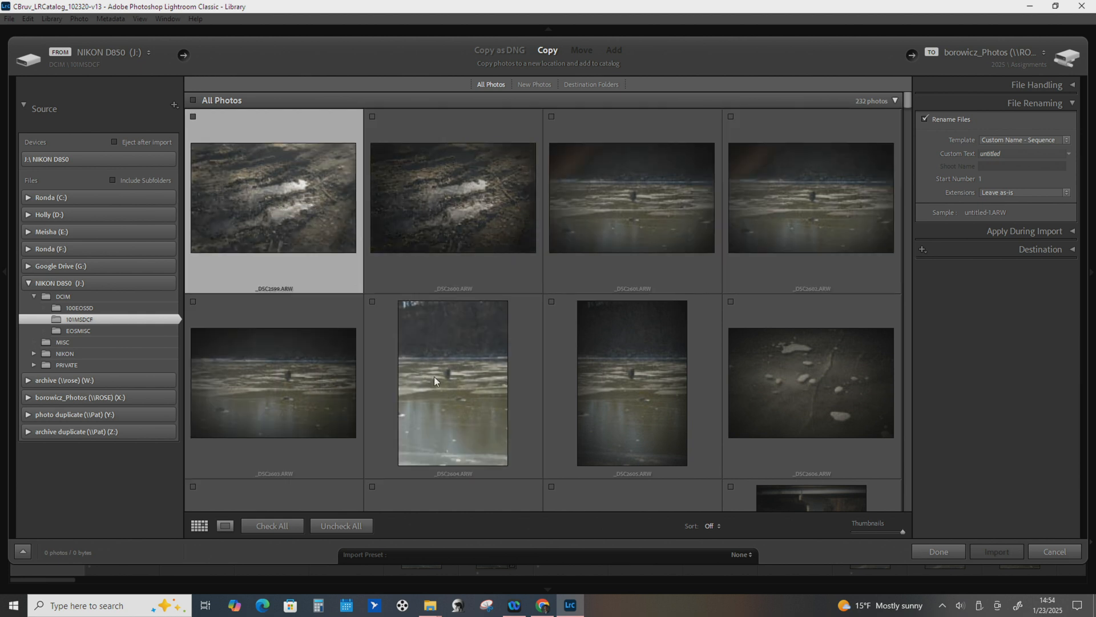
left_click(434, 376)
left_click(301, 211)
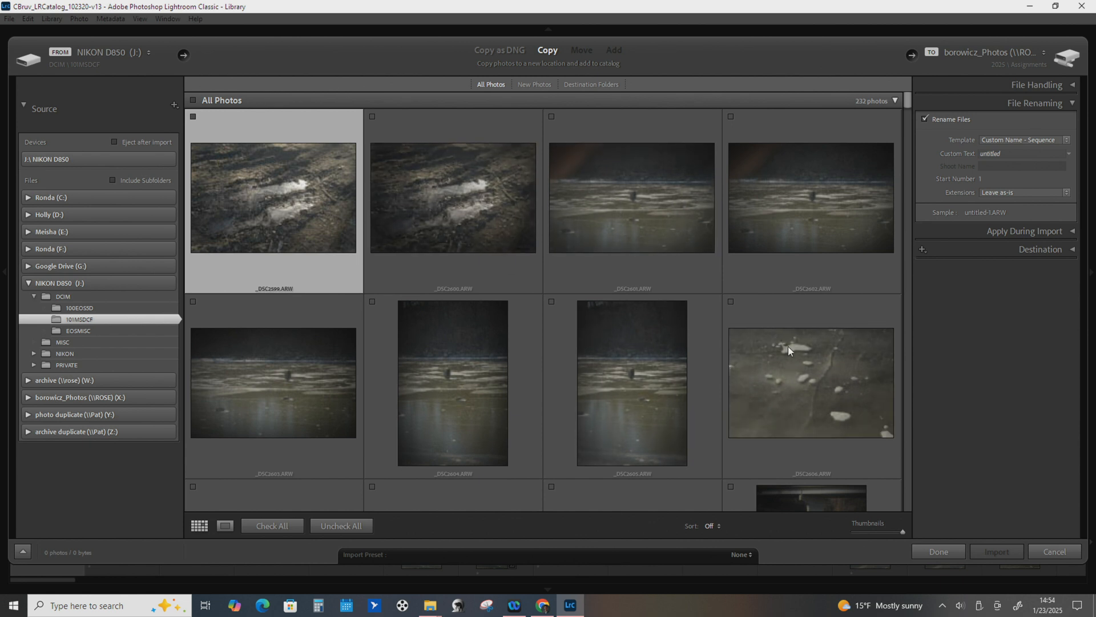
left_click(823, 377)
left_click(309, 224)
left_click(806, 392)
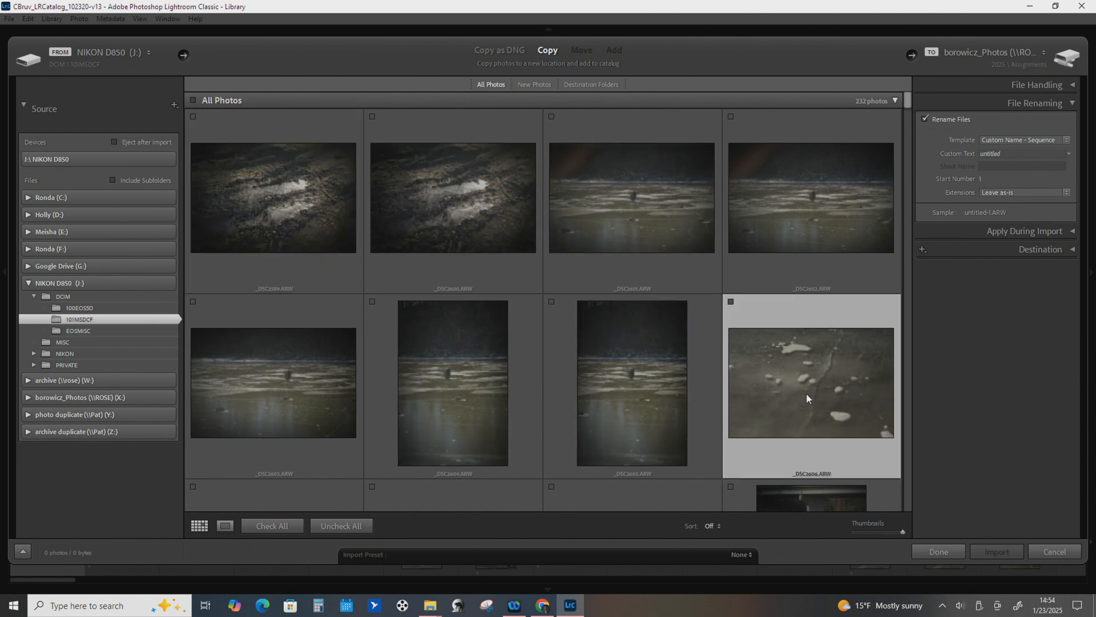
left_click(304, 214)
Mark photos _DSC2599, _DSC2606, _DSC2615 and _DSC2672 for import as one selection, plus the third photo, _DSC2601.
left_click(780, 376)
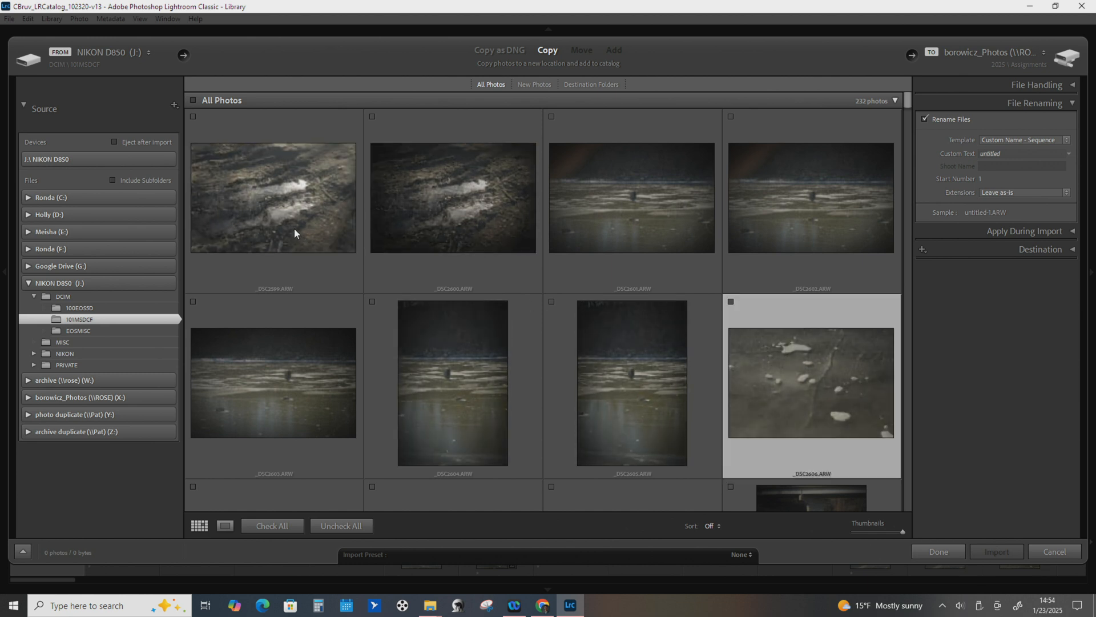
left_click(308, 252, "ctrl")
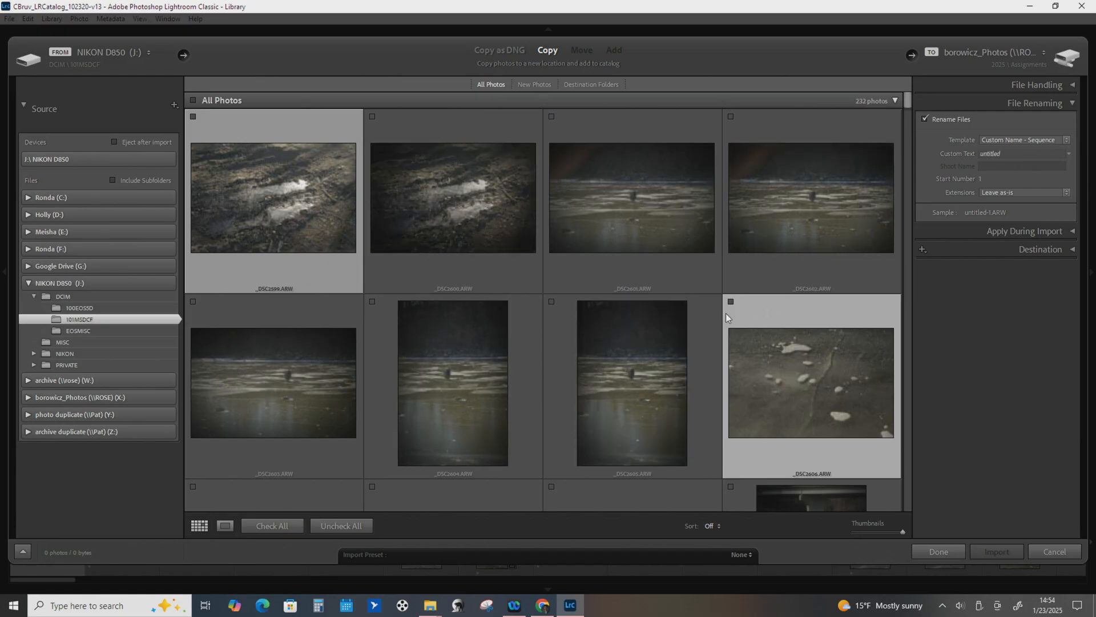
scroll(700, 220, "down", 5)
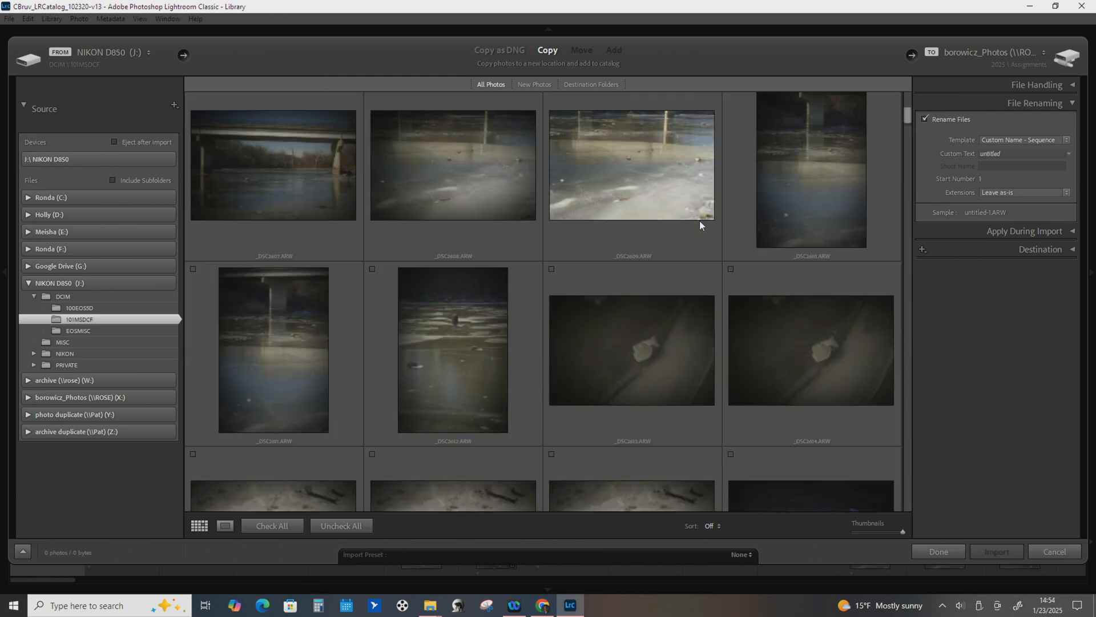
scroll(700, 221, "down", 2)
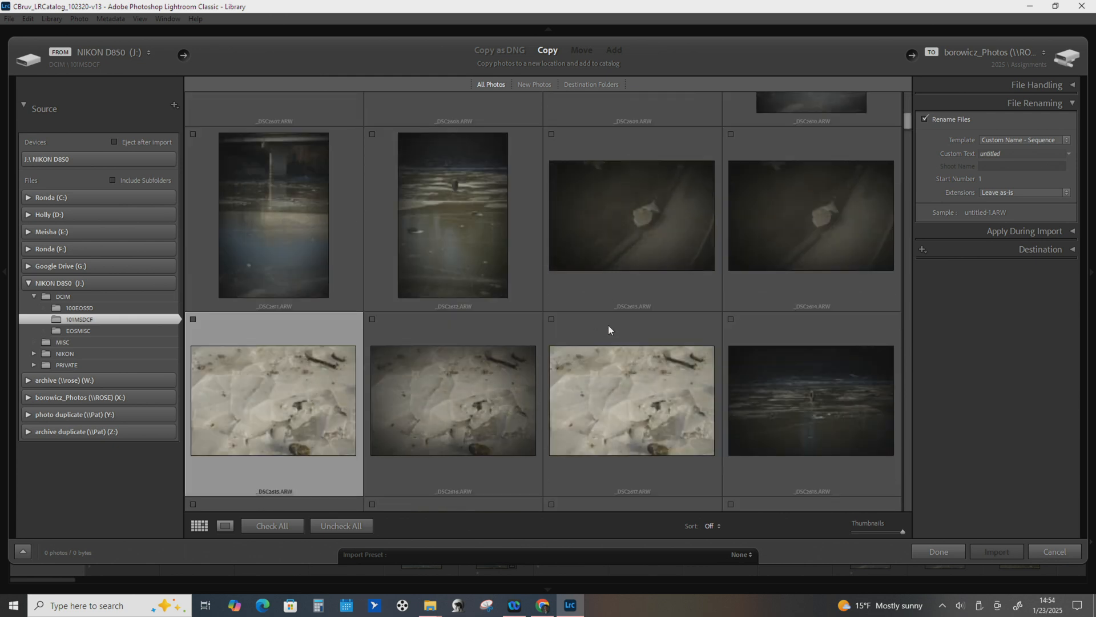
scroll(608, 324, "down", 7)
scroll(391, 380, "down", 15)
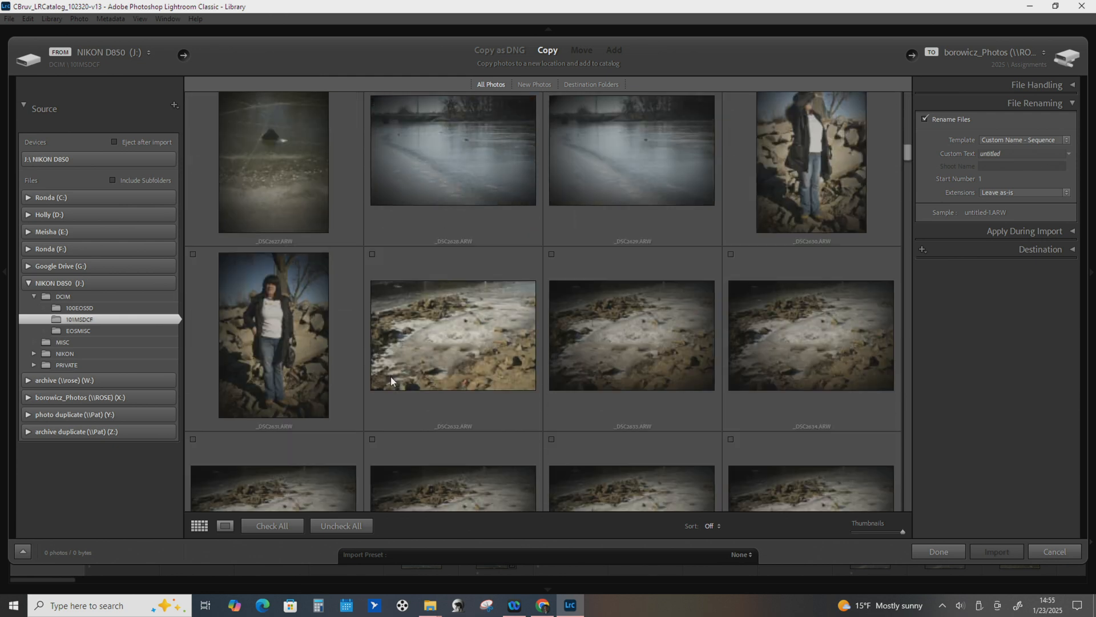
scroll(492, 375, "down", 10)
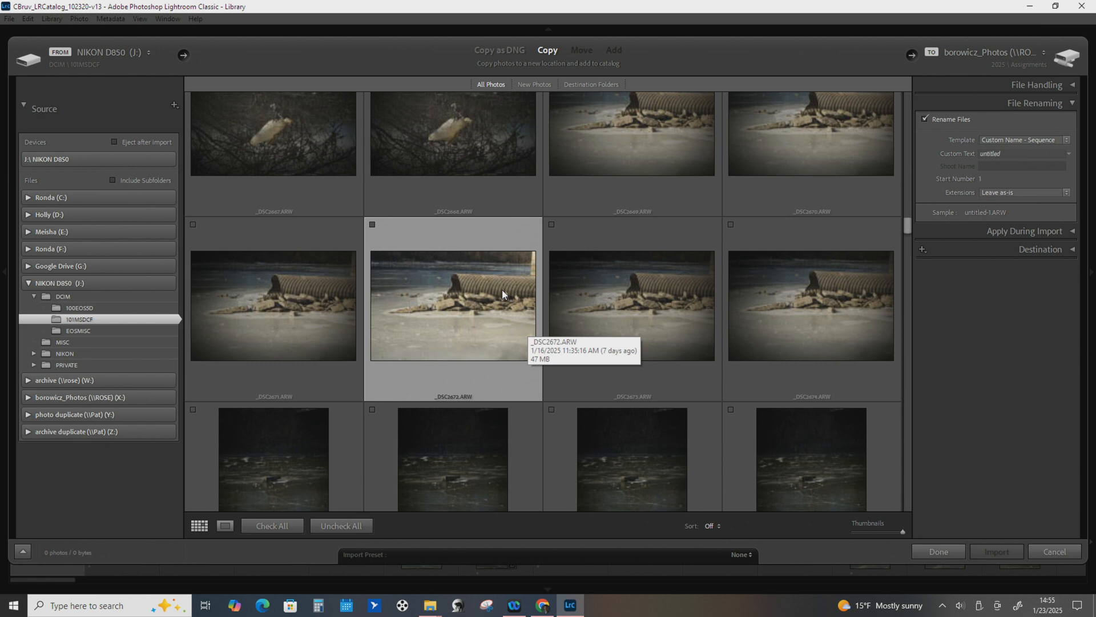
left_click(373, 224)
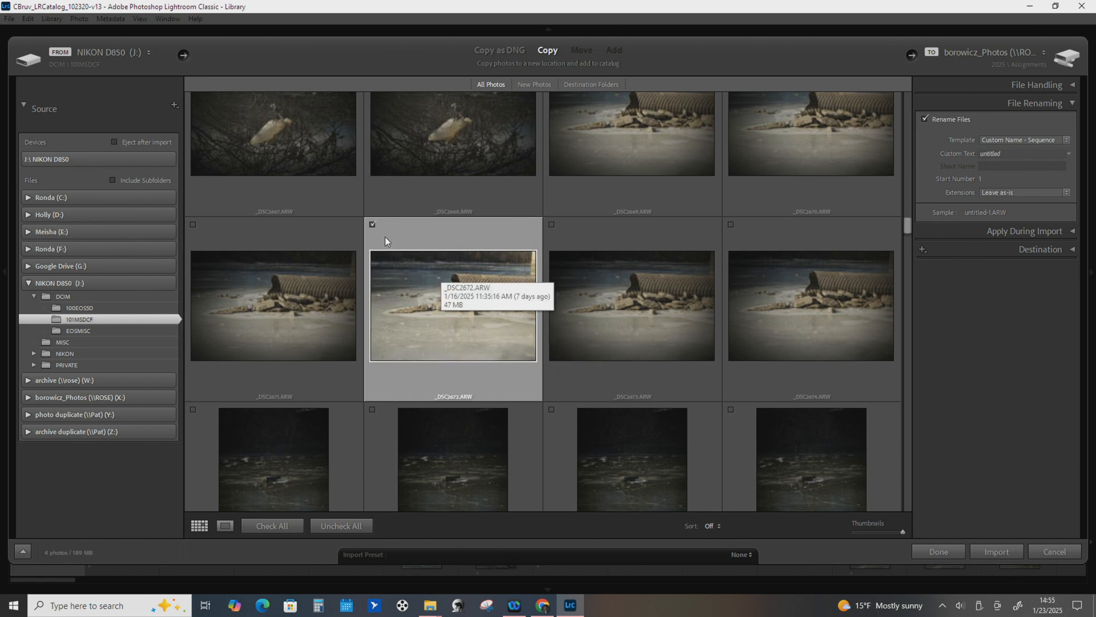
left_click(373, 224)
left_click(374, 224)
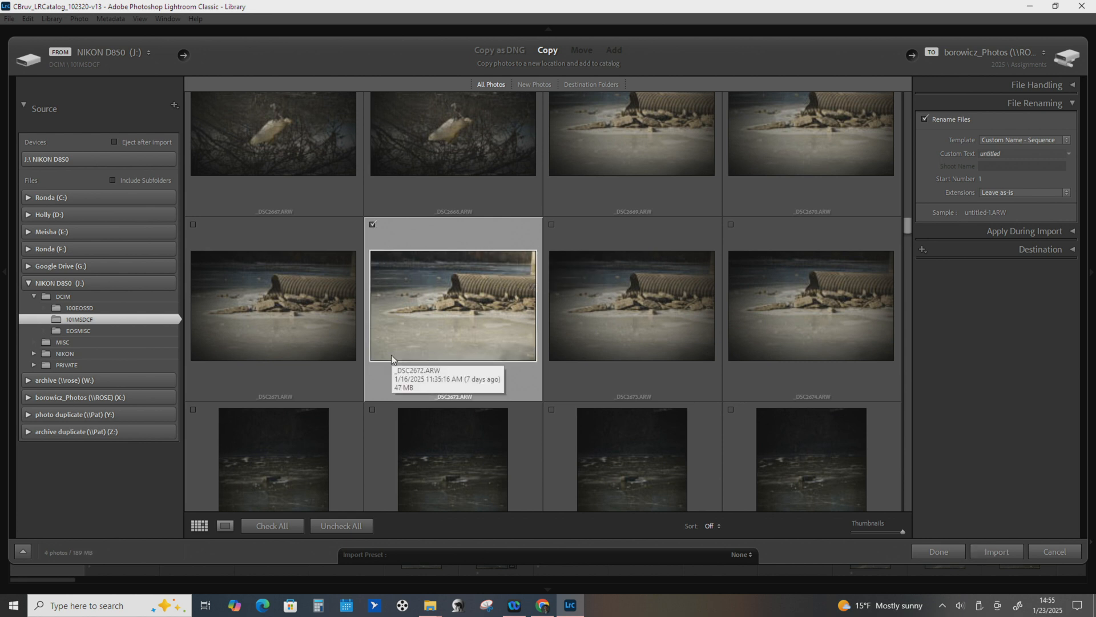
scroll(451, 307, "up", 15)
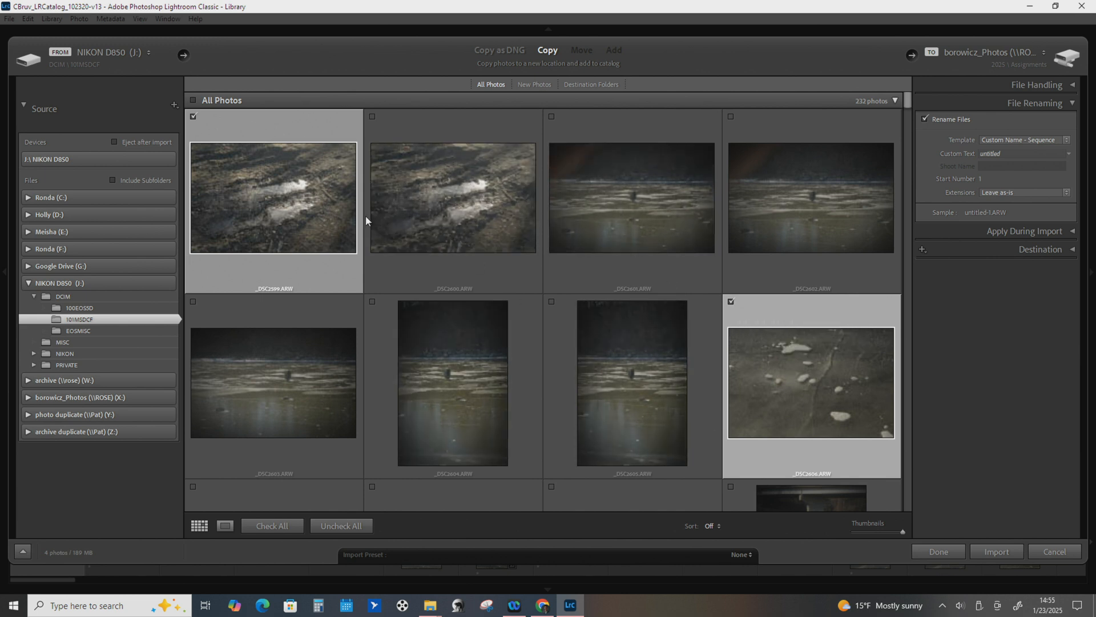
left_click(647, 221)
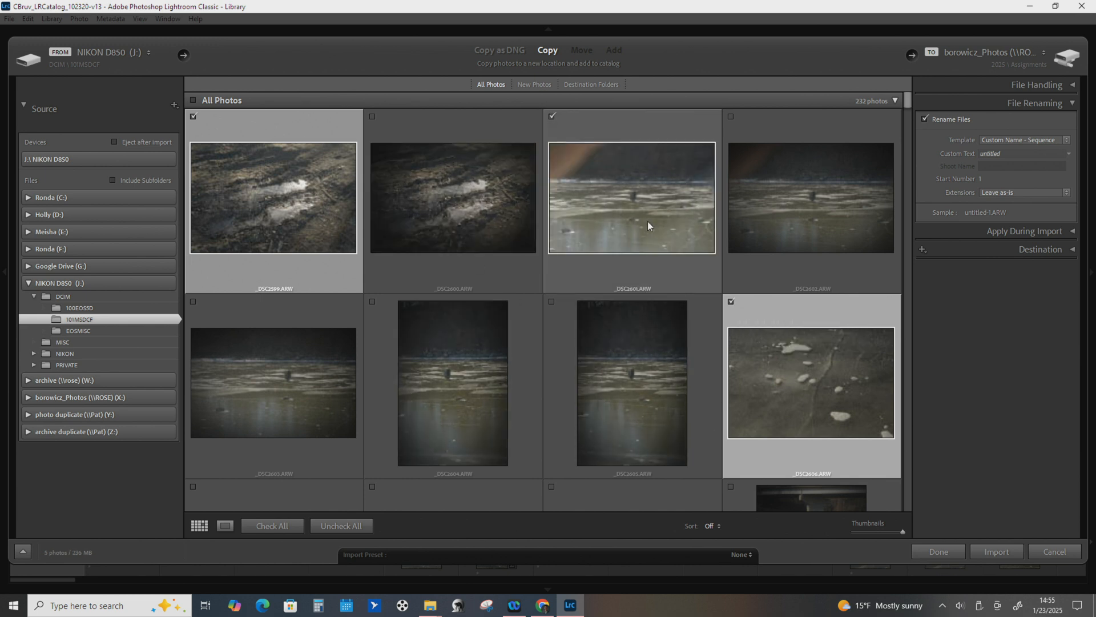
Review the preview-building options in the file handling settings and set Build Previews to Minimal.
left_click(1073, 86)
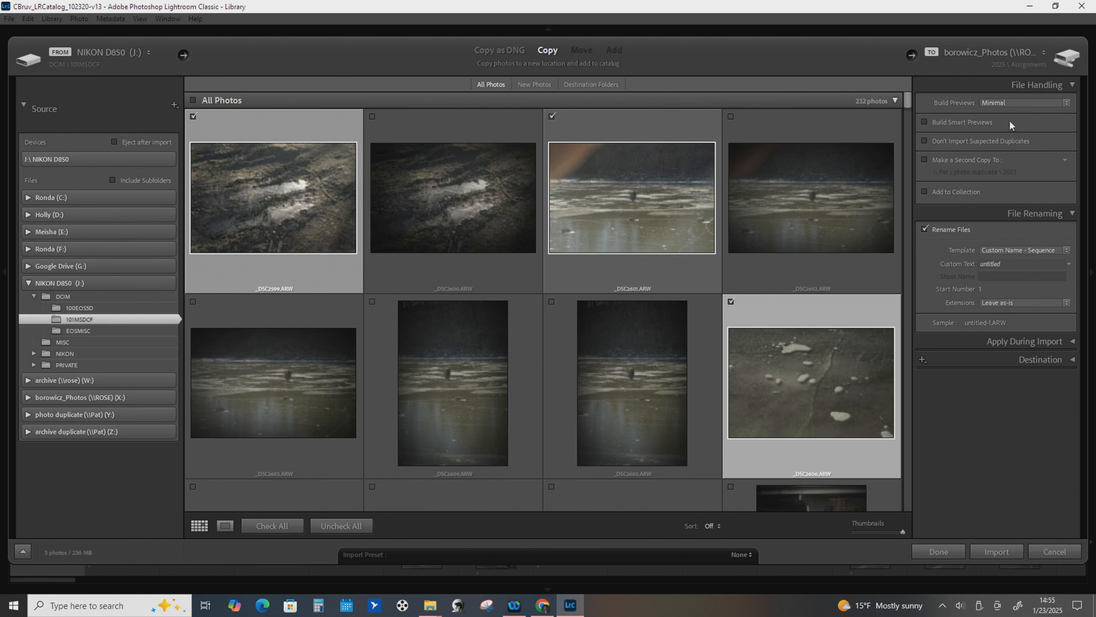
left_click(1022, 102)
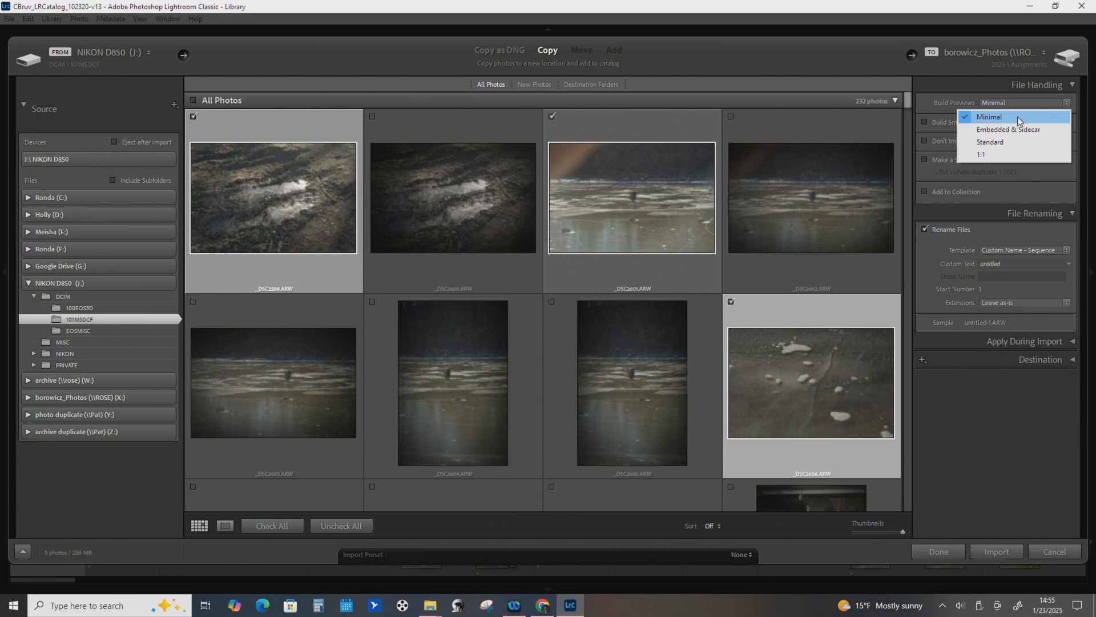
left_click(1018, 117)
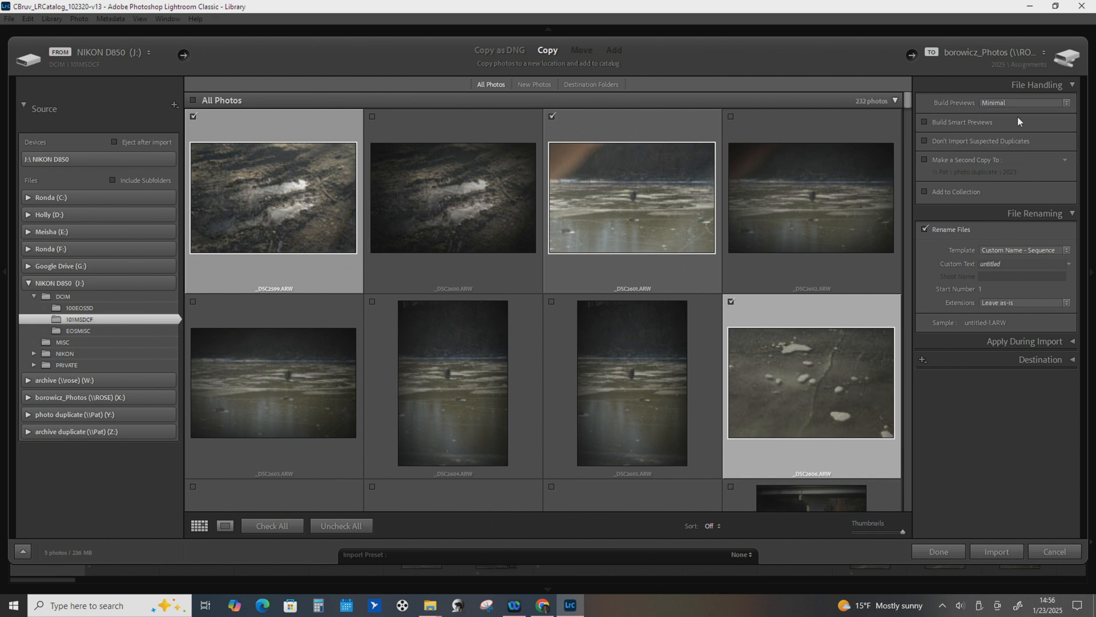
left_click(1017, 104)
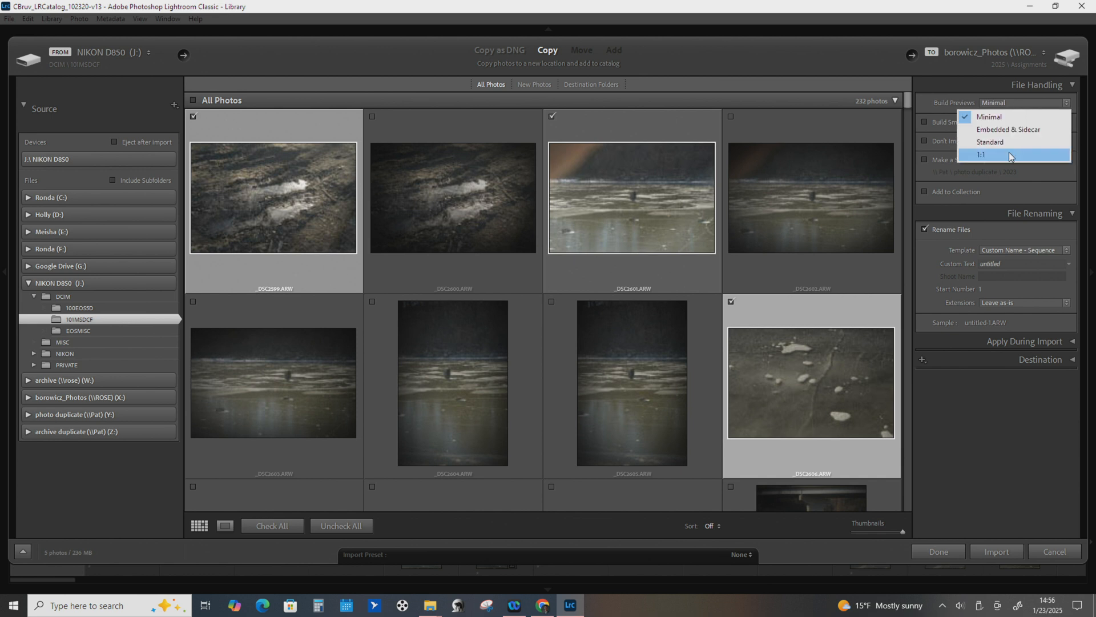
left_click(1002, 105)
left_click(991, 102)
left_click(960, 98)
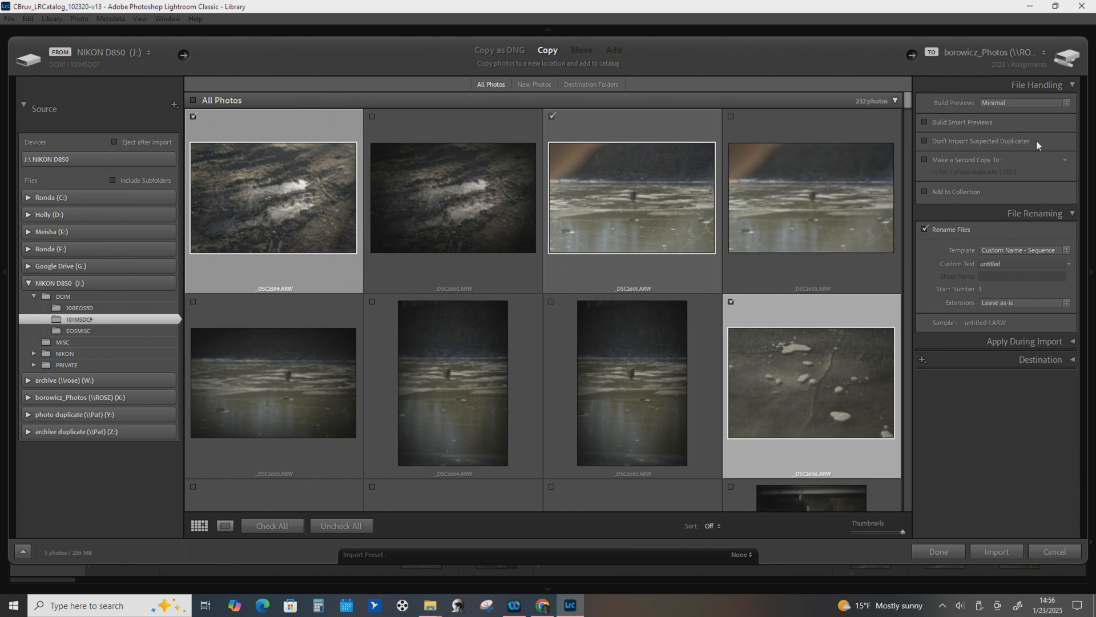
left_click(1066, 85)
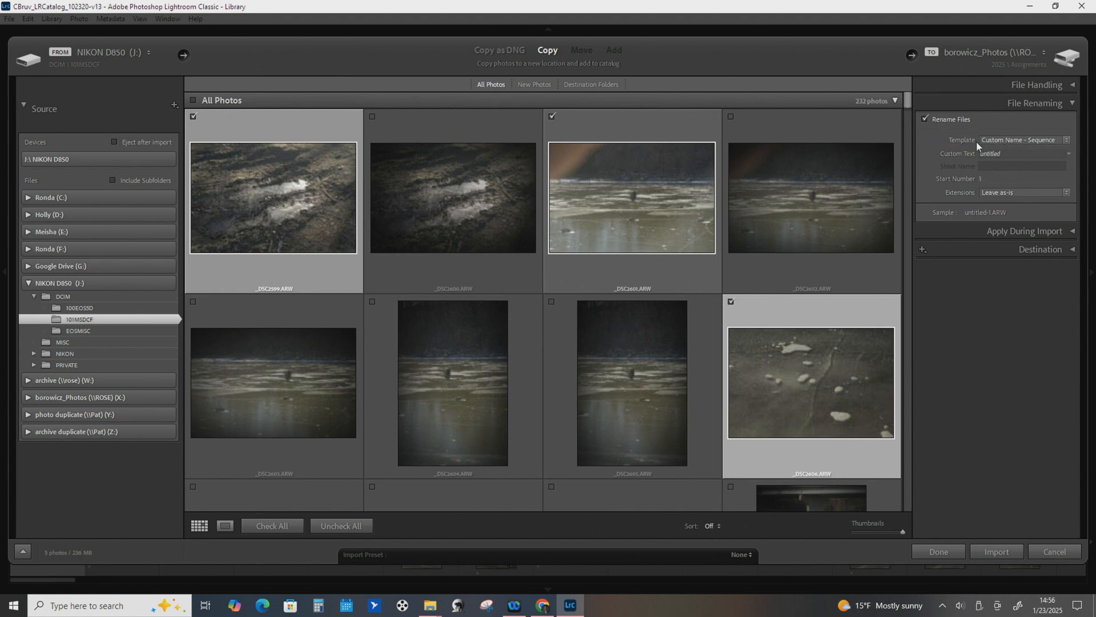
Set the custom text for renaming to the photographer's initial and surname followed by "_Workflow_", using the Custom Name - Sequence template.
left_click(1068, 140)
left_click(937, 179)
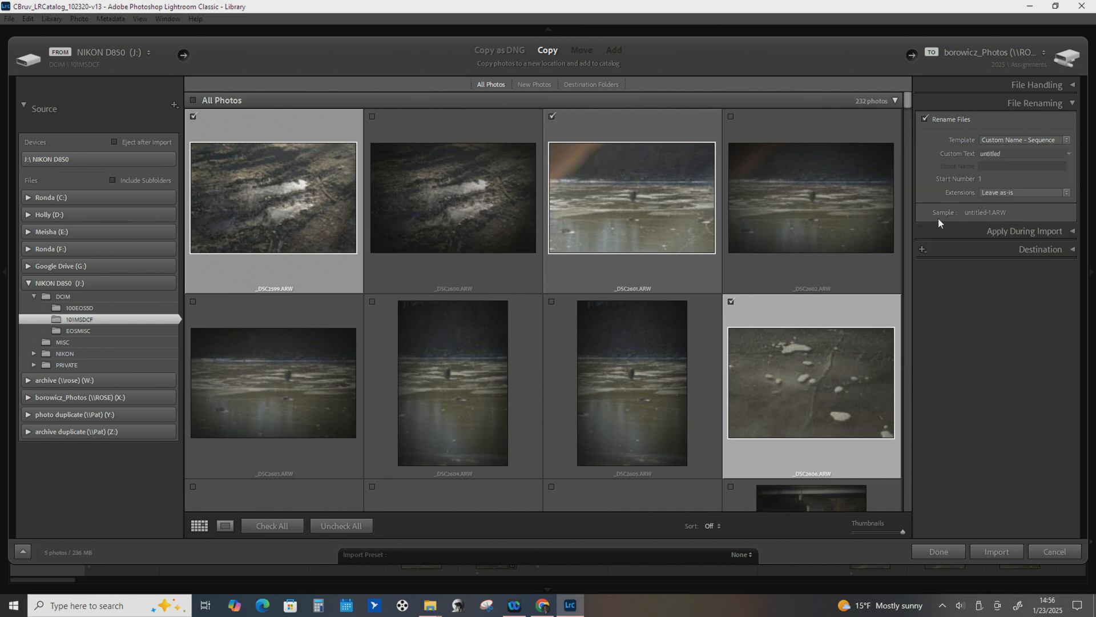
left_click(1014, 153)
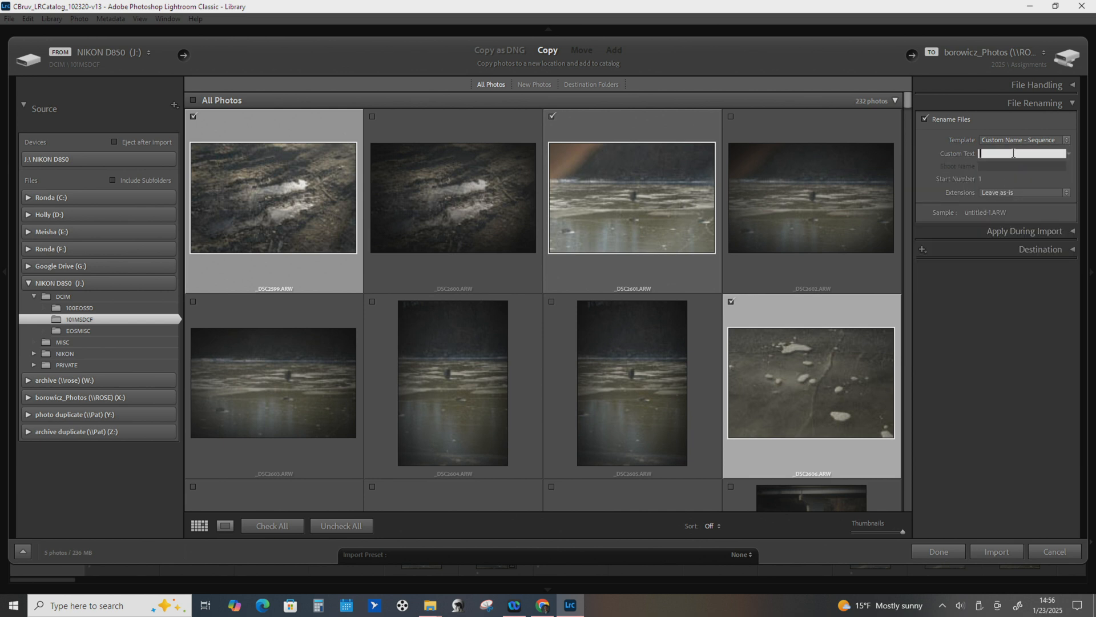
type("C_Borowicz_Workflow_")
Look through the develop presets that can be applied during import, including the Landscape and Medium Skin portrait groups.
left_click(1071, 233)
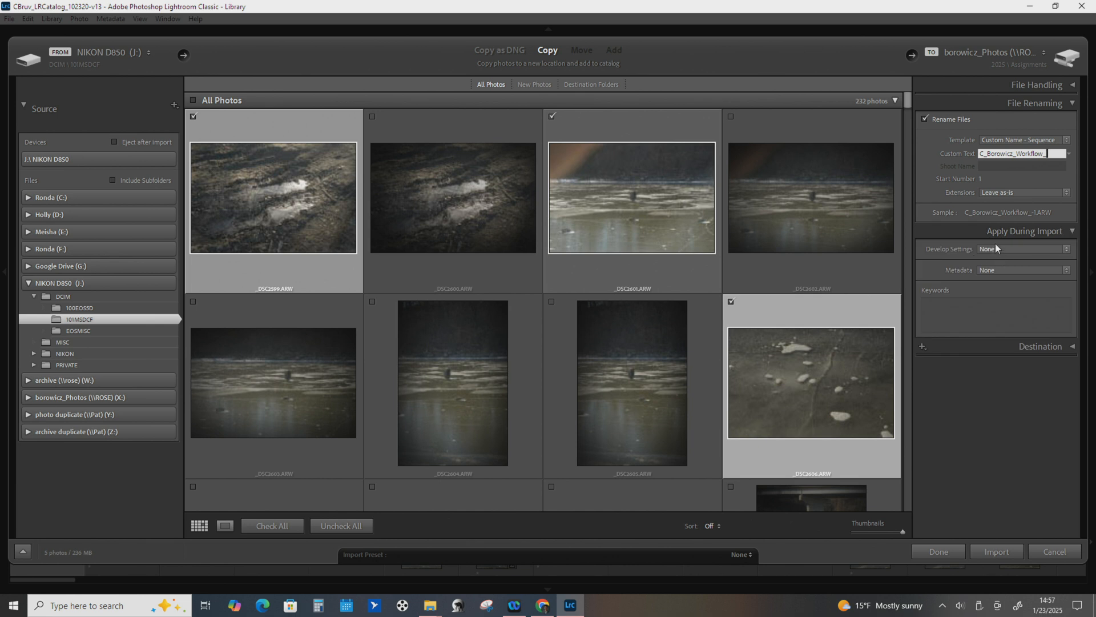
left_click(1012, 249)
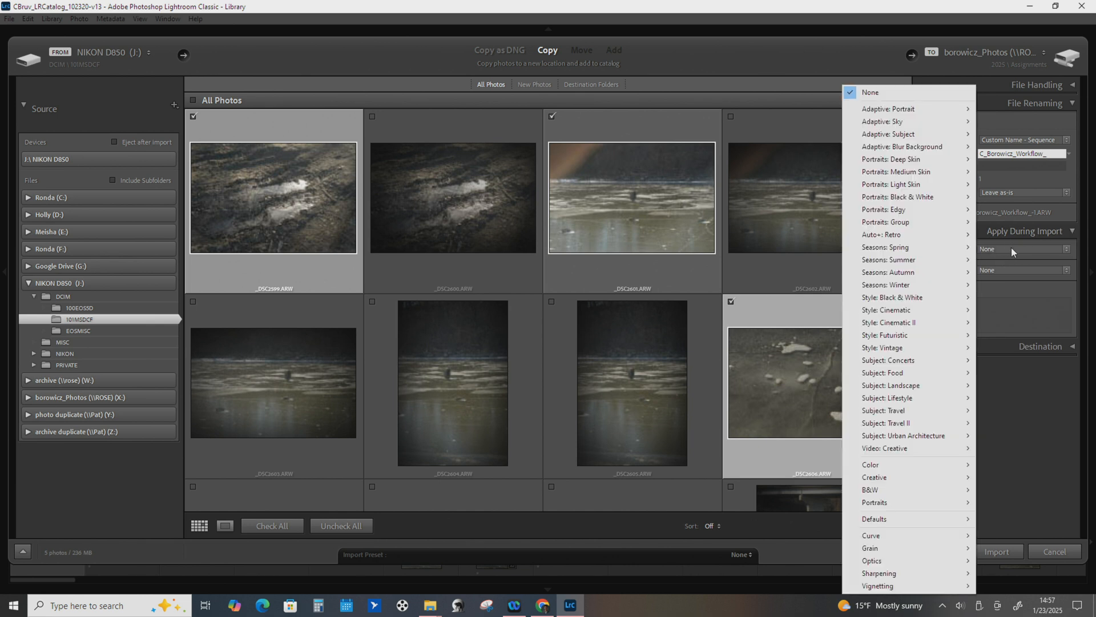
mouse_move(946, 389)
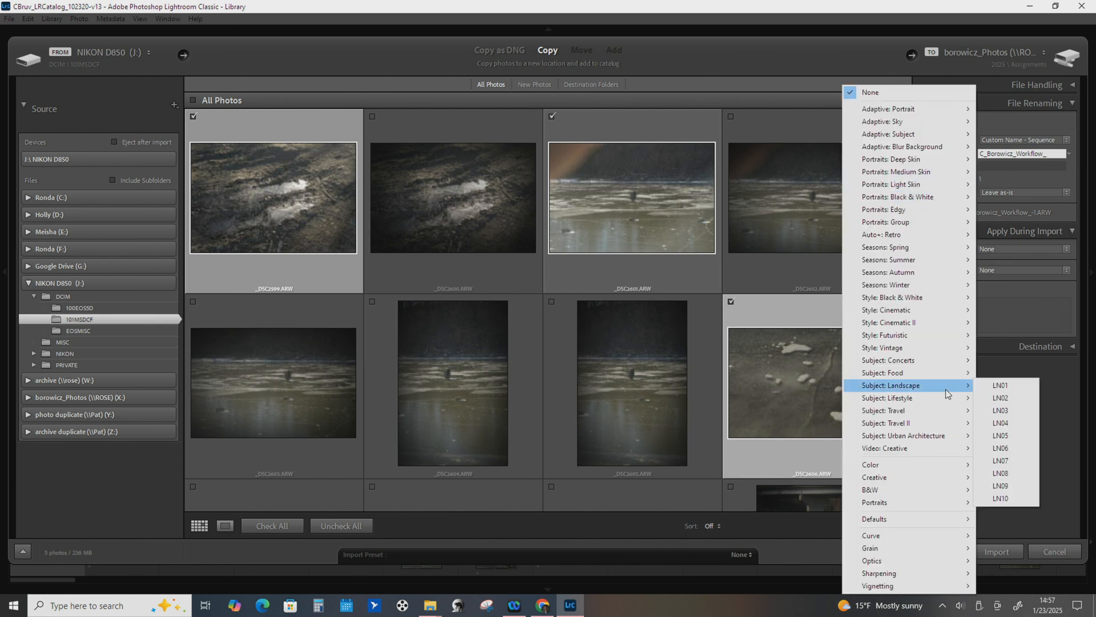
mouse_move(930, 173)
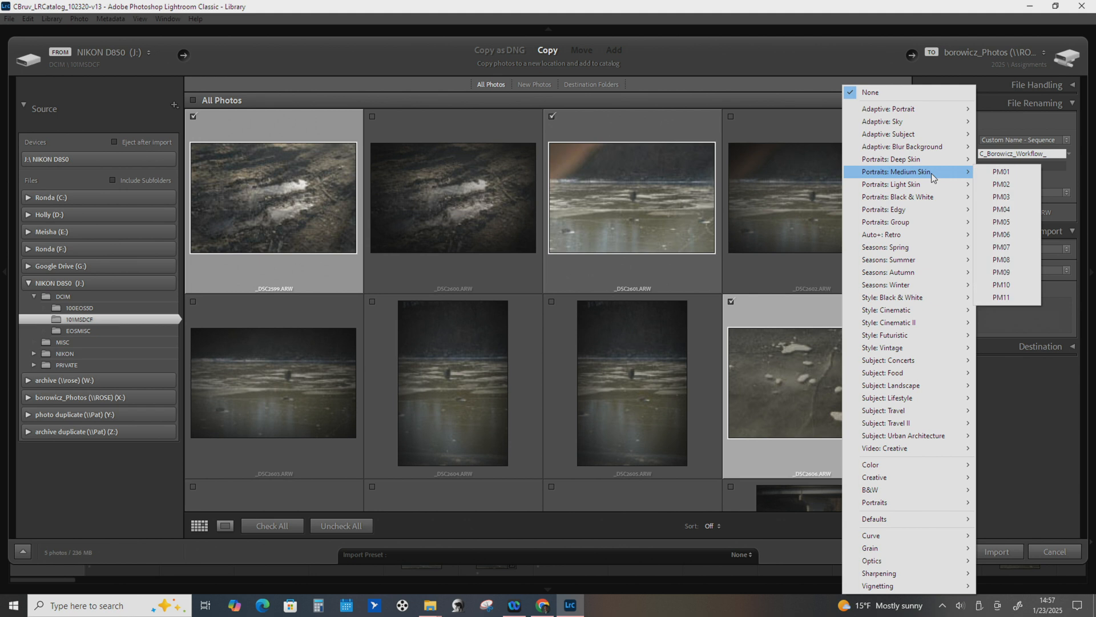
mouse_move(957, 215)
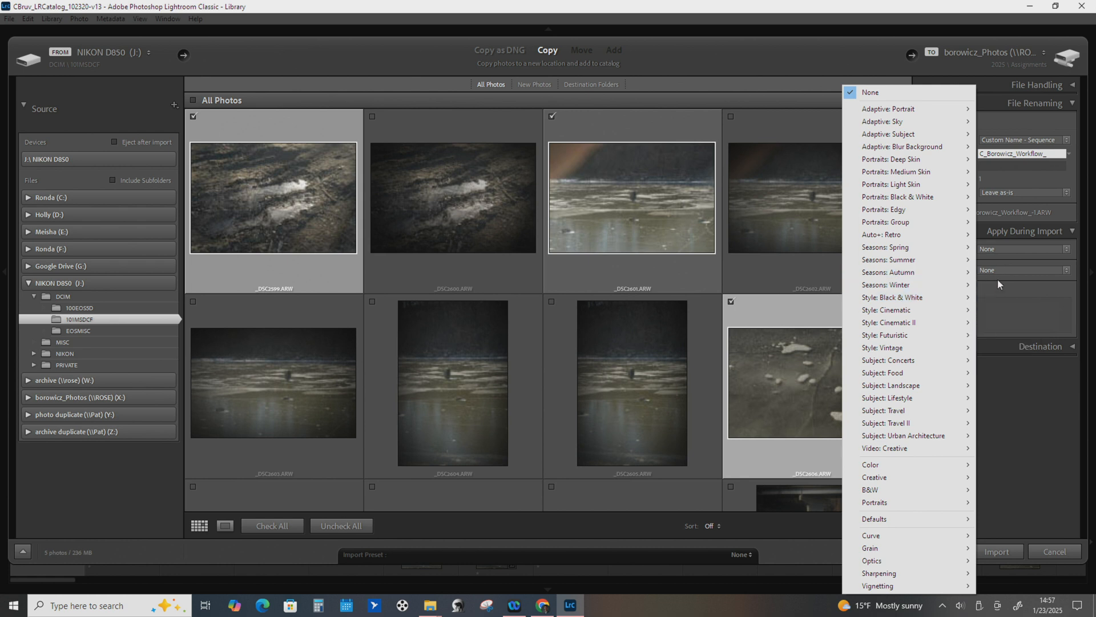
Check the available metadata presets without choosing one and enter the keyword "river" for the photos being imported.
left_click(998, 278)
left_click(1010, 271)
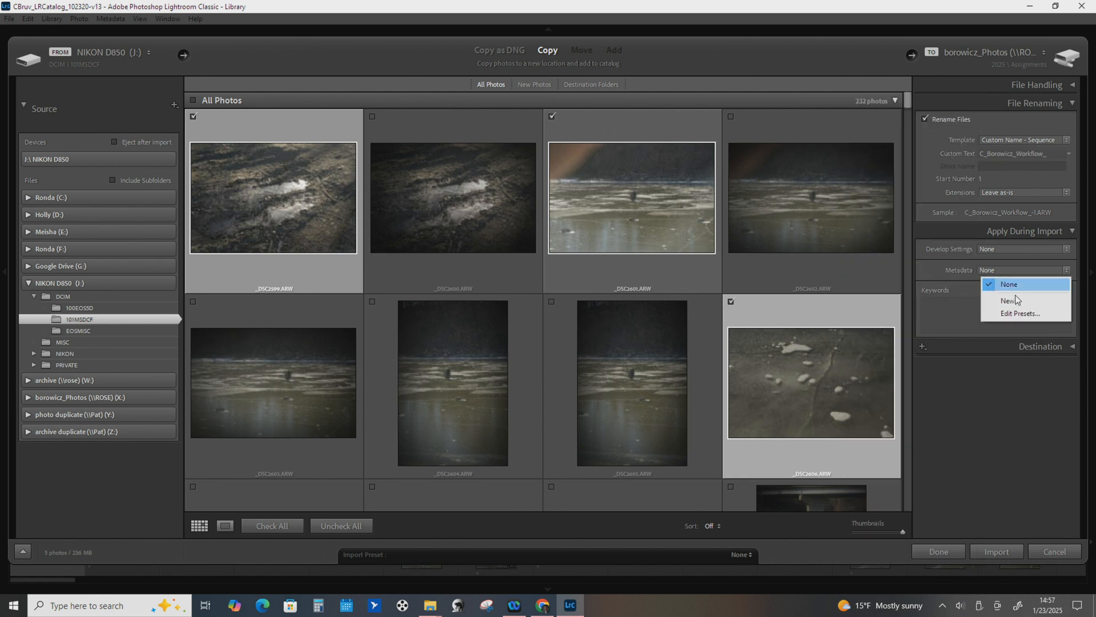
left_click(961, 307)
left_click(962, 307)
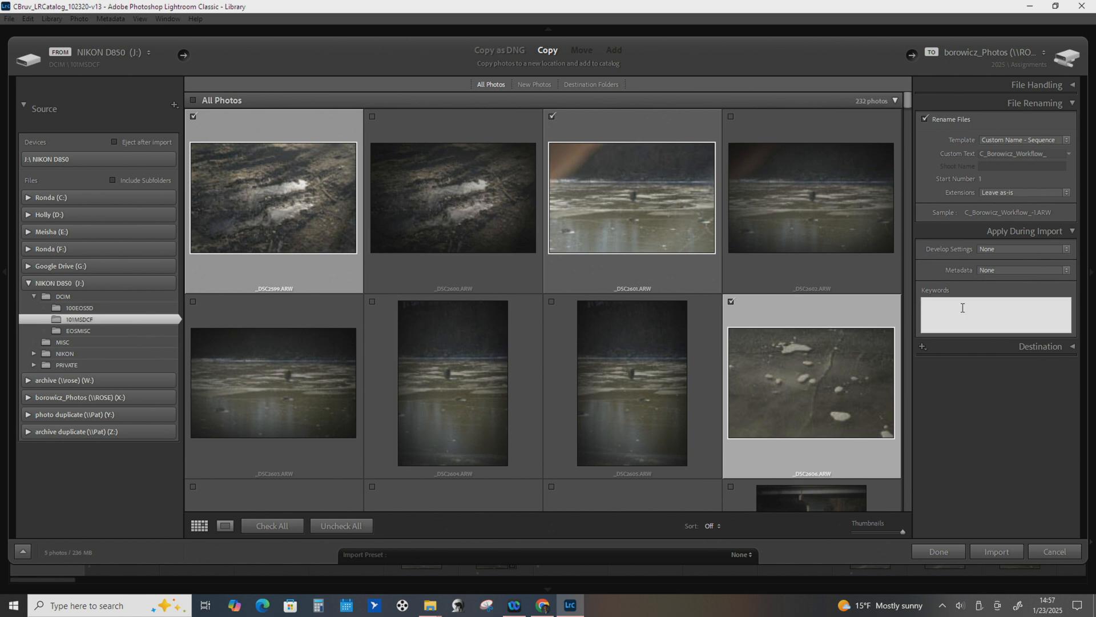
type("river")
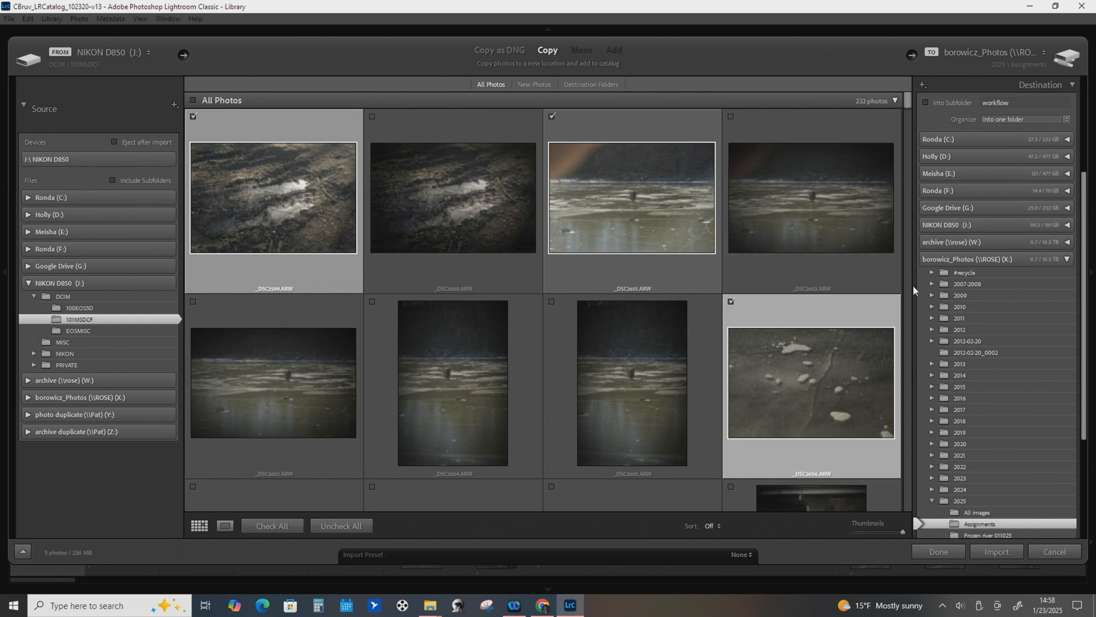
Set the import destination to the 2025 "All images" folder and place the photos into a "workflow" subfolder.
left_click_drag(1086, 249, 1086, 296)
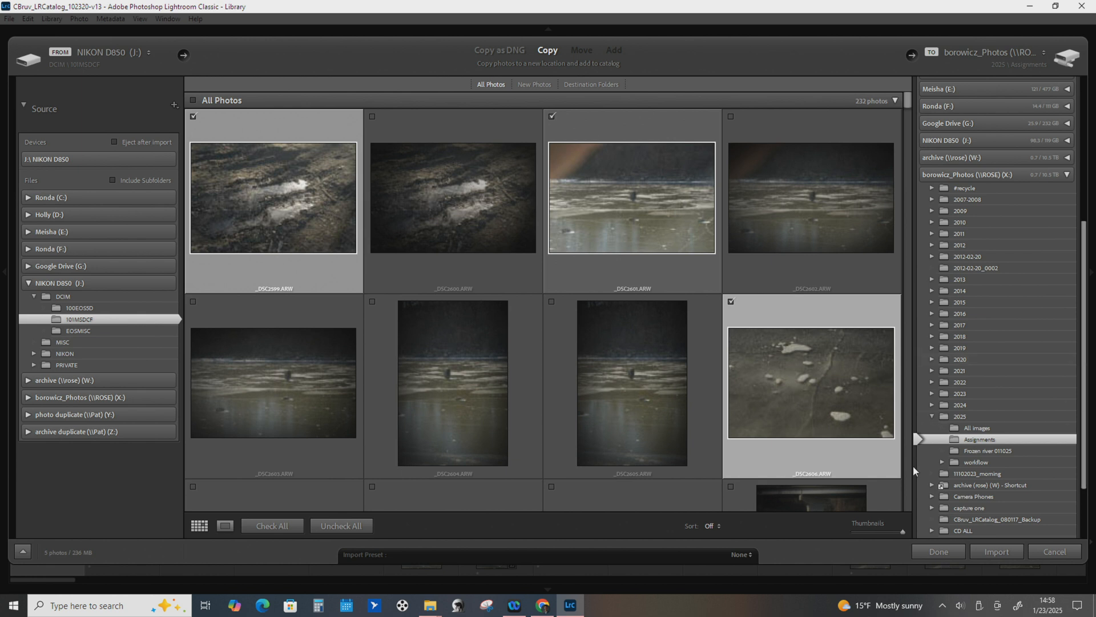
left_click(976, 427)
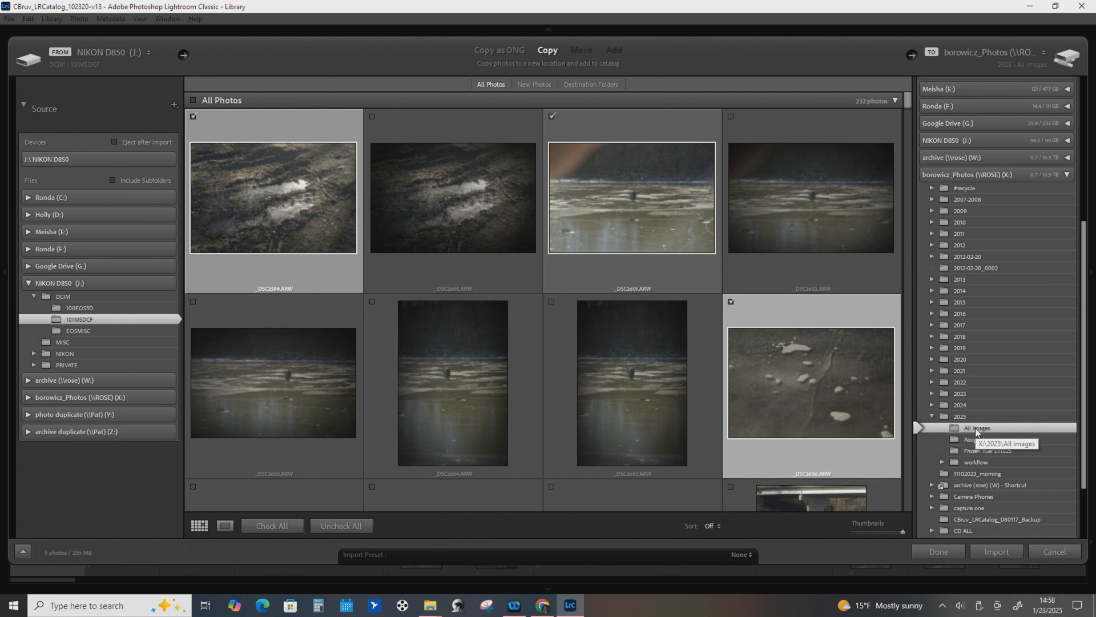
left_click_drag(1084, 400, 1094, 257)
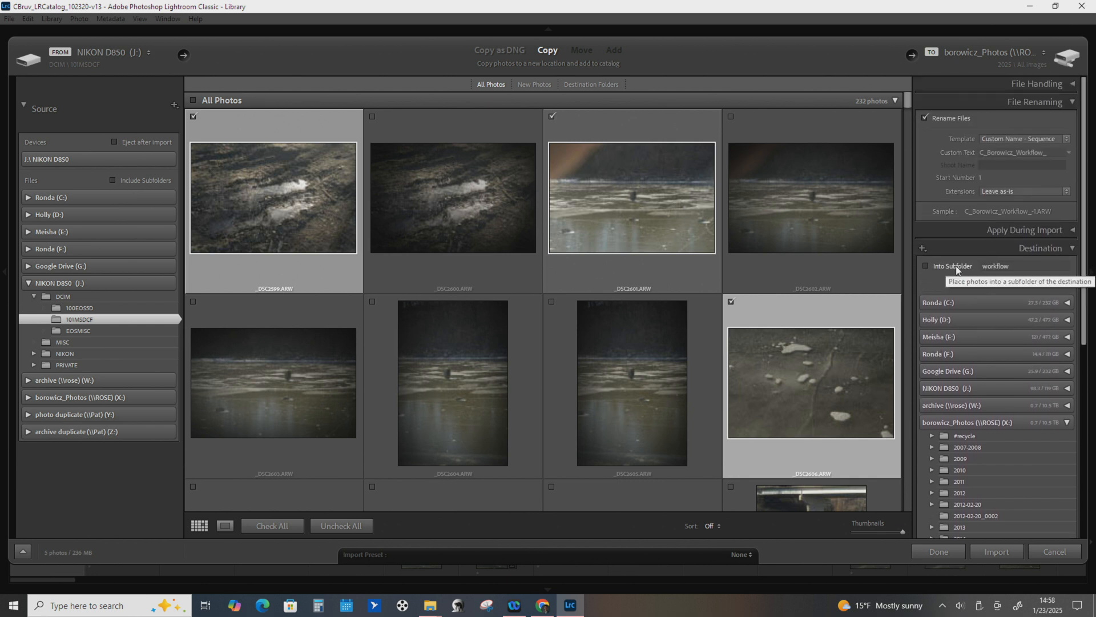
left_click(926, 266)
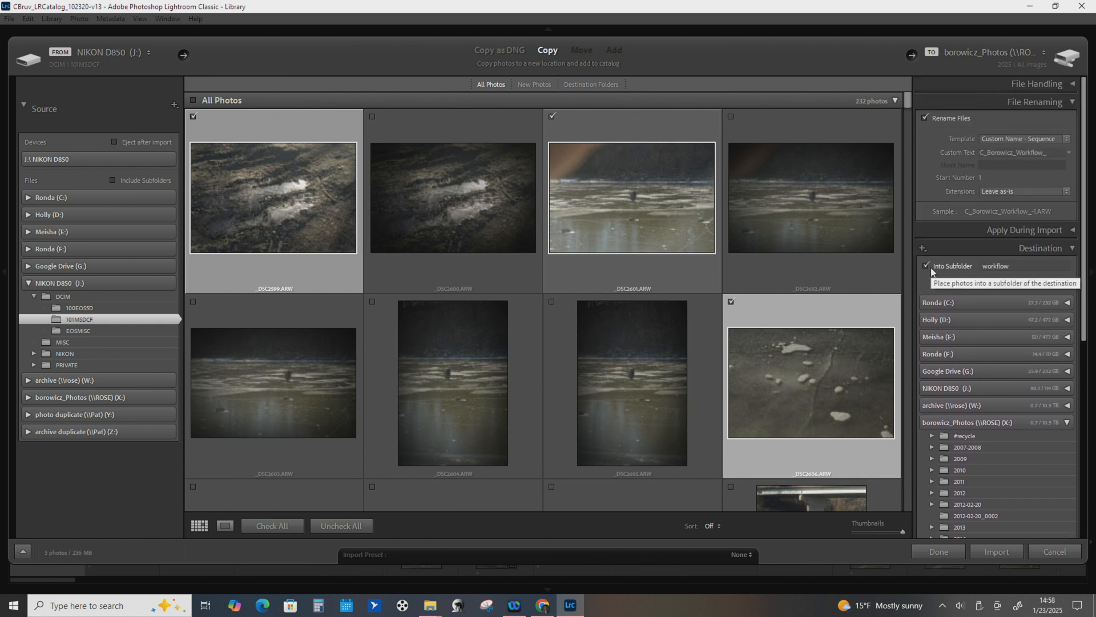
left_click(1051, 266)
left_click_drag(1084, 262, 1040, 416)
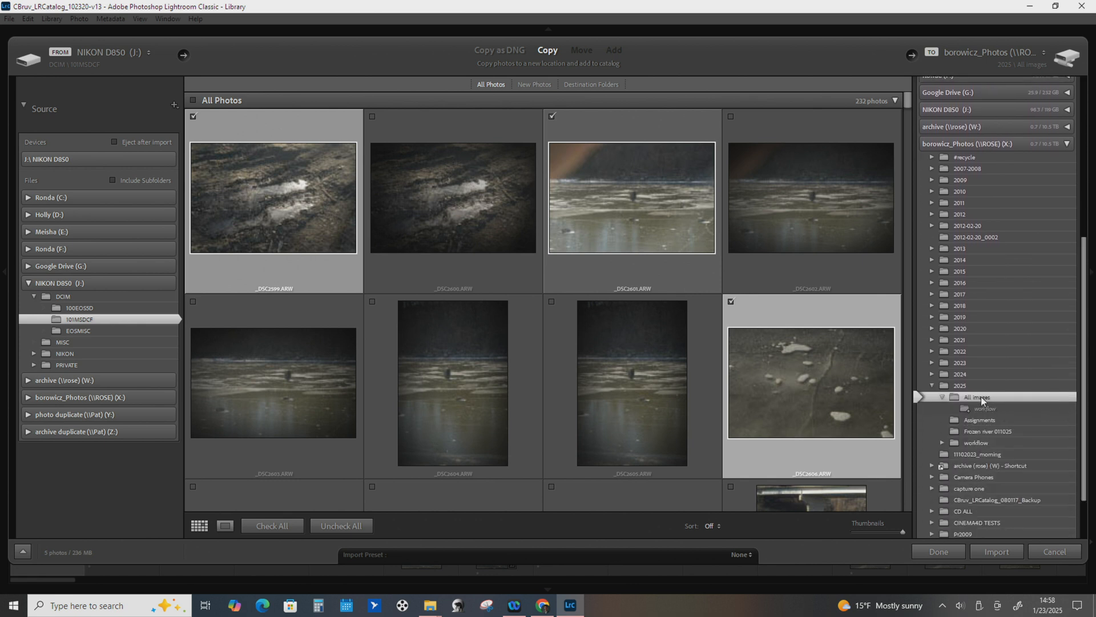
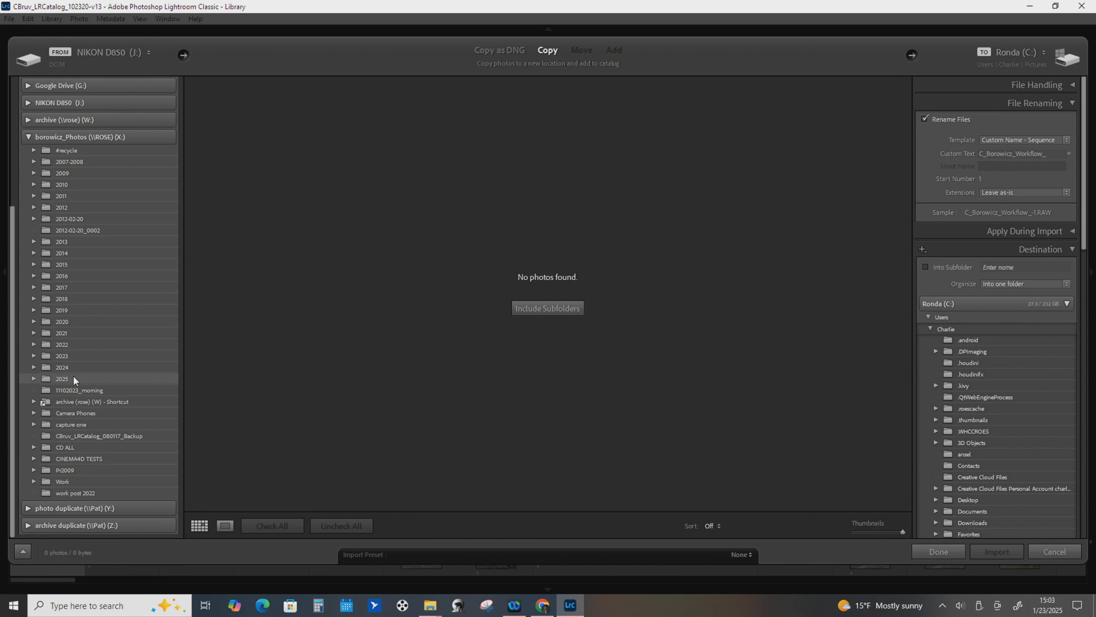
Choose the 2025 "All images" folder on drive X: as the import source and try Include Subfolders on and off.
left_click(34, 377)
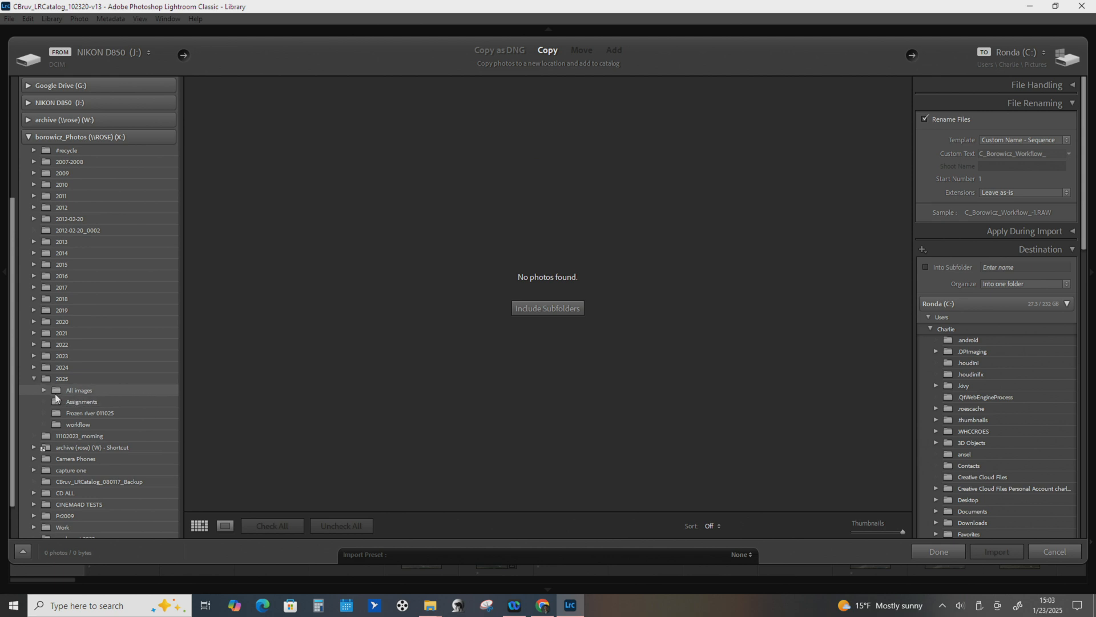
left_click(44, 390)
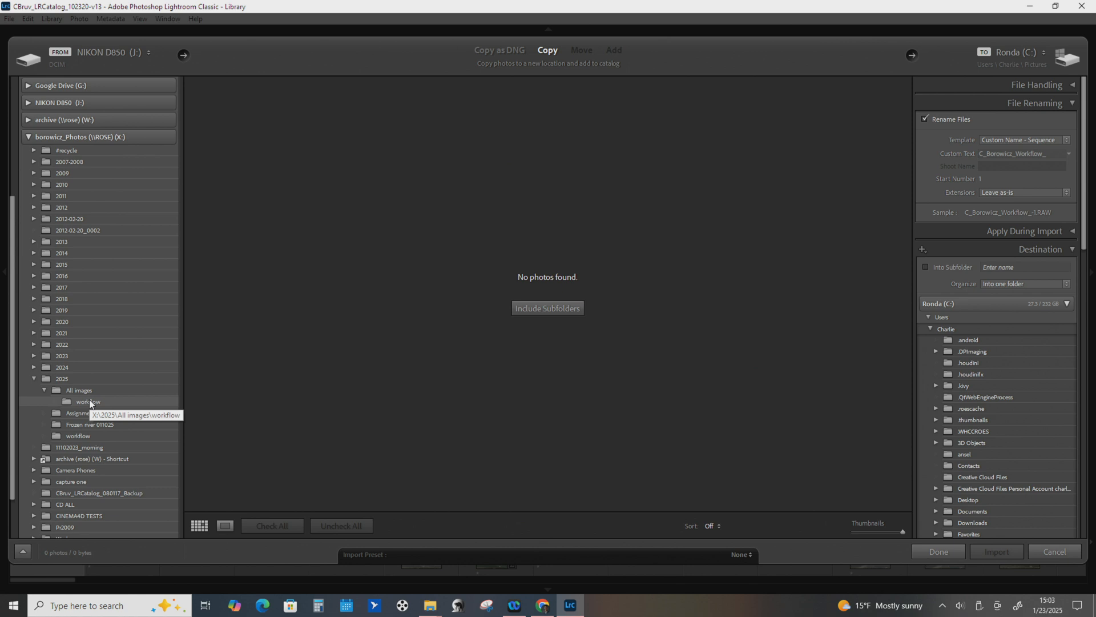
left_click(87, 390)
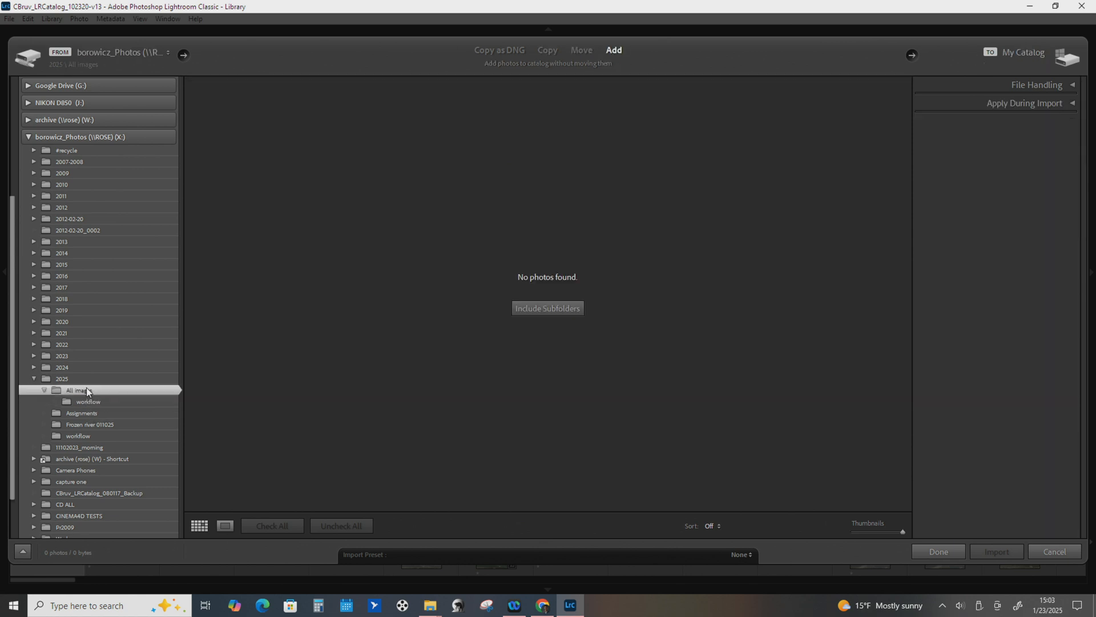
scroll(120, 183, "up", 4)
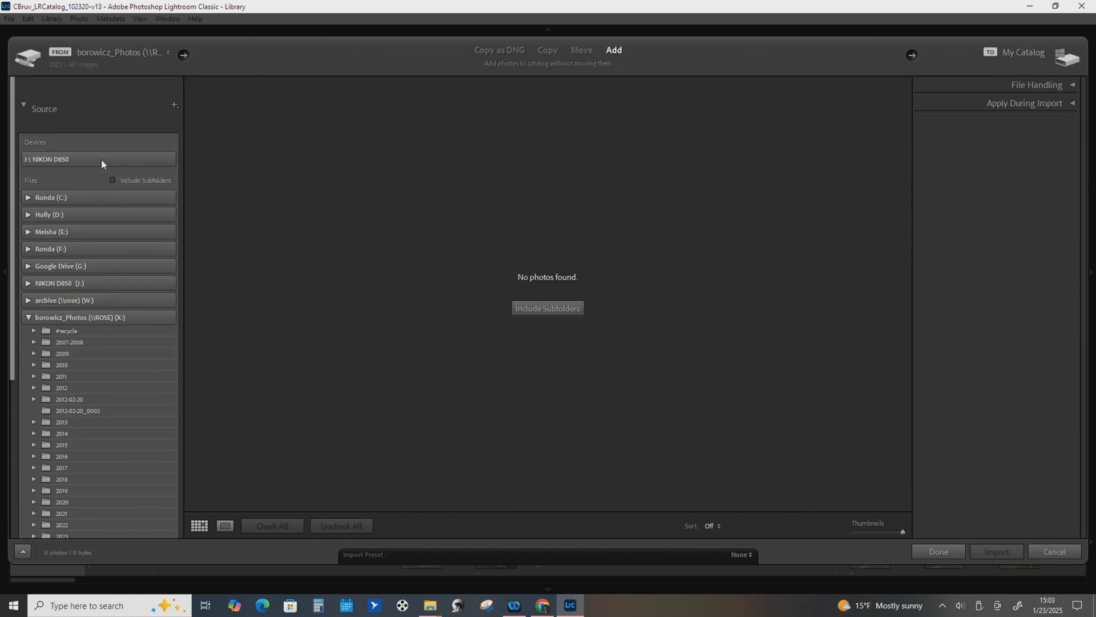
left_click(113, 179)
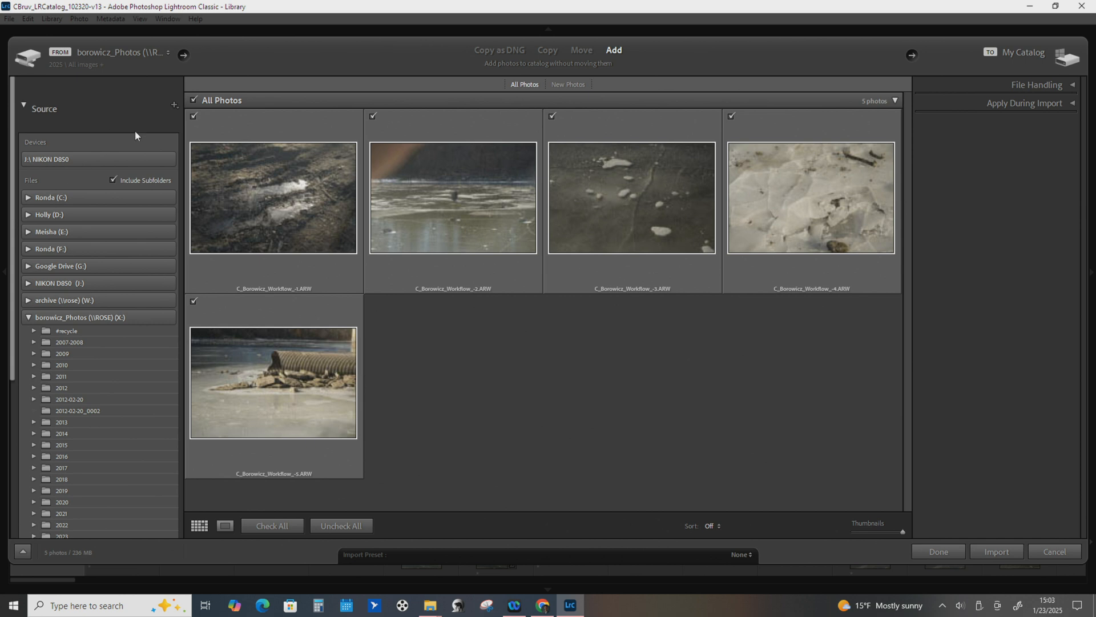
left_click(113, 179)
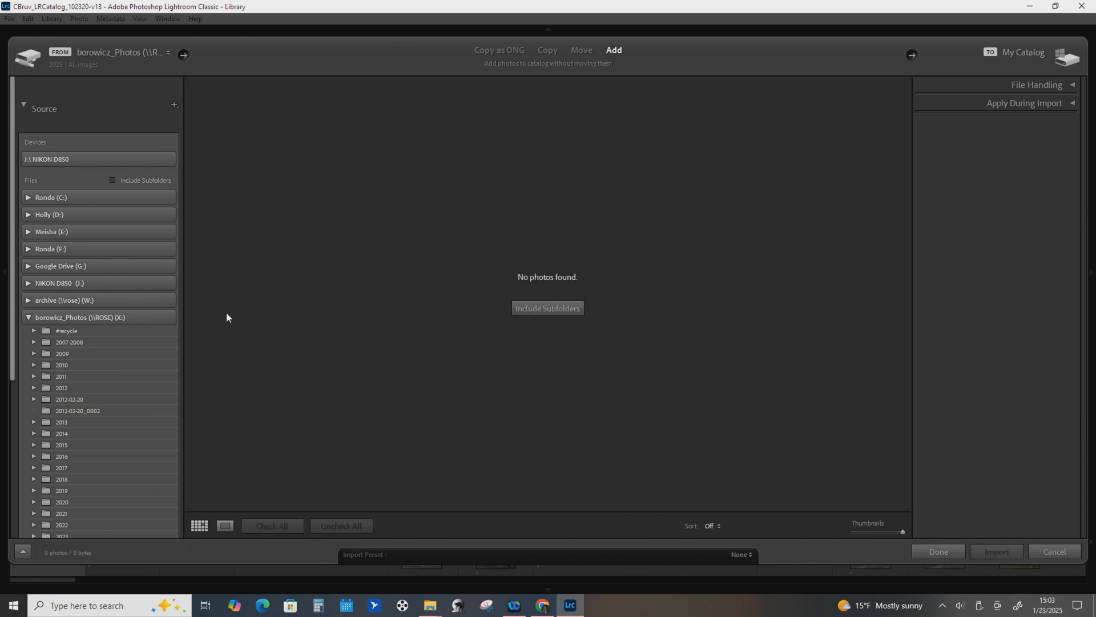
Compare the "workflow" and "All images" sources, turn on Include Subfolders, and select the "workflow" subfolder as the import source.
scroll(77, 383, "down", 2)
scroll(134, 384, "down", 6)
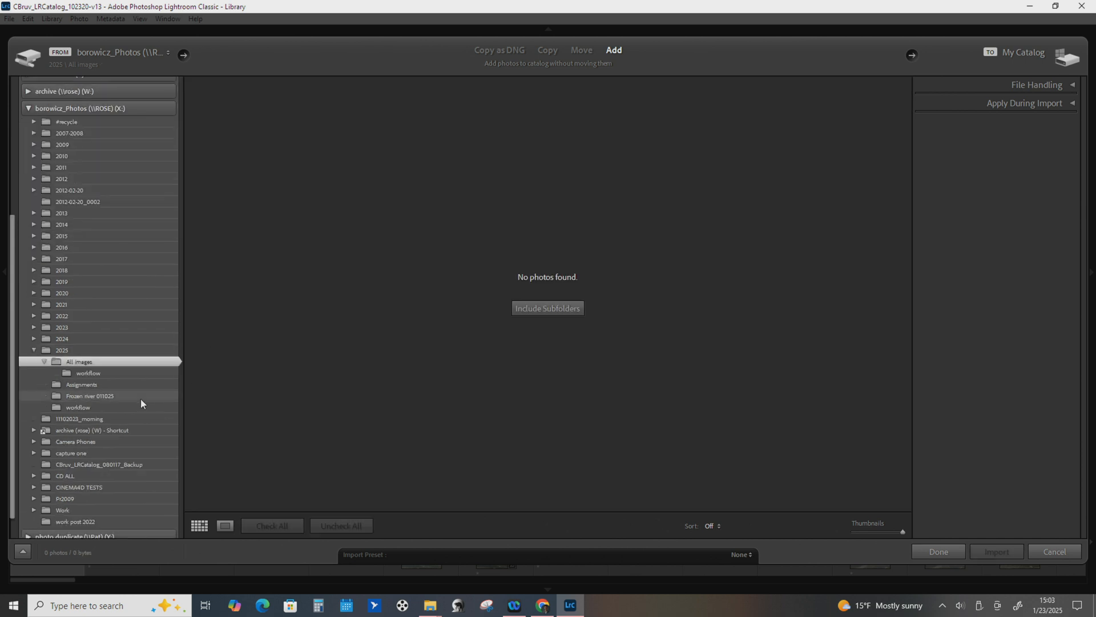
left_click(96, 373)
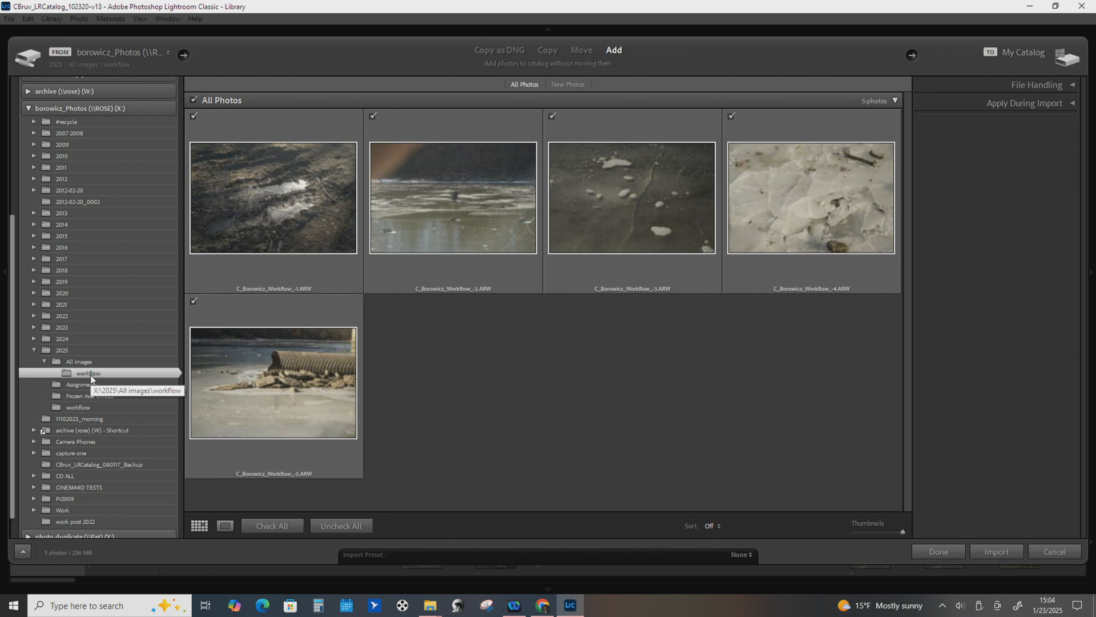
left_click(78, 363)
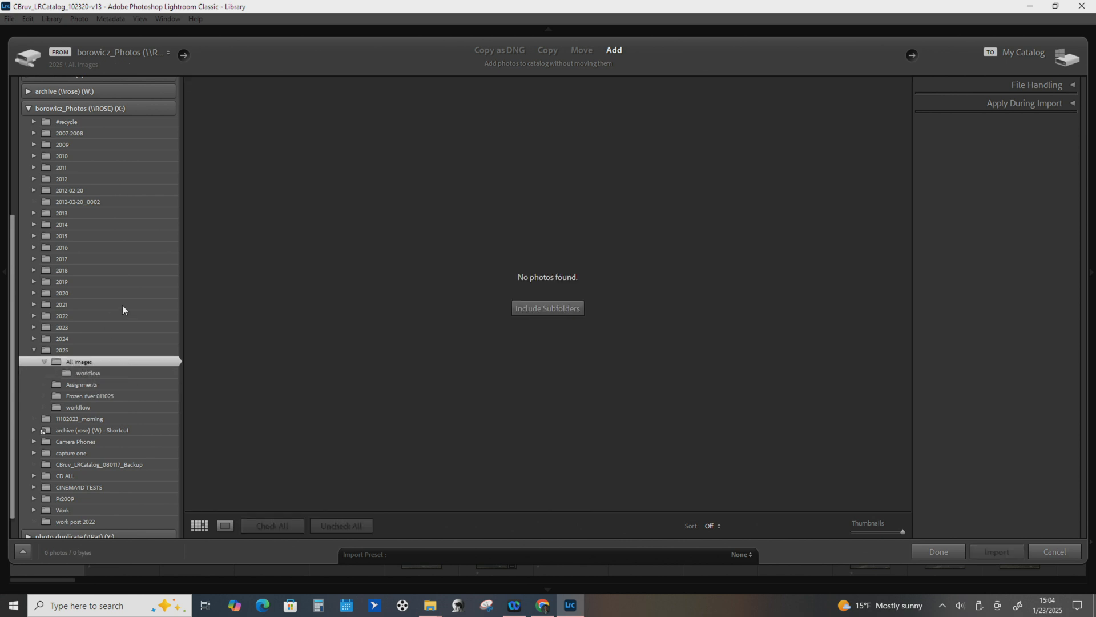
scroll(135, 218, "up", 3)
left_click(130, 182)
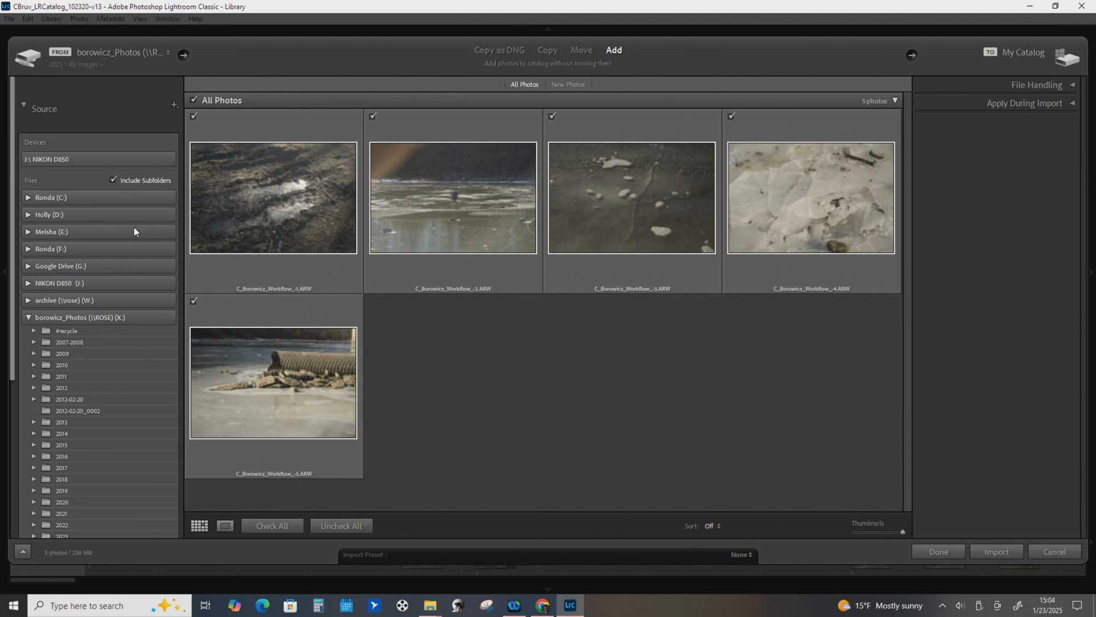
scroll(100, 391, "down", 6)
left_click(89, 373)
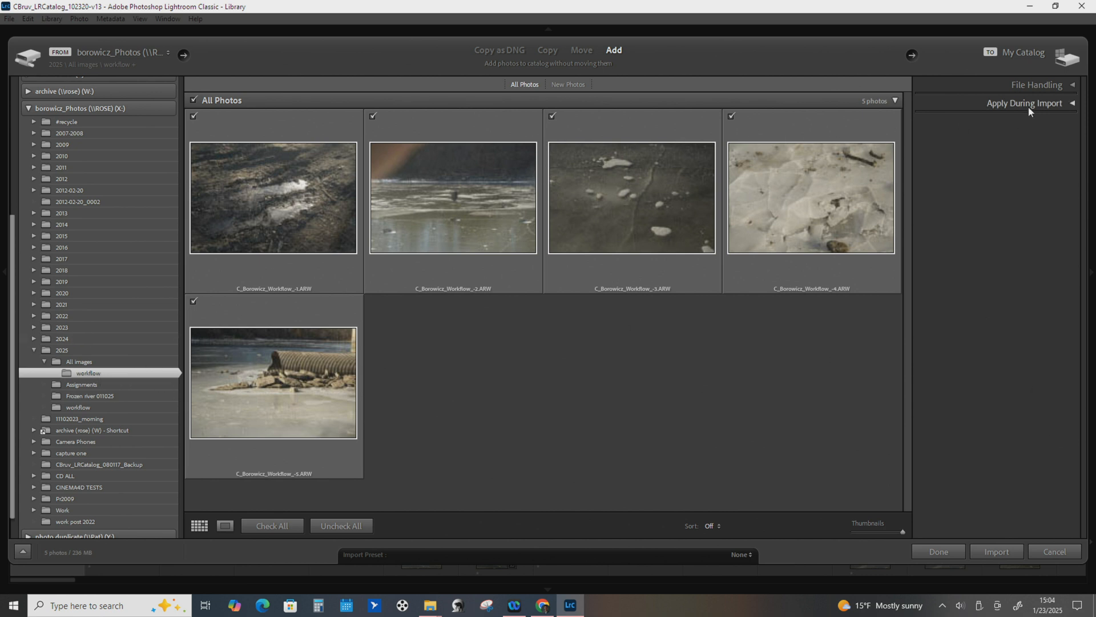
Check the file handling settings and enter the keywords "ice, river, class" to apply during import.
left_click(1071, 88)
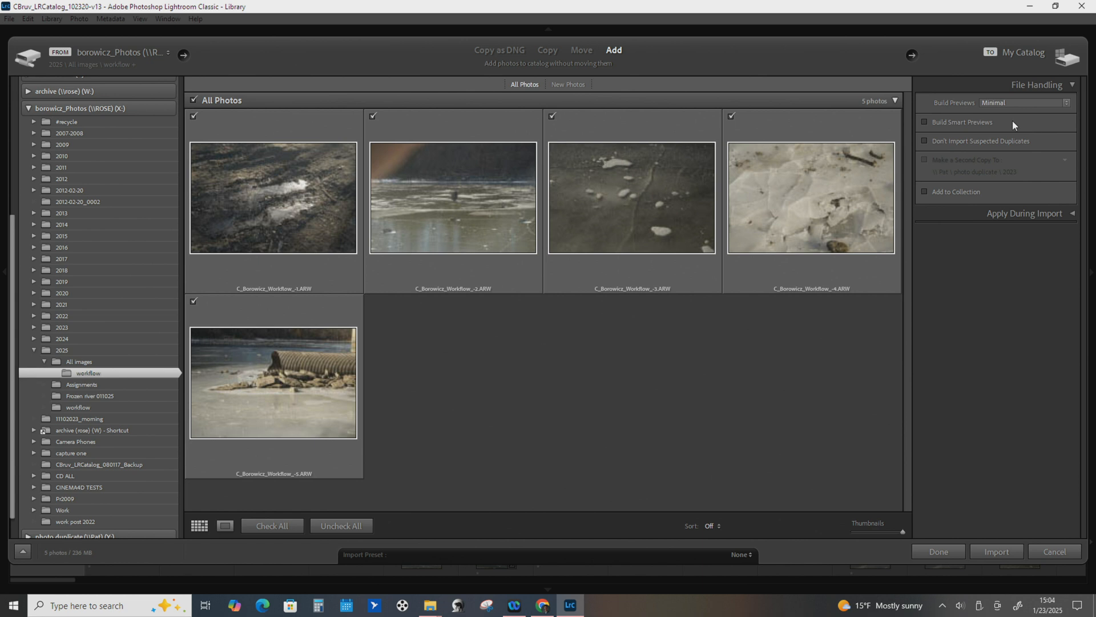
left_click(1073, 86)
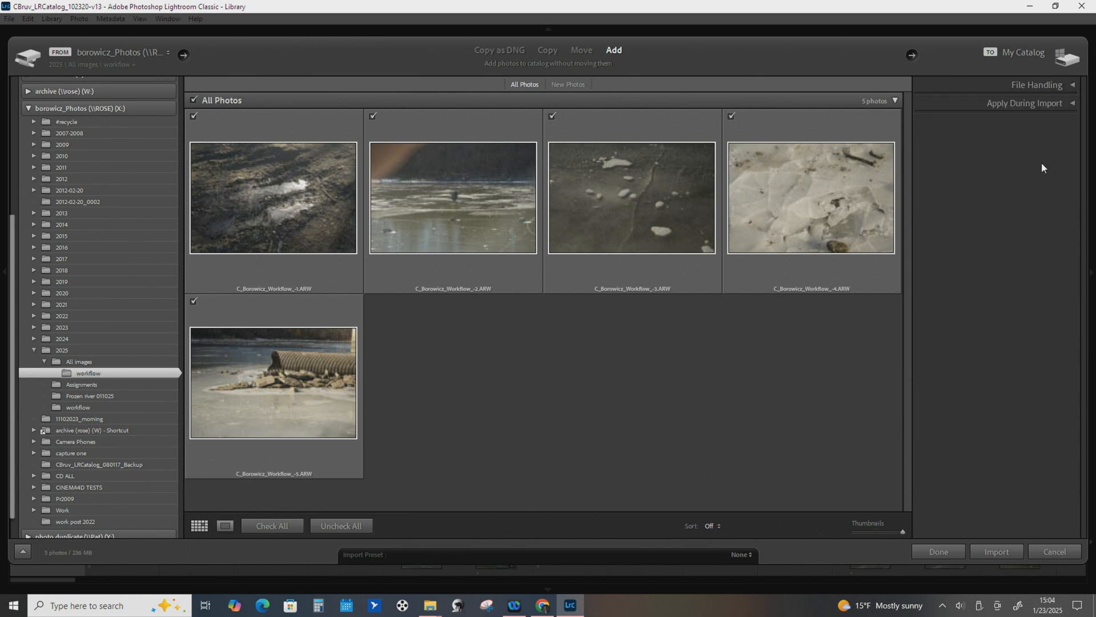
left_click(1067, 103)
left_click(937, 182)
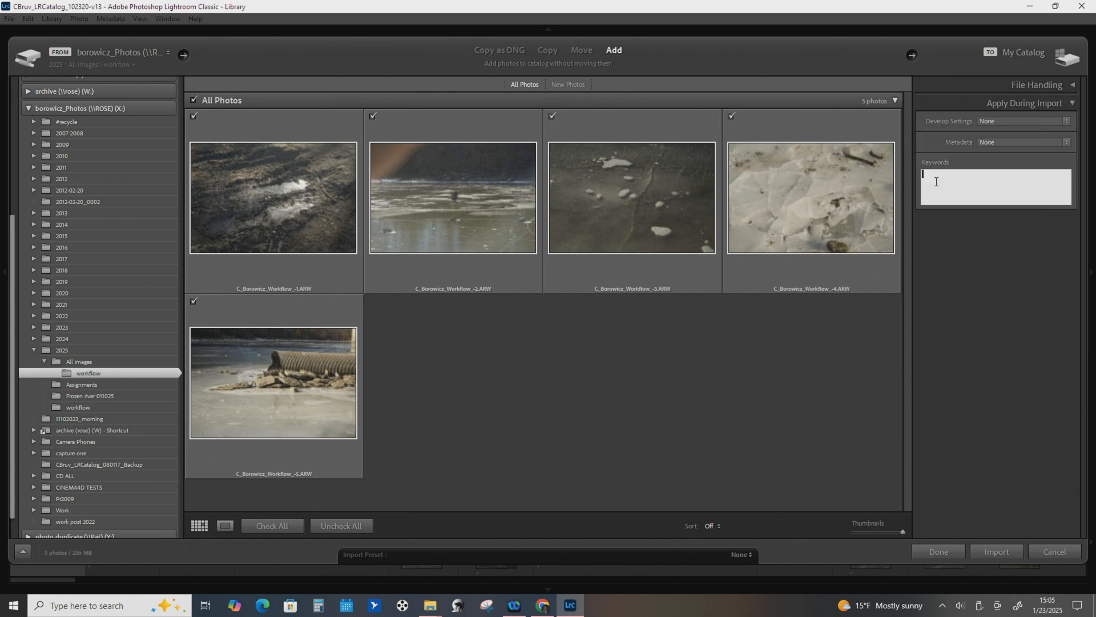
type("ice, river, clas")
left_click(1016, 271)
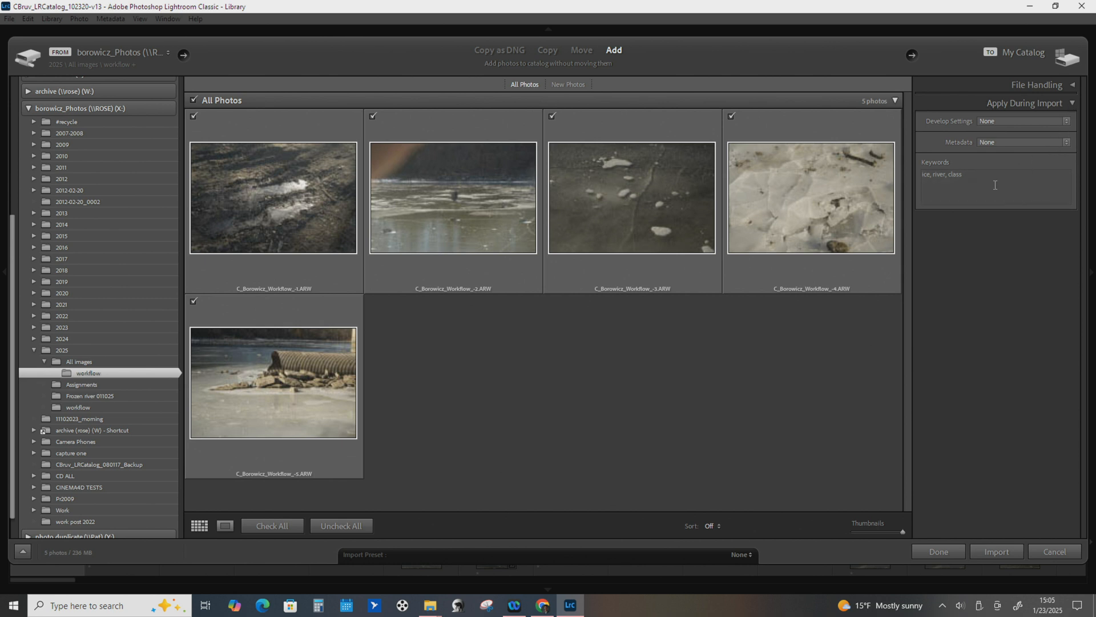
left_click(1071, 104)
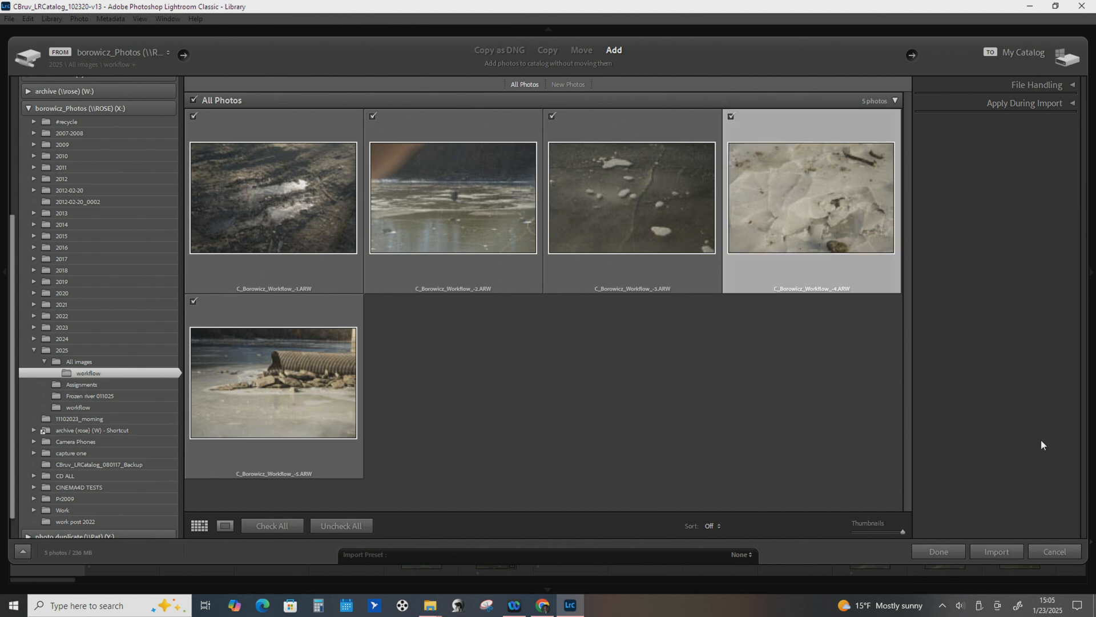
Import the checked photos from the "workflow" folder, adding them to the catalog without moving them.
left_click(1070, 103)
left_click(1070, 103)
left_click(1007, 552)
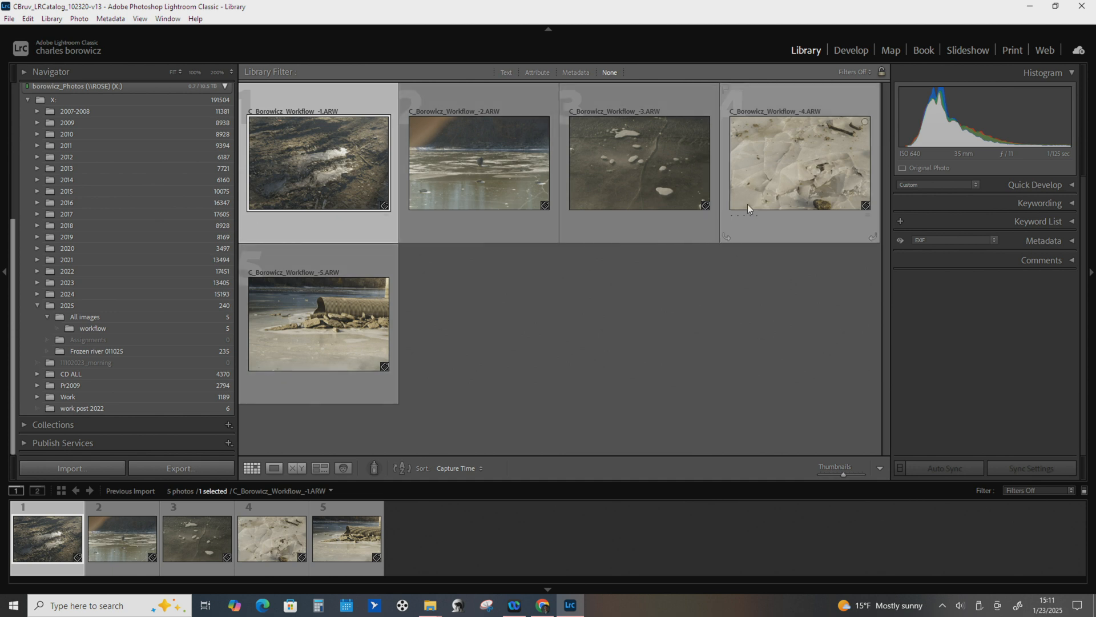
Enlarge the Library grid thumbnails to three per row and select the imported photos one after another.
mouse_move(843, 474)
left_mouse_down()
mouse_move(823, 476)
mouse_move(852, 475)
left_mouse_up()
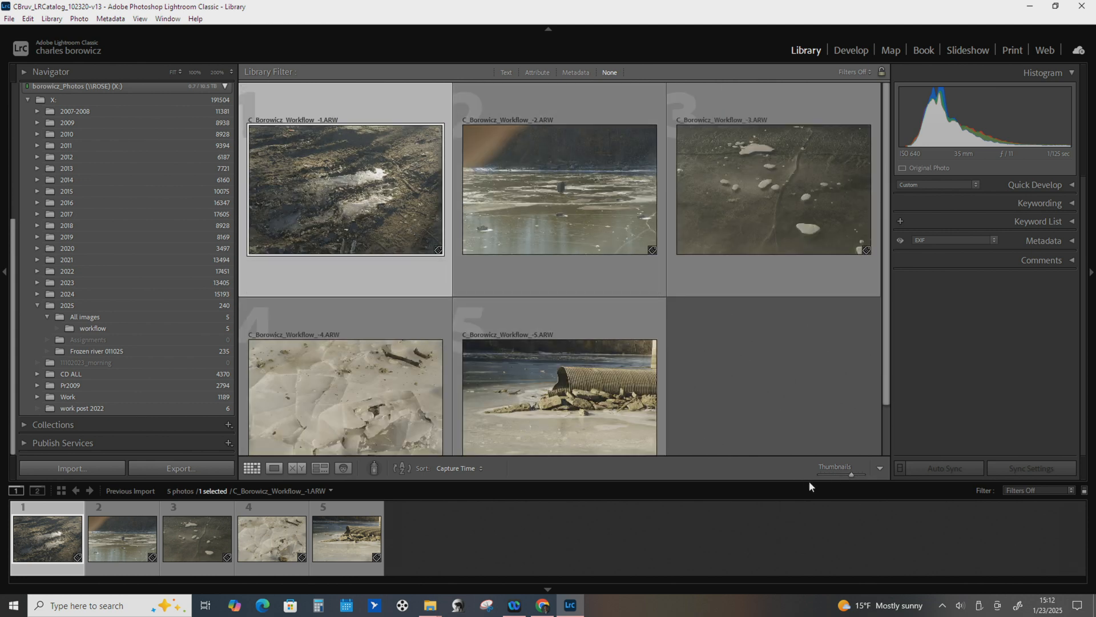
mouse_move(851, 475)
left_mouse_down()
mouse_move(840, 475)
mouse_move(864, 475)
mouse_move(833, 476)
mouse_move(852, 478)
left_mouse_up()
left_click(577, 215)
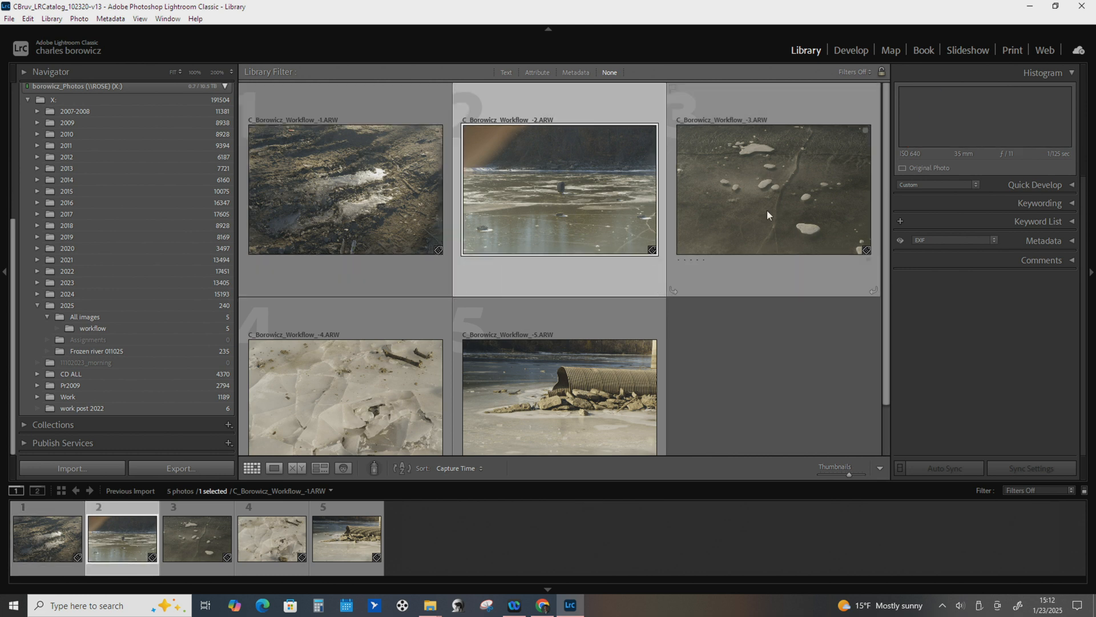
left_click(766, 210)
left_click(377, 204)
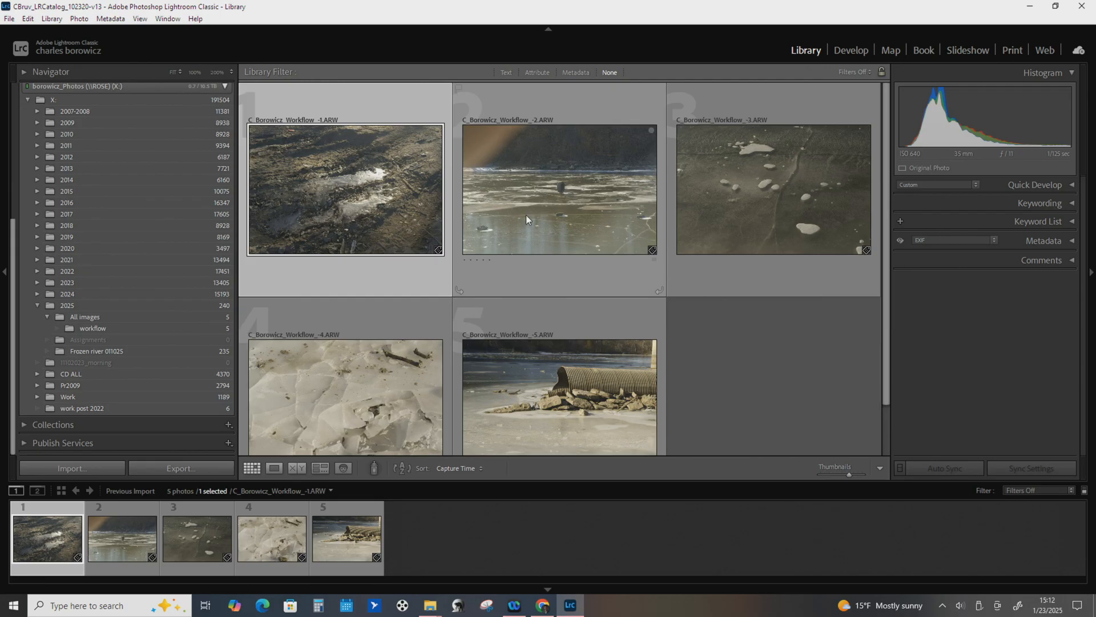
left_click(526, 215)
left_click(715, 208)
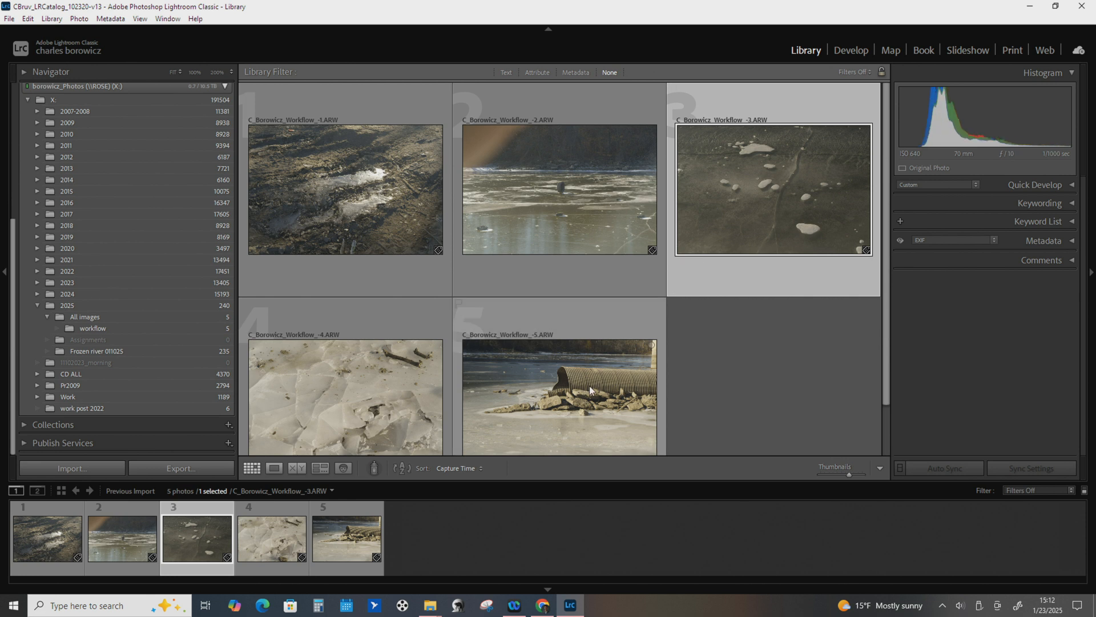
left_click(590, 391)
left_click(376, 372)
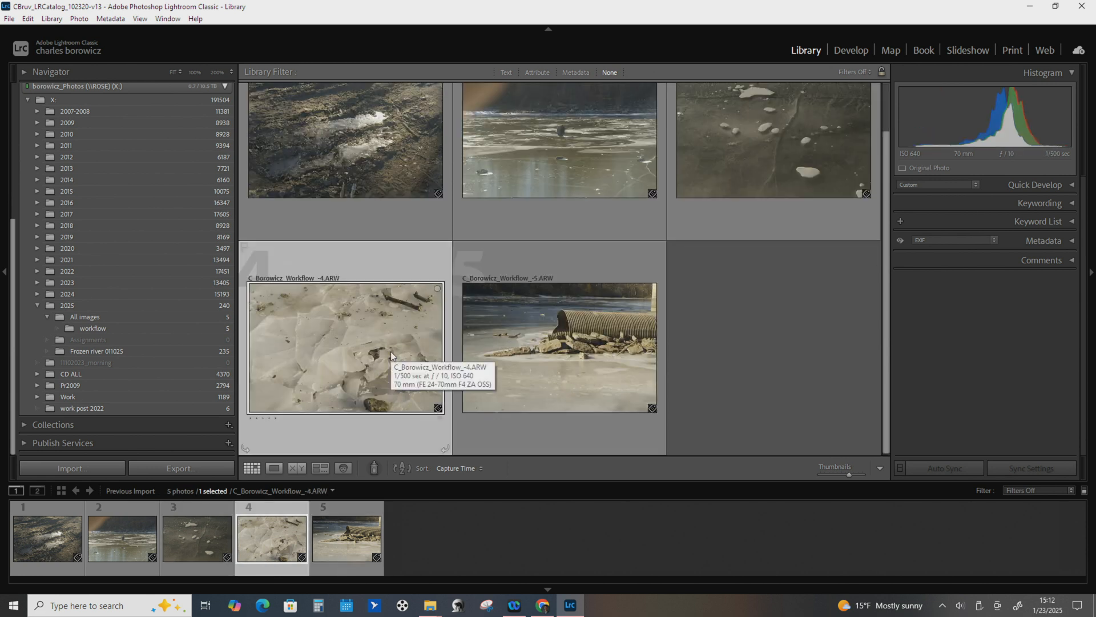
Move the selection through the grid photo by photo, back to the first photo, and show it in Loupe view.
key("Left")
key("Left")
key("Left")
key("Right")
key("Left")
key("Down")
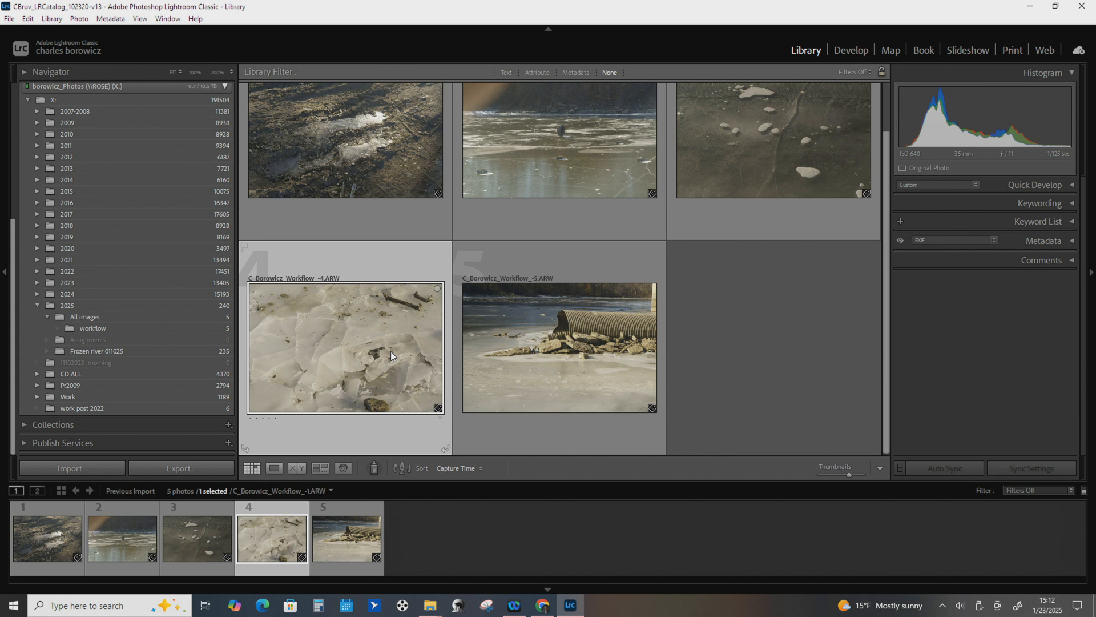
key("Right")
key("Up")
key("Left")
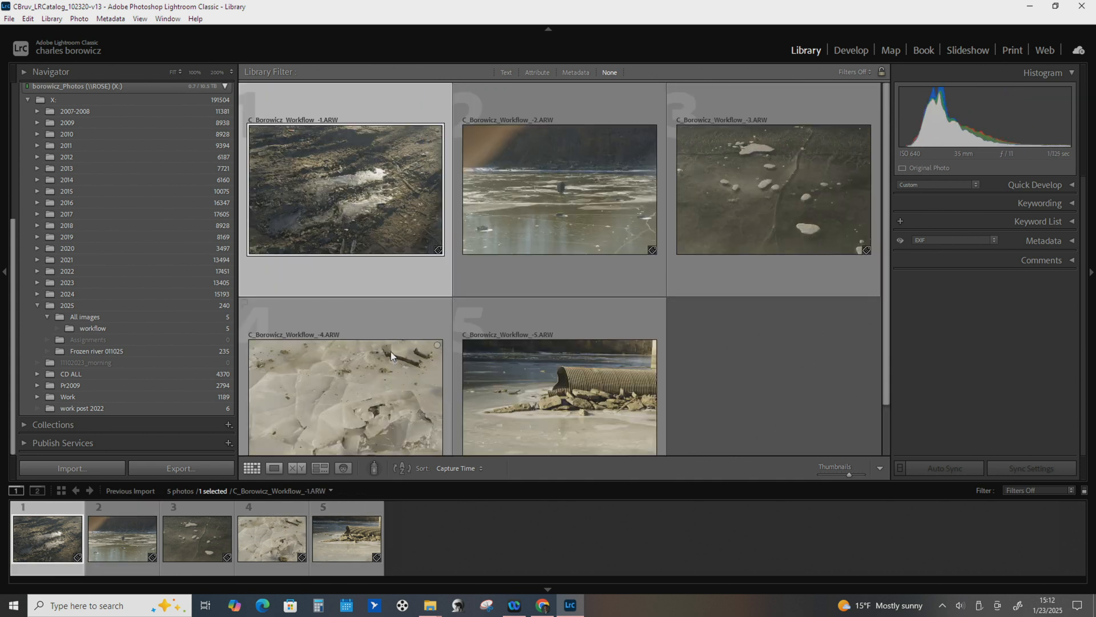
key("e")
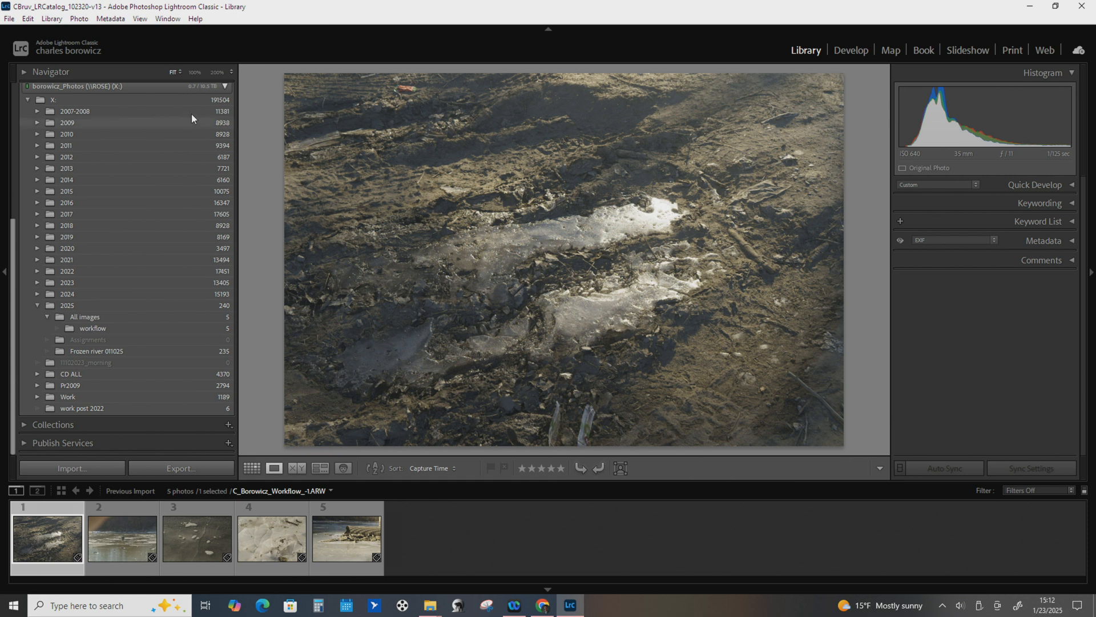
scroll(154, 240, "up", 3)
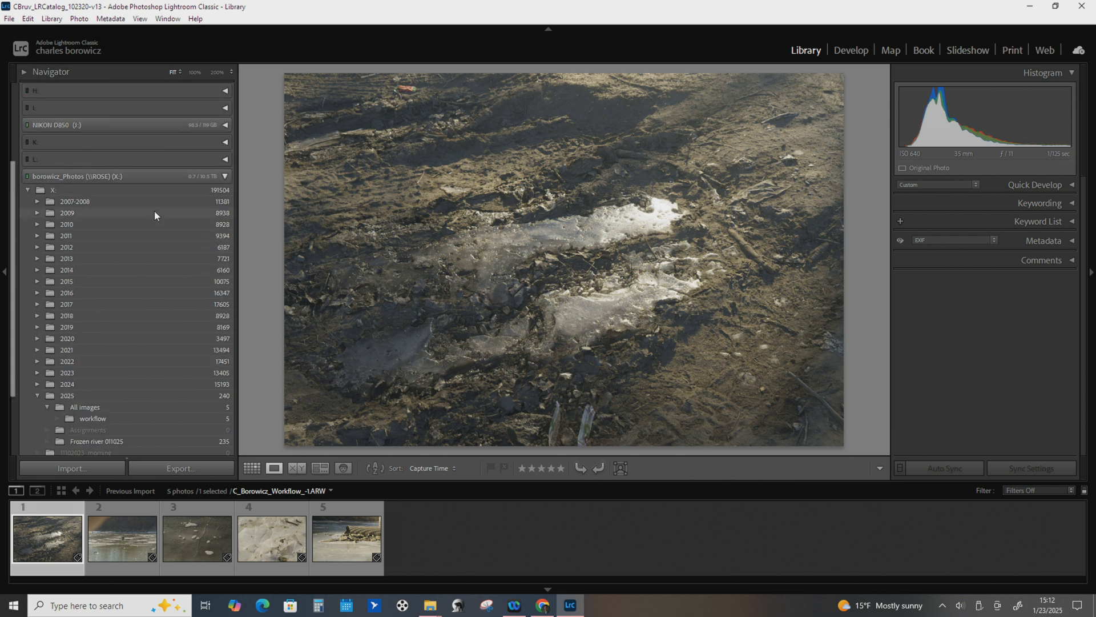
Inspect the first photo with the Navigator at 100% and 200% zoom, return it to fit view and collapse the Navigator.
scroll(154, 215, "up", 4)
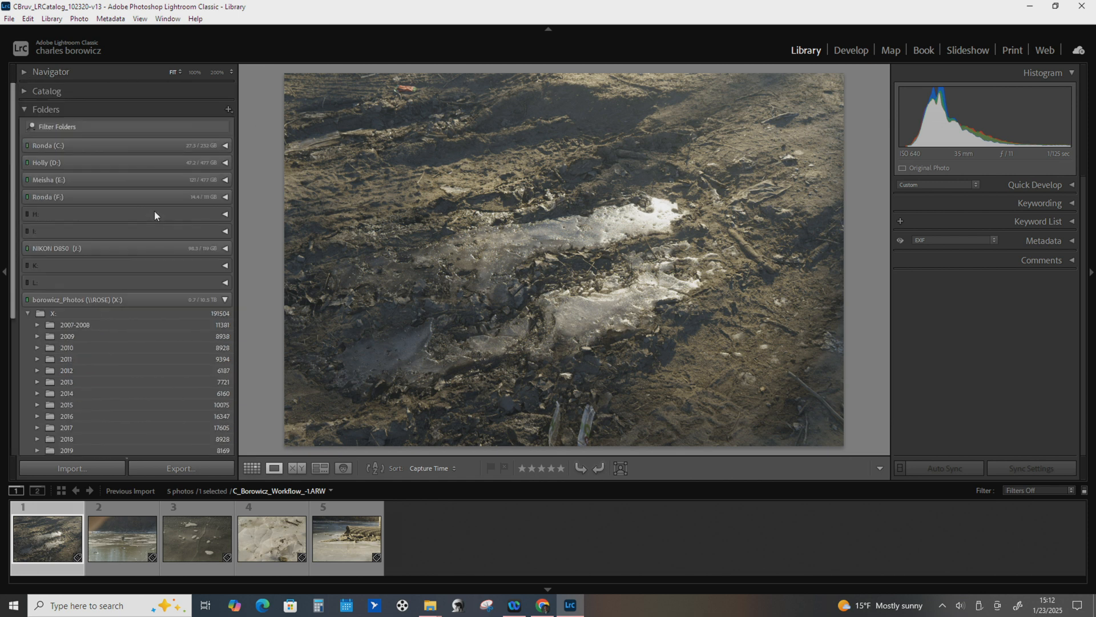
left_click(26, 108)
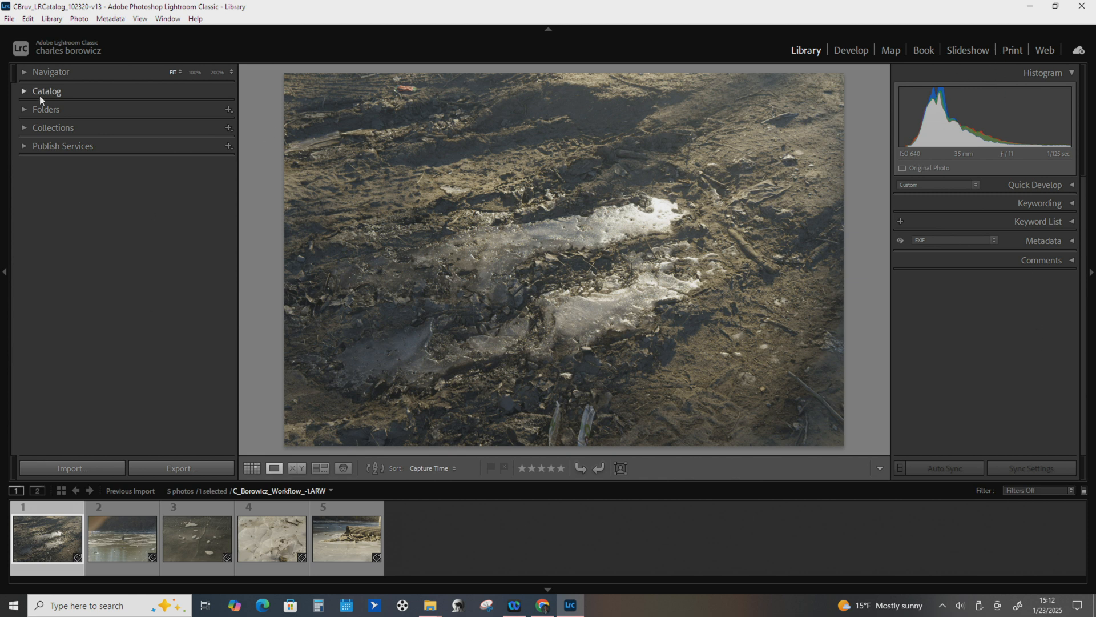
left_click(26, 73)
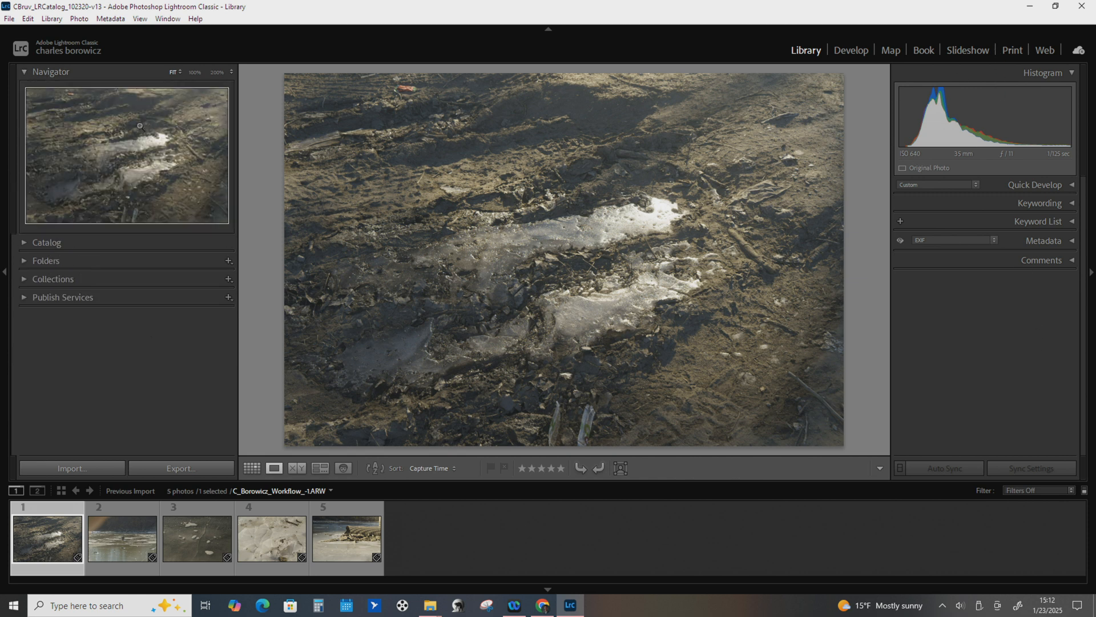
left_click(528, 238)
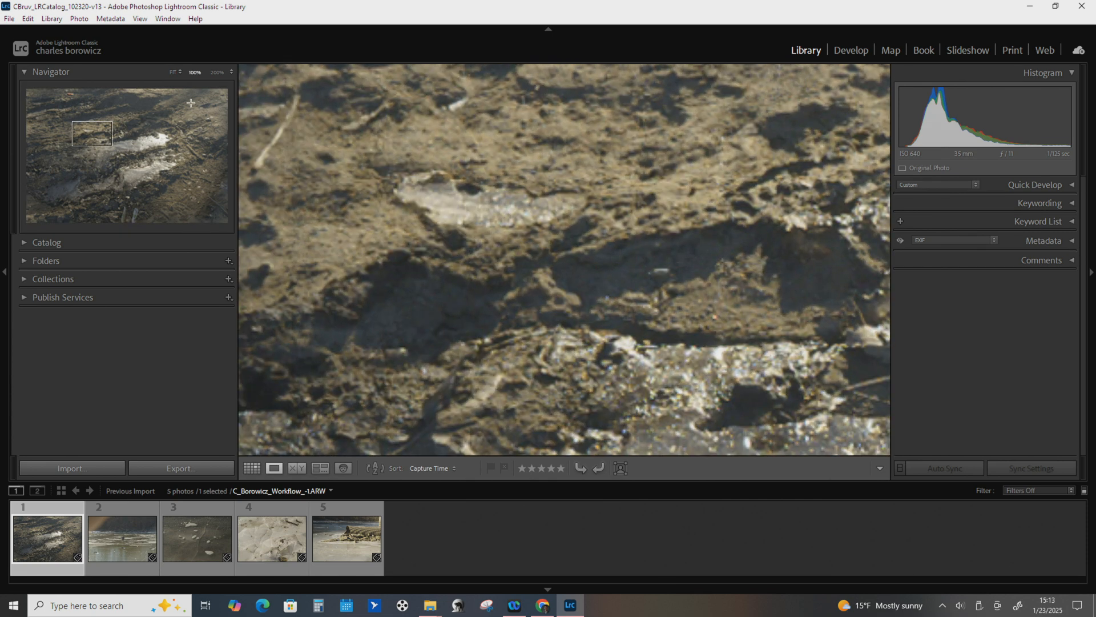
left_click(520, 233)
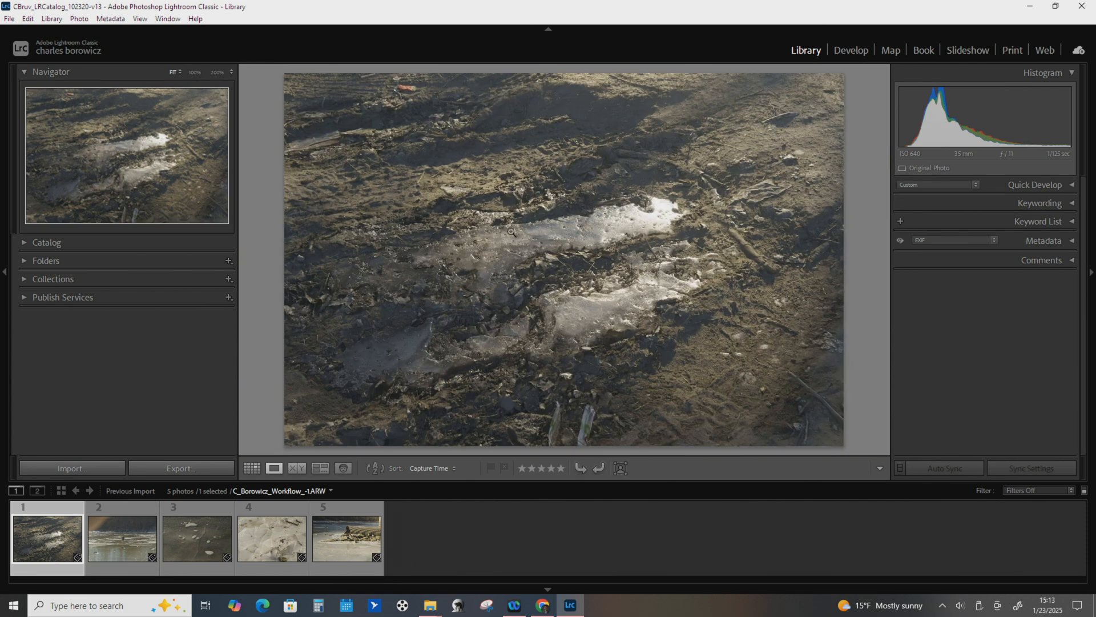
left_click(519, 233)
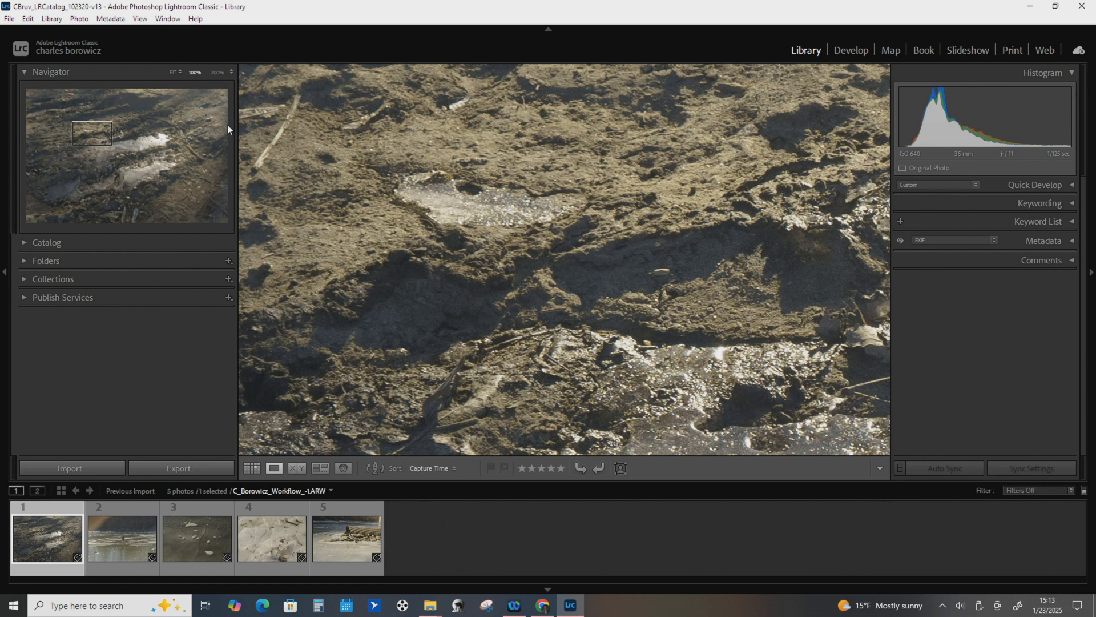
left_click(174, 74)
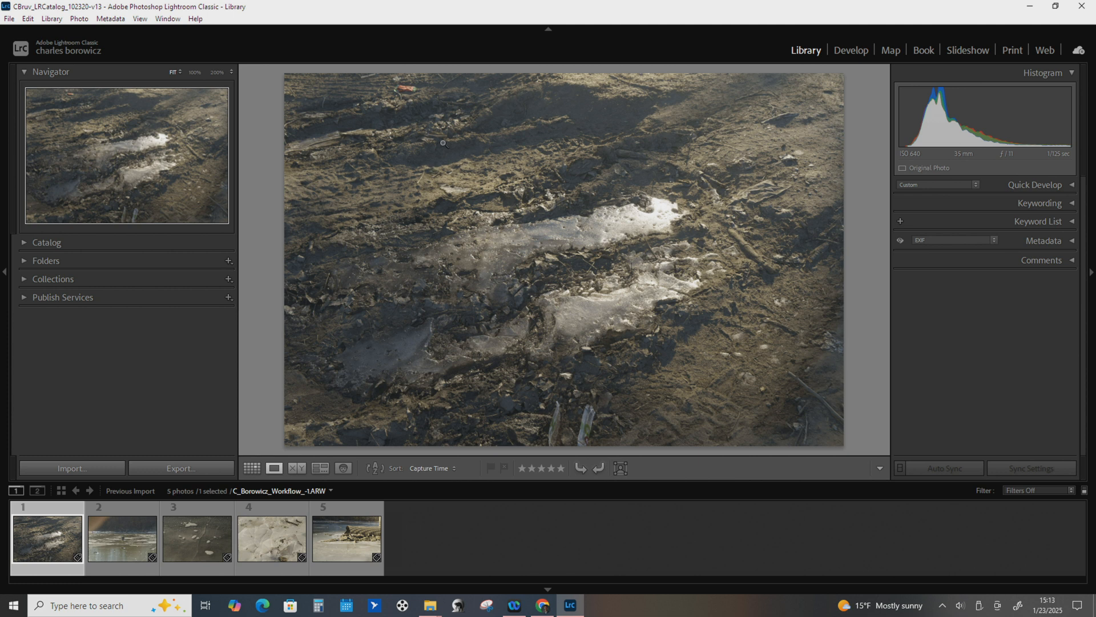
left_click(218, 73)
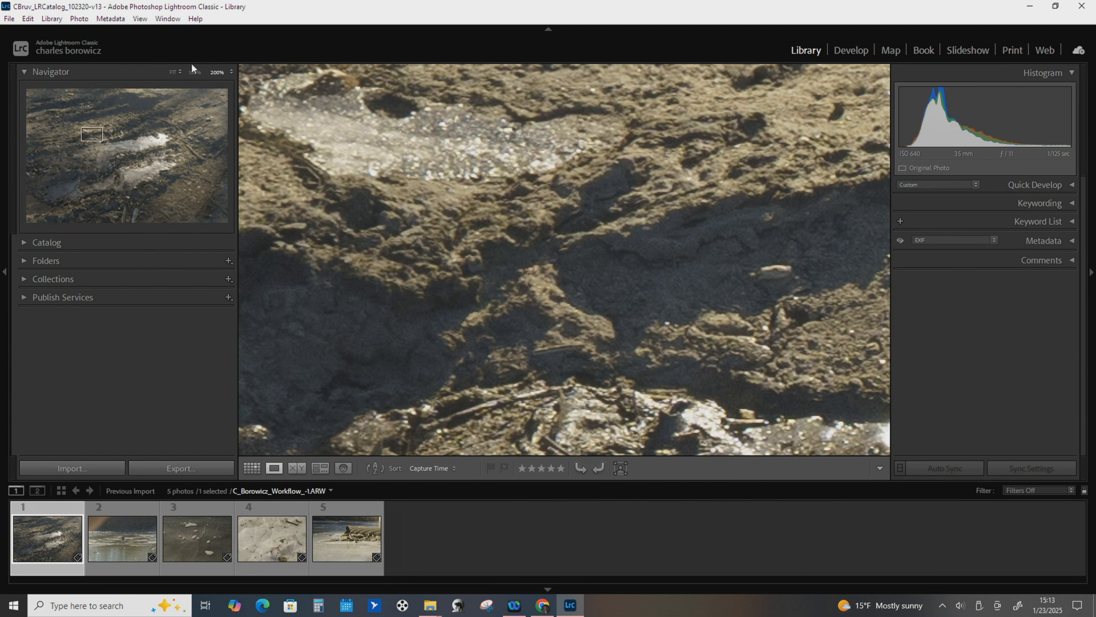
left_click(539, 242)
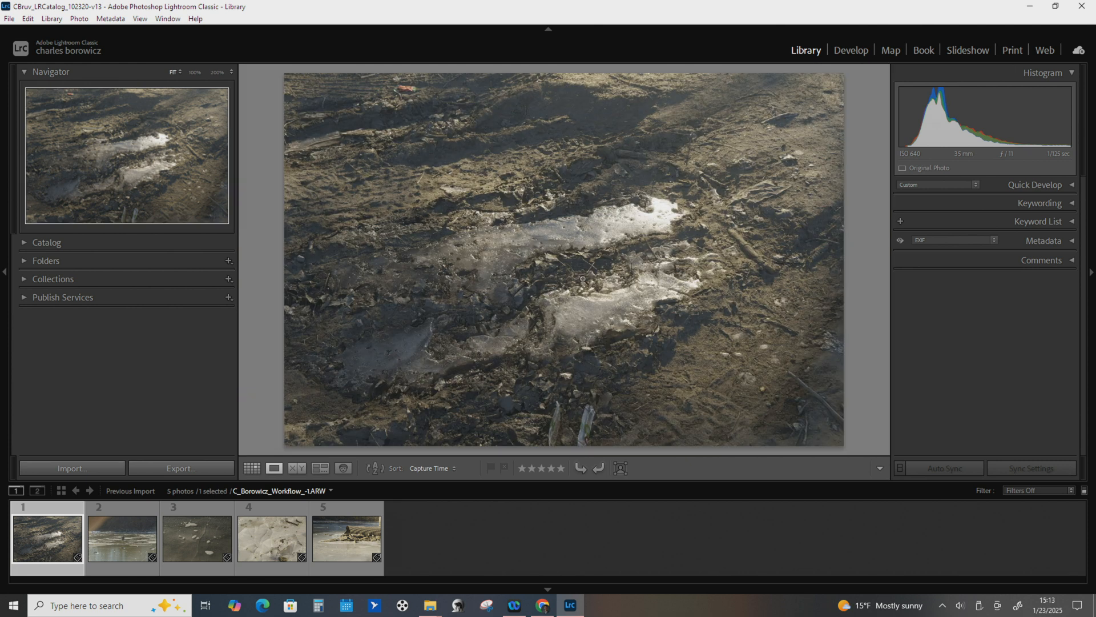
left_click(25, 72)
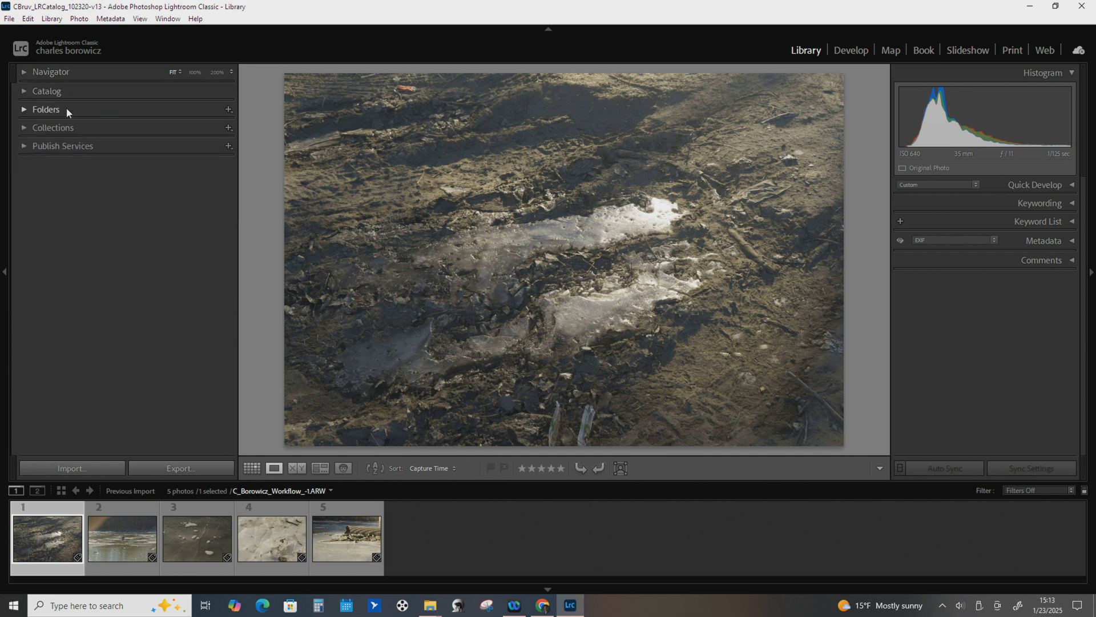
Review the Catalog entries and the year folders on the X: drive, and collapse the X: folder tree.
left_click(24, 91)
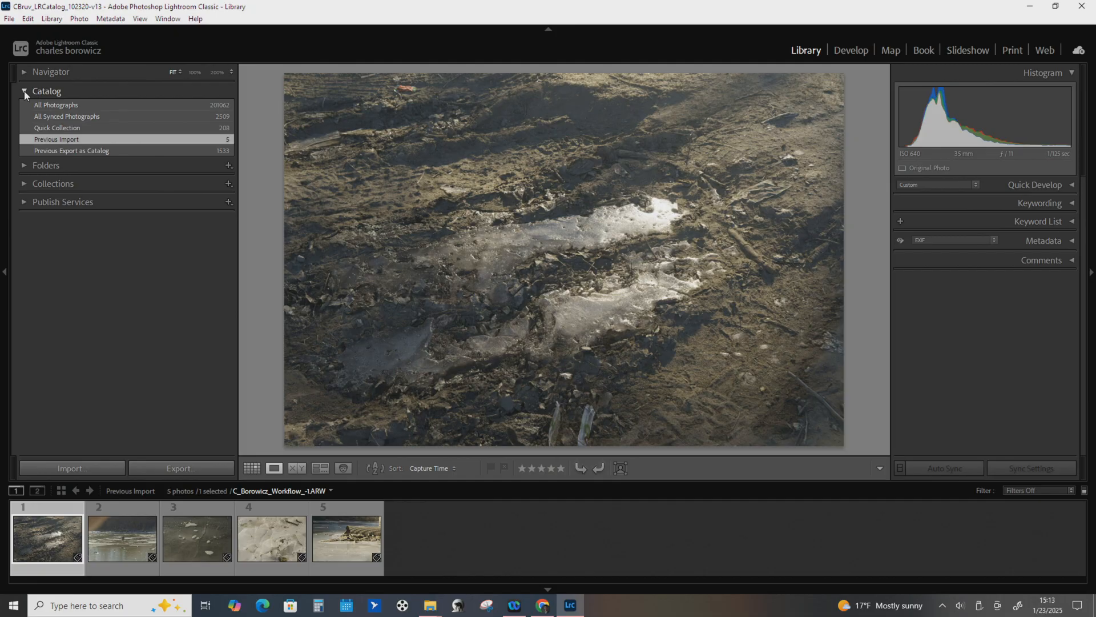
left_click(26, 93)
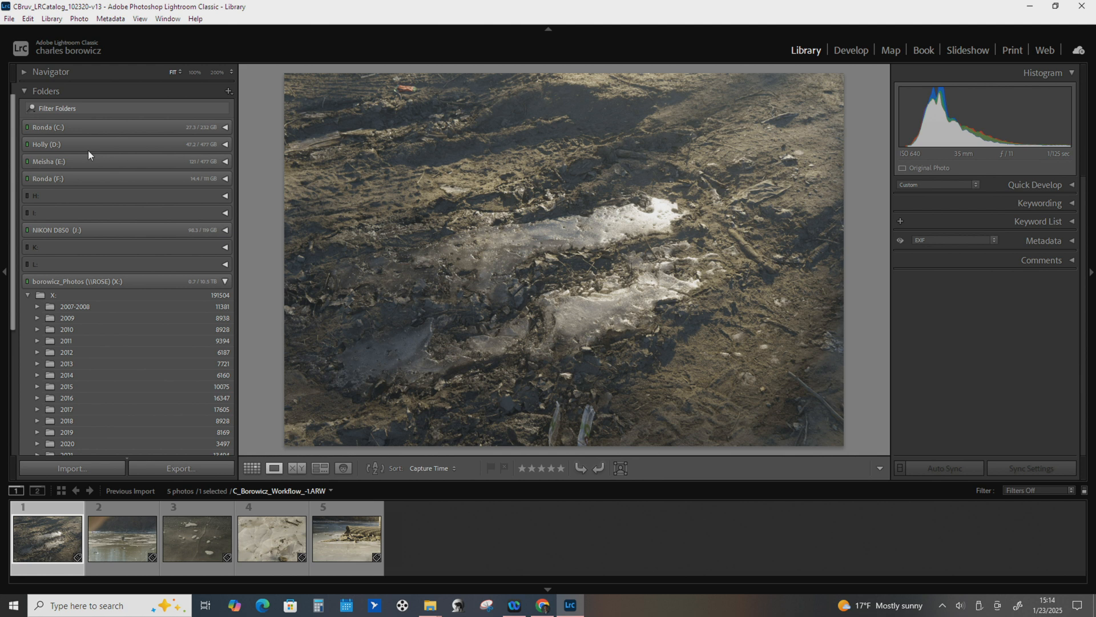
scroll(87, 256, "down", 5)
scroll(98, 273, "up", 3)
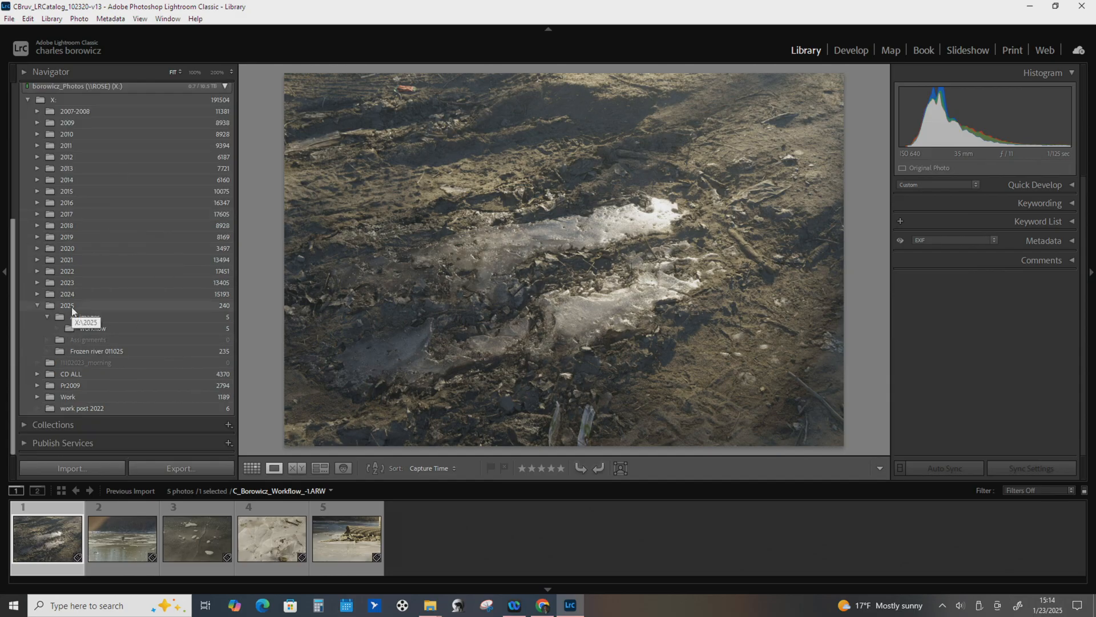
scroll(73, 310, "up", 5)
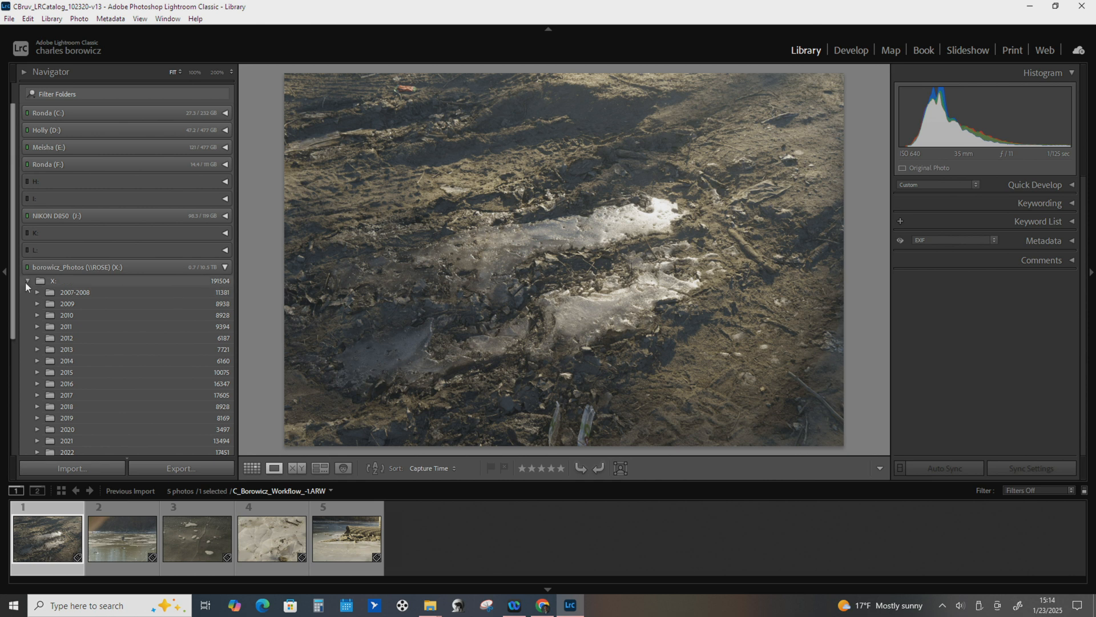
left_click(25, 283)
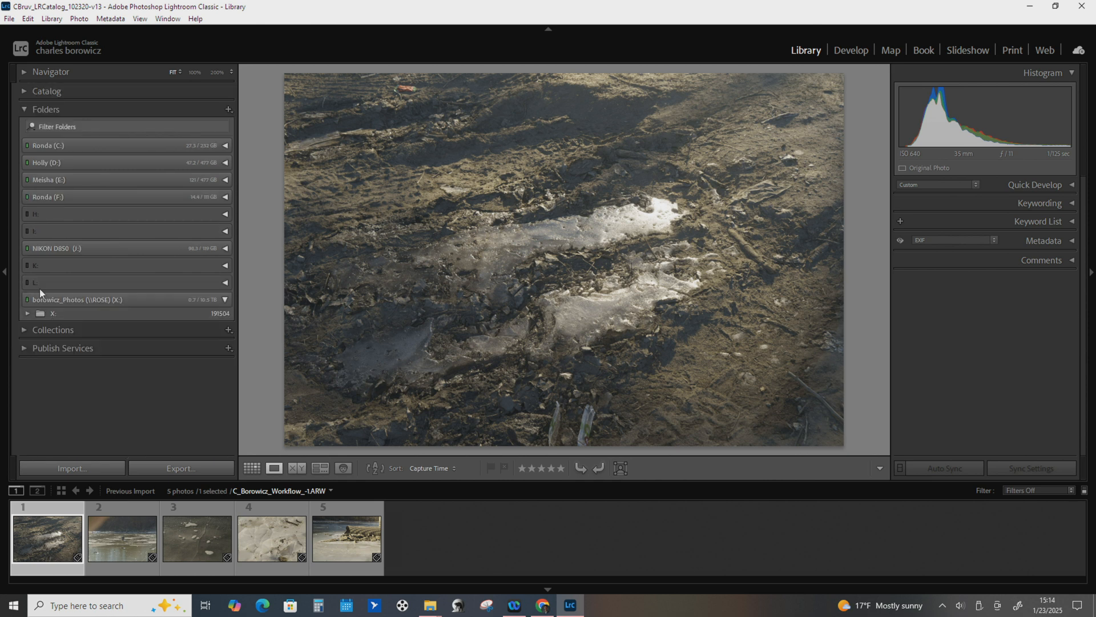
Open "Smart Collection 2" among the collections and show the keyword tags of its first photo.
left_click(25, 332)
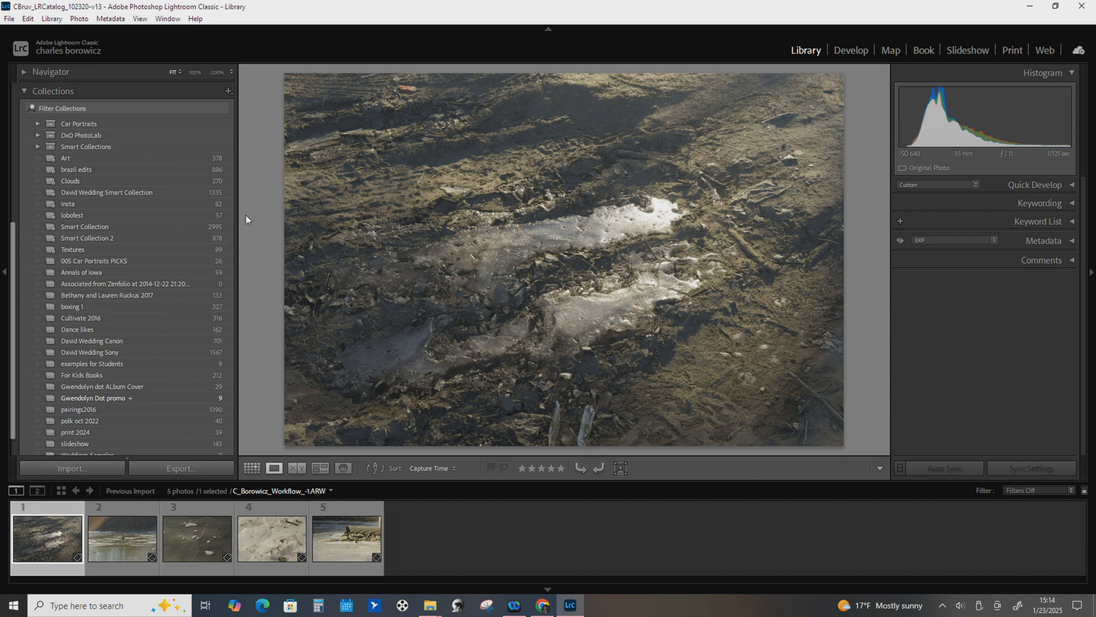
left_click(103, 238)
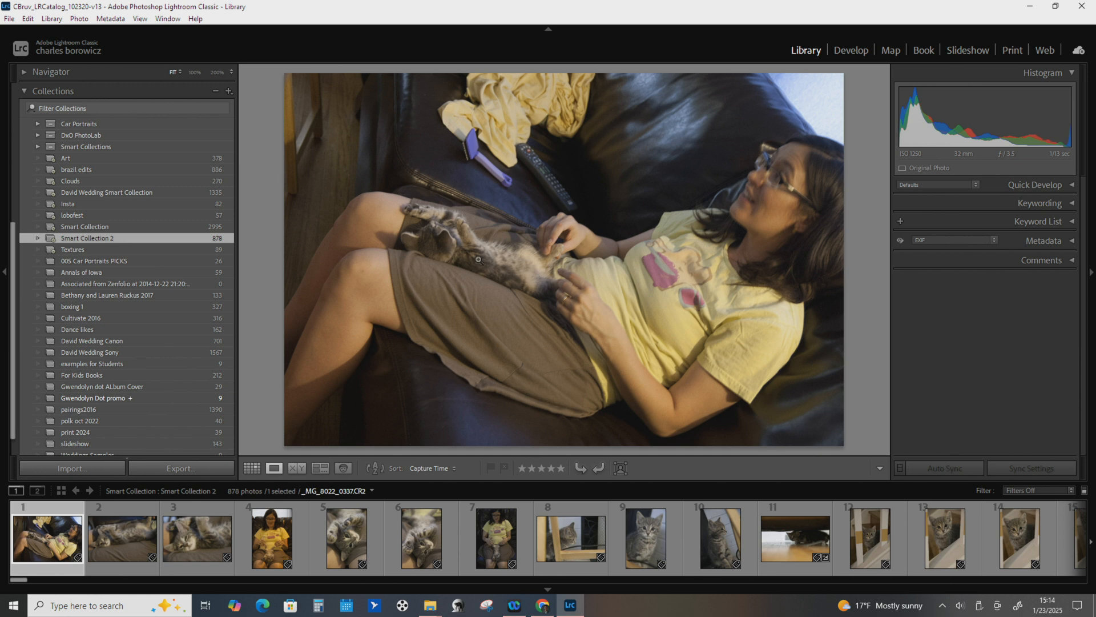
left_click(1040, 203)
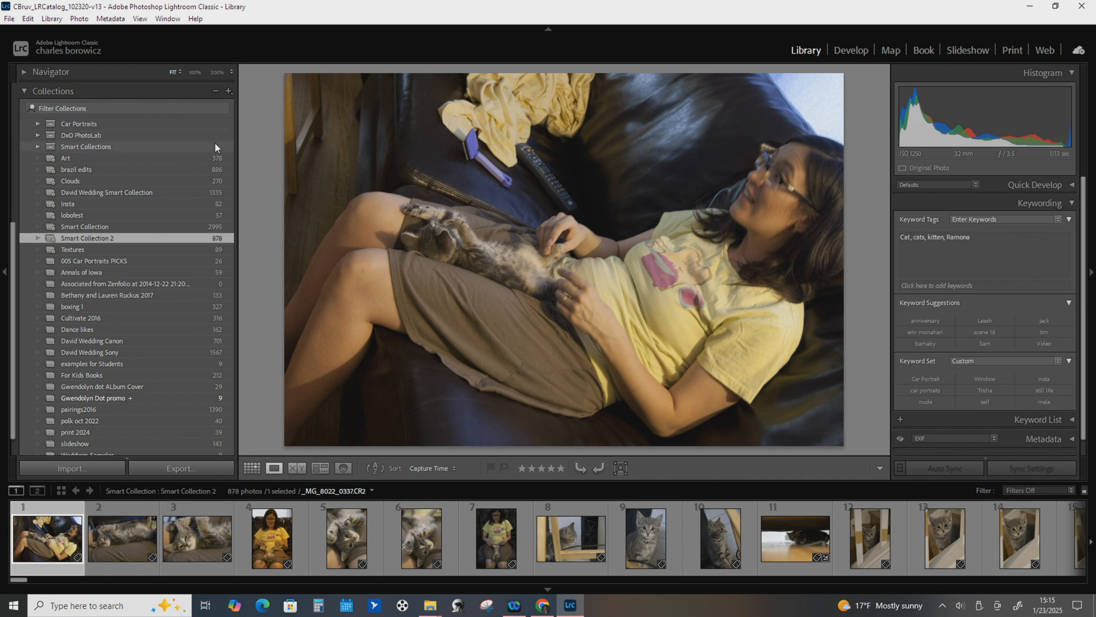
Create a collection named "new collection" outside any collection set, without including the selected photo.
left_click(228, 91)
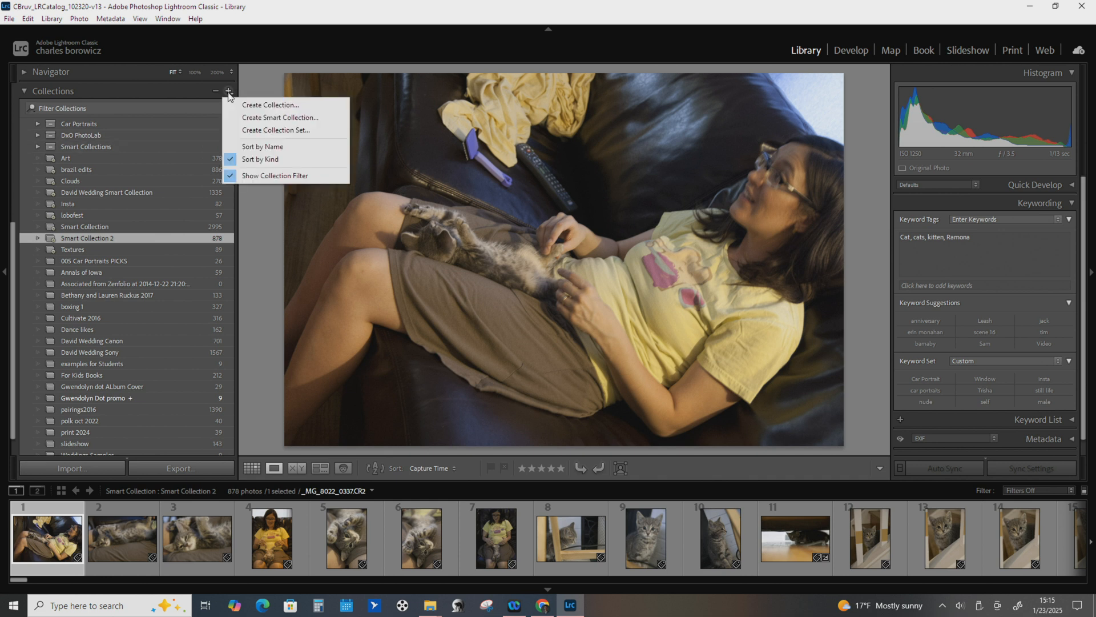
left_click(256, 106)
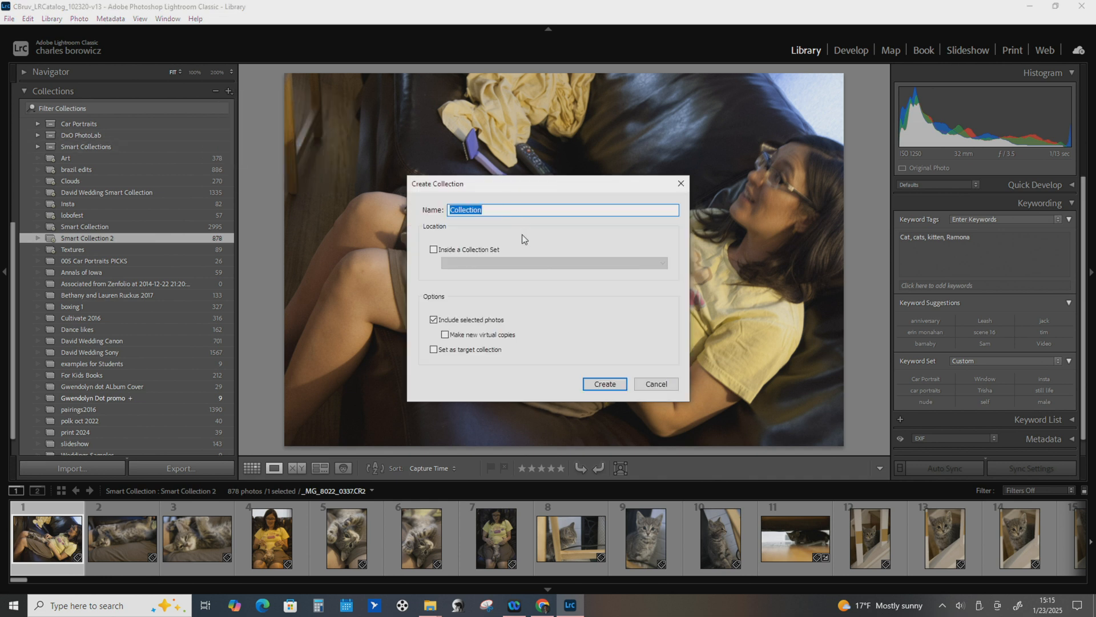
type("new ollect")
key("BackSpace")
key("BackSpace")
key("BackSpace")
key("BackSpace")
key("BackSpace")
type("co")
left_click(445, 321)
left_click(434, 250)
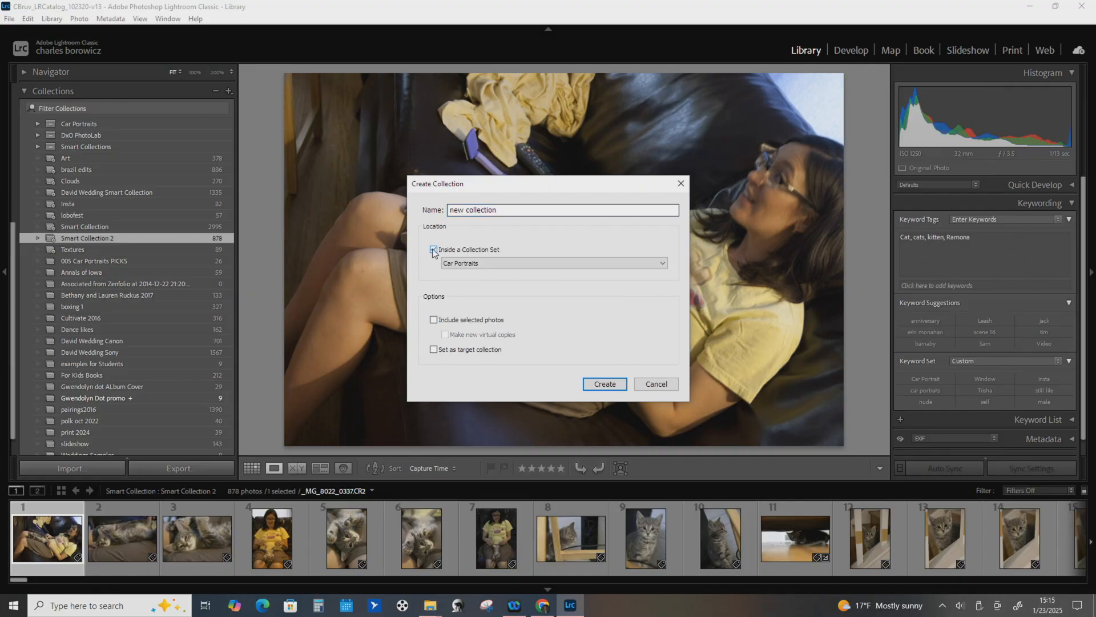
left_click(454, 251)
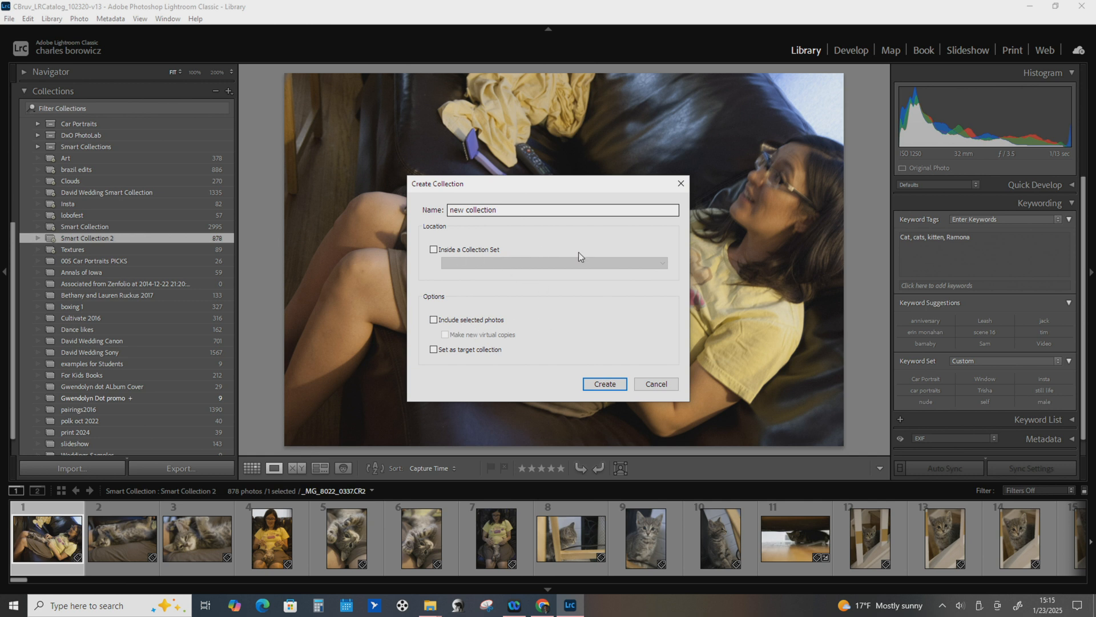
key("Return")
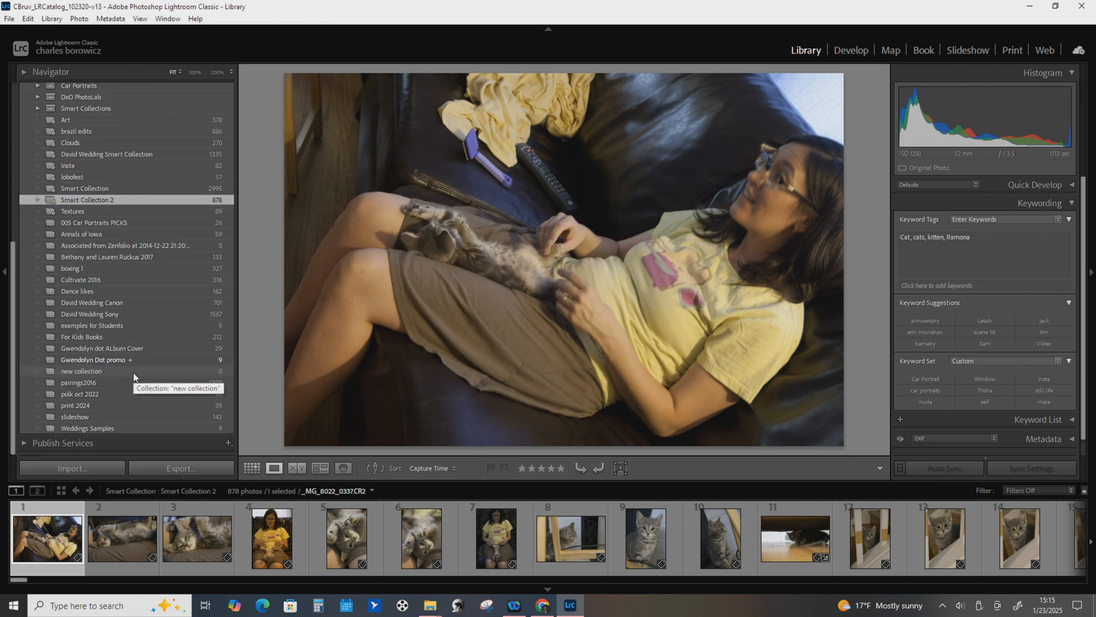
Add the first and third photos of the "workflow" folder to "new collection" and display that collection.
left_click(128, 372)
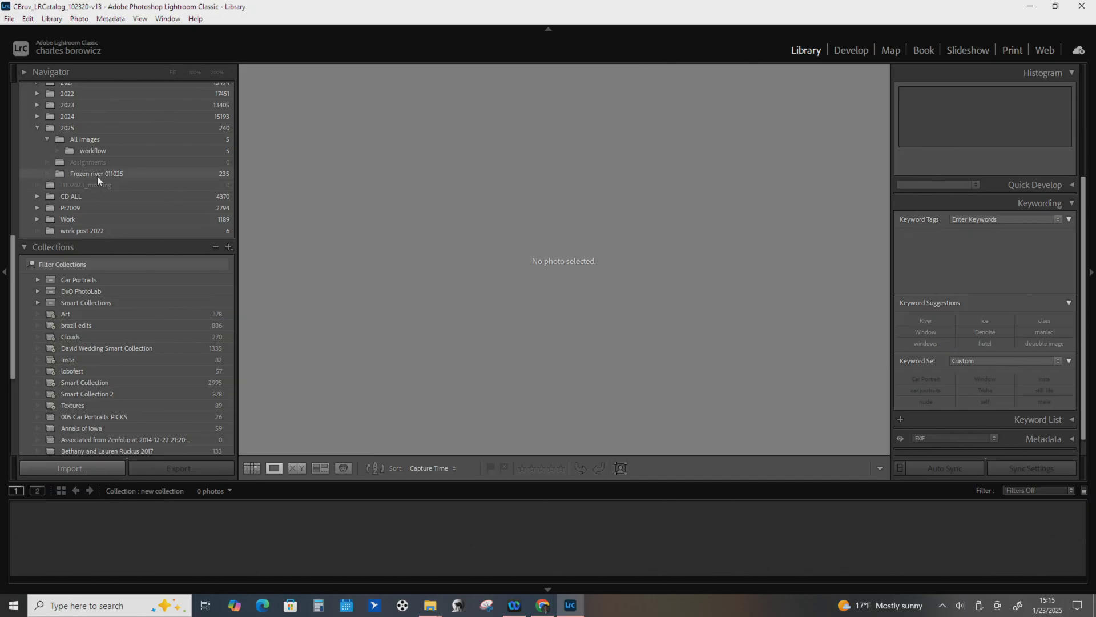
left_click(98, 174)
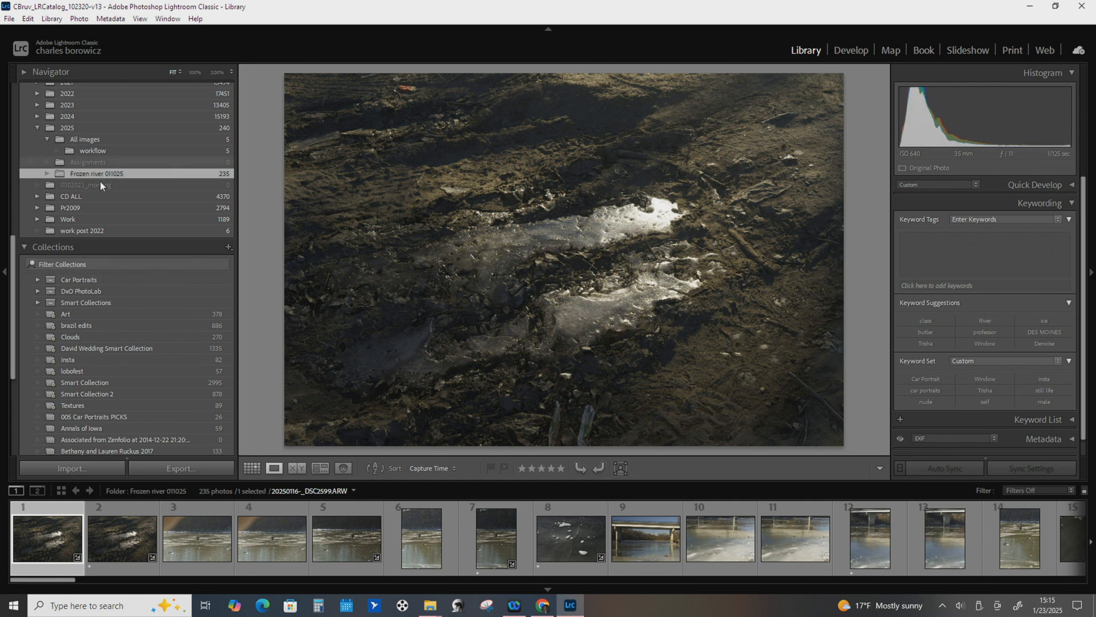
left_click(87, 150)
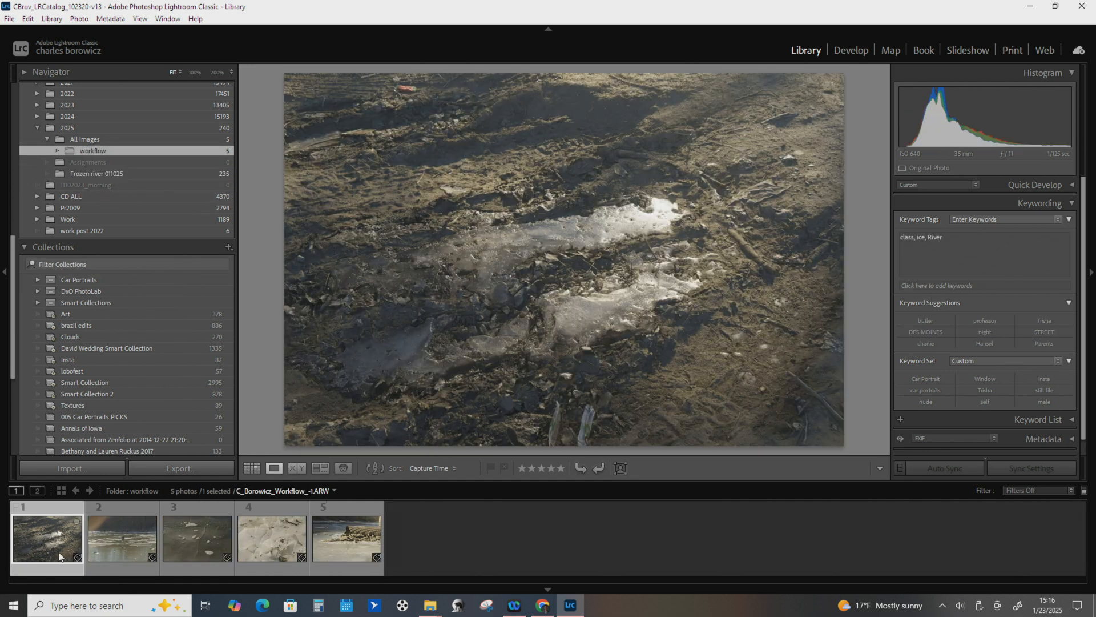
left_click(196, 541, "ctrl")
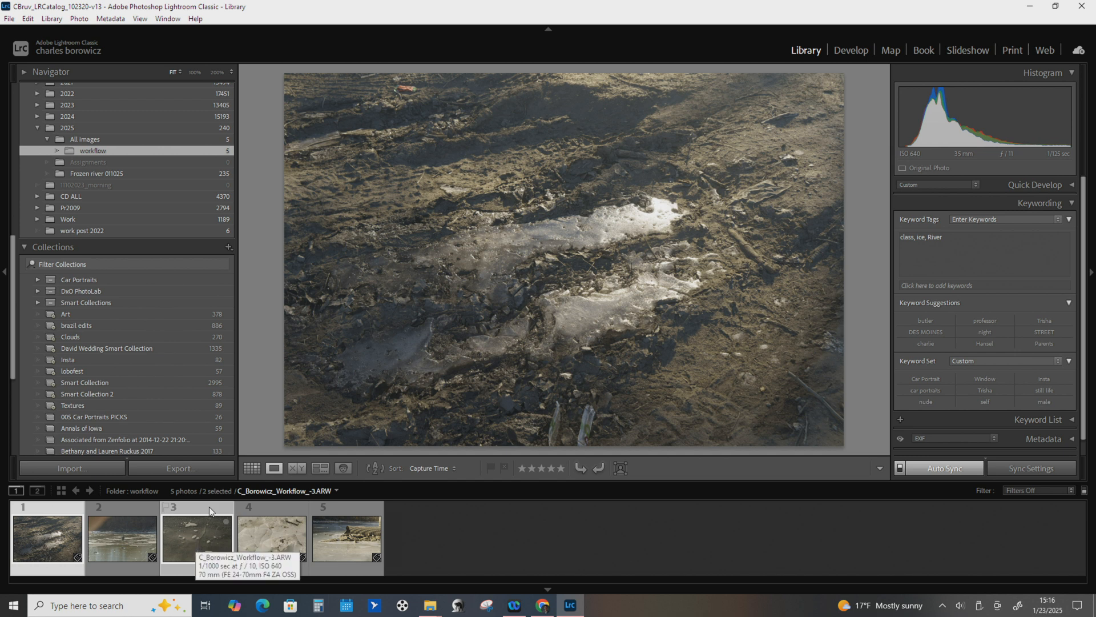
scroll(166, 373, "down", 5)
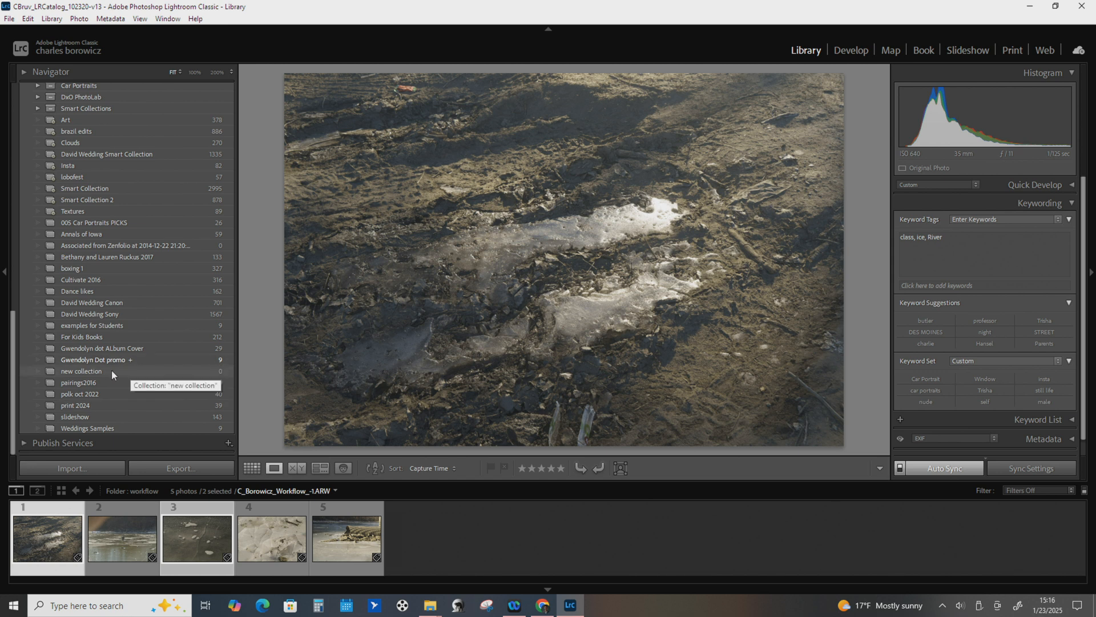
left_click_drag(207, 540, 97, 373)
left_click(95, 371)
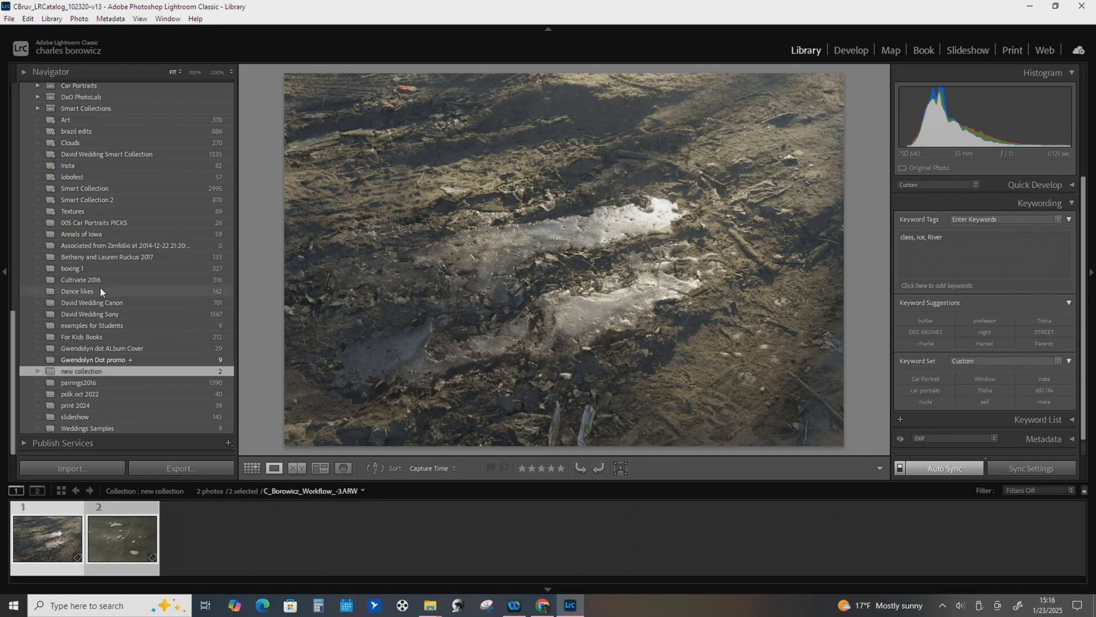
Expand the "Car Portraits" set and view "001 Car Portraits 4 star Story and Beauty", "CAR PORTRAIT SELECTS" and "car Portraits 2023".
scroll(100, 286, "up", 5)
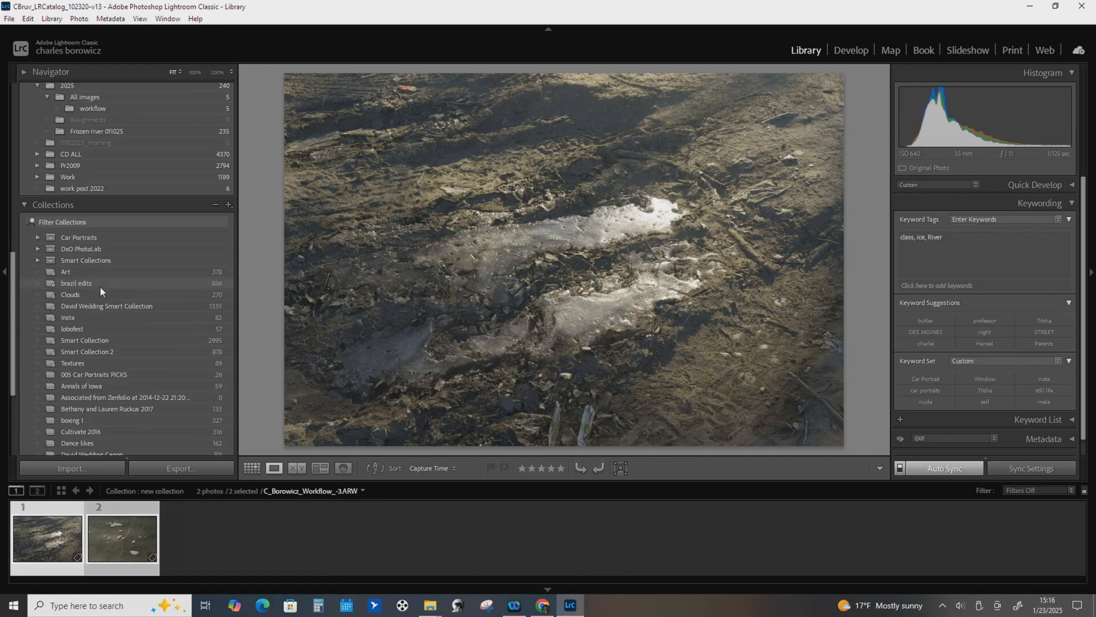
left_click(38, 237)
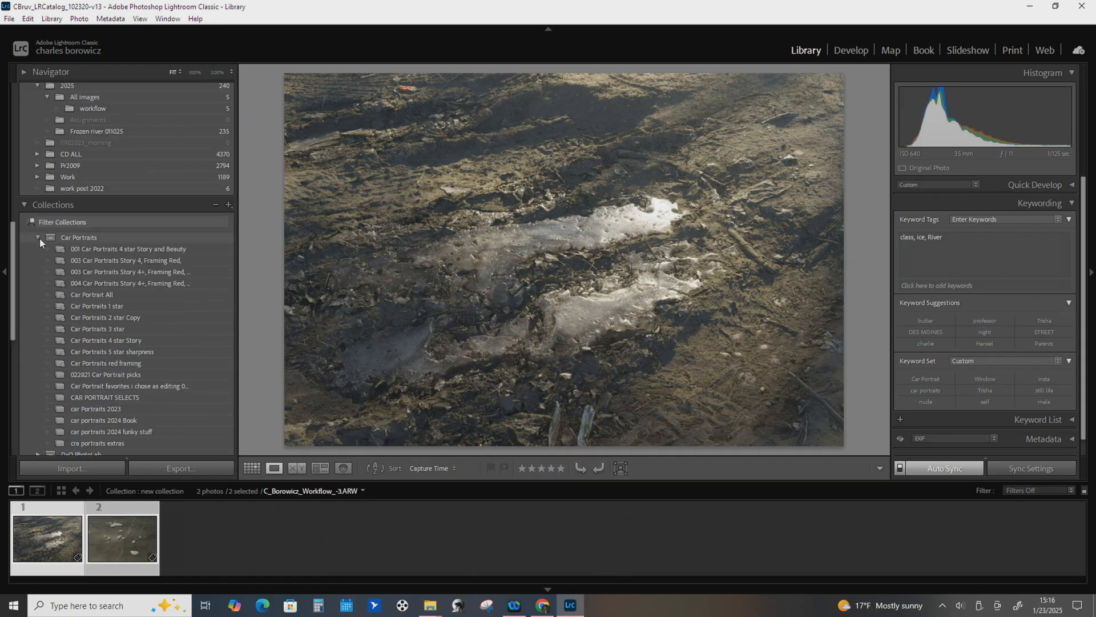
scroll(166, 257, "down", 2)
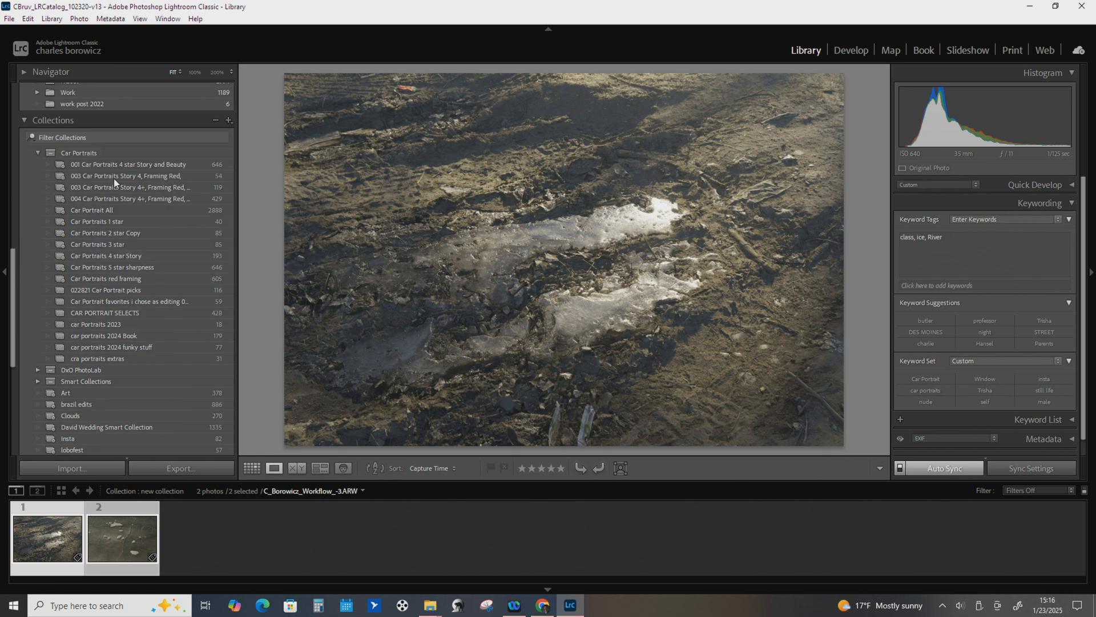
left_click(135, 164)
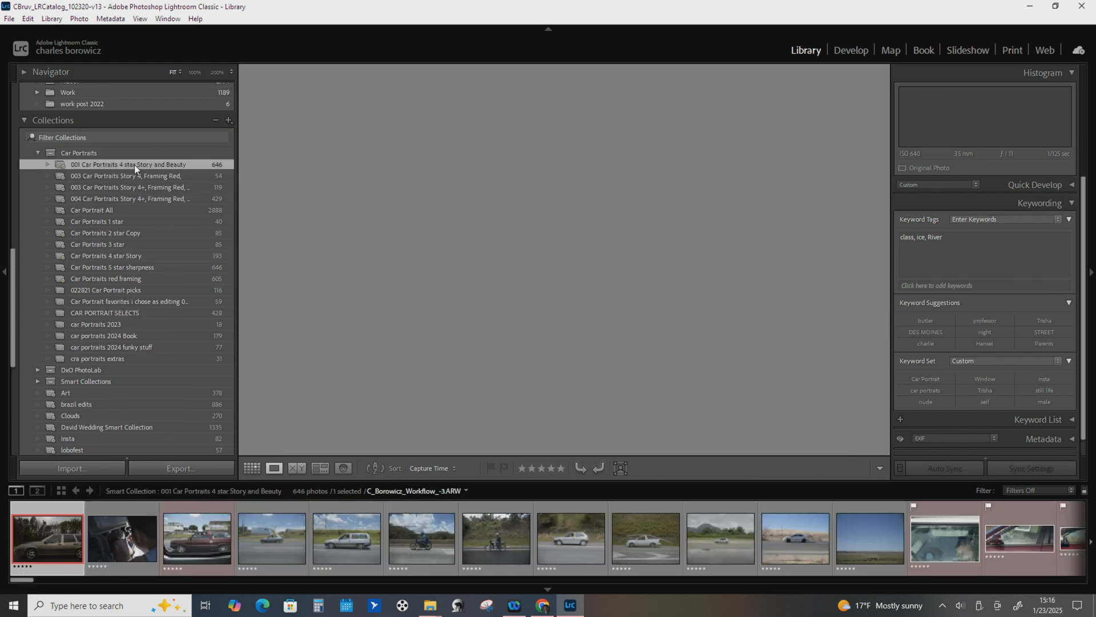
left_click(137, 255)
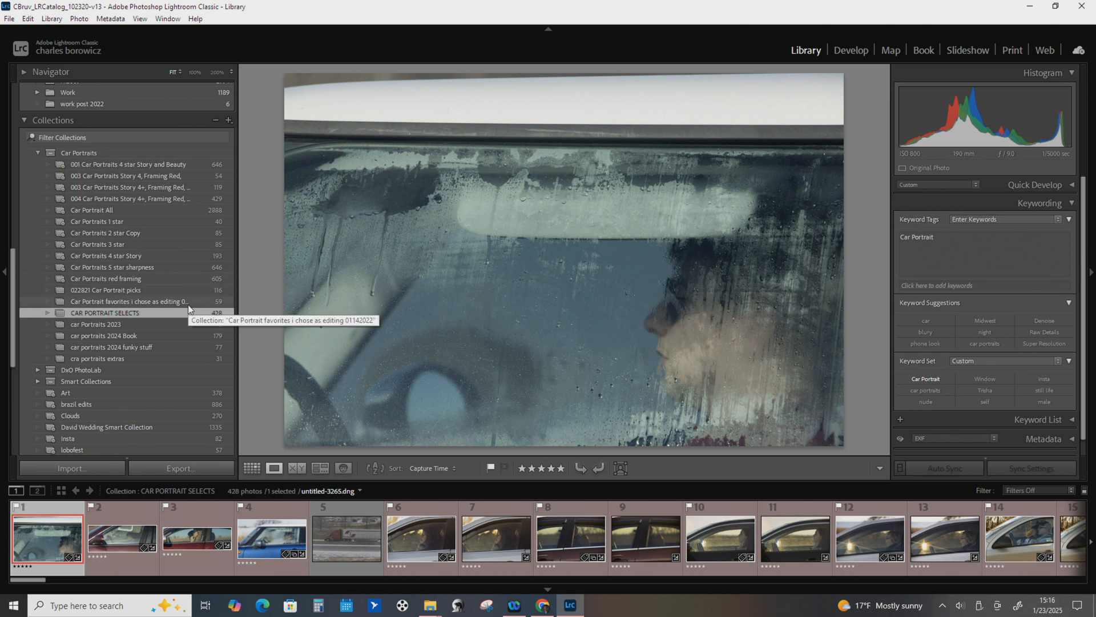
left_click(113, 323)
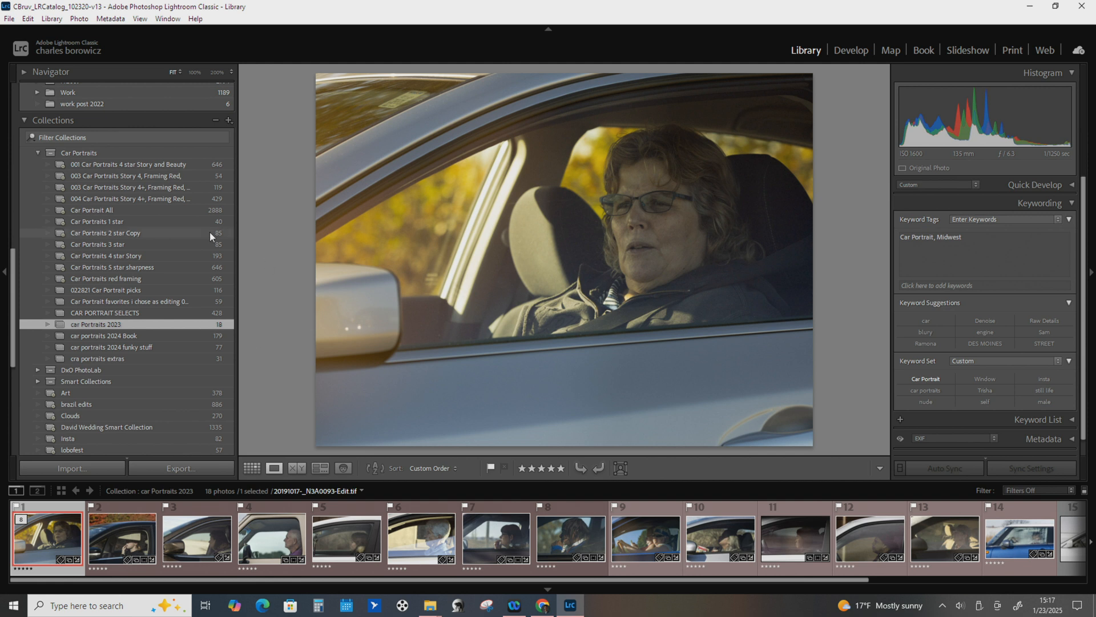
Collapse the Car Portraits set and the Folders and Collections sections, briefly expanding Catalog to view its entries.
left_click(37, 153)
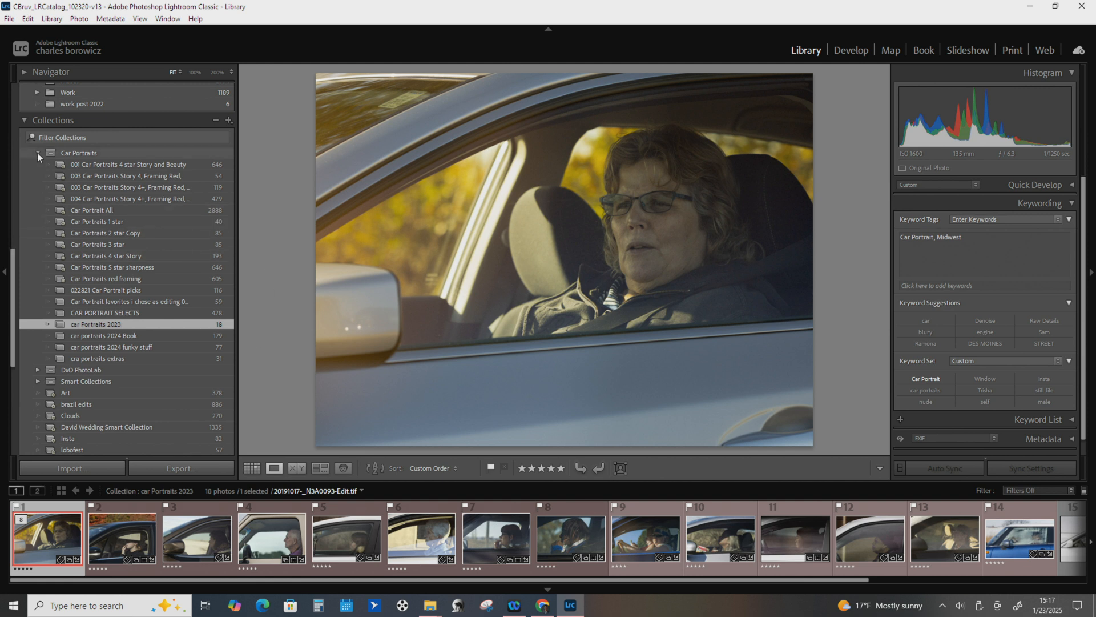
left_click(38, 152)
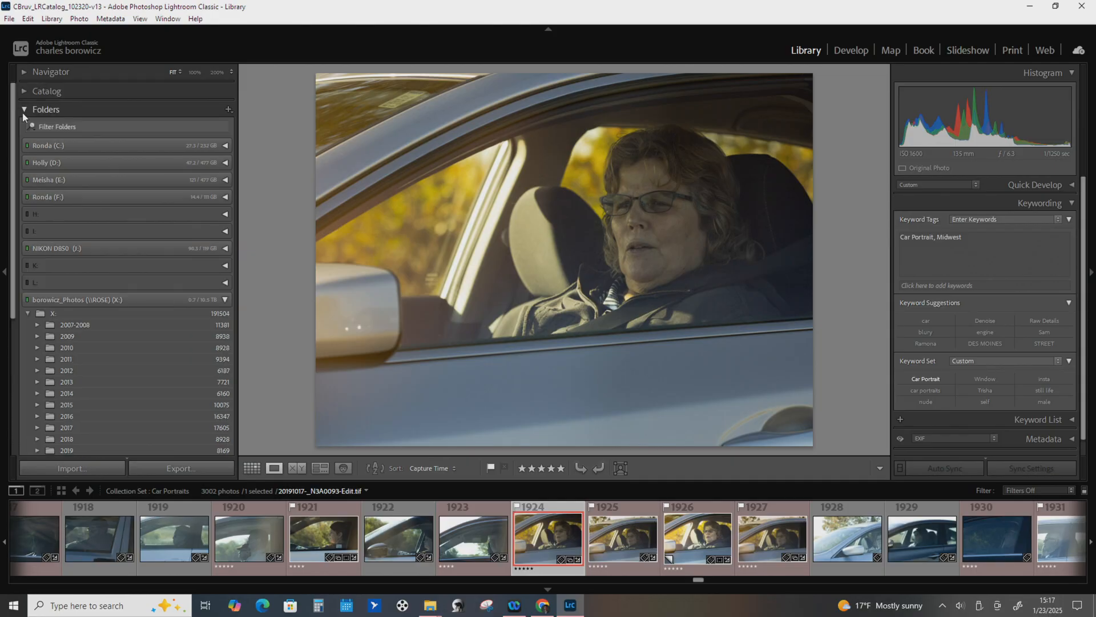
left_click(23, 112)
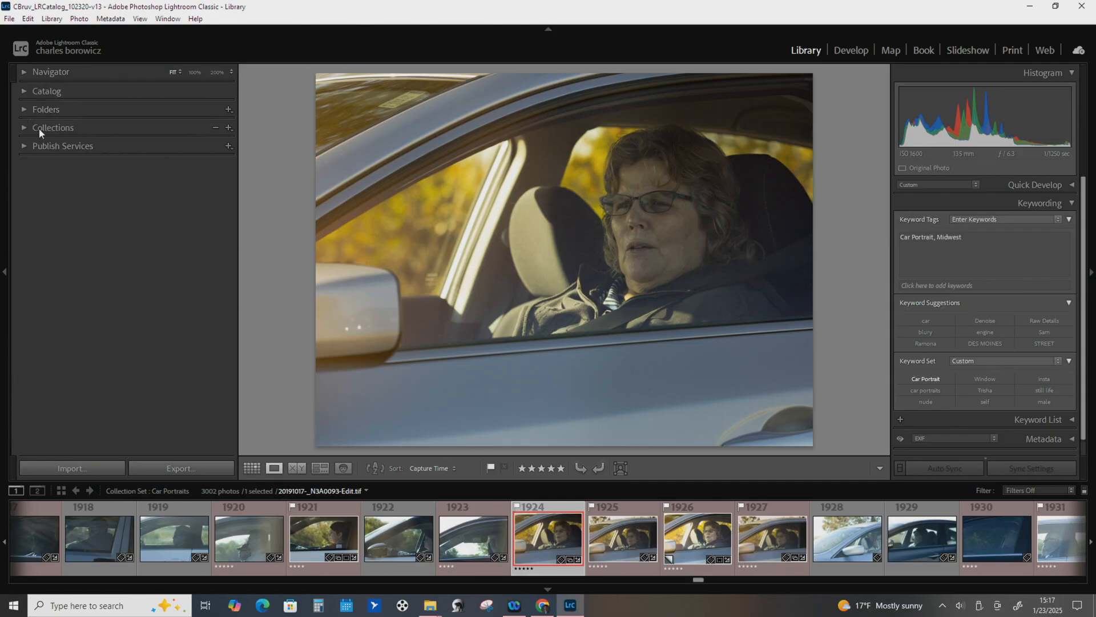
left_click(24, 110)
left_click(28, 91)
left_click(24, 93)
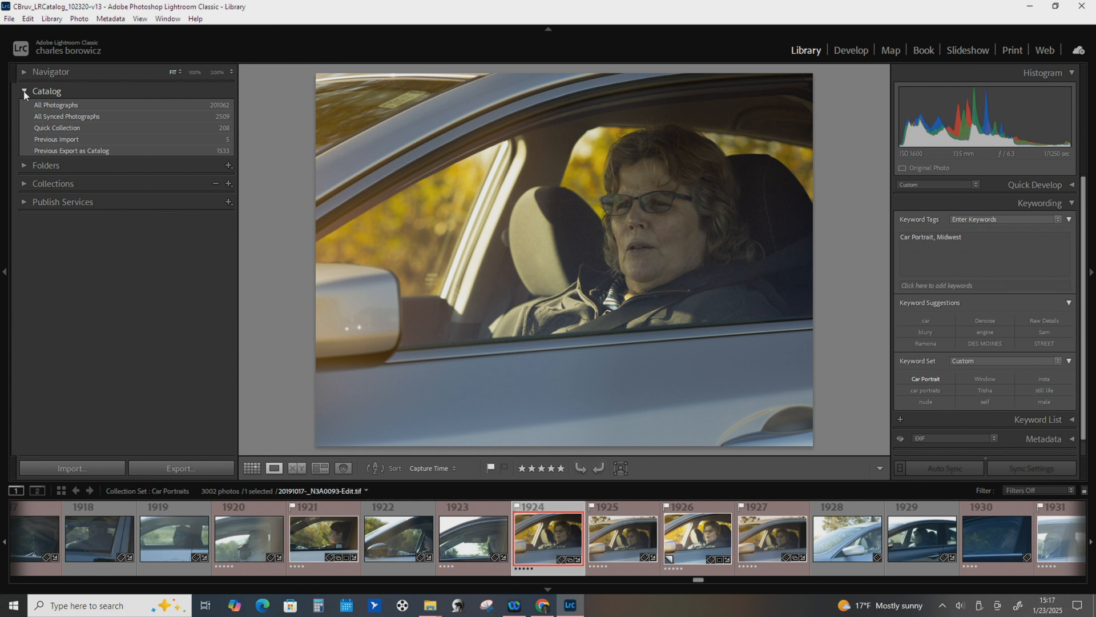
left_click(23, 92)
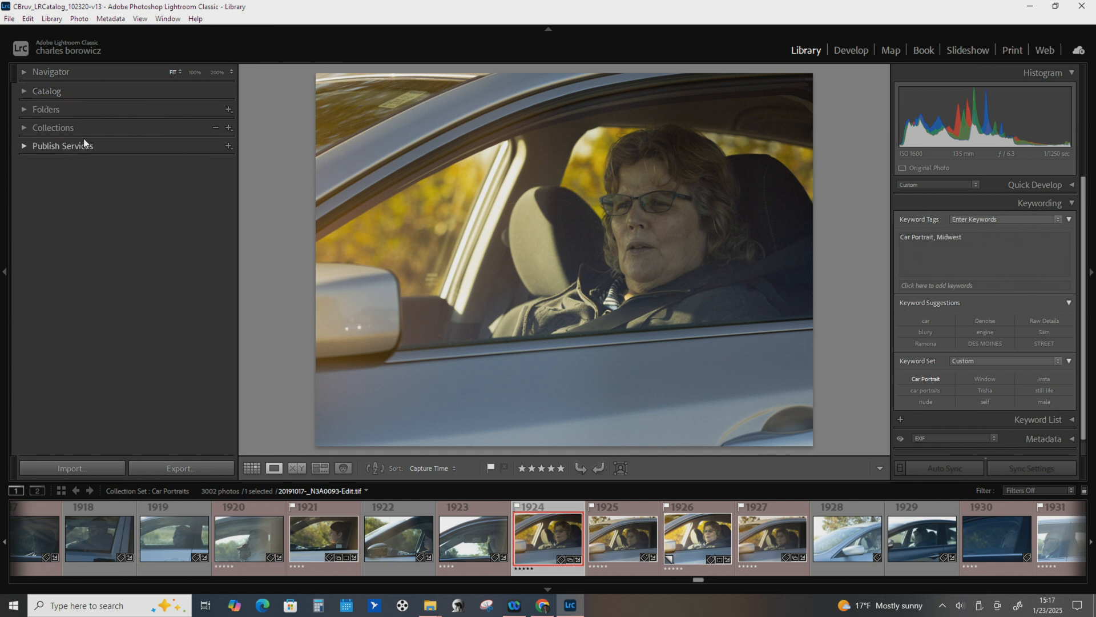
Open the "workflow" folder under 2025 > All images and view its photos as a grid, with the first one in Loupe view.
left_click(24, 109)
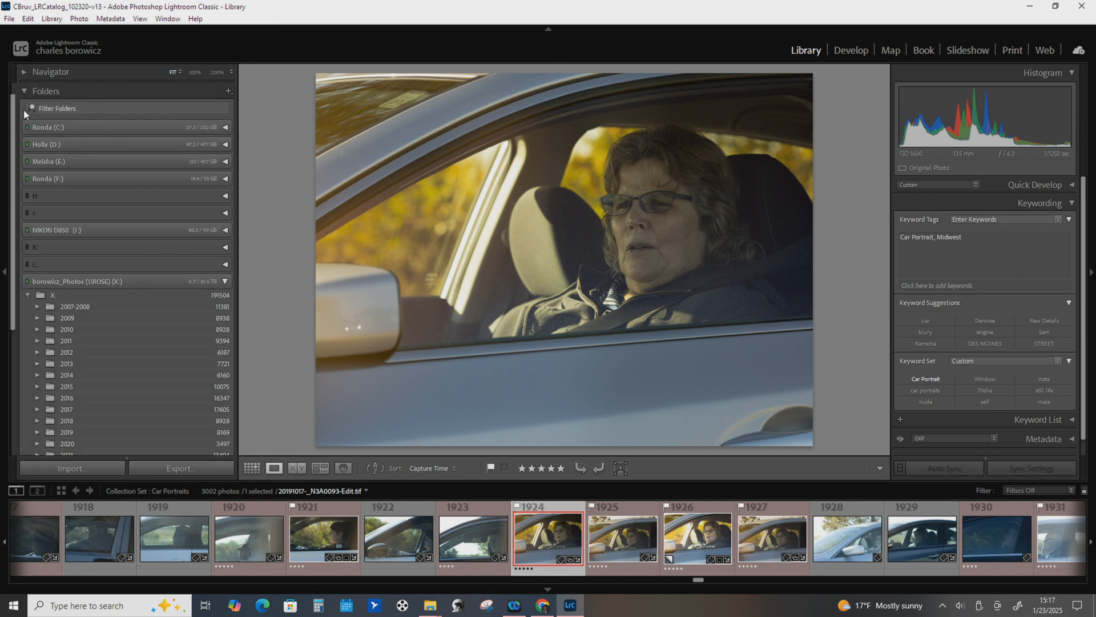
scroll(93, 338, "down", 3)
left_click(90, 342)
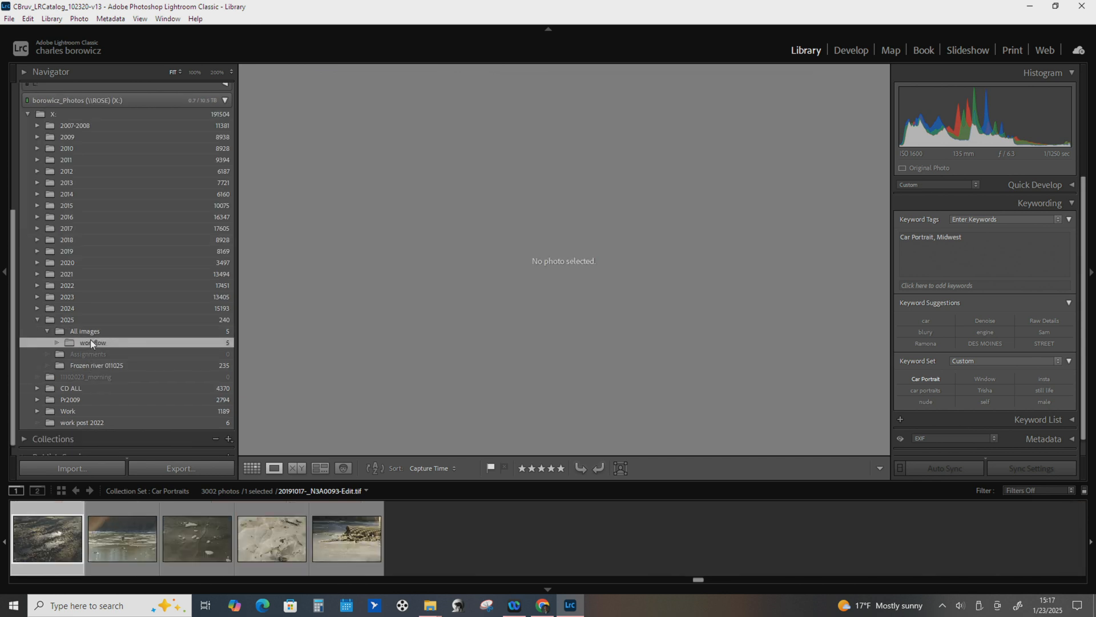
left_click(252, 468)
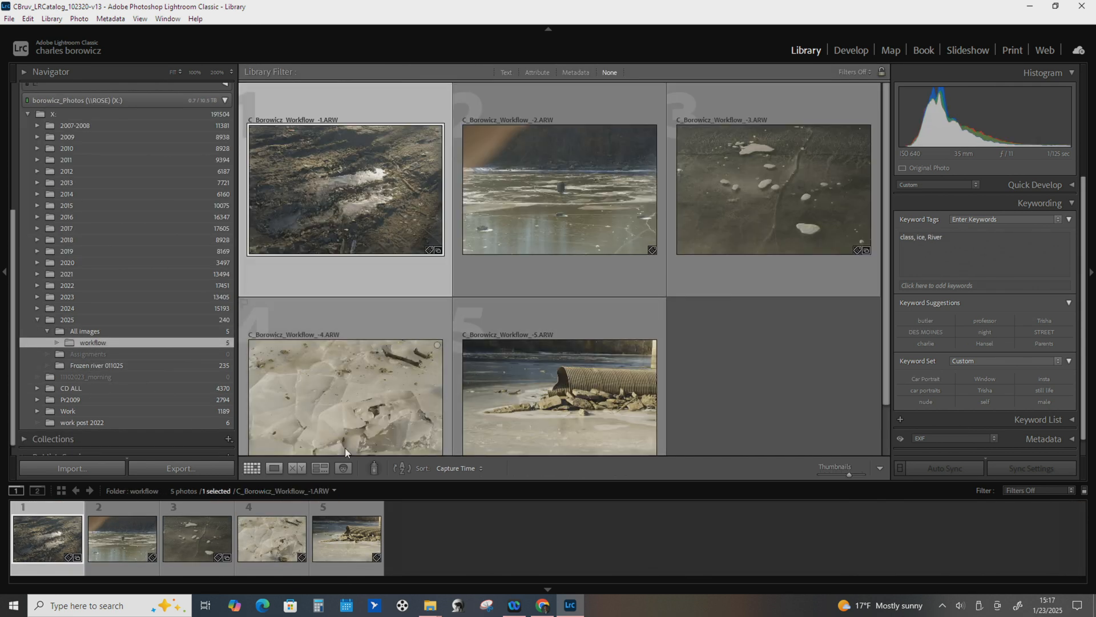
left_click(273, 468)
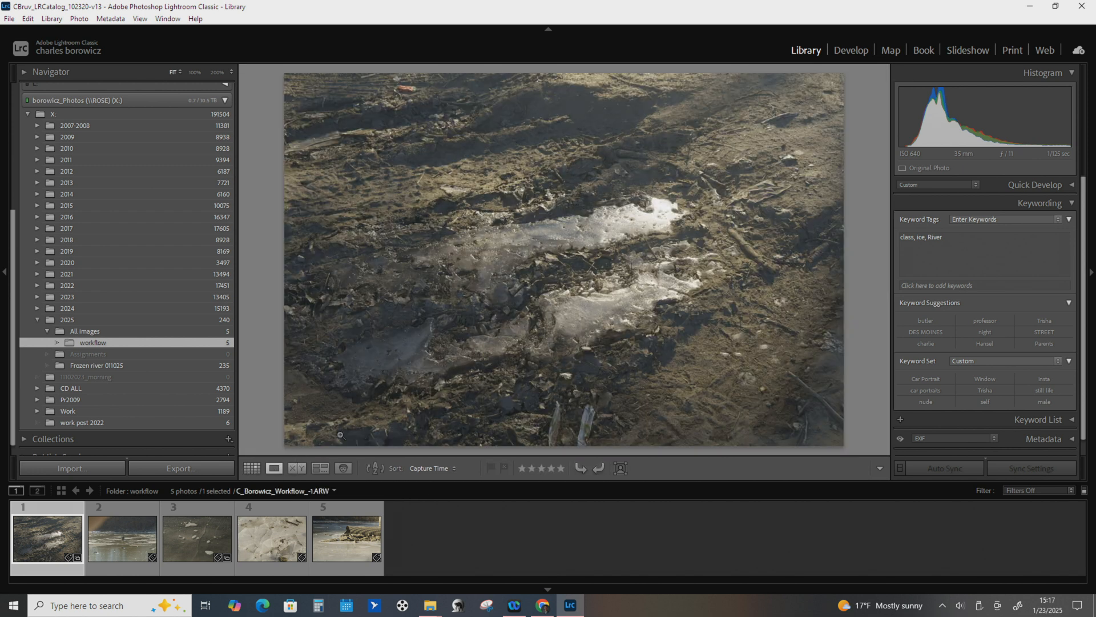
Compare the first two workflow photos, advance to the second and third, and alternate the active photo between Select and Candidate.
left_click(295, 469)
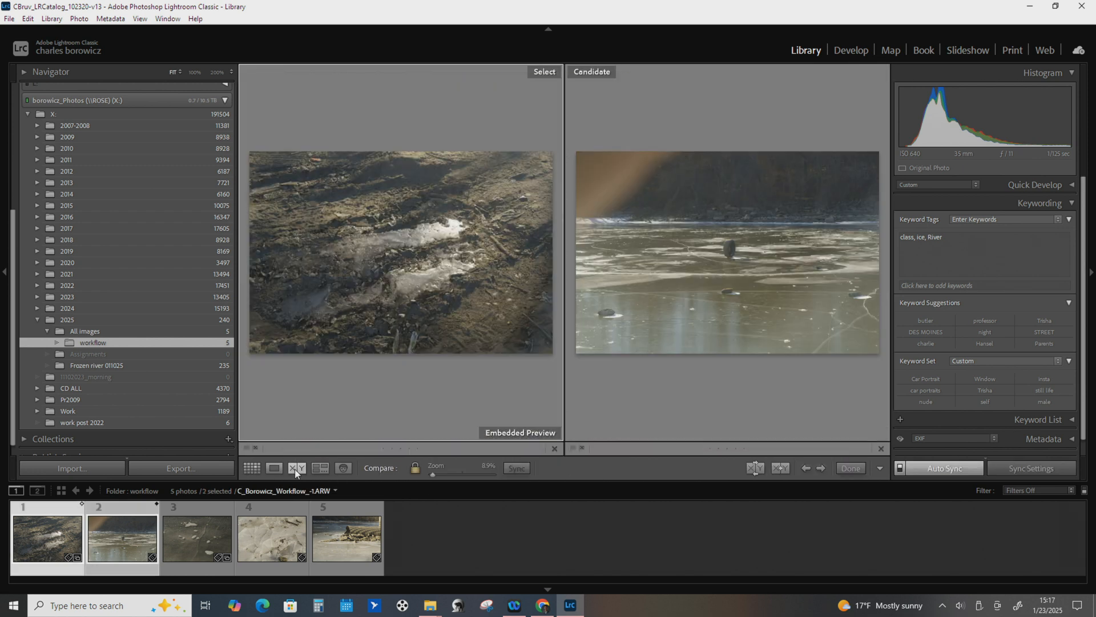
key("Up")
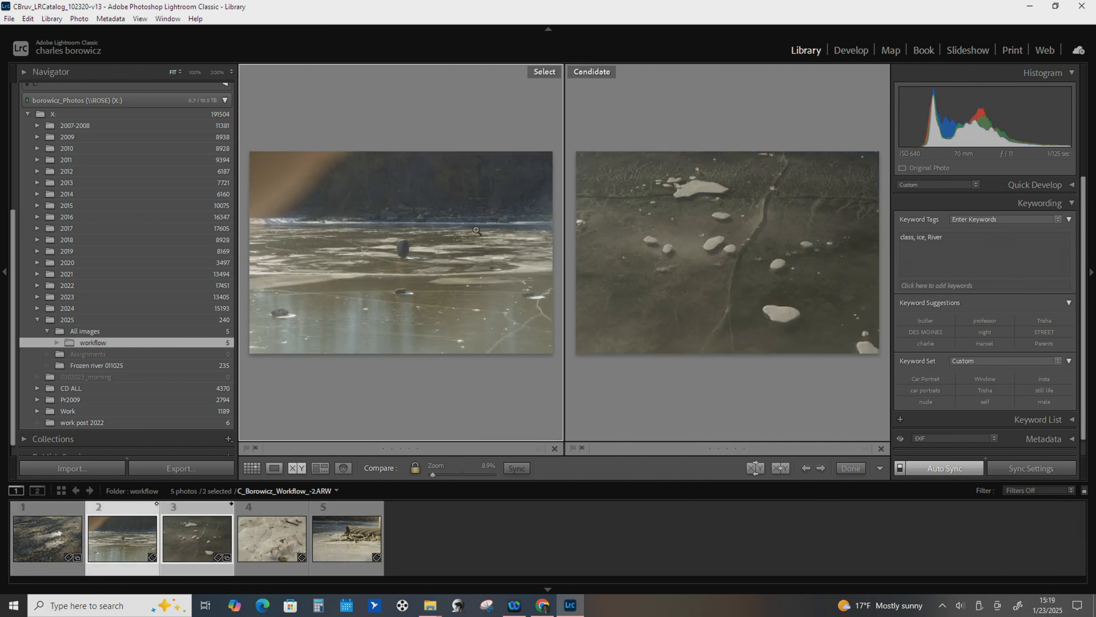
left_click(651, 248)
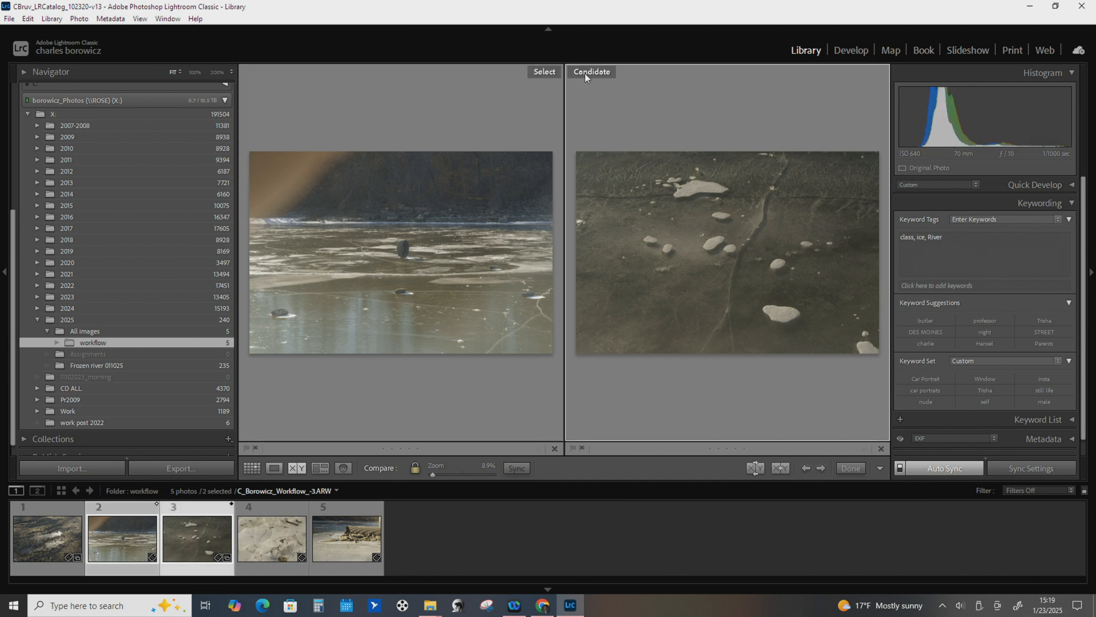
left_click(402, 248)
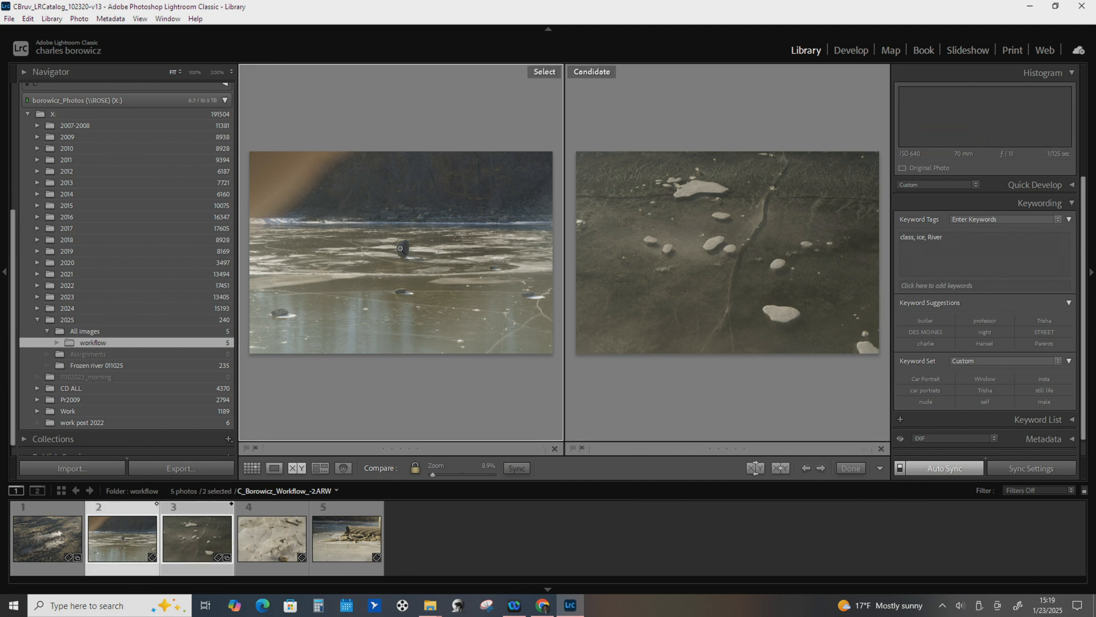
left_click(706, 220)
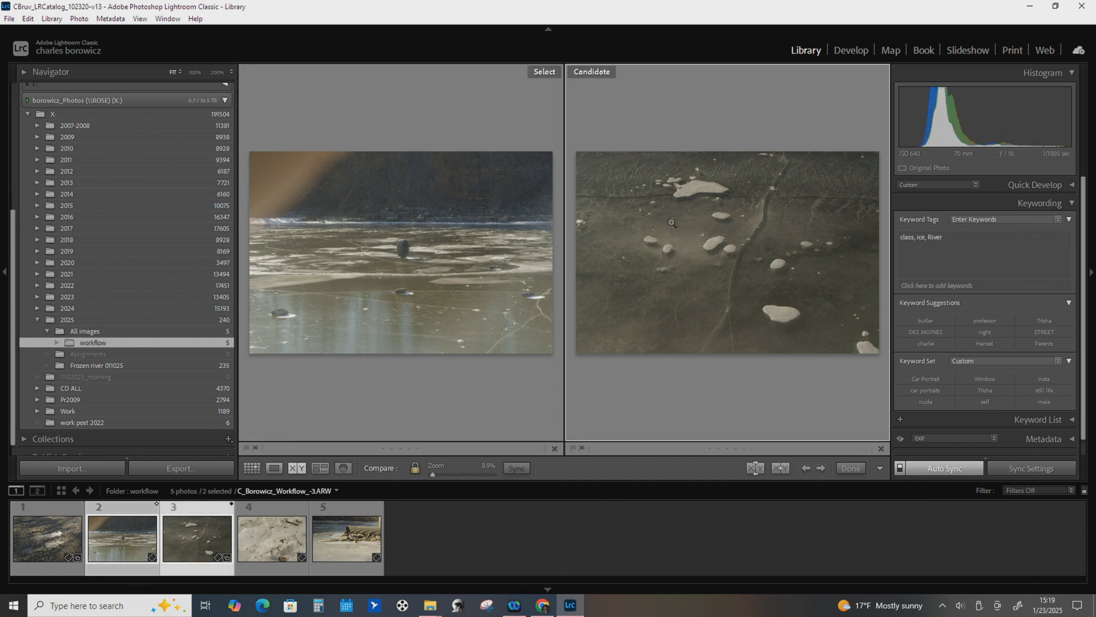
Compare the second photo with the fifth and fourth as candidates, and make the first photo the Select.
left_click(354, 535)
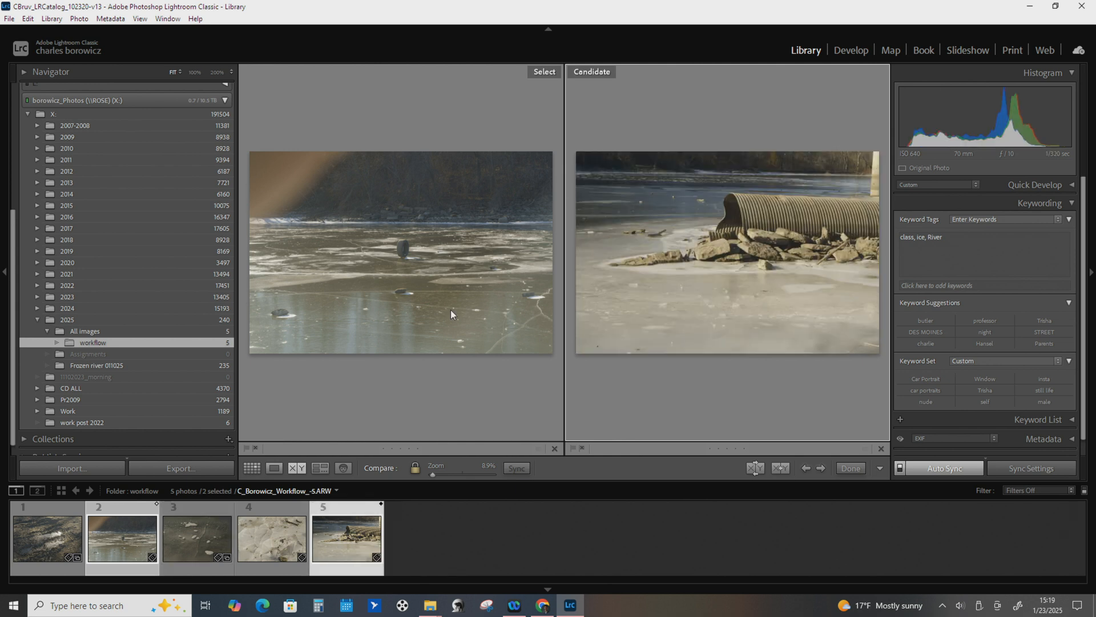
left_click(269, 535)
left_click(382, 320)
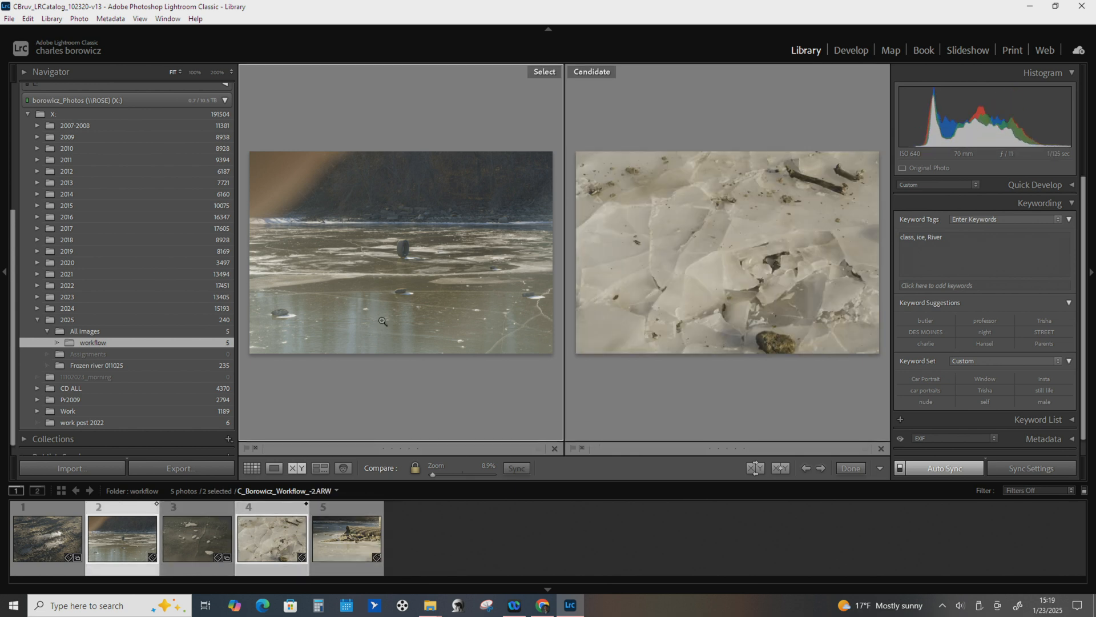
left_click(45, 540)
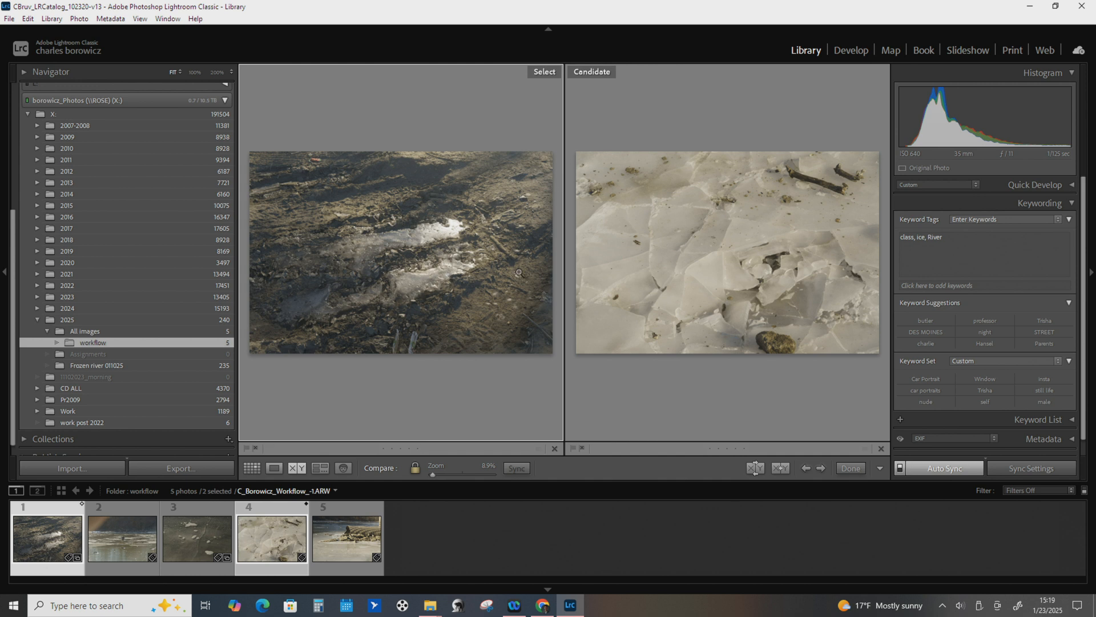
Survey the first, third, fourth and fifth workflow photos together.
left_click(320, 469)
left_click(341, 548, "ctrl")
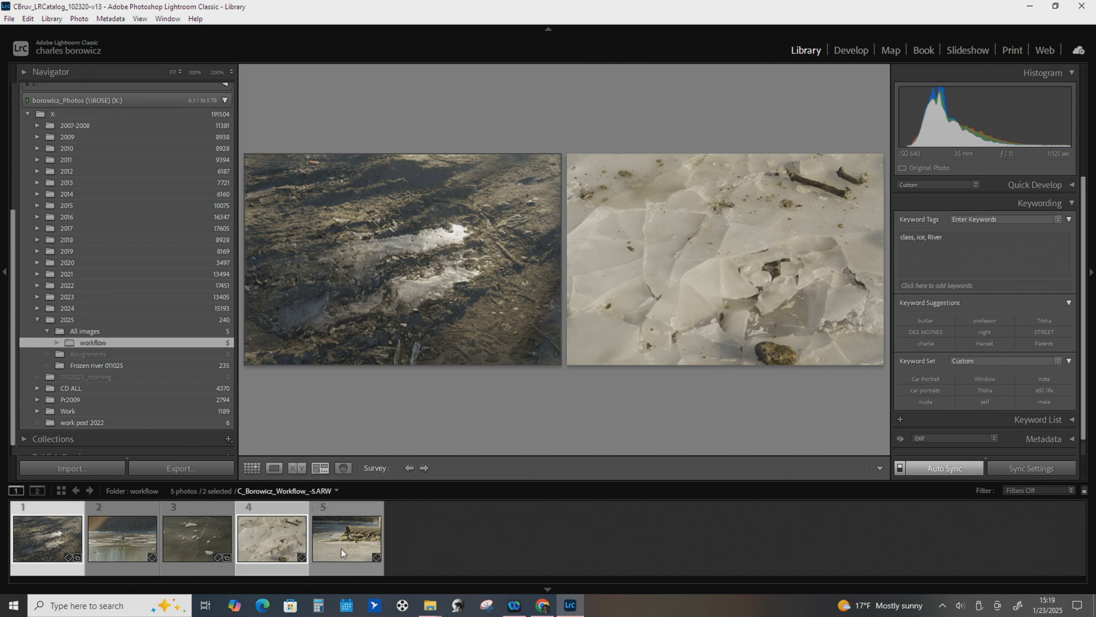
left_click(186, 554, "ctrl")
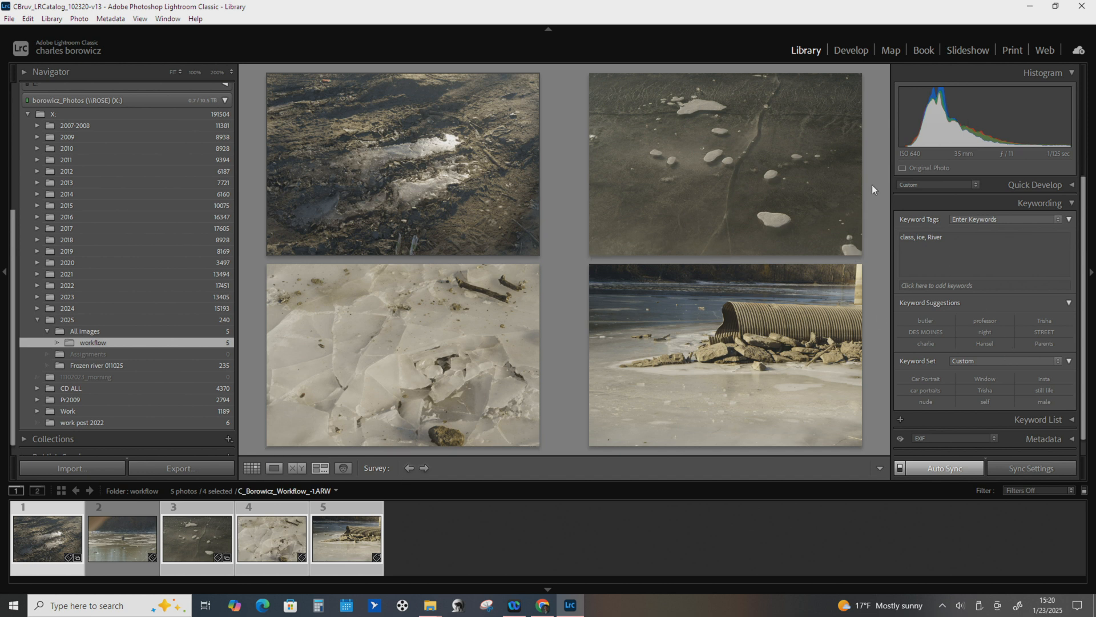
Hide and restore the folder and keywording side panels around the surveyed photos.
left_click(5, 278)
mouse_move(6, 278)
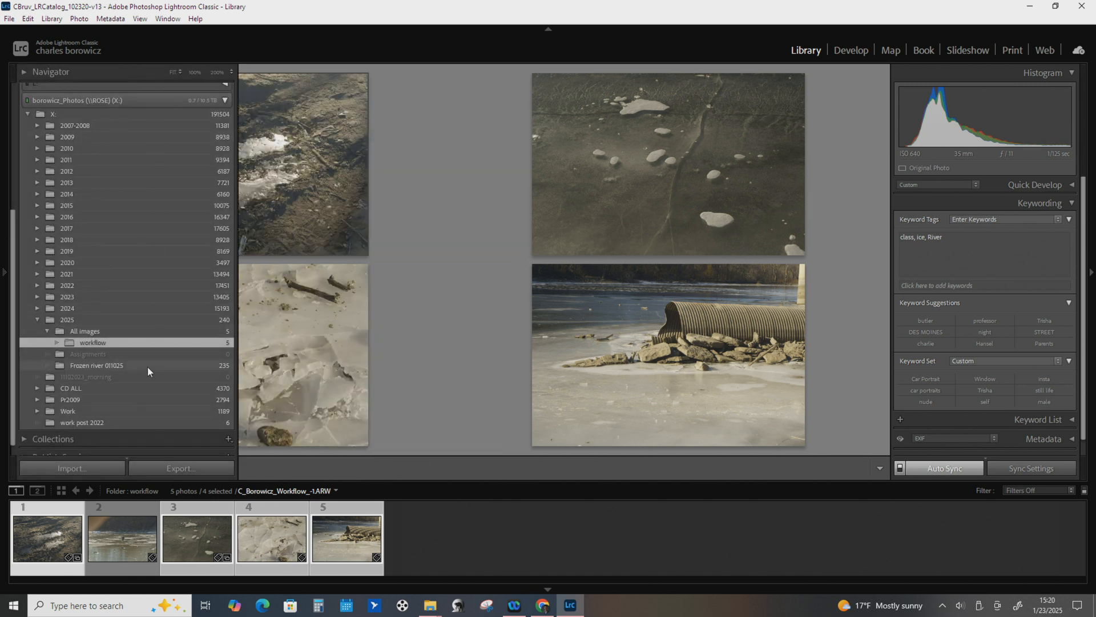
left_click(5, 272)
left_click(4, 272)
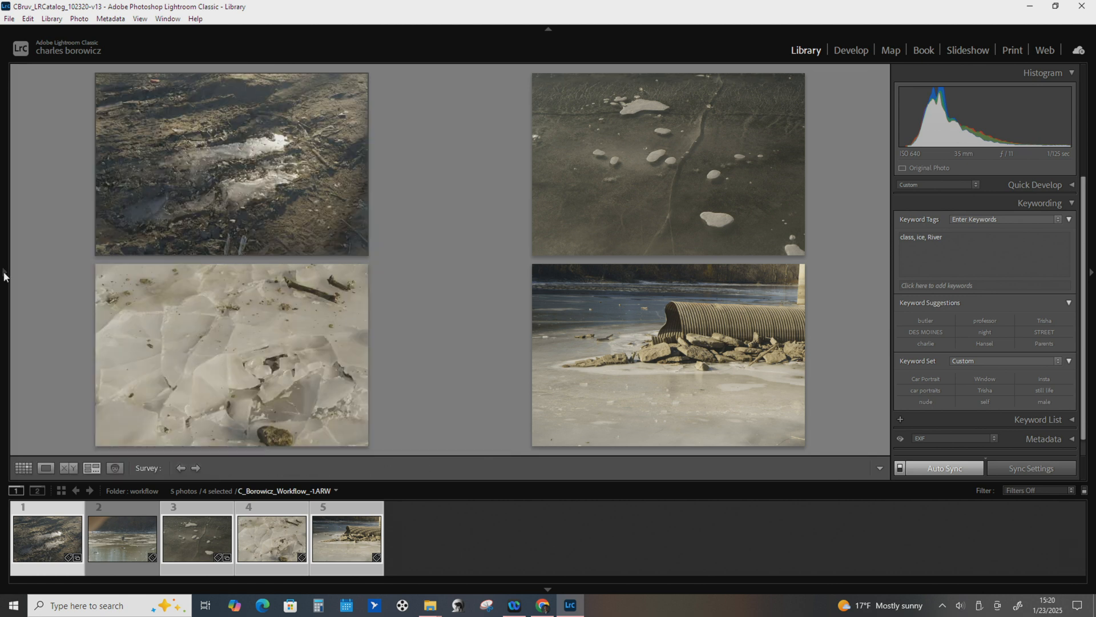
left_click(1091, 274)
left_click(1092, 273)
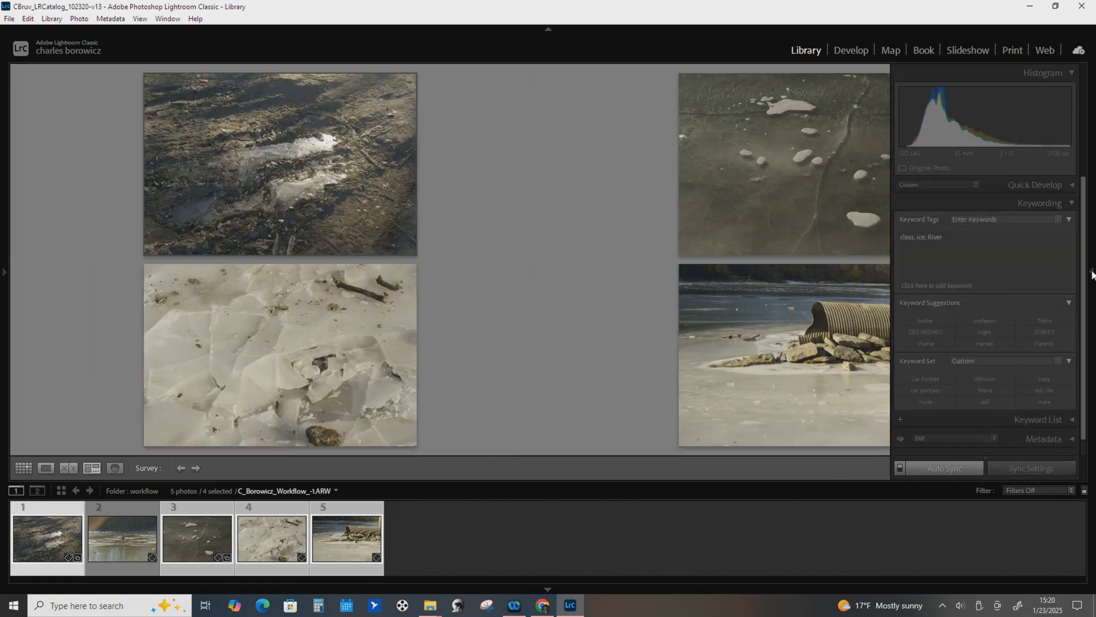
left_click(6, 282)
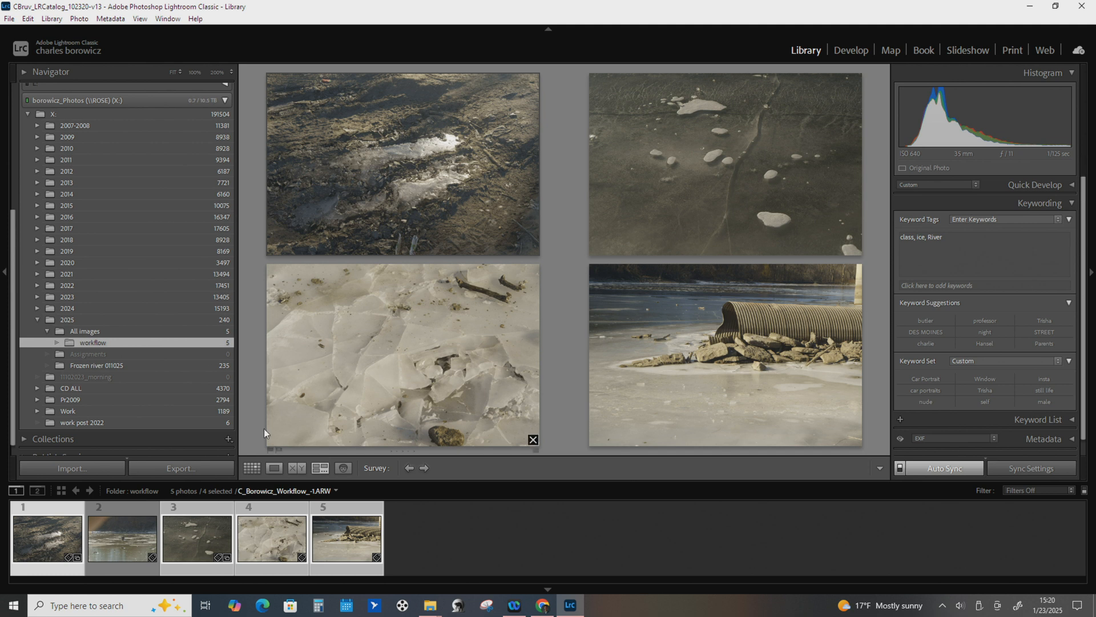
Show the first workflow photo in Loupe view with both side panels and the filmstrip hidden.
left_click(273, 468)
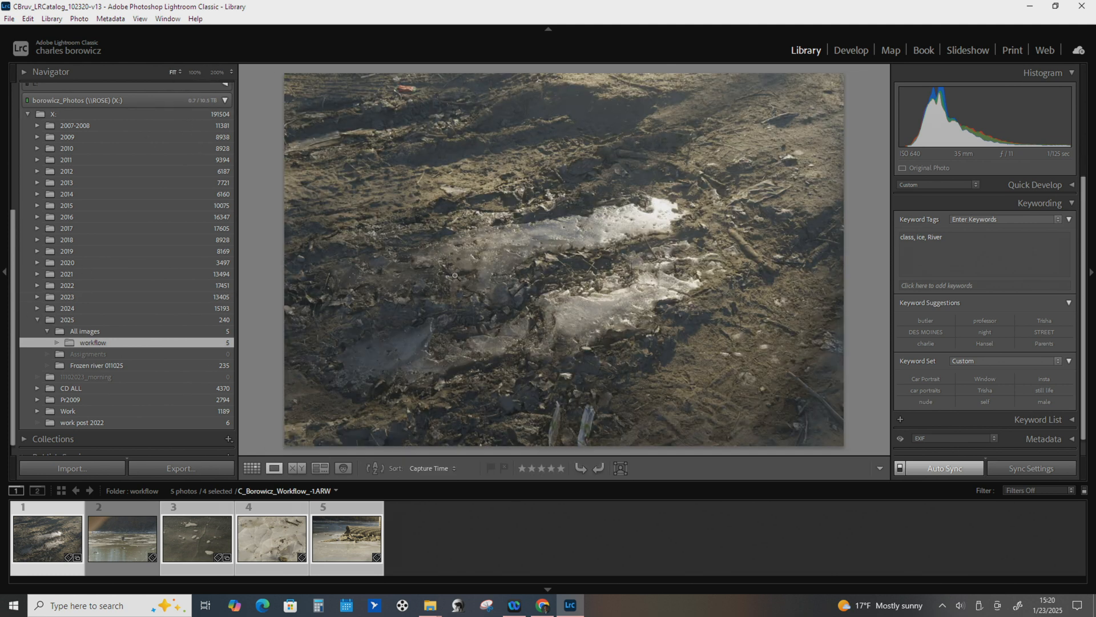
left_click(423, 200)
left_click(423, 201)
left_click(4, 273)
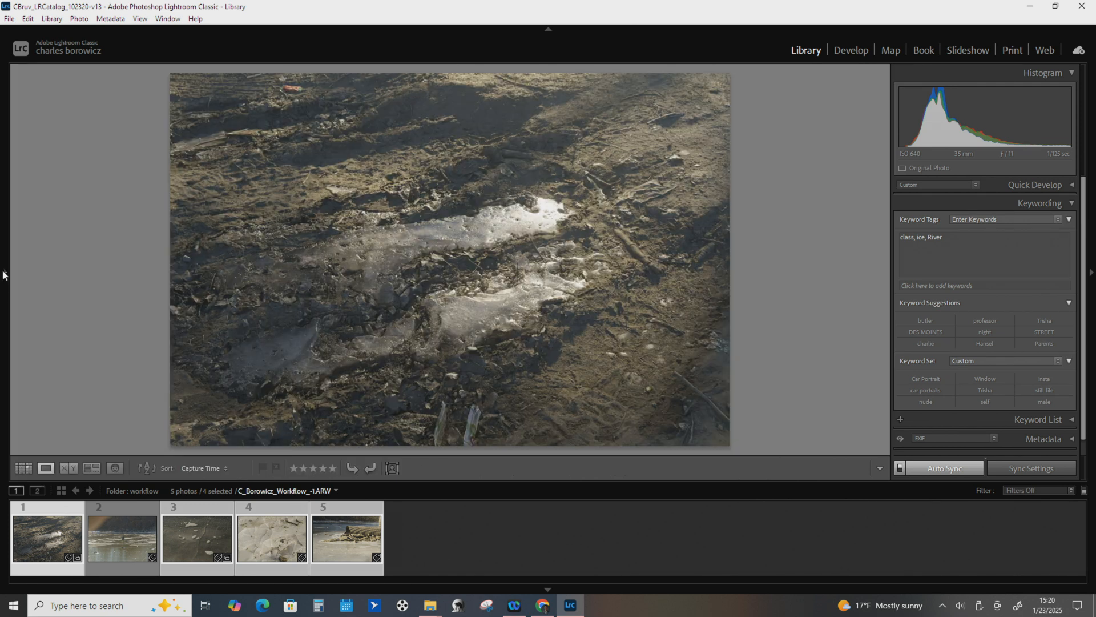
left_click(562, 591)
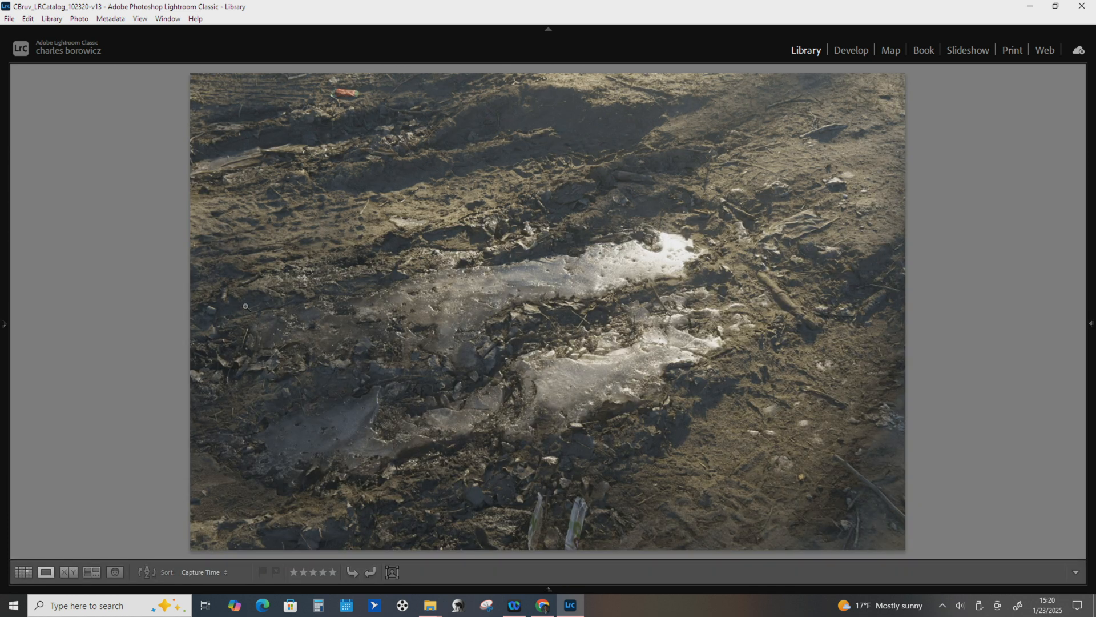
Restore both side panels and the filmstrip around the fitted photo.
left_click(5, 326)
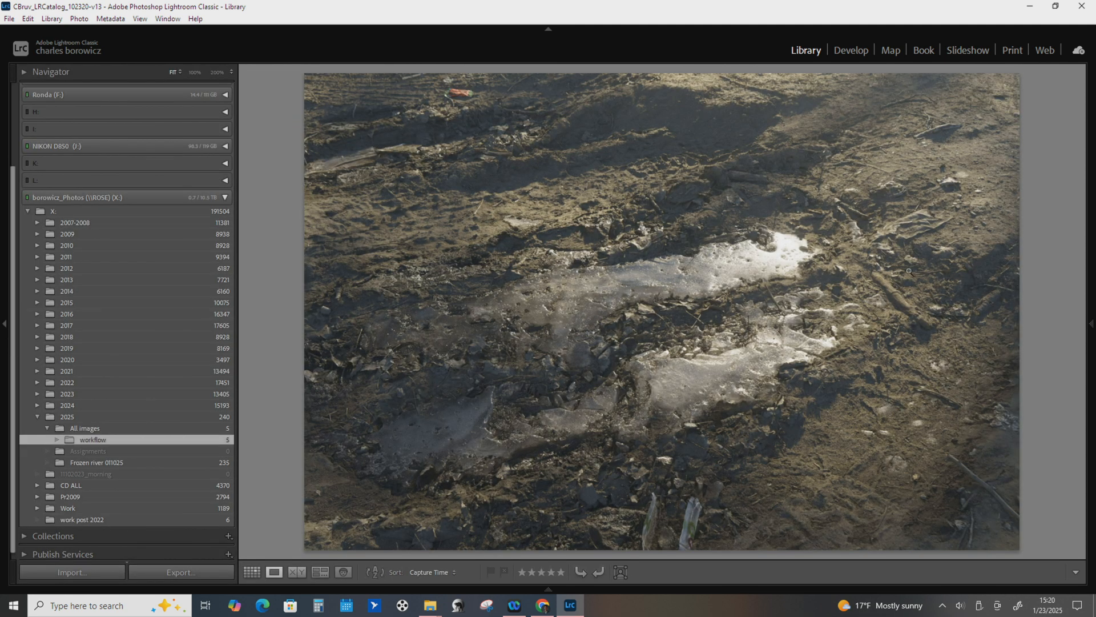
left_click(1088, 323)
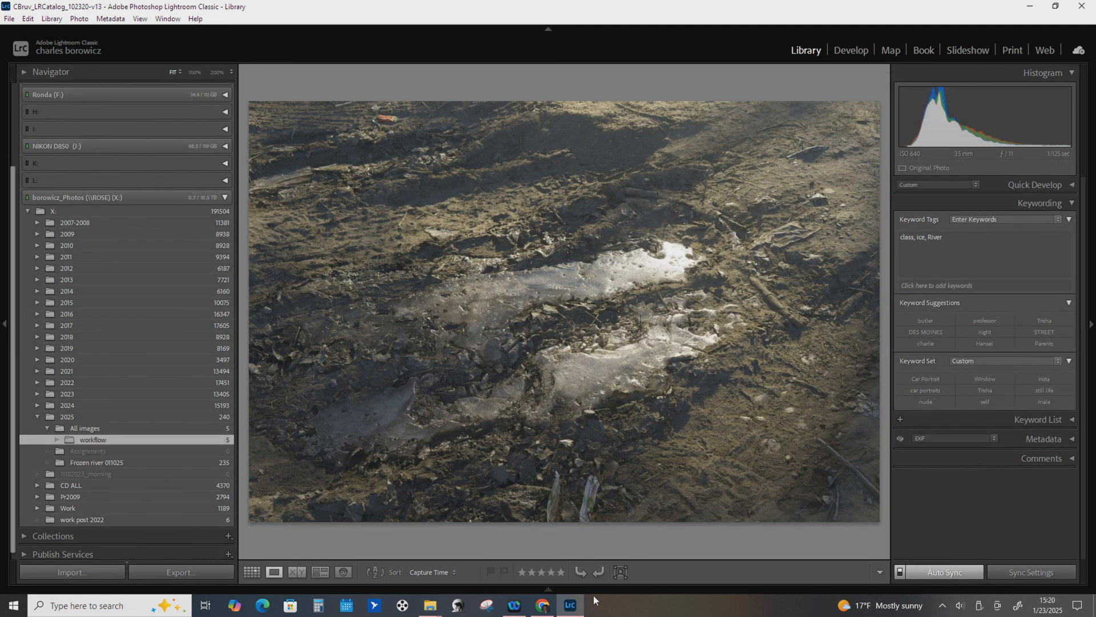
left_click(595, 588)
Zoom the photo to 100%, hide the side panels and filmstrip, and inspect the detail around the ice patches.
left_click(195, 72)
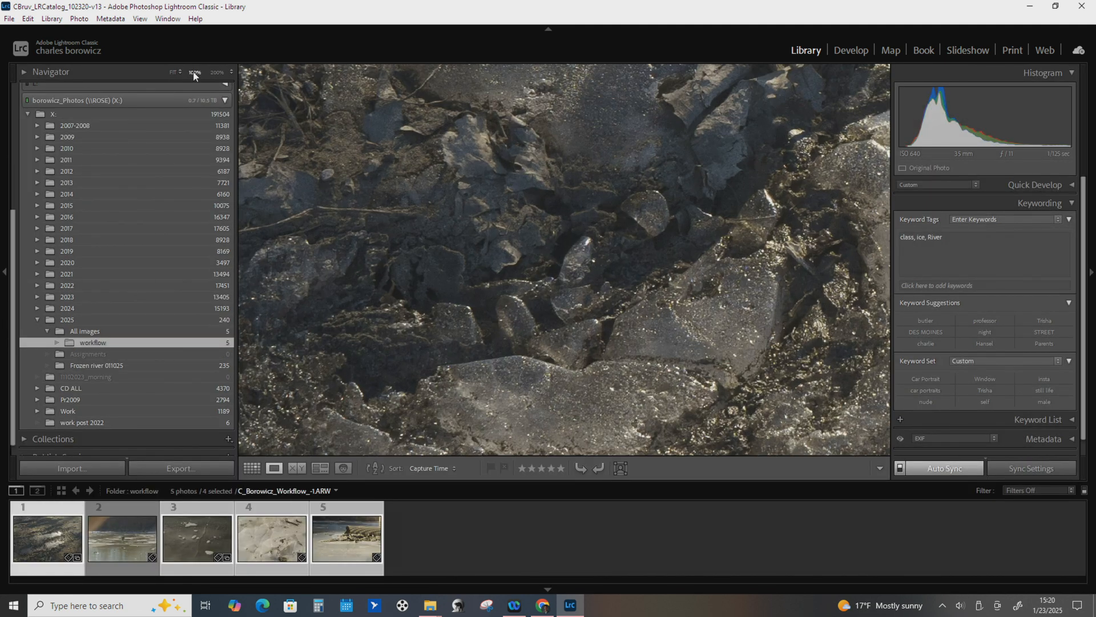
left_click(5, 273)
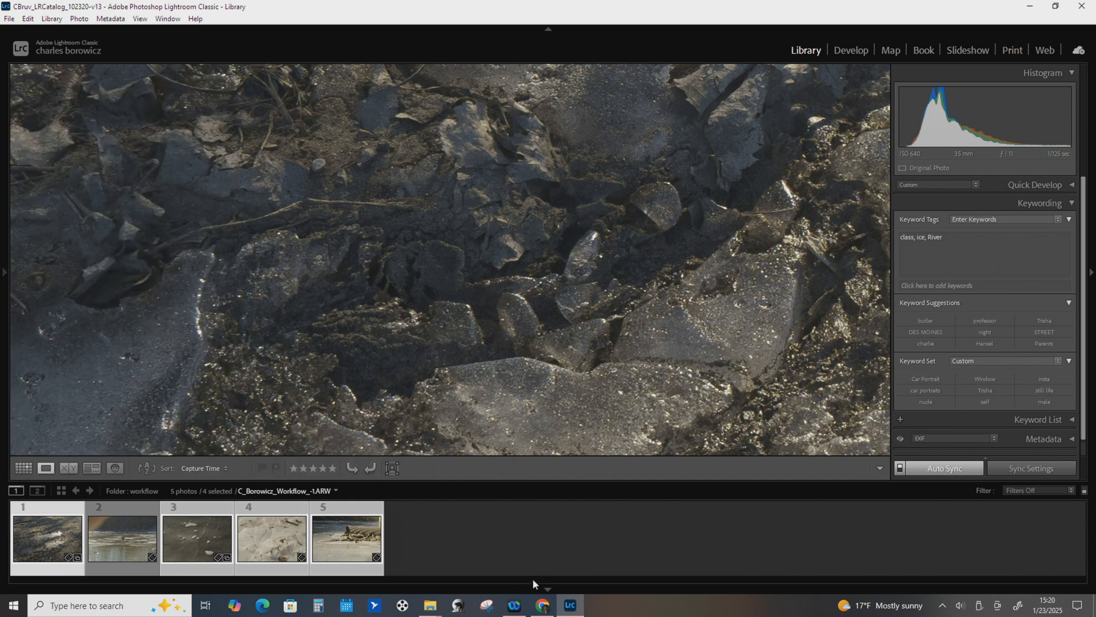
left_click(547, 590)
left_click(1089, 321)
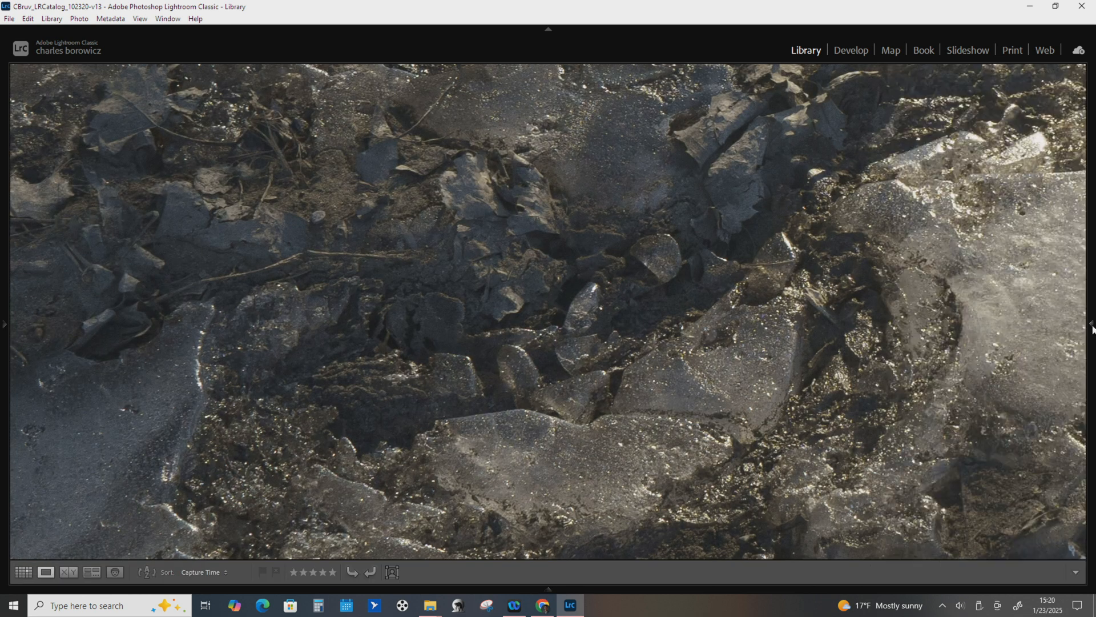
left_click_drag(669, 342, 704, 234)
left_click_drag(537, 320, 695, 235)
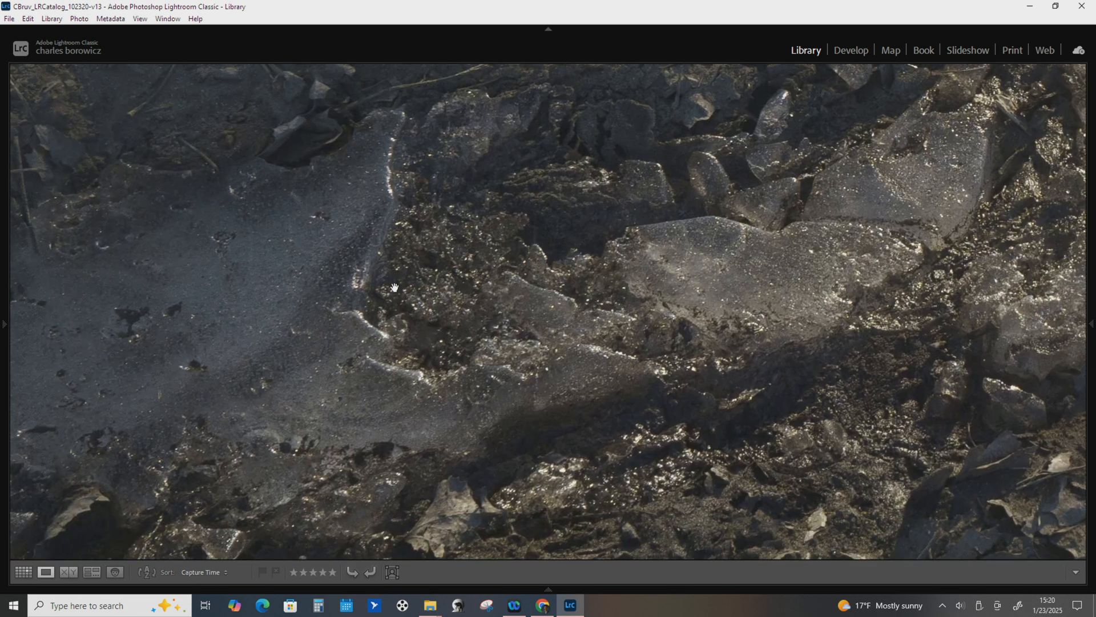
left_click_drag(464, 254, 610, 277)
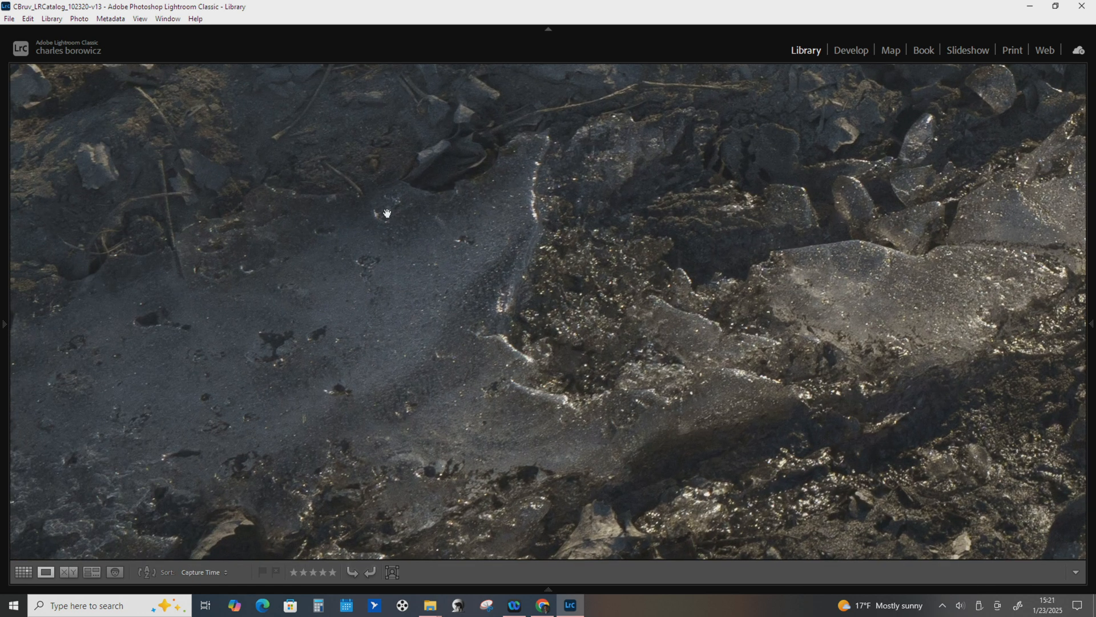
Bring back the side panels and filmstrip around the 100% view of the photo.
left_click(7, 324)
left_click(1092, 324)
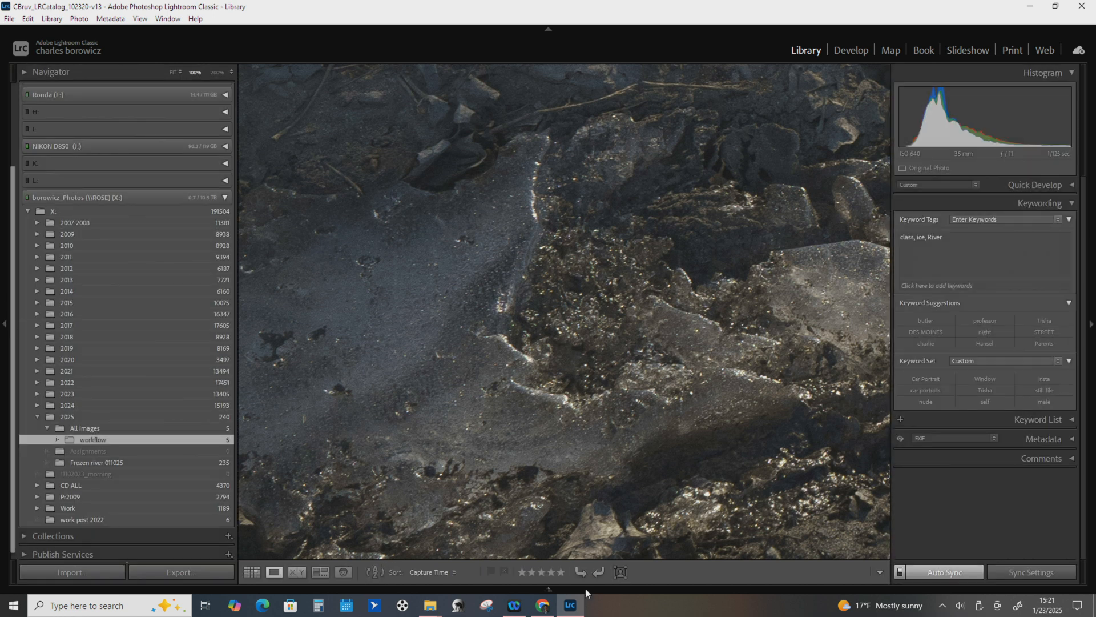
left_click(584, 589)
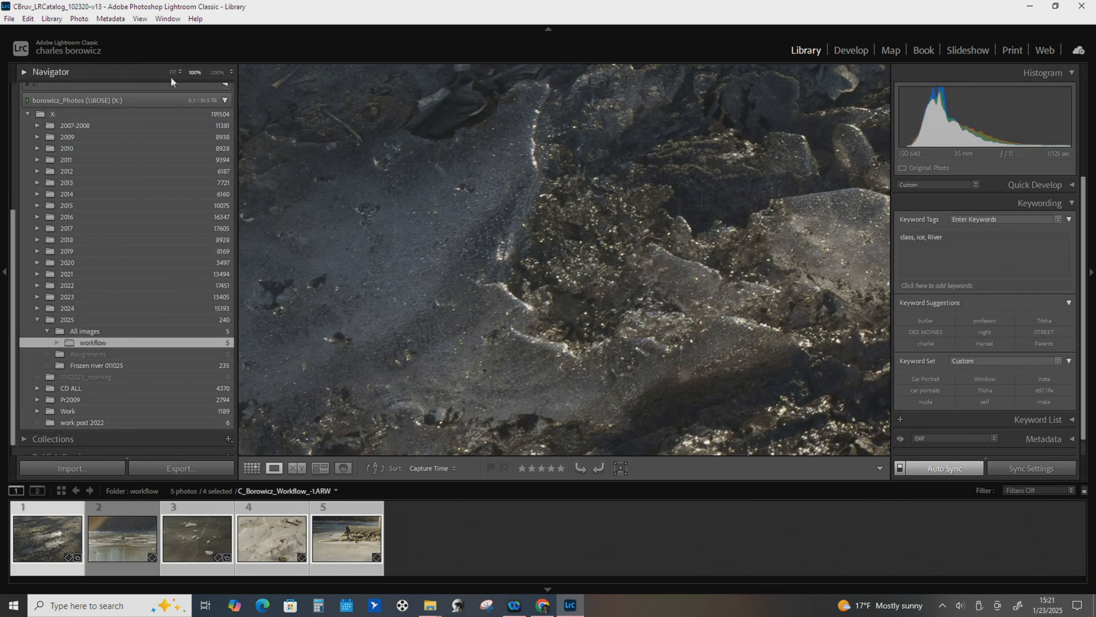
Fit the whole photo in the Loupe view and resize the side panels, widening the right one and narrowing the left one.
left_click(172, 78)
left_click(401, 210)
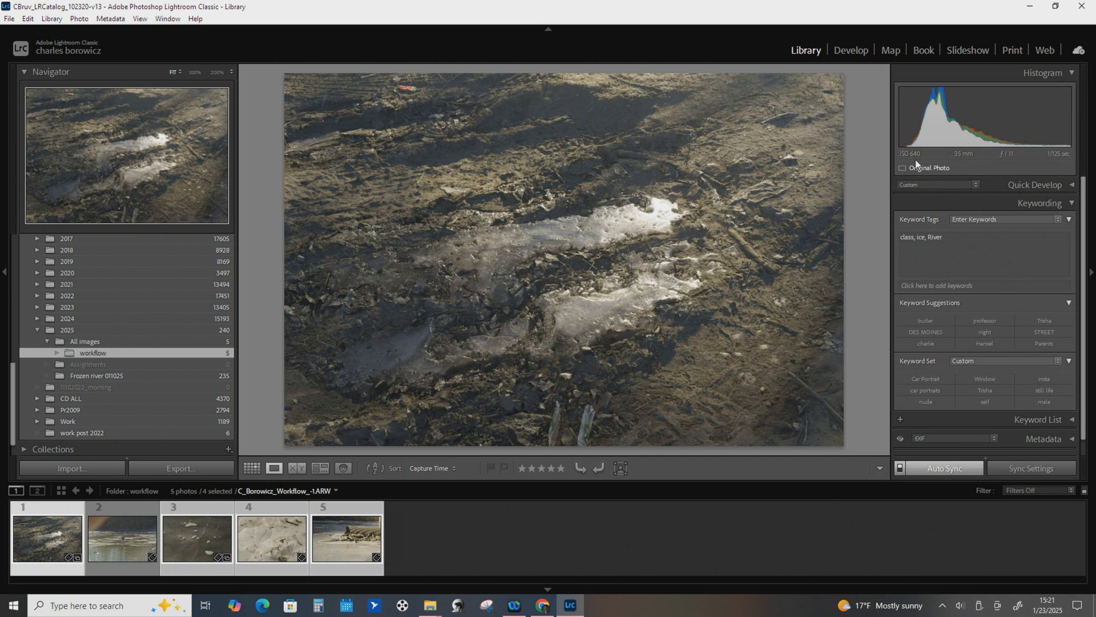
left_click_drag(892, 200, 849, 198)
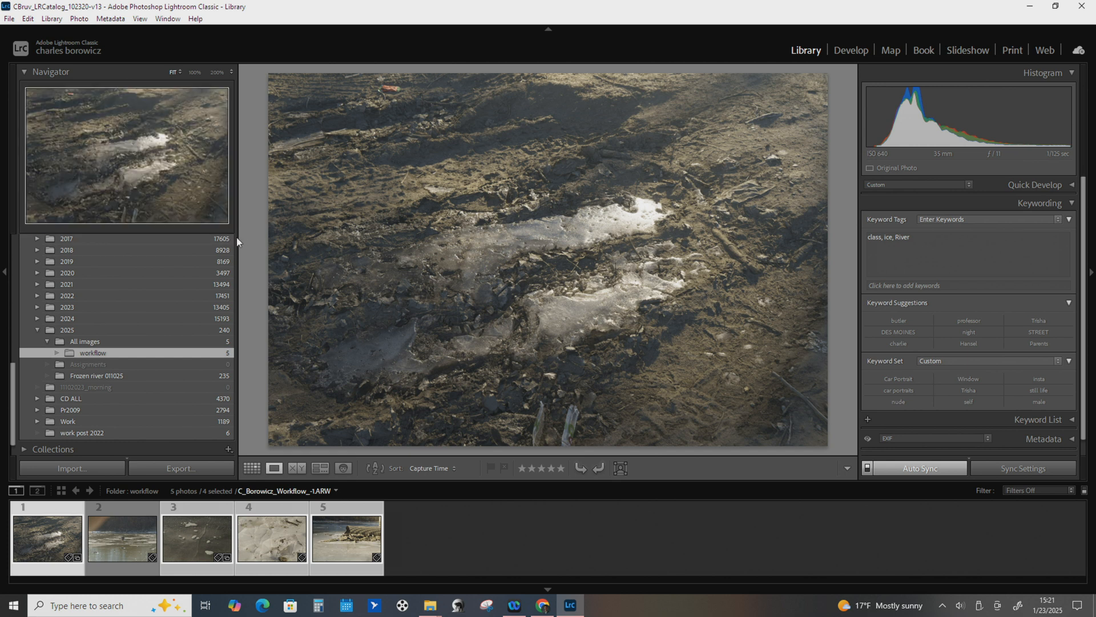
left_click_drag(237, 244, 175, 244)
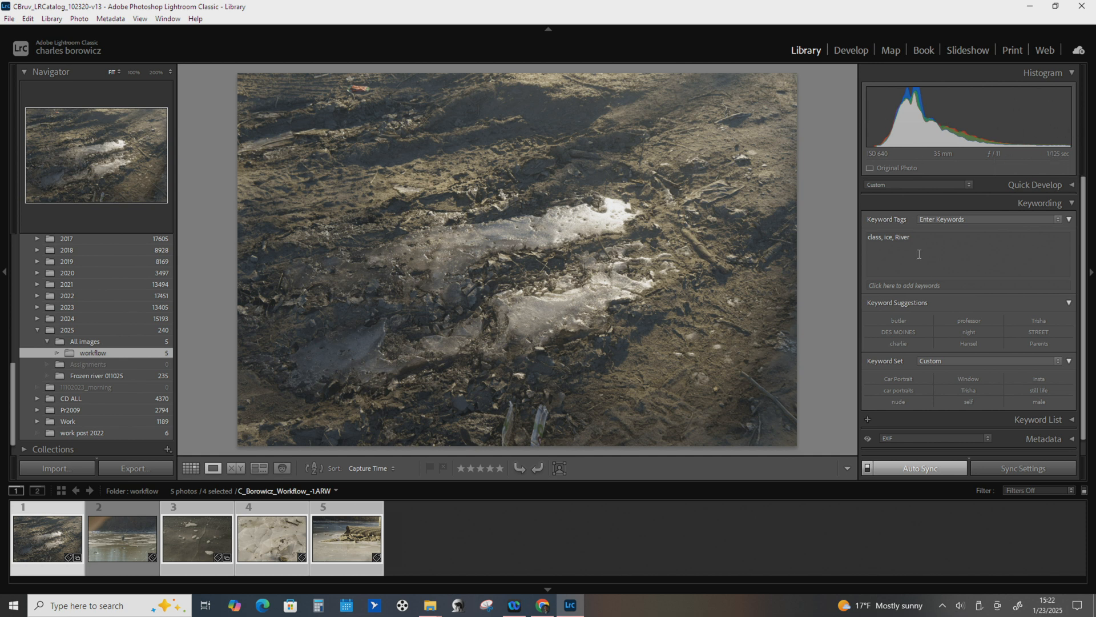
Darken the four selected photos in Quick Develop, lowering Exposure by one large increment and raising it by one small increment.
left_click(1073, 186)
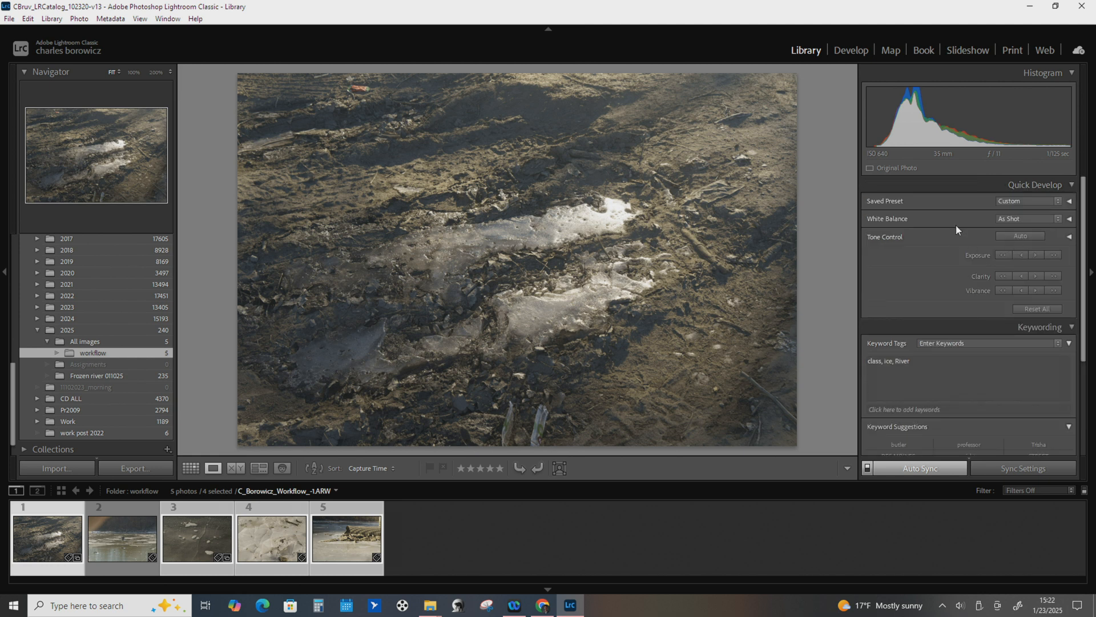
left_click(1005, 255)
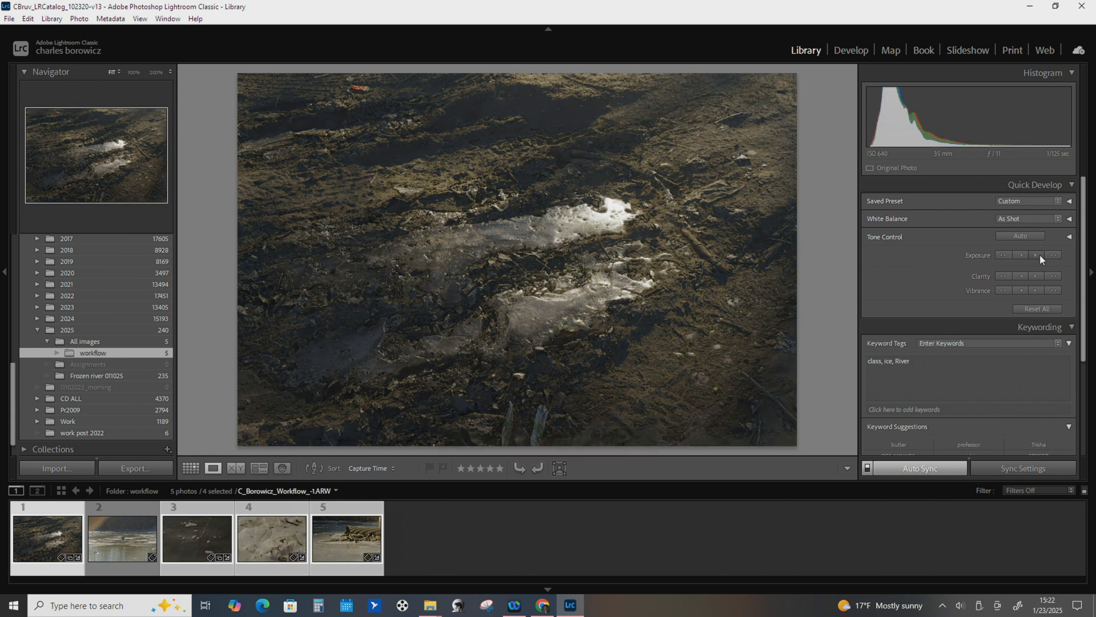
left_click(1039, 256)
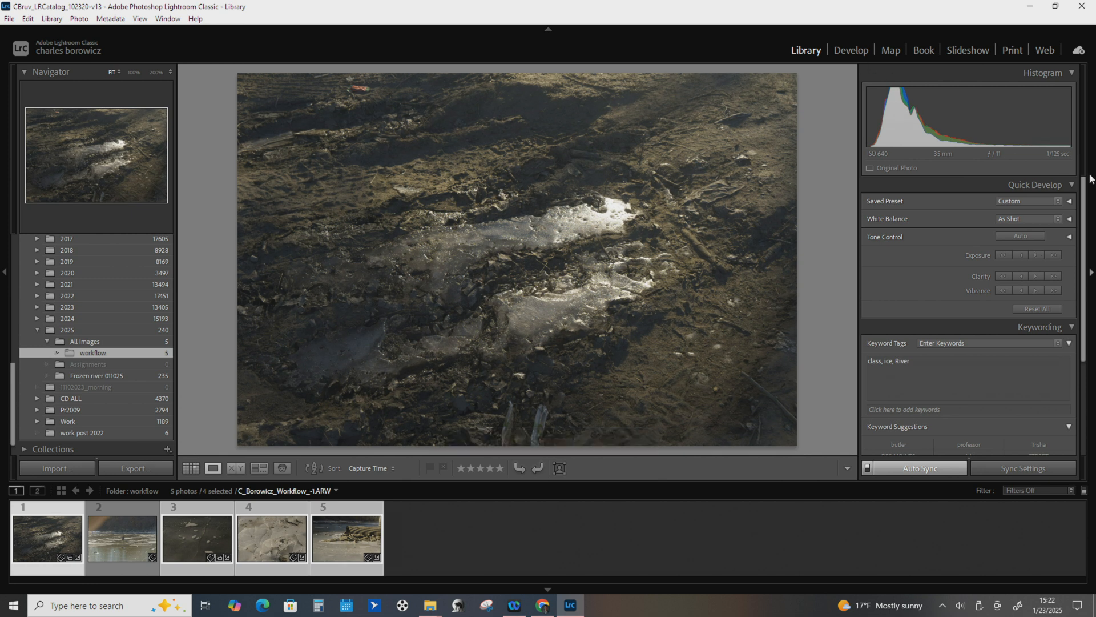
left_click(1071, 185)
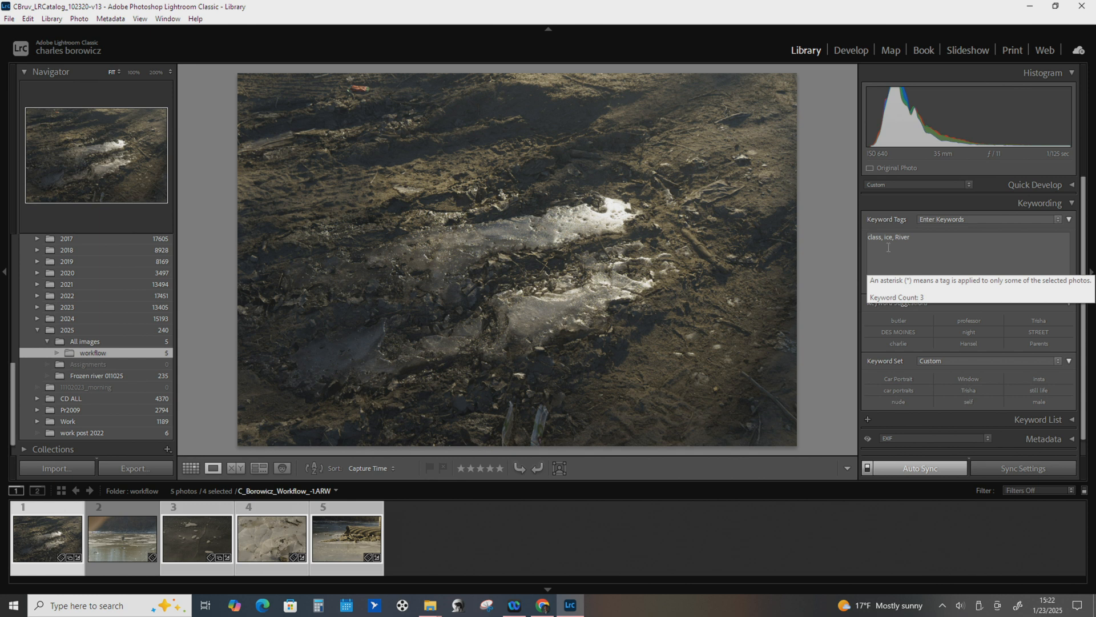
Add the keyword "amazing" to the four selected photos.
left_click(918, 245)
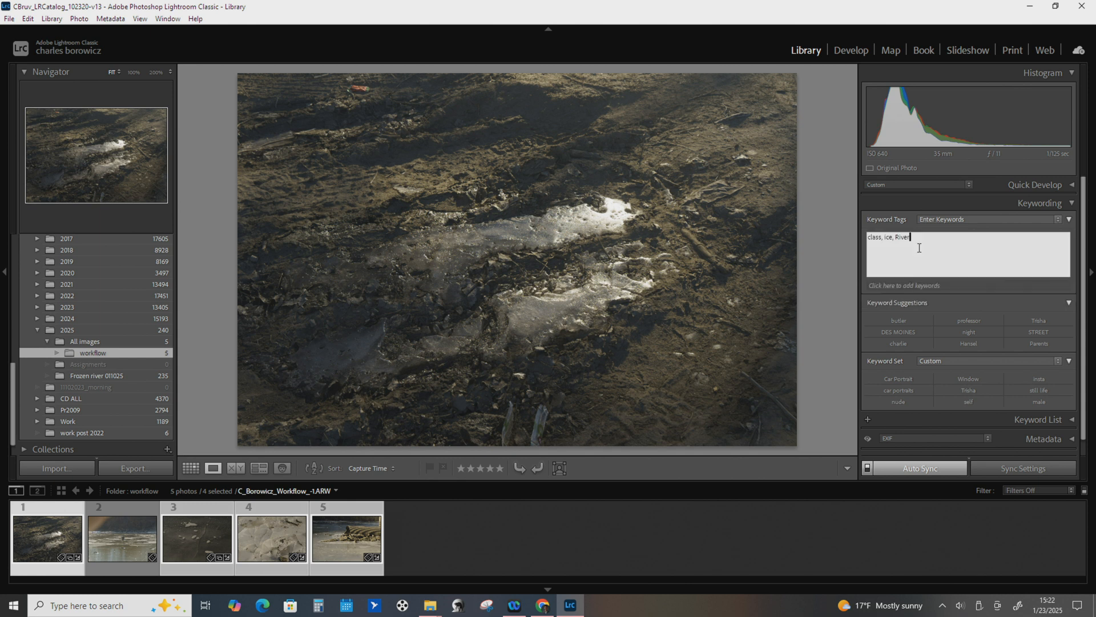
type(", amazing")
Add the keywords "white" and "cracked" to the fourth photo only, and collapse the Keywording section.
left_click(269, 531)
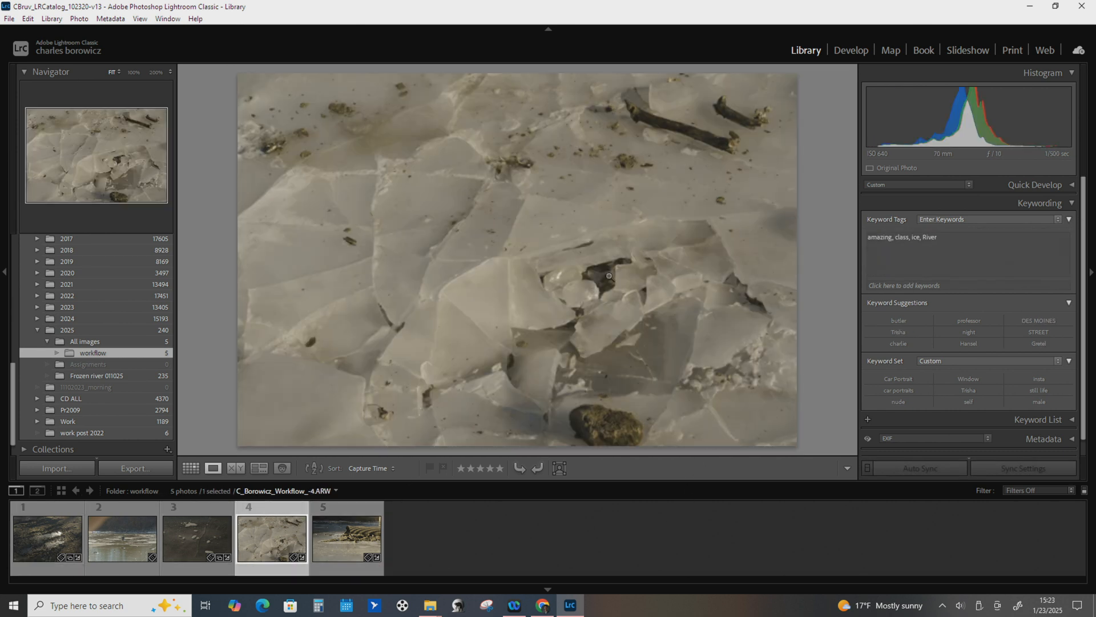
left_click(956, 243)
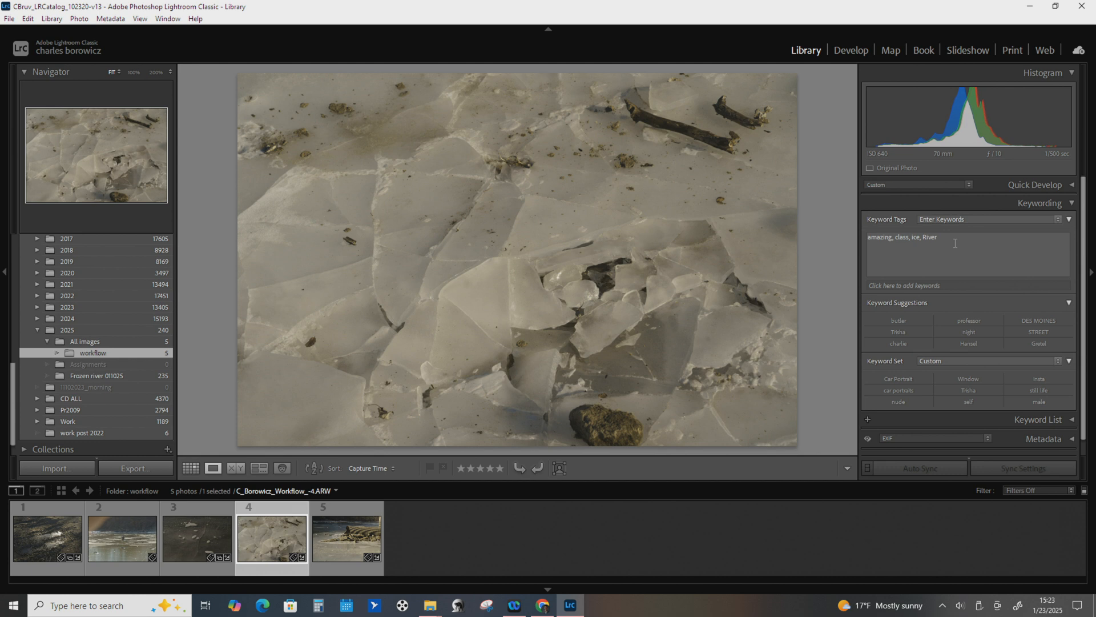
type(", ")
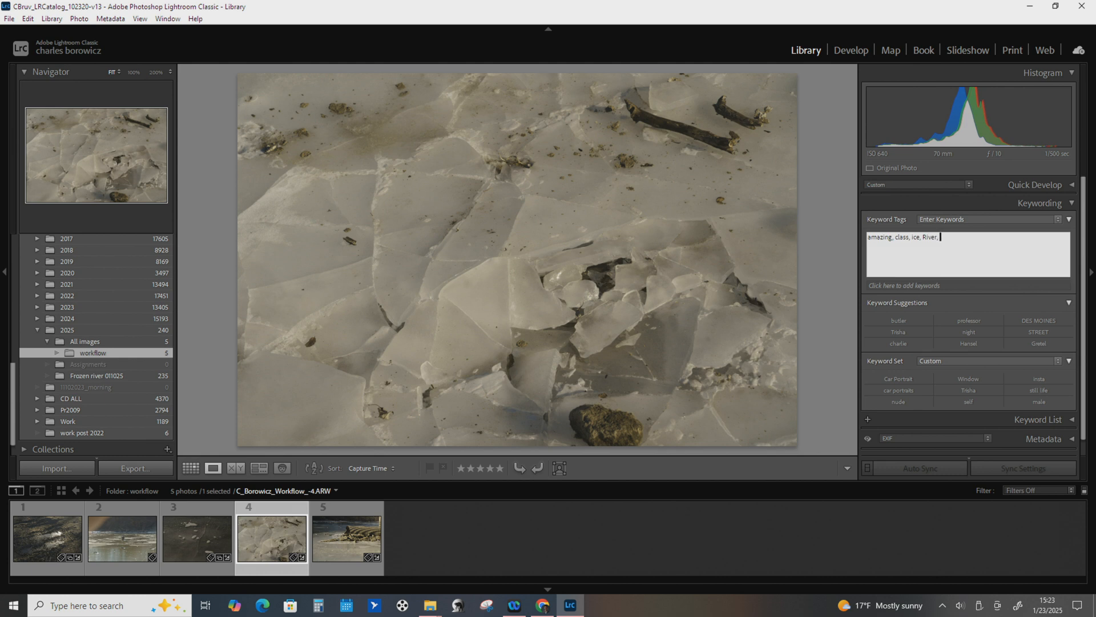
type("white")
key("Delete")
type(", craced")
key("BackSpace")
key("BackSpace")
type("ked,")
left_click(1073, 204)
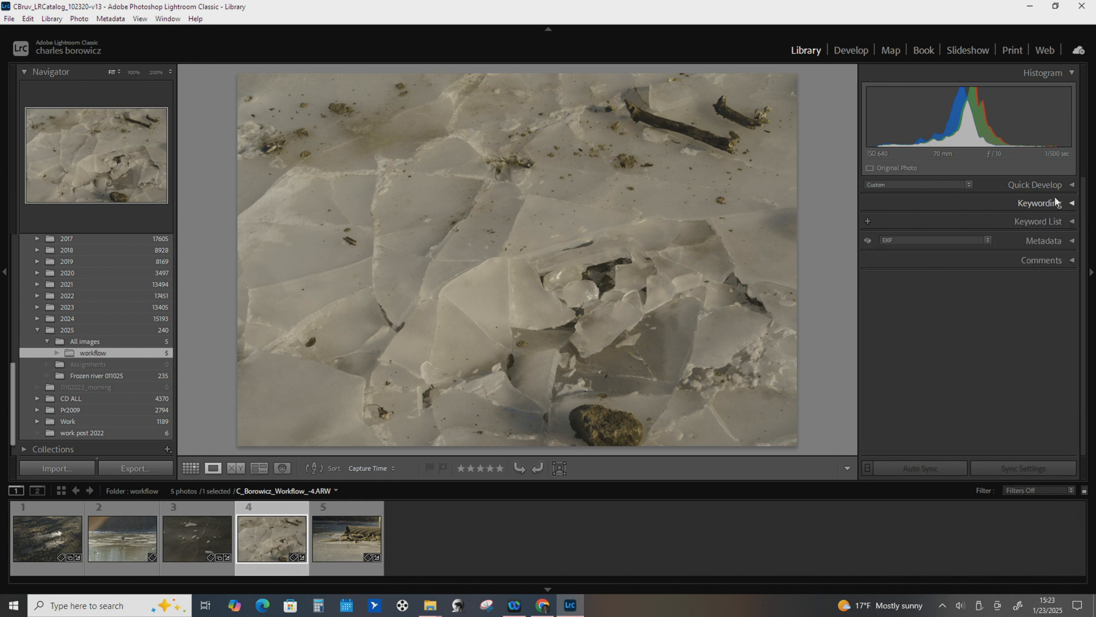
Browse the catalog's Keyword List and collapse it again.
left_click(1071, 221)
scroll(971, 308, "down", 15)
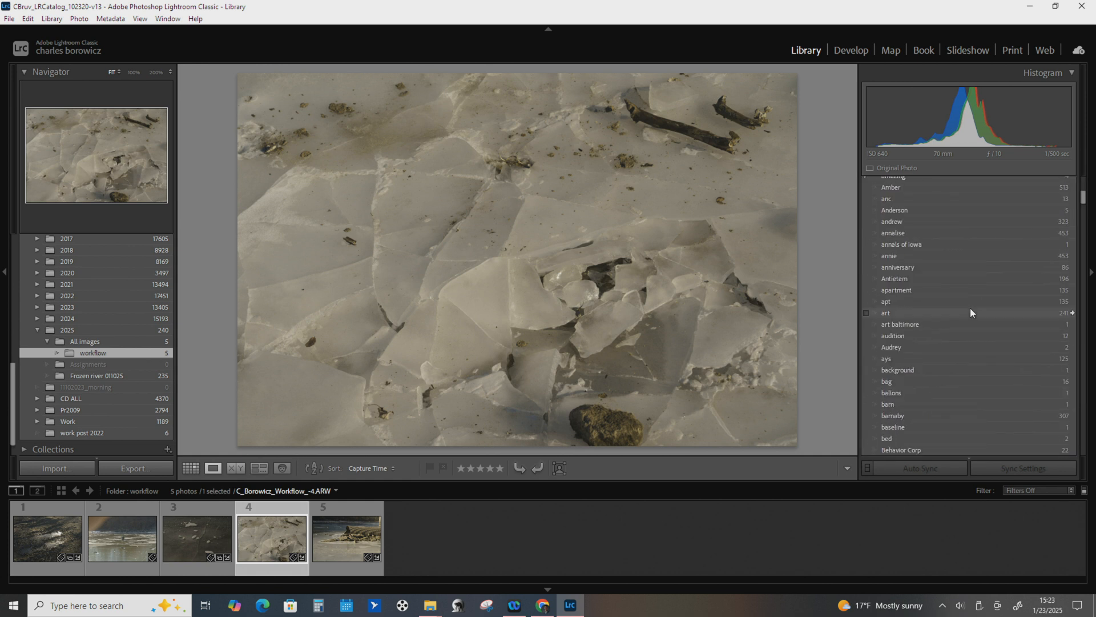
scroll(970, 309, "up", 15)
left_click(1072, 222)
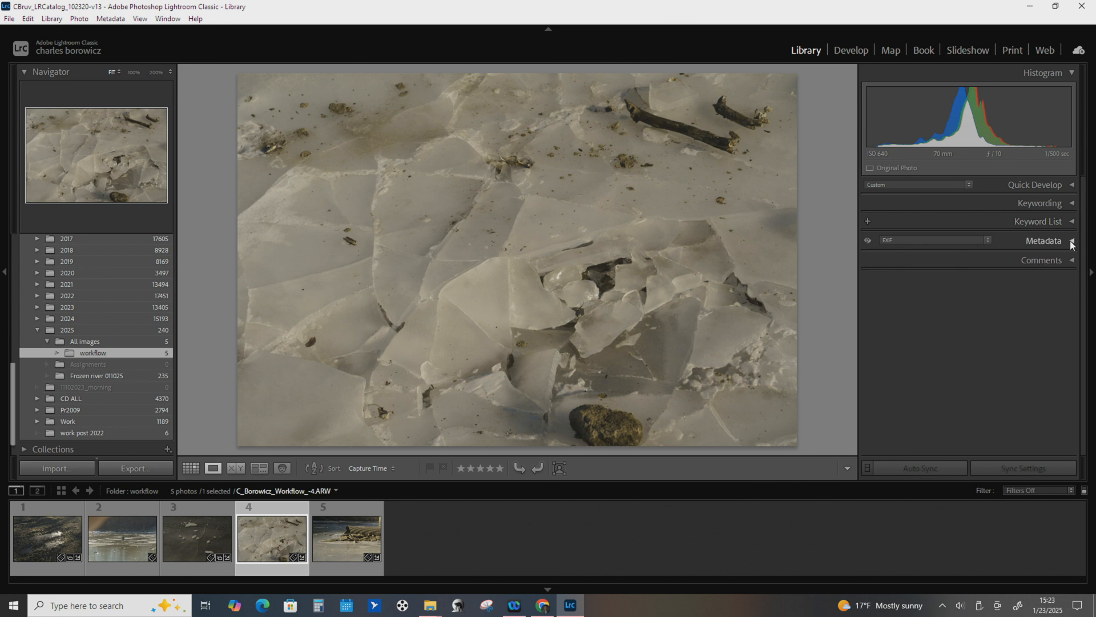
Examine the EXIF metadata of the fourth photo, including capture dates, exposure, camera and lens, and compare it with the first photo's.
left_click(1072, 241)
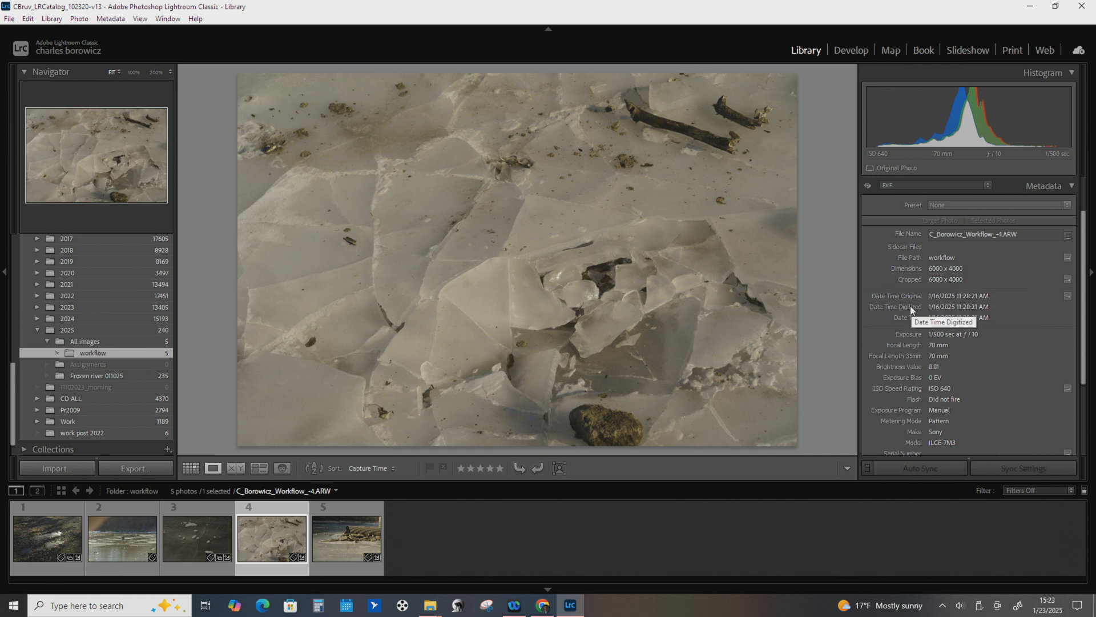
scroll(954, 328, "down", 1)
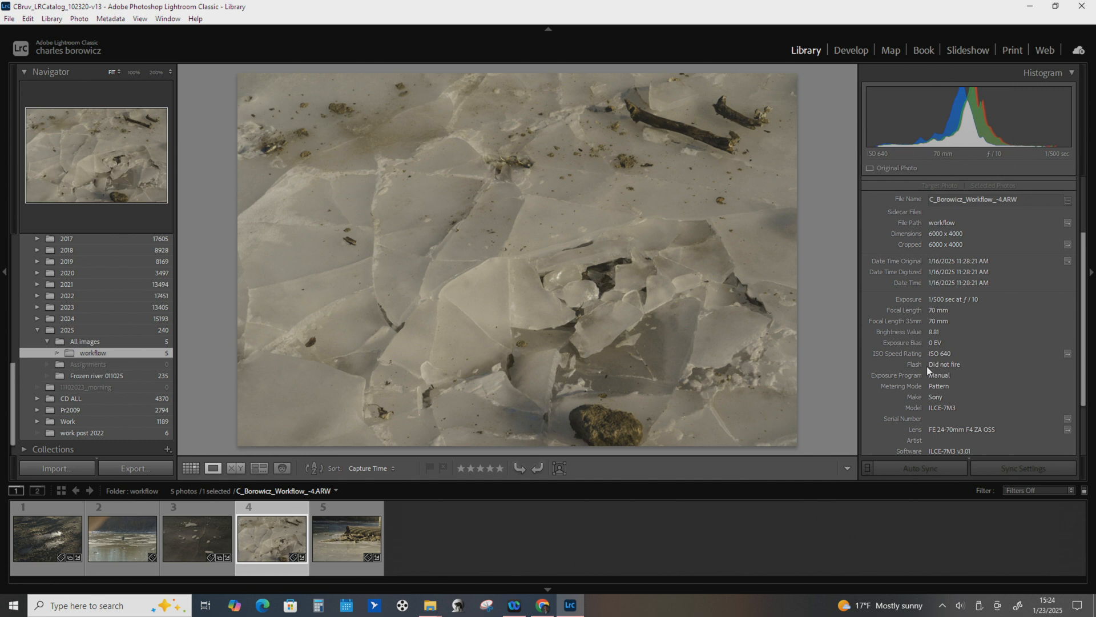
scroll(959, 329, "down", 1)
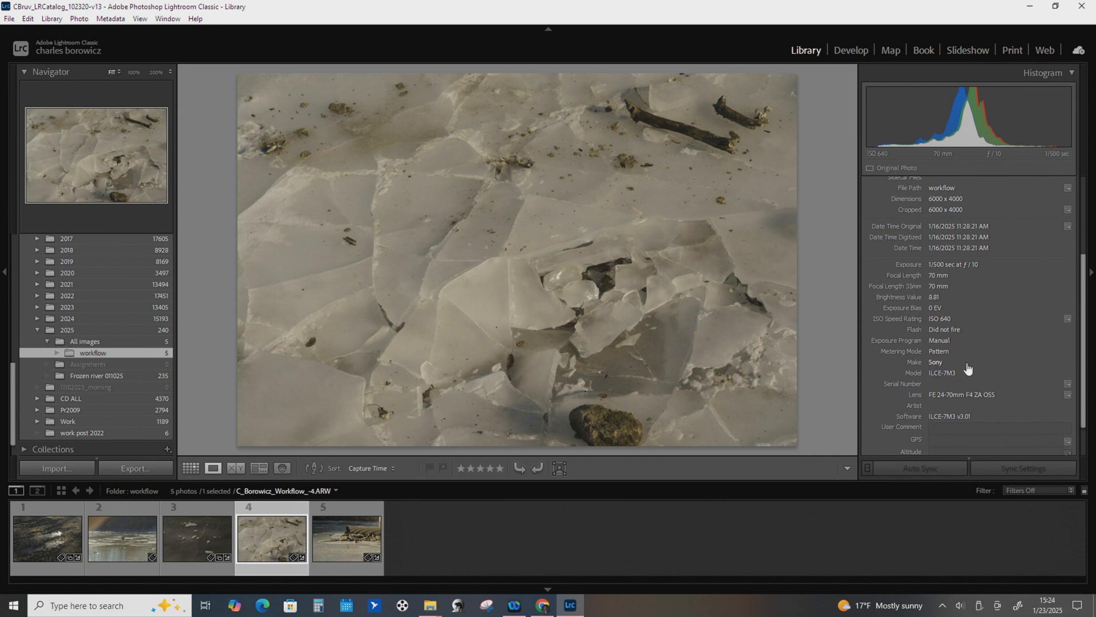
scroll(993, 325, "down", 2)
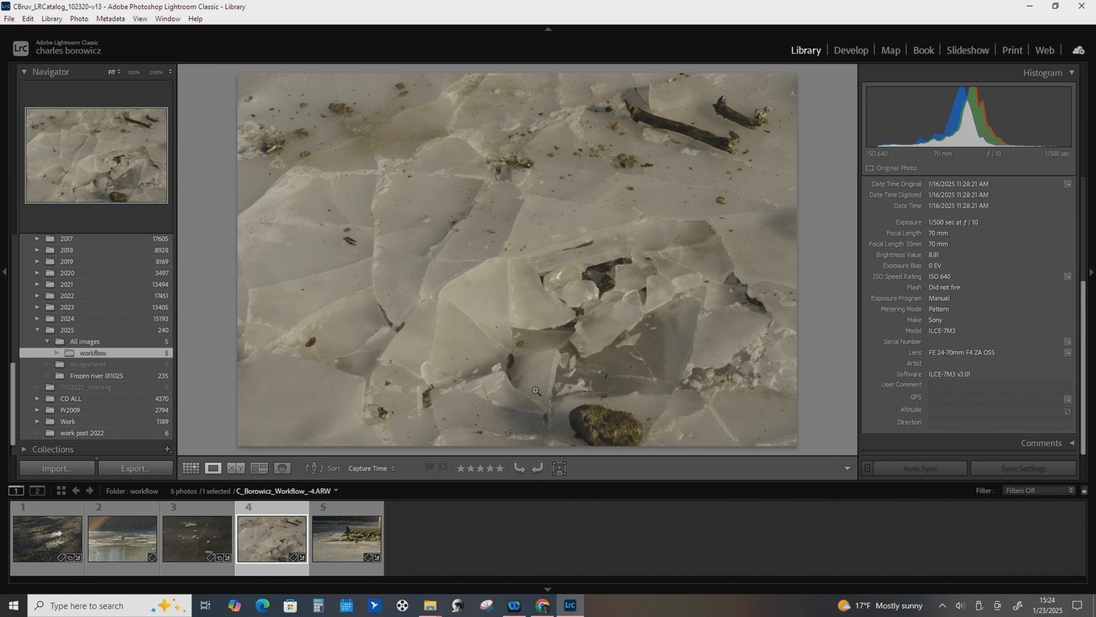
left_click(50, 540)
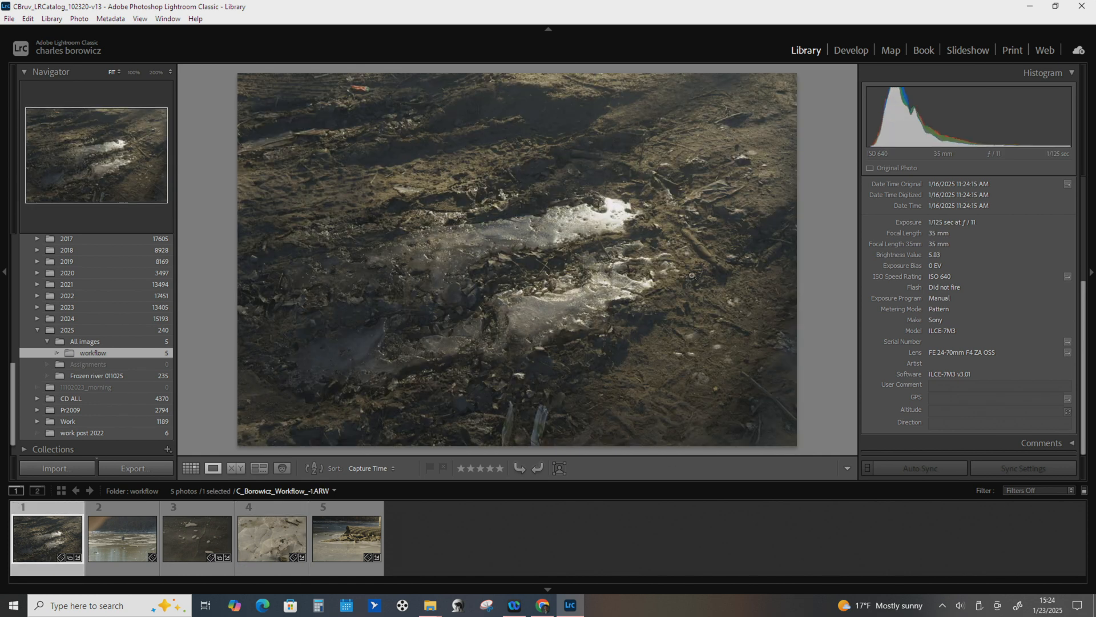
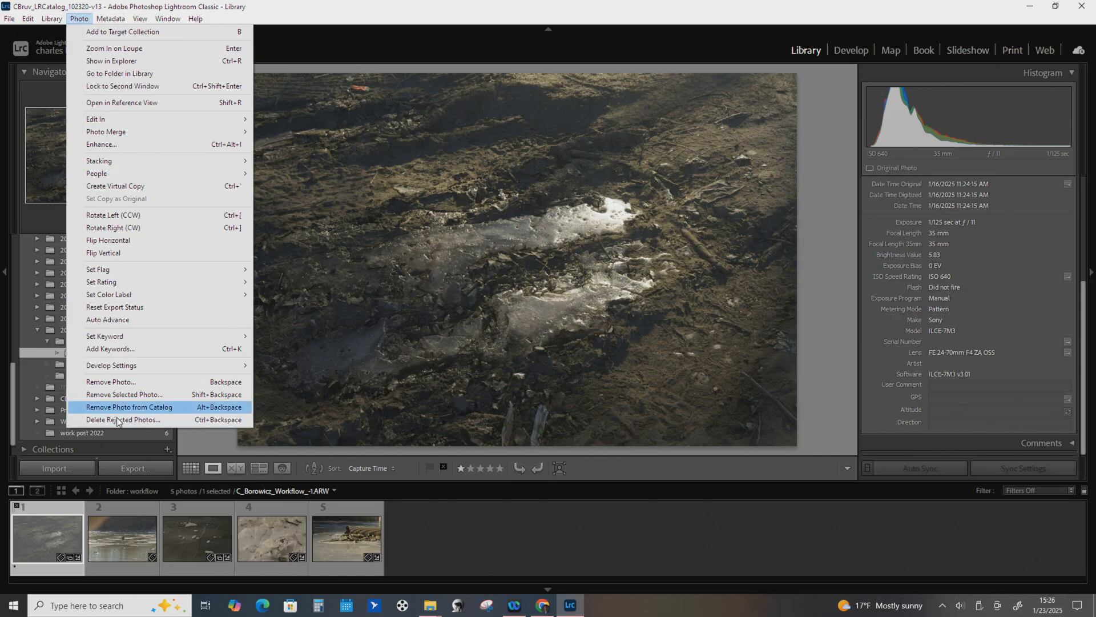
Start deleting the rejected photos and cancel at the choice between disk deletion and catalog removal.
left_click(121, 421)
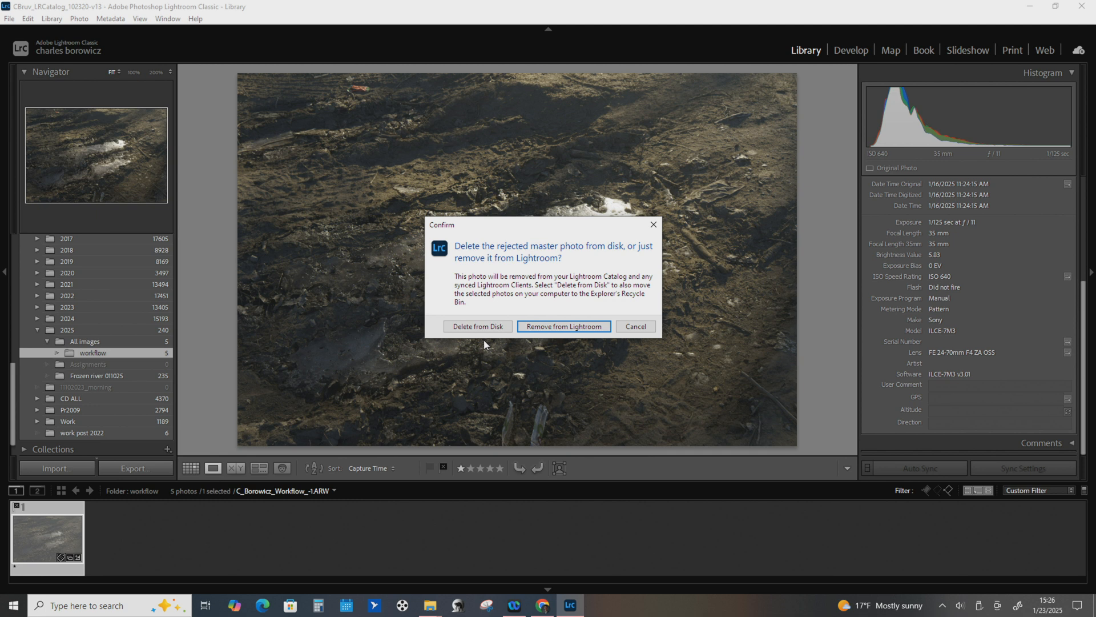
left_click(634, 326)
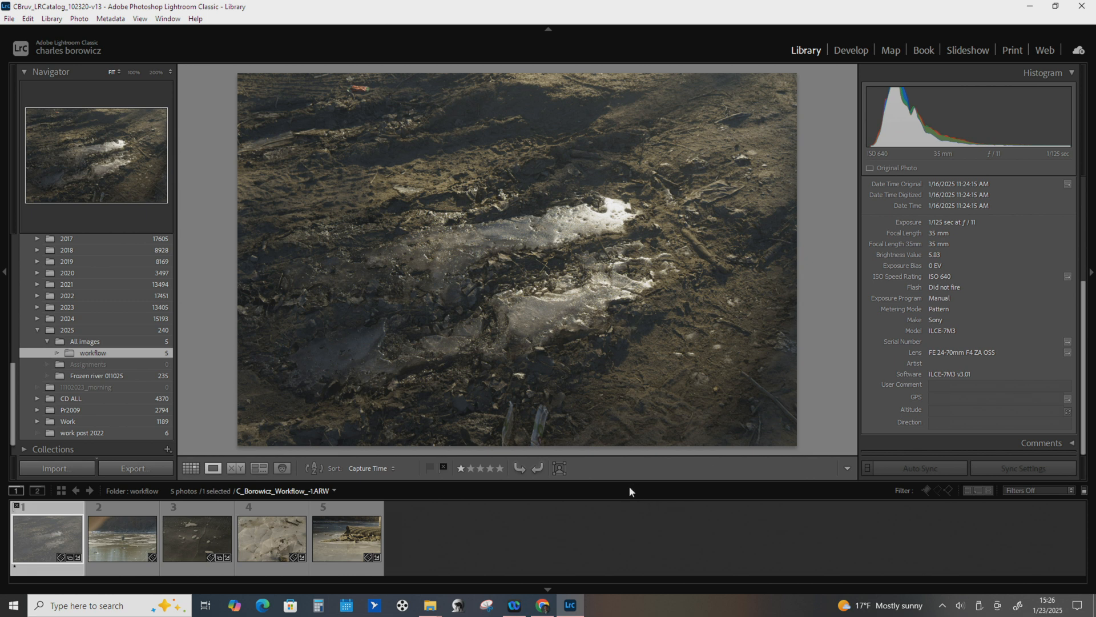
left_click(56, 19)
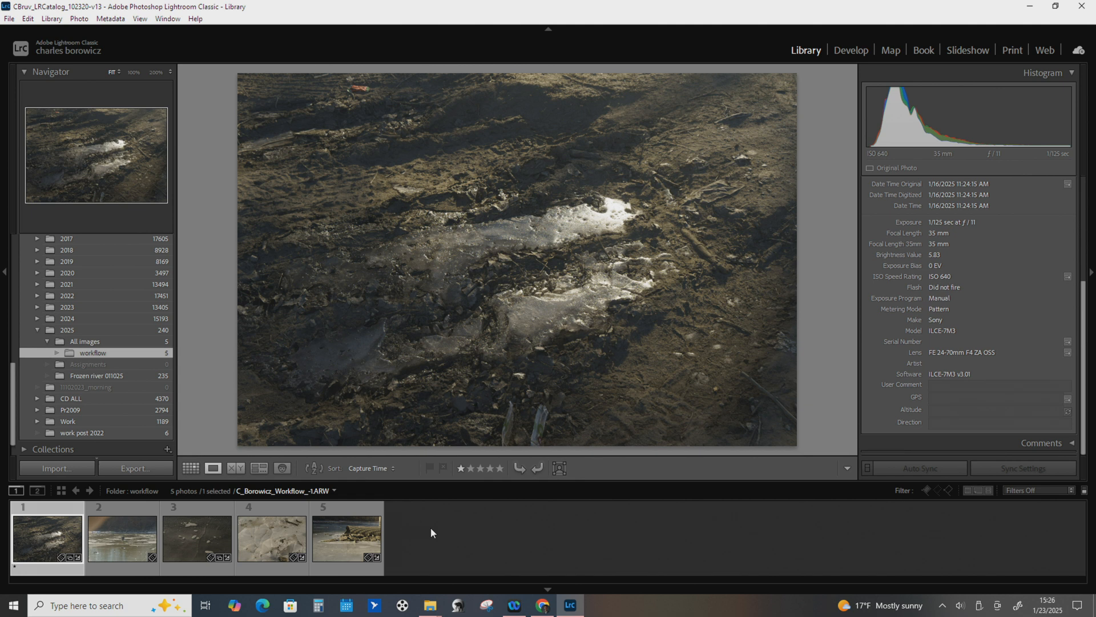
Give the second through fifth photos a one-star rating each.
key("Right")
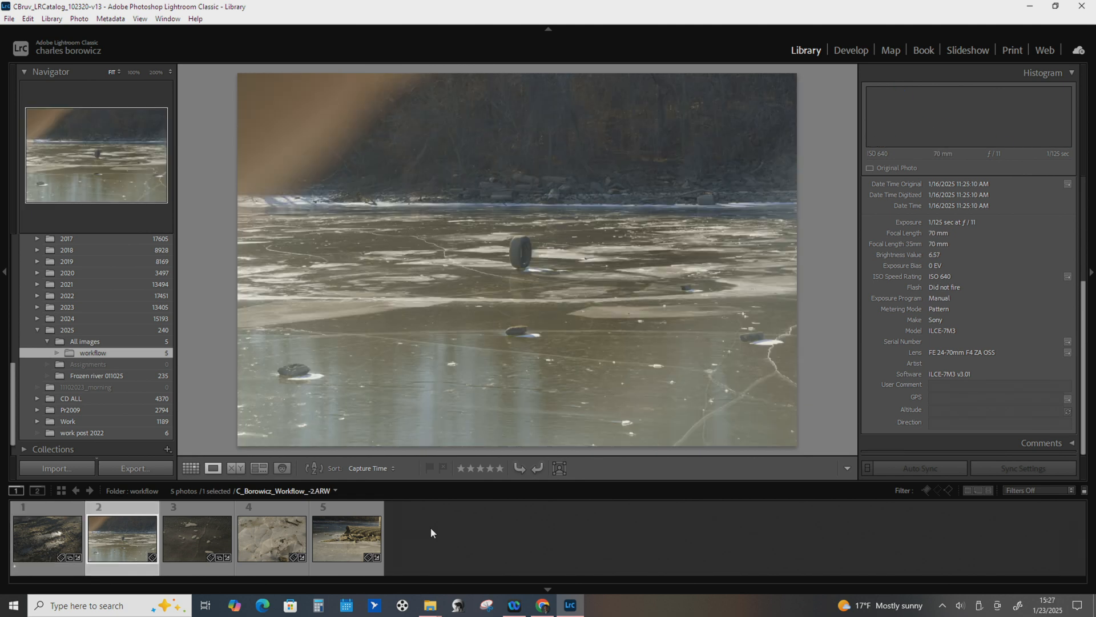
key("Right")
key("Right")
key("1")
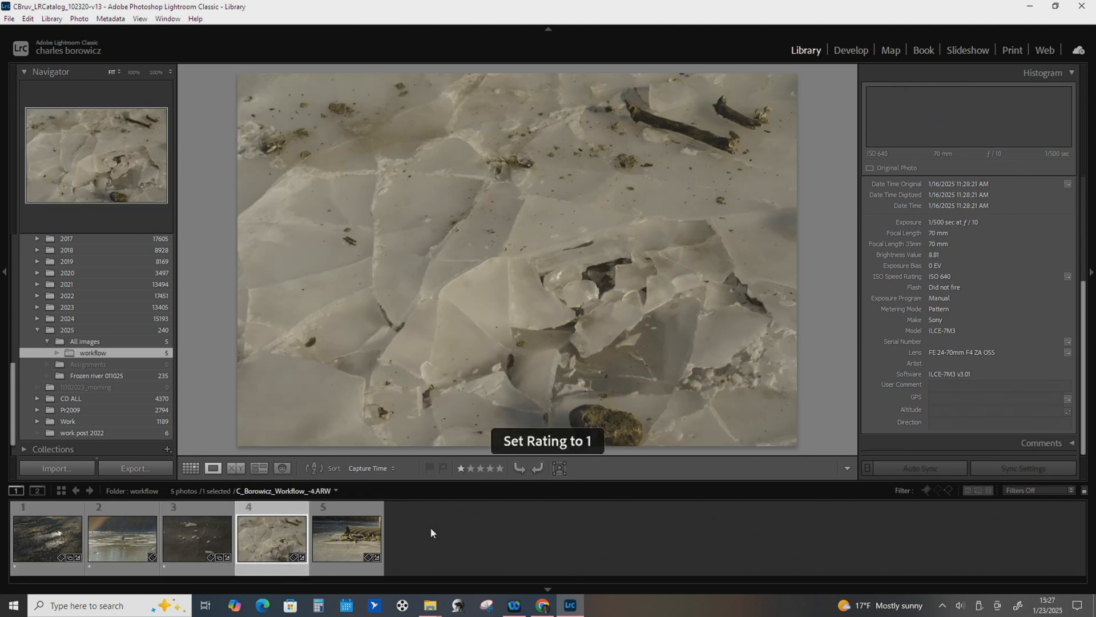
Return to the fourth photo, the cracked white ice, and set its rating to three stars.
key("Left")
key("Left")
key("Right")
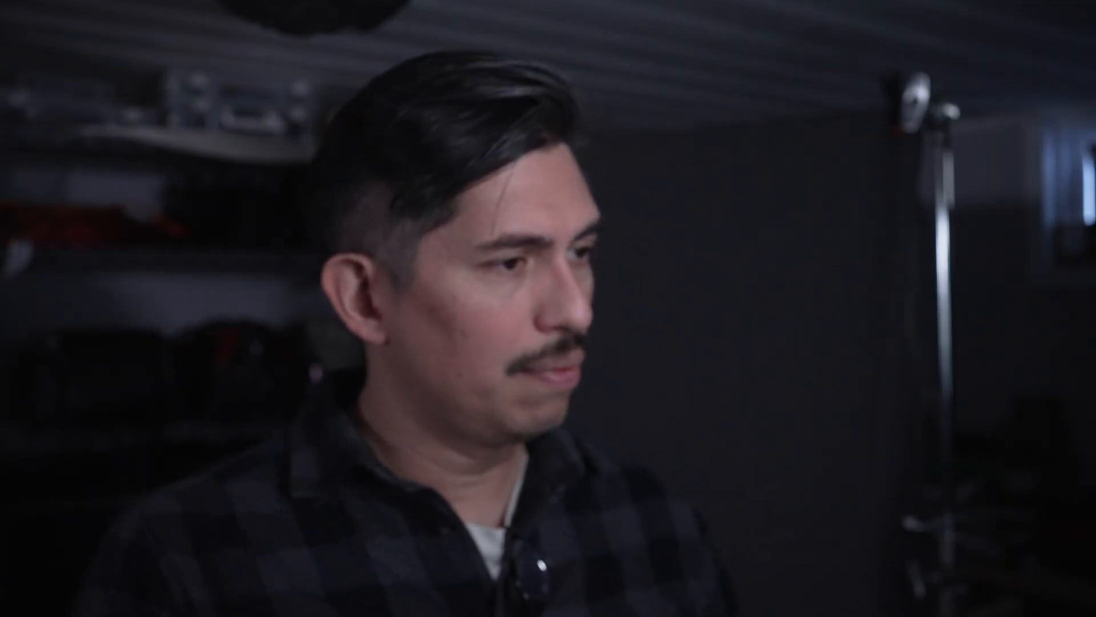
key("3")
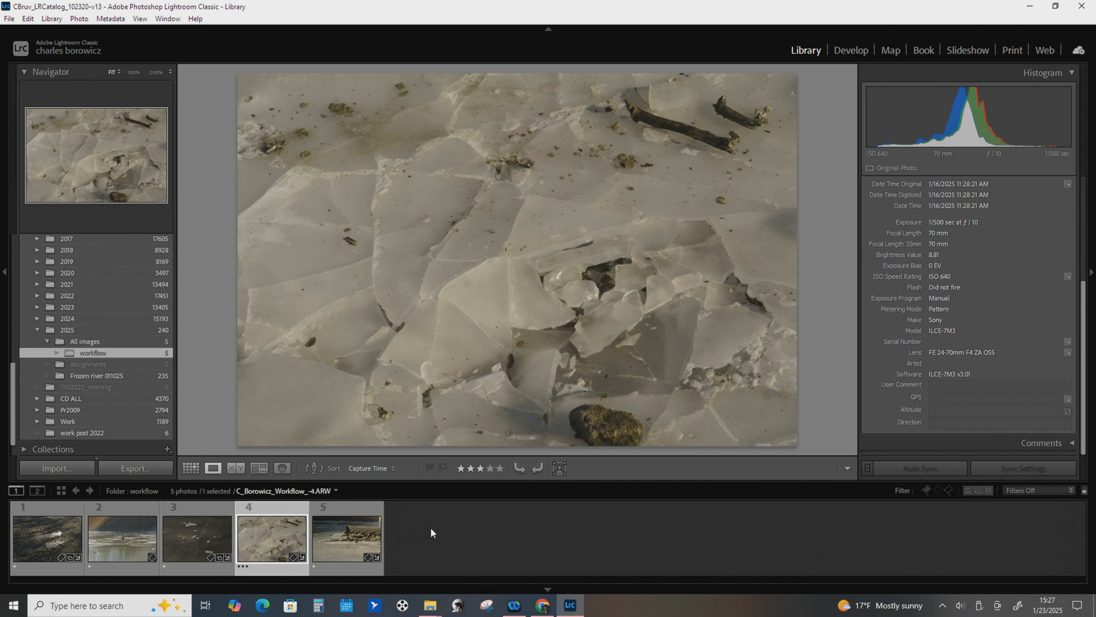
Review the second and third photos again and set the fourth photo's rating to five stars.
key("Left")
key("Left")
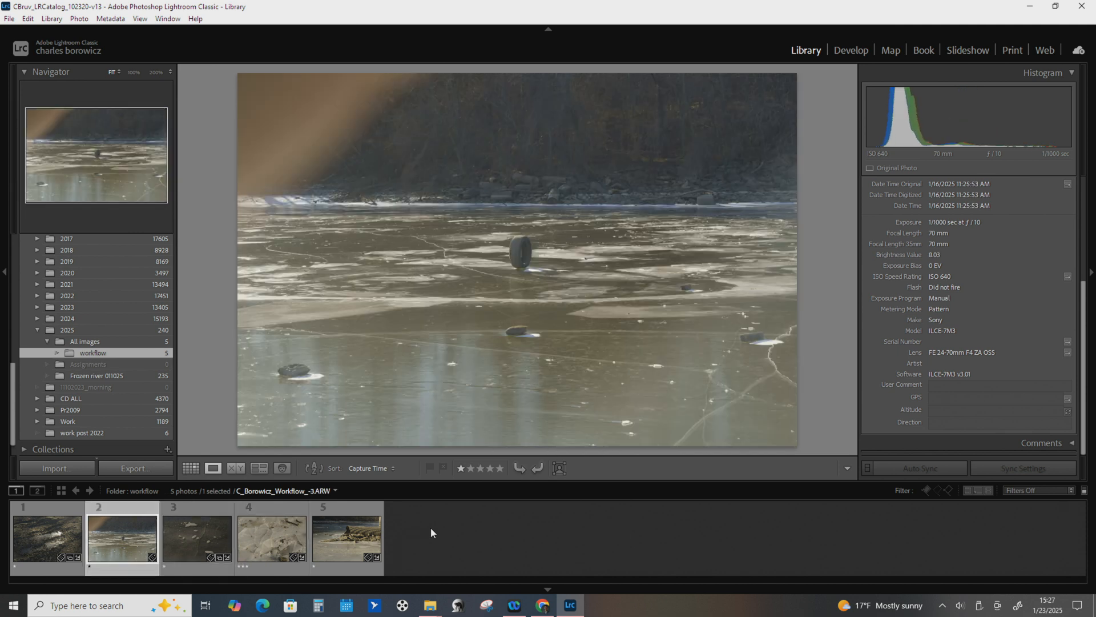
key("Right")
key("Right")
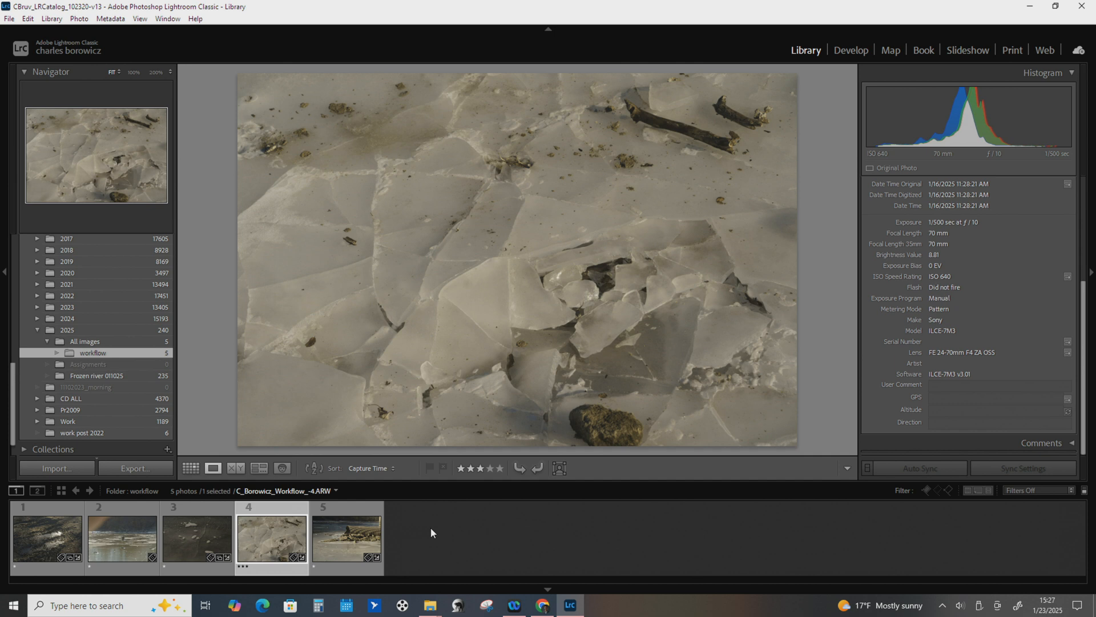
key("5")
Assign a red color label to the first photo and a green color label to the second.
left_click(53, 536)
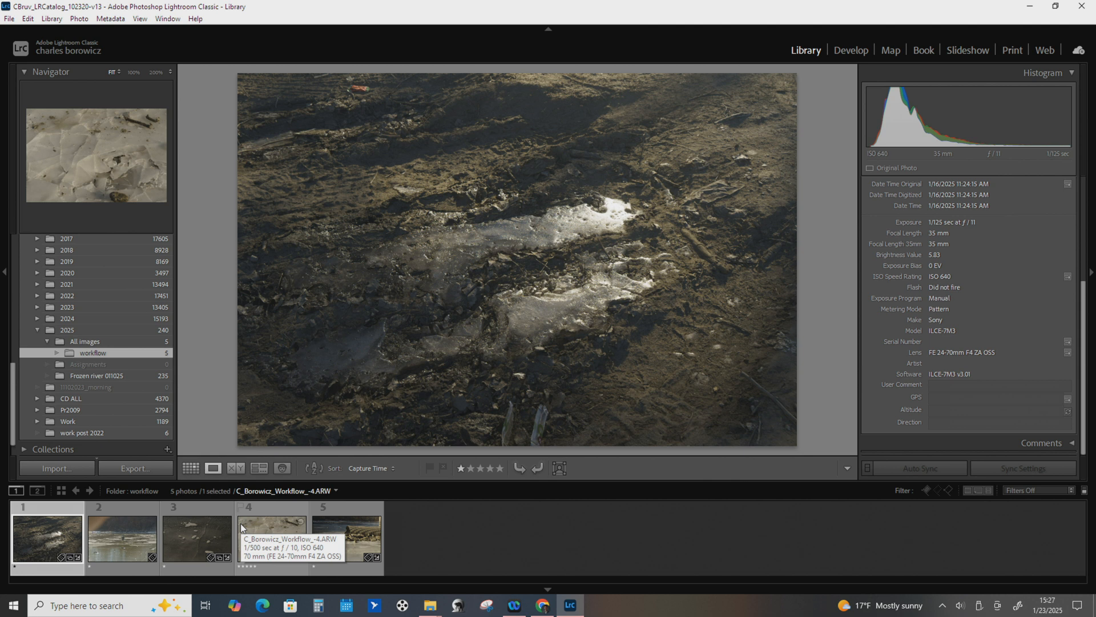
key("6")
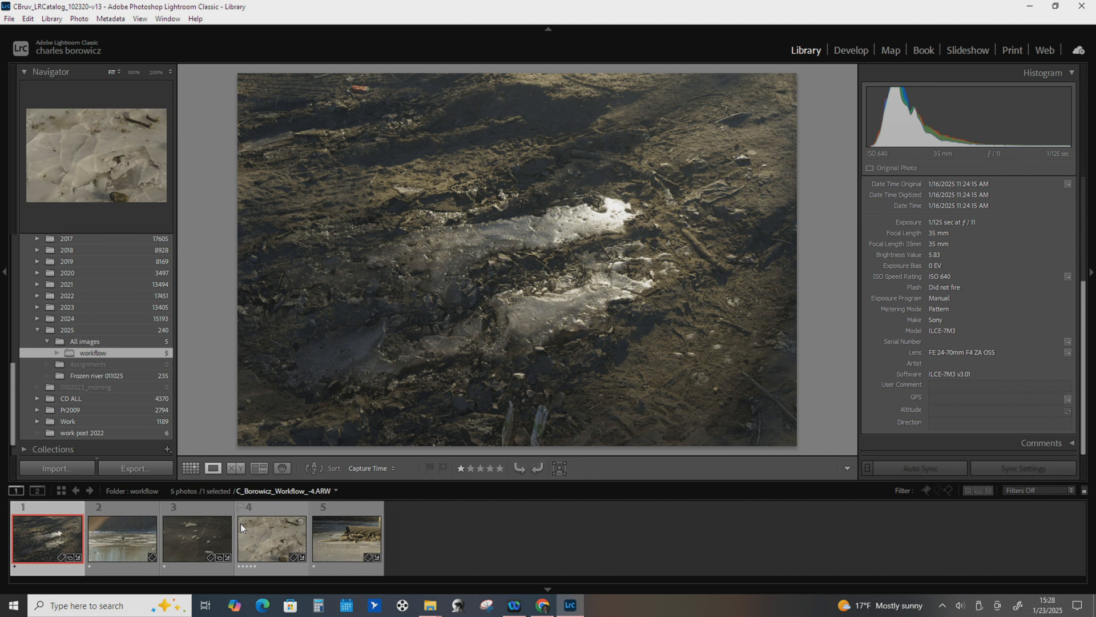
key("Right")
key("8")
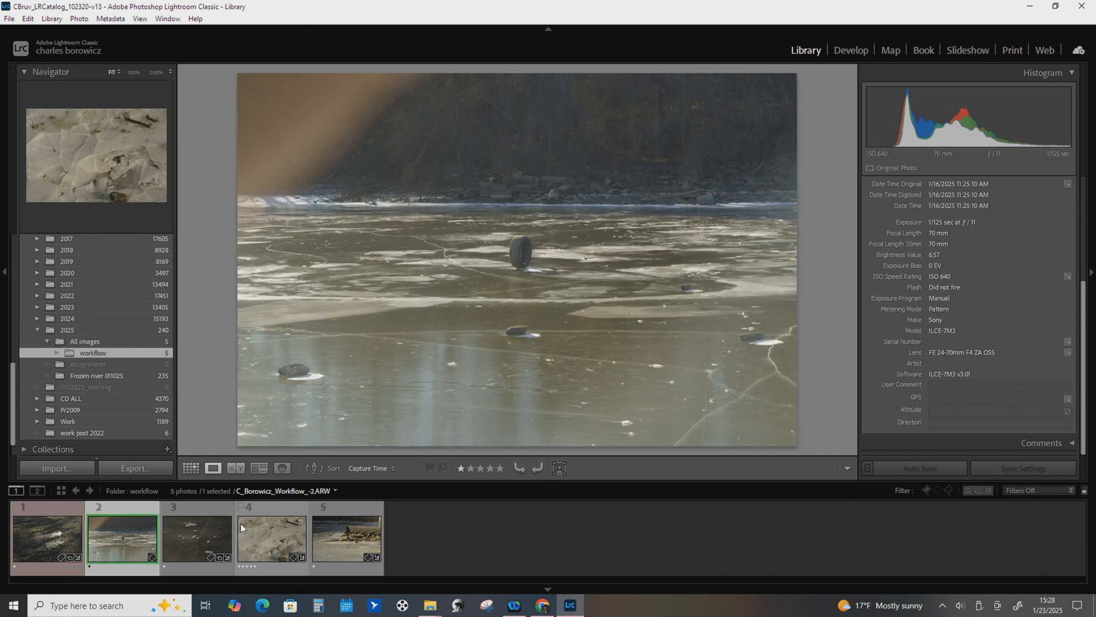
key("8")
key("8")
Try a blue color label on the third photo, remove it, and set the photo's star rating to 0.
key("Right")
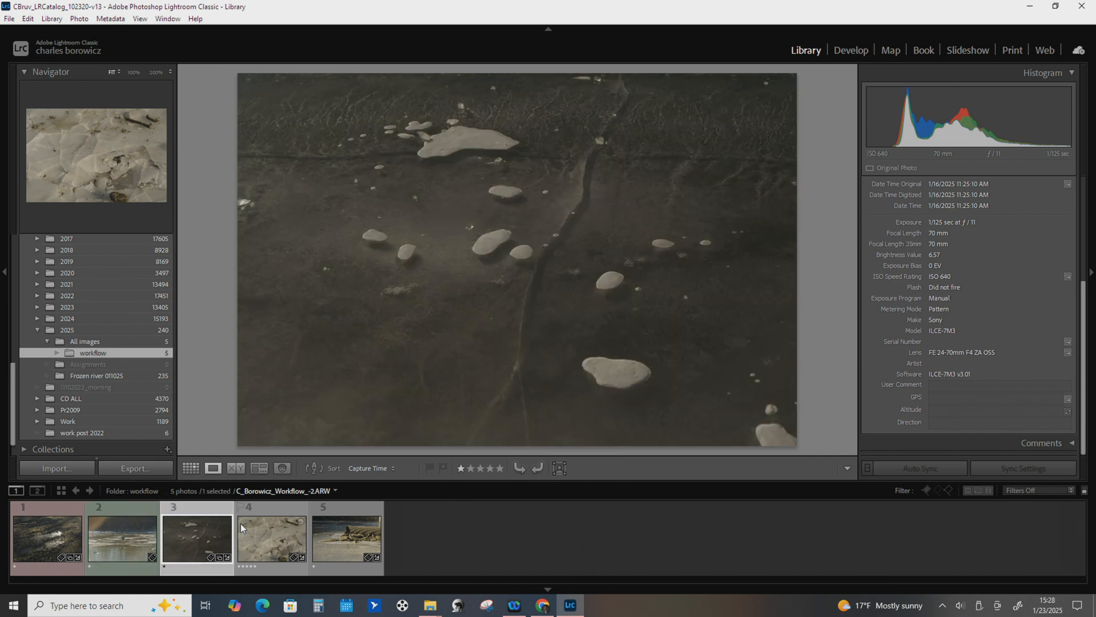
key("9")
key("9")
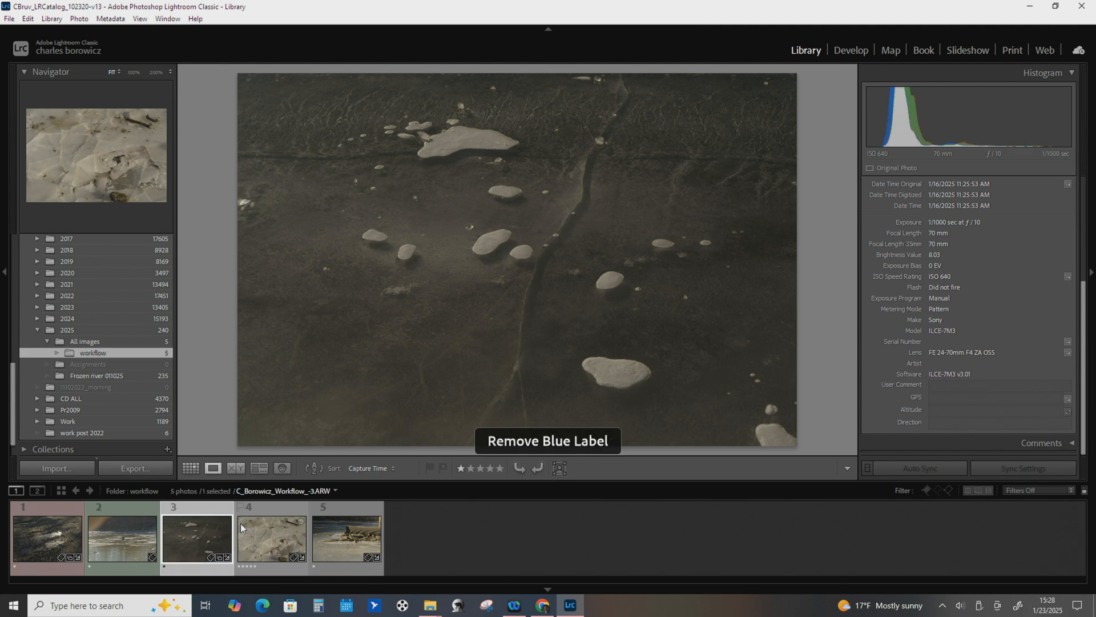
key("0")
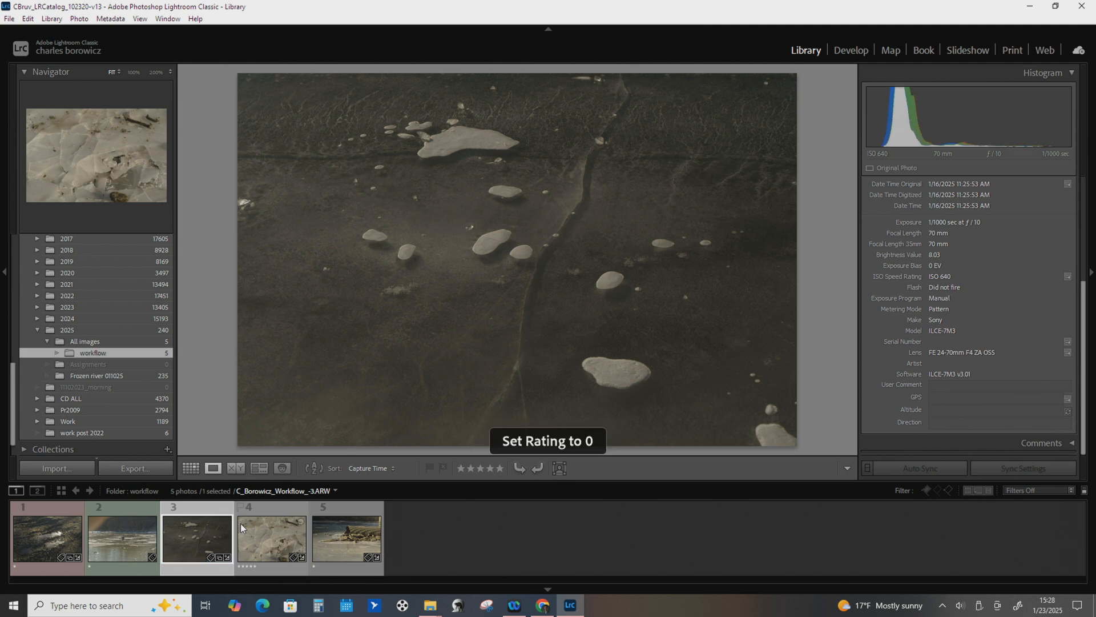
Give the third photo a five-star rating and a yellow color label.
key("9")
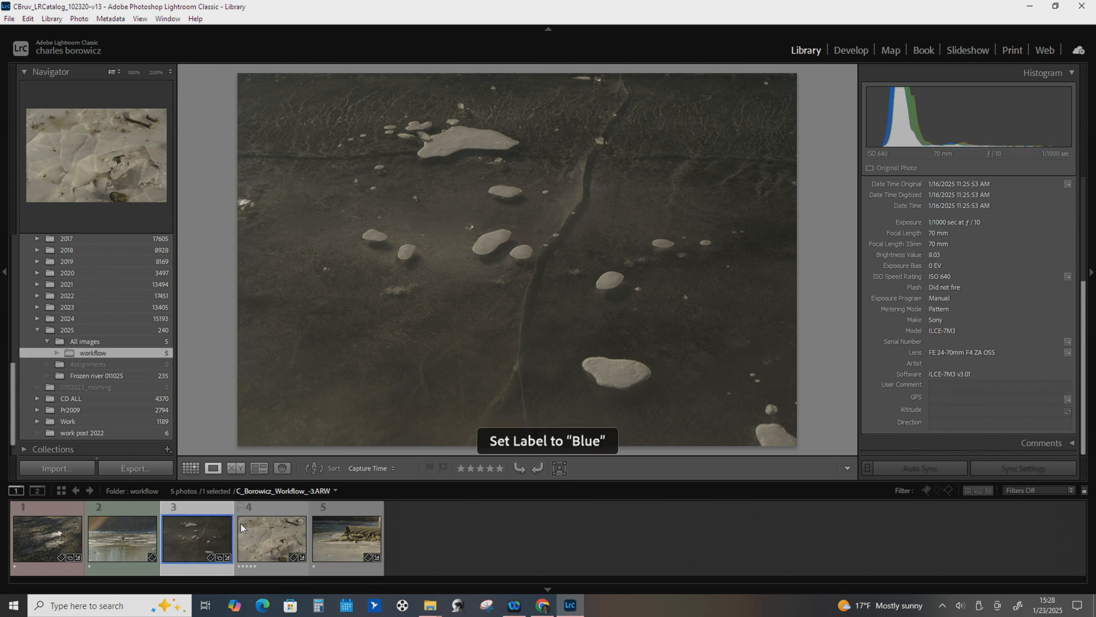
key("5")
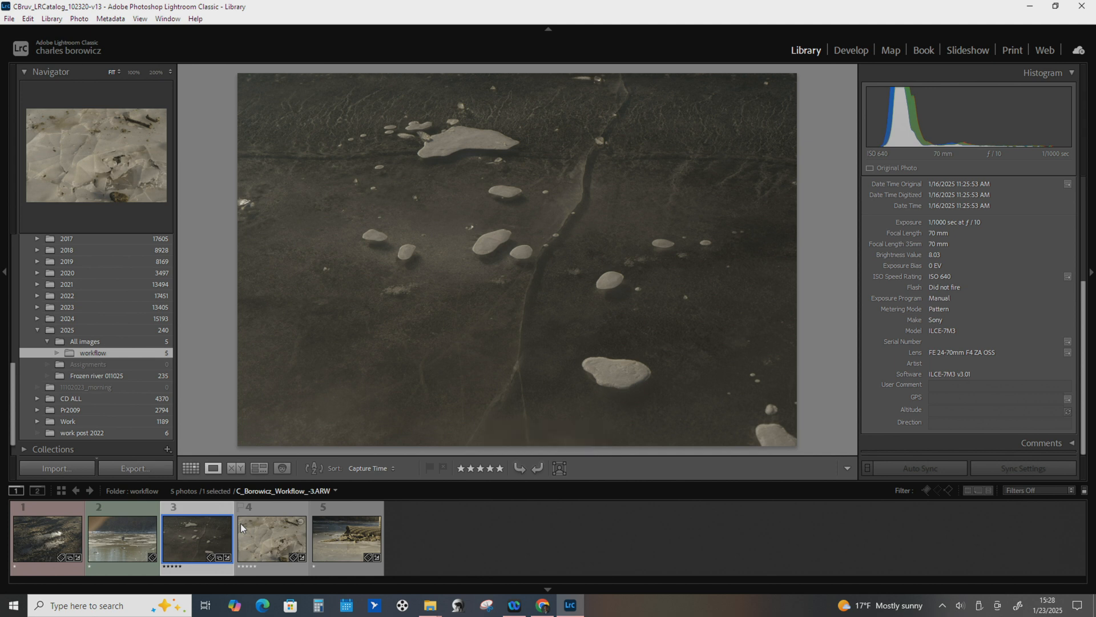
key("6")
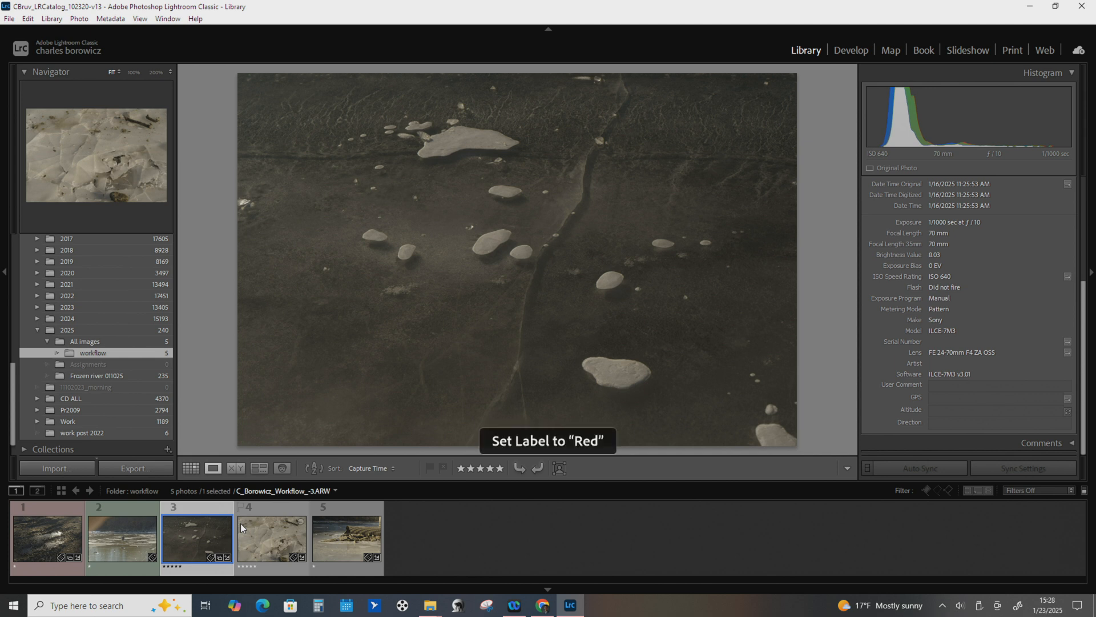
key("7")
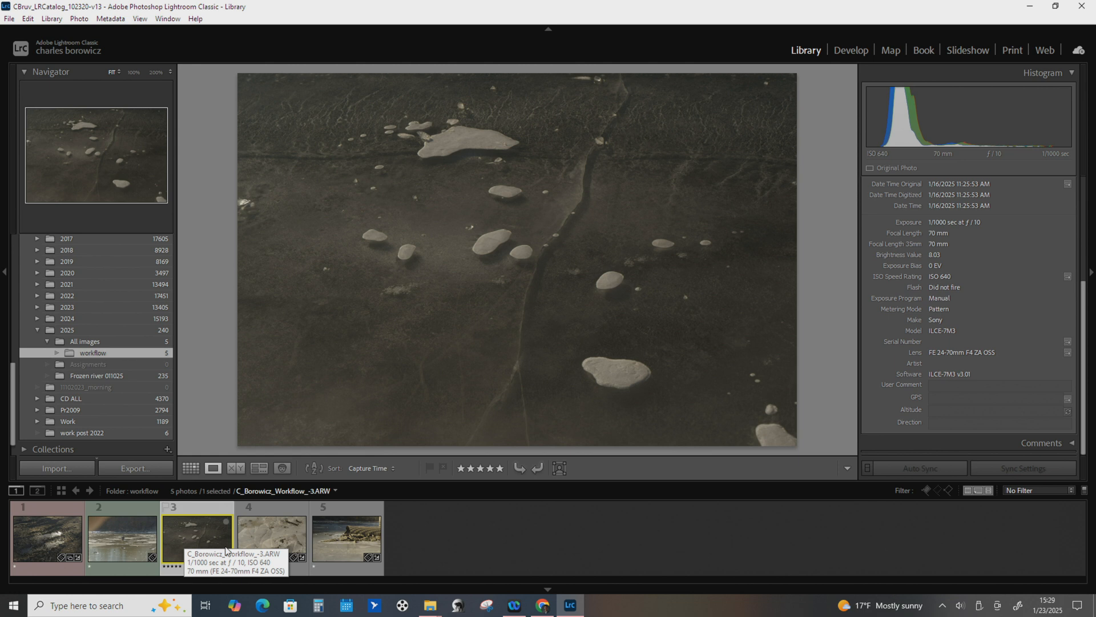
Try the pick, unflagged and rejected states on the fourth photo, the cracked white ice, and leave it flagged as rejected.
left_click(261, 543)
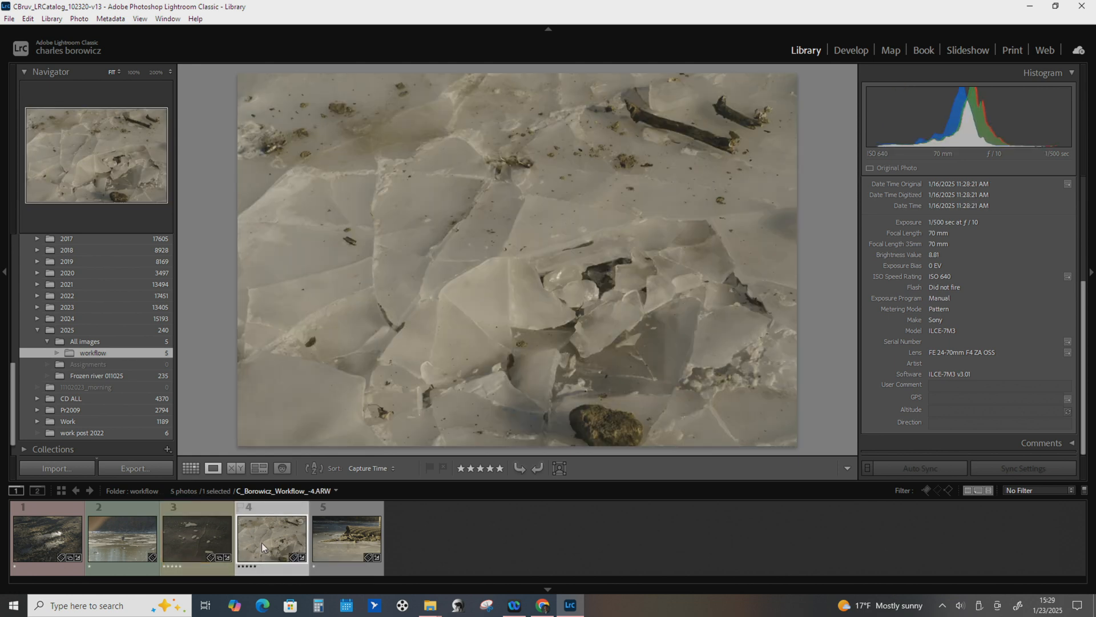
key("p")
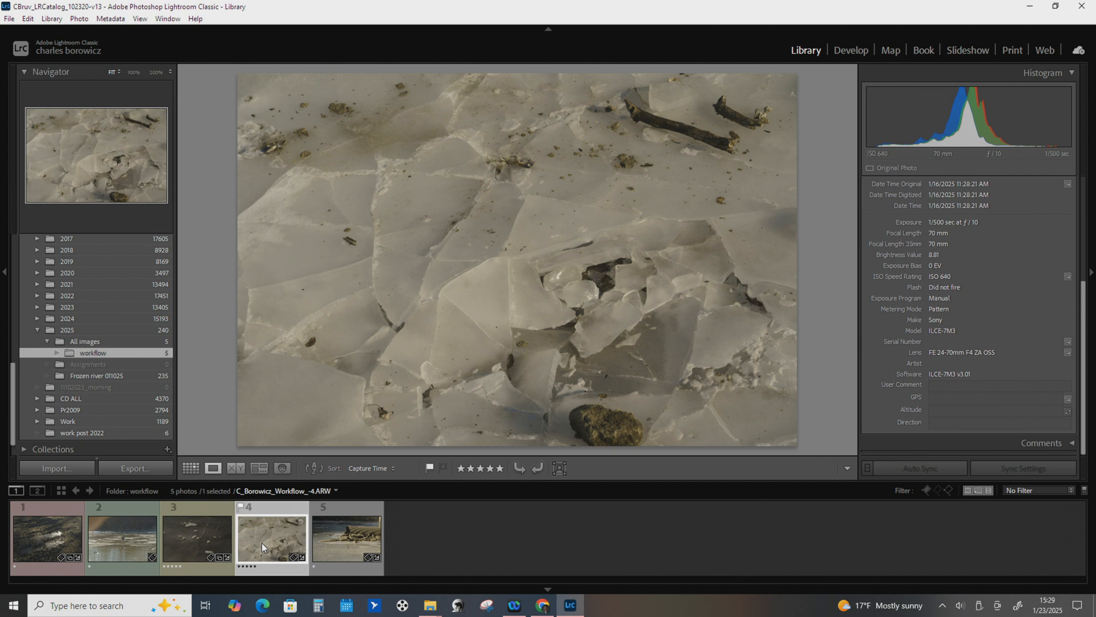
key("u")
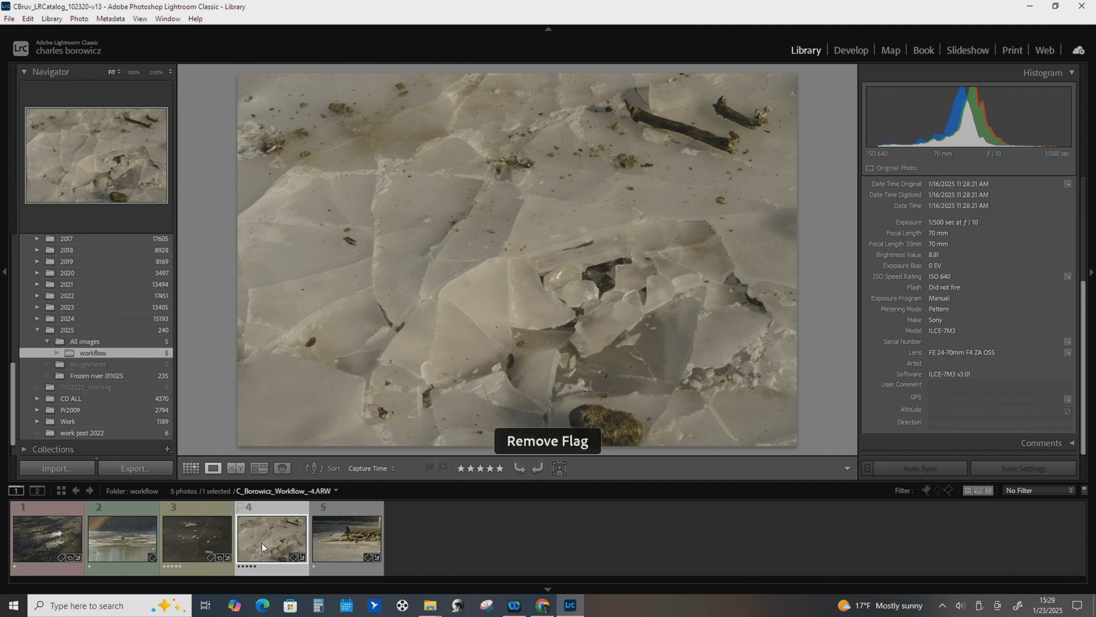
key("p")
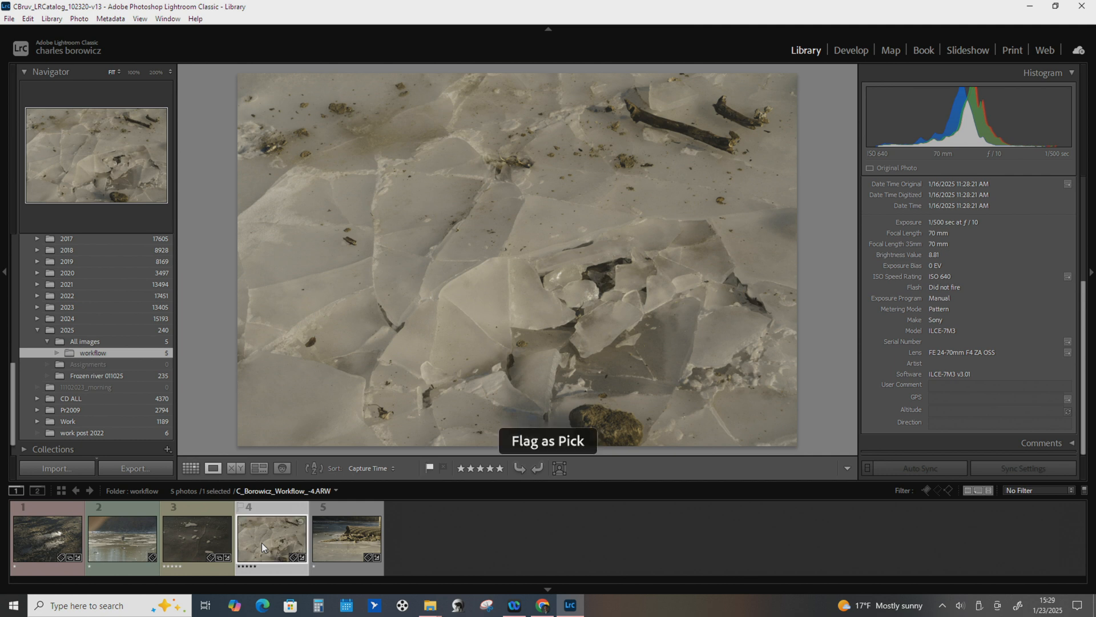
left_click(240, 507)
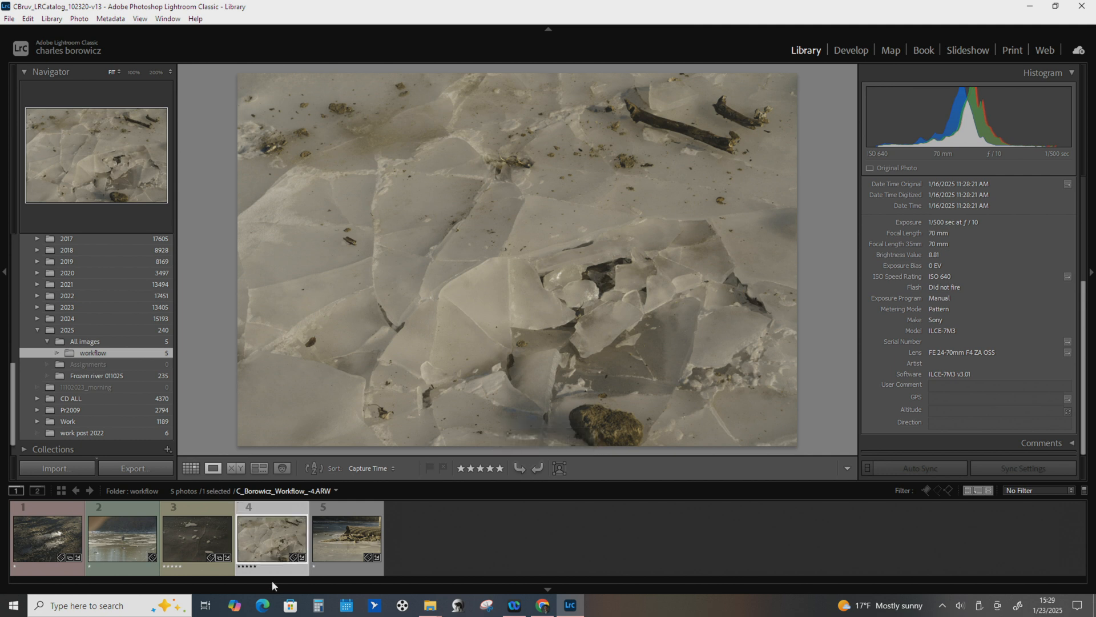
key("x")
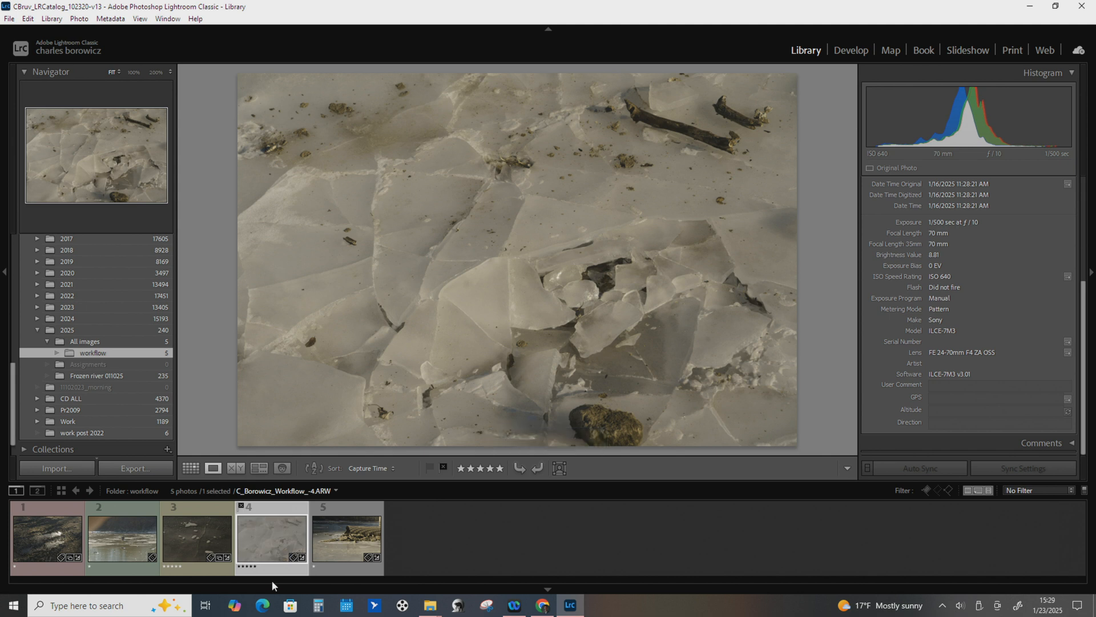
key("p")
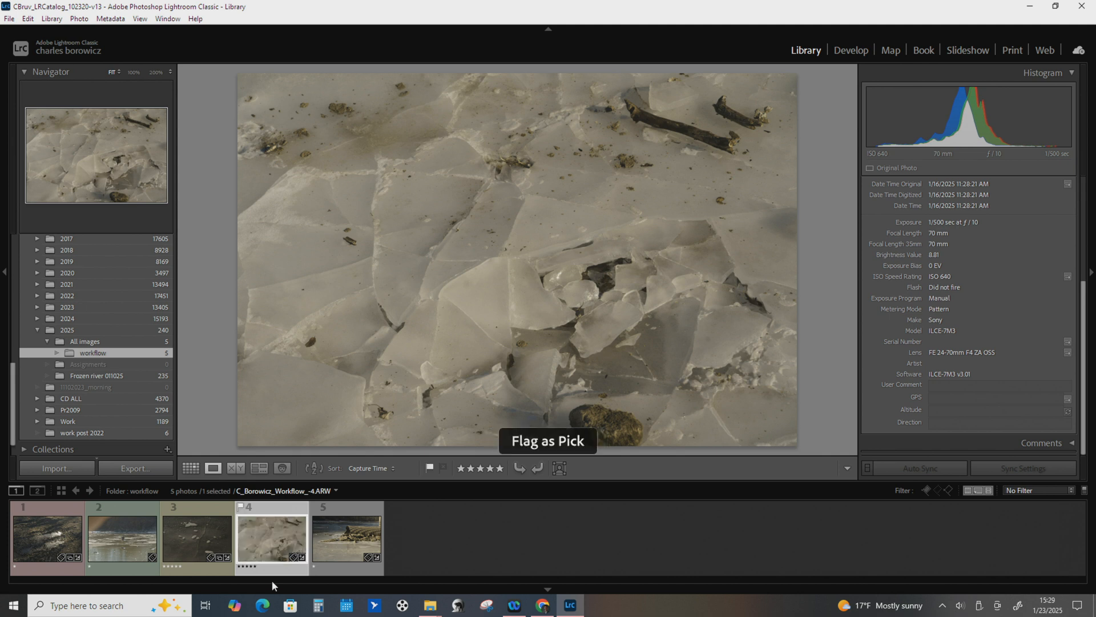
key("u")
key("x")
Run the fourth photo through the color labels to blue and through the star ratings up to five stars.
key("6")
key("7")
key("8")
key("9")
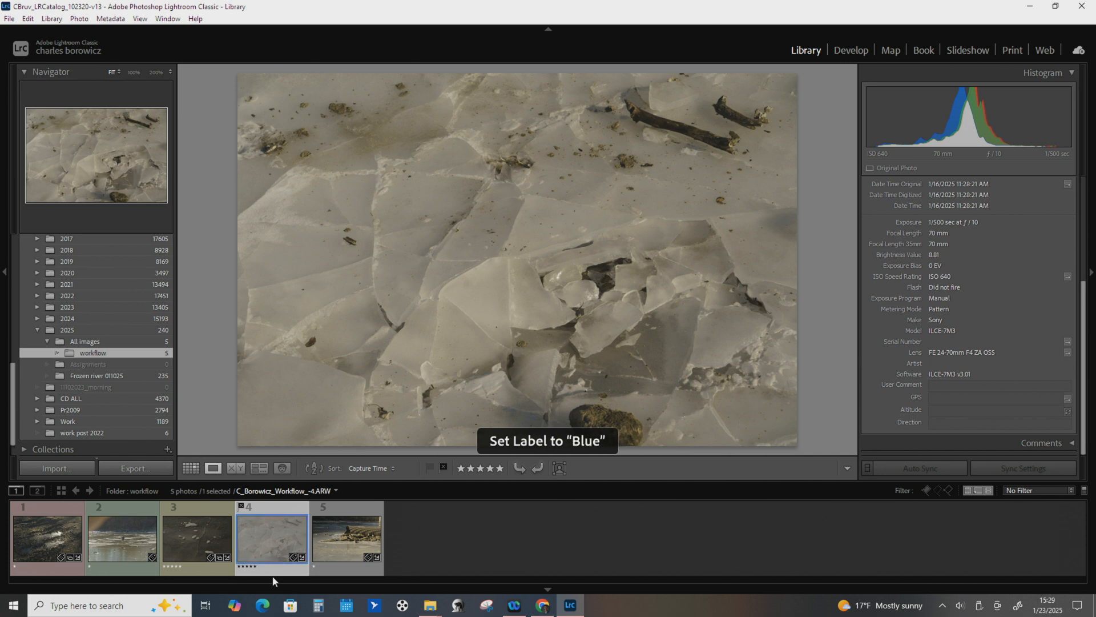
key("1")
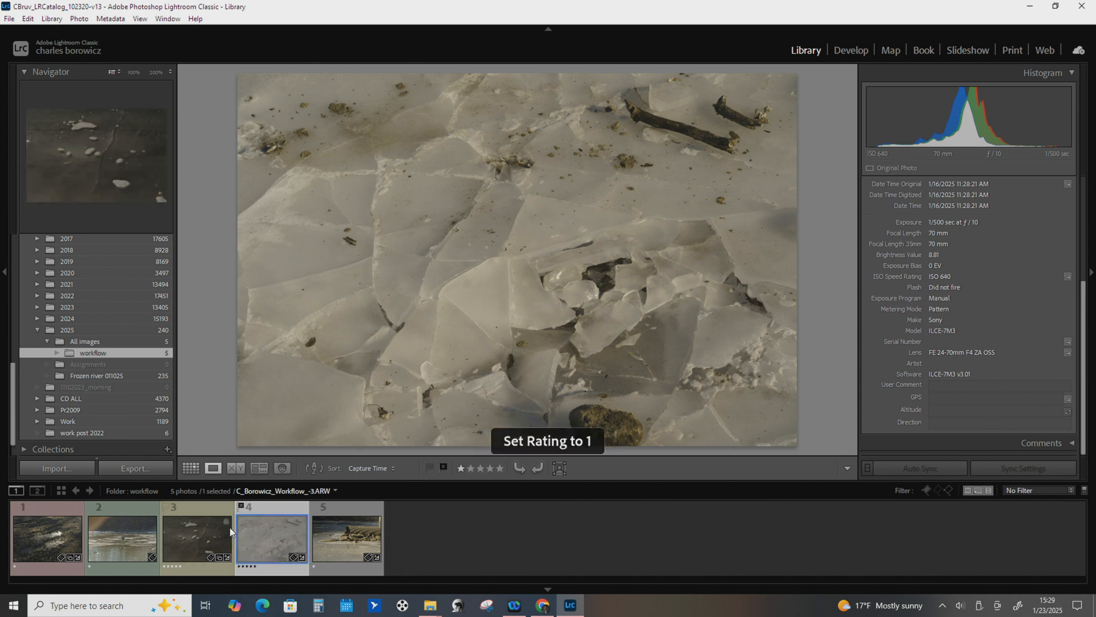
key("3")
key("4")
key("5")
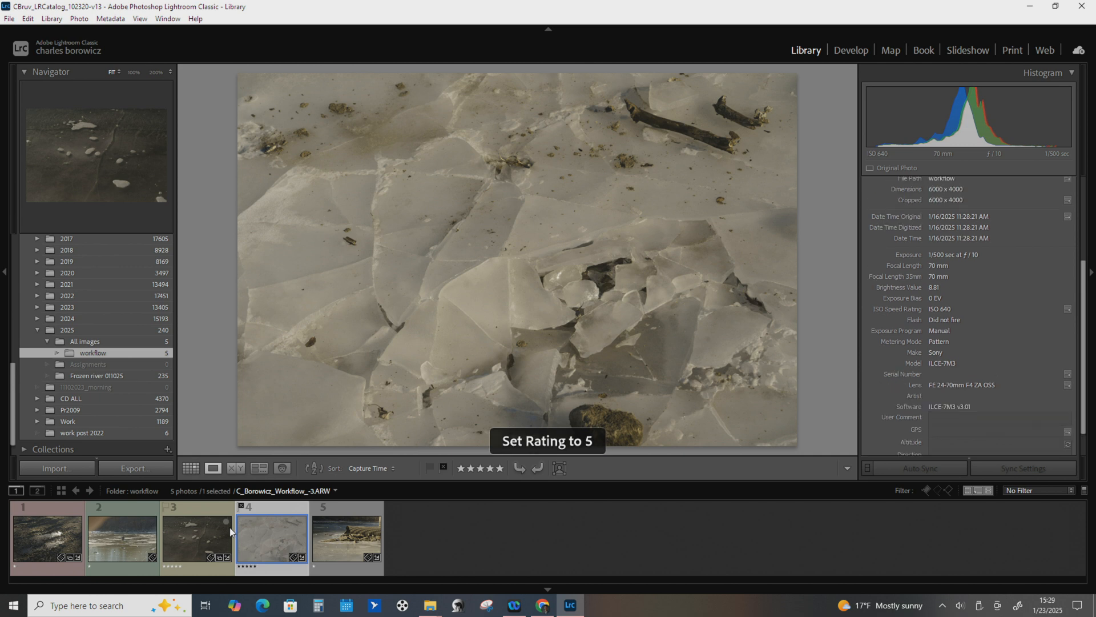
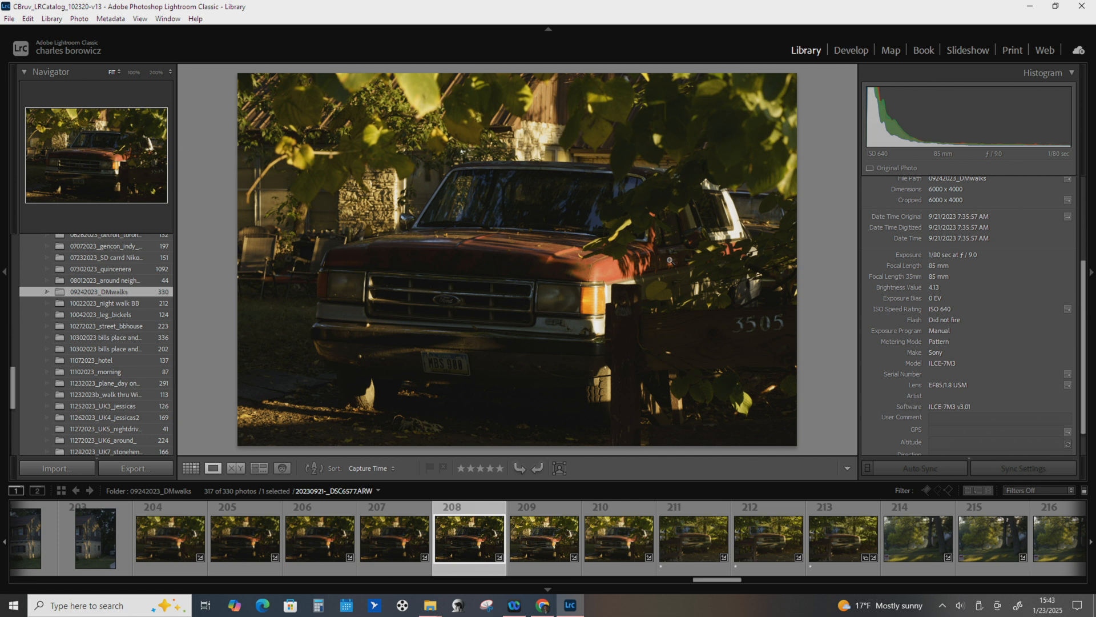
Open the red Ford truck photo in the Develop module and hide the filmstrip.
left_click(854, 51)
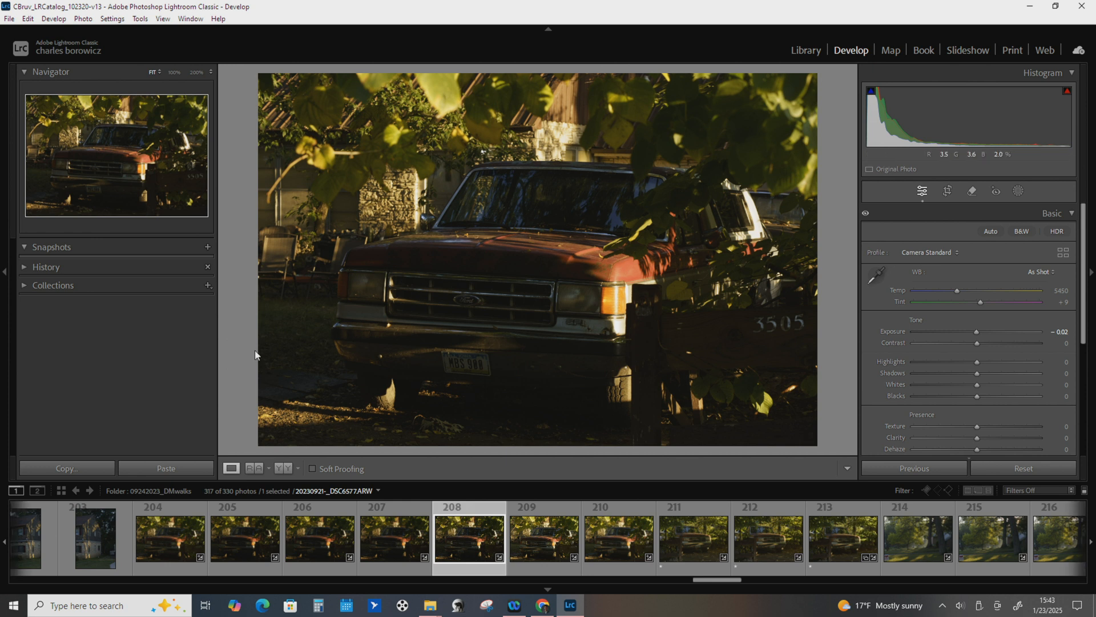
left_click(806, 51)
left_click(568, 589)
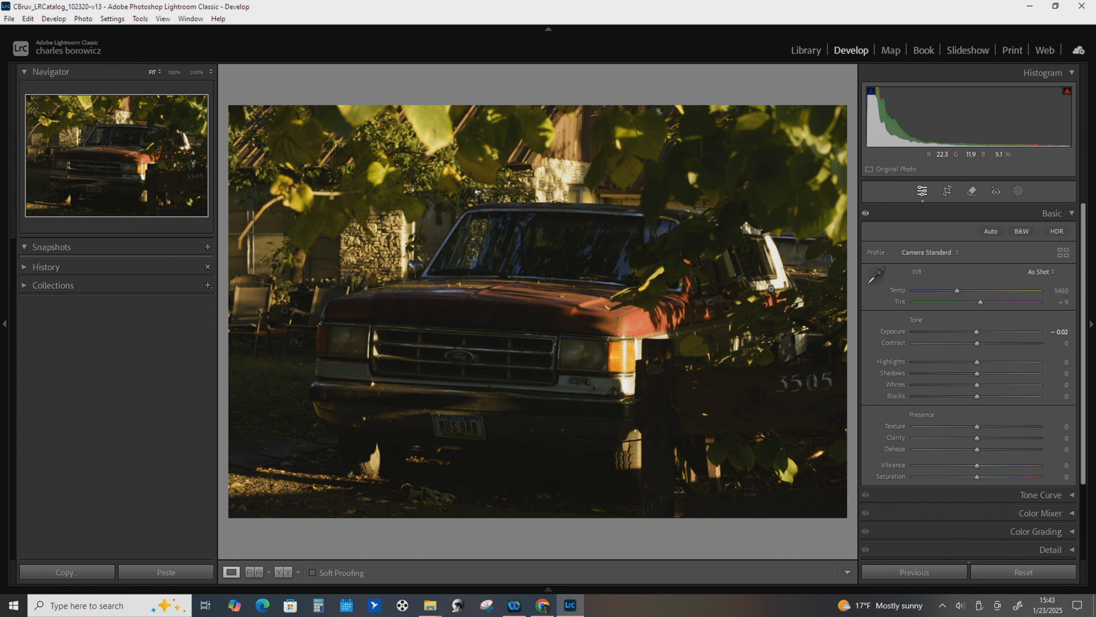
Examine the truck photo's snapshots, edit history and collections.
left_click(23, 249)
left_click(23, 249)
left_click(24, 267)
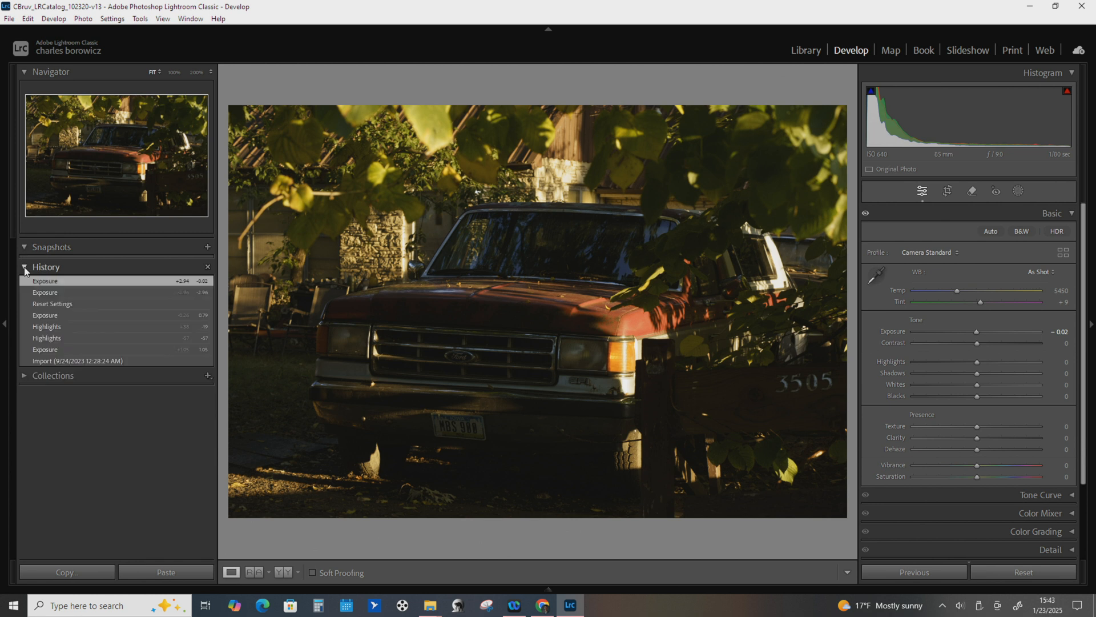
left_click(24, 267)
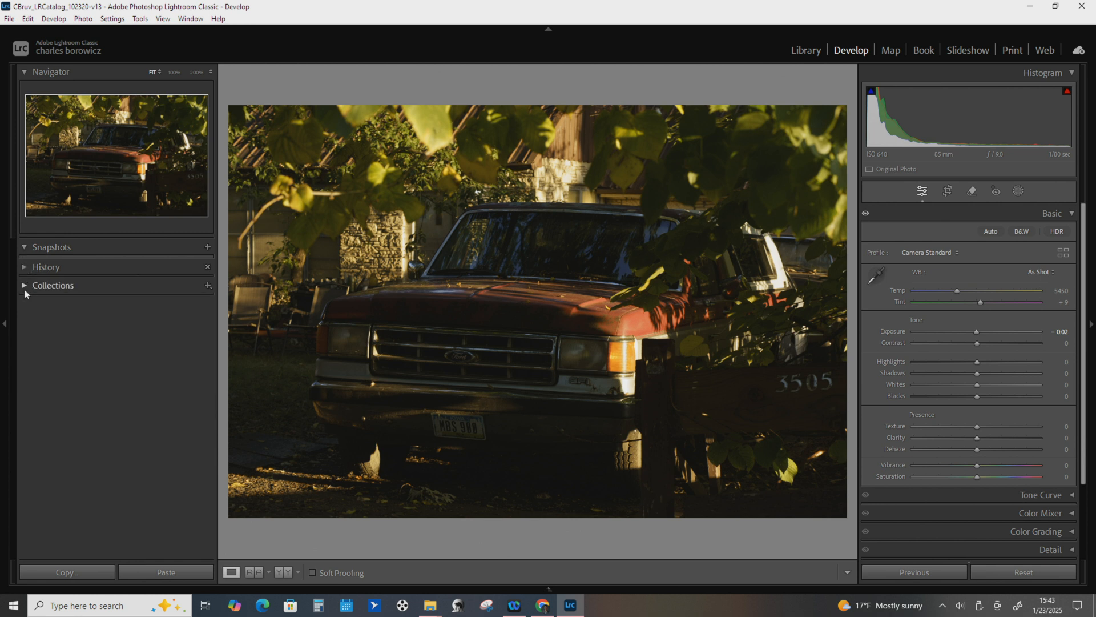
left_click(24, 288)
left_click(25, 248)
left_click(25, 266)
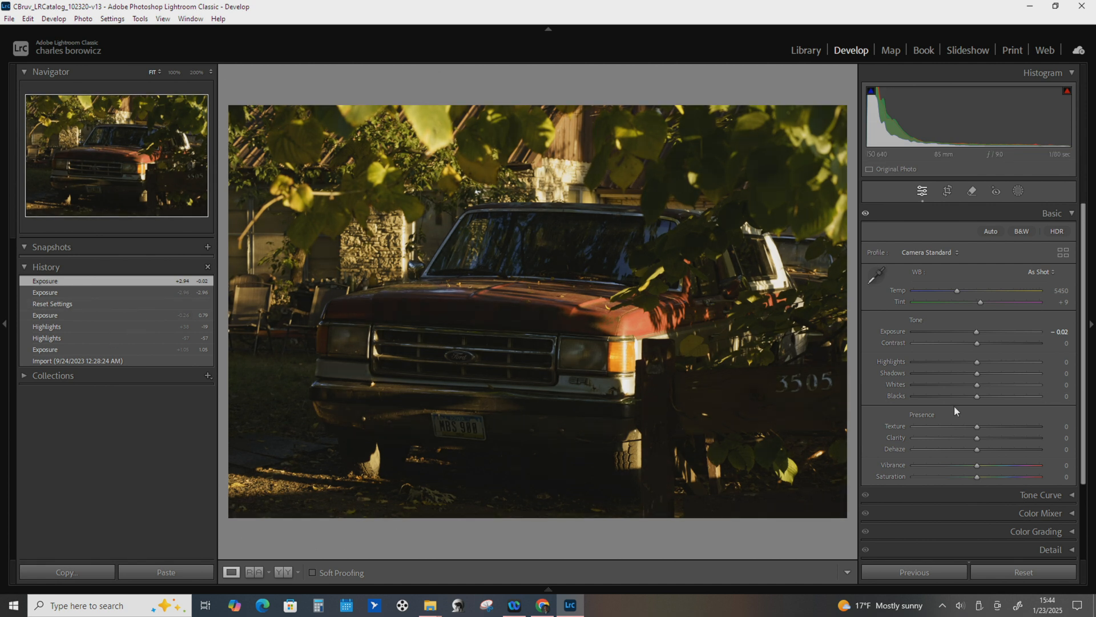
Reset all of the truck photo's develop settings and hide the panel group containing the Navigator and History.
left_click(1073, 213)
left_click(1019, 574)
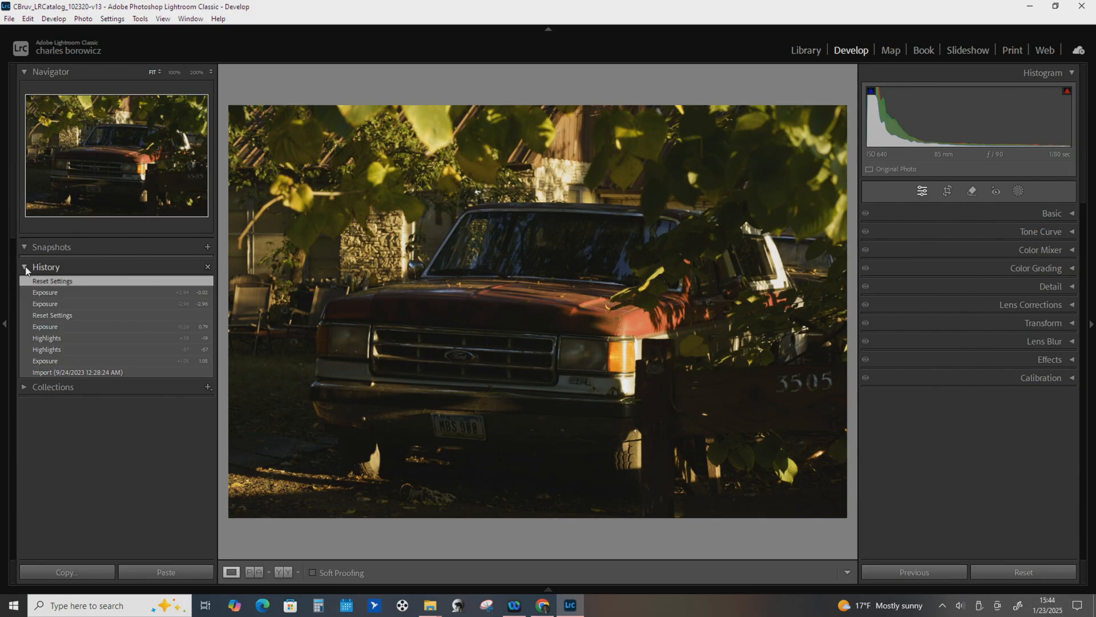
left_click(25, 269)
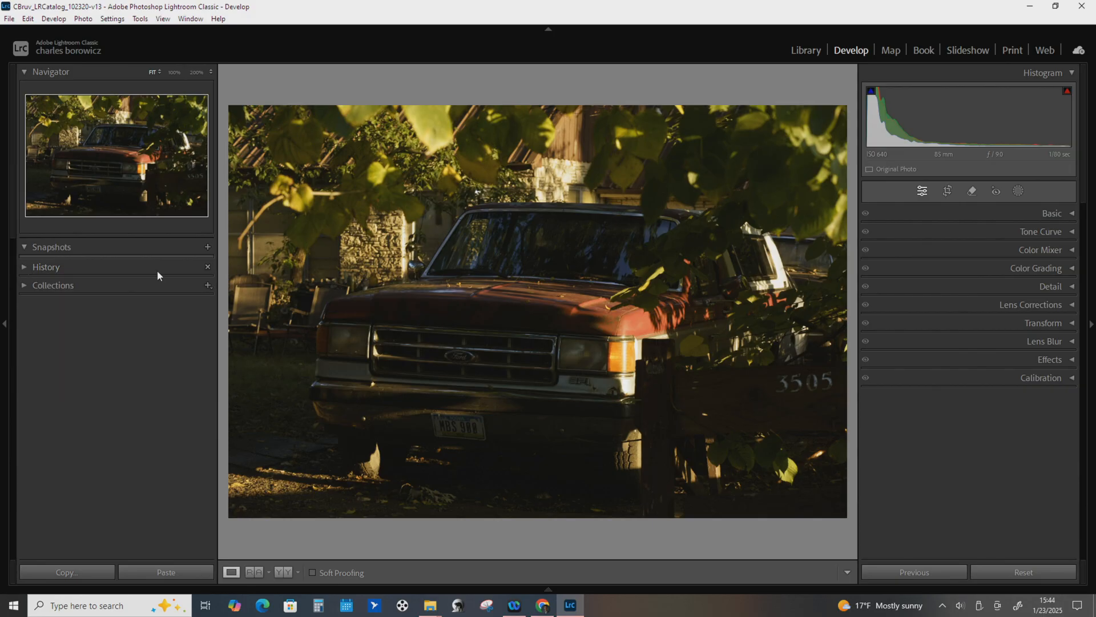
left_click(4, 326)
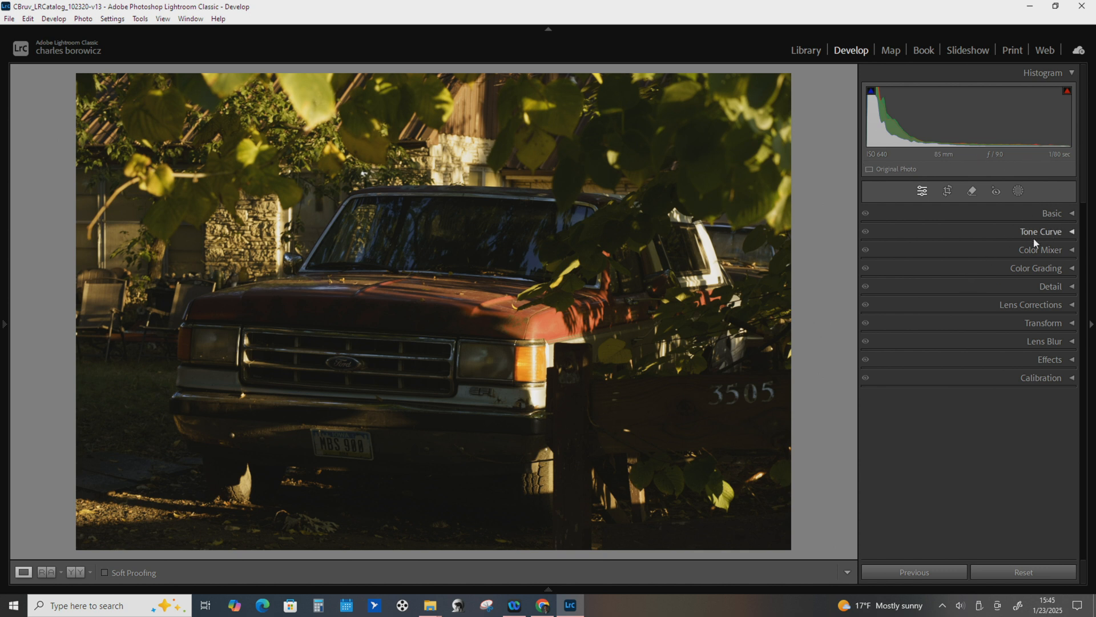
Examine the options of the Crop, Remove, Red Eye Correction and Masking tools, and return to the general edit controls.
left_click(948, 192)
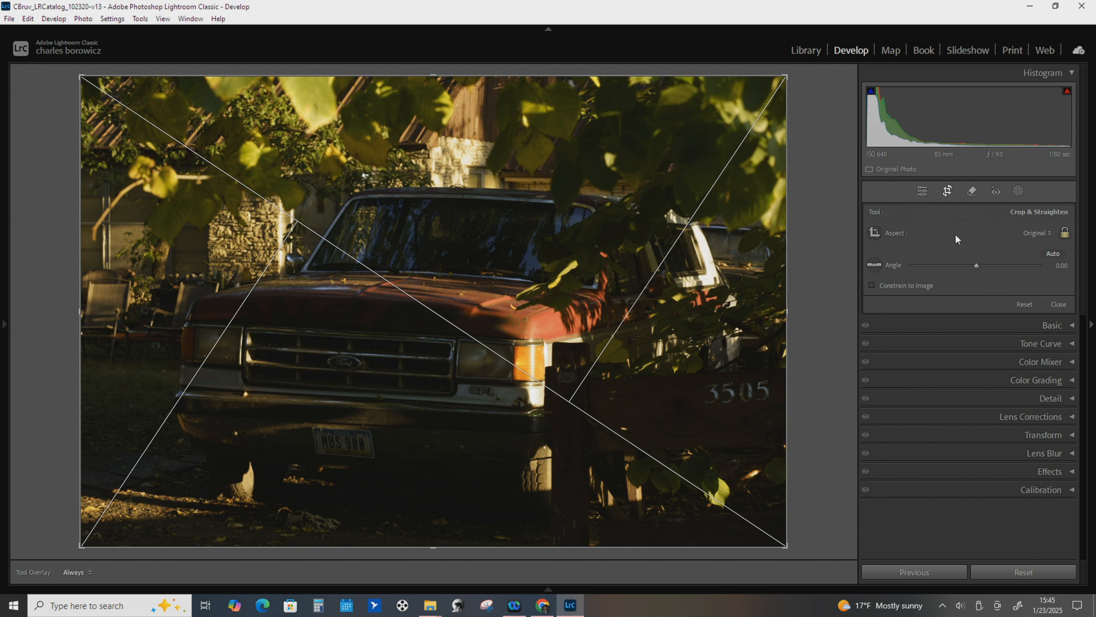
left_click(926, 191)
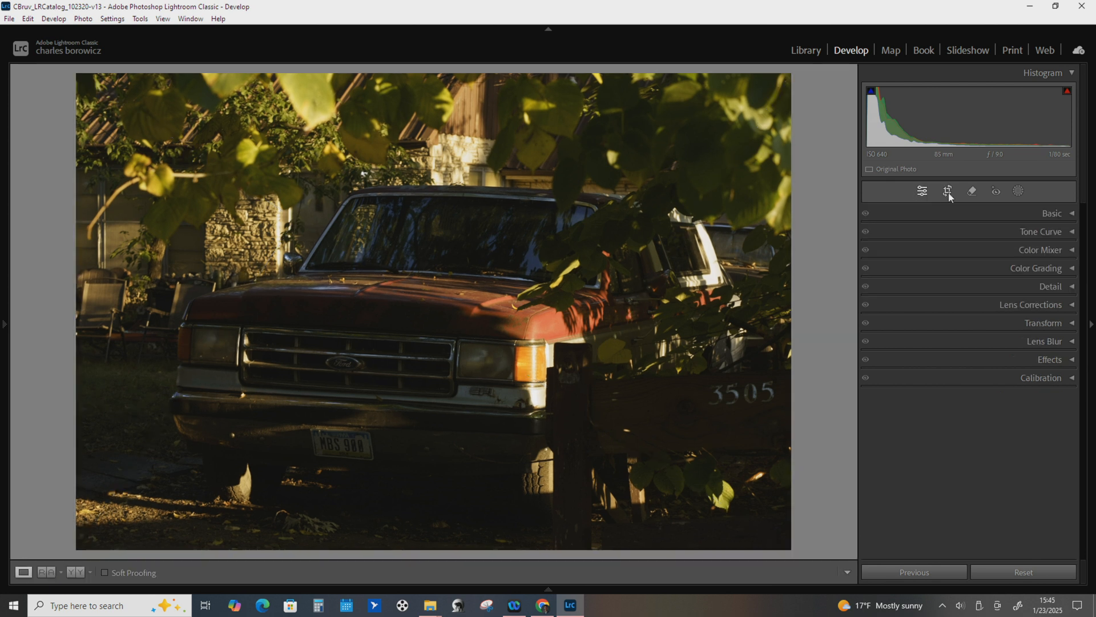
left_click(948, 190)
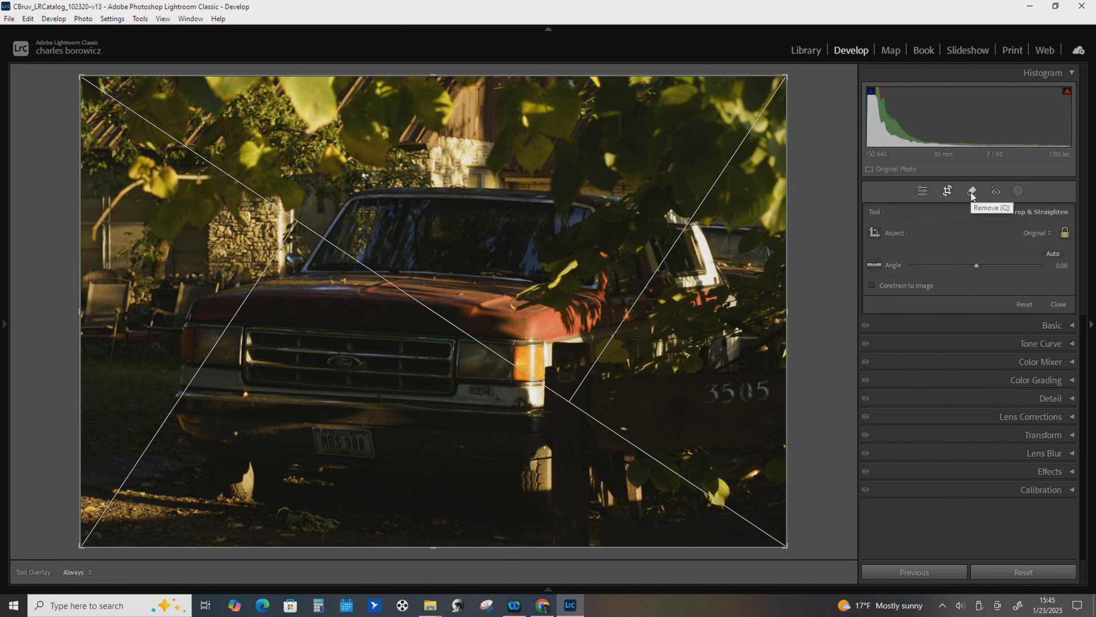
left_click(973, 192)
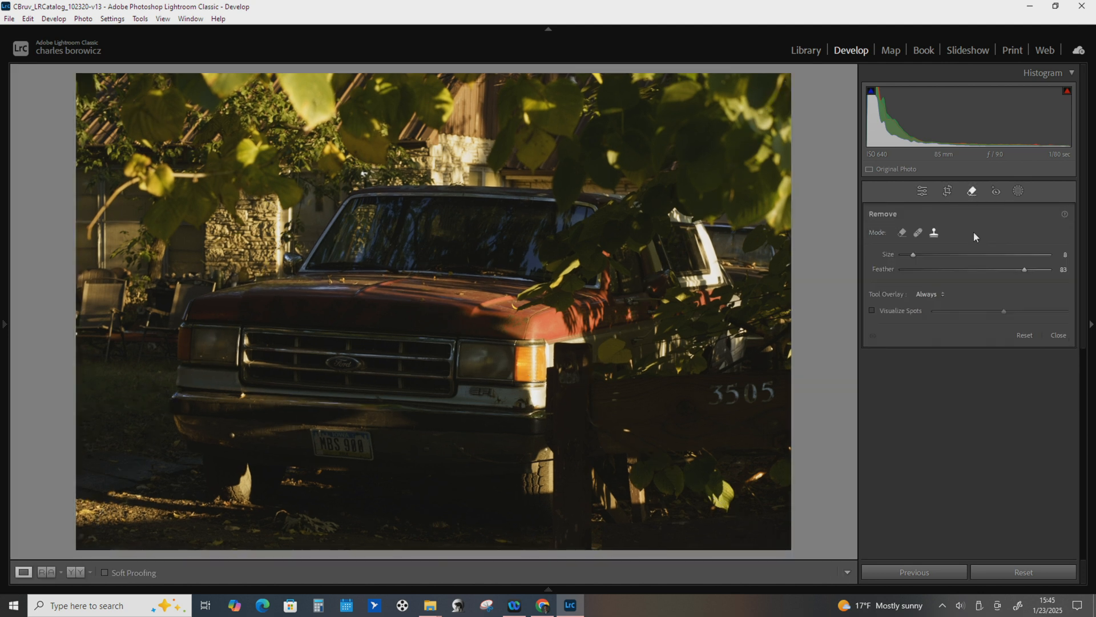
left_click(997, 192)
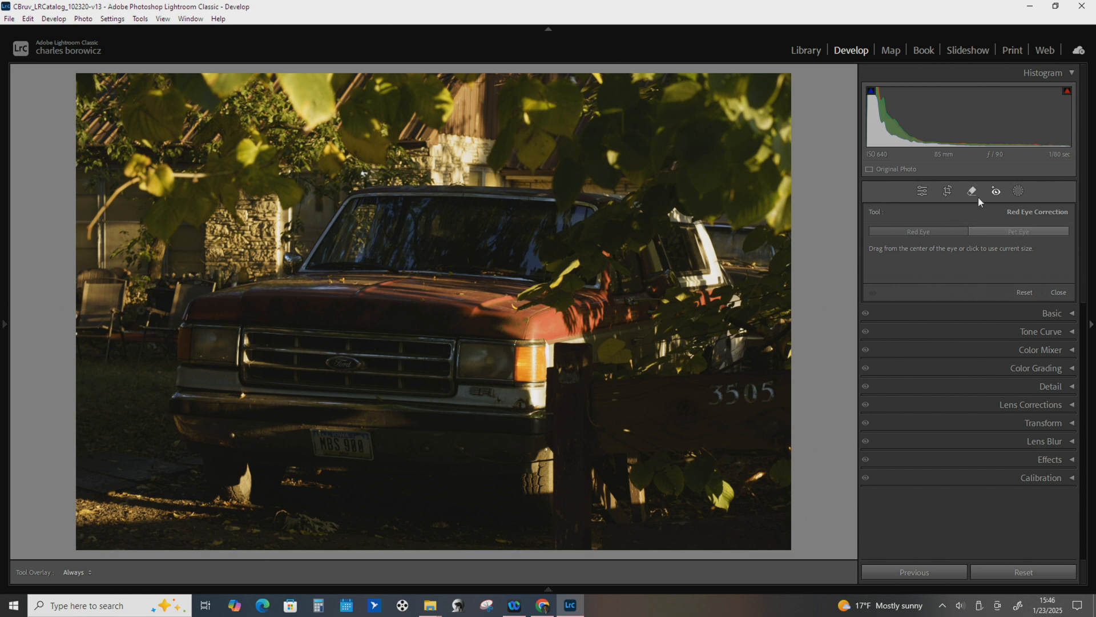
left_click(1018, 192)
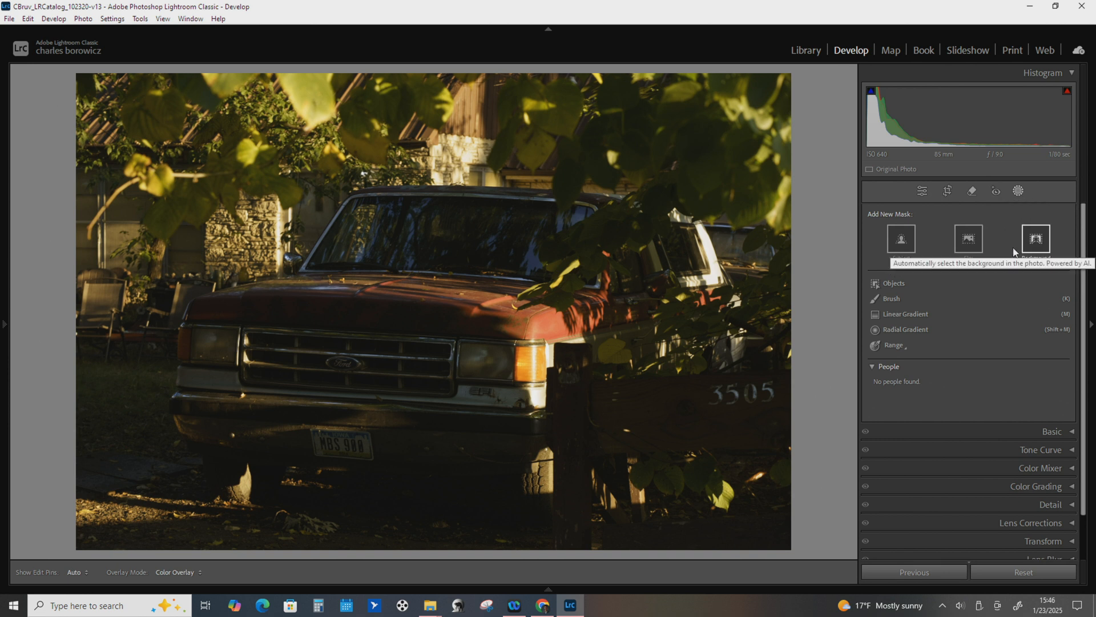
left_click(923, 191)
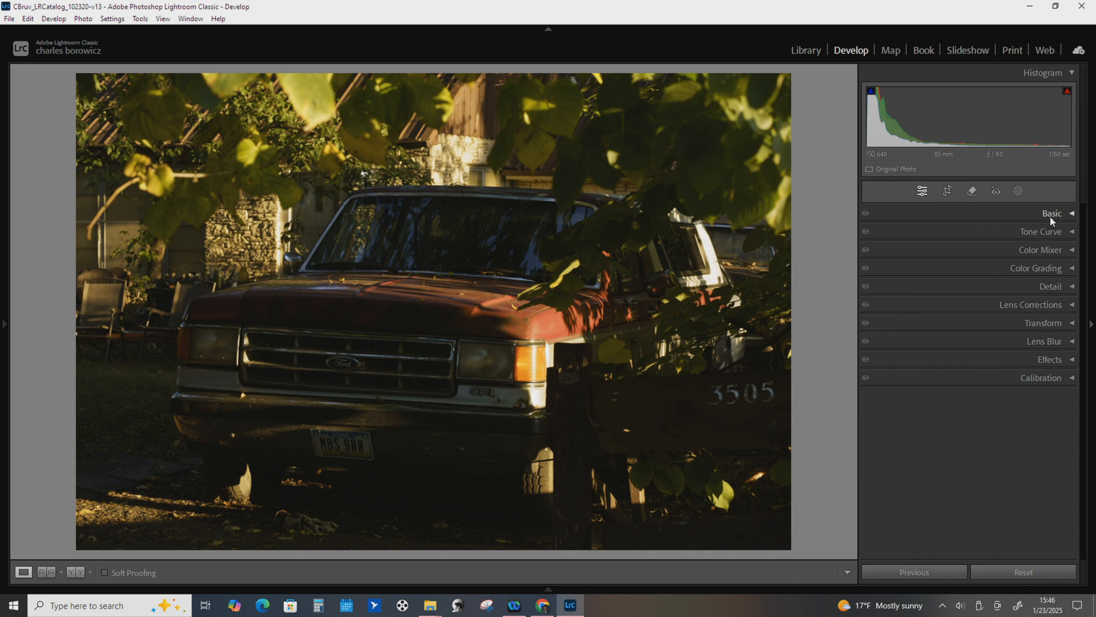
Compare the Adobe Color and Adobe Portrait profiles on the truck photo and set its profile to Adobe Color.
left_click(1070, 215)
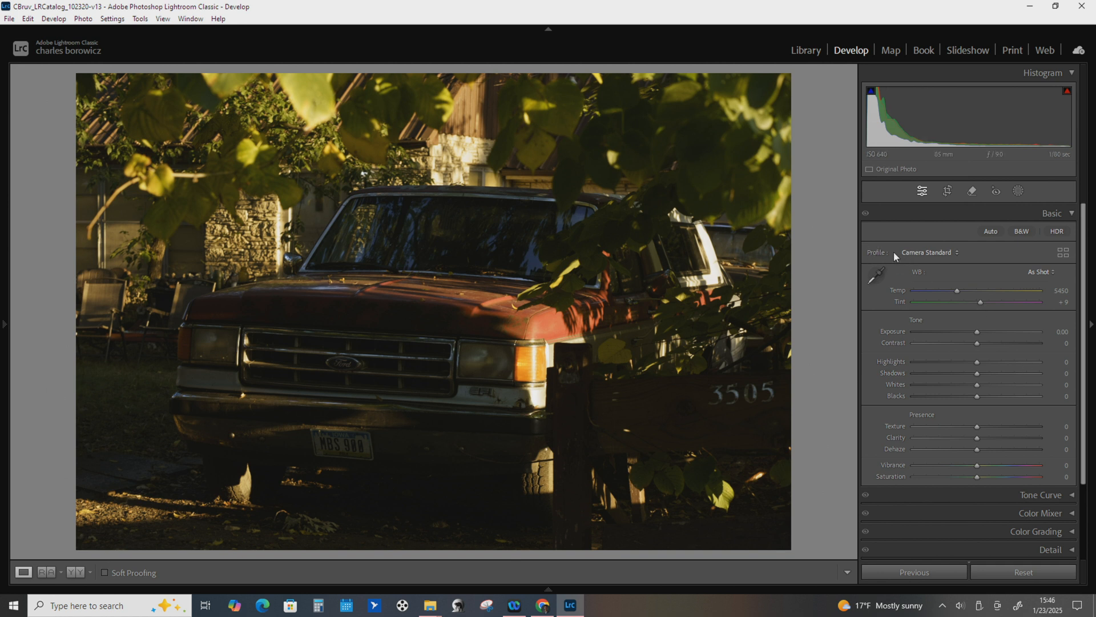
left_click(953, 257)
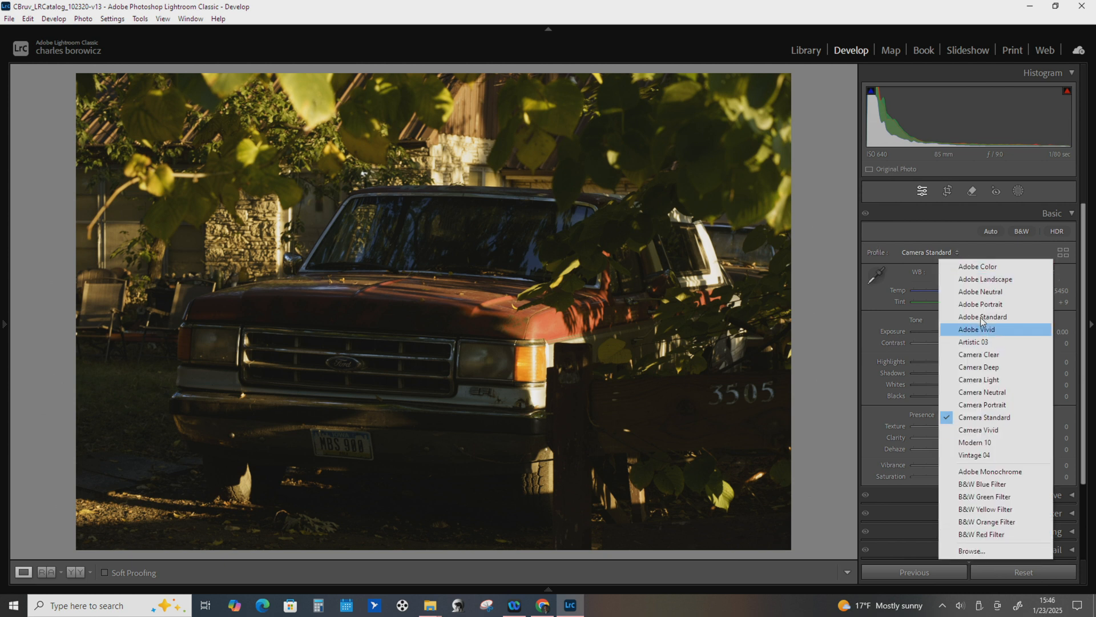
left_click(985, 268)
left_click(934, 255)
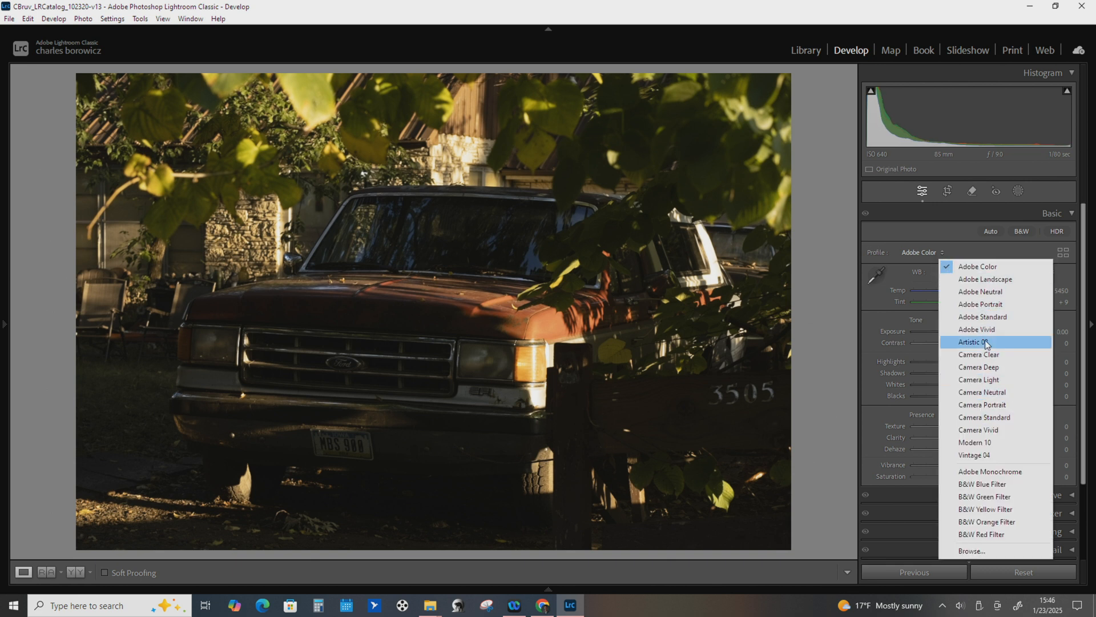
left_click(984, 308)
left_click(950, 249)
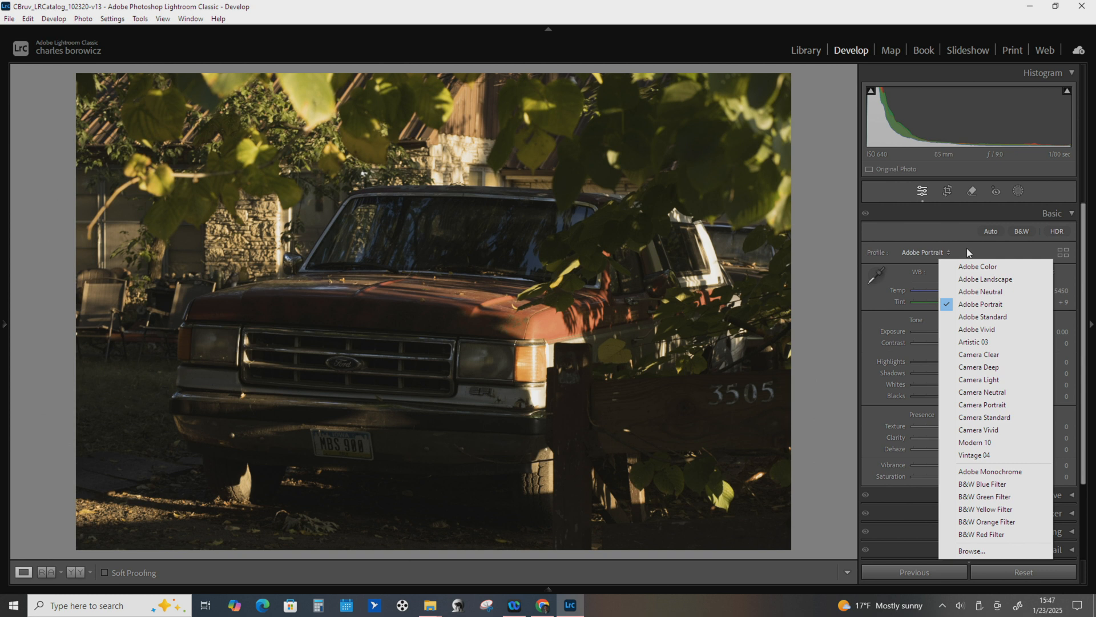
left_click(977, 266)
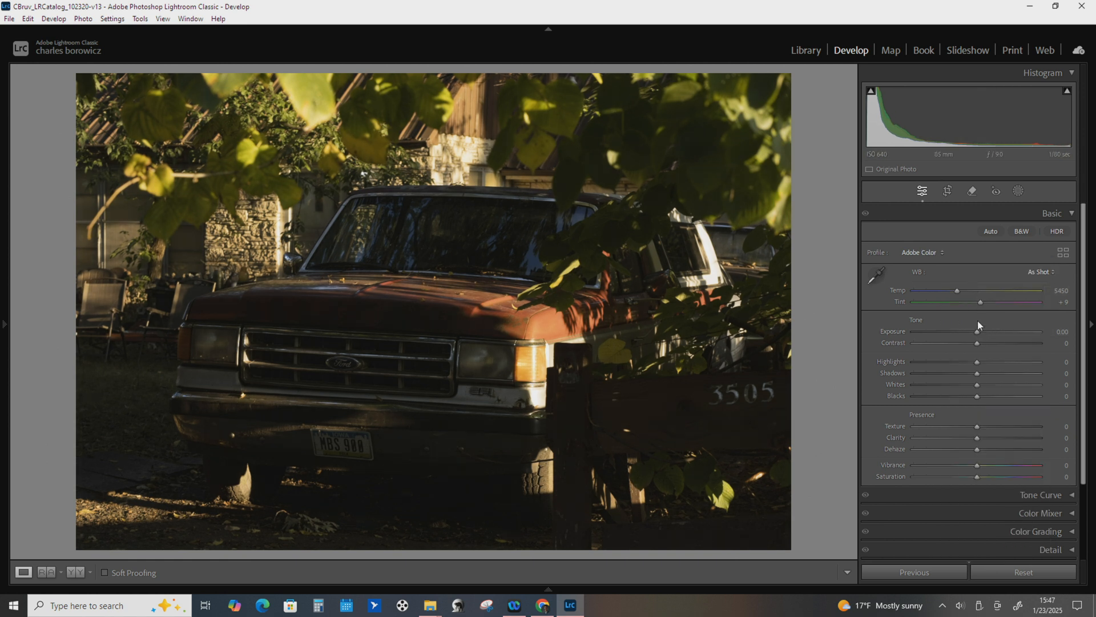
Compare the Adobe Landscape, Adobe Neutral and Adobe Standard profiles on the truck photo and return it to Adobe Color.
left_click(934, 254)
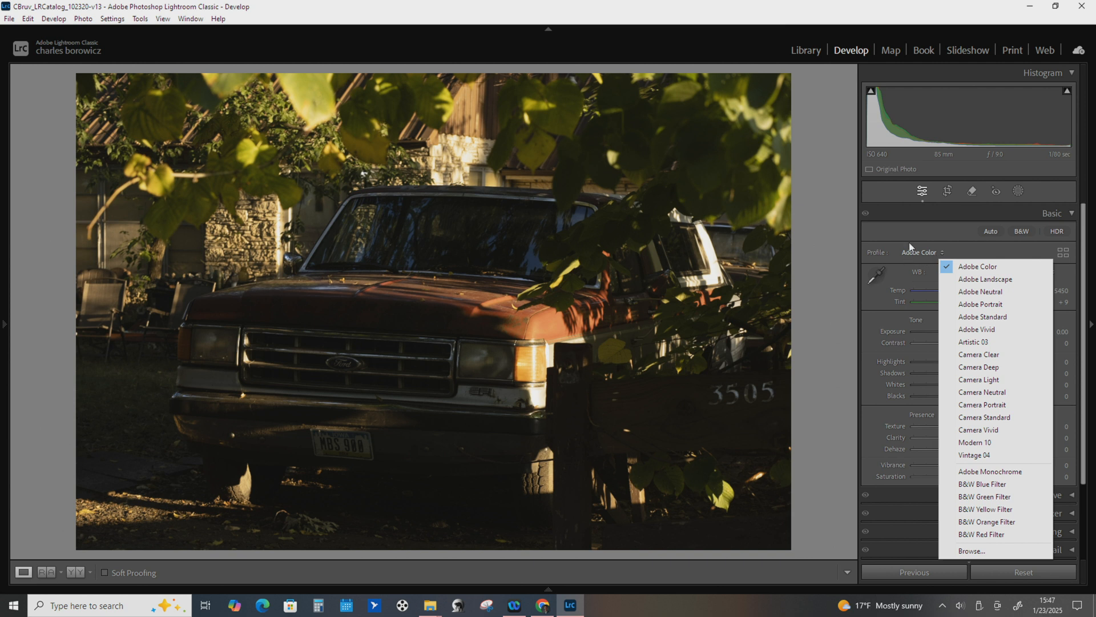
left_click(979, 279)
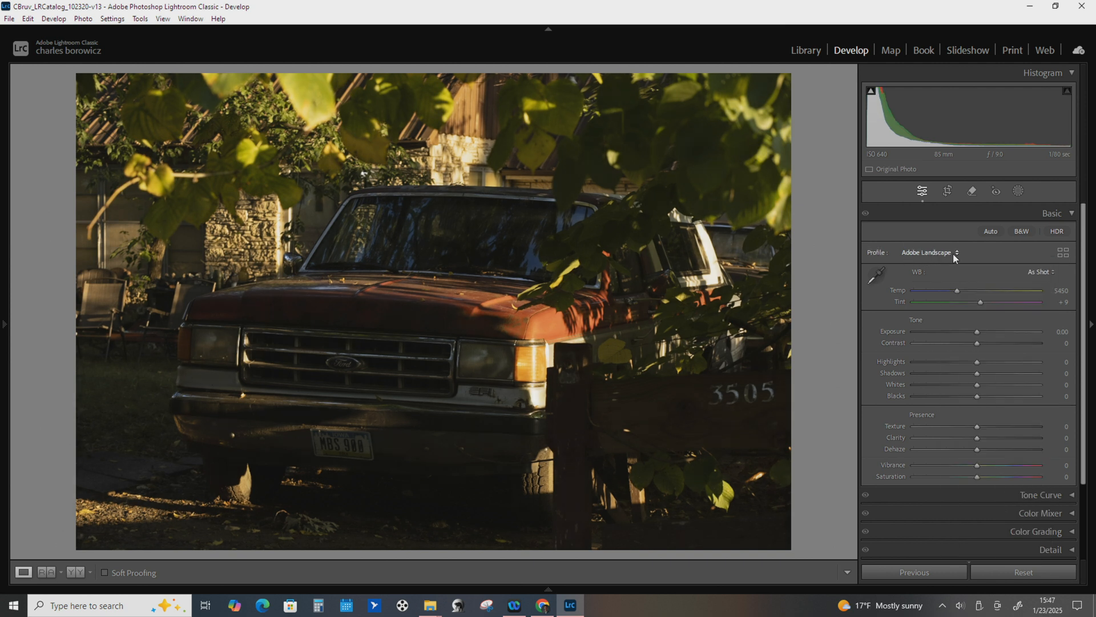
left_click(953, 253)
left_click(982, 302)
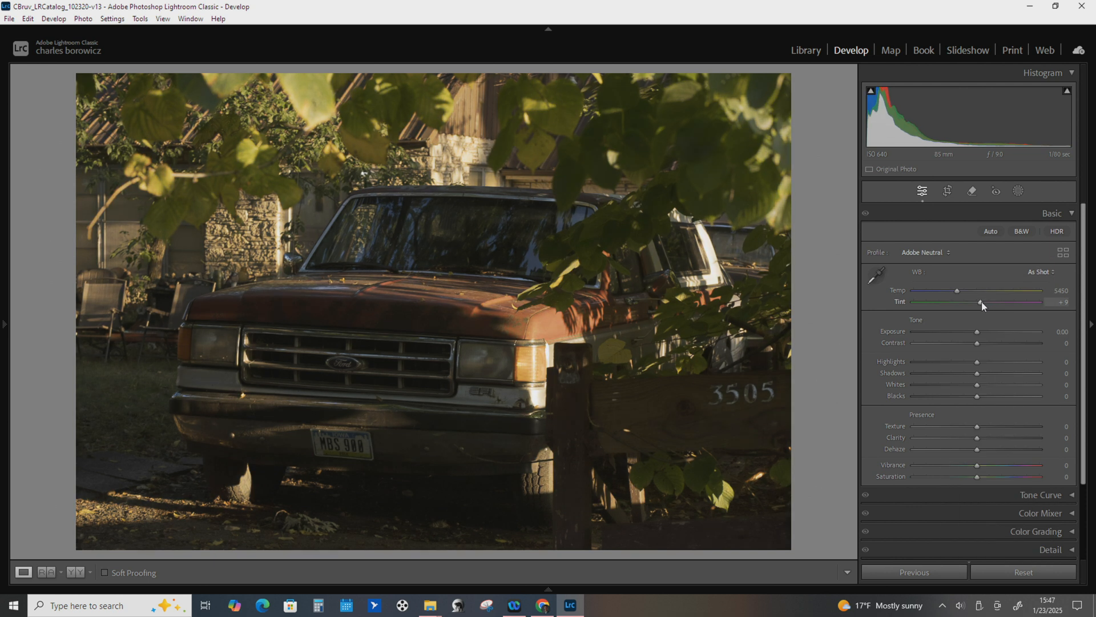
left_click(941, 253)
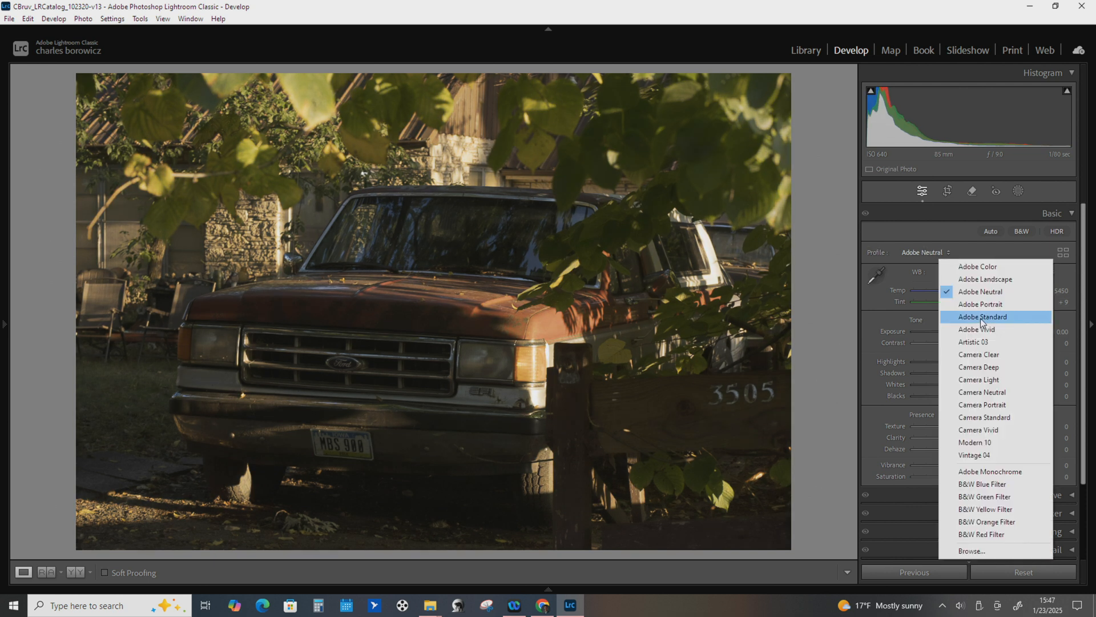
left_click(981, 317)
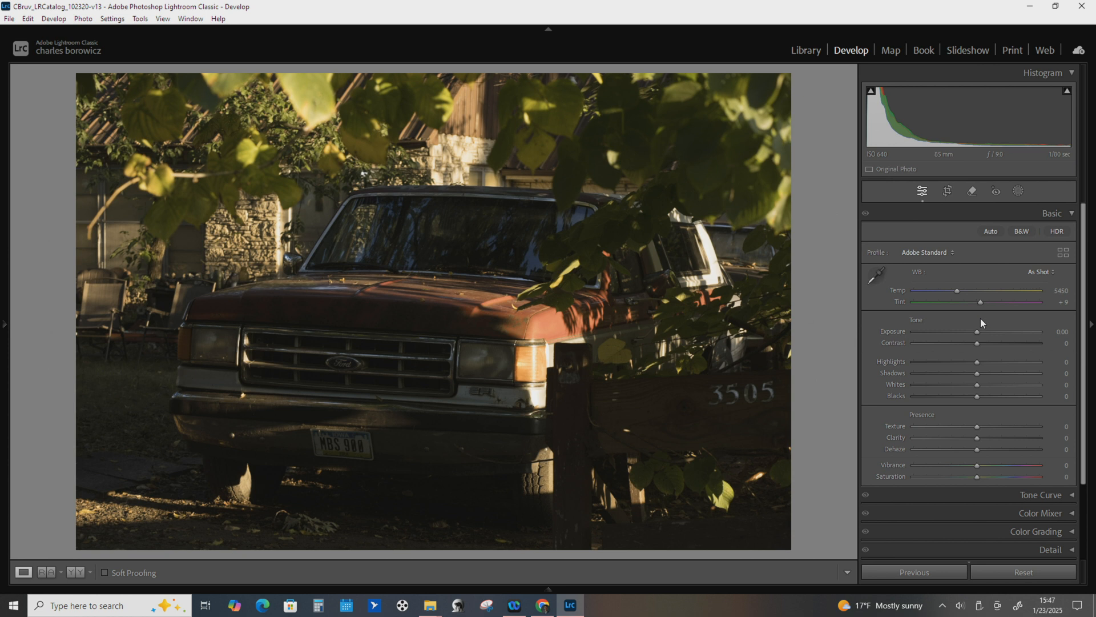
left_click(955, 255)
left_click(971, 267)
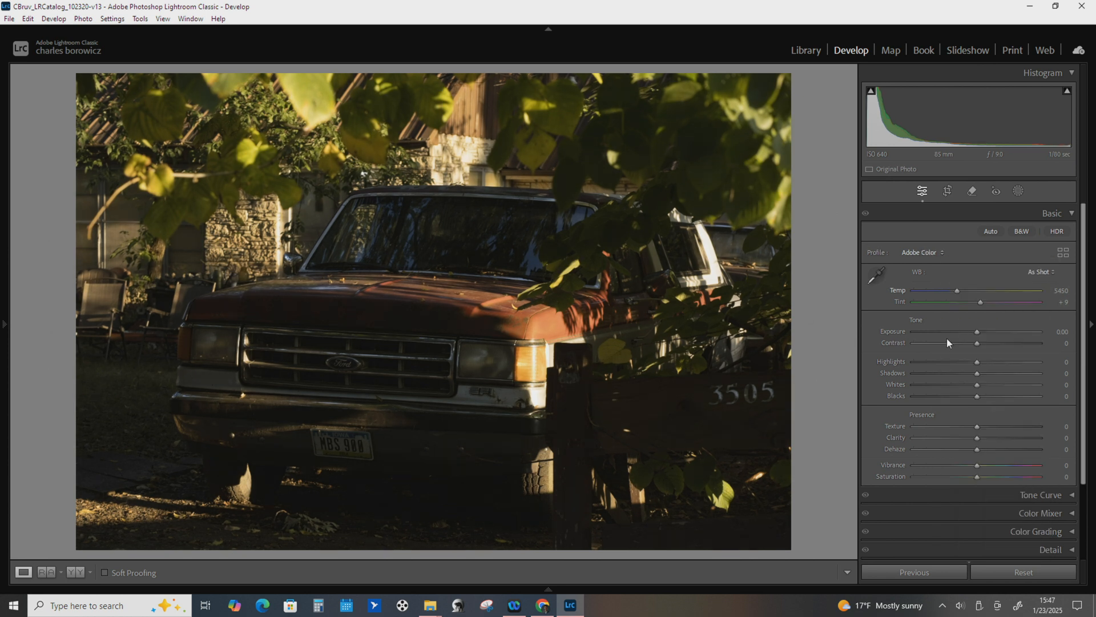
Preview the Camera Deep profile on the truck photo and switch back to the Adobe Color profile.
left_click(932, 251)
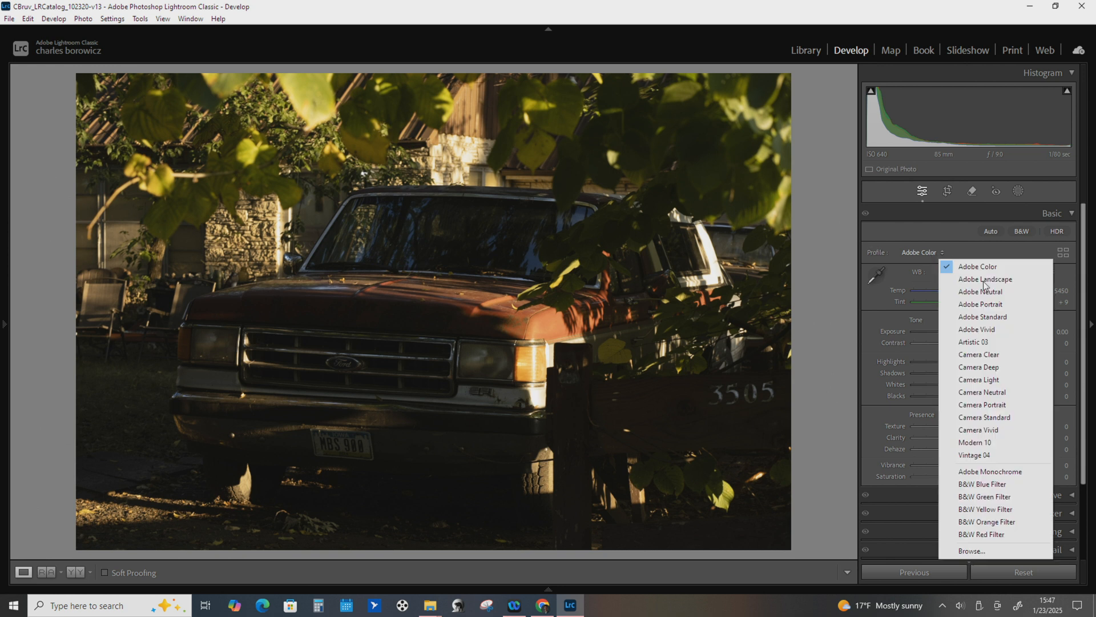
left_click(1004, 370)
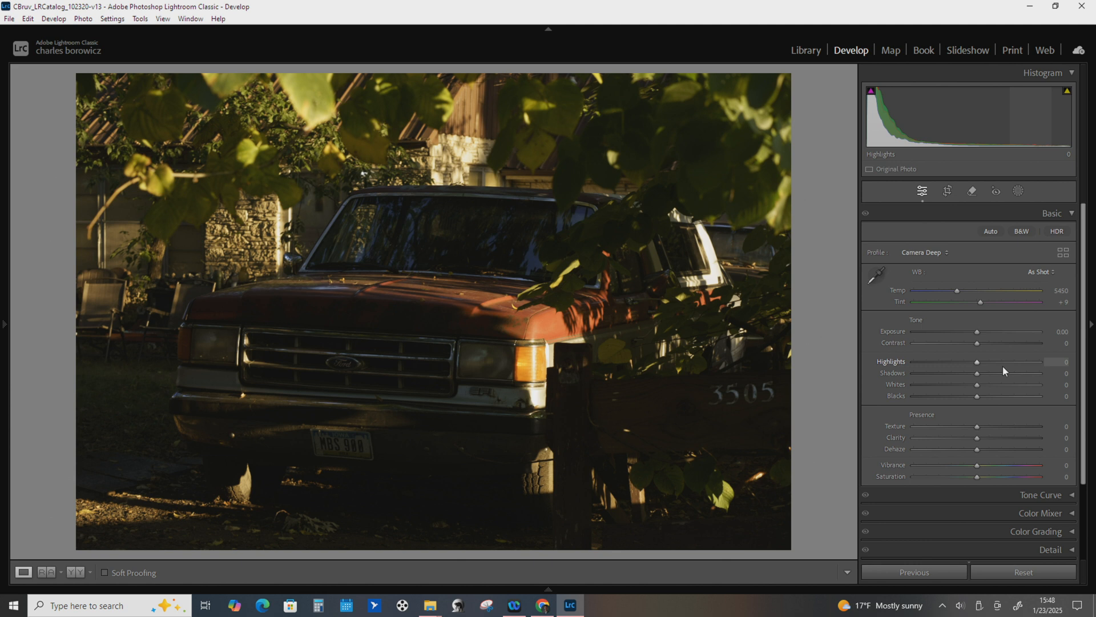
left_click(943, 253)
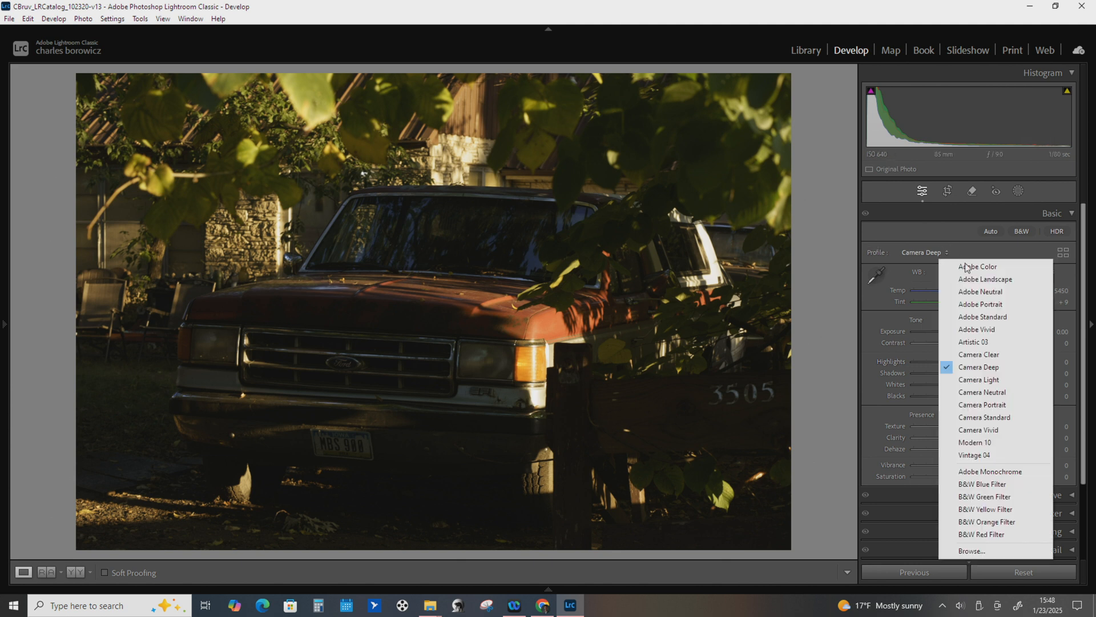
left_click(974, 268)
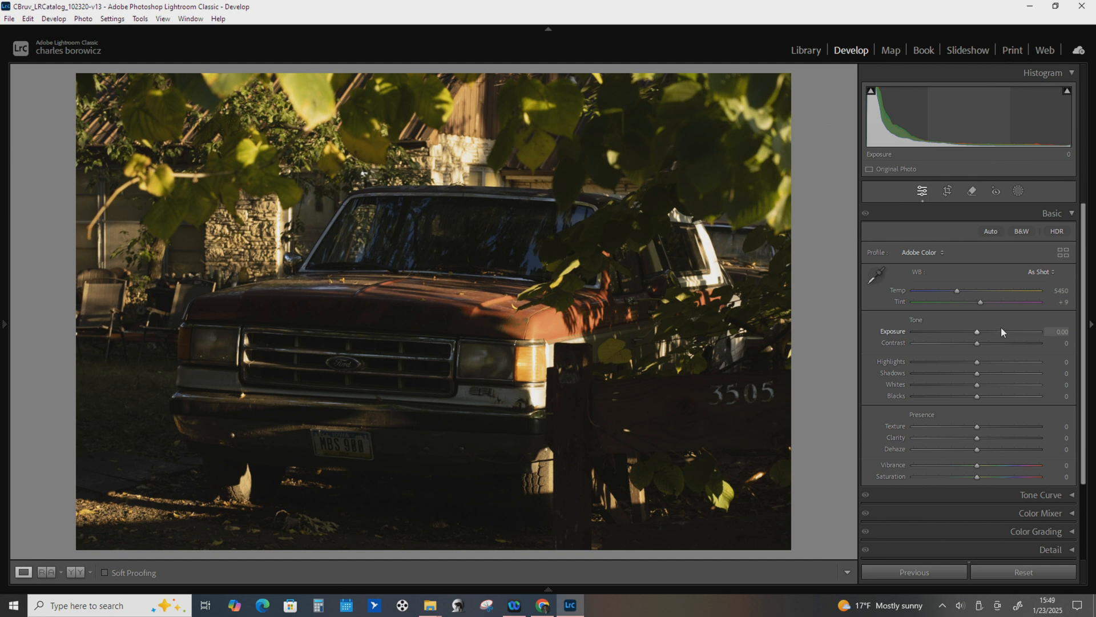
Try darkening the truck photo with Exposure values of −1.74, −1.02, −1.24 and −1.15.
left_click_drag(977, 330, 954, 334)
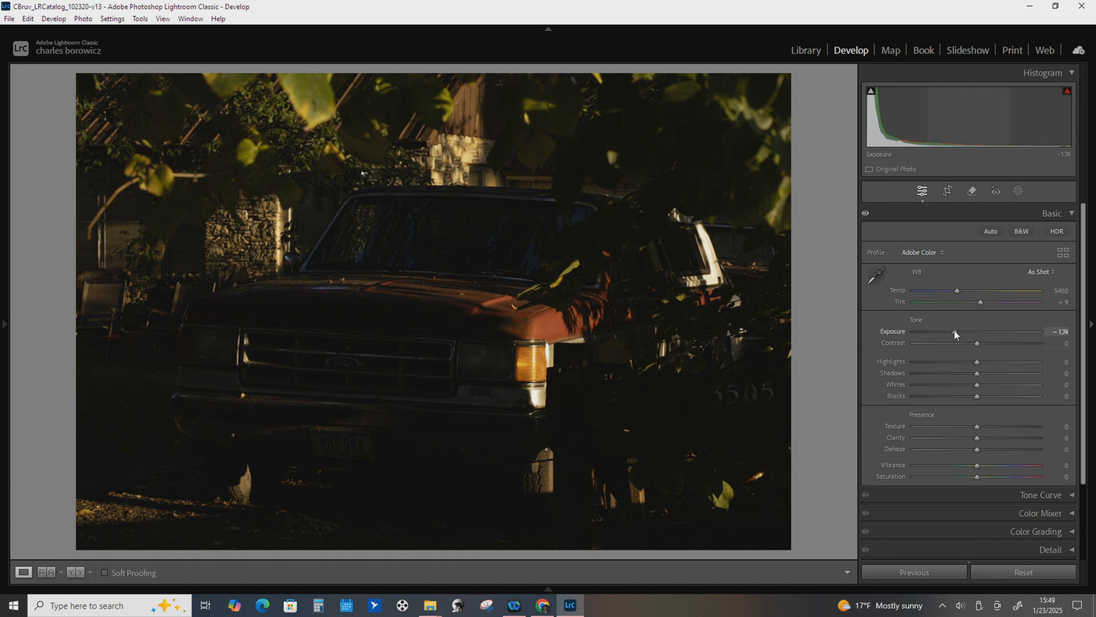
left_click_drag(954, 331, 963, 333)
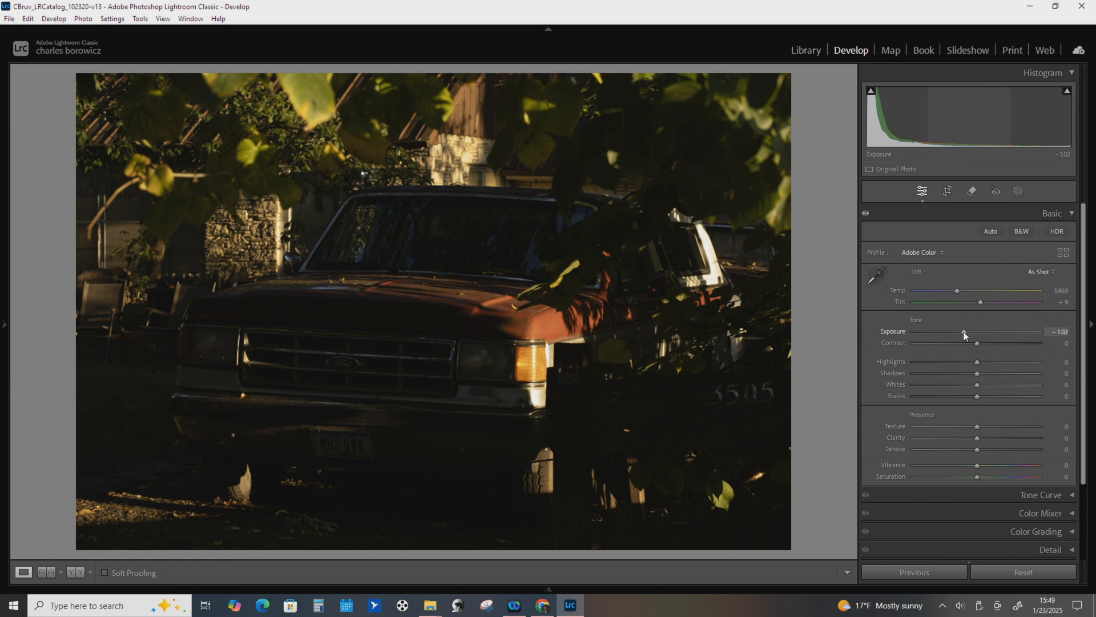
left_click_drag(963, 332, 960, 332)
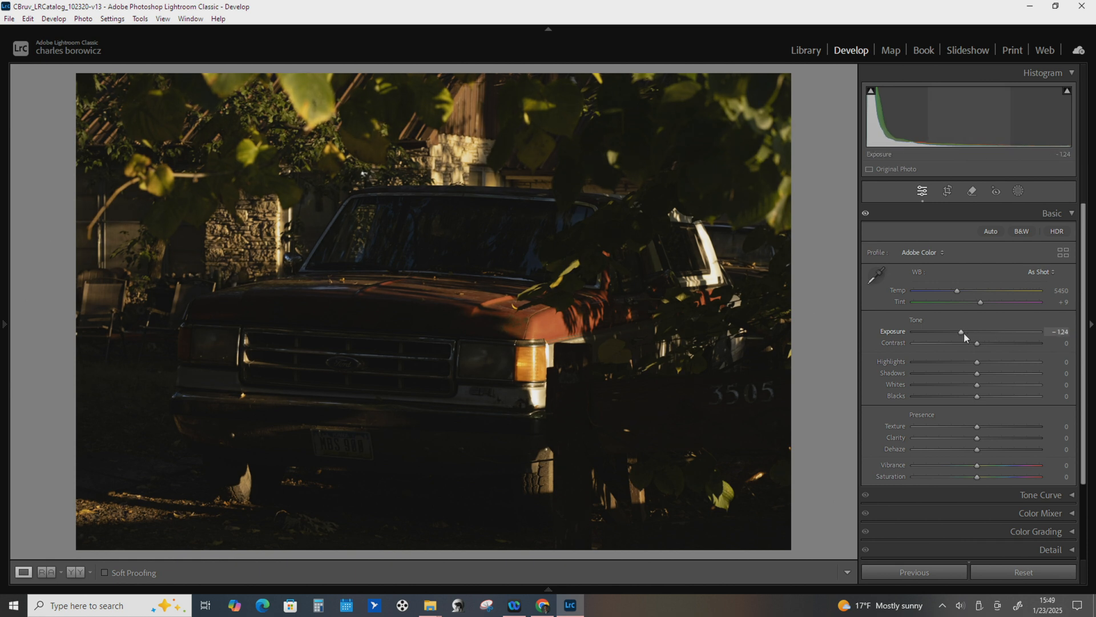
left_click_drag(959, 332, 961, 332)
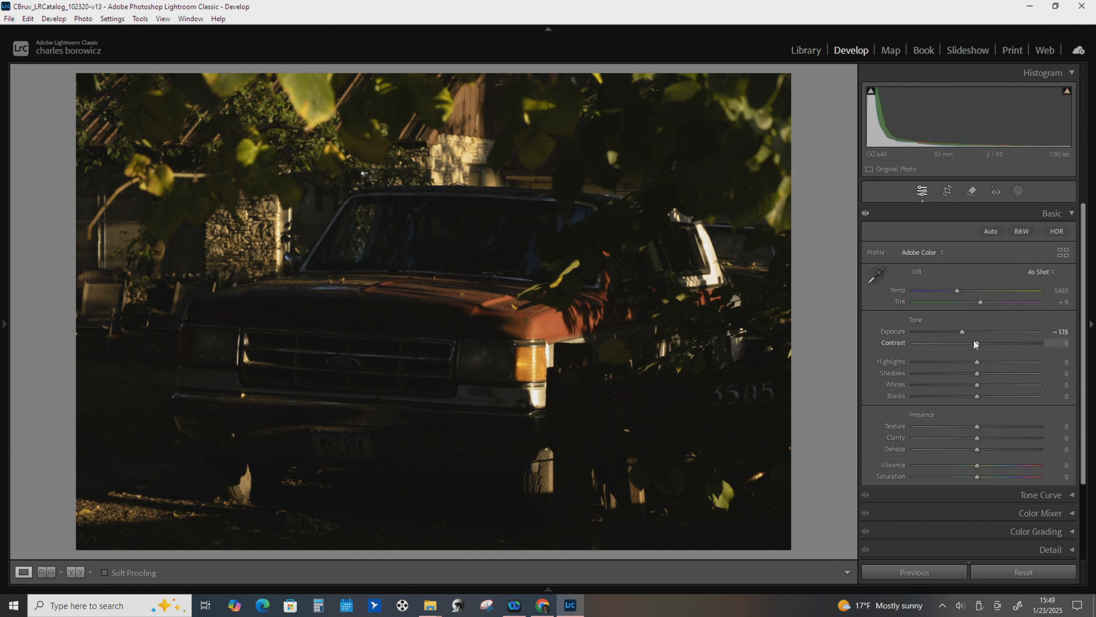
Compare brighter and darker renderings of the truck photo at Exposure +0.93, +3.01, −1.38 and +2.96.
left_click_drag(962, 331, 988, 334)
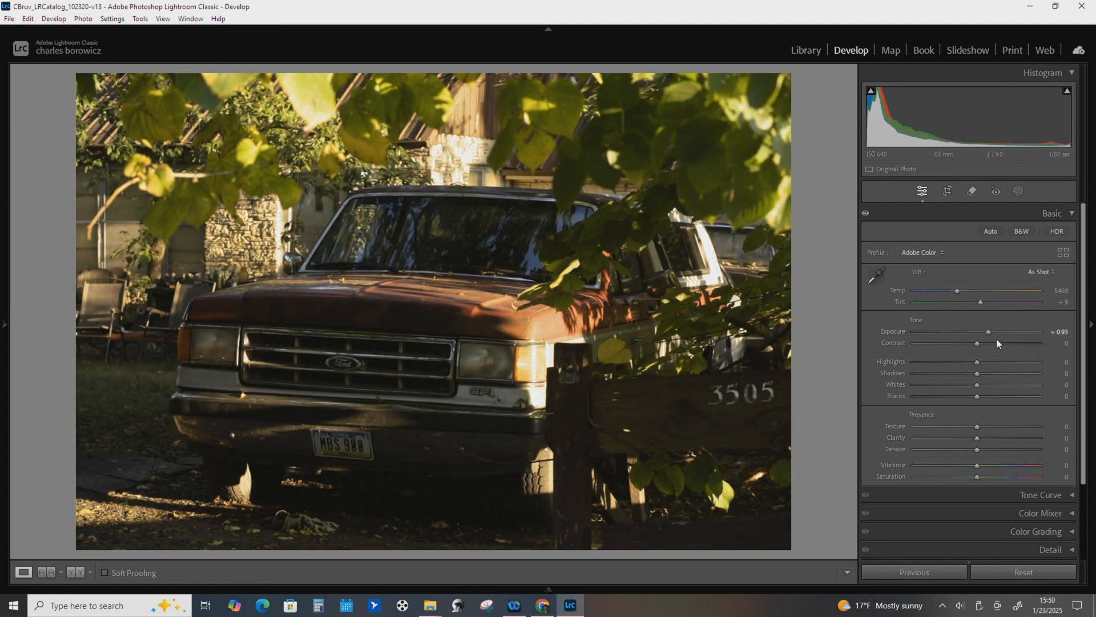
left_click_drag(992, 334, 1017, 338)
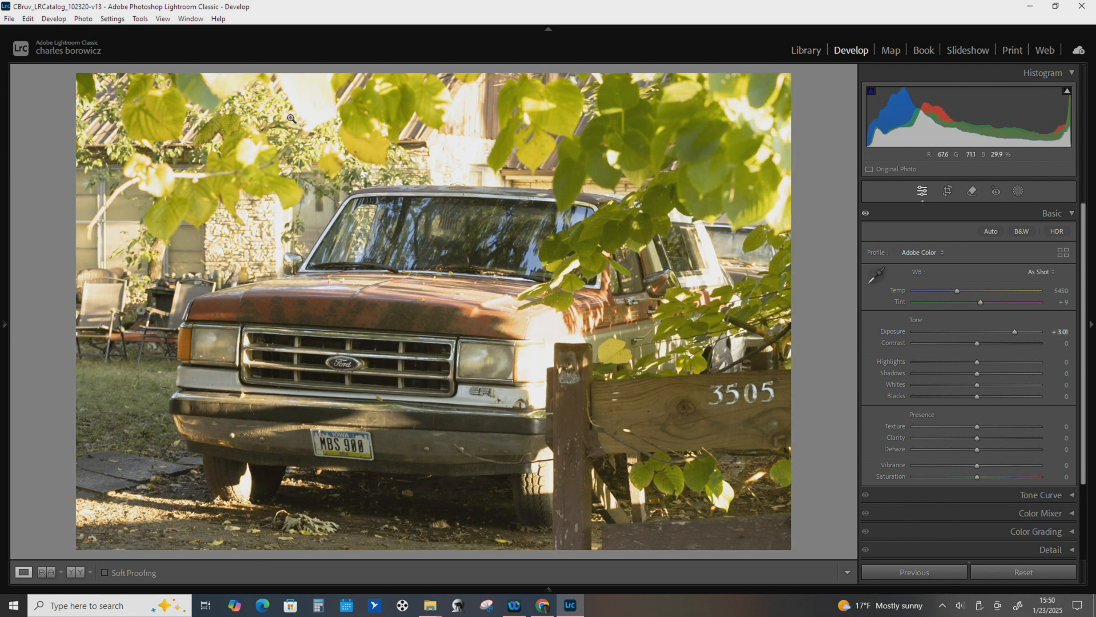
left_click_drag(1019, 331, 959, 335)
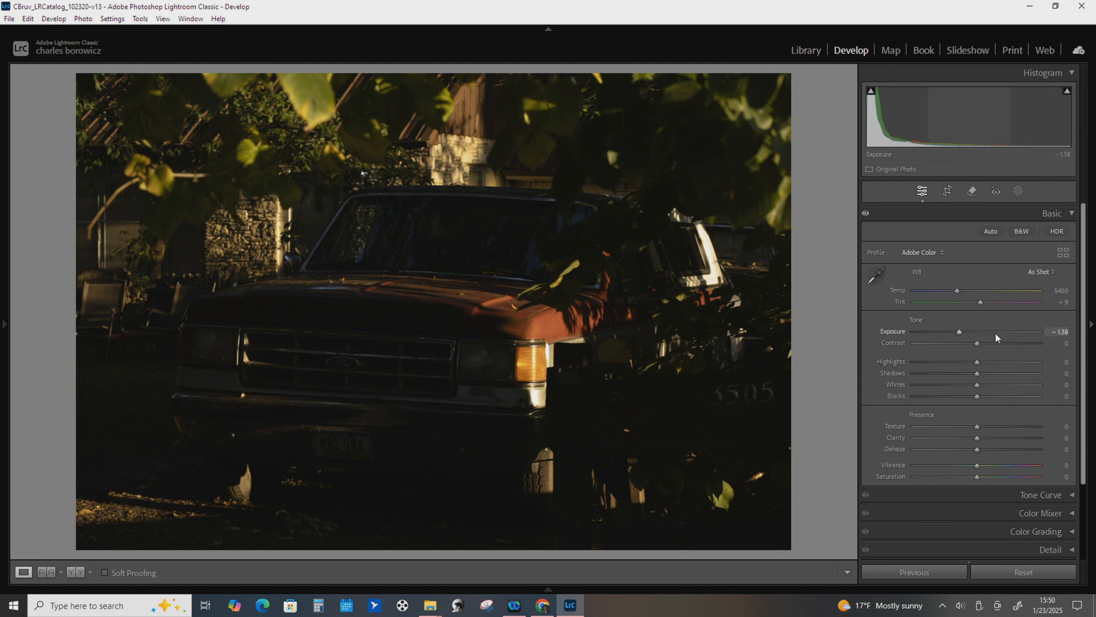
left_click(1014, 332)
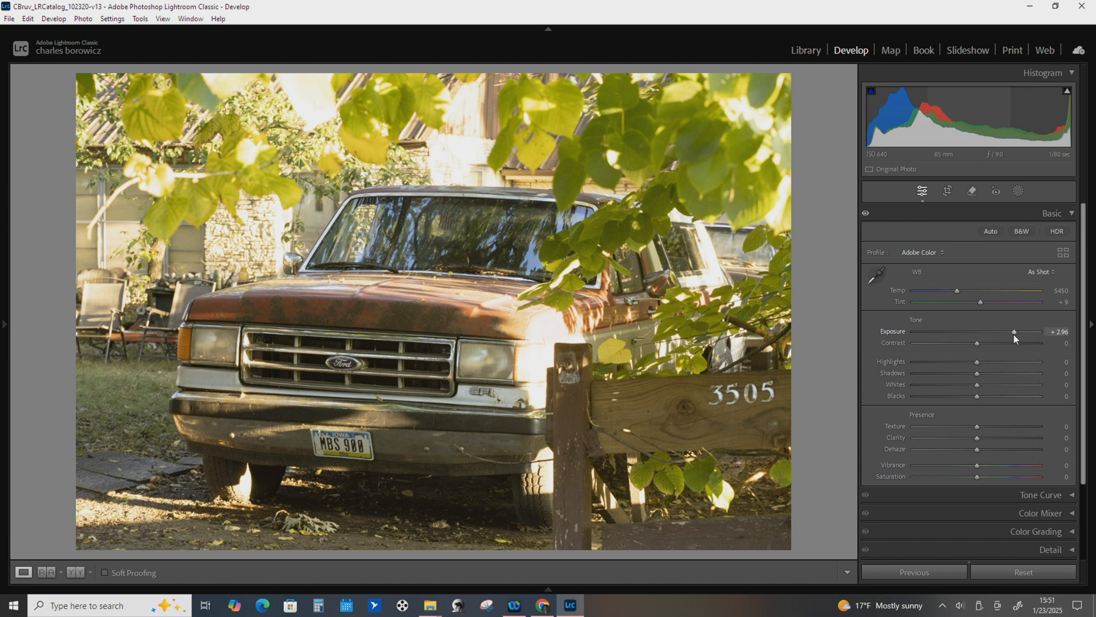
Test Exposure at −0.52, +1.88 and +4.77 on the truck photo, then bring it down to −0.11.
left_click_drag(1013, 332, 970, 341)
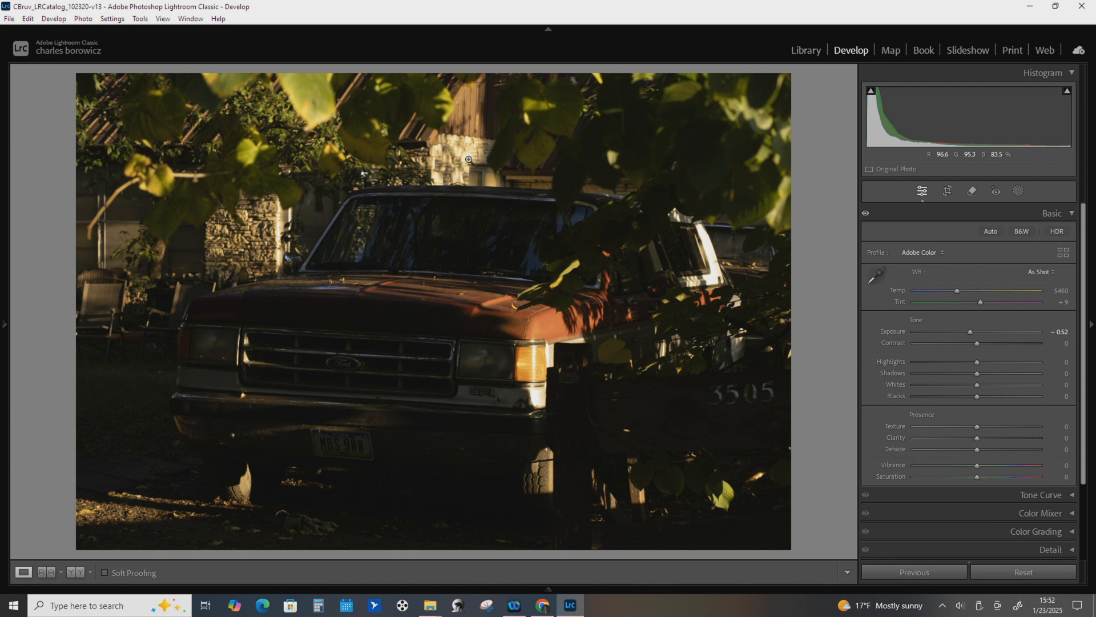
left_click(999, 331)
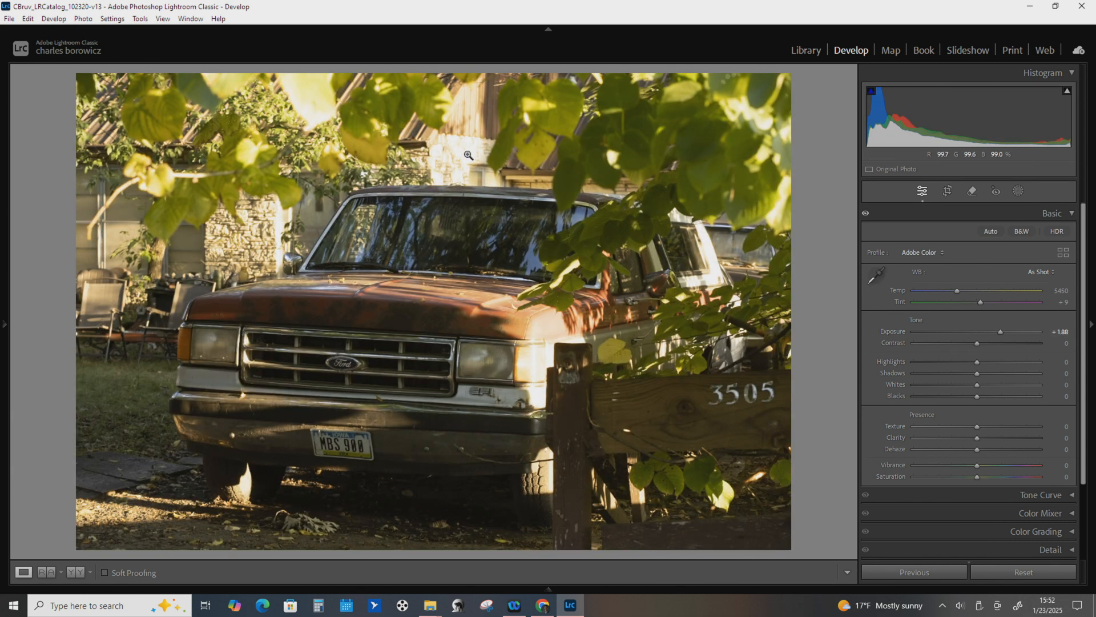
left_click(1037, 331)
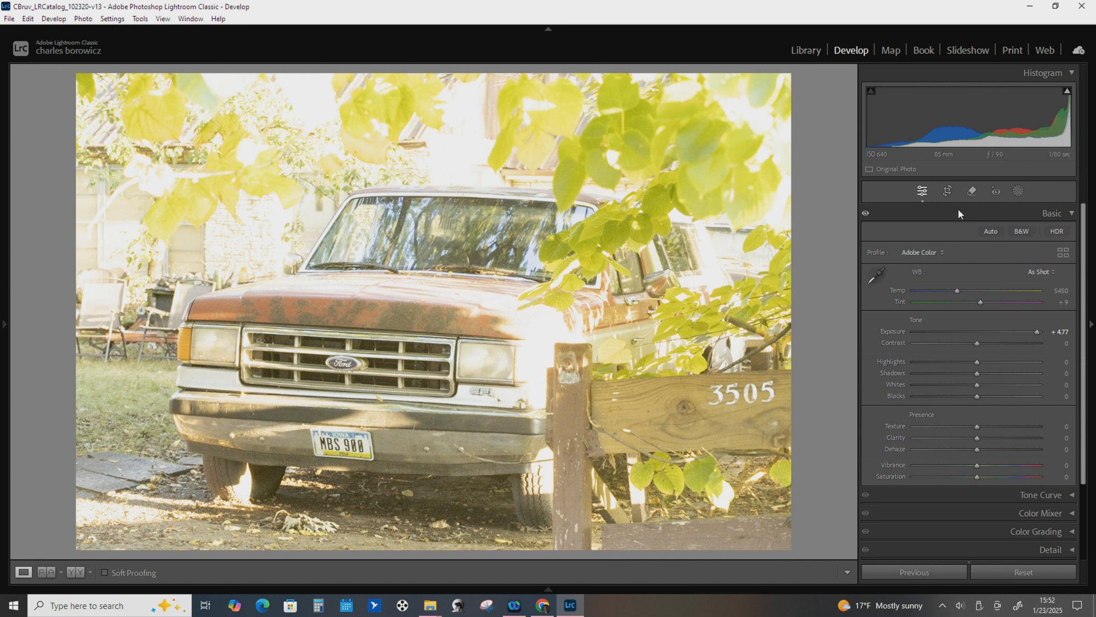
left_click(971, 335)
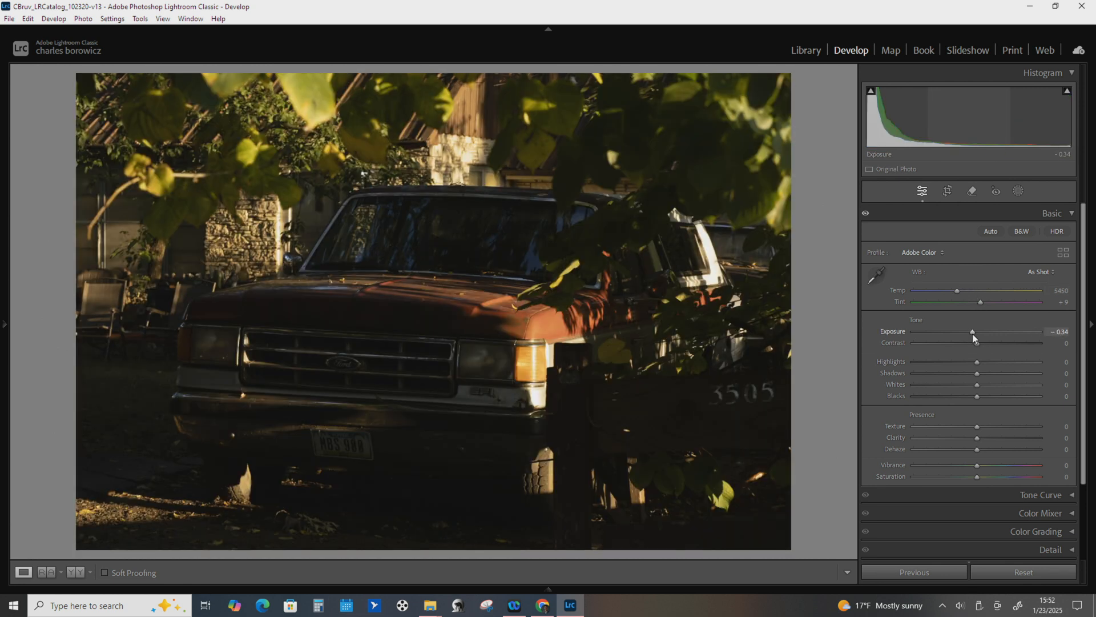
left_click_drag(974, 331, 975, 332)
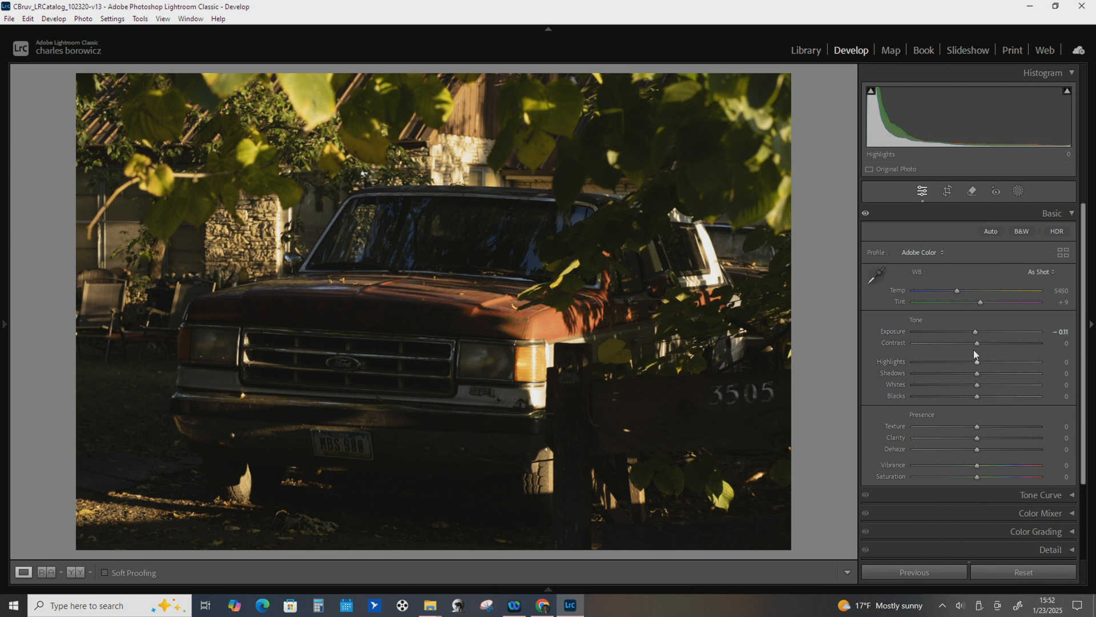
Recover the truck photo's bright areas with Highlights at −75 and brighten the image with Exposure at +1.56.
left_click_drag(977, 363, 909, 362)
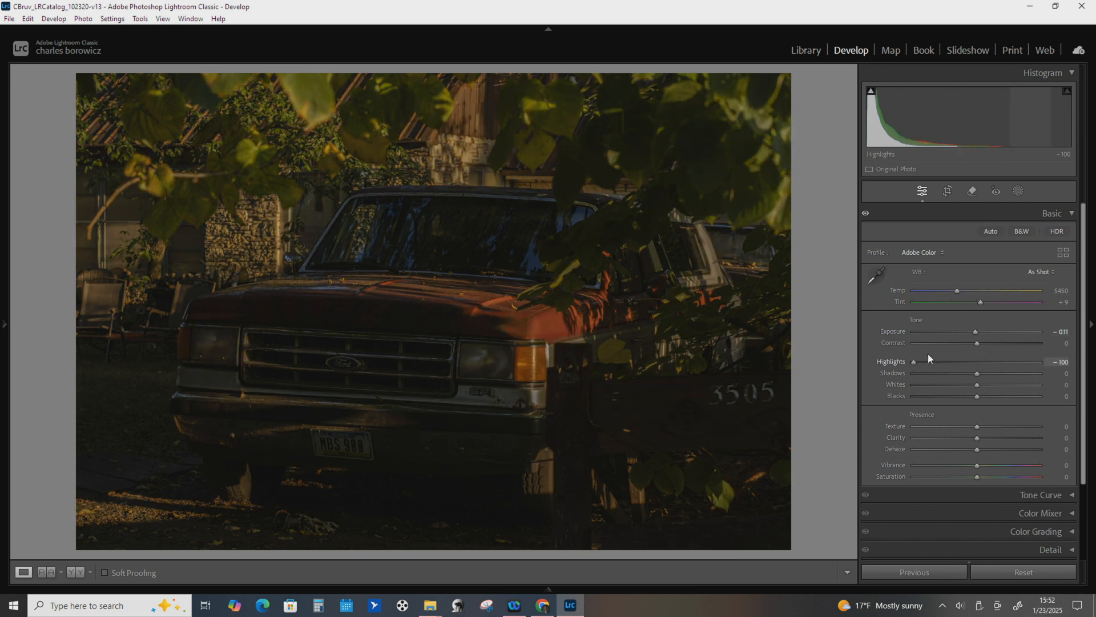
left_click_drag(975, 334, 996, 335)
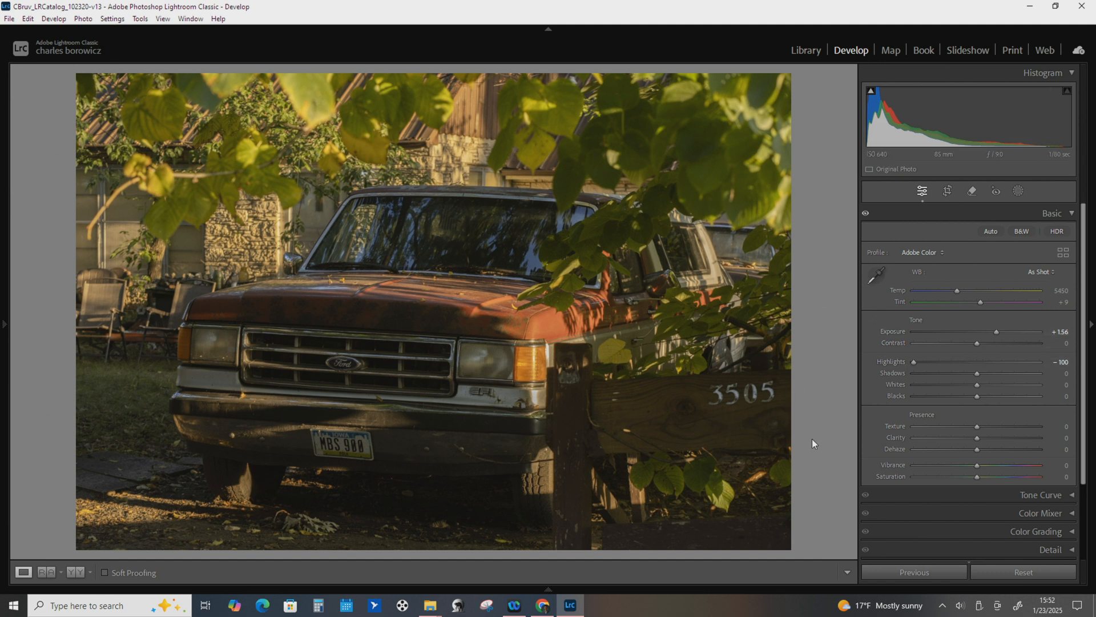
mouse_move(913, 363)
left_mouse_down()
mouse_move(968, 367)
mouse_move(930, 370)
left_mouse_up()
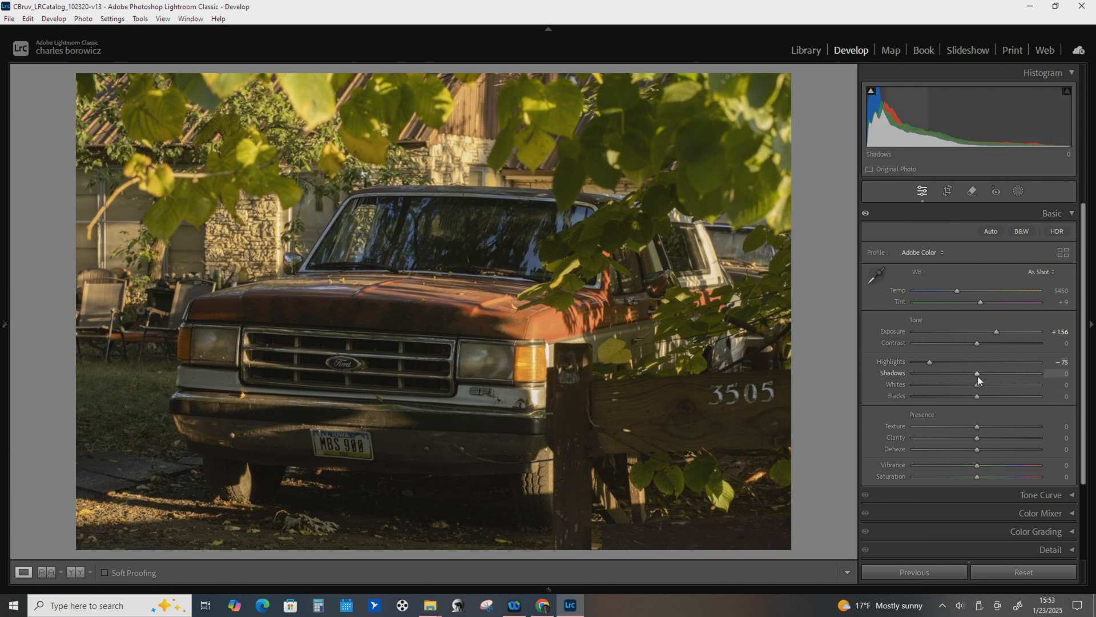
Set the truck photo's Shadows to +26, Whites to −56 and Blacks to +8.
mouse_move(978, 374)
left_mouse_down()
mouse_move(955, 371)
mouse_move(1036, 371)
mouse_move(951, 373)
mouse_move(992, 377)
left_mouse_up()
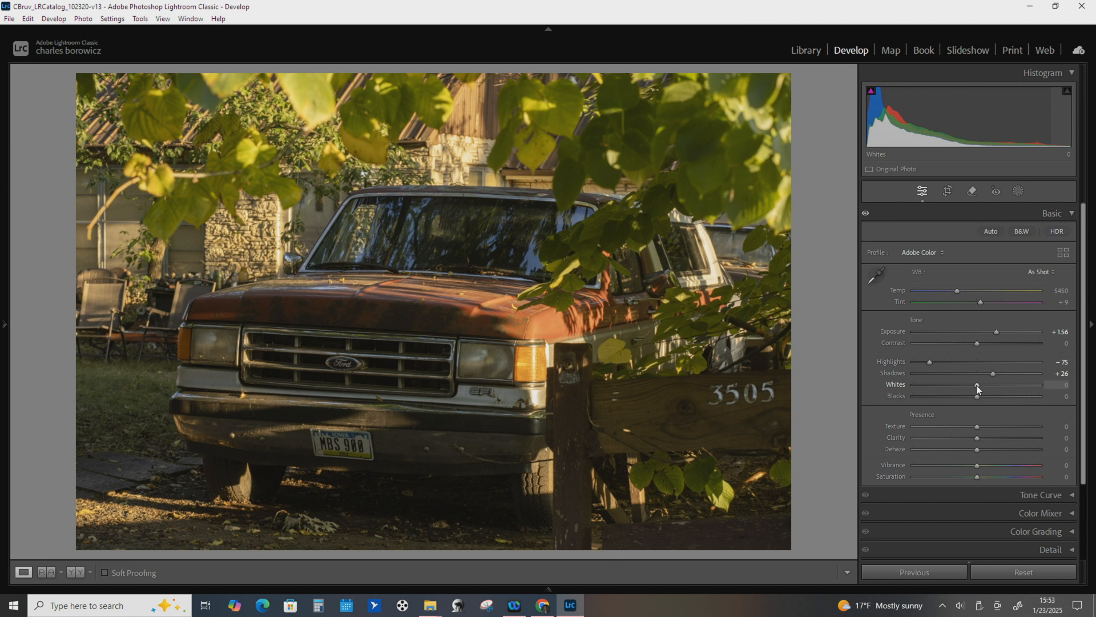
mouse_move(976, 385)
left_mouse_down()
mouse_move(930, 385)
mouse_move(993, 396)
mouse_move(964, 397)
mouse_move(976, 396)
left_mouse_up()
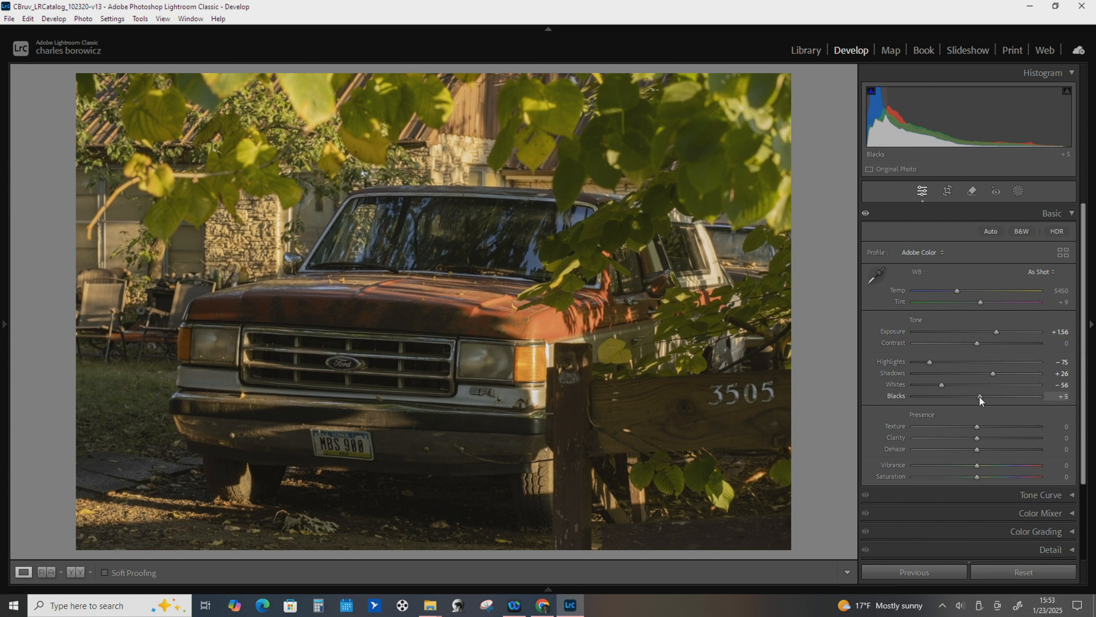
left_click_drag(981, 396, 982, 397)
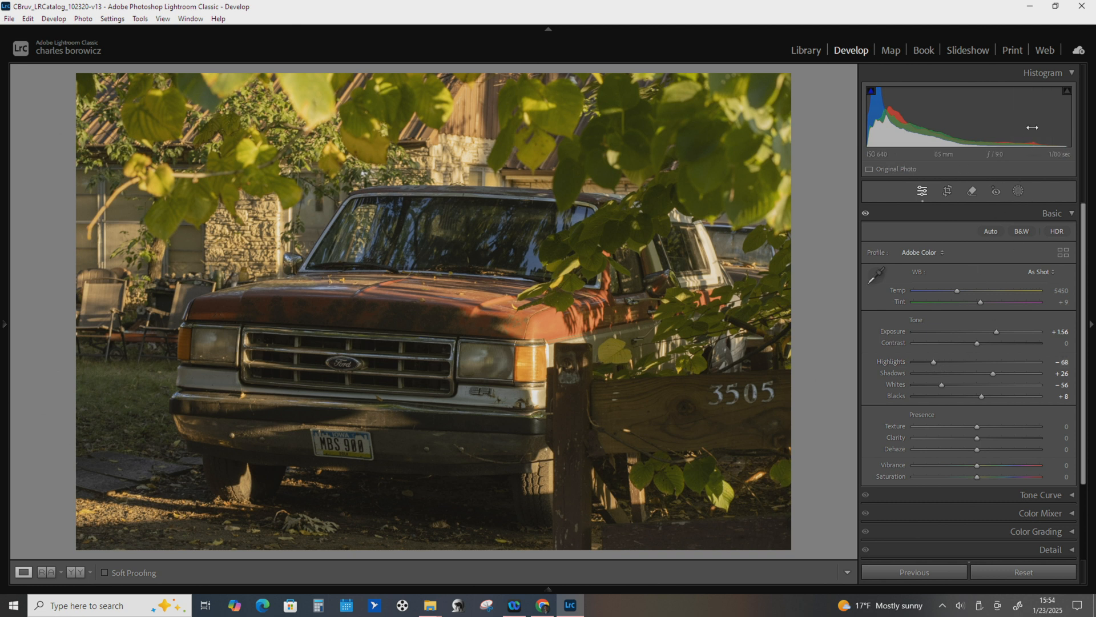
Fine-tune Whites to −54, and adjust the tonal regions directly on the histogram to Shadows +47 and Highlights −75.
left_click_drag(994, 375, 996, 375)
left_click_drag(943, 385, 945, 384)
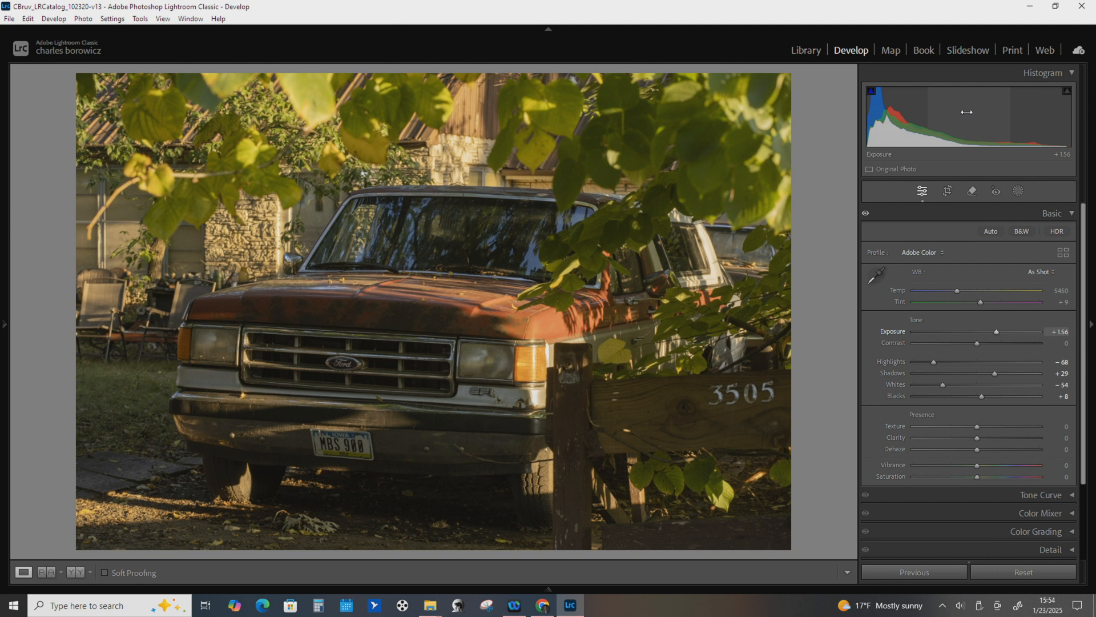
mouse_move(970, 118)
left_mouse_down()
mouse_move(991, 119)
mouse_move(966, 113)
left_mouse_up()
left_click_drag(903, 131, 911, 129)
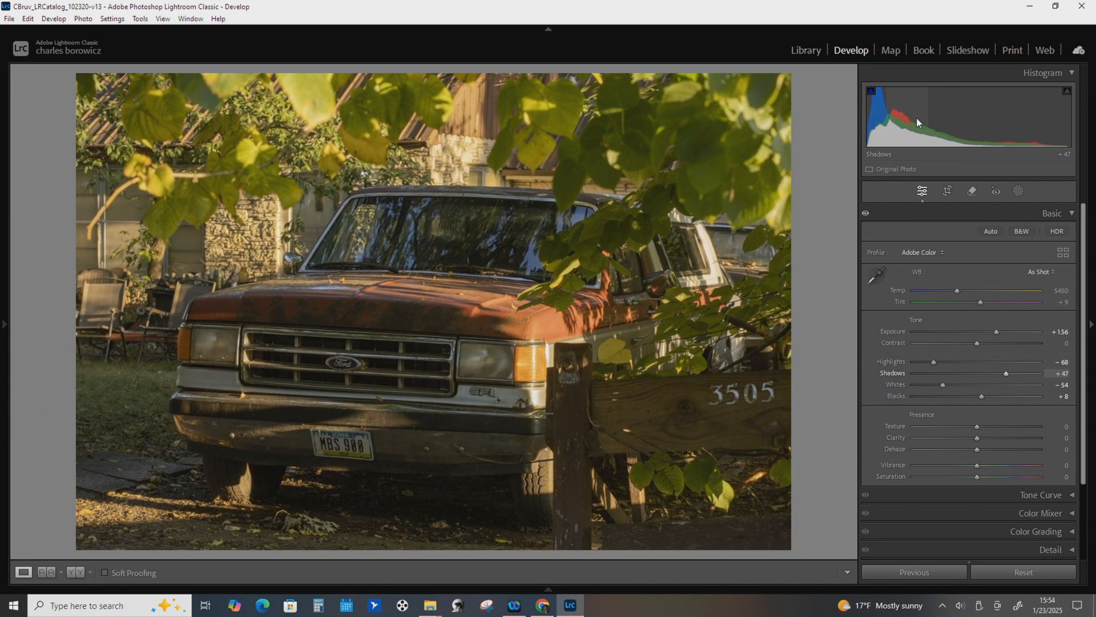
left_click_drag(1042, 116, 1034, 115)
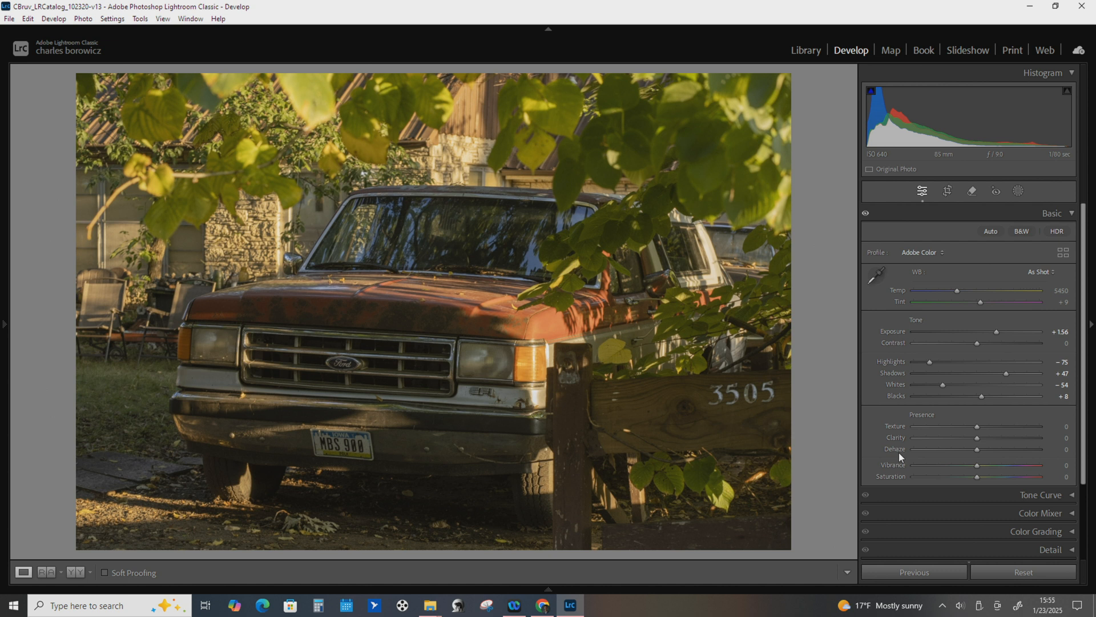
Zoom in on the truck's headlight and test Texture at +100, −100 and +26, resetting it to 0 at the end.
left_click(471, 338)
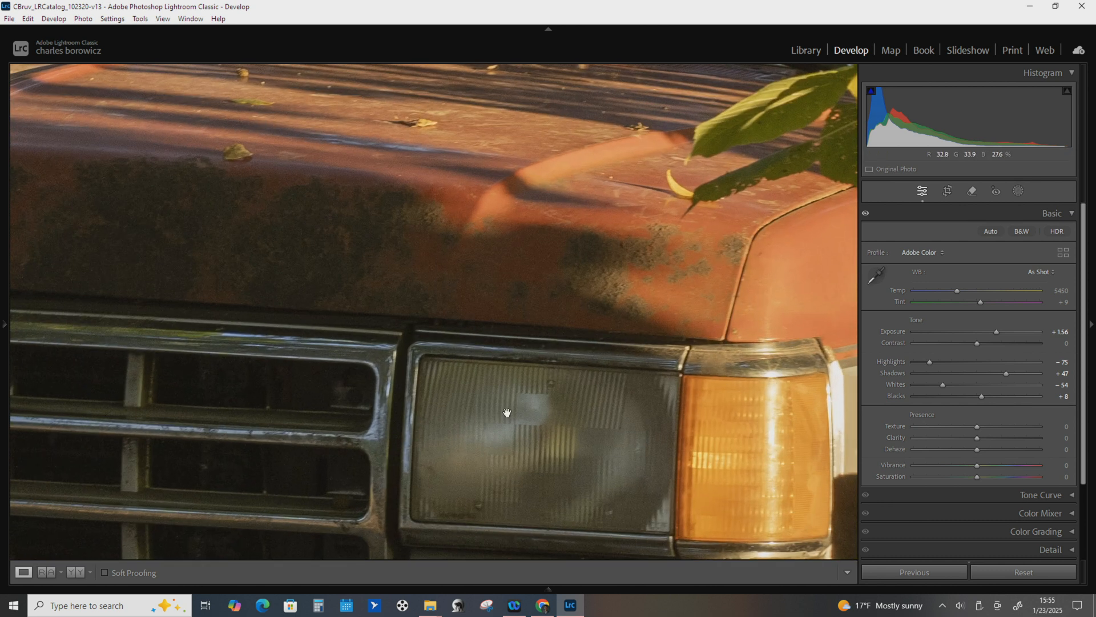
left_click_drag(507, 413, 523, 349)
mouse_move(5, 289)
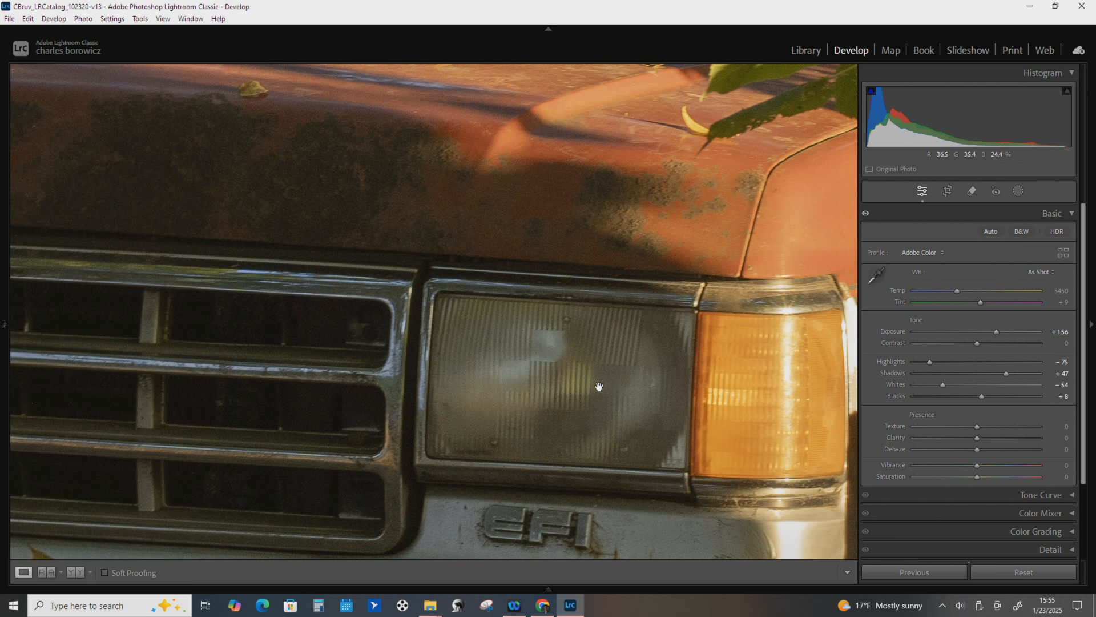
left_click_drag(680, 379, 514, 234)
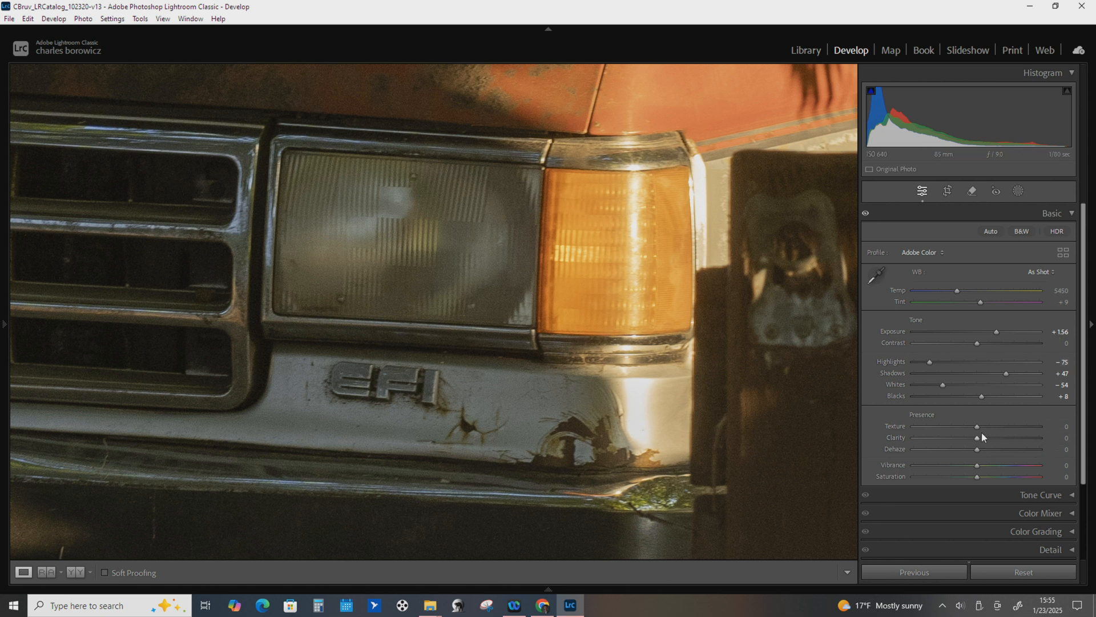
left_click_drag(976, 427, 1050, 433)
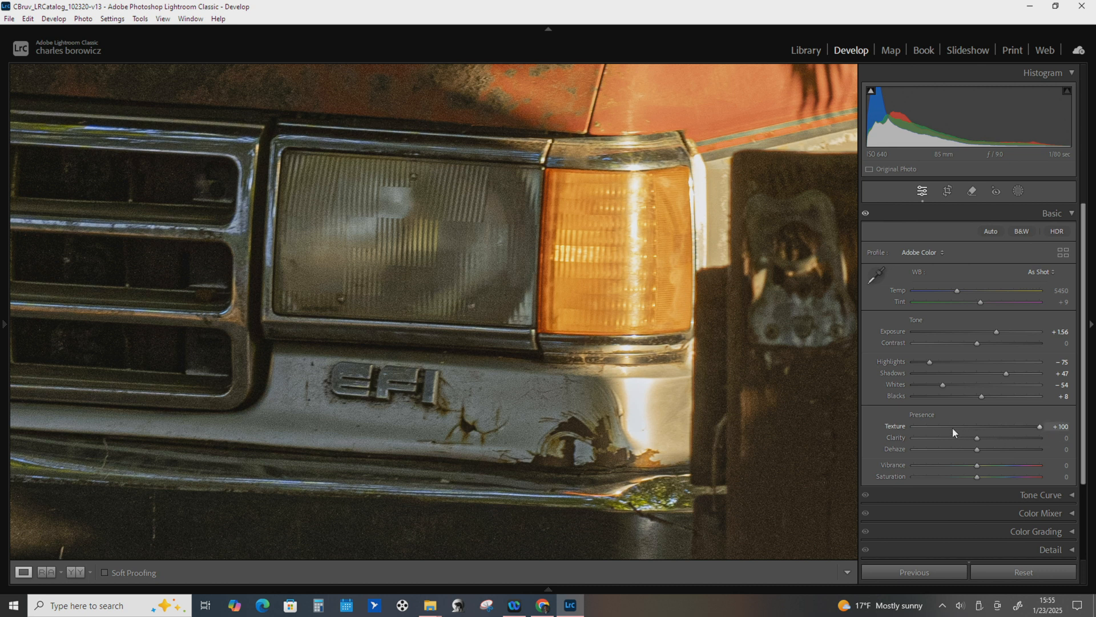
left_click_drag(1039, 426, 889, 433)
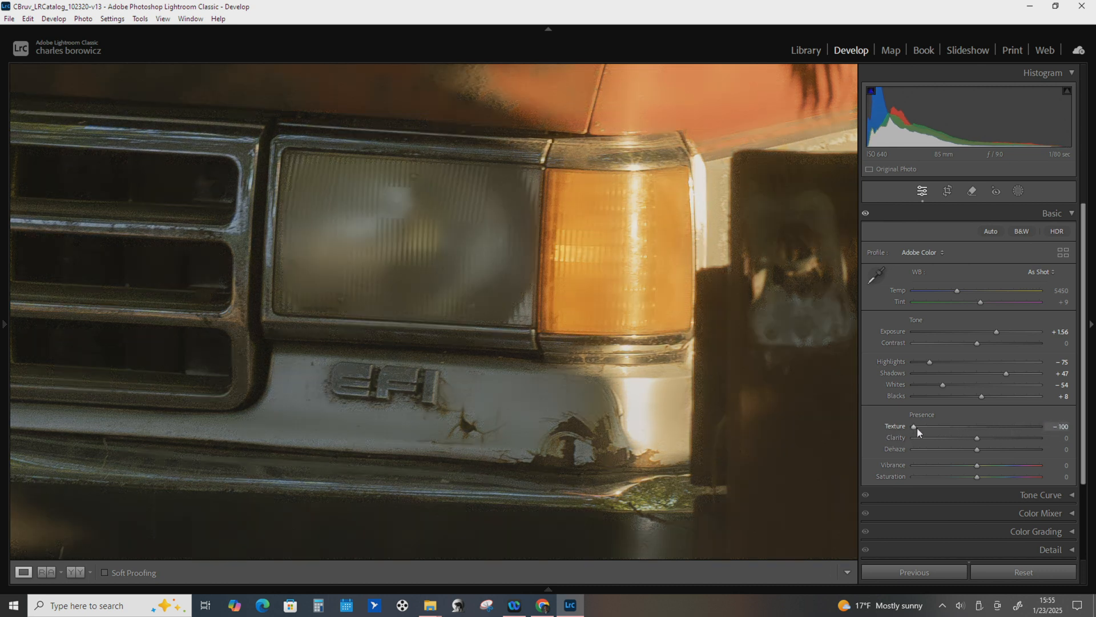
left_click(975, 428)
left_click_drag(978, 426, 992, 429)
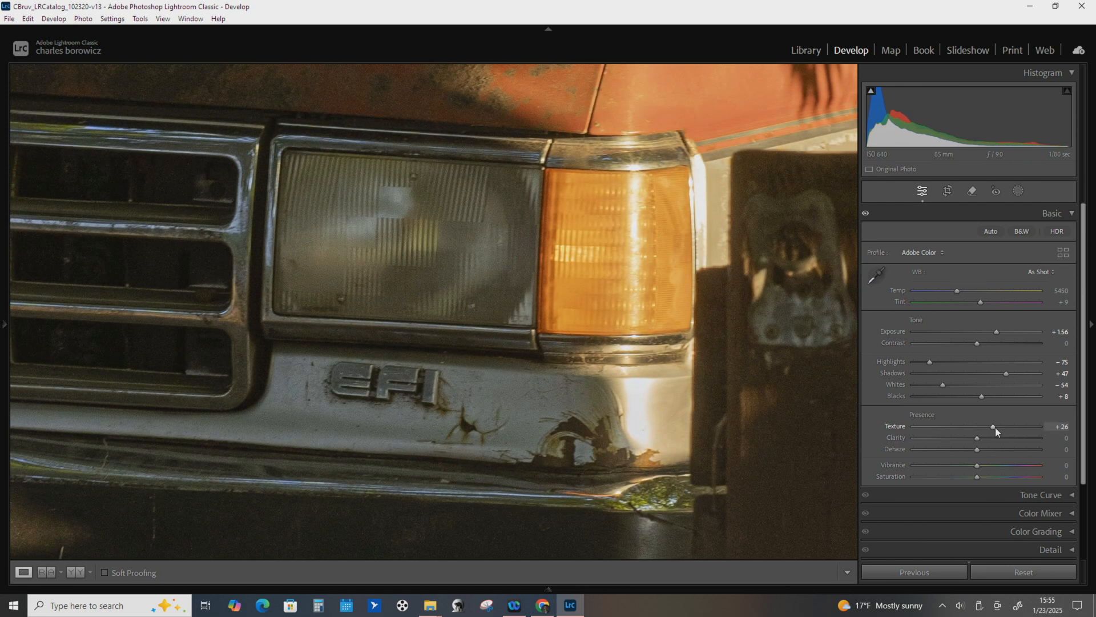
mouse_move(994, 426)
left_mouse_down()
mouse_move(1026, 425)
mouse_move(999, 426)
left_mouse_up()
key("alt")
left_click_drag(1029, 425, 973, 441)
Test Clarity at +100 on the headlight close-up several times, resetting it to 0 after each test.
left_click_drag(978, 438, 1044, 437)
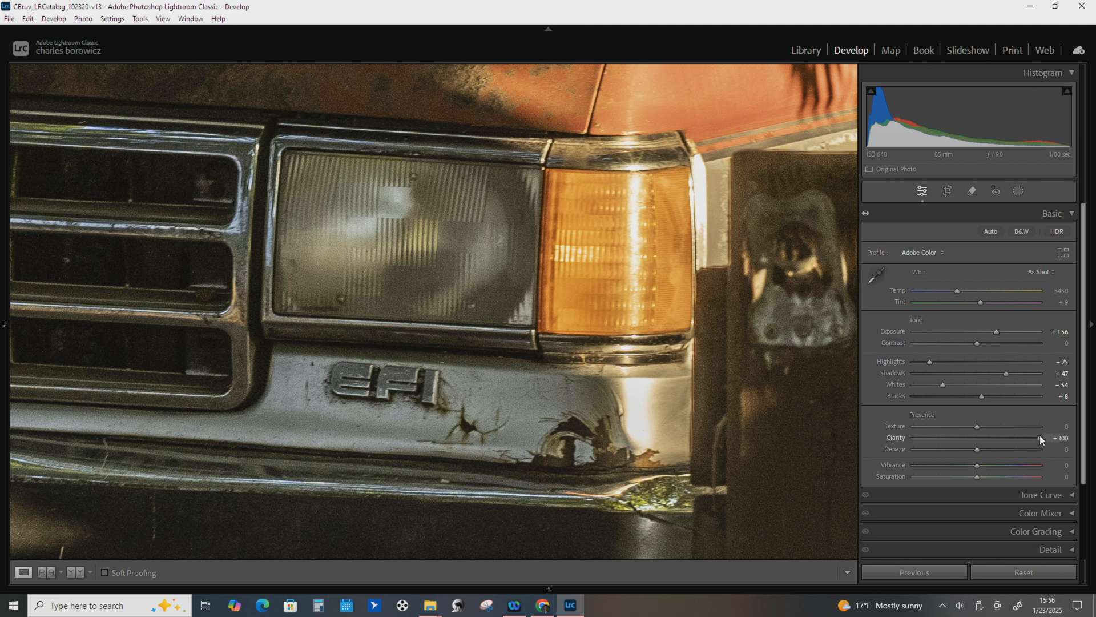
double_click(896, 437)
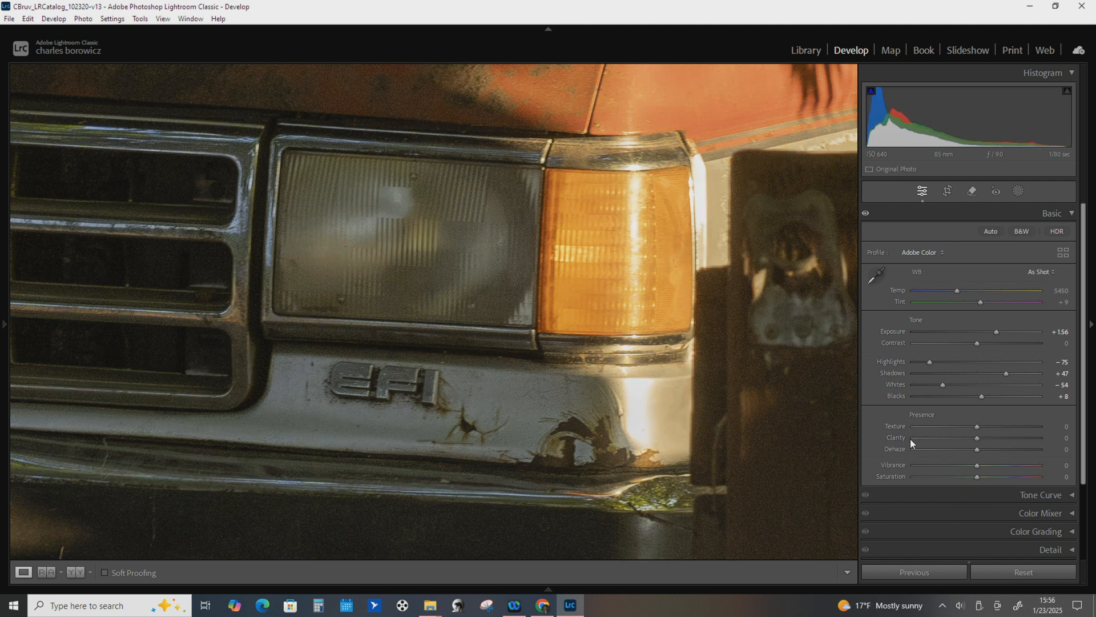
left_click(1040, 438)
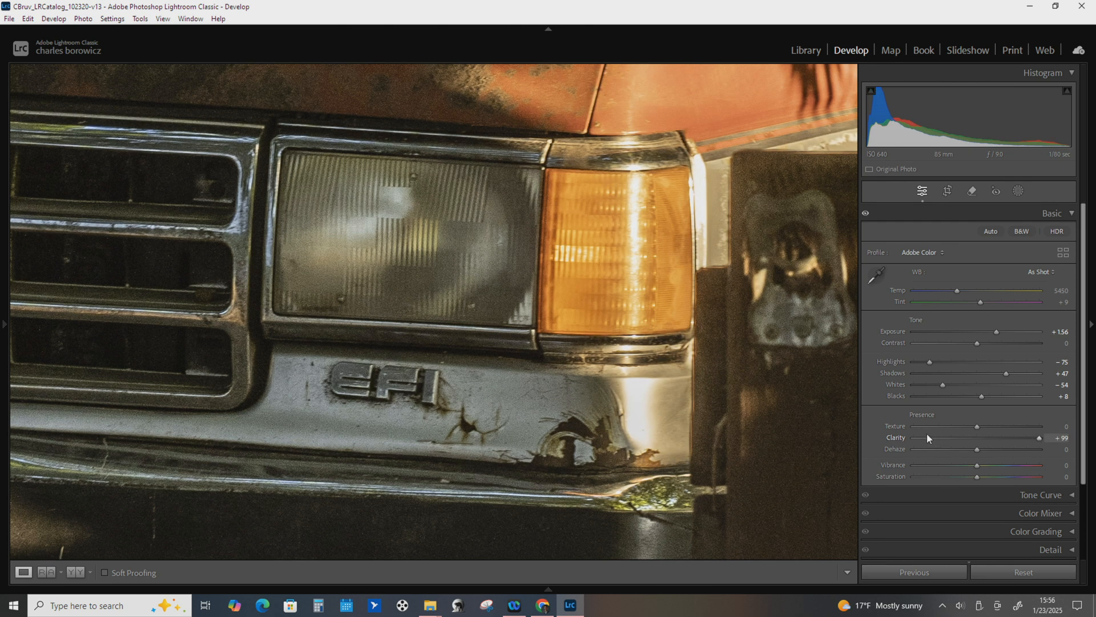
double_click(895, 437)
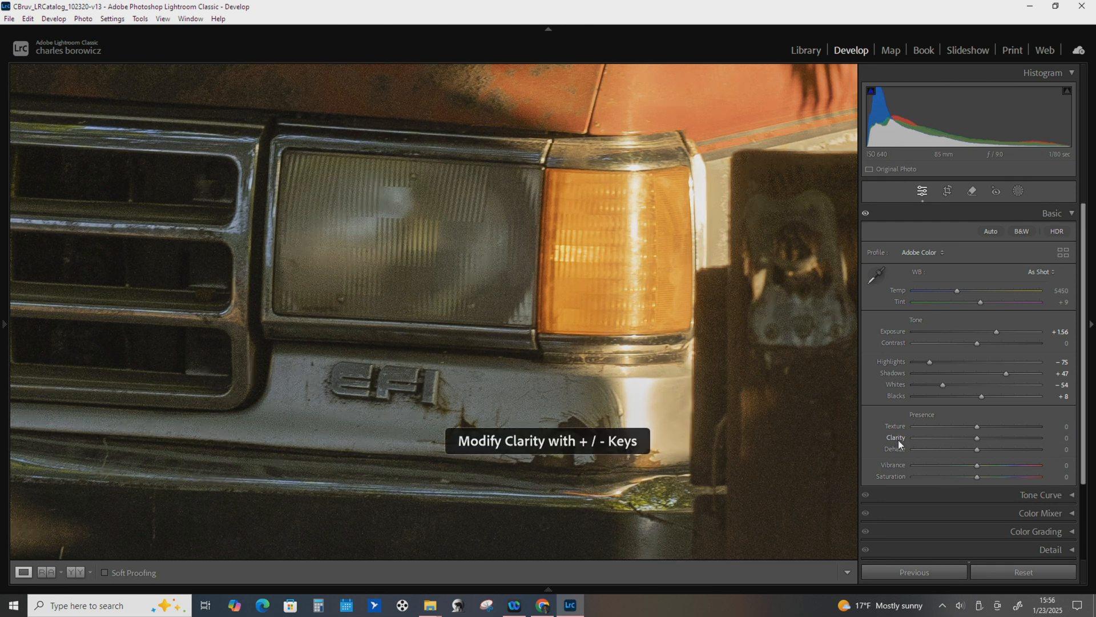
left_click(1040, 439)
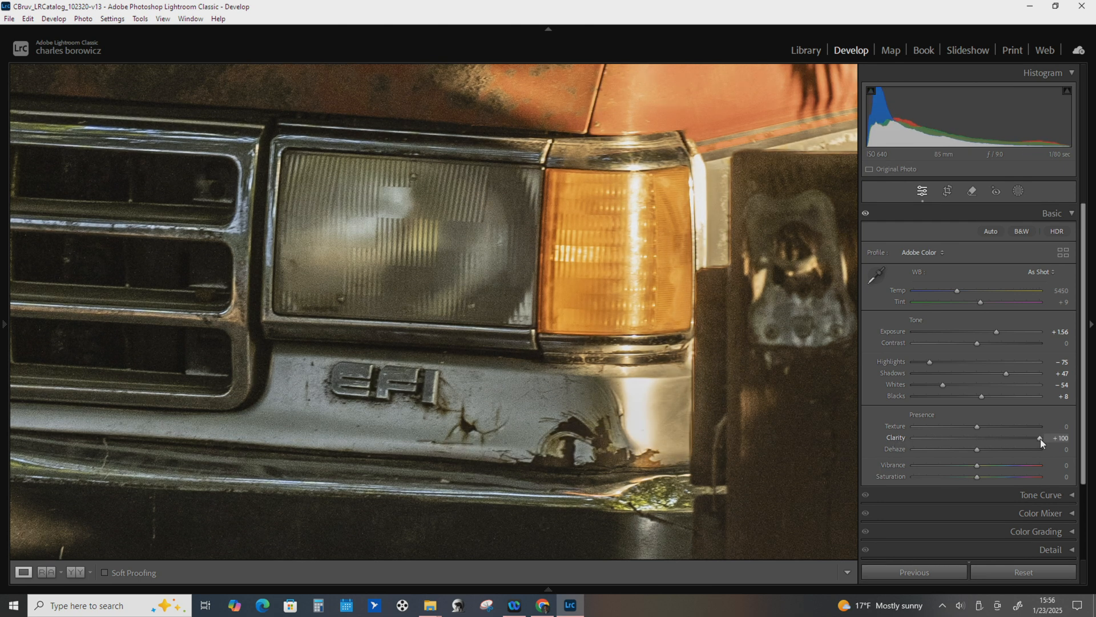
left_click(896, 441)
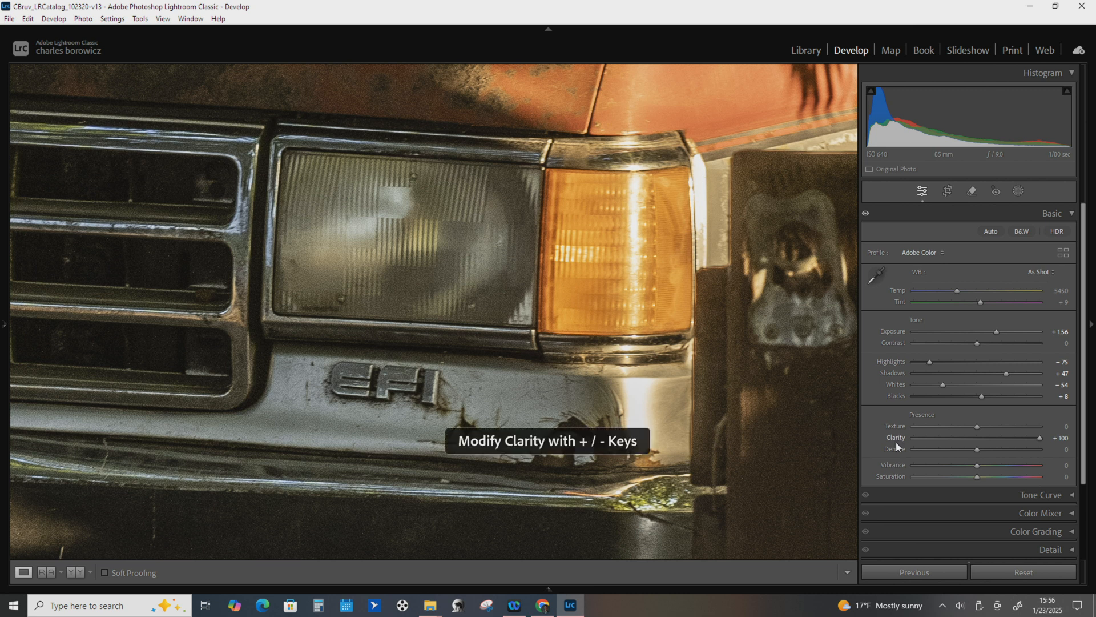
double_click(896, 438)
Test Texture at +100 and Dehaze at +100 on the headlight close-up, resetting each to 0.
left_click(899, 426)
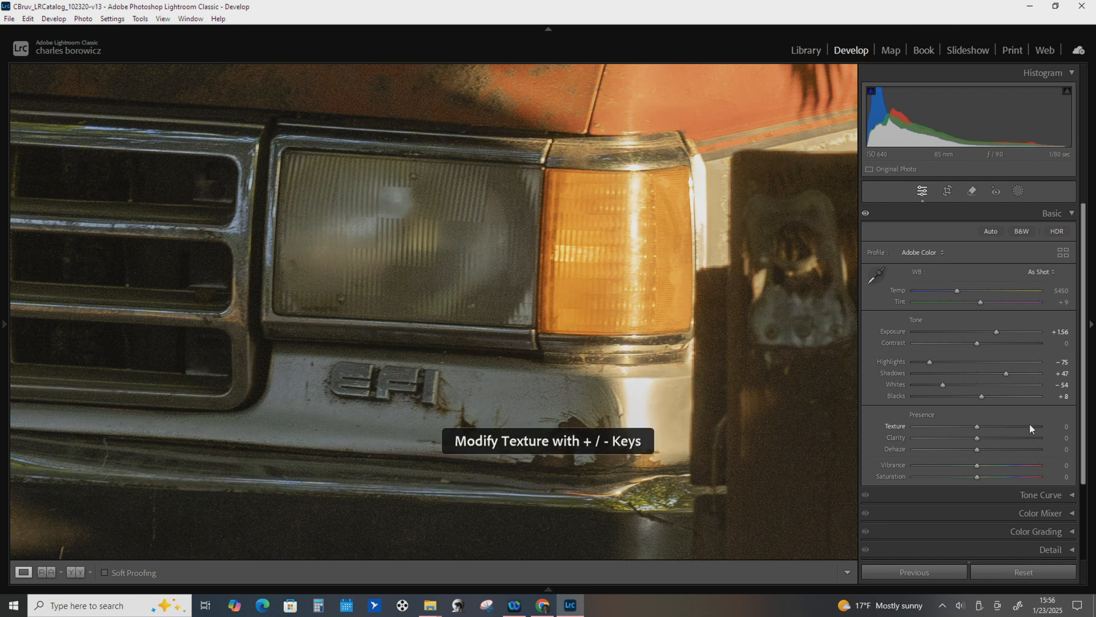
left_click(1044, 426)
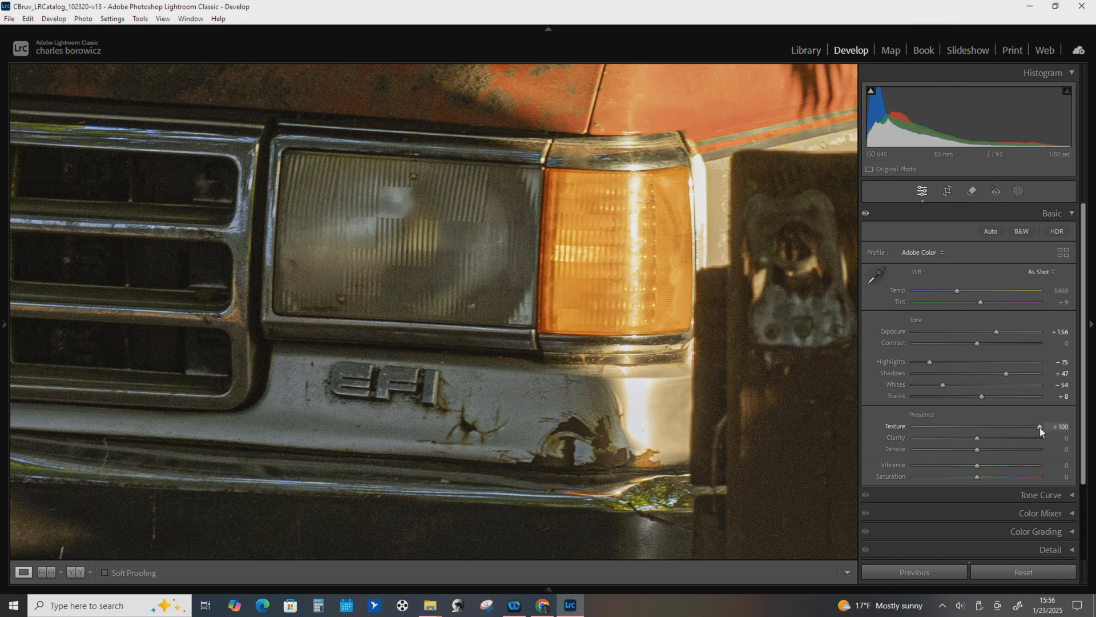
double_click(897, 426)
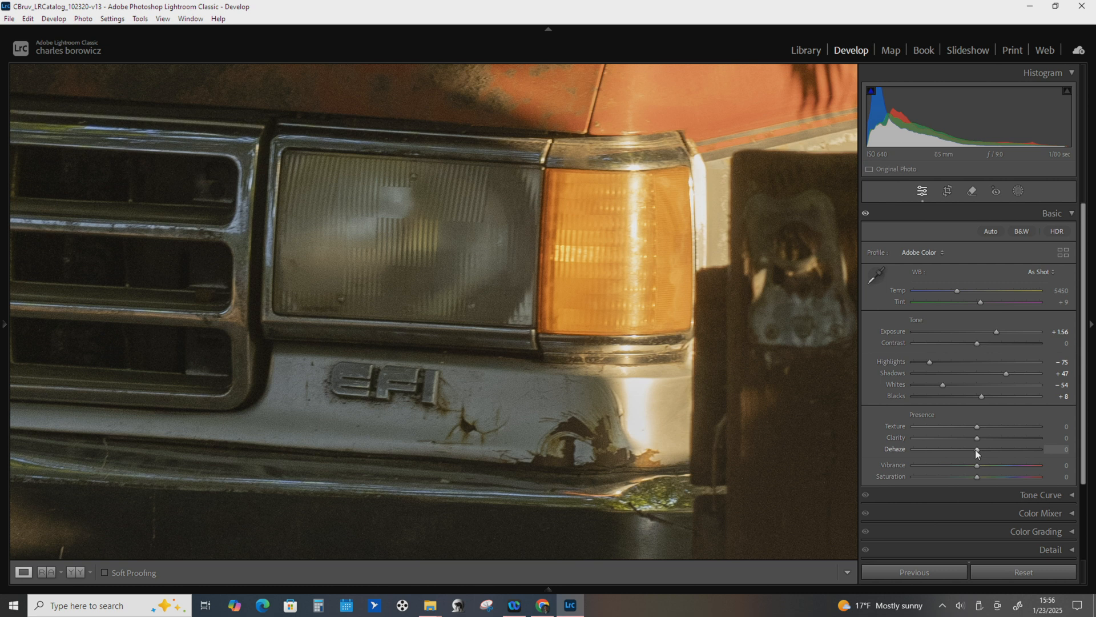
left_click_drag(979, 449, 1043, 451)
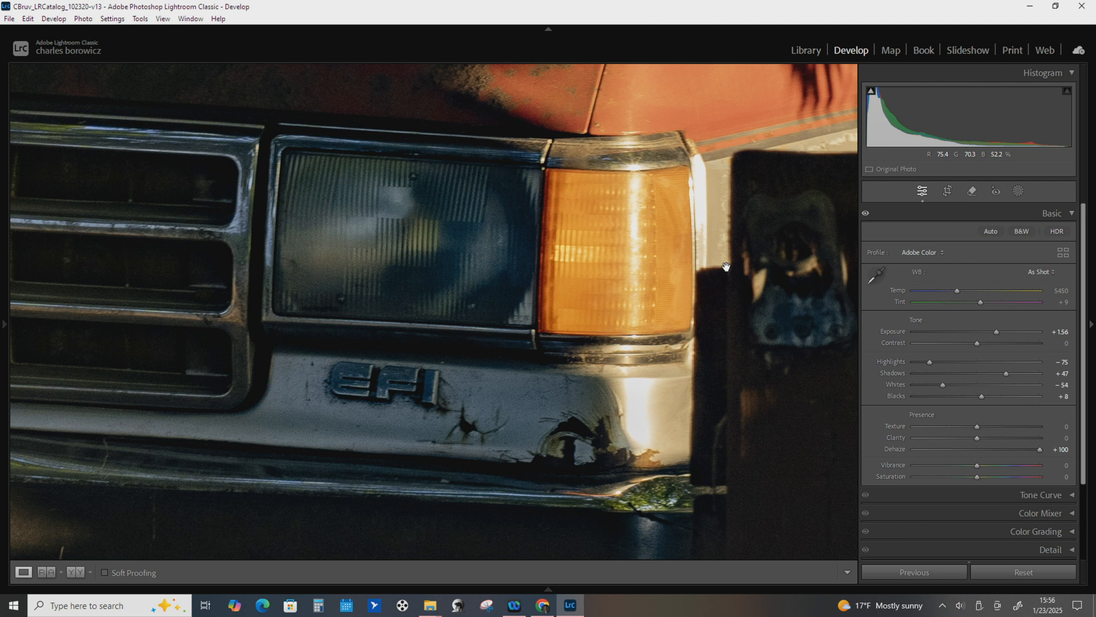
double_click(903, 447)
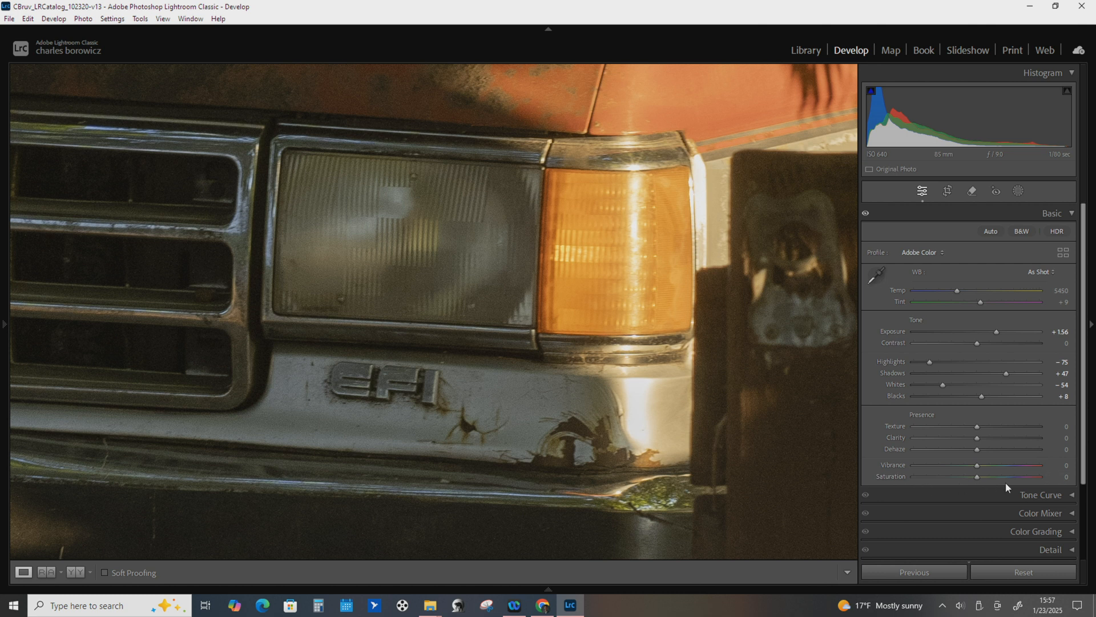
Test Saturation at +100, +97 and +3 while inspecting the hood, leaves and windshield, and reset it to 0.
left_click_drag(978, 477, 1057, 485)
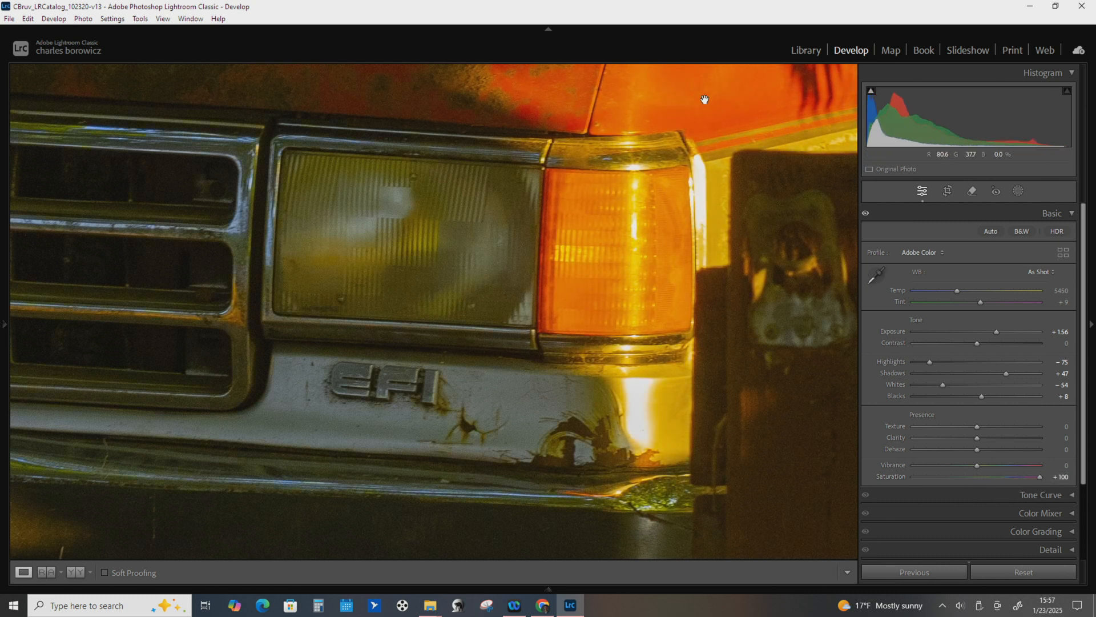
left_click_drag(707, 97, 679, 354)
left_click_drag(699, 189, 673, 436)
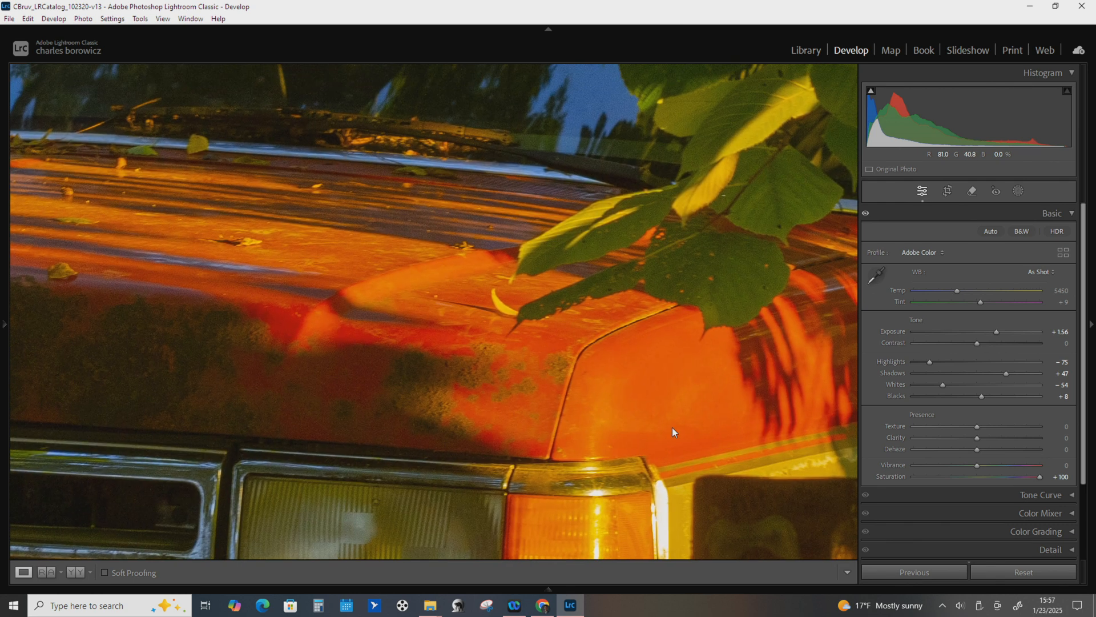
left_click(977, 476)
left_click(1041, 477)
left_click(980, 476)
left_click(1038, 476)
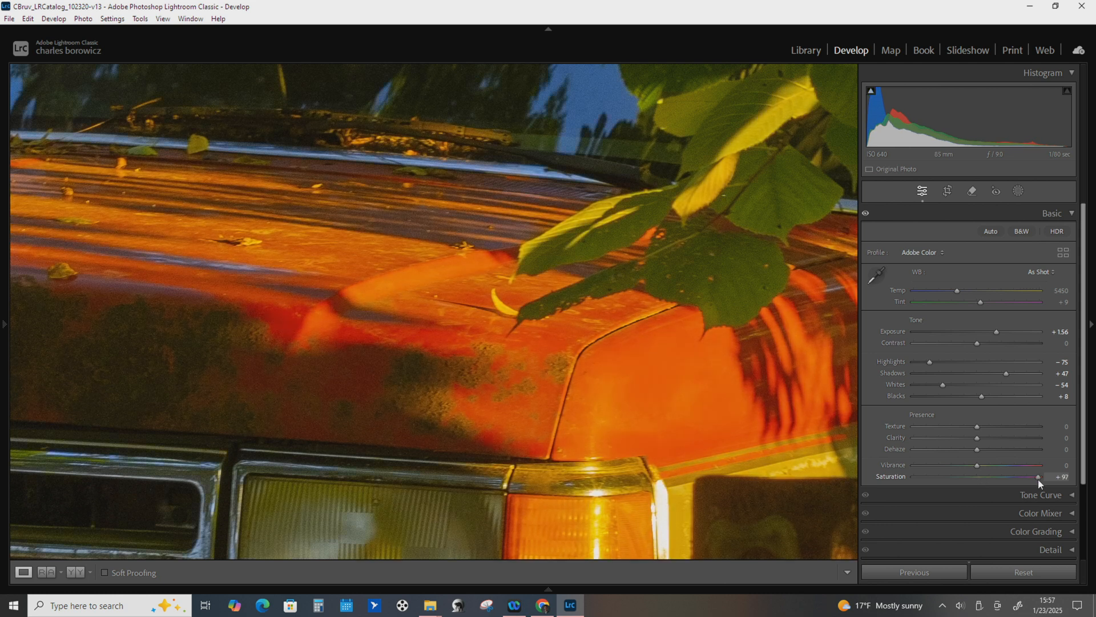
left_click(979, 476)
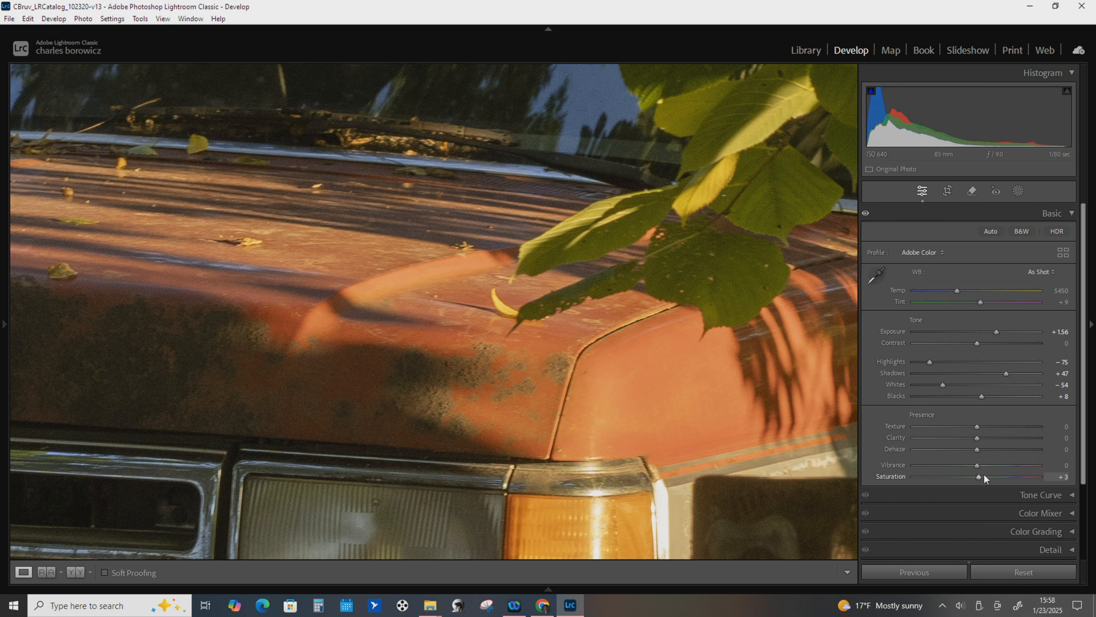
left_click_drag(981, 476, 1060, 478)
left_click_drag(673, 285, 616, 362)
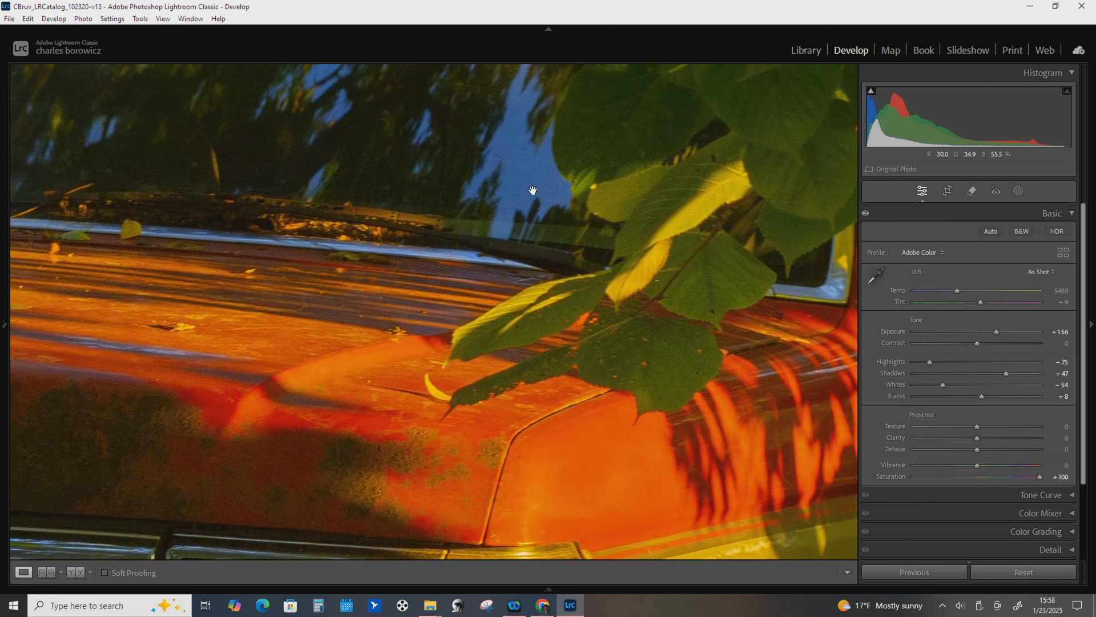
double_click(896, 477)
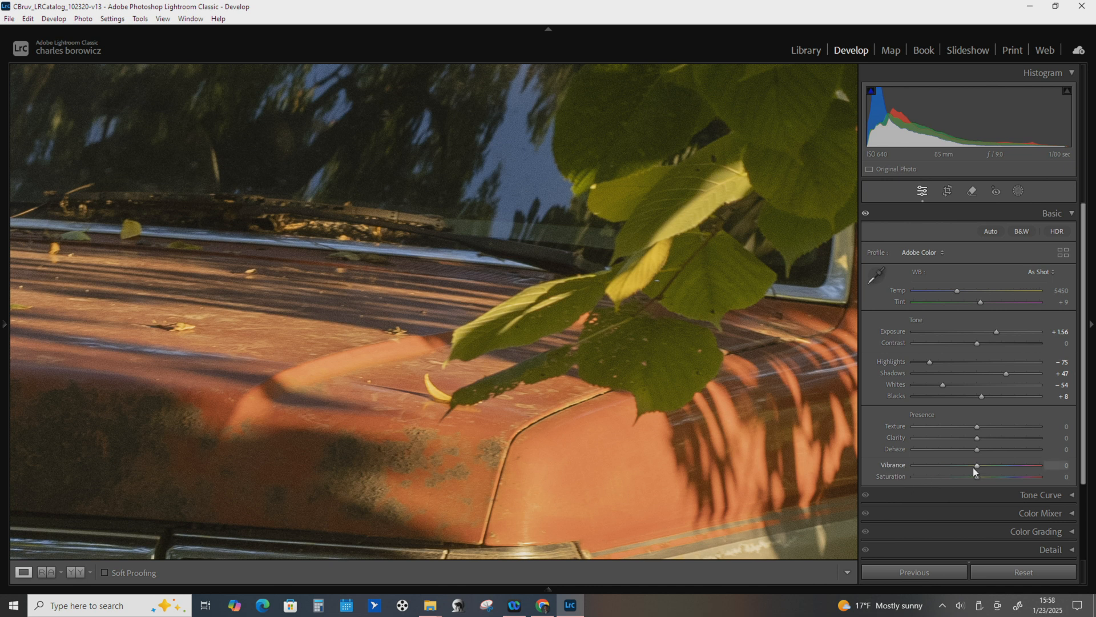
Compare Vibrance at +48 with Saturation at +43 on the hood close-up, resetting each to 0.
mouse_move(1016, 466)
left_mouse_down()
mouse_move(1040, 469)
mouse_move(974, 468)
mouse_move(1031, 468)
mouse_move(987, 469)
mouse_move(1002, 469)
left_mouse_up()
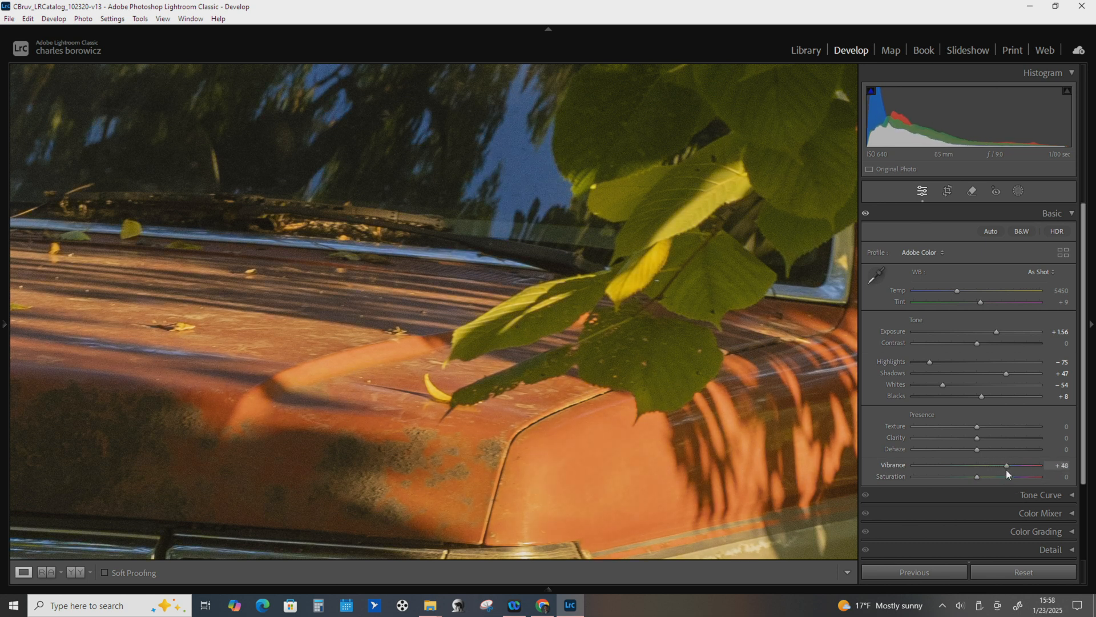
mouse_move(1000, 469)
left_mouse_down()
mouse_move(979, 470)
mouse_move(1004, 472)
left_mouse_up()
double_click(897, 465)
left_click_drag(1012, 474, 1004, 476)
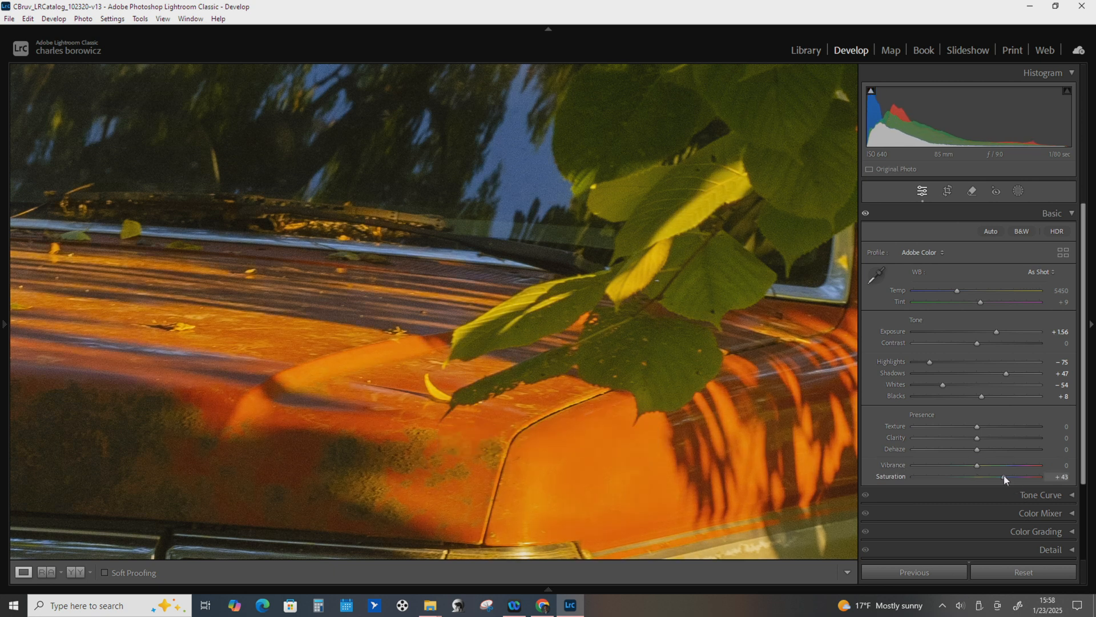
double_click(895, 478)
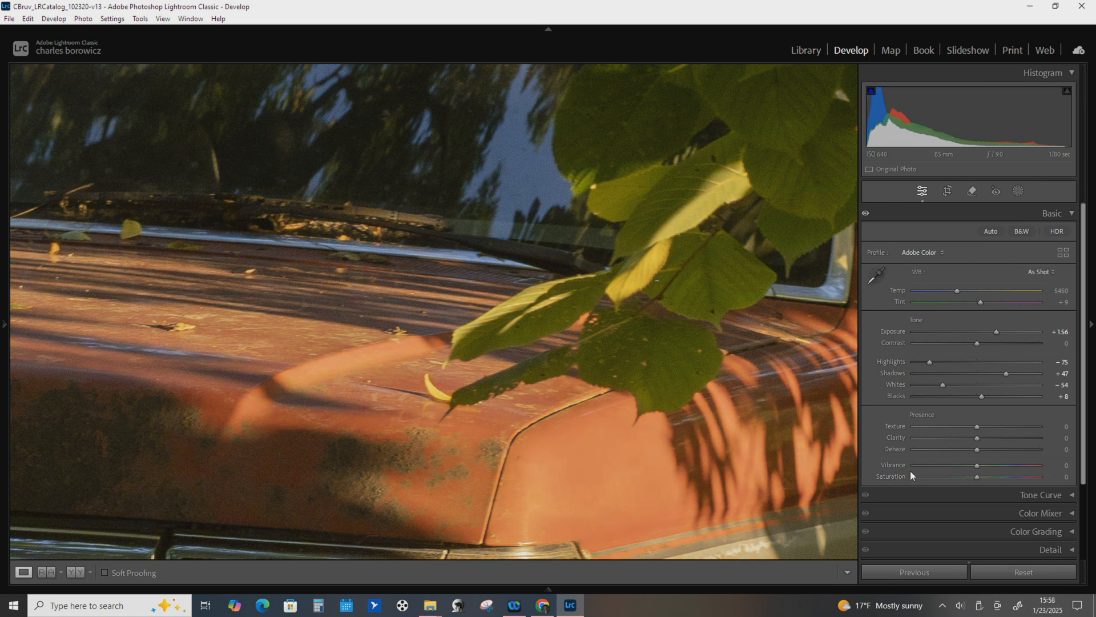
Test Vibrance at +23, check it on the full truck photo, and reset it to 0.
left_click_drag(981, 467, 993, 468)
left_click(688, 354)
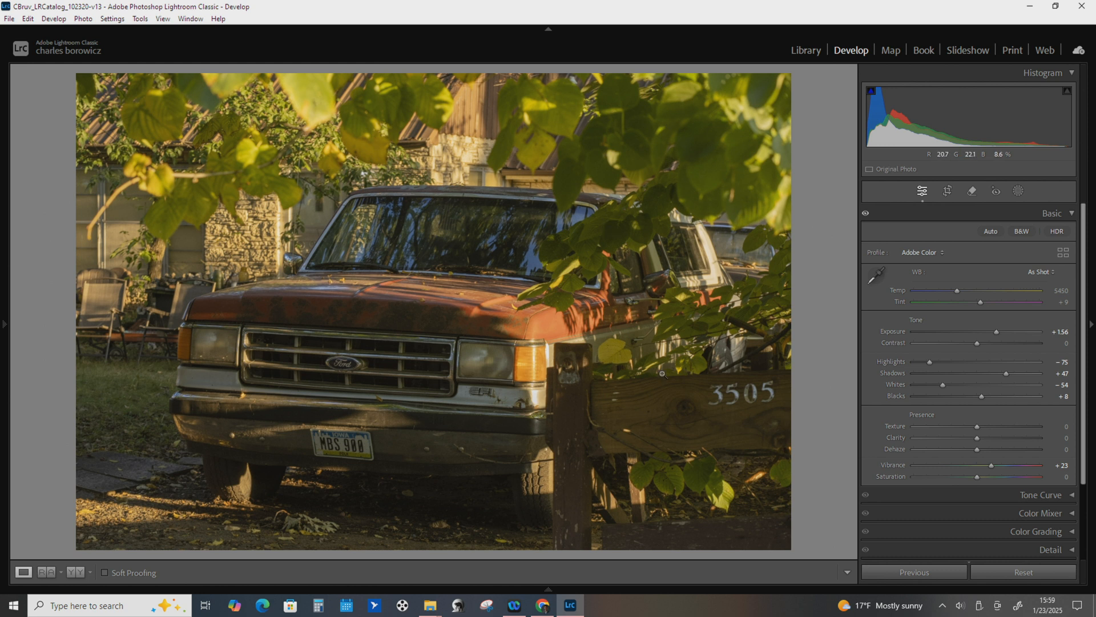
double_click(897, 465)
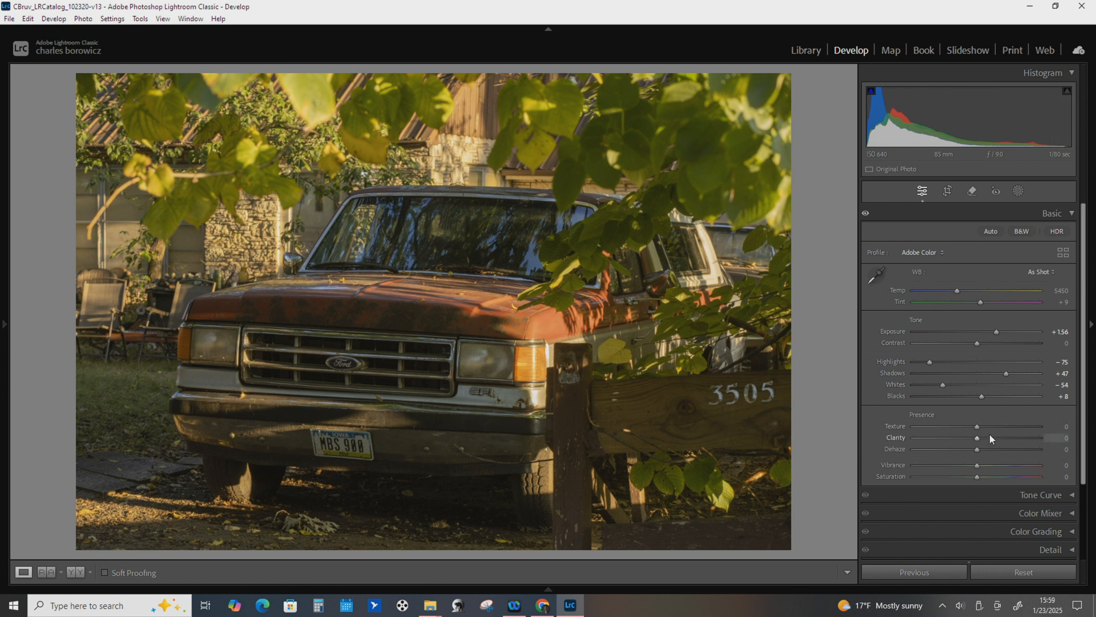
Alternate between the Basic and Tone Curve settings, leaving Basic collapsed and Tone Curve expanded.
left_click(1071, 215)
left_click(1072, 233)
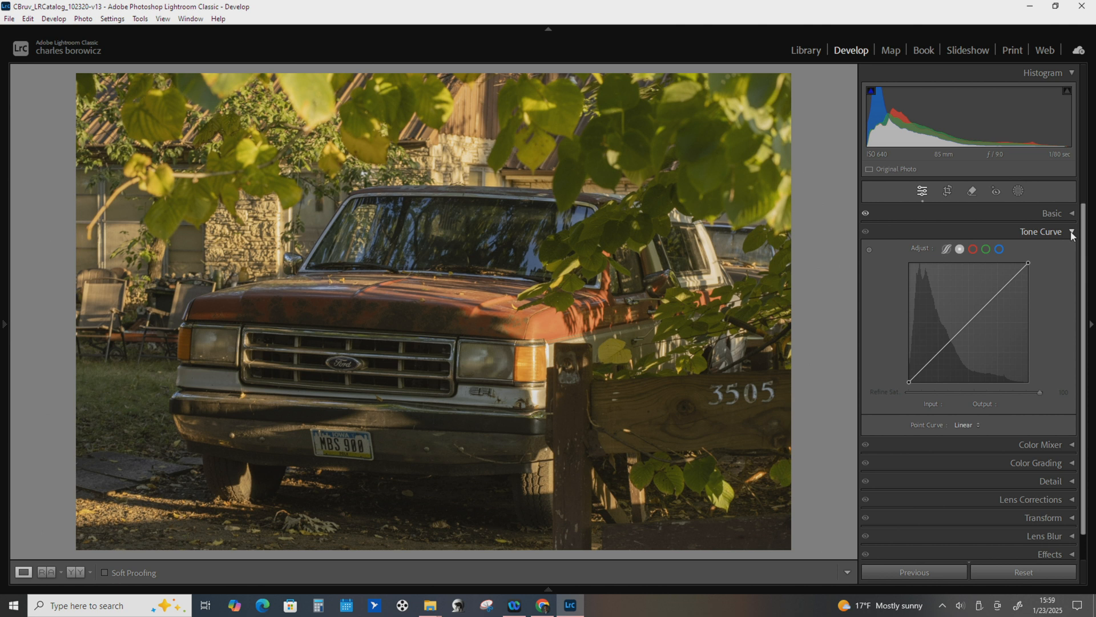
left_click(1071, 232)
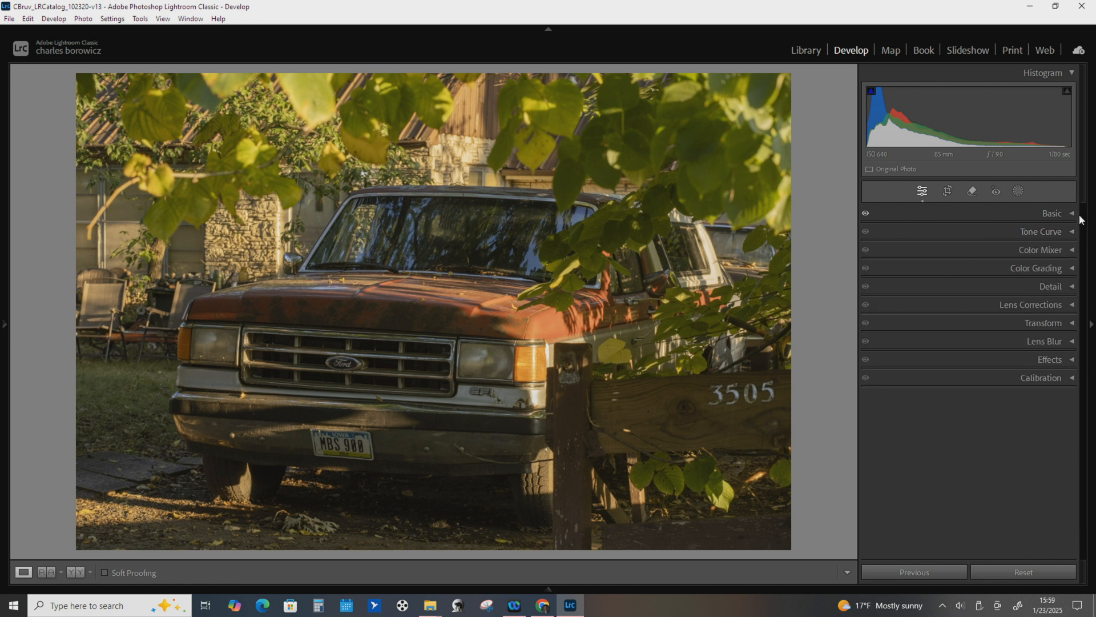
left_click(1065, 219)
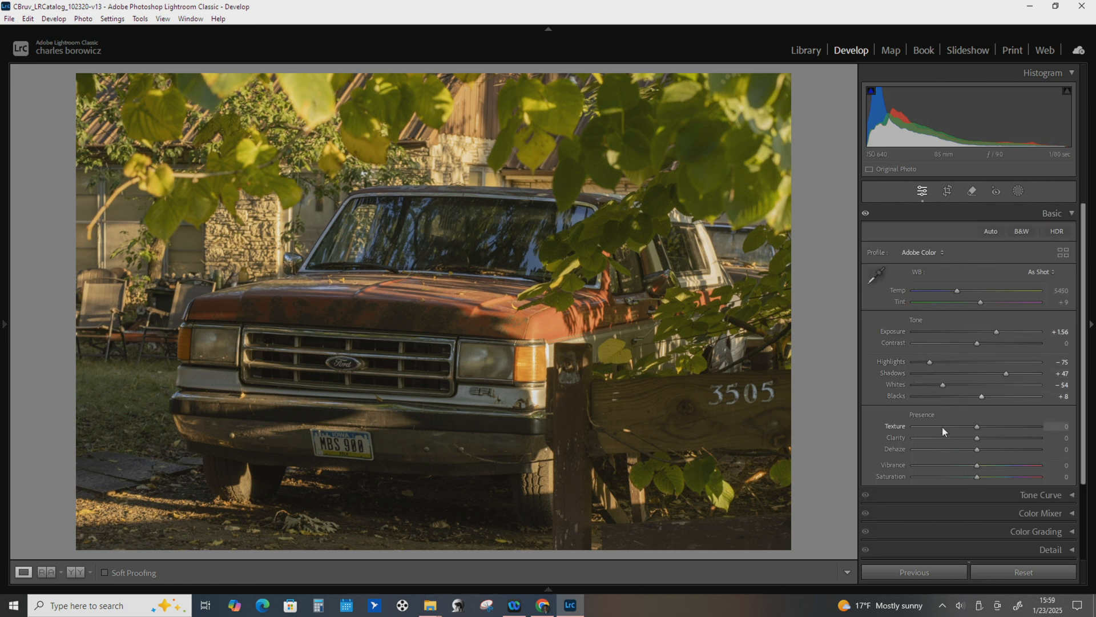
left_click(1071, 213)
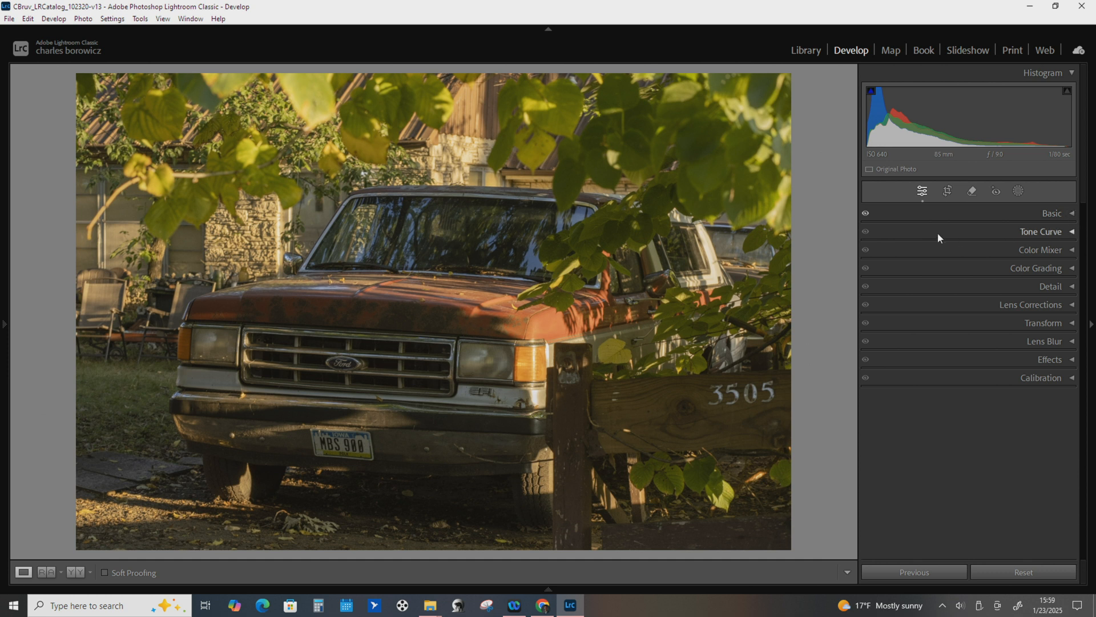
left_click(1072, 234)
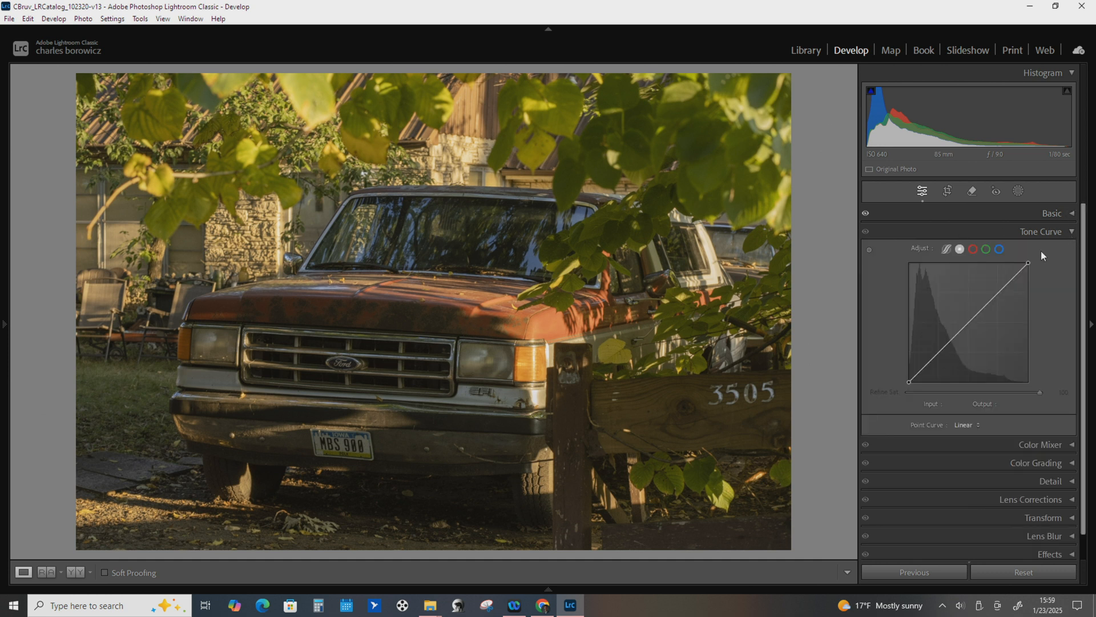
Toggle the Basic adjustments off and on repeatedly to compare the truck photo before and after.
left_click(866, 214)
left_click(866, 215)
left_click(866, 214)
left_click(866, 214)
left_click(866, 214)
left_click(865, 215)
left_click(865, 214)
left_click(866, 215)
left_click(865, 215)
left_click(866, 214)
left_click(866, 214)
left_click(865, 215)
left_click(866, 214)
left_click(866, 214)
left_click(865, 215)
left_click(865, 215)
left_click(866, 215)
left_click(865, 215)
Expand the Basic settings again and reveal the reset options for white balance, tone and presence.
left_click(1066, 215)
left_click(1072, 214)
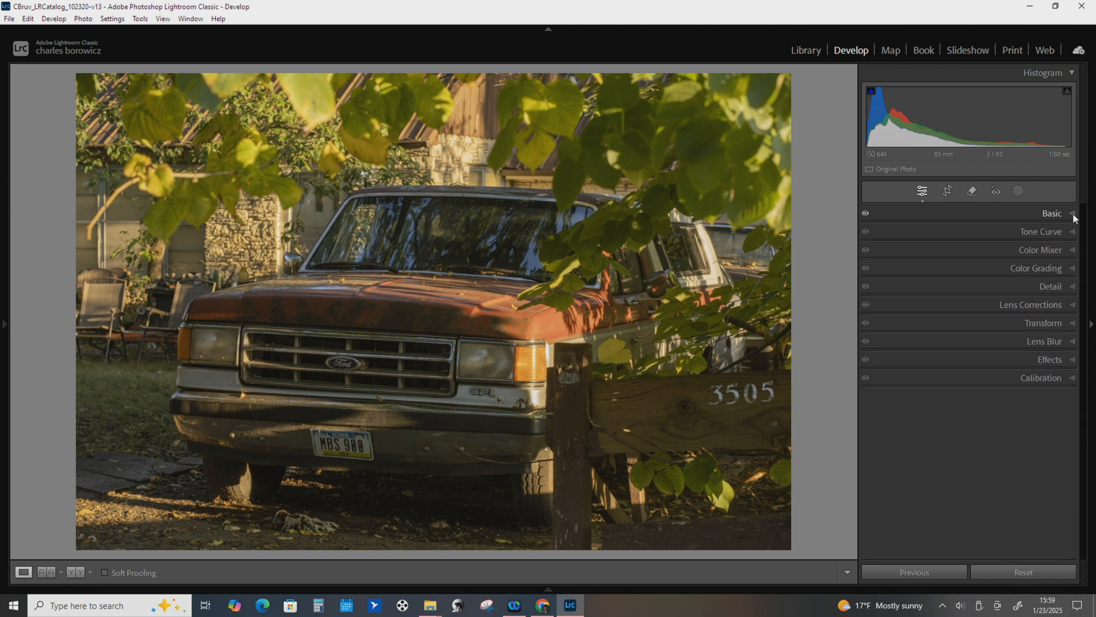
left_click(868, 215)
key("alt")
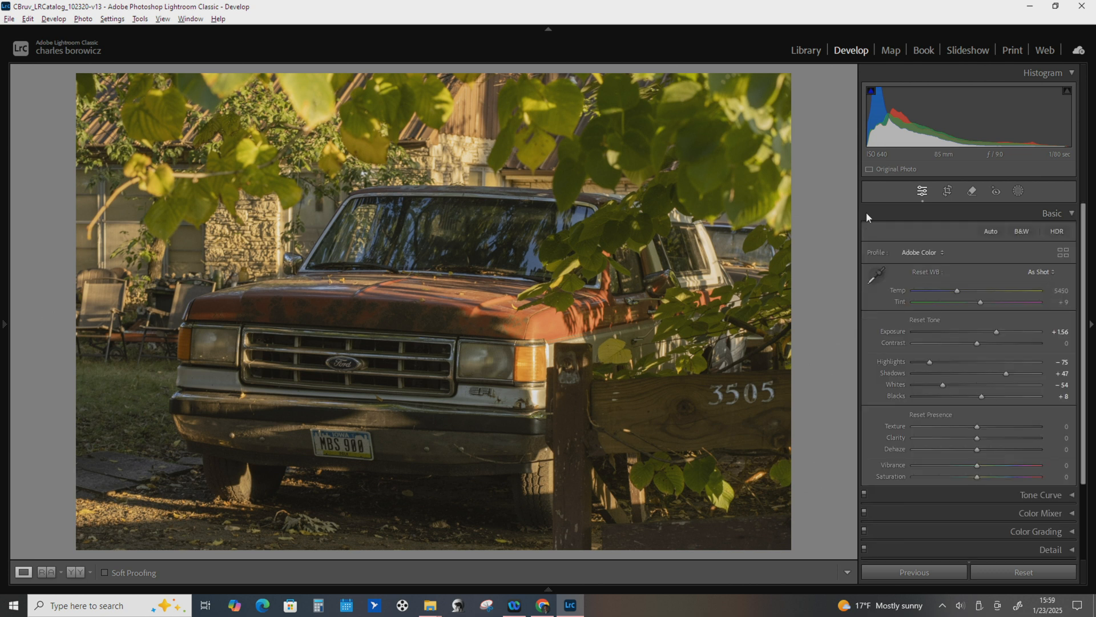
Collapse the Basic settings, temporarily reveal the alternate controls for the adjustment groups, and expand Basic again.
left_click(1073, 214)
key("alt")
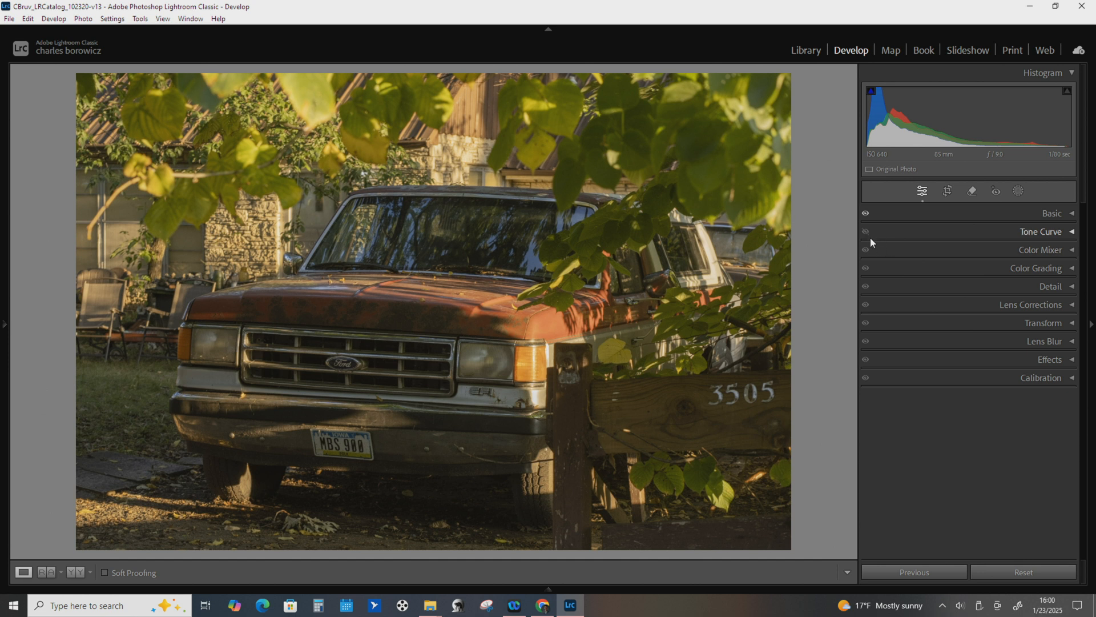
key("alt")
left_click(1070, 214)
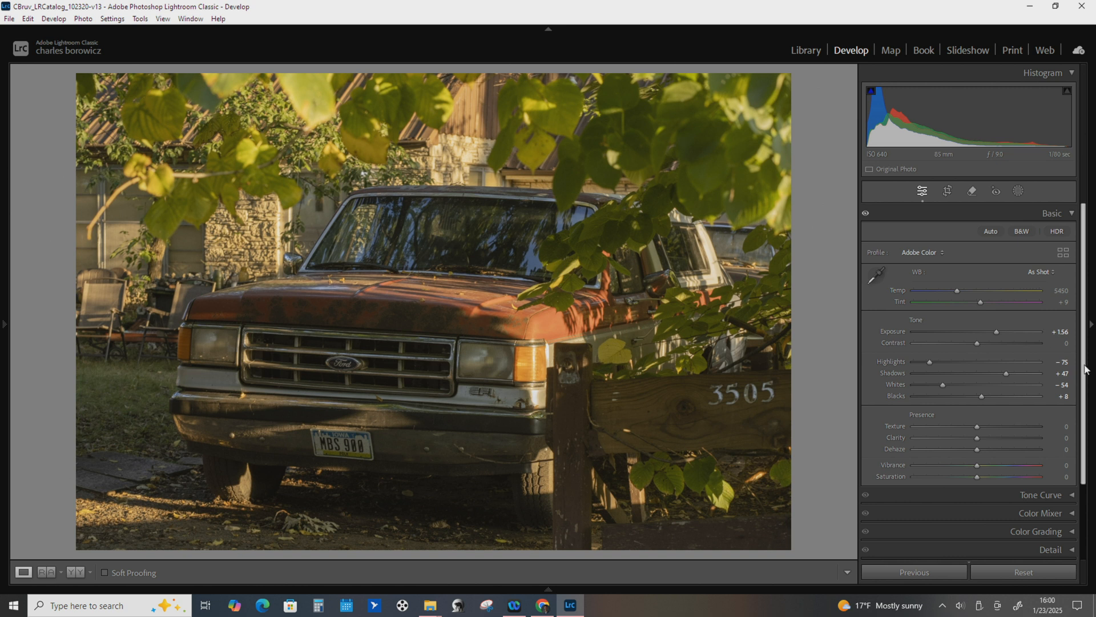
Reset all Develop adjustments on the truck photo and choose a different color profile for it.
left_click(1052, 570)
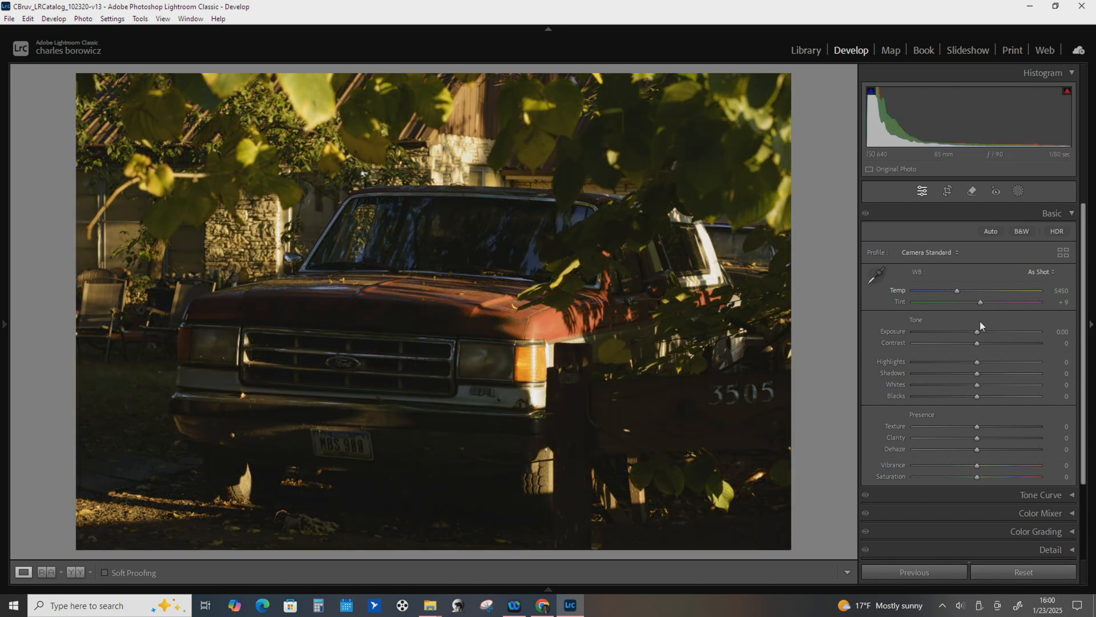
left_click(928, 252)
left_click(976, 265)
Swap the Basic settings for the Tone Curve and raise the point curve's black point to input 0, output 255.
left_click(1071, 213)
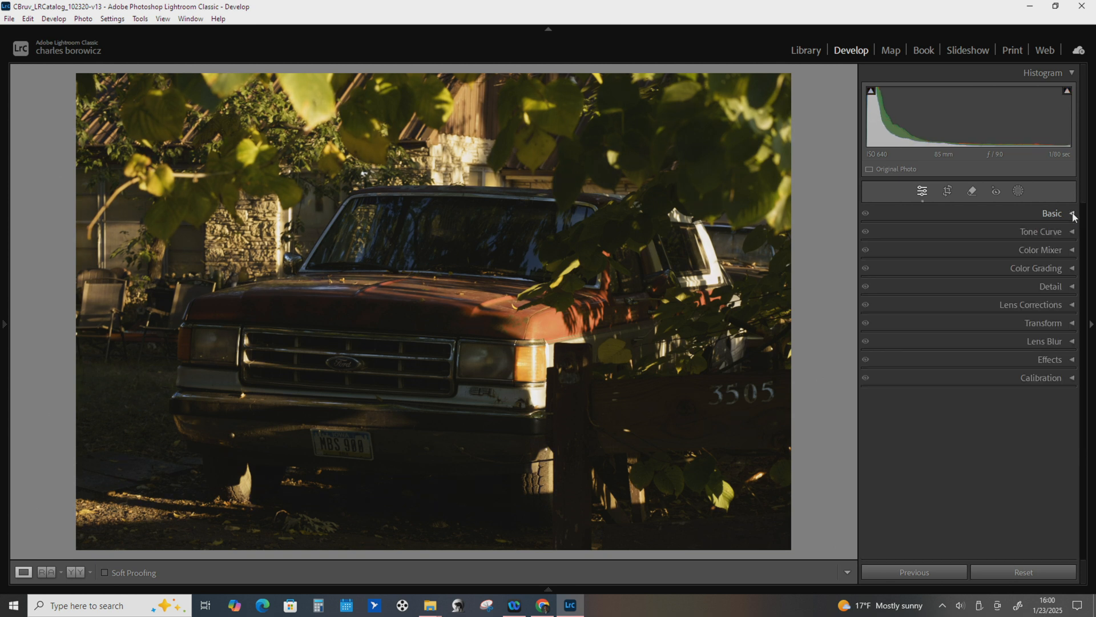
left_click(1072, 231)
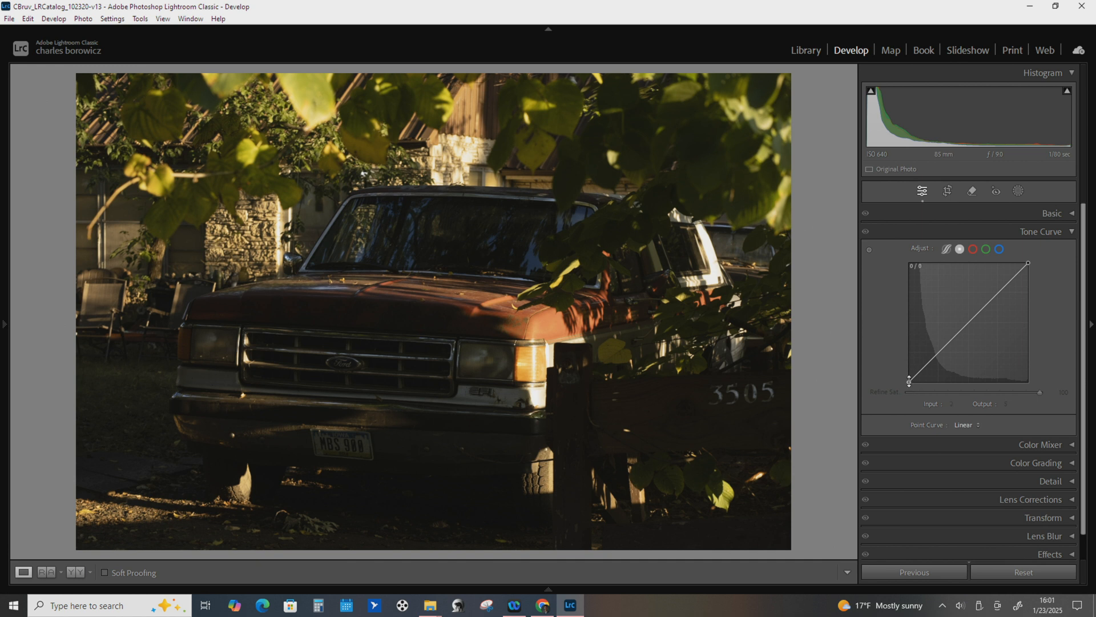
left_click_drag(909, 381, 908, 261)
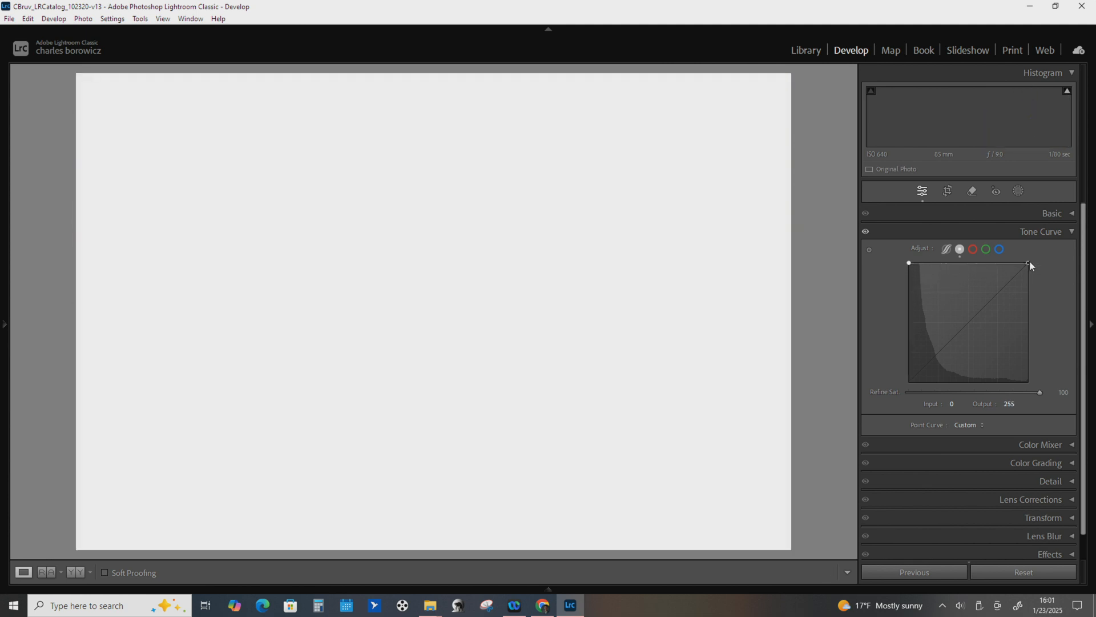
Try an inverted point curve with the white endpoint at input 4, output 0, and restore both endpoints to a linear curve.
left_click_drag(1029, 264, 913, 381)
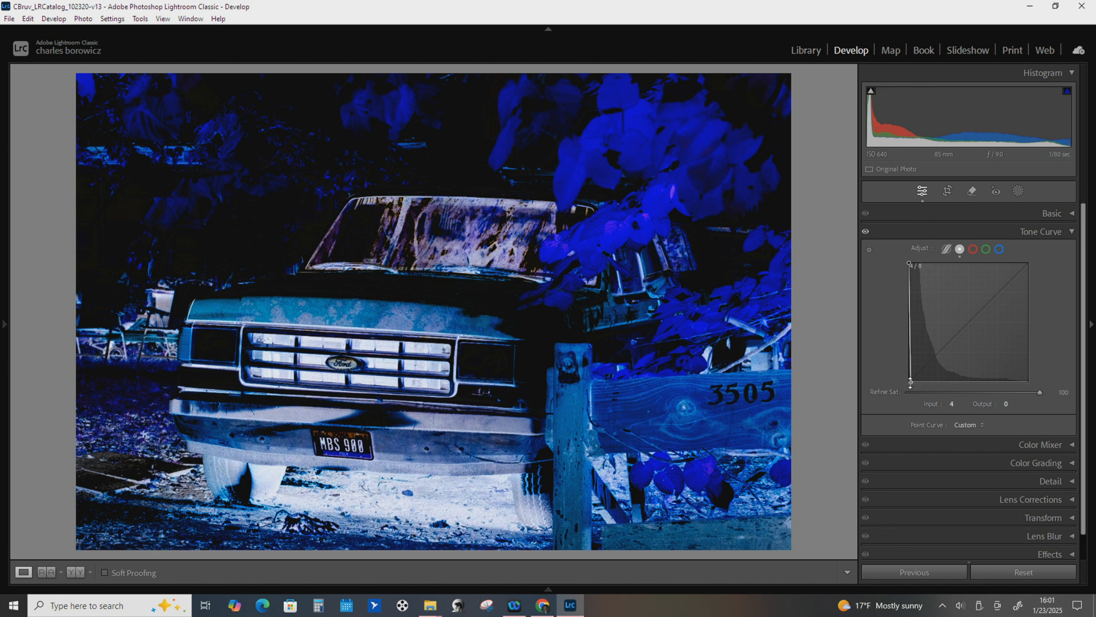
left_click_drag(911, 381, 1048, 246)
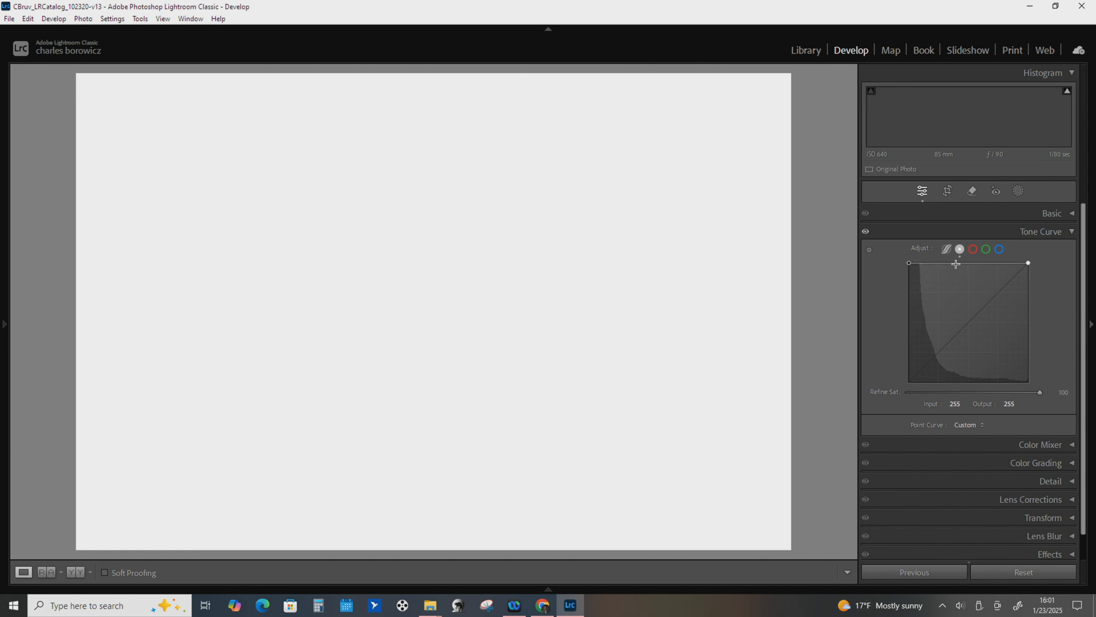
left_click_drag(909, 262, 904, 389)
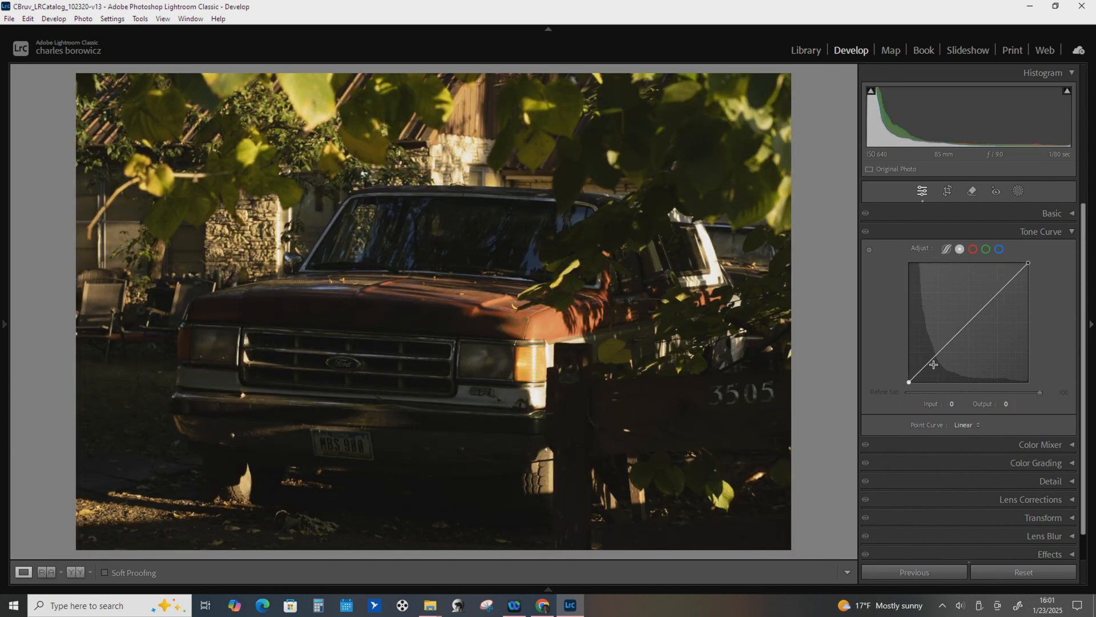
Try a point curve with a shadow point at 40/97 and a highlight point at 201/95, and remove both points.
left_click(927, 366)
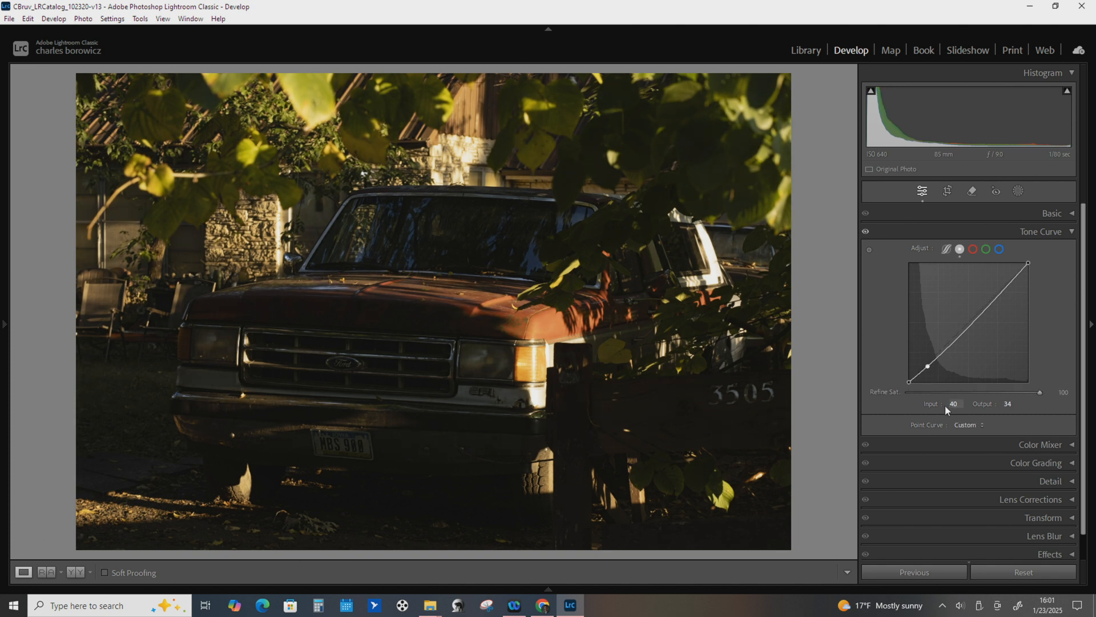
left_click_drag(927, 366, 927, 337)
left_click(986, 274)
left_click_drag(988, 276, 1002, 338)
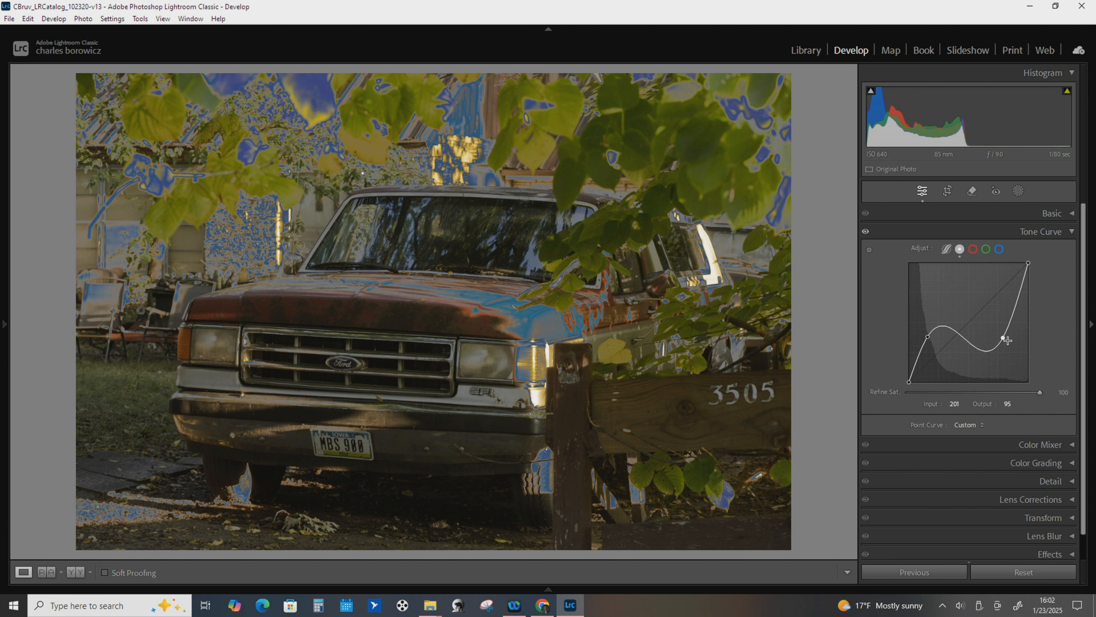
double_click(928, 336)
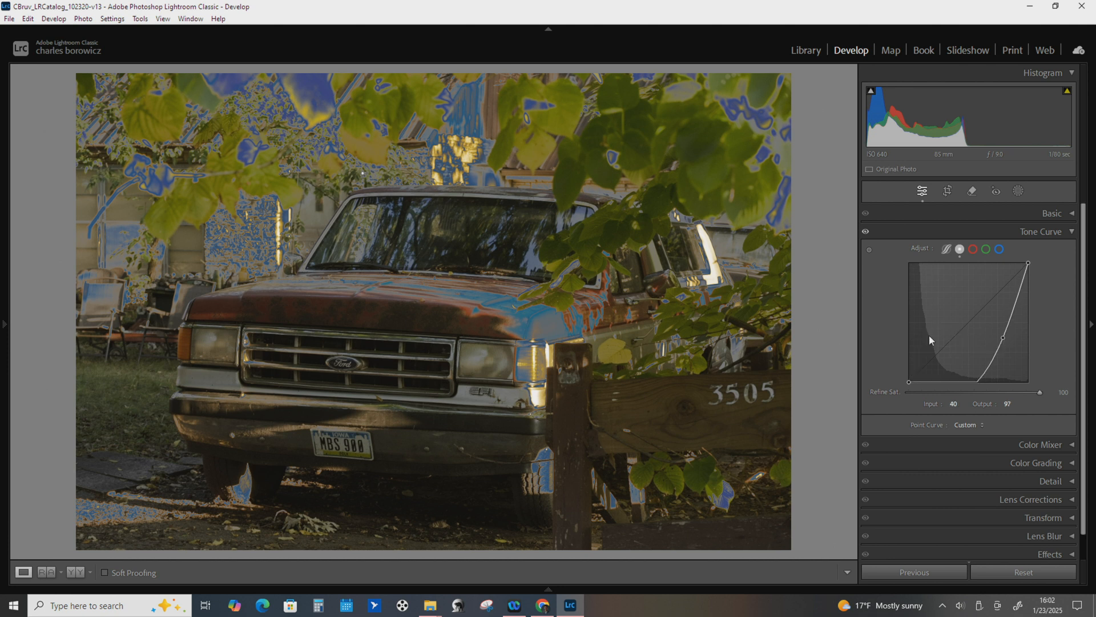
double_click(1006, 338)
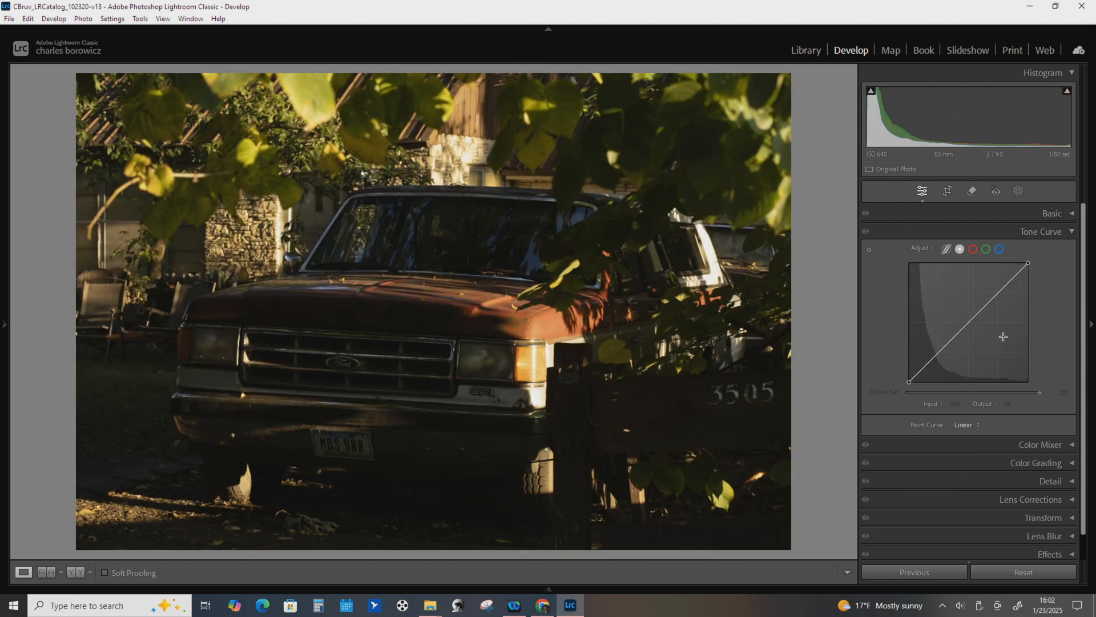
Try inverting the point curve with the white endpoint at 4/0 and the black endpoint at 0/255, and undo the inversion.
left_click_drag(1029, 262, 893, 387)
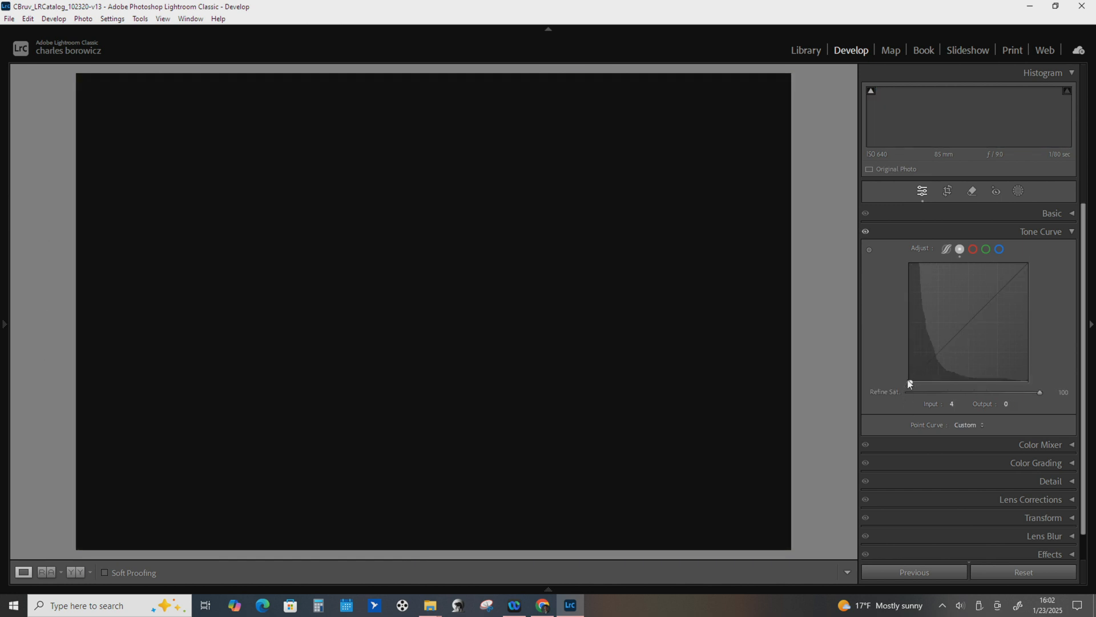
left_click_drag(907, 381, 910, 251)
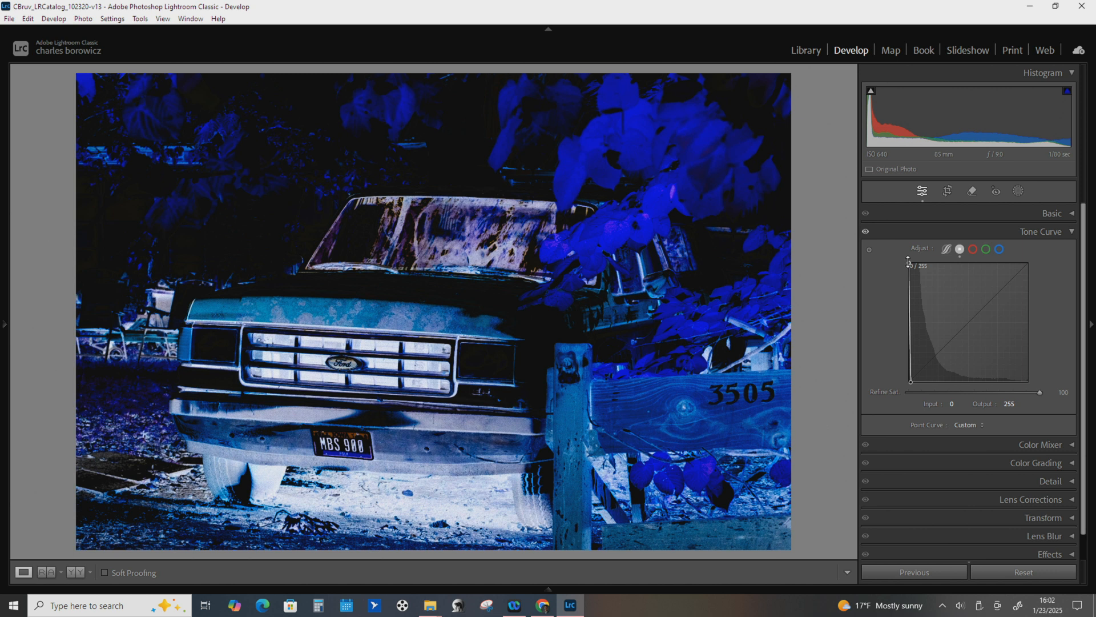
key("ctrl+z")
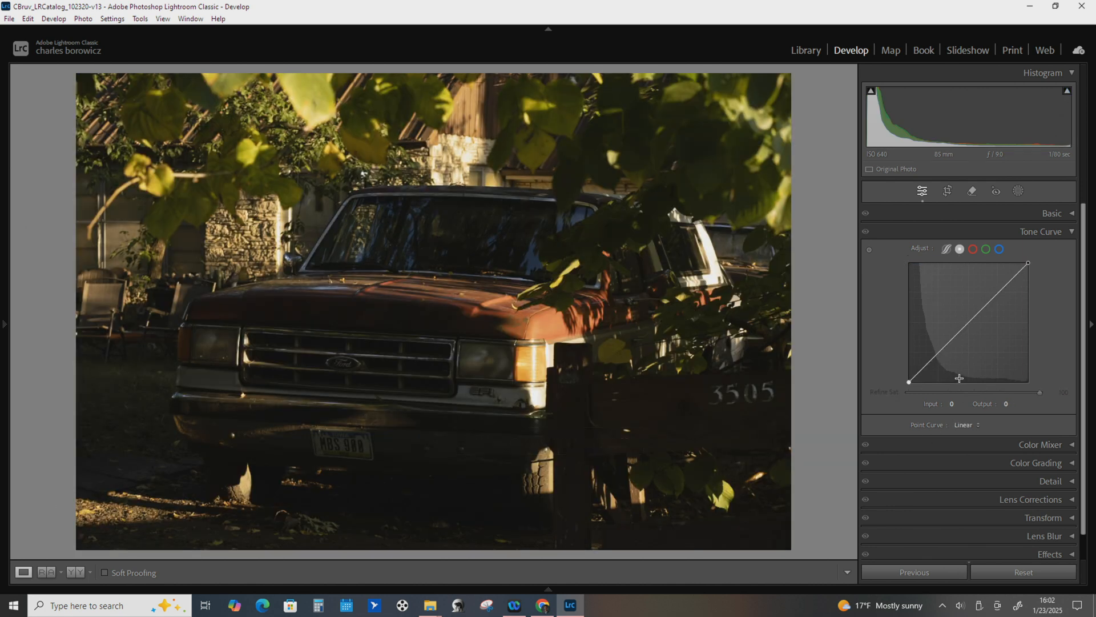
Brighten the photo with a point curve through a shadow point at input 29, output 69 and a midtone point at input 114, output 171.
left_click(962, 330)
left_click_drag(964, 332, 955, 304)
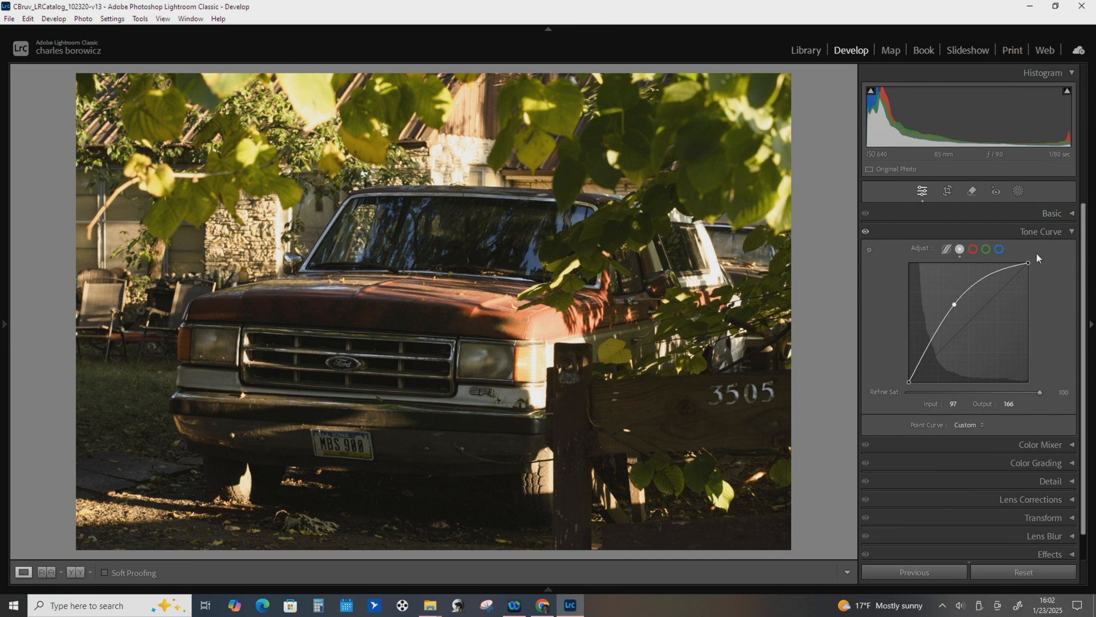
left_click_drag(954, 303, 922, 349)
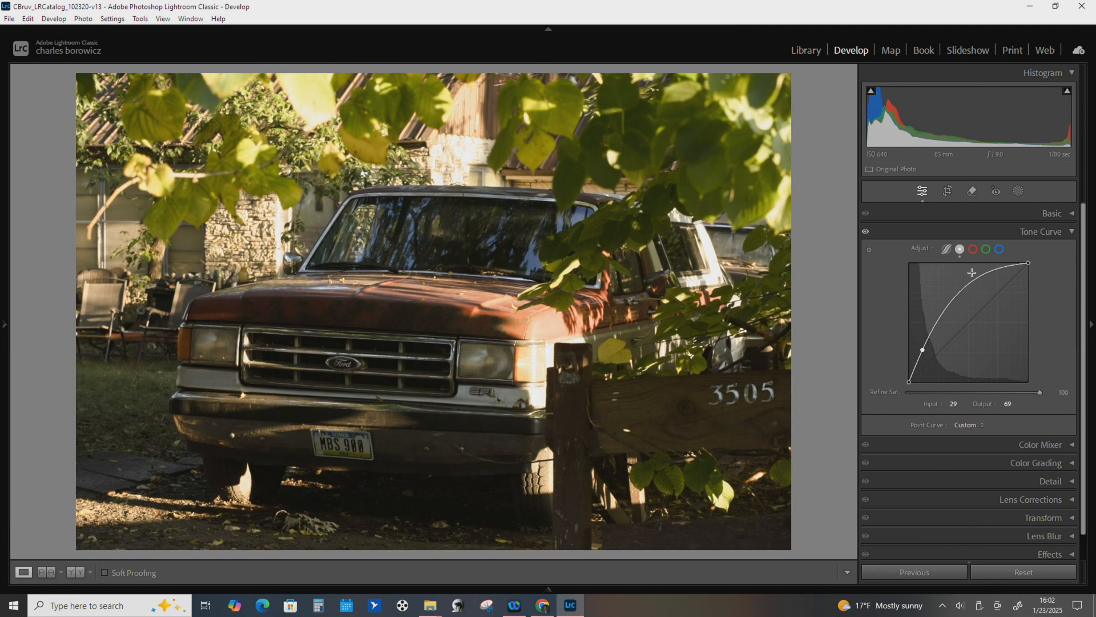
left_click(959, 295)
left_click_drag(959, 295, 964, 304)
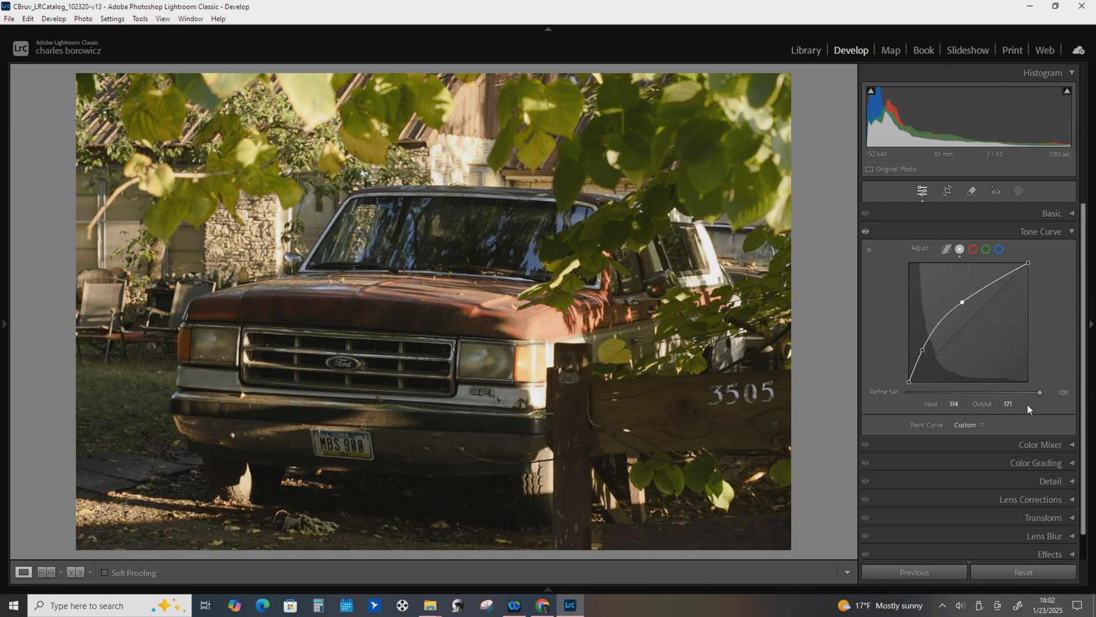
Compare the photo with and without the Tone Curve adjustments, and leave the Tone Curve switched off.
left_click(865, 234)
left_click(866, 234)
key("alt")
left_click(864, 231)
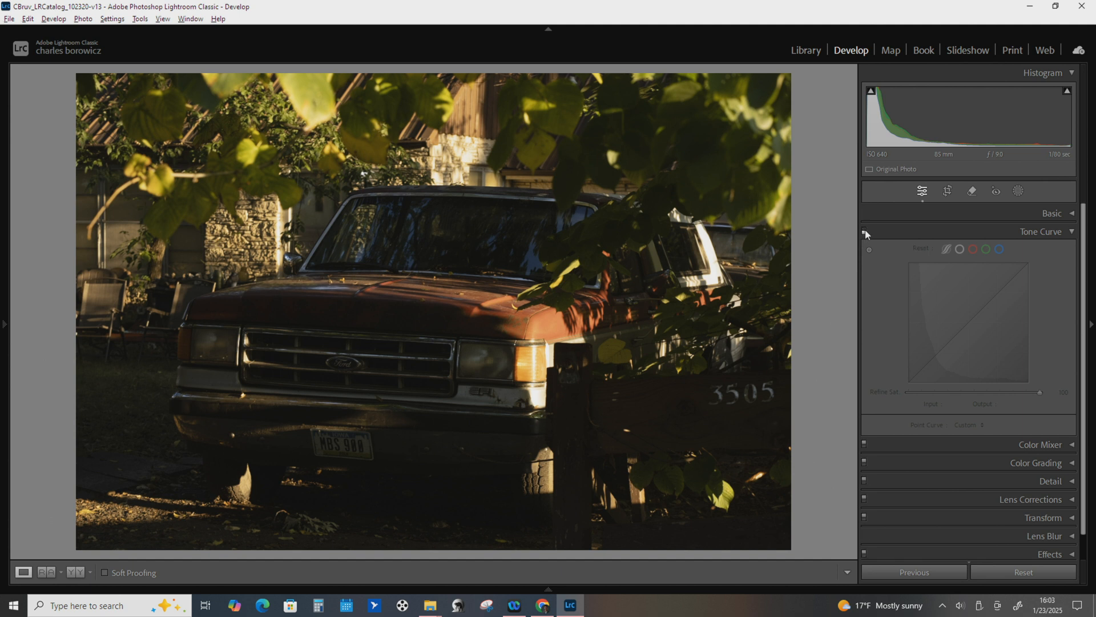
Set the Basic tone adjustments to Exposure +1.29, Highlights −42, Shadows +13, Whites −46 and Blacks +23.
left_click(1069, 230)
left_click(1070, 213)
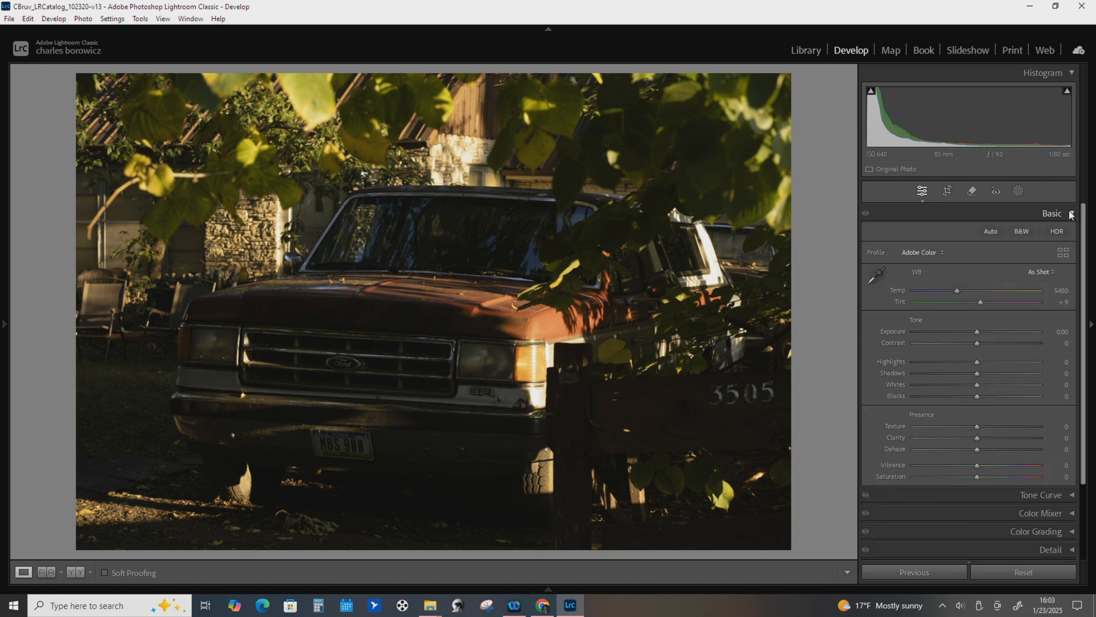
left_click_drag(980, 331, 951, 362)
left_click_drag(977, 396, 991, 392)
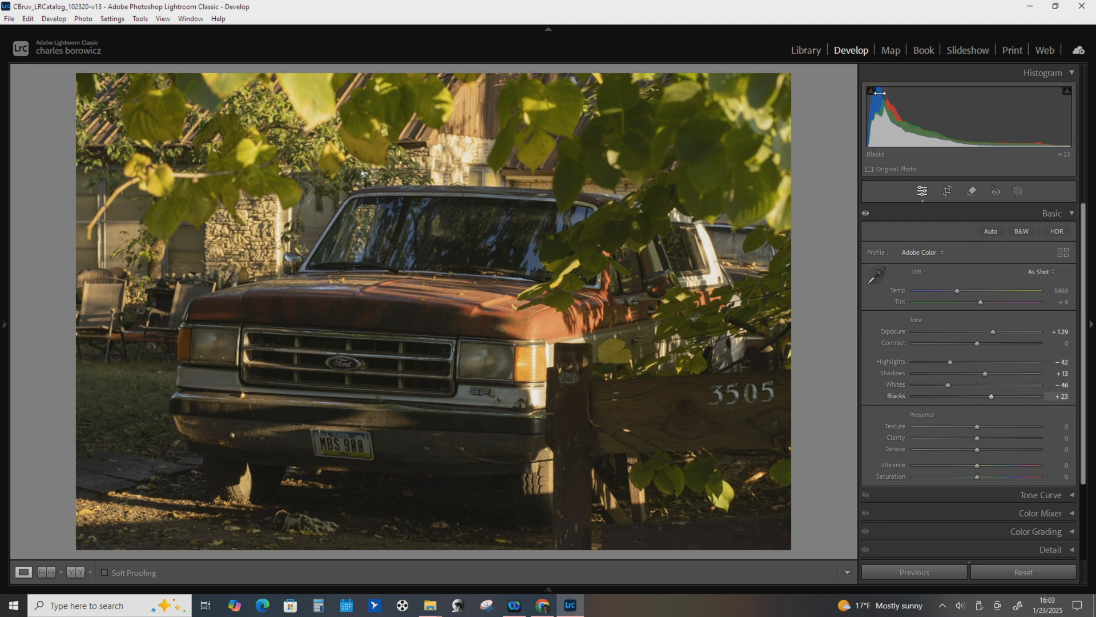
Test darker Blacks at −29, and refine the tones to Blacks +27, Whites −45 and Highlights −56.
left_click_drag(991, 397, 960, 397)
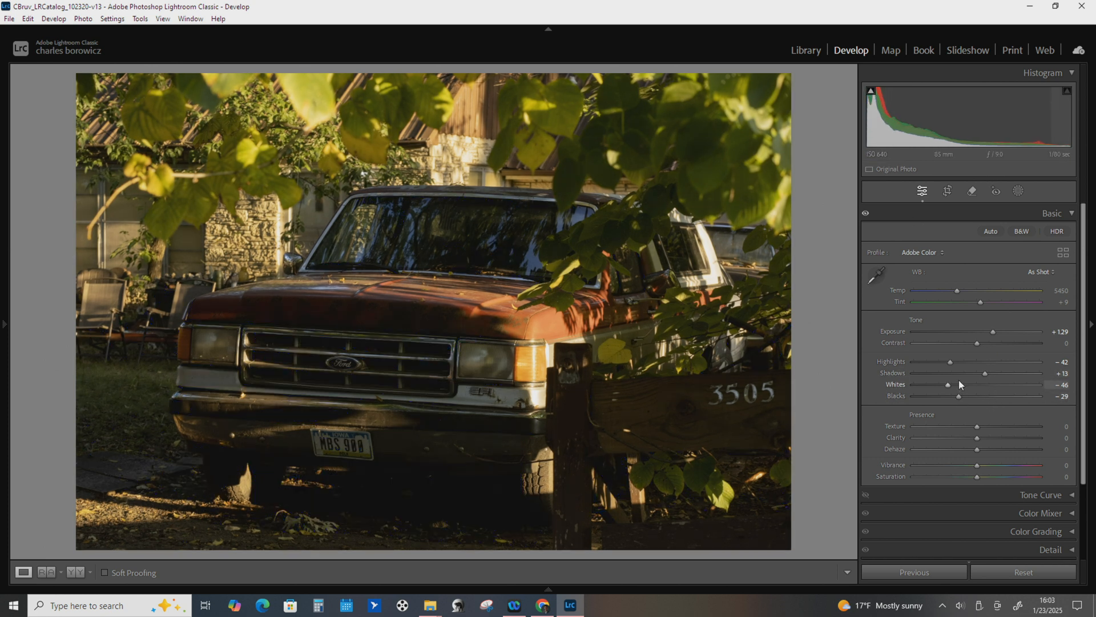
left_click_drag(967, 396, 995, 407)
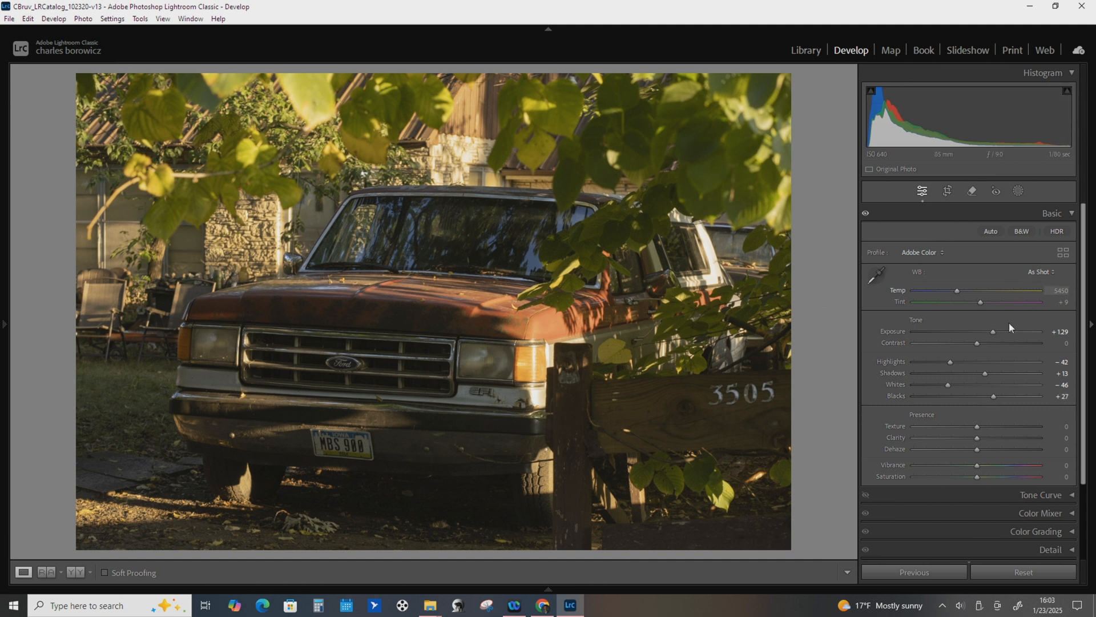
left_click_drag(950, 386, 978, 404)
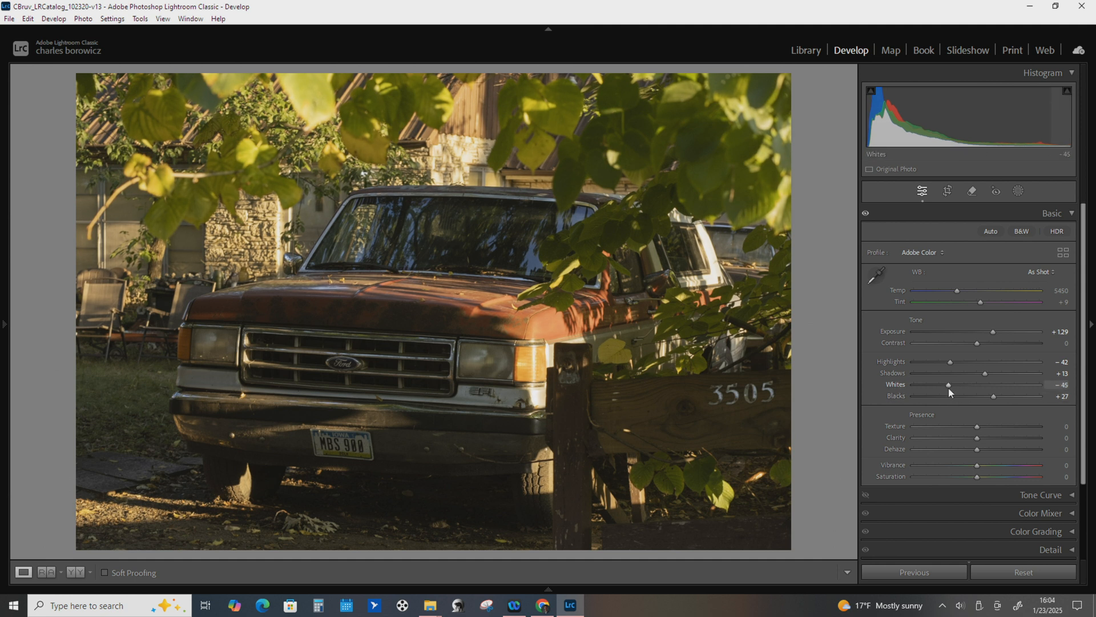
left_click(941, 362)
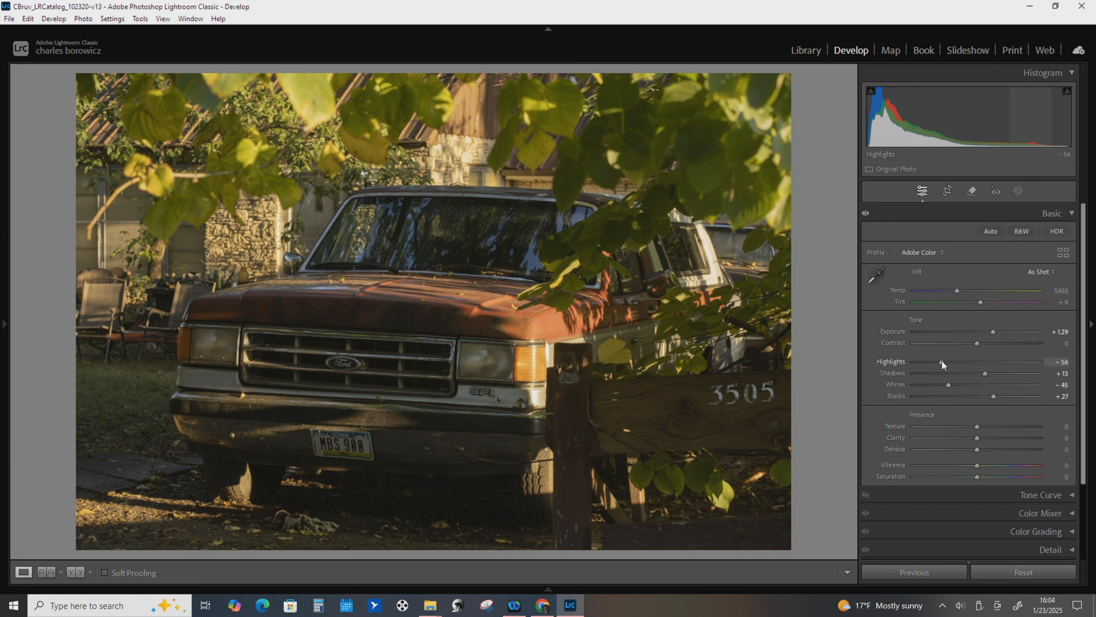
Try red and orange saturation shifts in the Color Mixer, ending at Red +1 and Orange −2.
left_click(1069, 216)
left_click(1074, 251)
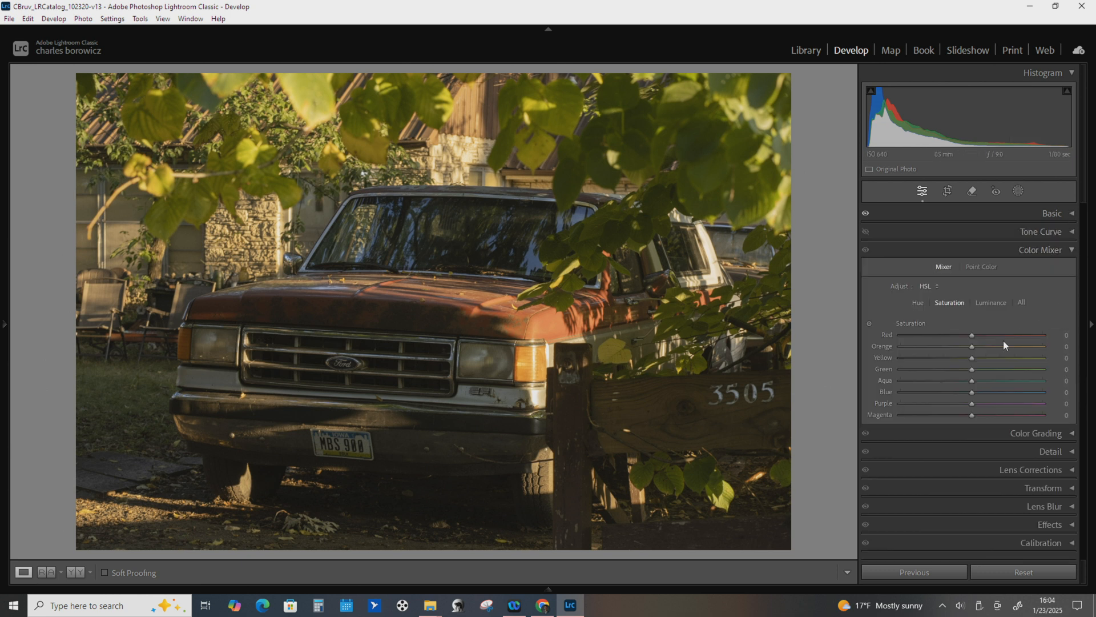
left_click_drag(973, 335, 1001, 337)
left_click_drag(933, 337, 969, 368)
Look through the mixer's Luminance and Hue adjustments, and reset the Red and Orange saturation to 0.
left_click(992, 305)
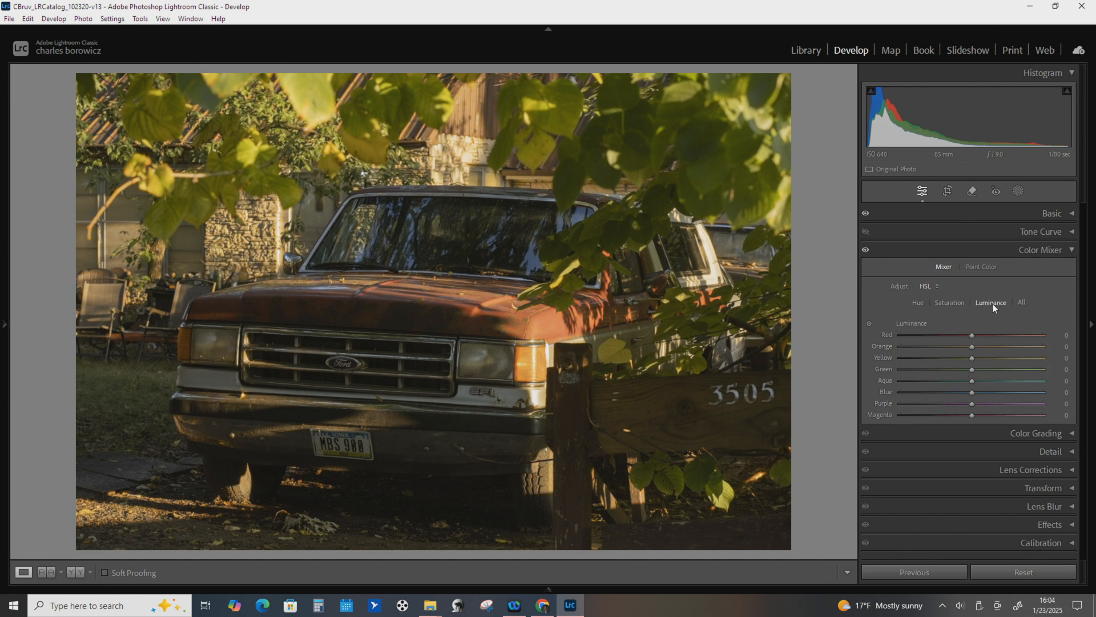
left_click(918, 305)
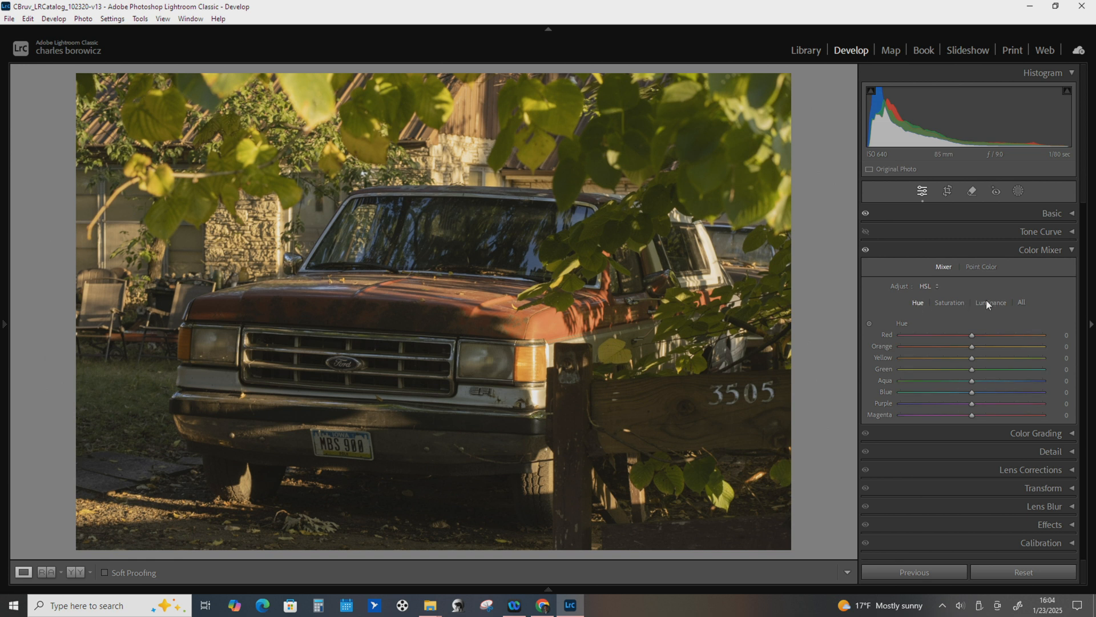
left_click(950, 303)
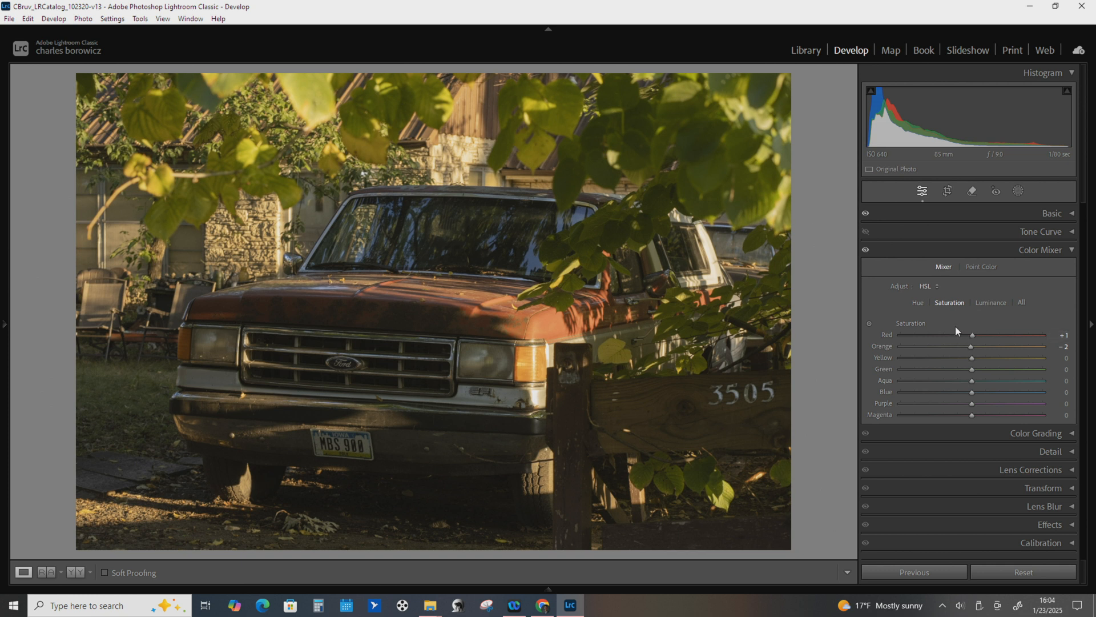
key("period")
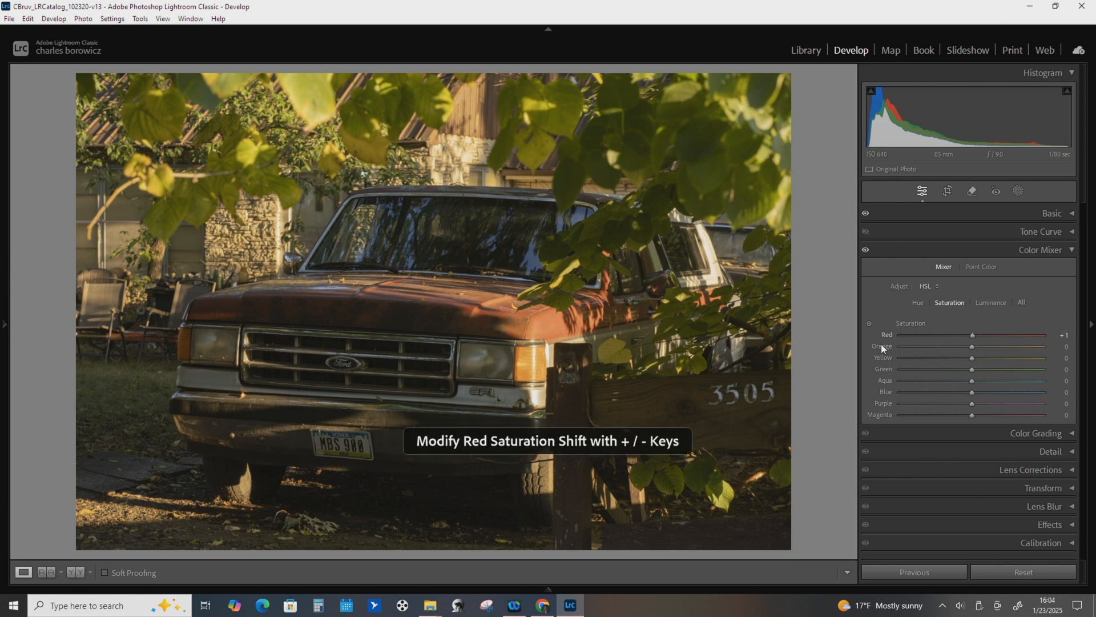
key("minus")
Try the color luminance adjustments, and set the hues to Red −6, Orange +2, Yellow +1, Aqua −6 and Magenta −2.
left_click(996, 302)
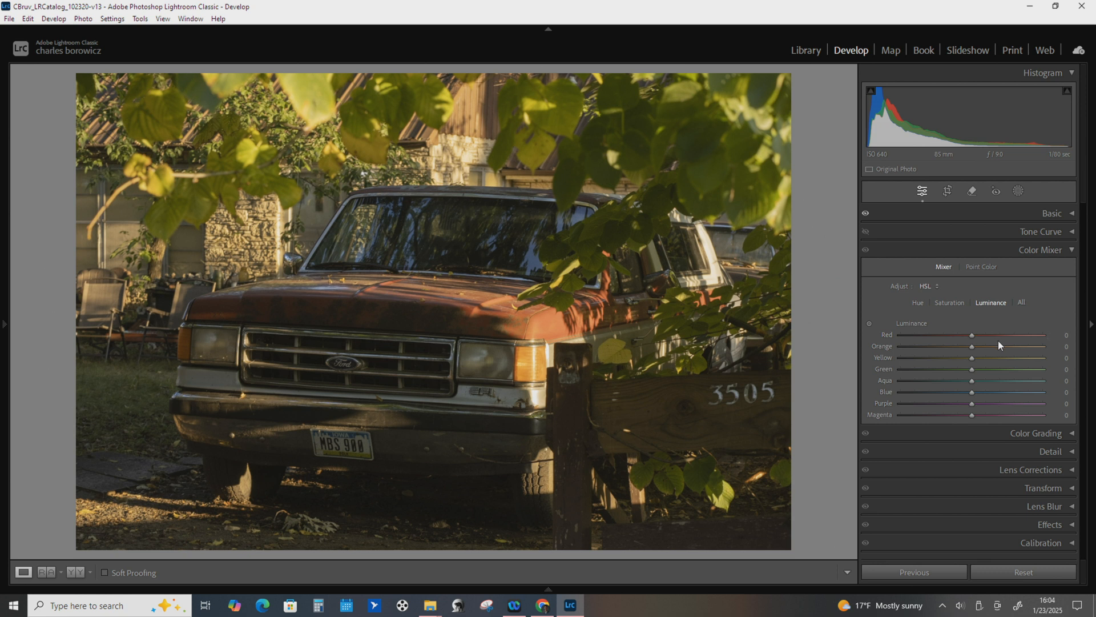
left_click_drag(970, 335, 971, 362)
left_click(917, 302)
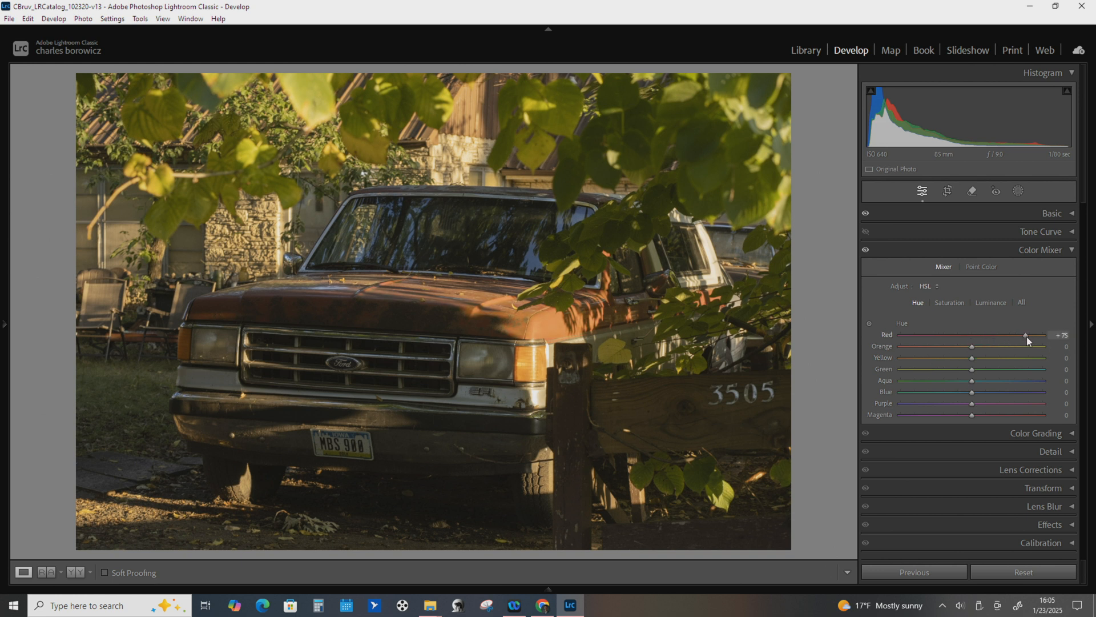
left_click_drag(1009, 338, 999, 384)
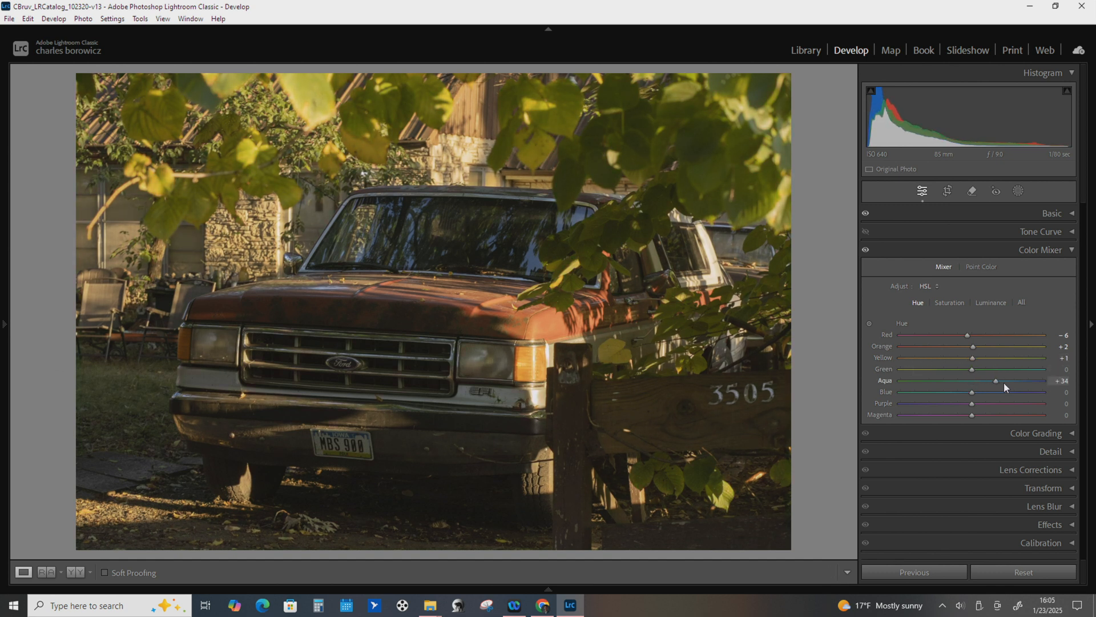
left_click_drag(906, 392, 967, 420)
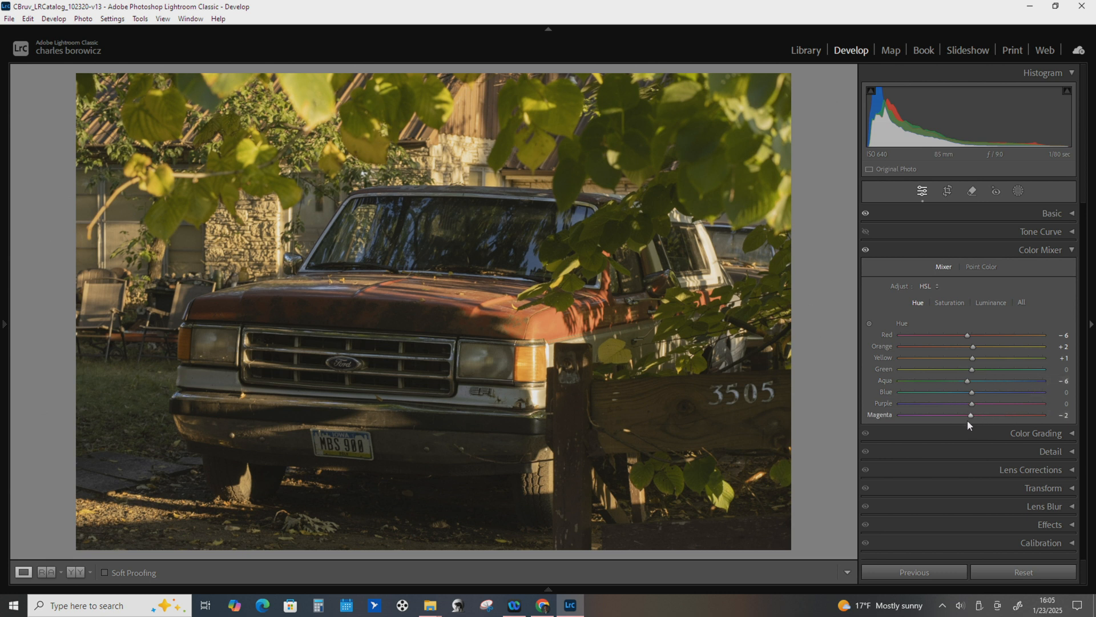
Reset the Red and Orange hues, and use the targeted adjustment on the truck's hood to shift Red to +26 and Orange to +43.
double_click(886, 334)
double_click(888, 346)
left_click(869, 324)
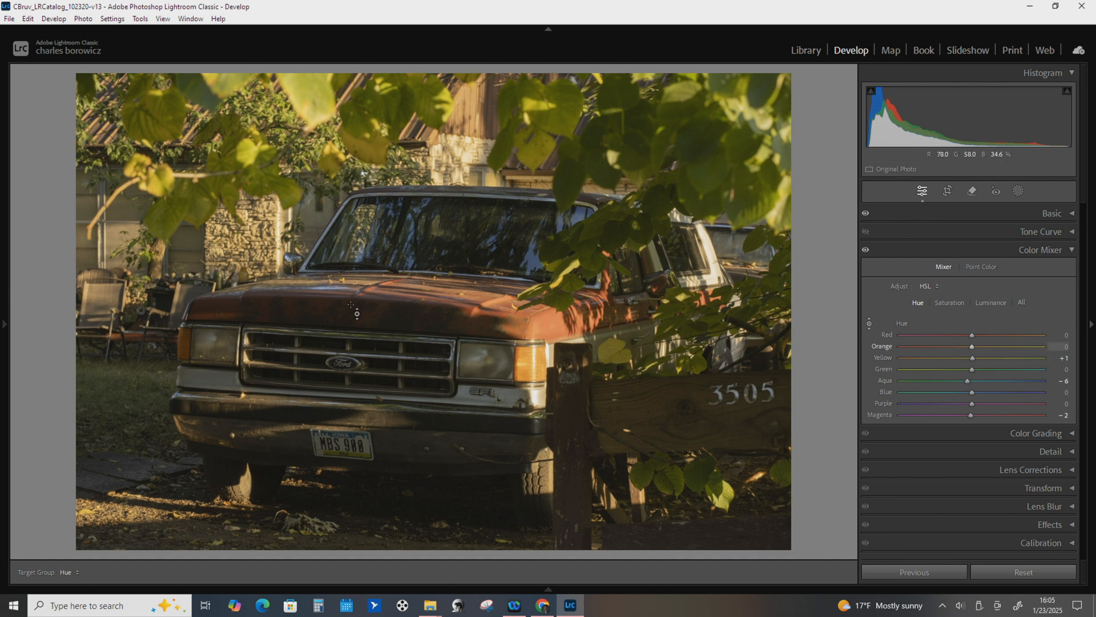
mouse_move(426, 294)
left_mouse_down()
mouse_move(426, 262)
mouse_move(425, 333)
mouse_move(425, 240)
mouse_move(425, 349)
mouse_move(425, 274)
mouse_move(425, 320)
mouse_move(426, 283)
left_mouse_up()
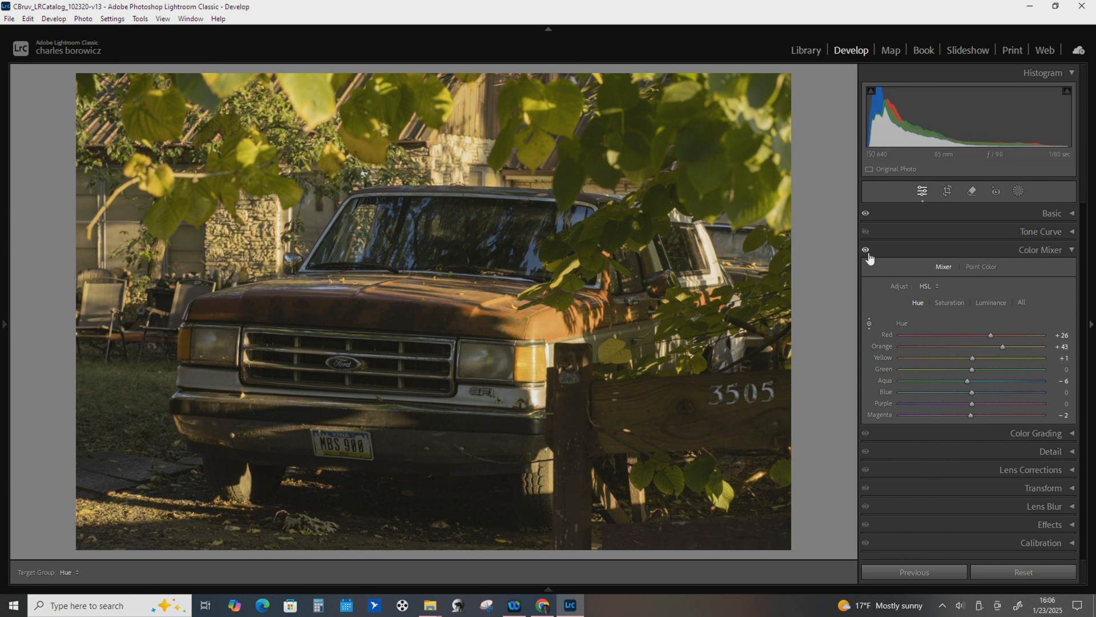
Desaturate the truck's hood color with the targeted saturation adjustment, to Red −73 and Orange −100.
left_click(955, 306)
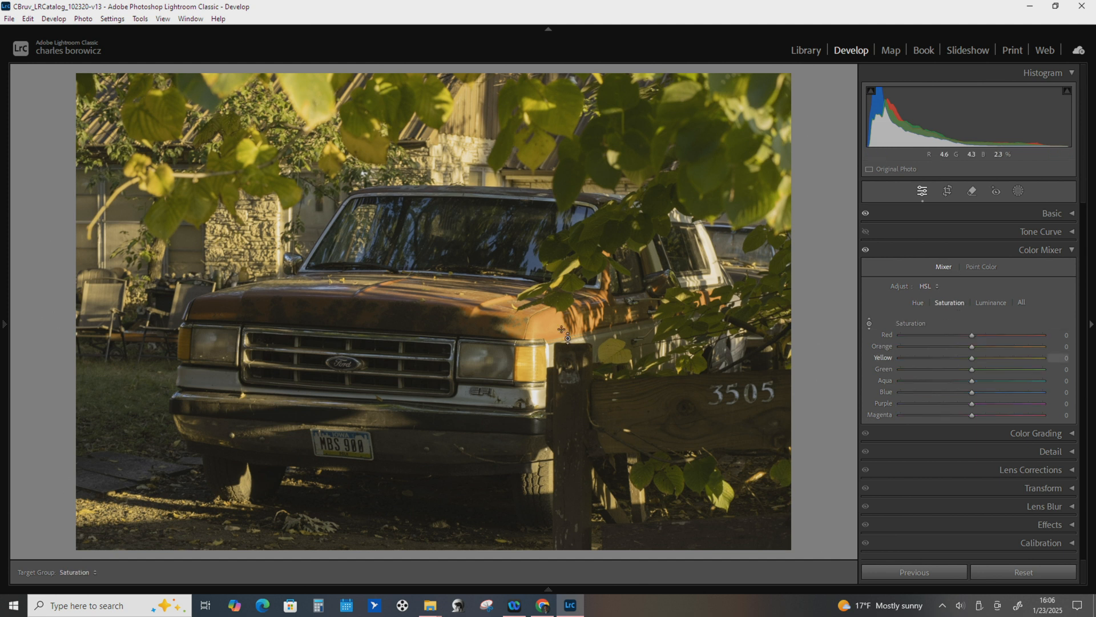
left_click_drag(539, 324, 539, 391)
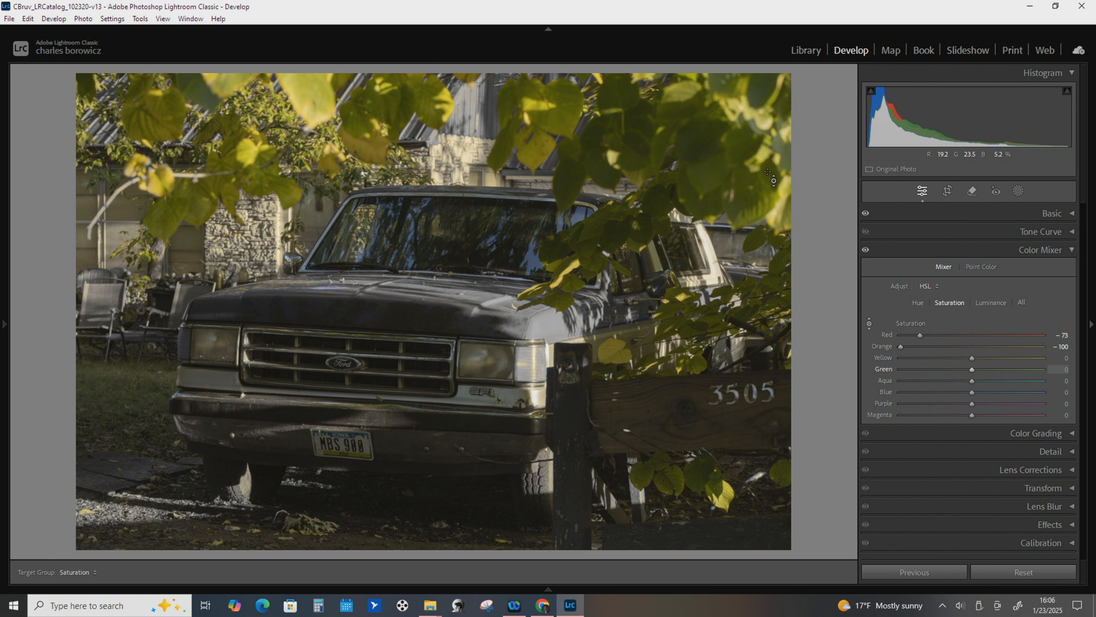
In Color Grading, set the shadows to hue 183, saturation 22 and luminance +11, and lower the highlights' luminance to −24.
left_click(1071, 251)
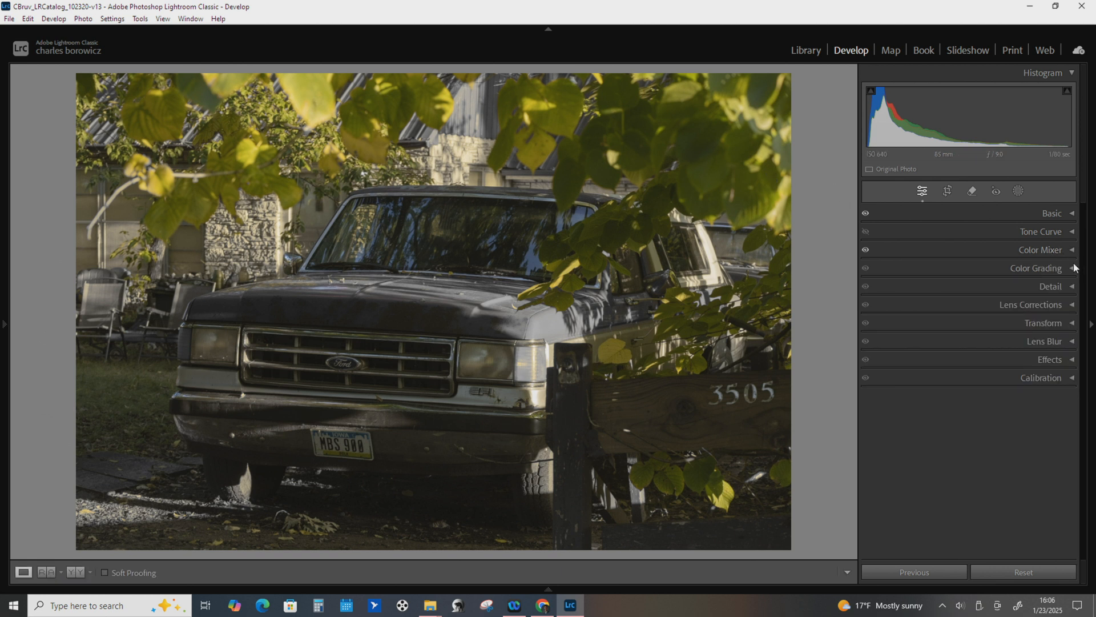
left_click(1072, 270)
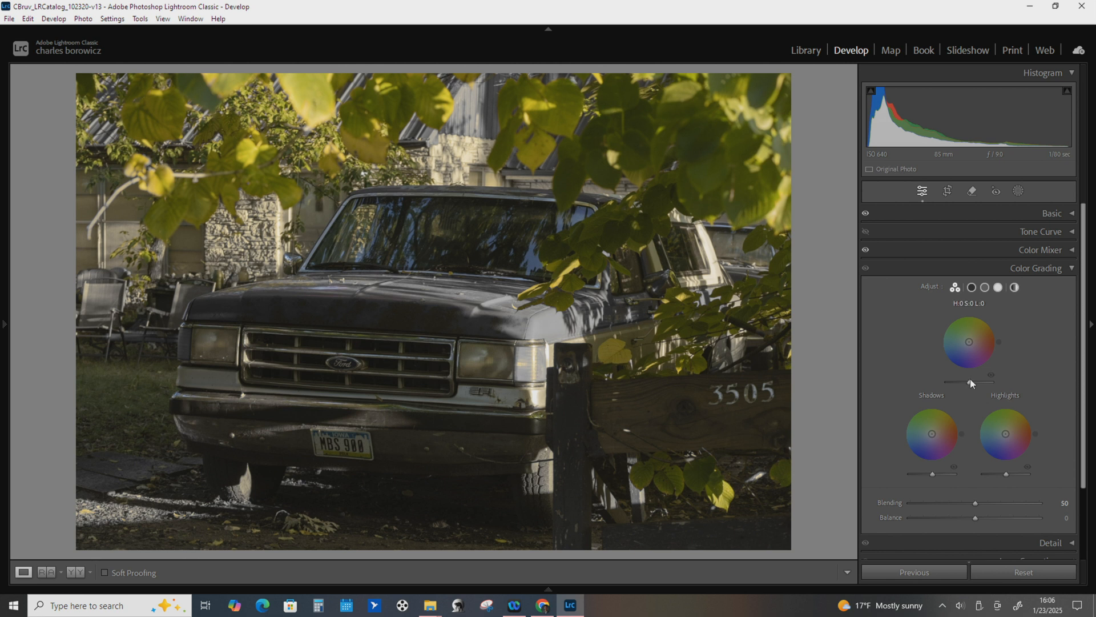
mouse_move(970, 381)
left_mouse_down()
mouse_move(947, 384)
mouse_move(993, 387)
mouse_move(947, 388)
mouse_move(981, 389)
mouse_move(971, 391)
left_mouse_up()
mouse_move(1006, 473)
left_mouse_down()
mouse_move(988, 475)
mouse_move(1032, 481)
mouse_move(1001, 484)
left_mouse_up()
mouse_move(933, 475)
left_mouse_down()
mouse_move(957, 474)
mouse_move(895, 474)
mouse_move(936, 477)
mouse_move(927, 434)
left_mouse_up()
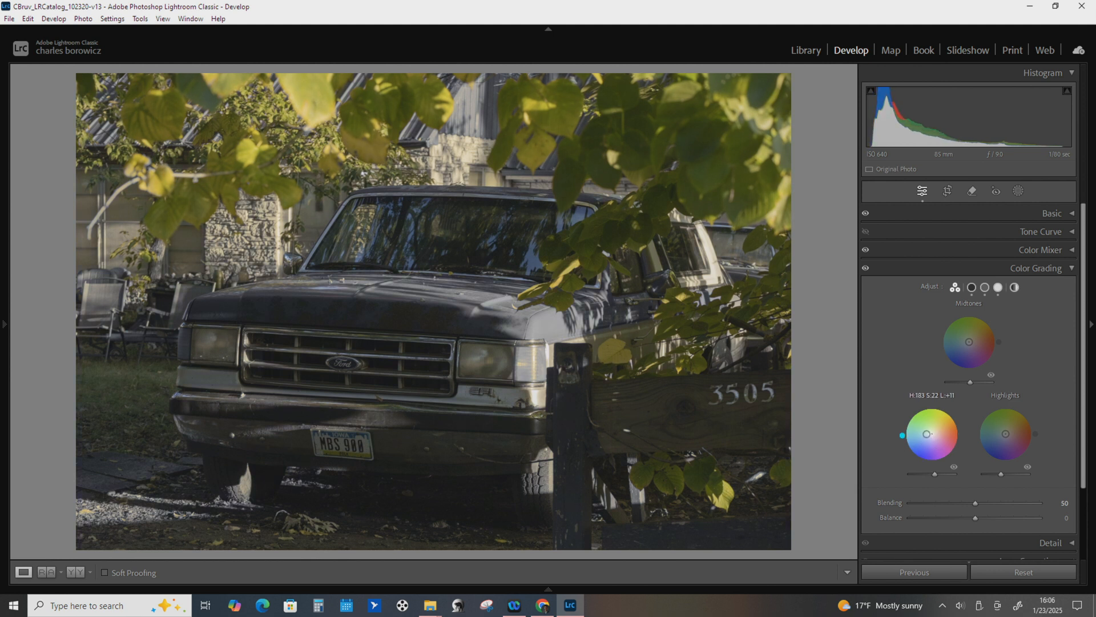
Tint the midtones slightly teal and the highlights to hue 342, saturation 18, and review each tonal range's color wheel.
mouse_move(969, 341)
left_mouse_down()
mouse_move(969, 330)
mouse_move(983, 333)
mouse_move(958, 341)
left_mouse_up()
double_click(958, 342)
left_click_drag(1006, 434, 1010, 435)
left_click(971, 288)
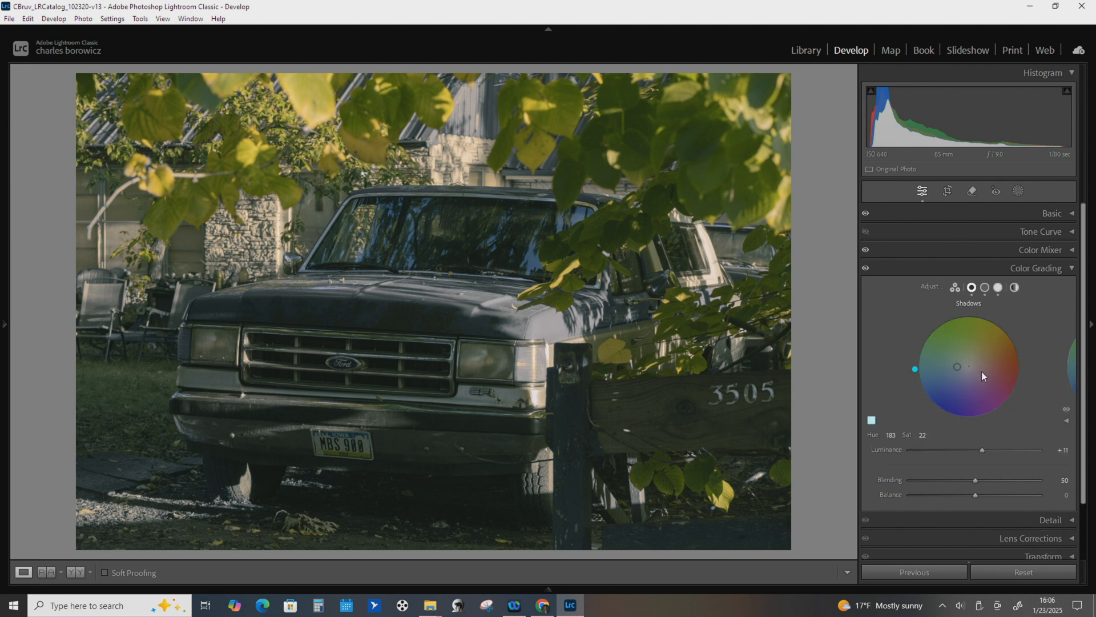
left_click(984, 287)
left_click(998, 287)
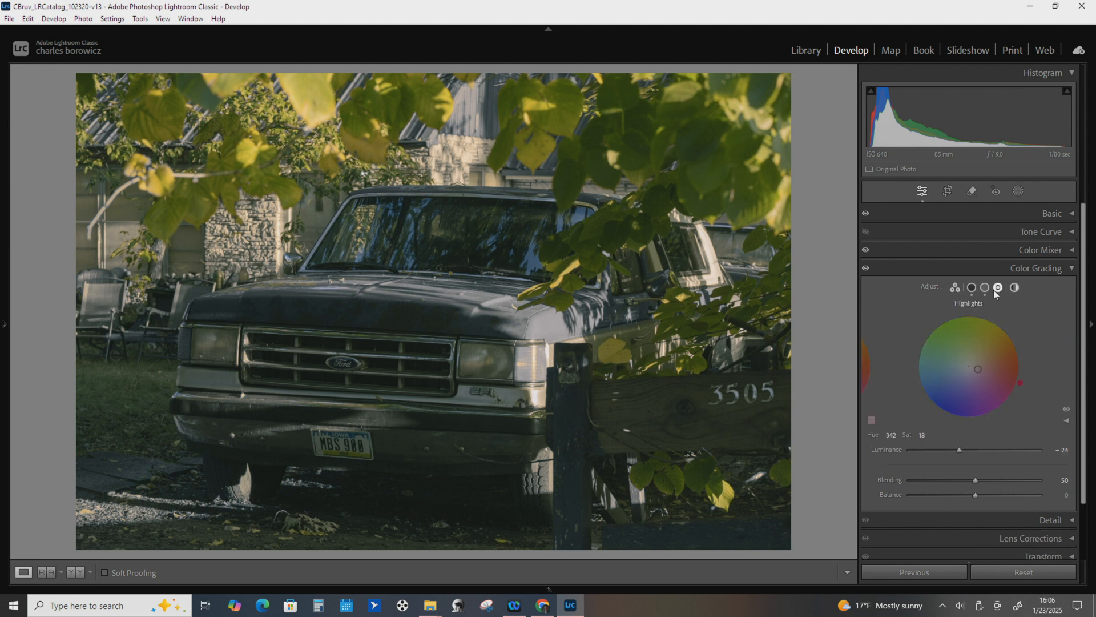
left_click(956, 288)
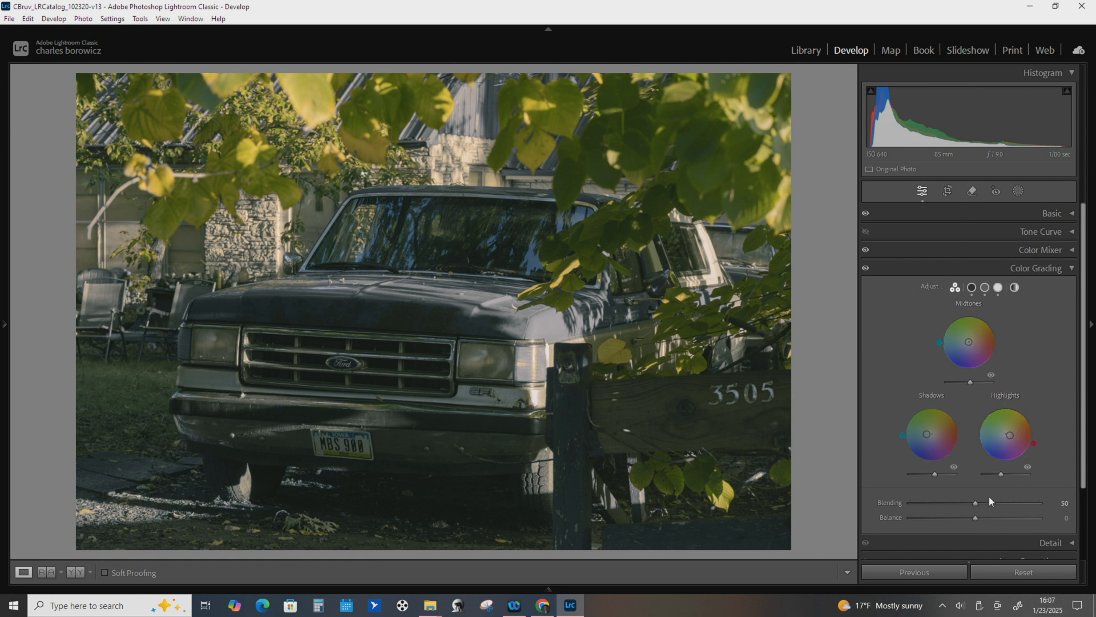
Set the color grading's Blending to 44 and Balance to −14.
mouse_move(969, 505)
left_mouse_down()
mouse_move(928, 514)
mouse_move(966, 510)
mouse_move(933, 519)
mouse_move(1005, 525)
mouse_move(961, 526)
mouse_move(992, 525)
mouse_move(970, 526)
left_mouse_up()
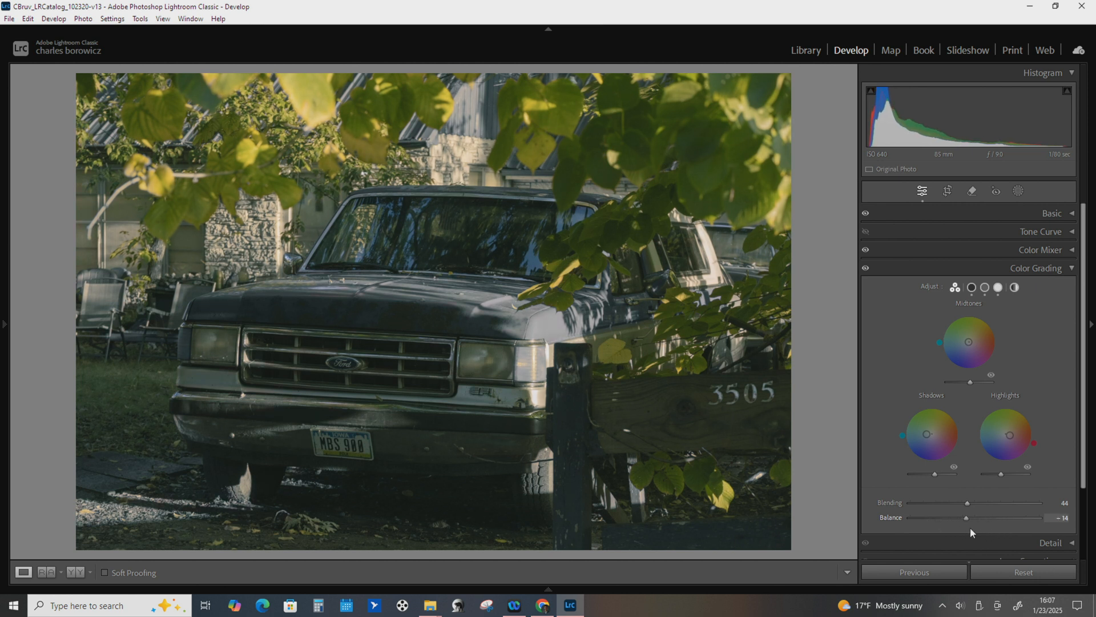
double_click(975, 525)
left_click(1071, 269)
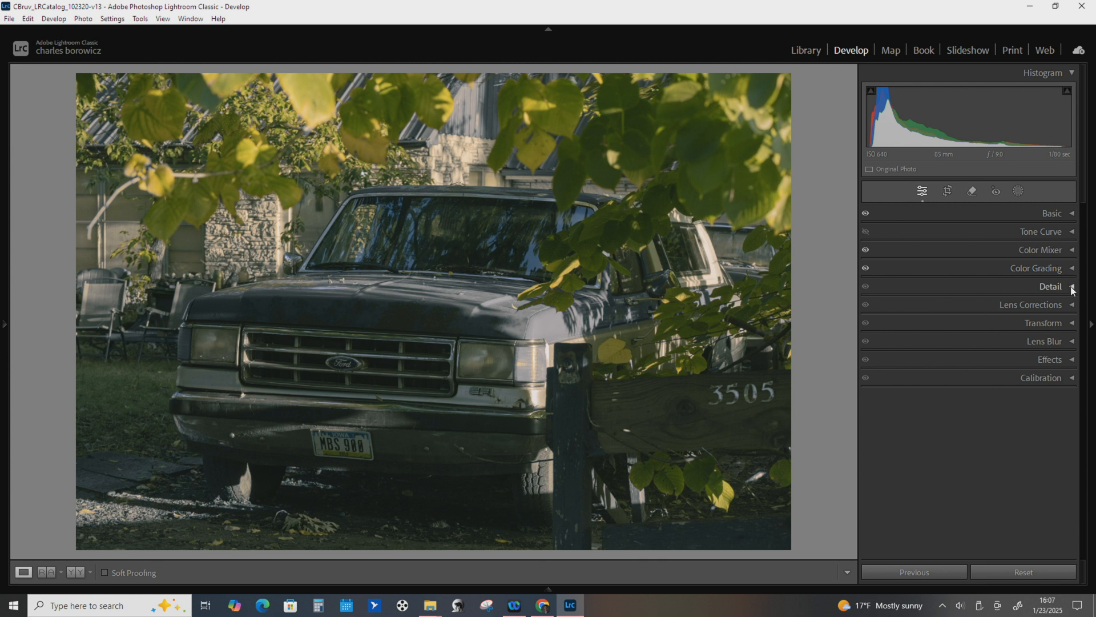
Review the sharpening and noise reduction settings in Detail, and the Presence settings in Basic.
left_click(1071, 286)
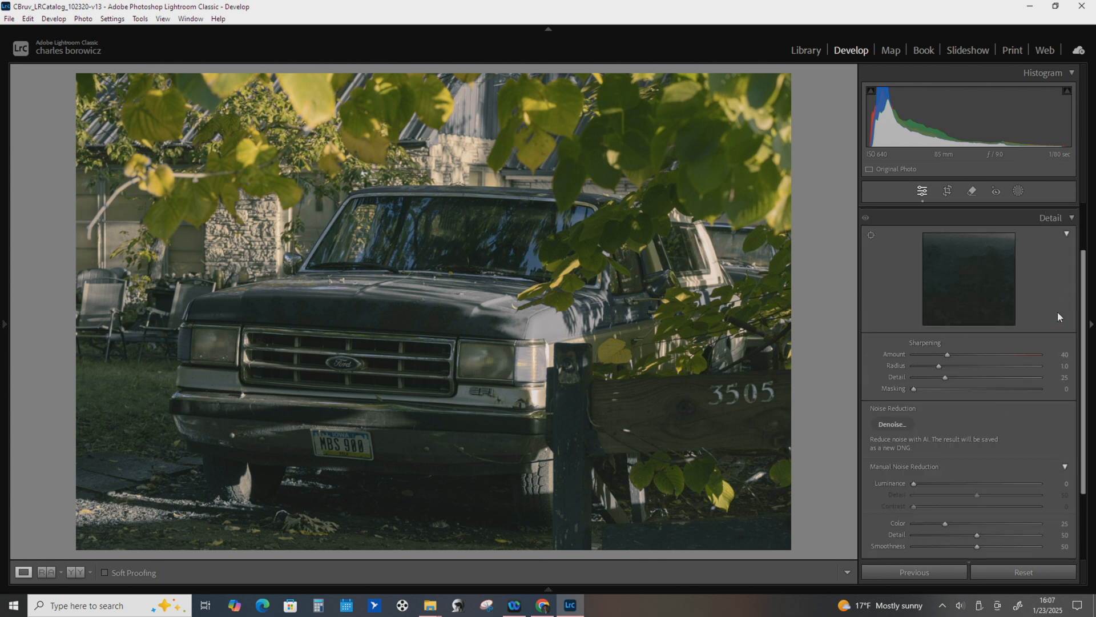
scroll(1083, 400, "up", 1)
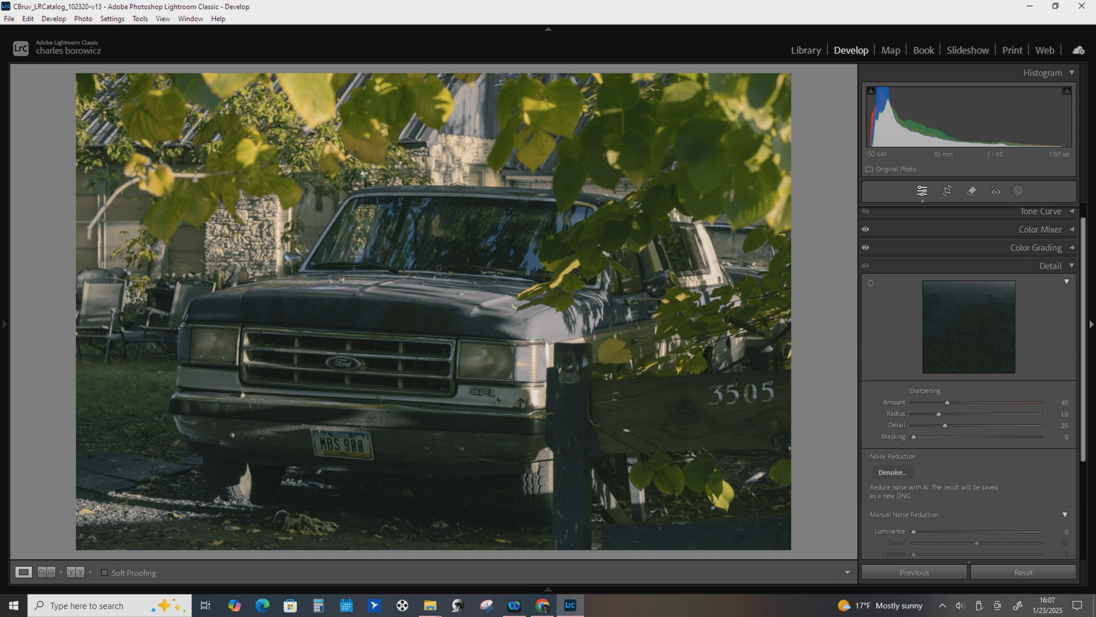
left_click(1071, 266)
left_click(1069, 213)
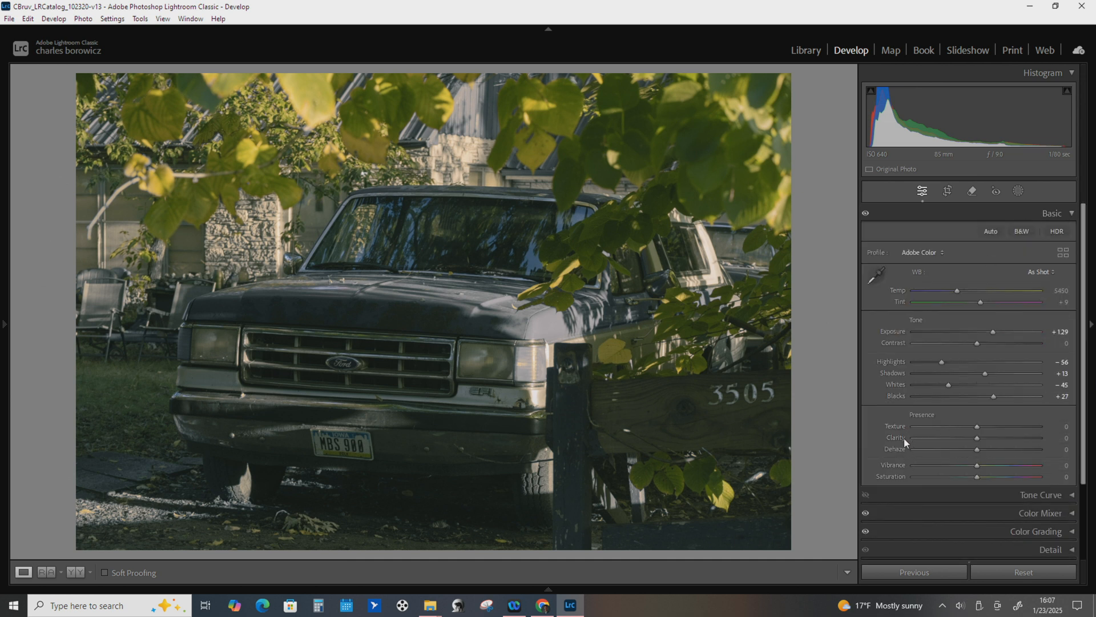
left_click(1072, 214)
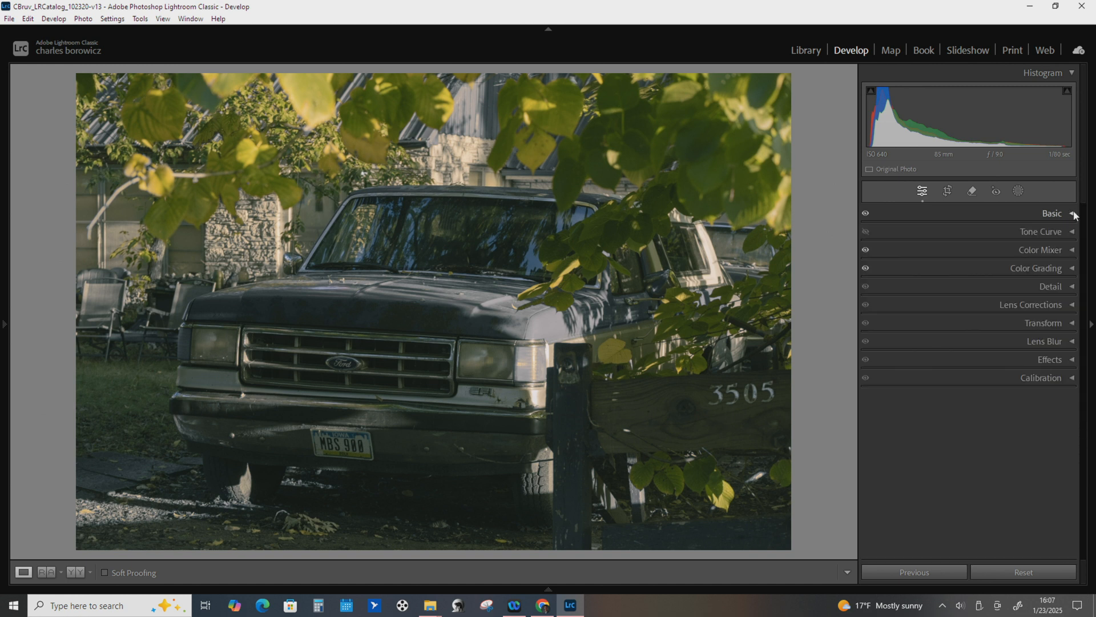
Zoom in on the truck's hood and compare a sharpening Amount of 112 with an Amount of 0.
left_click(1072, 287)
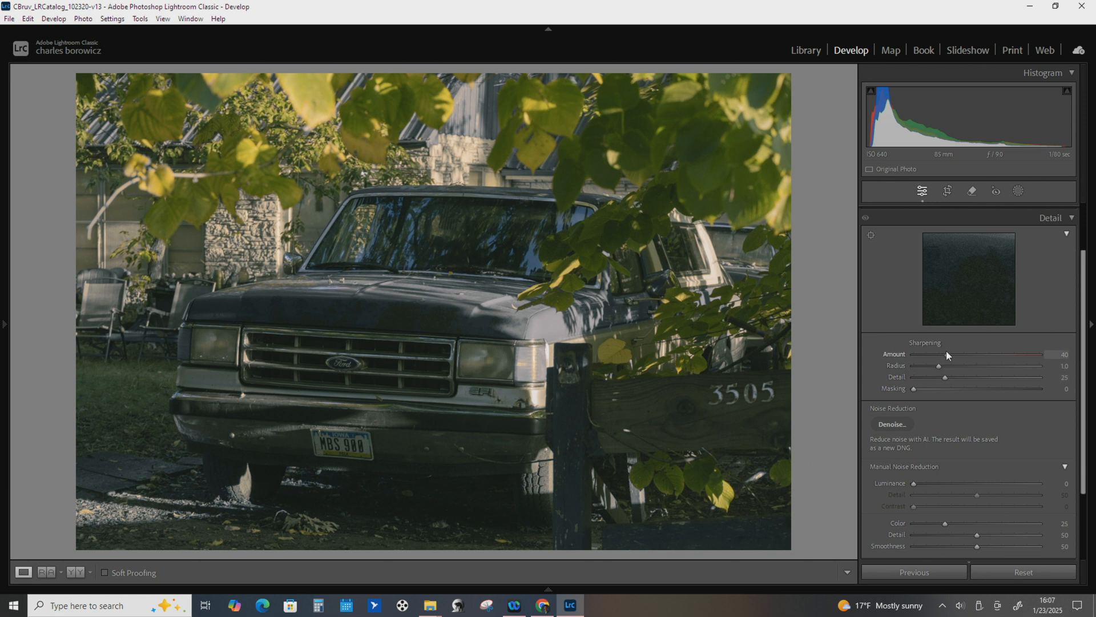
left_click_drag(948, 356, 1006, 362)
left_click(457, 307)
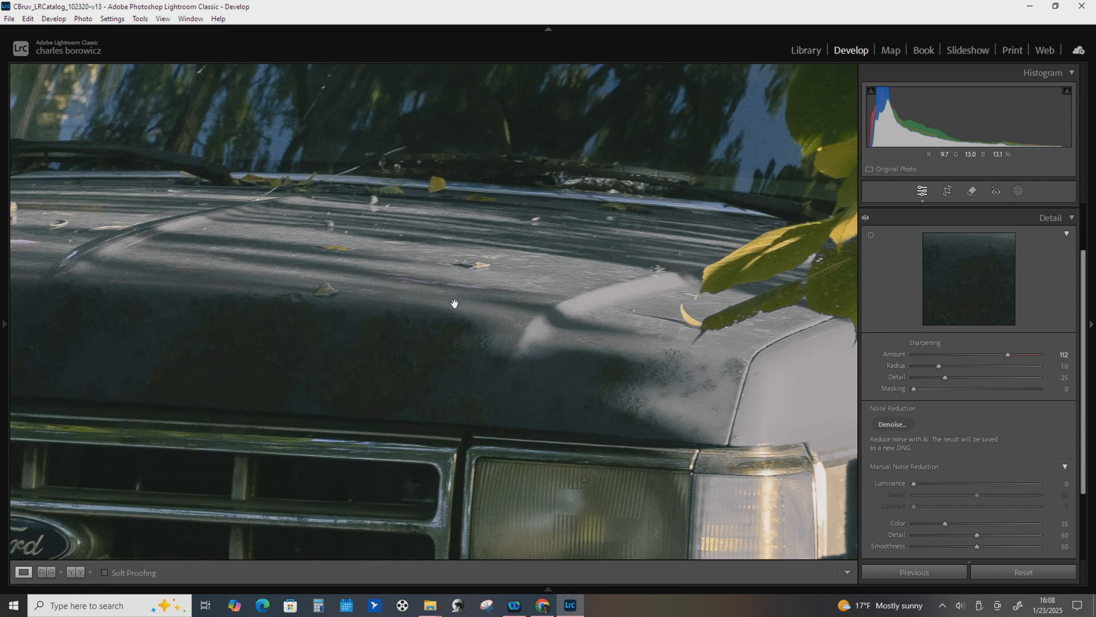
left_click_drag(1008, 355, 881, 368)
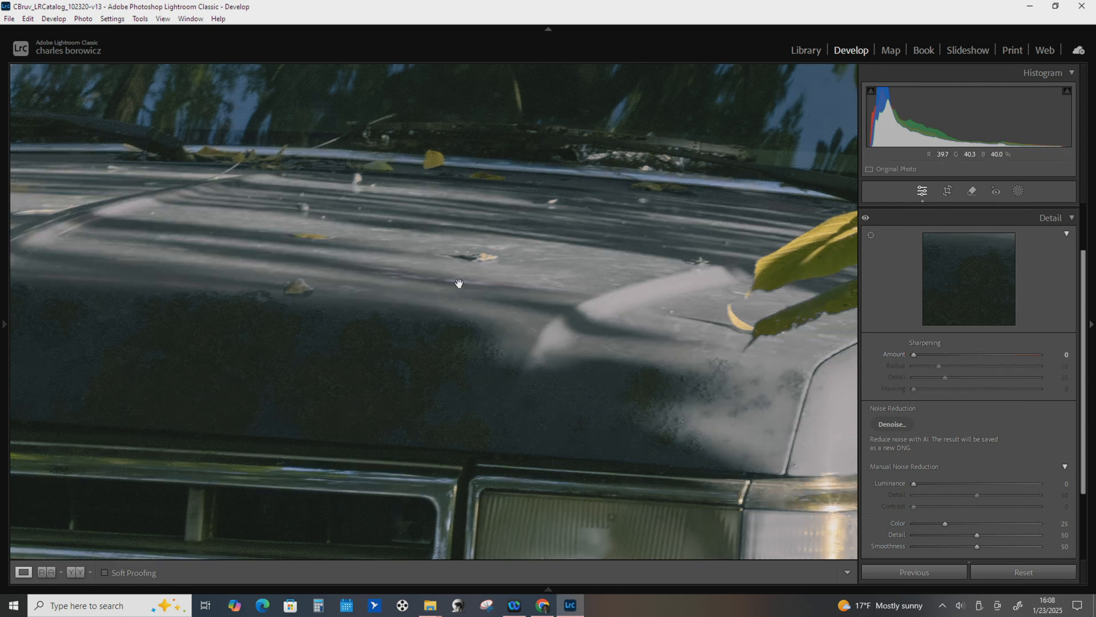
Examine the truck's hood, headlight and grille up close without sharpening.
left_click_drag(570, 349, 604, 384)
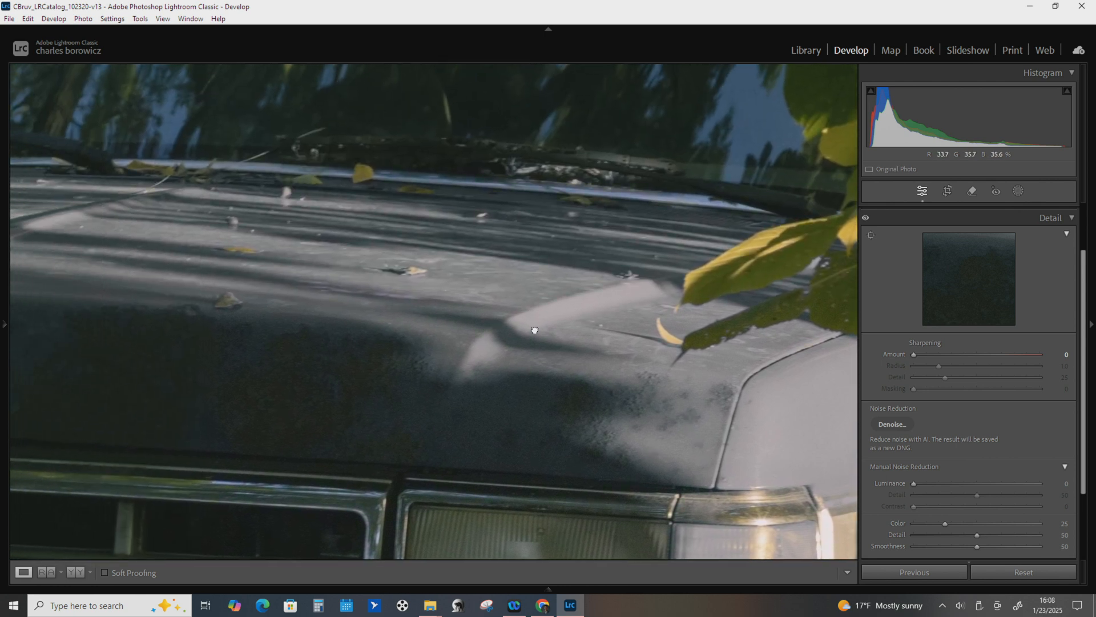
left_click_drag(476, 313, 541, 331)
left_click_drag(373, 308, 490, 314)
left_click_drag(295, 313, 406, 316)
left_click_drag(333, 316, 445, 340)
left_click_drag(372, 339, 467, 331)
left_click_drag(625, 374, 297, 275)
left_click_drag(497, 302, 341, 246)
left_click_drag(669, 359, 447, 284)
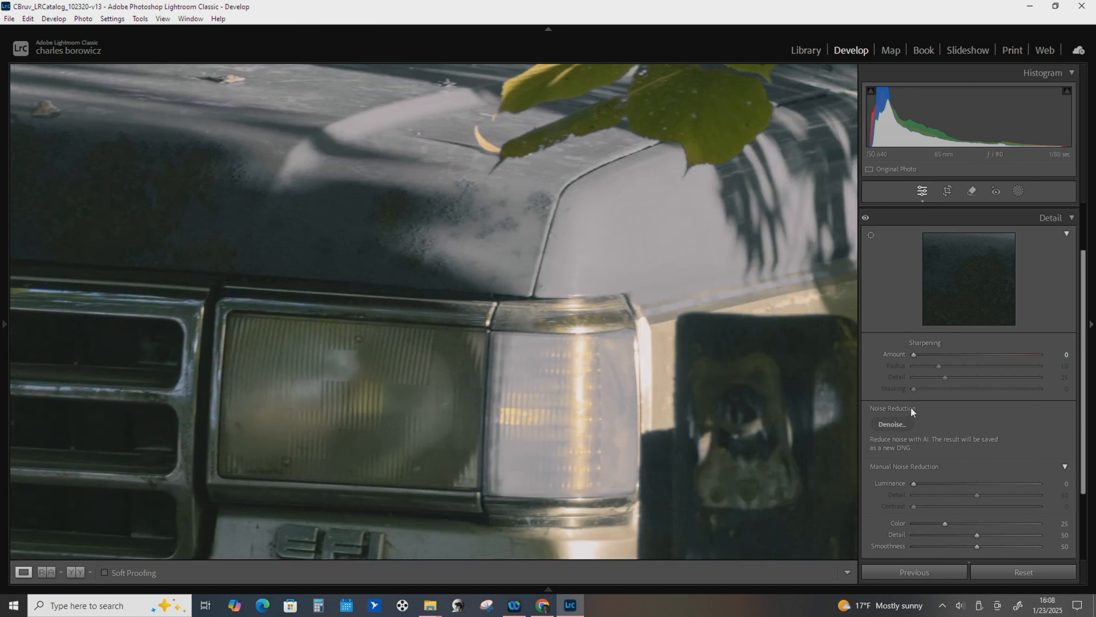
Try strong sharpening on the hood and headlight area, with Amount 150 and Radius 3.0.
left_click_drag(916, 354, 1009, 359)
left_click_drag(619, 221, 645, 301)
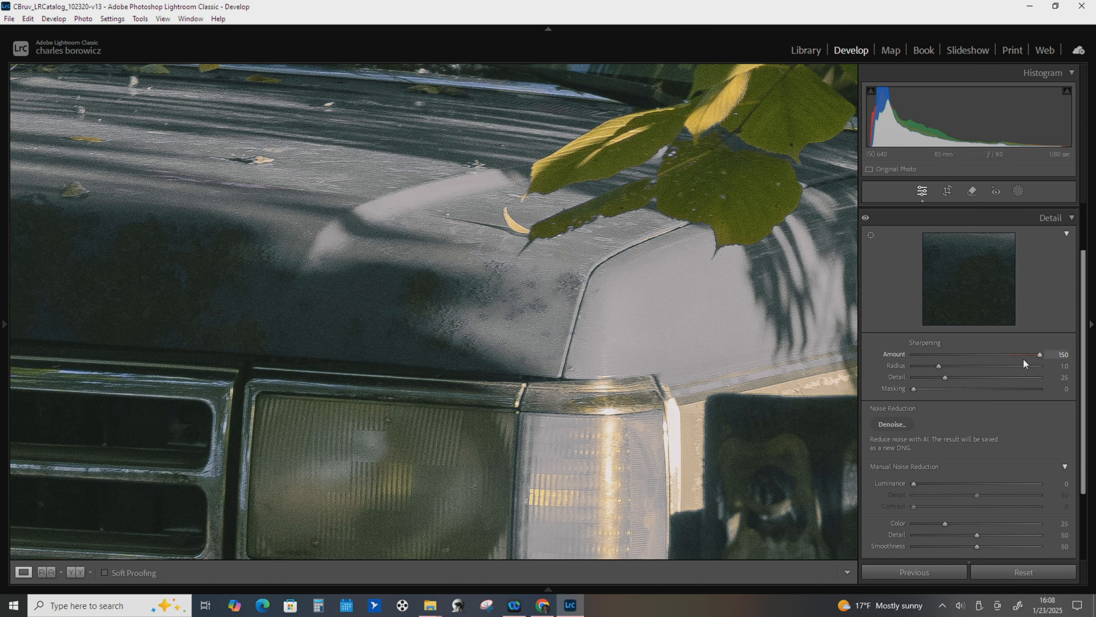
left_click_drag(1040, 358, 960, 362)
left_click_drag(948, 355, 1040, 356)
left_click_drag(937, 366, 913, 367)
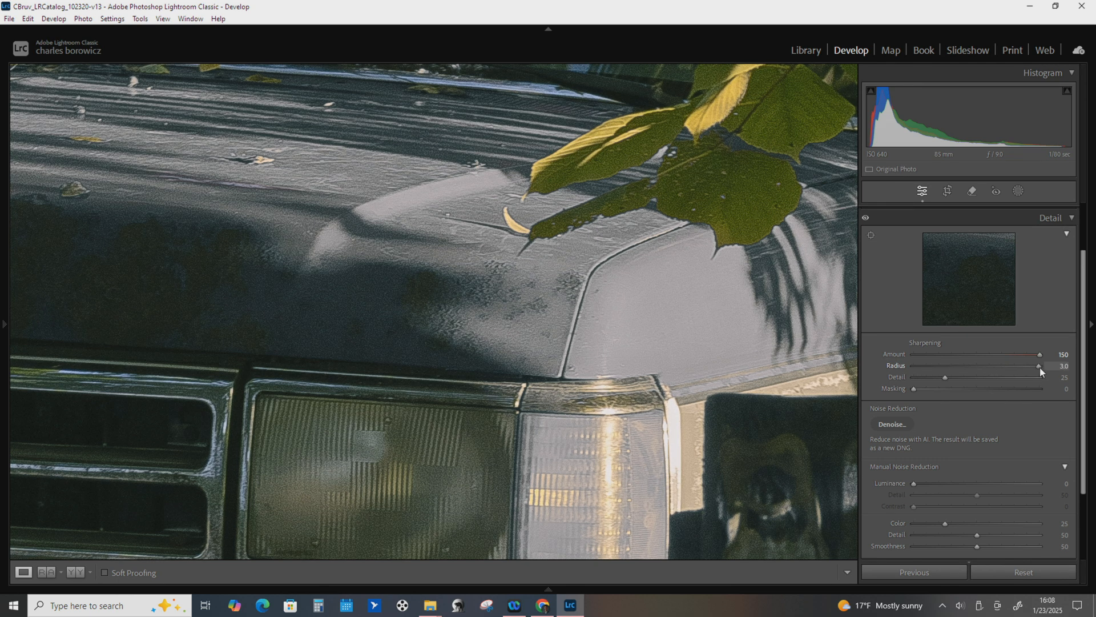
Reduce the sharpening to Amount 93 and Radius 1.3.
left_click_drag(997, 367, 972, 367)
left_click_drag(998, 367, 929, 372)
mouse_move(969, 354)
left_mouse_down()
mouse_move(955, 354)
mouse_move(1006, 355)
mouse_move(977, 358)
left_mouse_up()
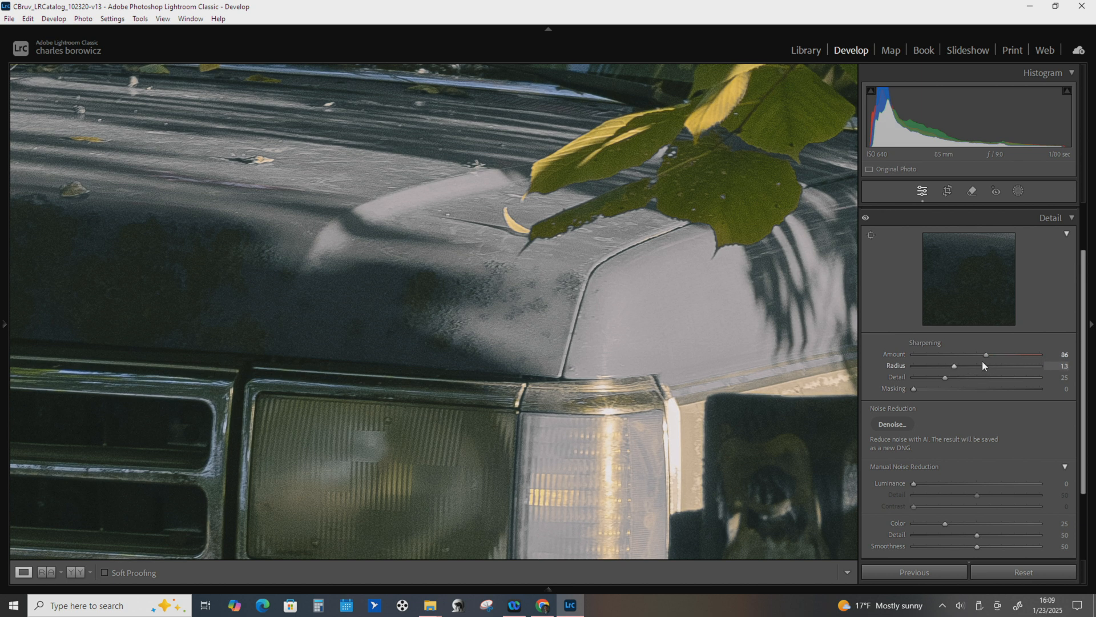
left_click_drag(986, 354, 992, 355)
Judge the sharpening with the grayscale edge and luminance previews, and set Radius to 0.9 and Amount to 97.
left_click_drag(954, 366, 974, 367)
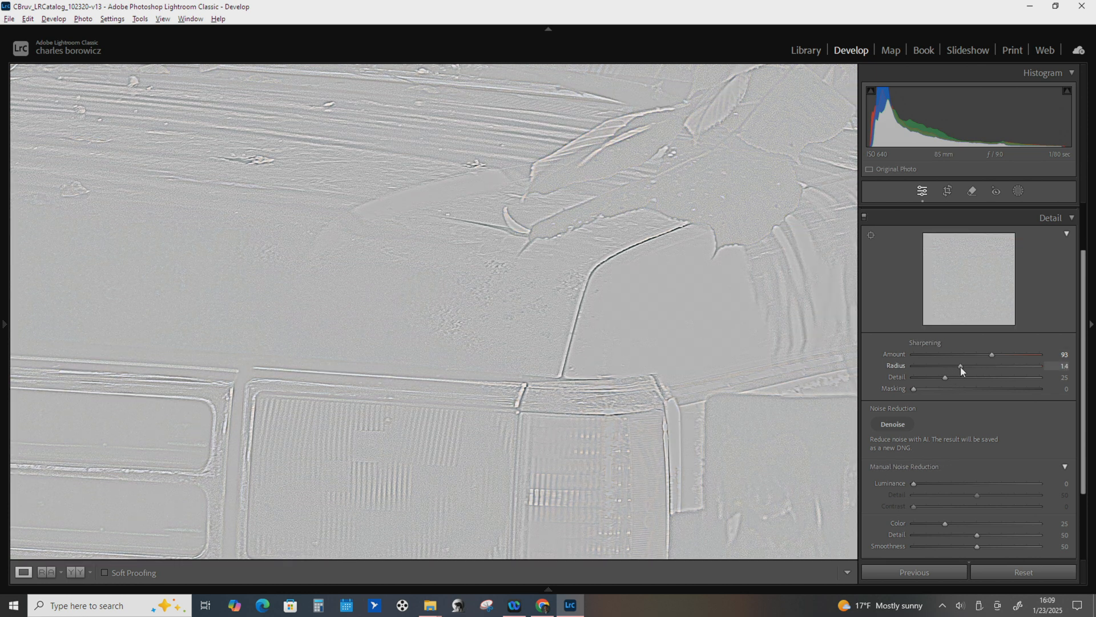
left_click_drag(961, 366, 912, 368)
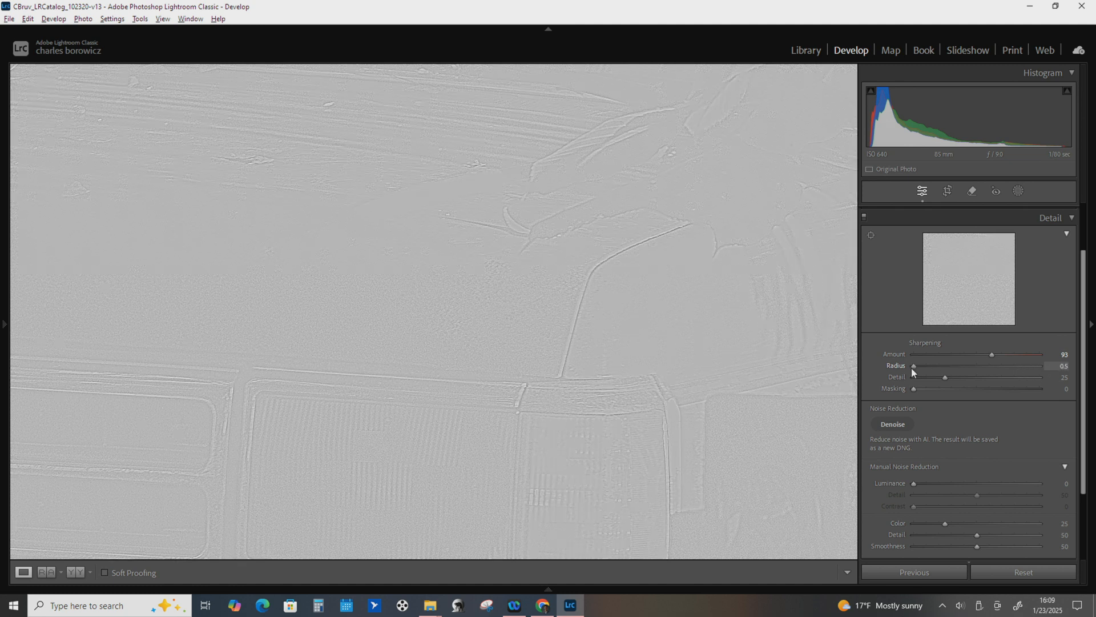
left_click_drag(930, 367, 1004, 357)
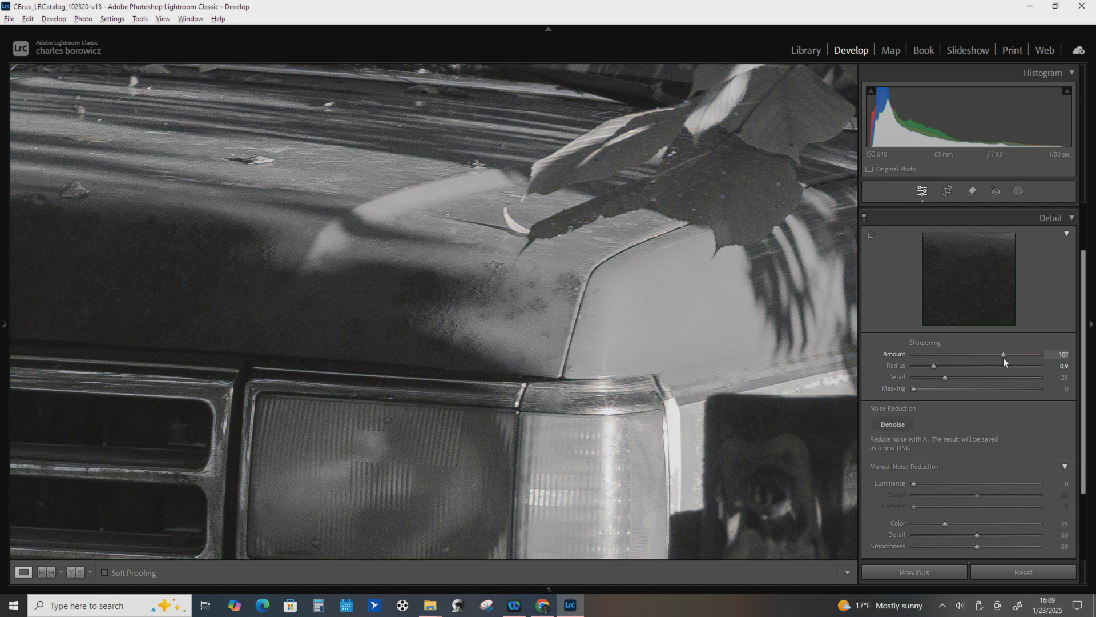
left_click_drag(996, 356, 952, 358)
left_click_drag(996, 354, 995, 353)
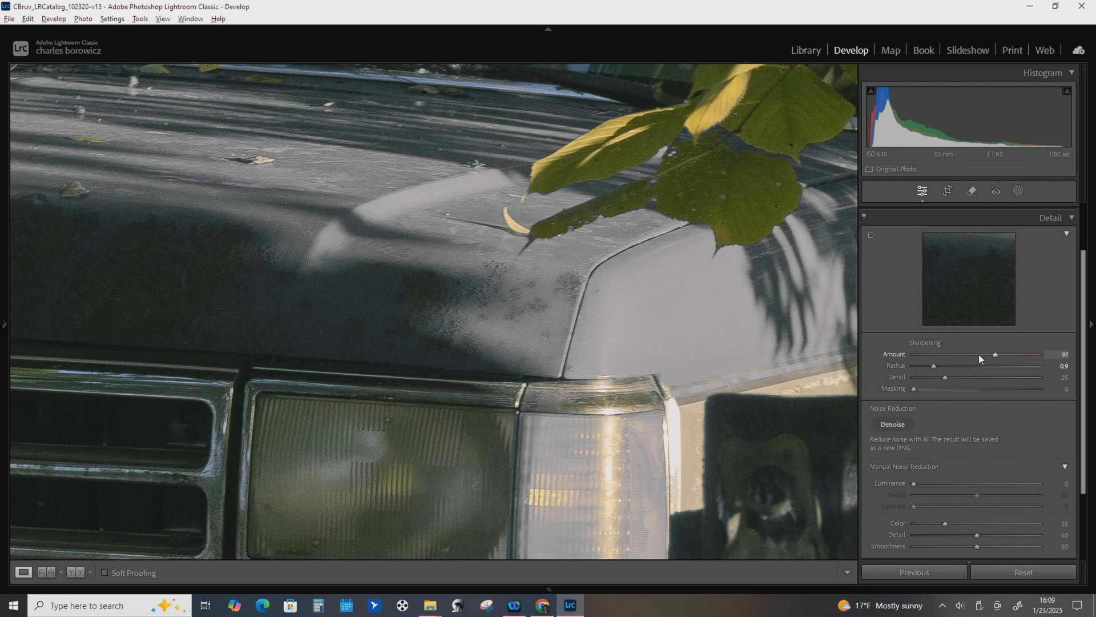
Set the sharpening Detail to 44 while previewing the enhanced edges in gray.
key("alt")
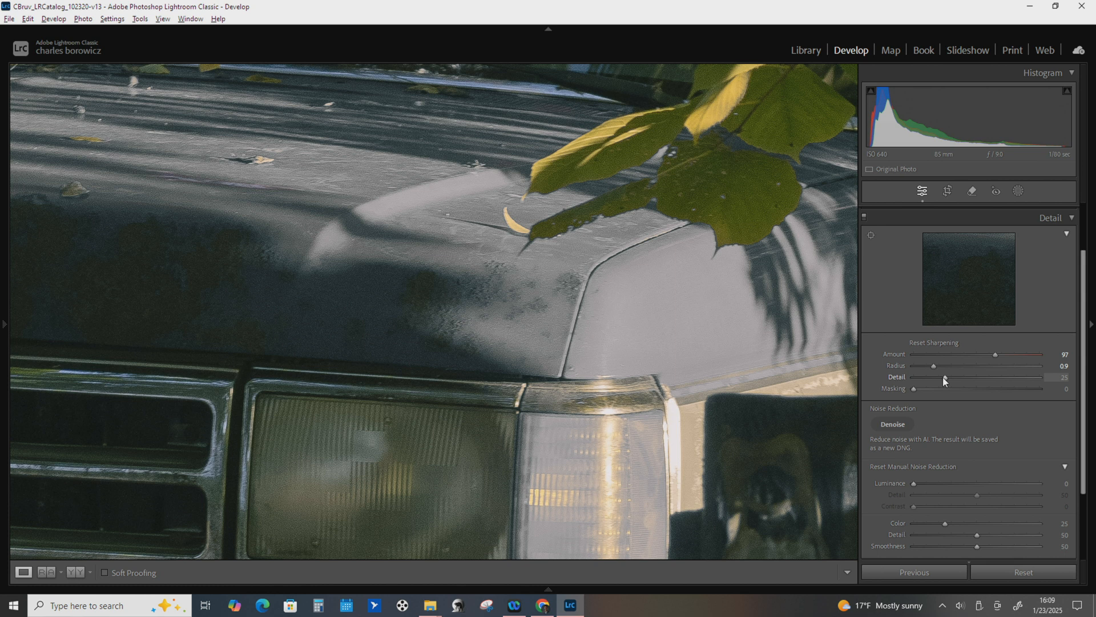
left_click_drag(943, 377, 960, 377)
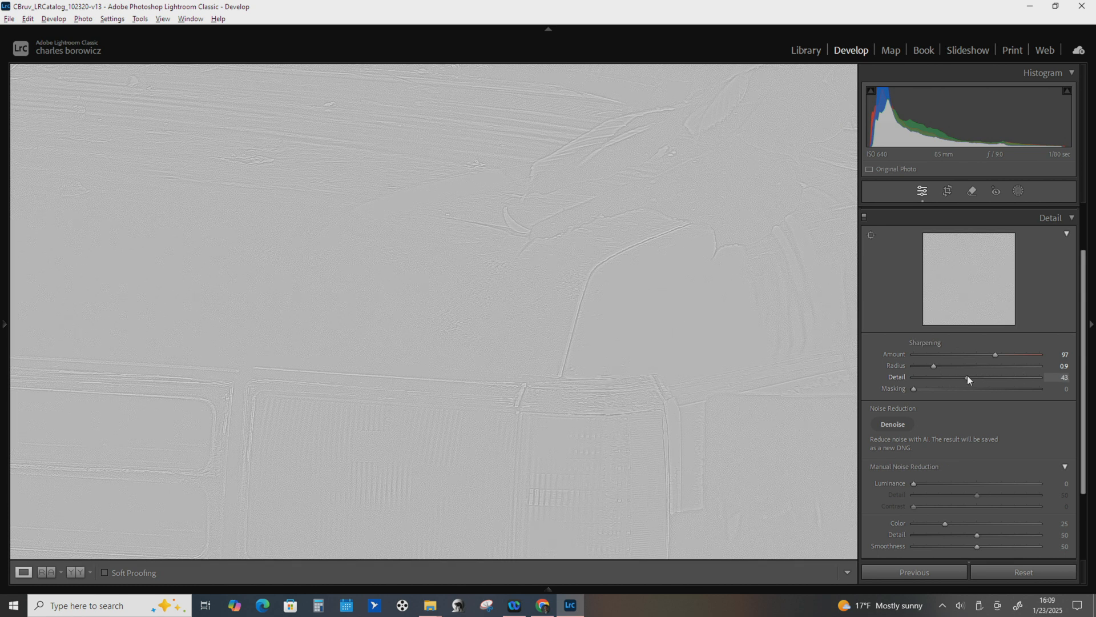
left_click_drag(981, 378, 969, 377)
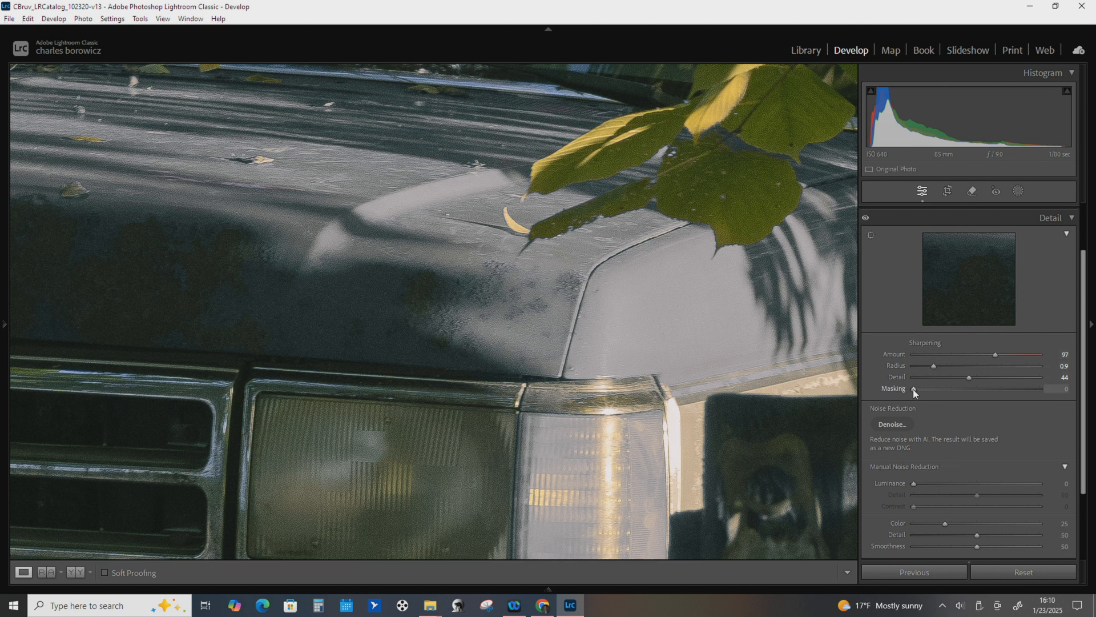
Try the sharpening Masking across its full range and return it to 0.
mouse_move(914, 389)
left_mouse_down()
mouse_move(1003, 386)
mouse_move(909, 389)
left_mouse_up()
left_click_drag(900, 391, 1044, 397)
left_click_drag(923, 392, 900, 392)
key("alt")
left_click(916, 389, "alt")
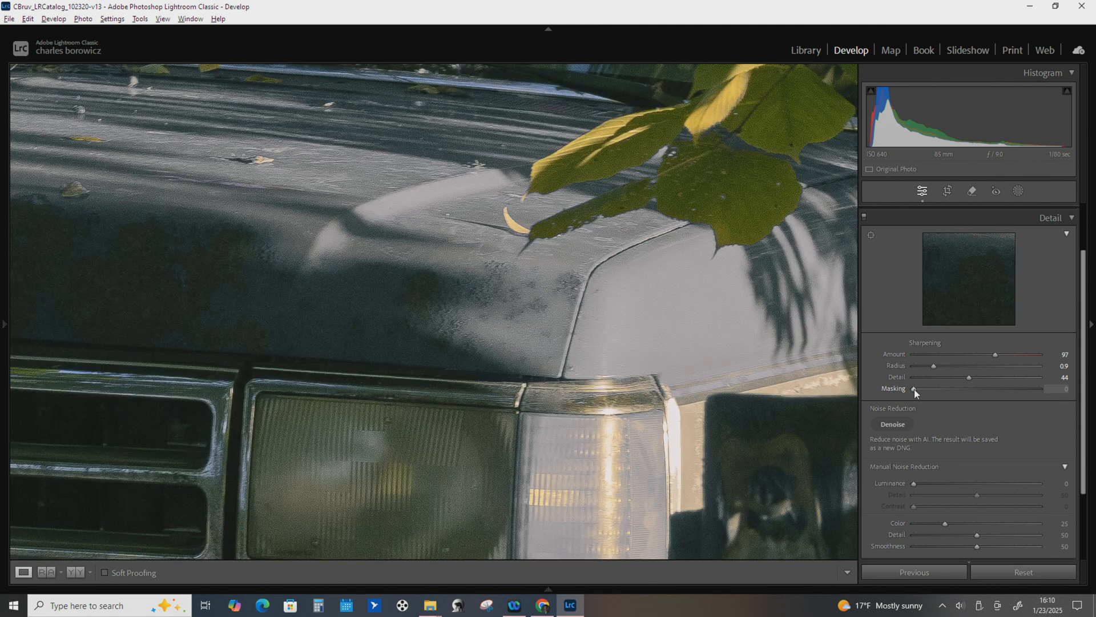
Push the sharpening to Amount 150, Radius 3.0 and Detail 100, and raise Masking to 100 with the black-and-white mask preview.
left_click_drag(914, 389, 1041, 375)
left_click(1041, 376)
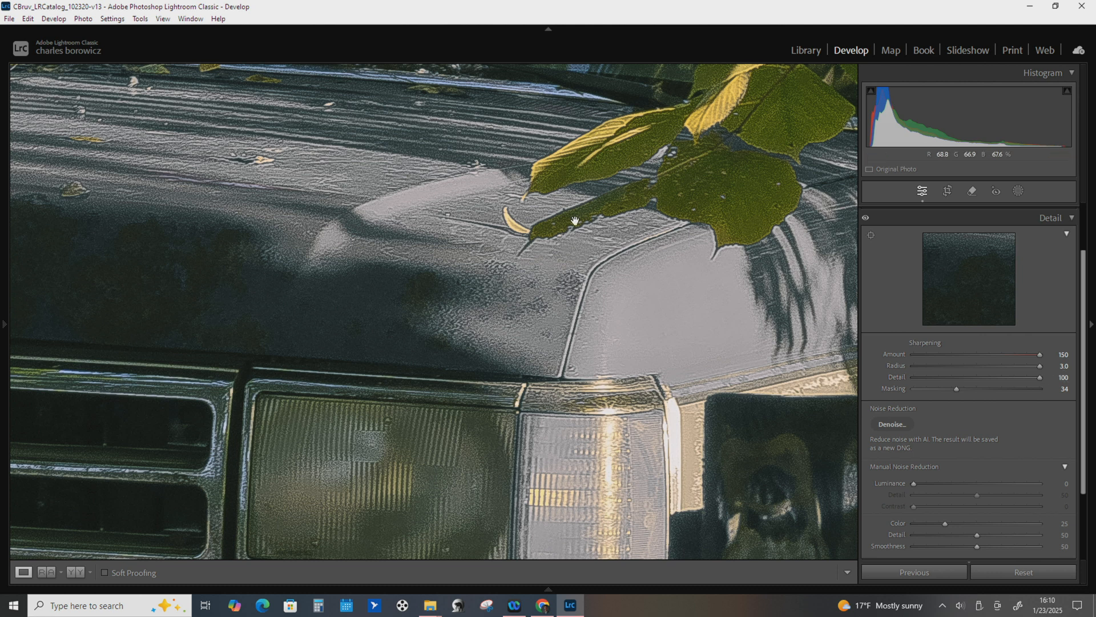
key("alt")
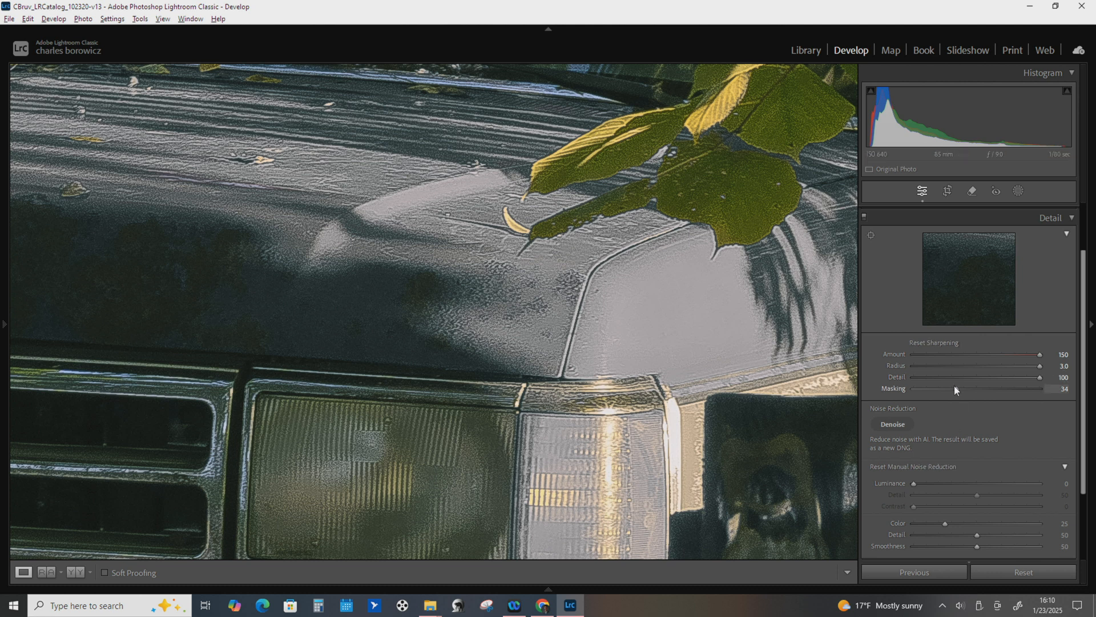
left_click_drag(958, 386, 1058, 397)
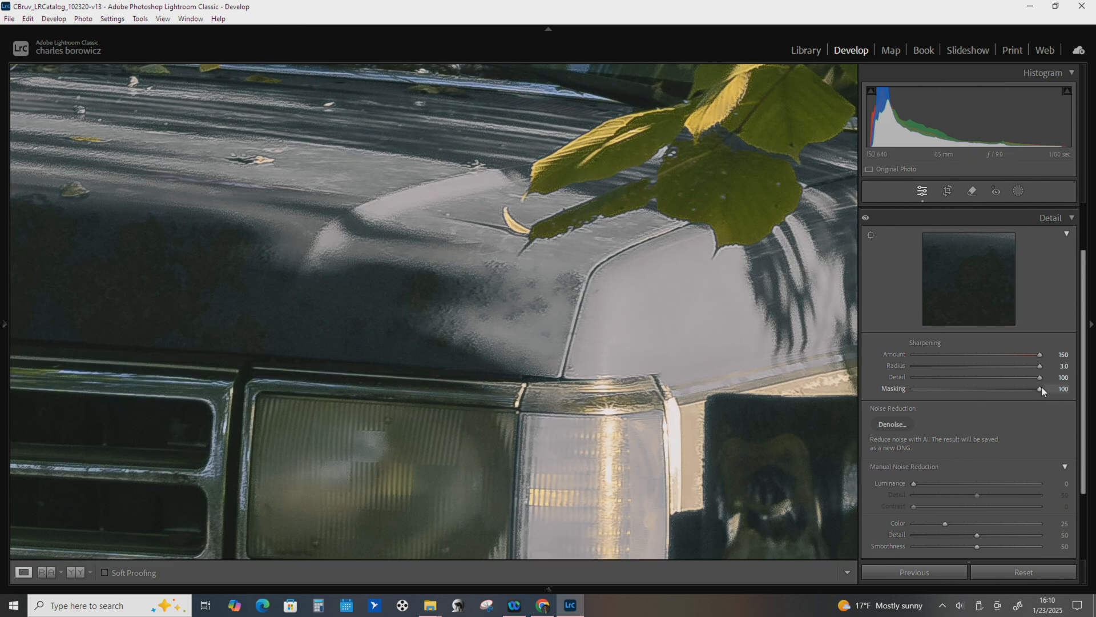
left_click_drag(1037, 389, 1042, 388)
left_click_drag(1040, 391, 1040, 389)
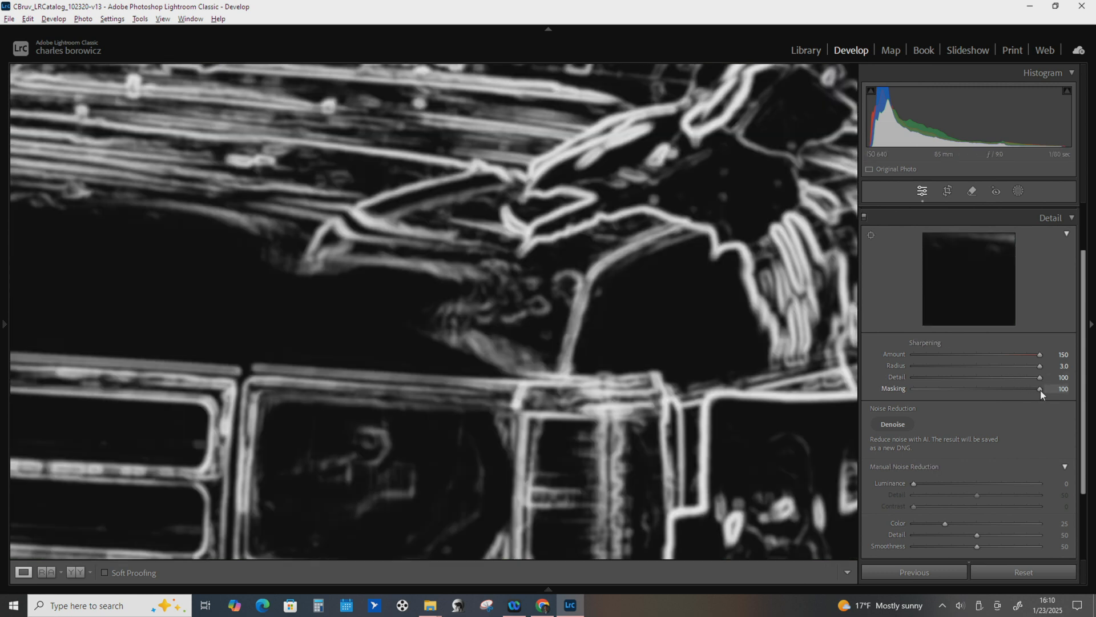
left_click_drag(1040, 389, 1041, 389)
Lower the sharpening Amount to 20, Radius to 1.0 and Detail to 28, and fine-tune all three slightly.
left_click(929, 354)
left_click(939, 365)
left_click(948, 378)
left_click(939, 354)
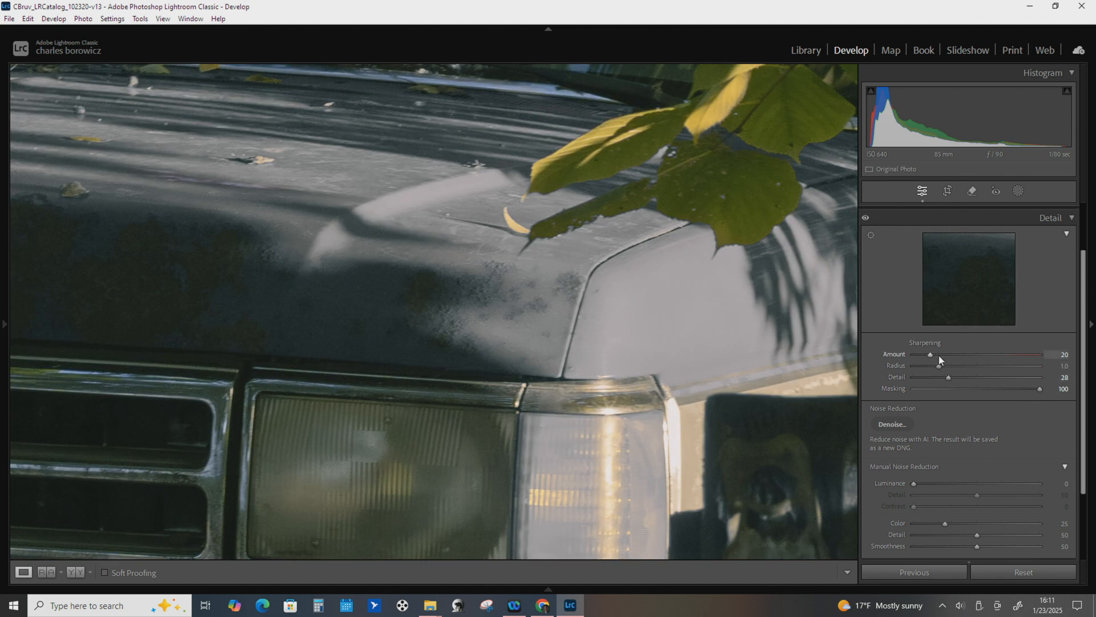
left_click(950, 366)
left_click(951, 377)
left_click(1072, 218)
Set the purple Defringe Amount to 9 in the manual Lens Corrections while checking different areas of the truck up close.
left_click(1071, 306)
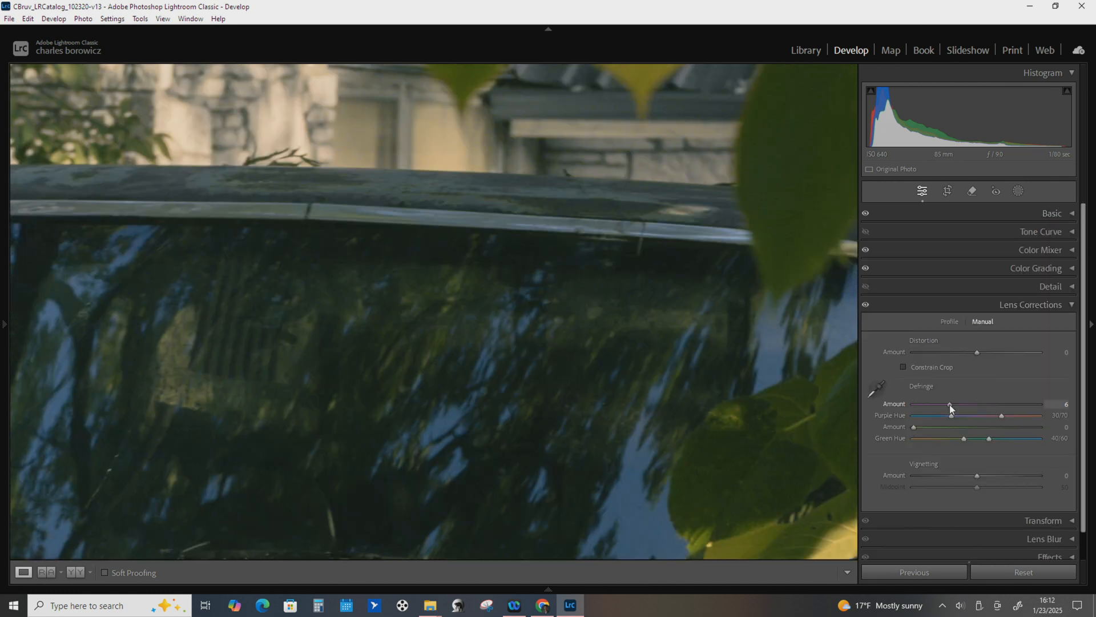
left_click_drag(685, 330, 407, 139)
left_click_drag(550, 250, 449, 146)
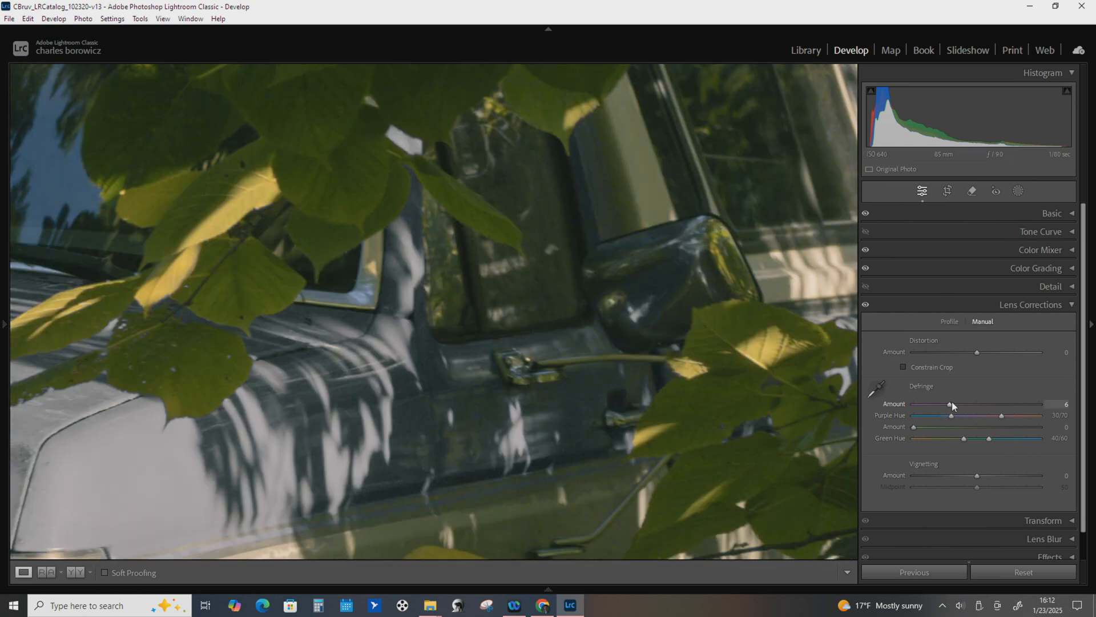
left_click_drag(409, 427, 593, 404)
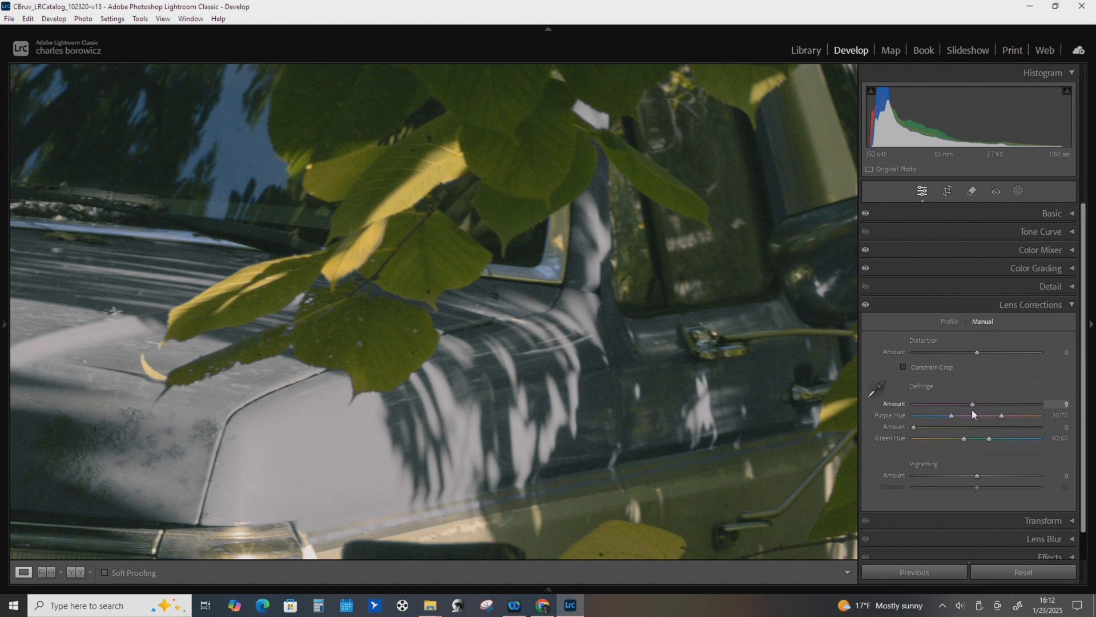
Enable Remove Chromatic Aberration and Profile Corrections in the lens profile settings, and open the list of lens makes.
left_click(950, 322)
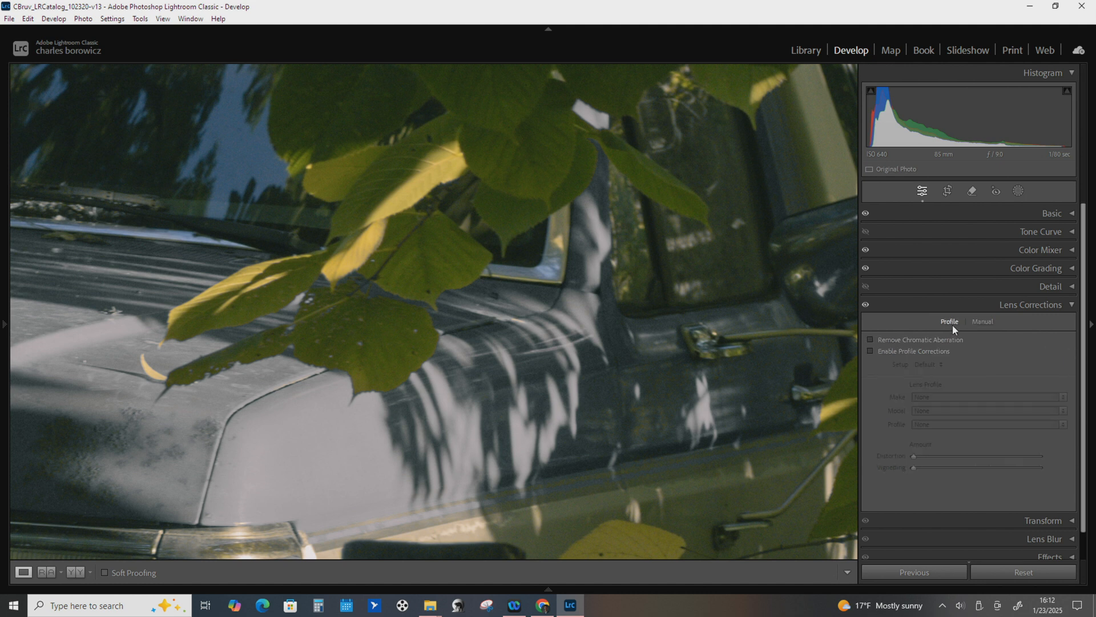
left_click(909, 342)
left_click(977, 323)
left_click(951, 324)
left_click(917, 352)
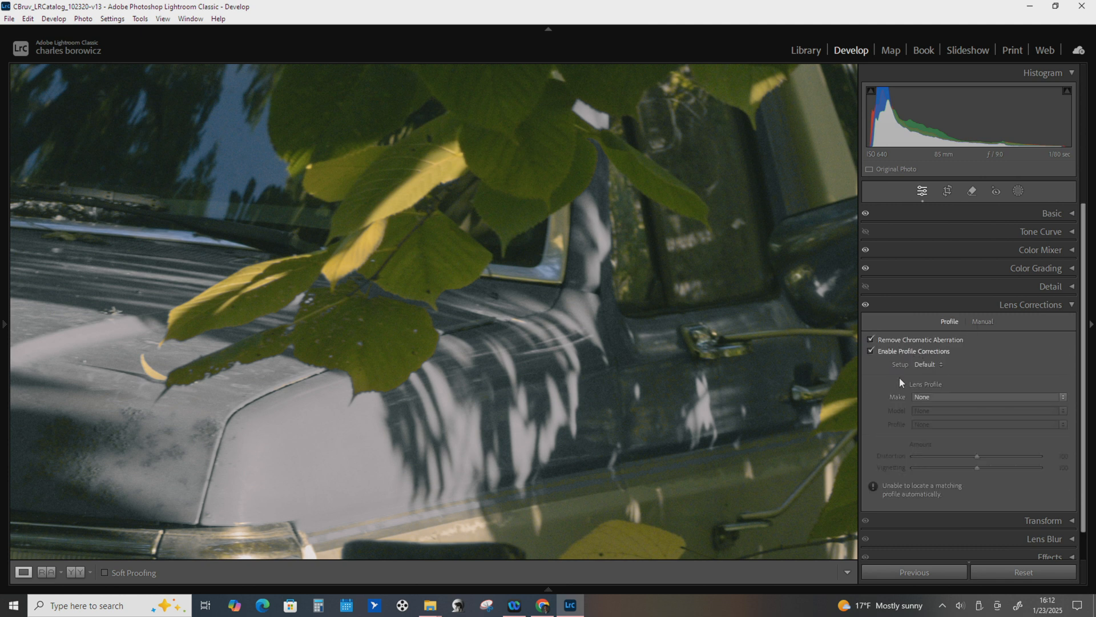
left_click(936, 396)
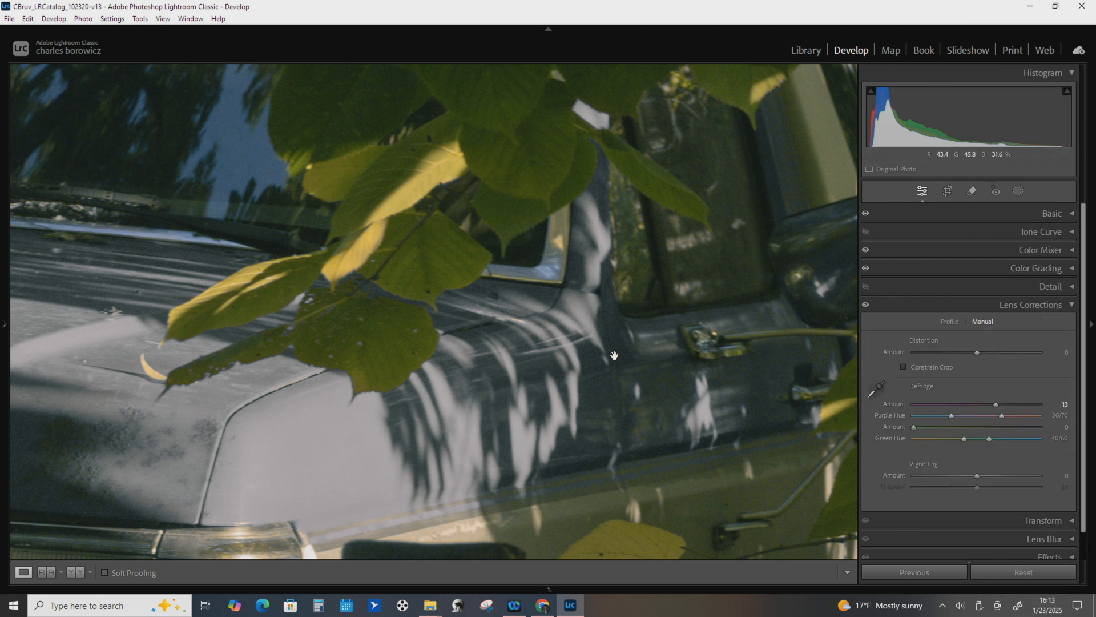
Raise the purple Defringe Amount to 13 in the manual Lens Corrections and inspect the edges across the enlarged photo.
left_click_drag(635, 373, 415, 222)
left_click_drag(528, 330, 341, 195)
left_click_drag(549, 360, 272, 319)
left_click_drag(535, 115, 533, 345)
left_click_drag(485, 74, 458, 371)
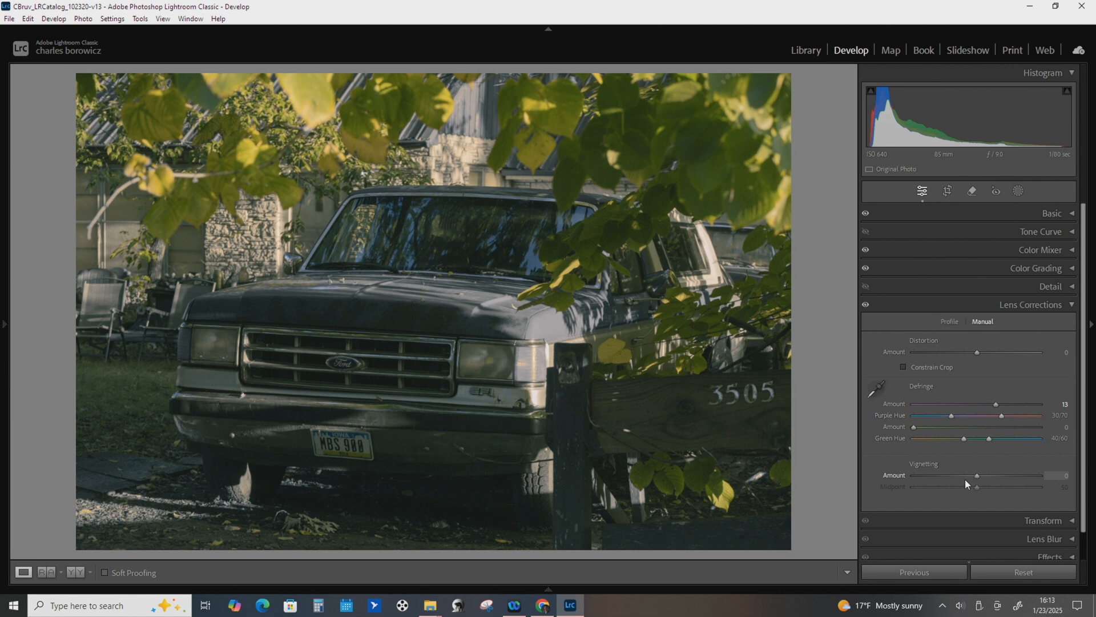
Try the manual lens Vignetting at various strengths, set its Midpoint to 41 and bring its Amount back to about +3.
left_click_drag(965, 479, 856, 491)
left_click_drag(975, 488, 1071, 488)
left_click_drag(1002, 500, 960, 479)
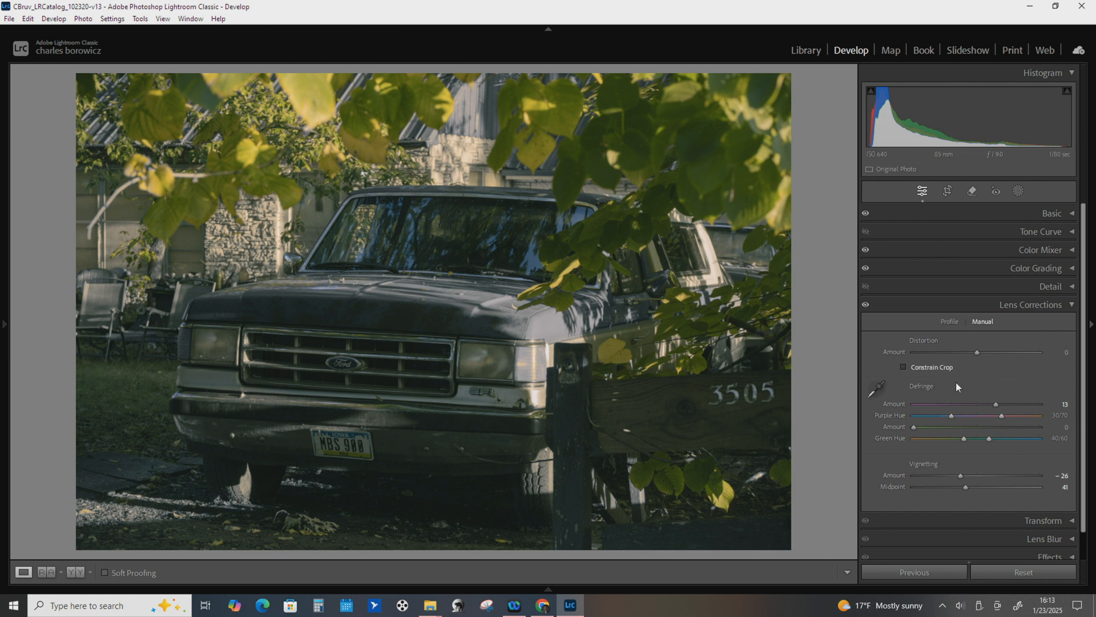
left_click_drag(959, 478, 981, 480)
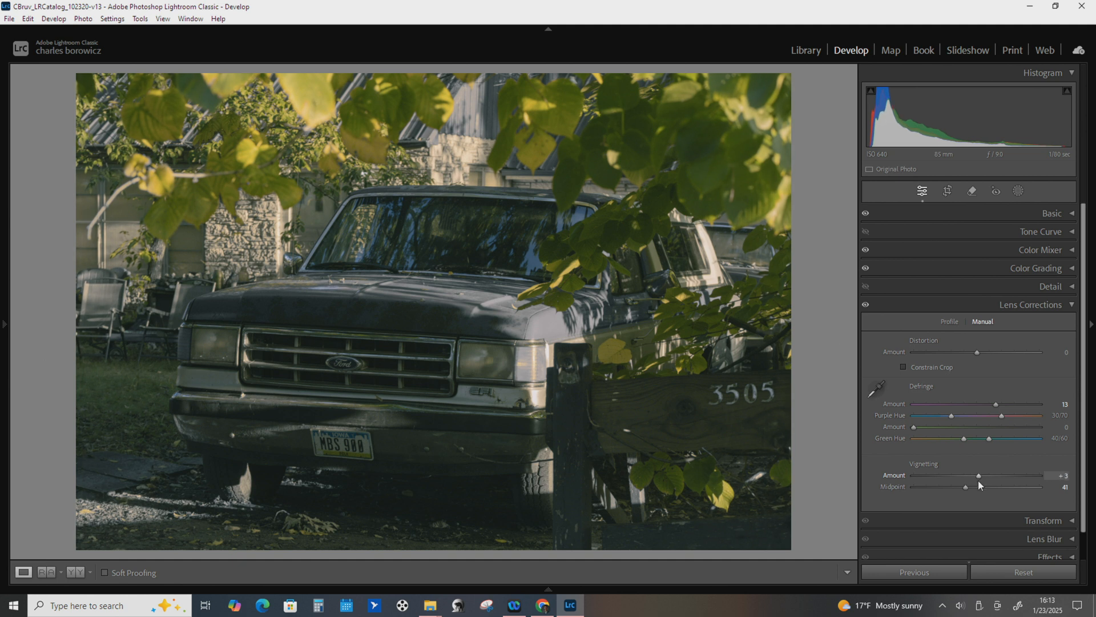
left_click(1072, 305)
Set Transform to Vertical -5, Horizontal -1, Rotate -1.3, Aspect -9, Scale 98 and X Offset -5.0, leaving Y Offset at 0.0.
left_click(1072, 323)
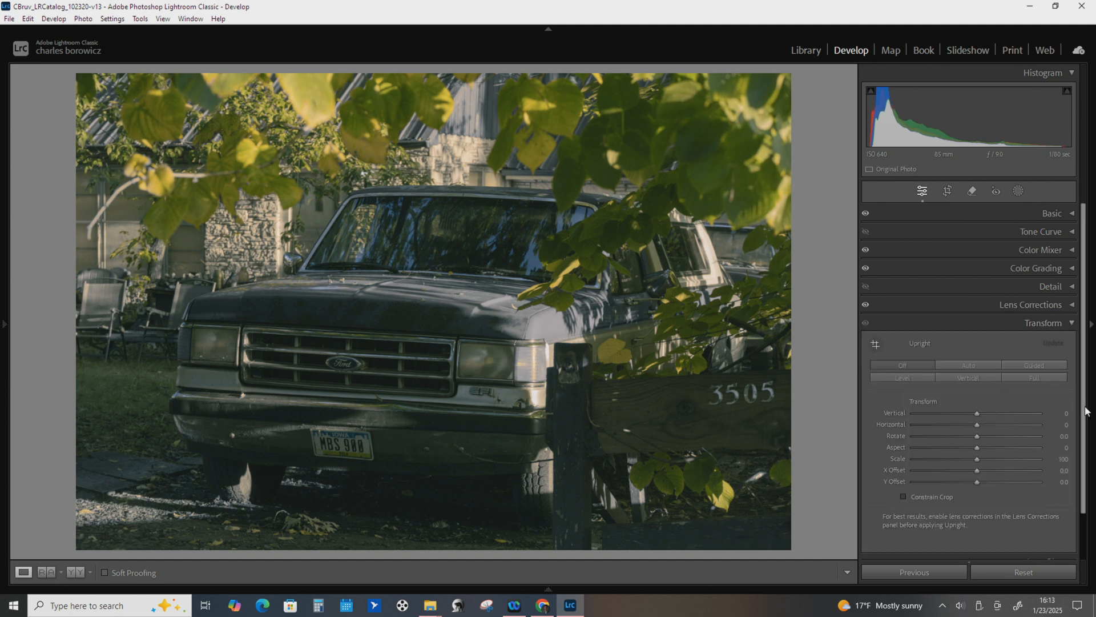
left_click(1090, 388)
left_click(1090, 329)
left_click(978, 412)
left_click_drag(979, 412, 975, 484)
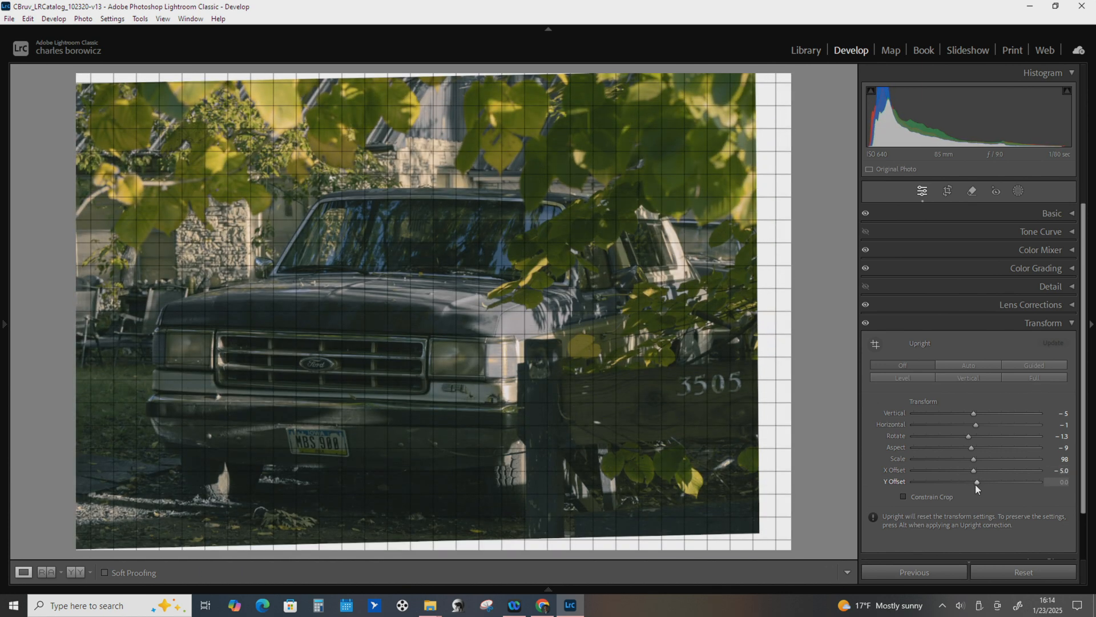
left_click_drag(976, 485, 975, 485)
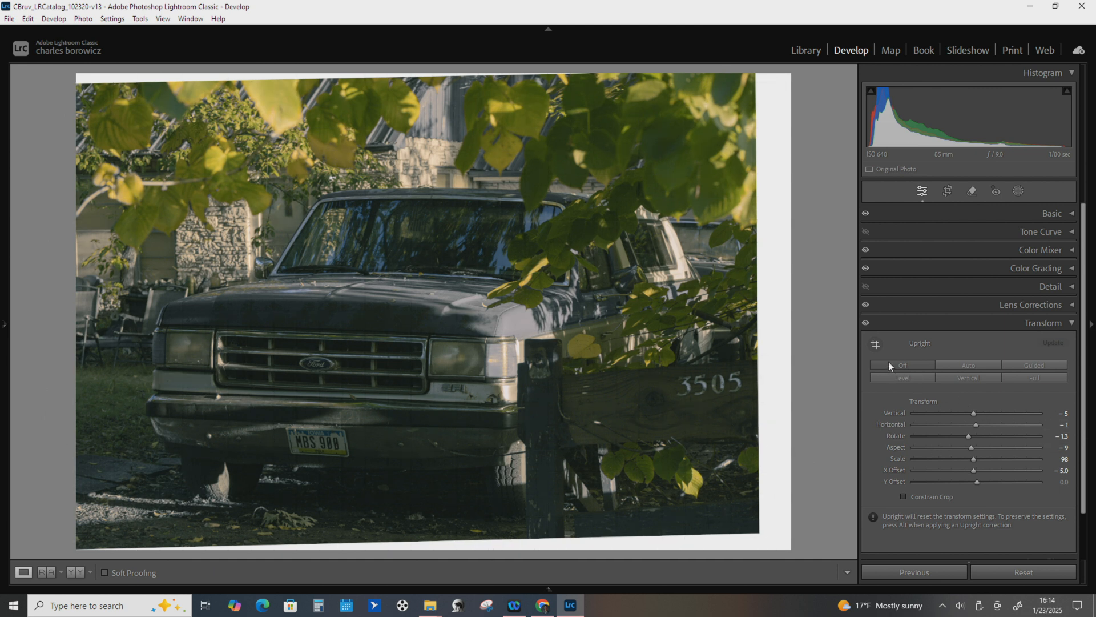
Constrain the crop to the transformed image, set Rotate to +4.0 and apply Constrain Crop again.
left_click(914, 498)
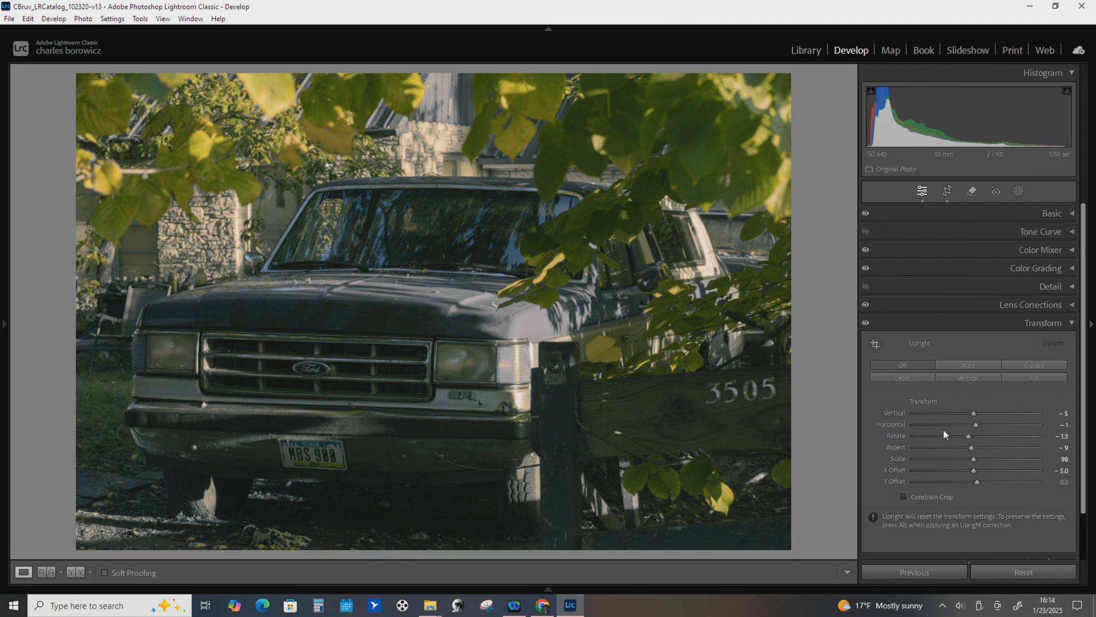
left_click_drag(969, 437, 1002, 439)
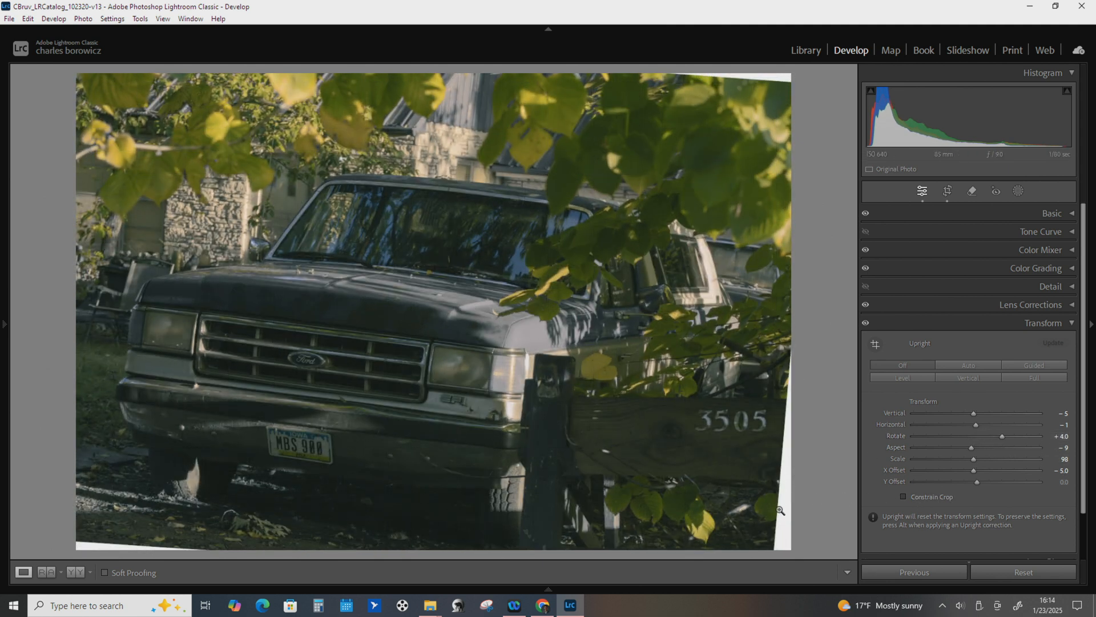
left_click(908, 496)
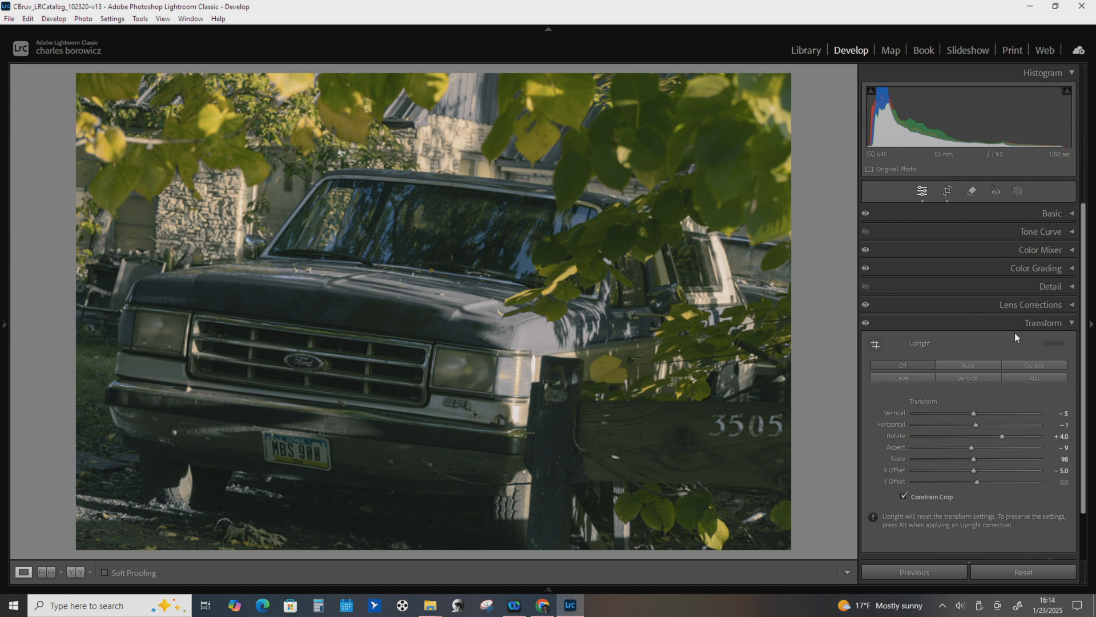
left_click(1071, 324)
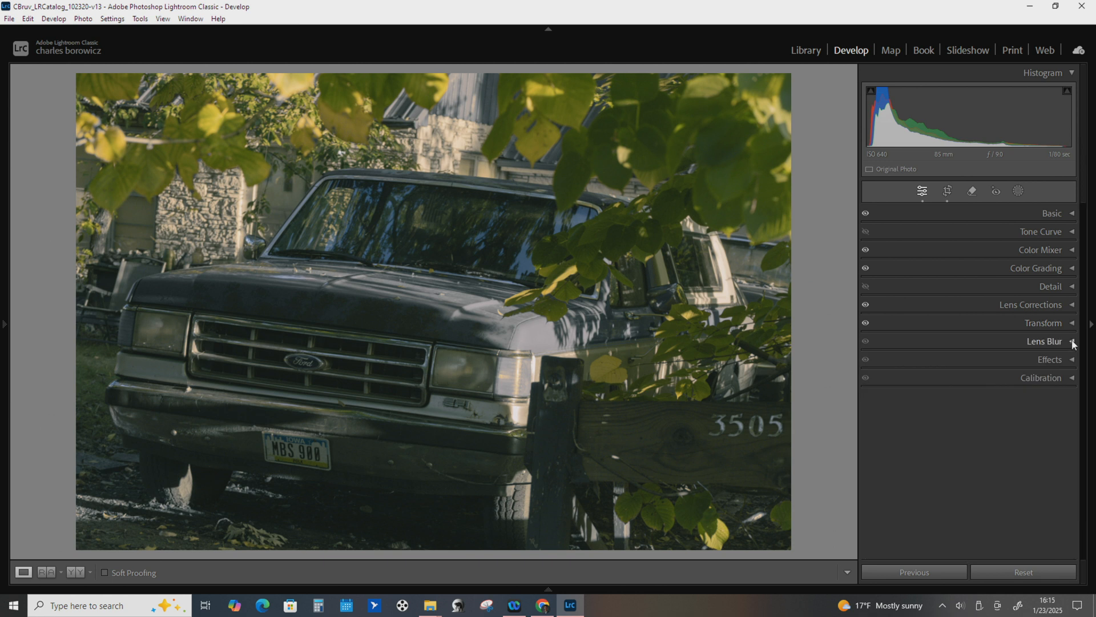
Review the Lens Blur options, including Blur Amount, Bokeh, Focus Range and Brush Refinement.
left_click(1073, 342)
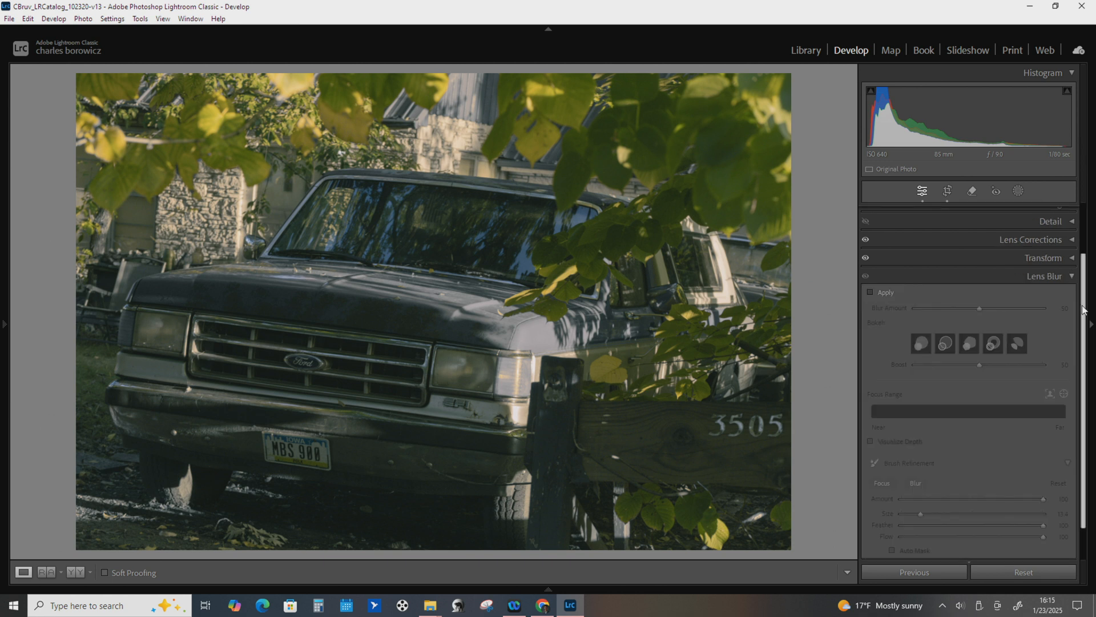
mouse_move(1082, 306)
left_mouse_down()
mouse_move(1085, 327)
mouse_move(1086, 311)
left_mouse_up()
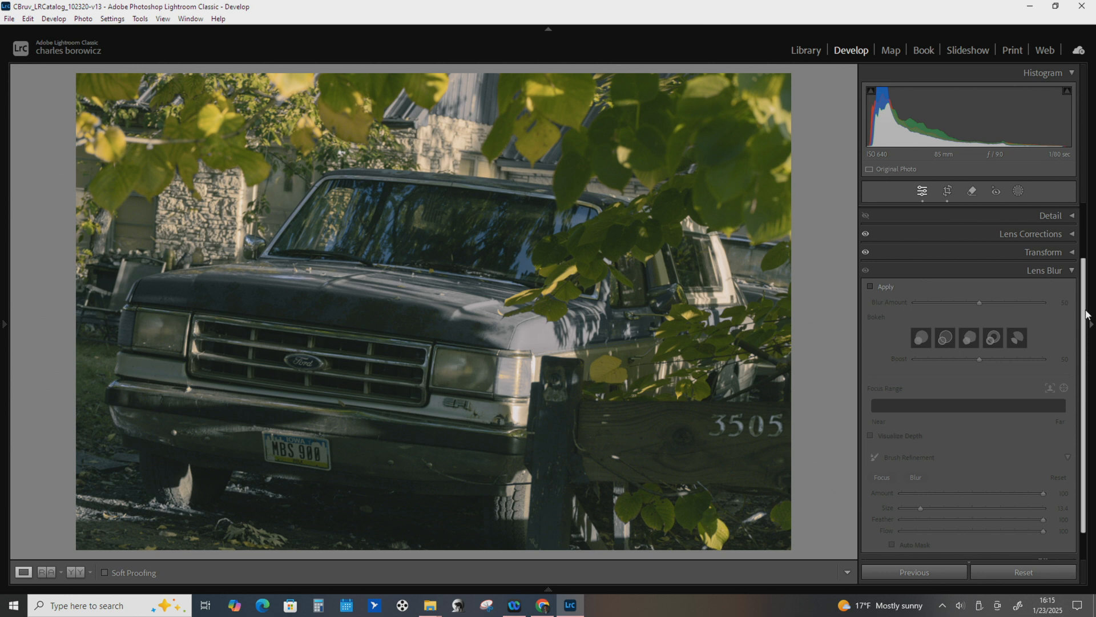
left_click(1072, 270)
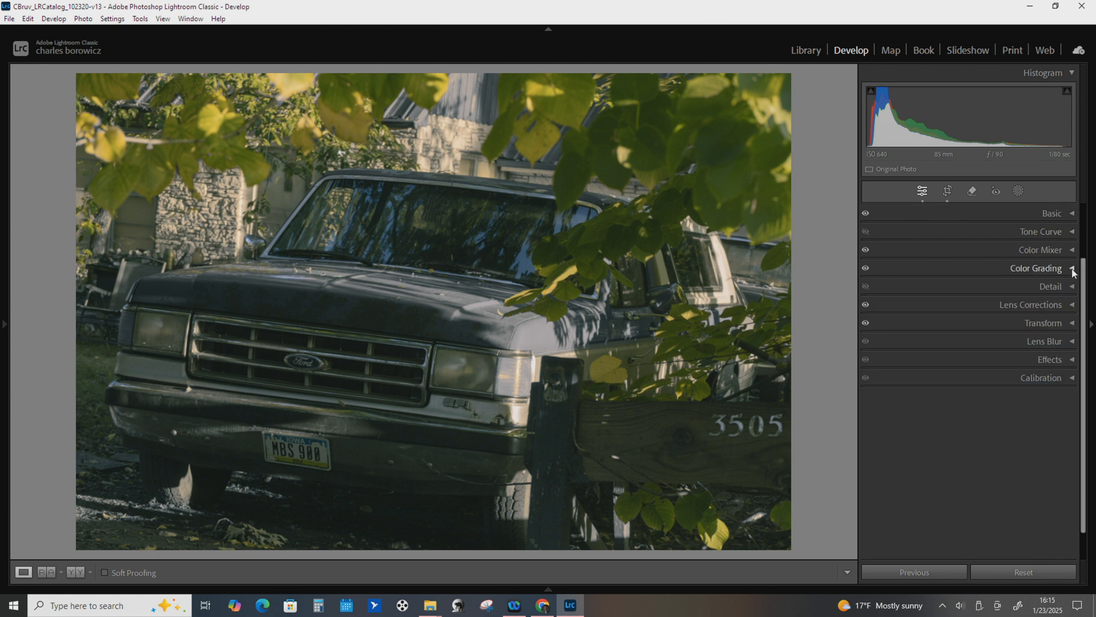
Set the Post-Crop Vignetting in Effects to Amount -6, Midpoint 23, Roundness +38 and Feather 100.
left_click(1072, 360)
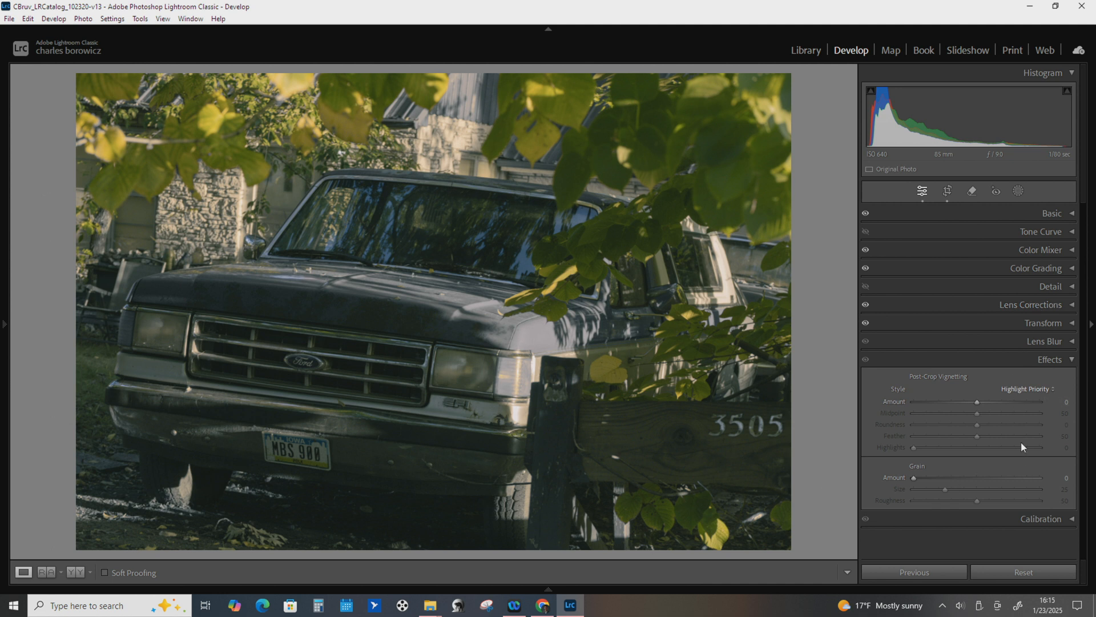
left_click_drag(977, 403, 1041, 441)
left_click_drag(1028, 402, 975, 410)
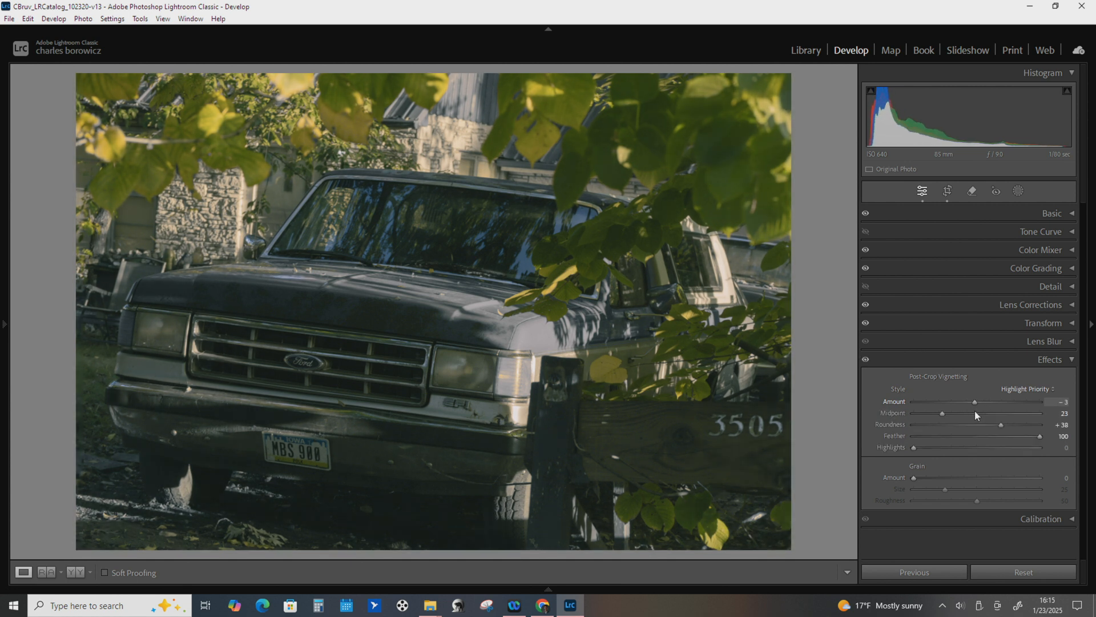
left_click_drag(975, 412, 973, 412)
left_click_drag(974, 411, 973, 412)
Try the Color Priority and Paint Overlay styles for the post-crop vignette and return to Highlight Priority.
left_click(1022, 389)
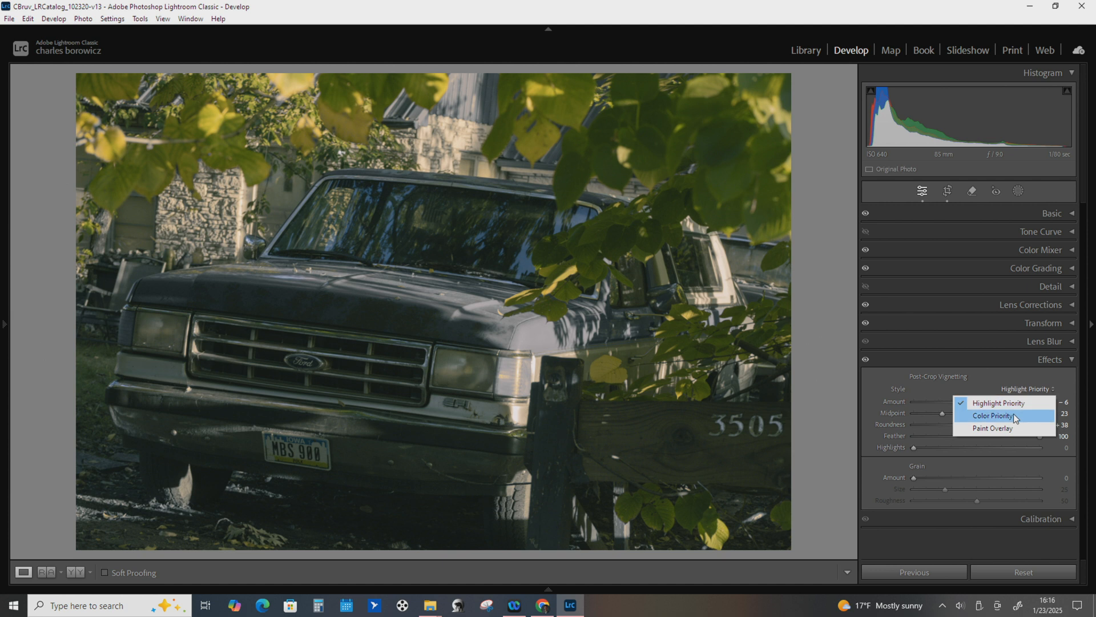
left_click(1013, 414)
left_click(1033, 395)
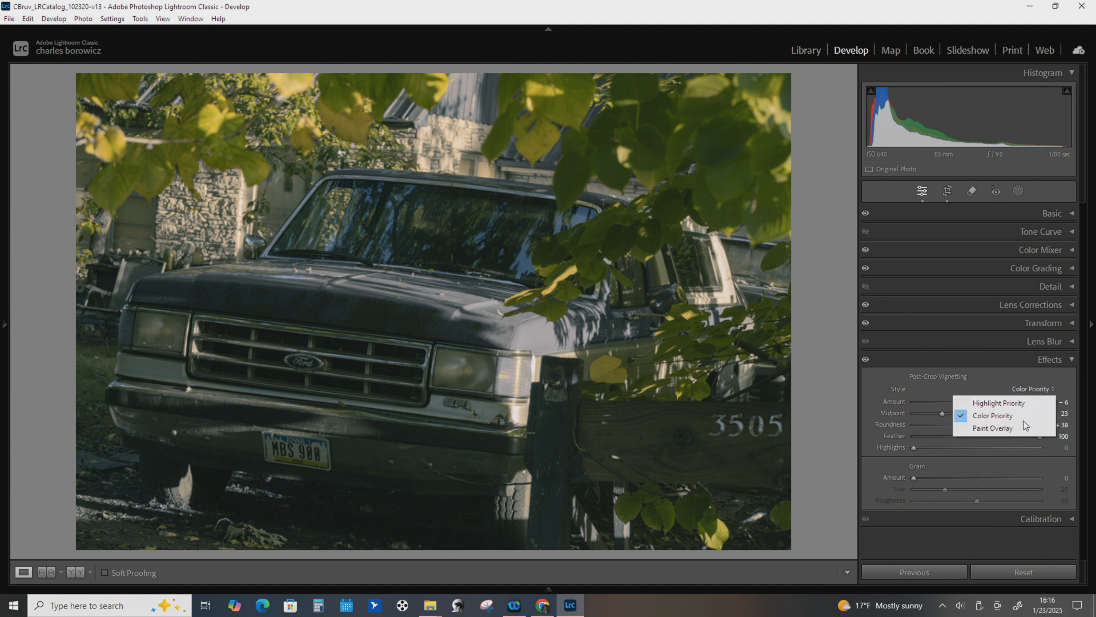
left_click(1025, 428)
left_click(1027, 392)
left_click(1027, 404)
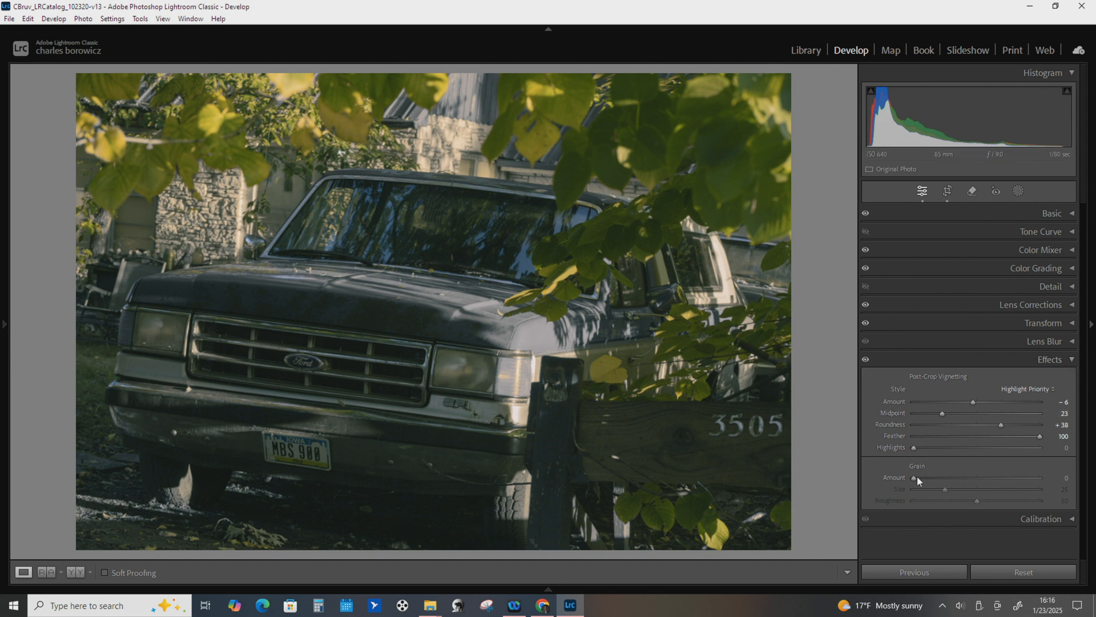
Try the Grain Amount at 84 and 0, and set it to 59 while comparing the texture on the enlarged hood.
left_click_drag(914, 478, 1019, 478)
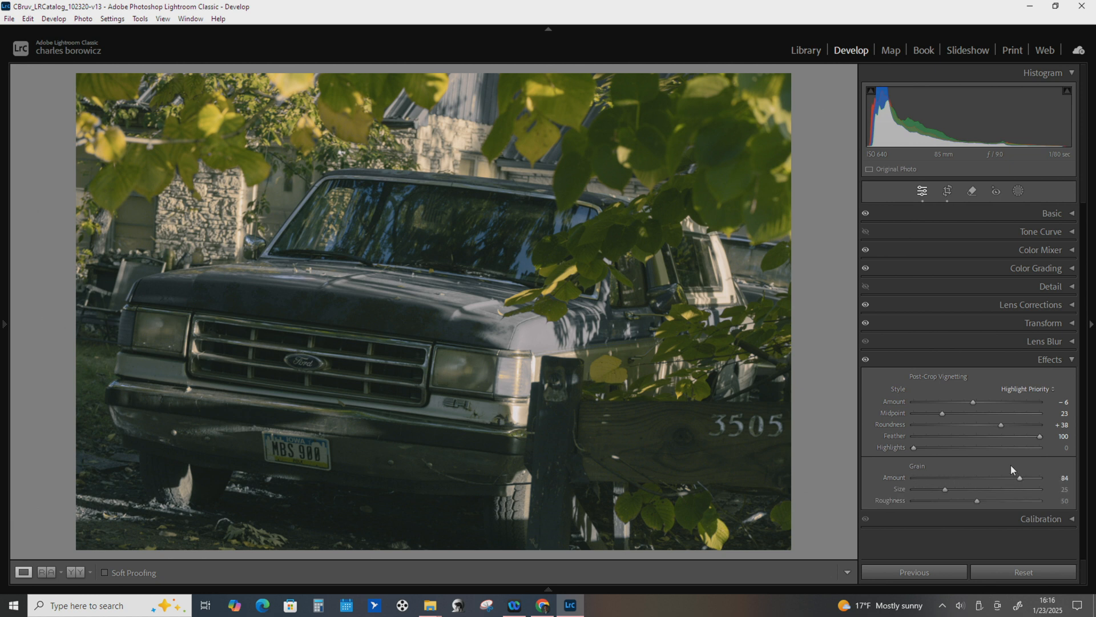
left_click(431, 316)
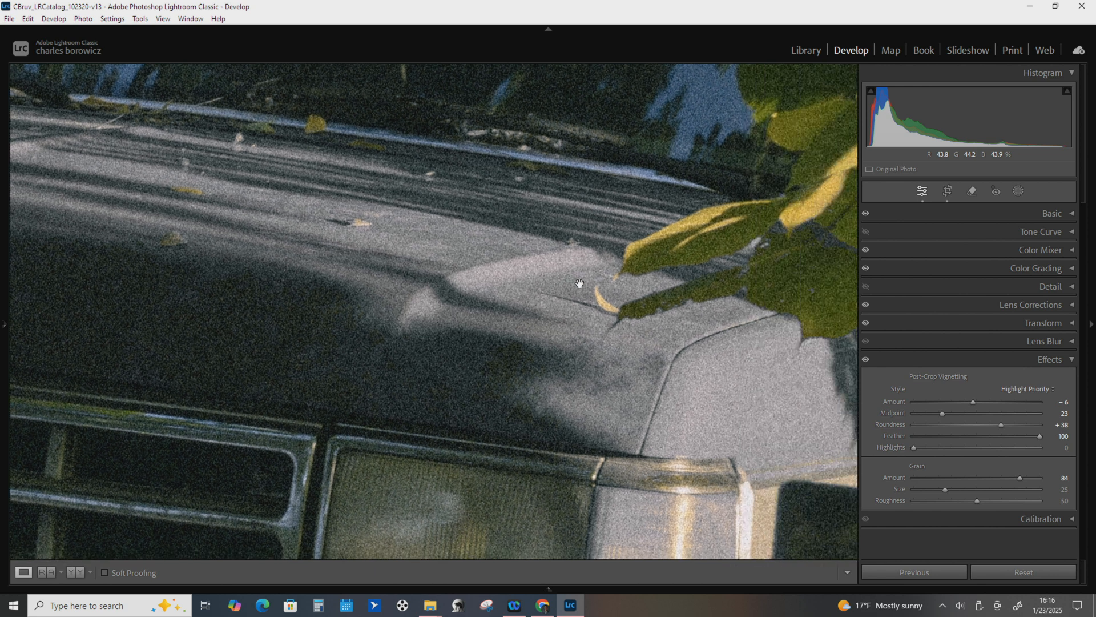
left_click_drag(683, 425, 493, 375)
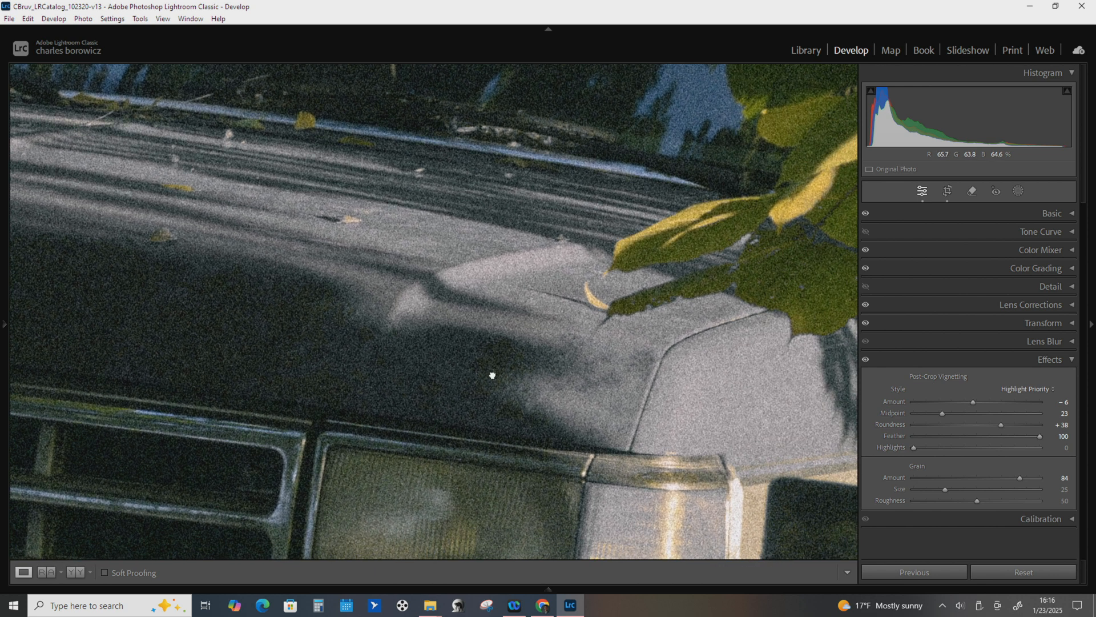
left_click(910, 475)
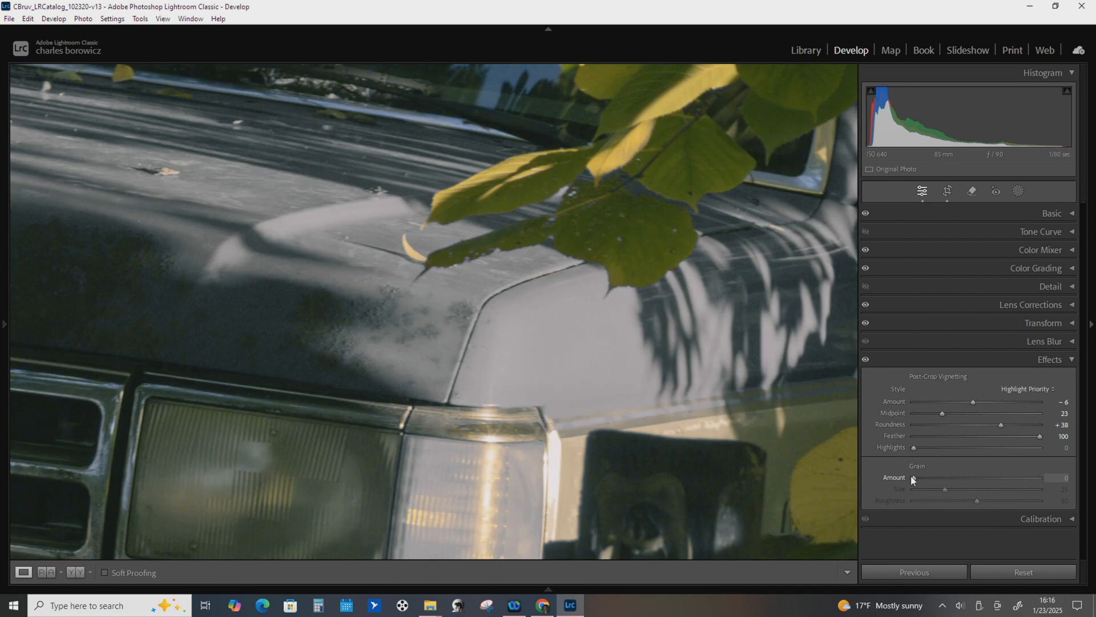
left_click(988, 478)
left_click_drag(683, 374, 660, 311)
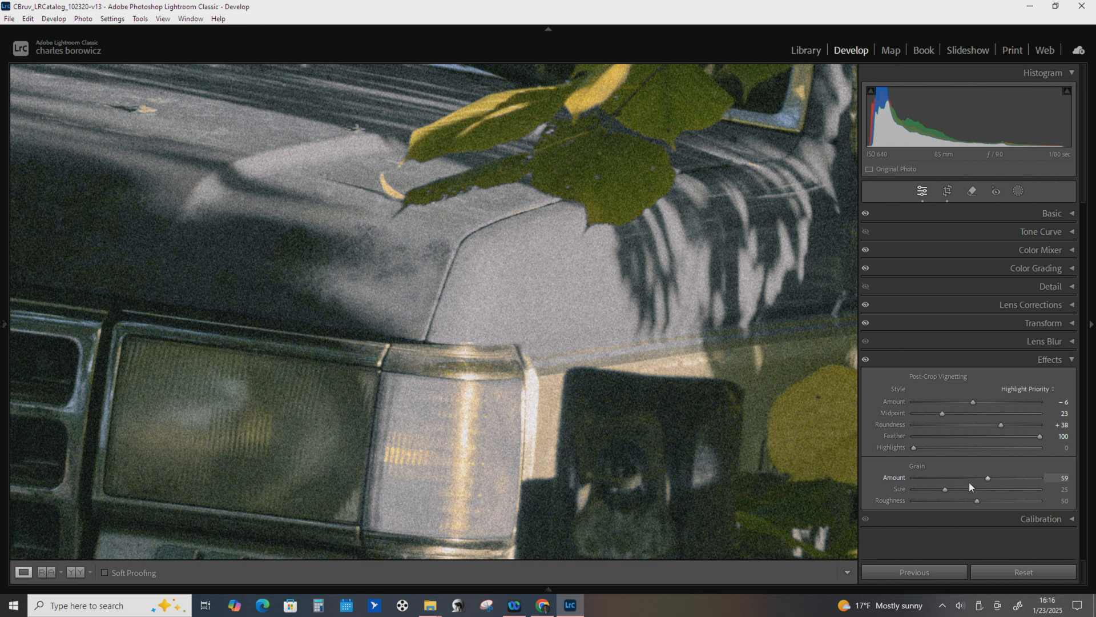
Set the Grain Size to 67 and Roughness to 94, and check the effect on the whole photo.
left_click(999, 489)
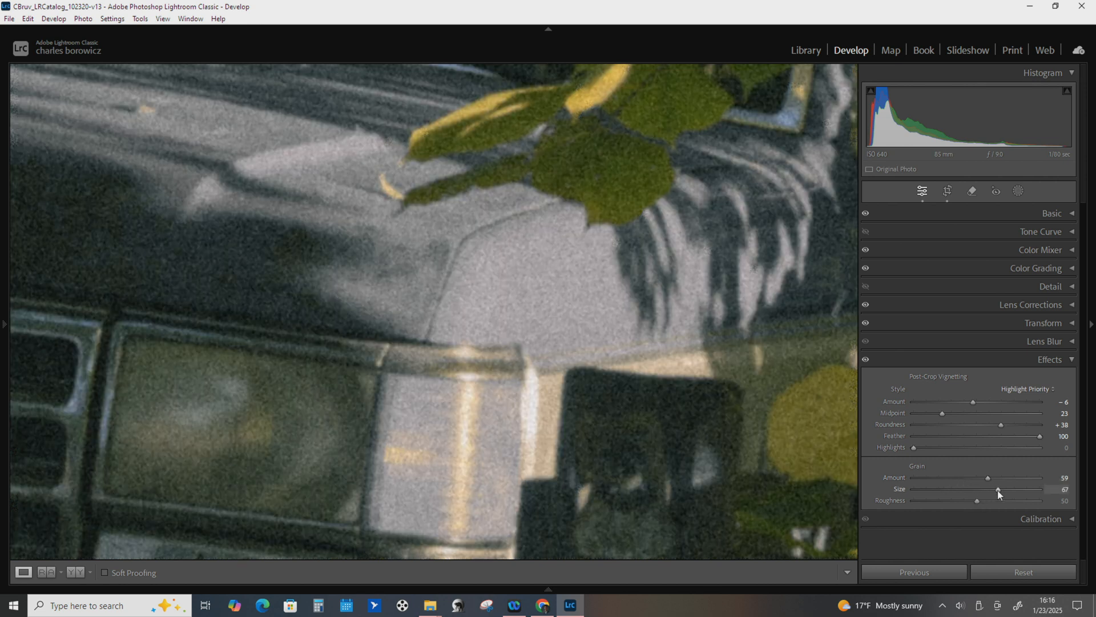
left_click(1015, 502)
left_click(1031, 501)
left_click(568, 341)
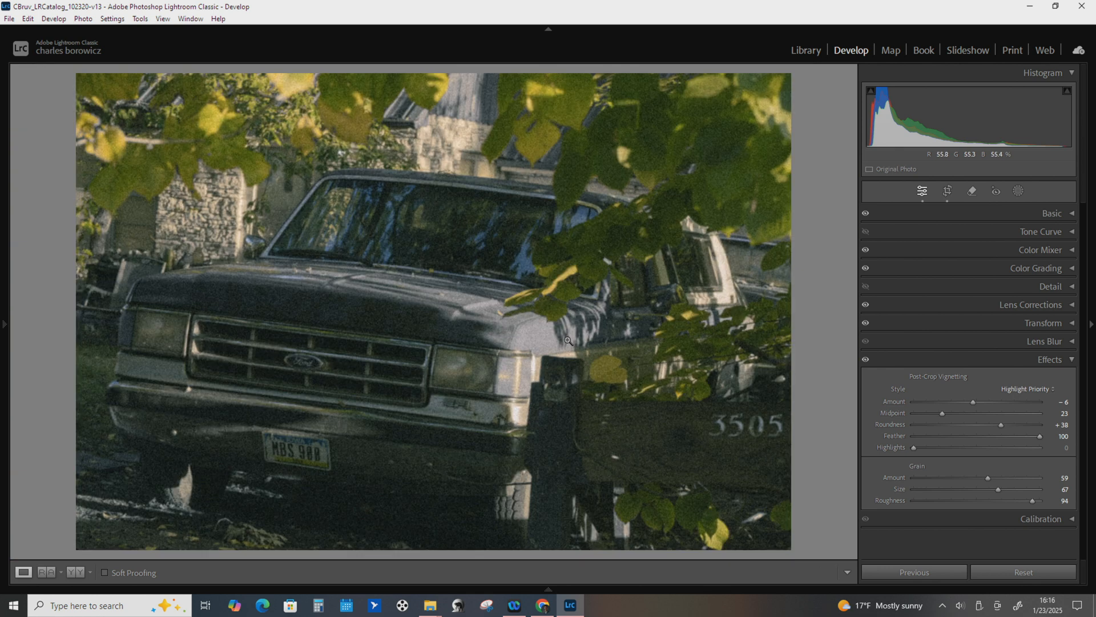
Reset the Grain Size, Roughness and Amount to their defaults.
double_click(902, 489)
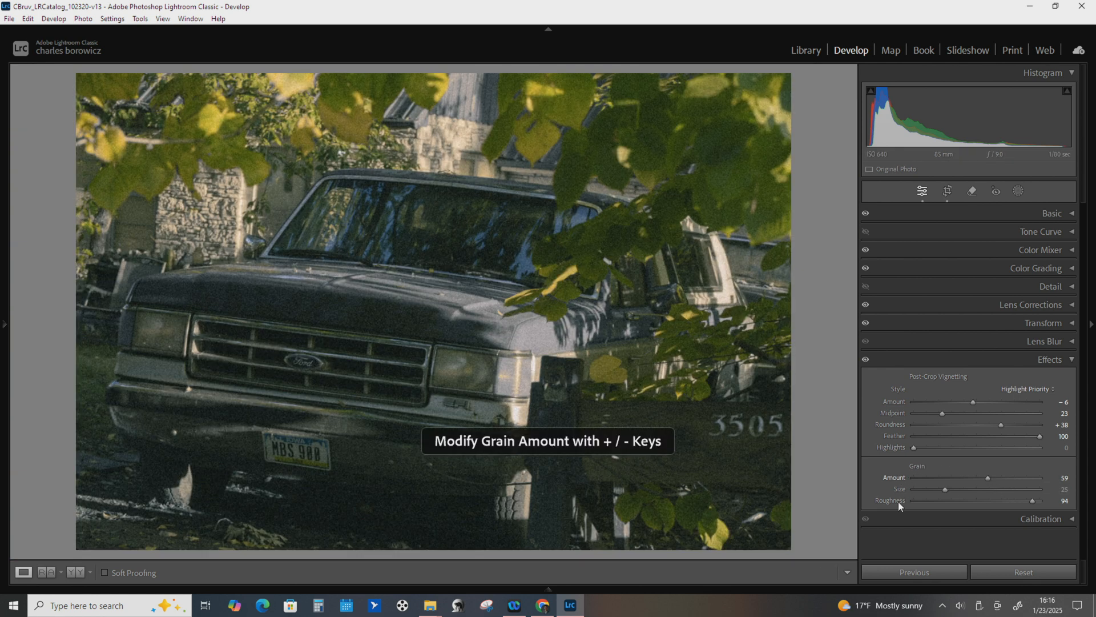
double_click(892, 500)
double_click(894, 478)
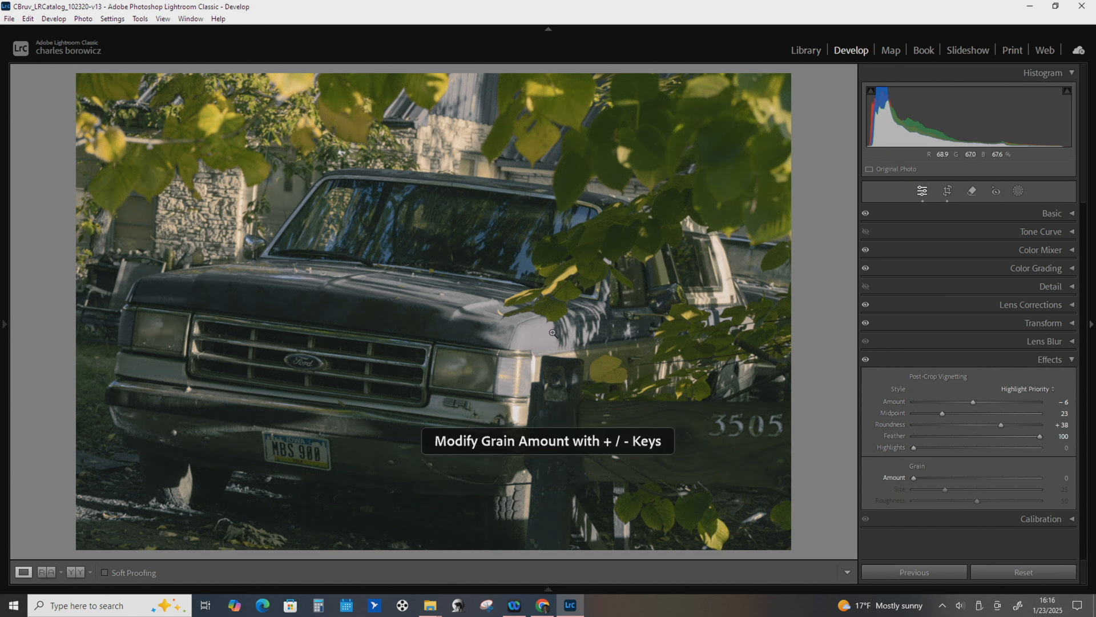
left_click(1073, 361)
Examine the process versions offered for the photo's Calibration adjustments.
left_click(1072, 377)
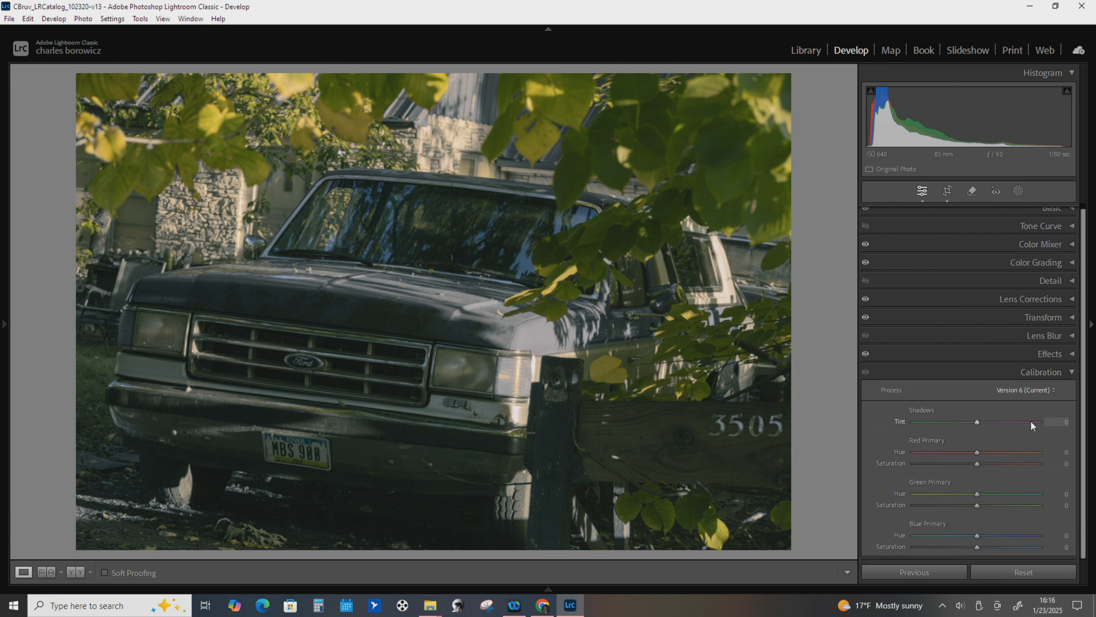
left_click(1047, 389)
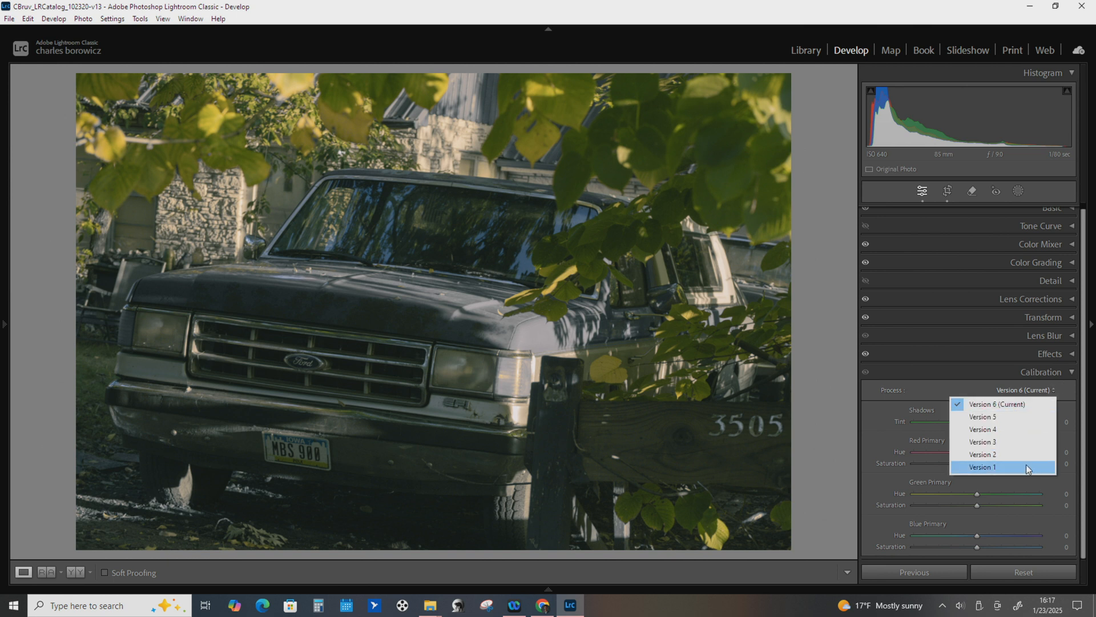
left_click(1043, 401)
left_click(1034, 389)
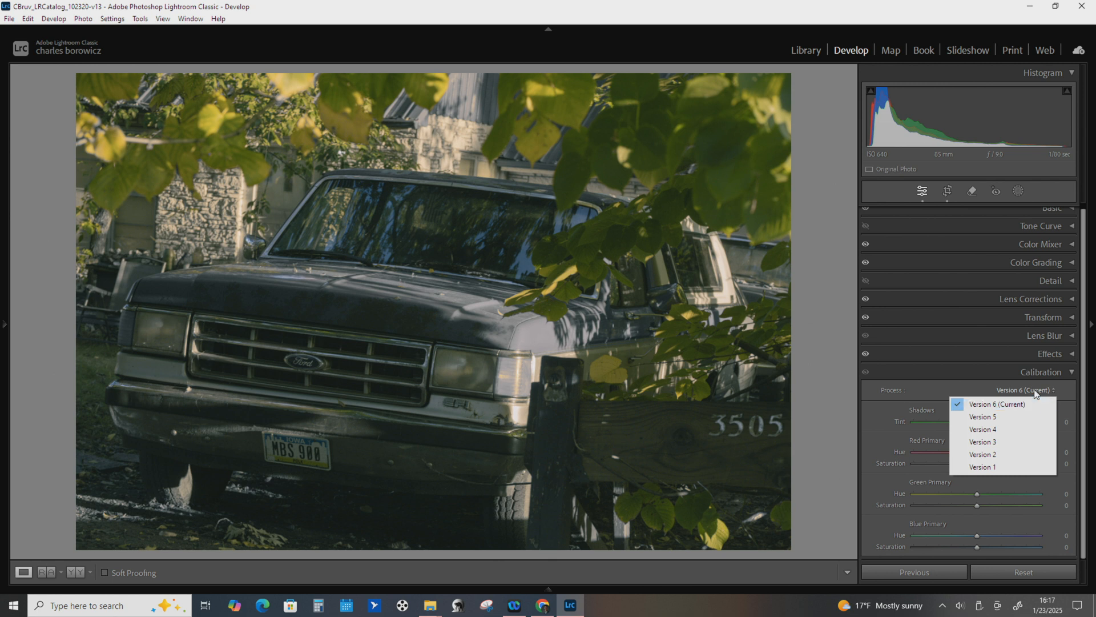
left_click(1064, 391)
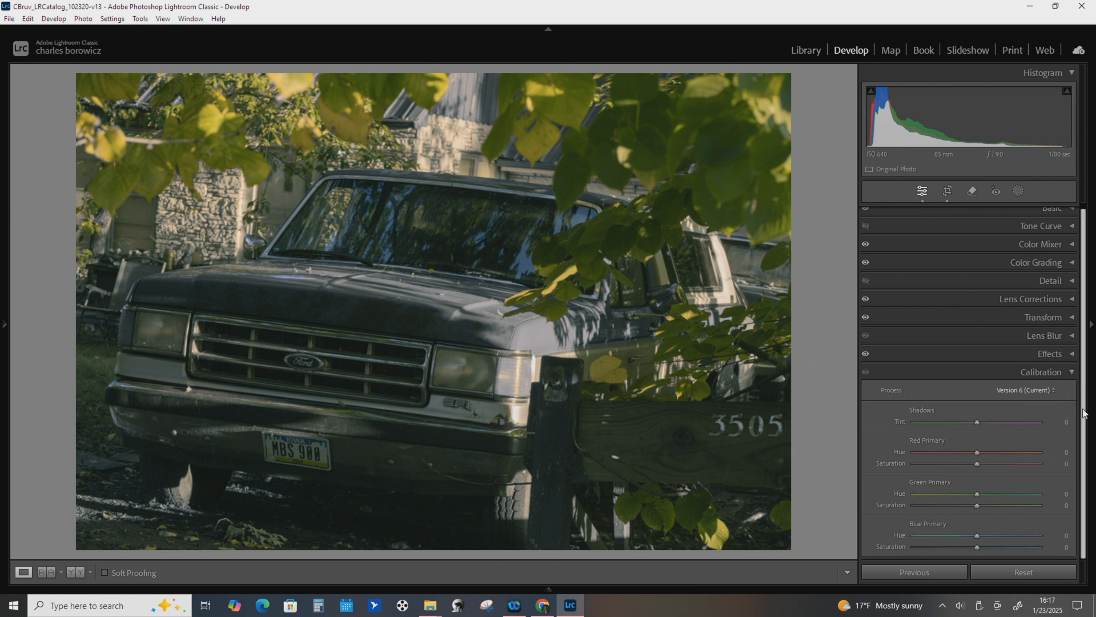
Try Calibration at Shadows Tint +18, Red Primary Hue -1 and Saturation +46, Green Primary Hue -28 and Blue Primary Hue +10.
left_click_drag(977, 422, 1010, 464)
left_click(962, 496)
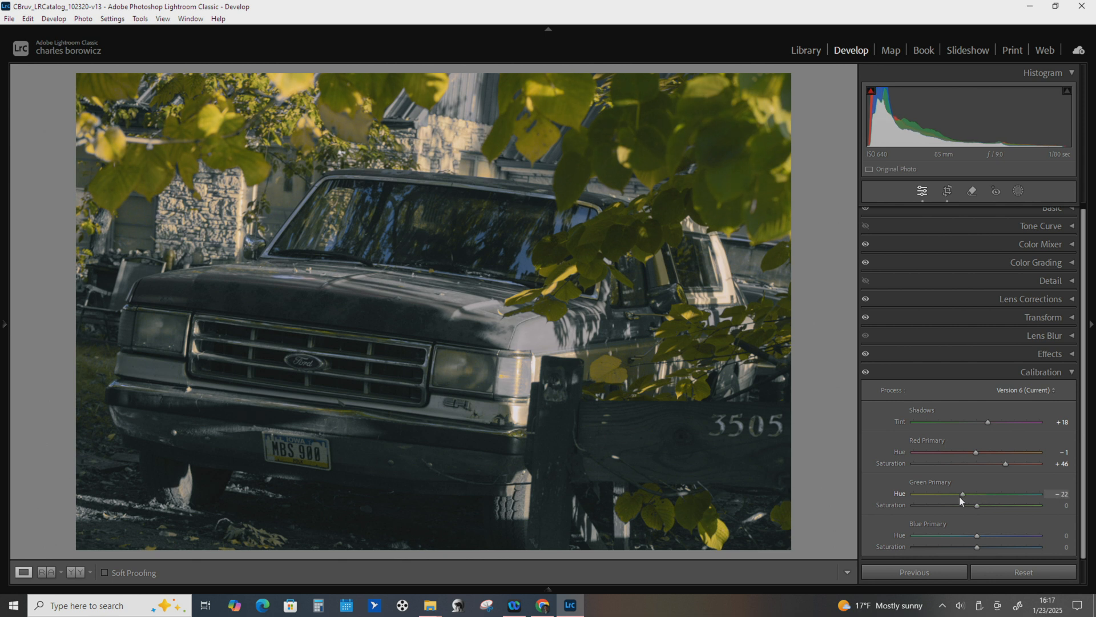
left_click_drag(977, 536, 985, 536)
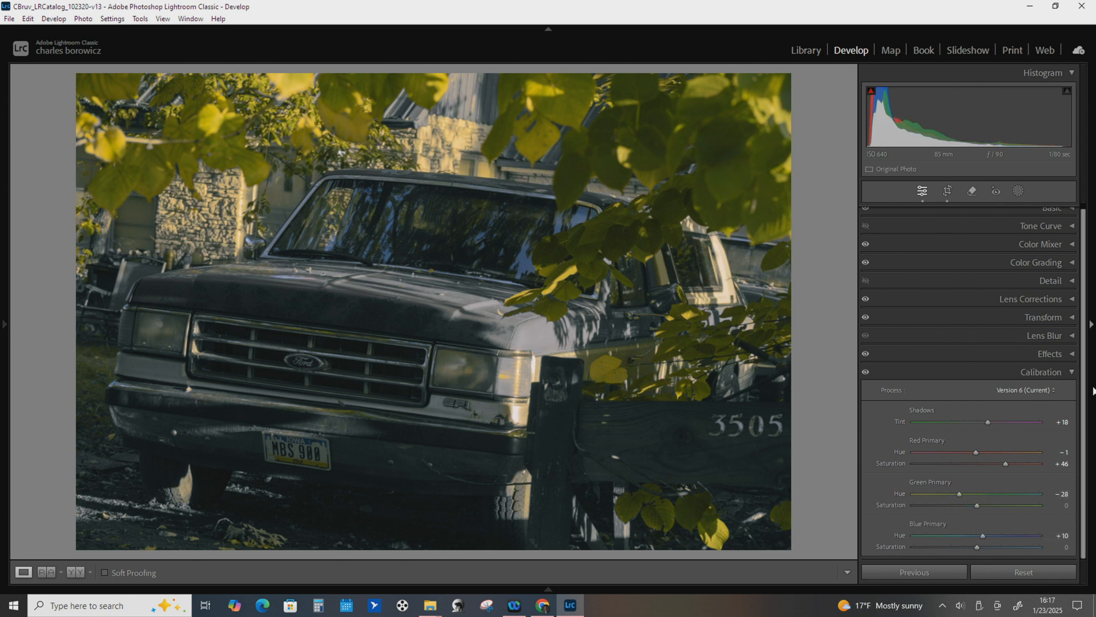
left_click(1042, 373)
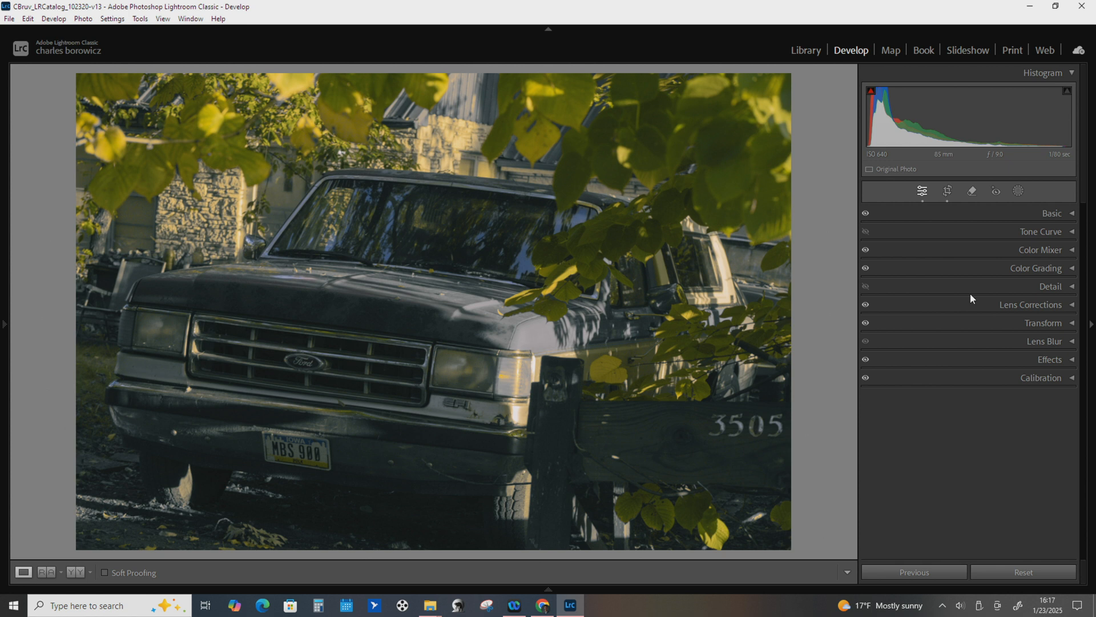
Reset all Develop adjustments of the photo and have the Crop & Straighten tool active.
left_click(947, 191)
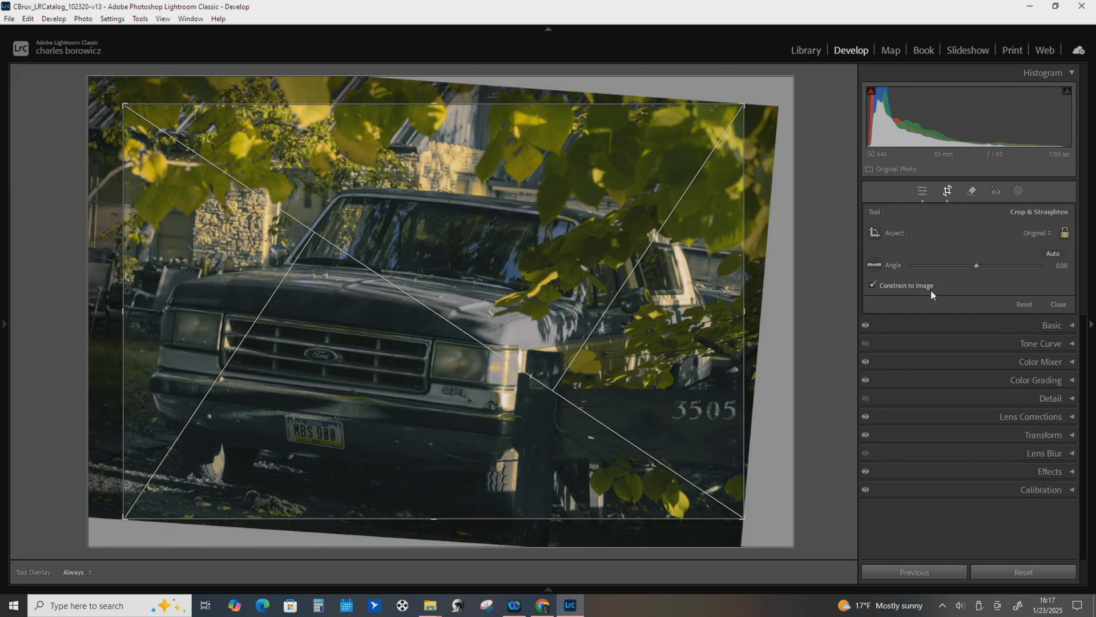
left_click(923, 194)
left_click(1026, 571)
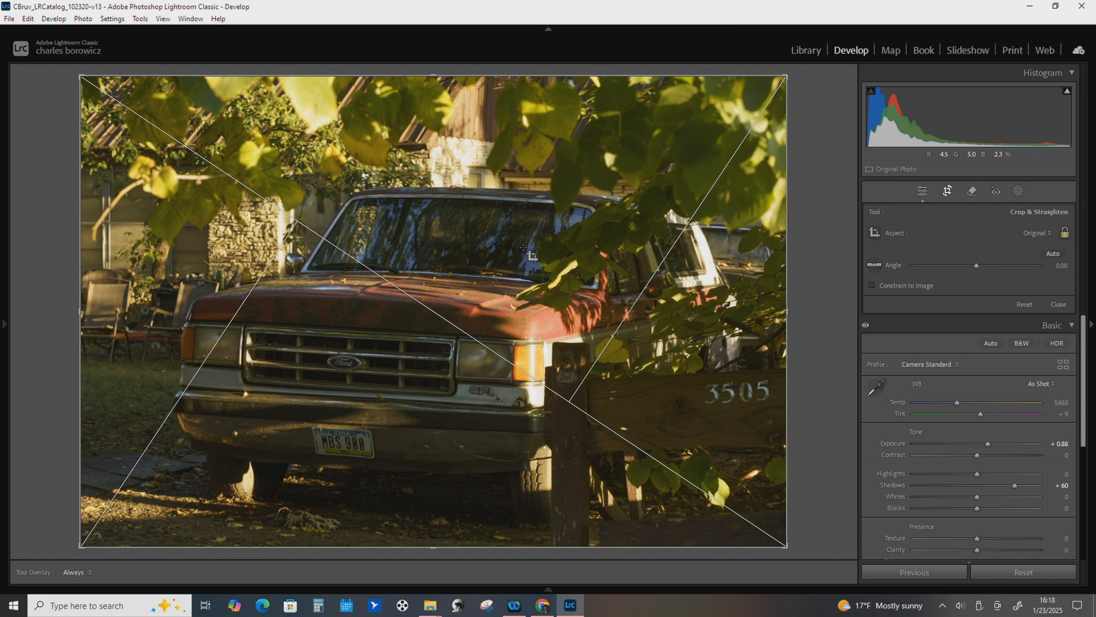
Cycle through the crop guide overlays, including the thirds, aspect ratio and grid guides, and settle on the golden spiral.
key("o")
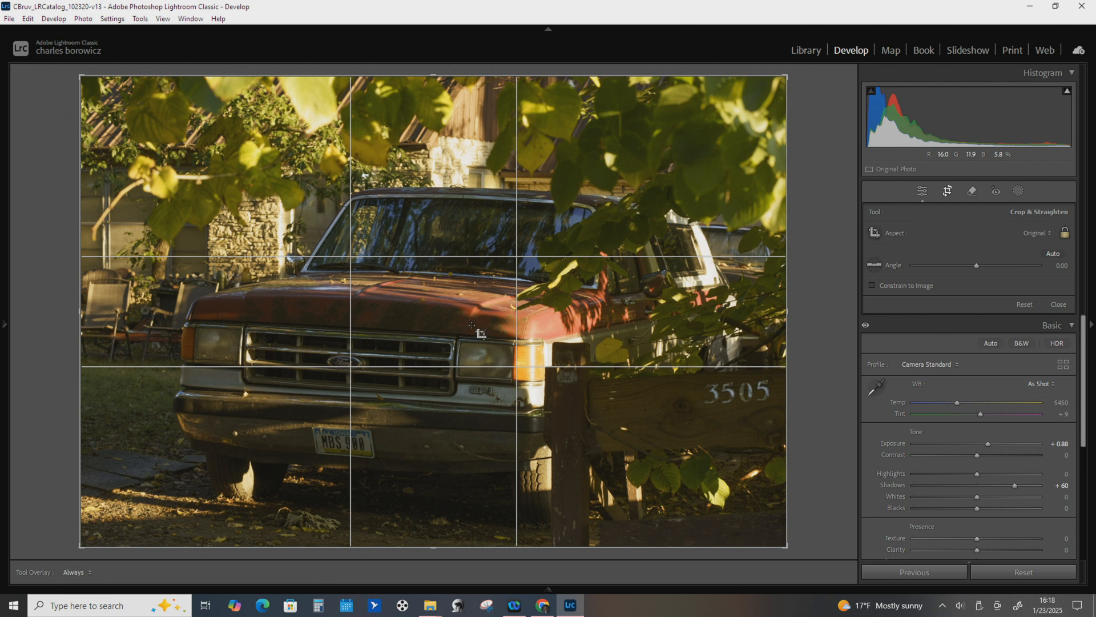
key("o")
key("o")
key("o")
key("o")
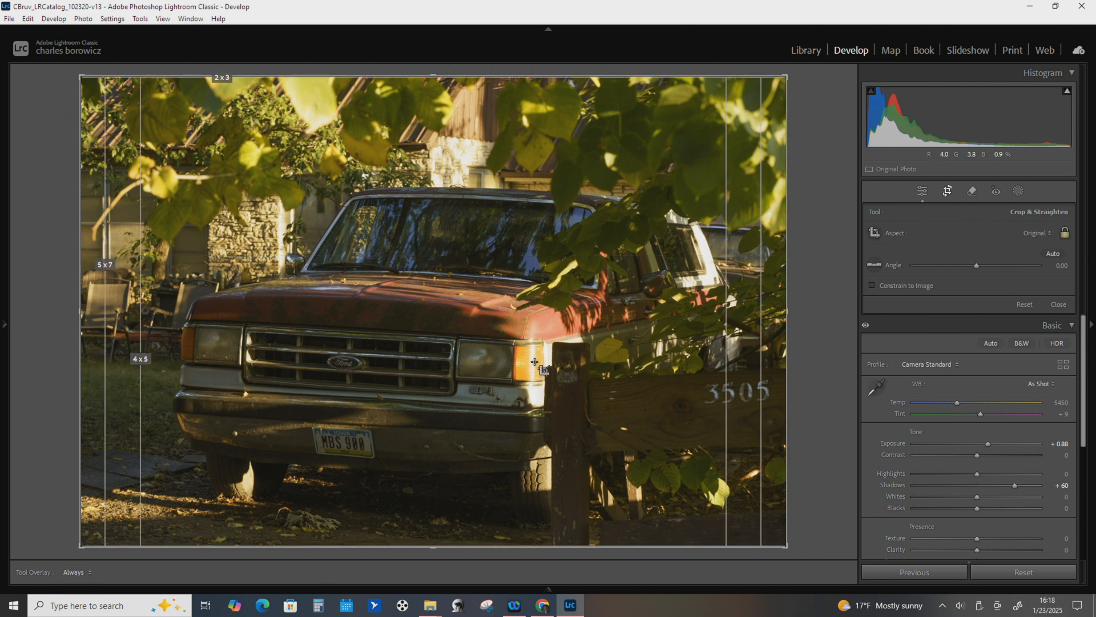
key("o")
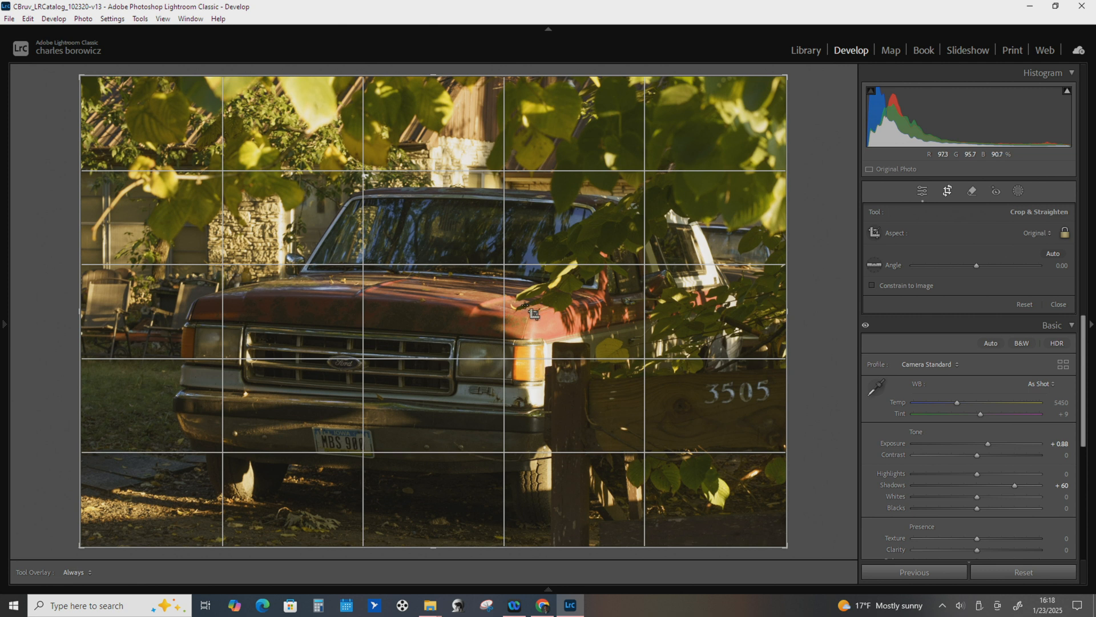
key("o")
key("o")
key("o")
key("o")
key("o")
key("o")
key("o")
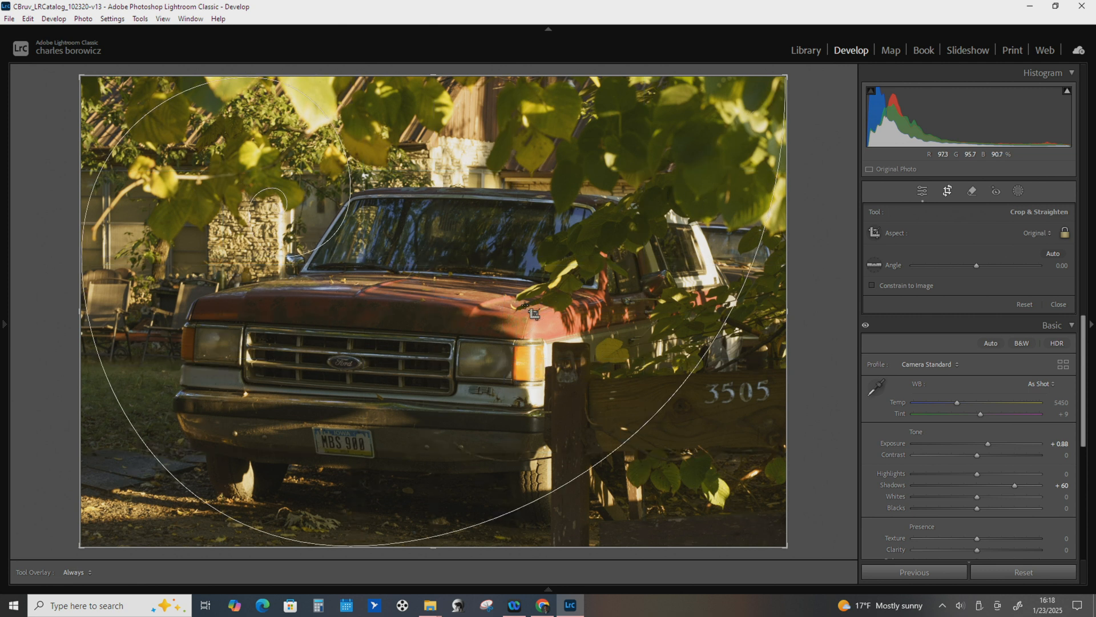
key("o")
key("o")
key("o")
key("o")
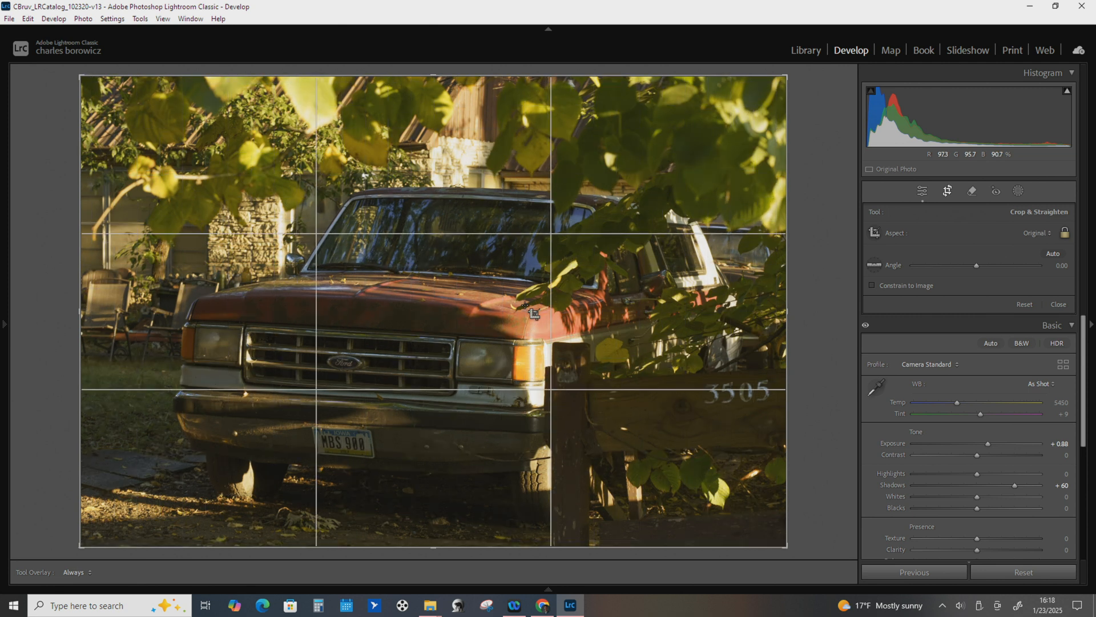
key("o")
key("o")
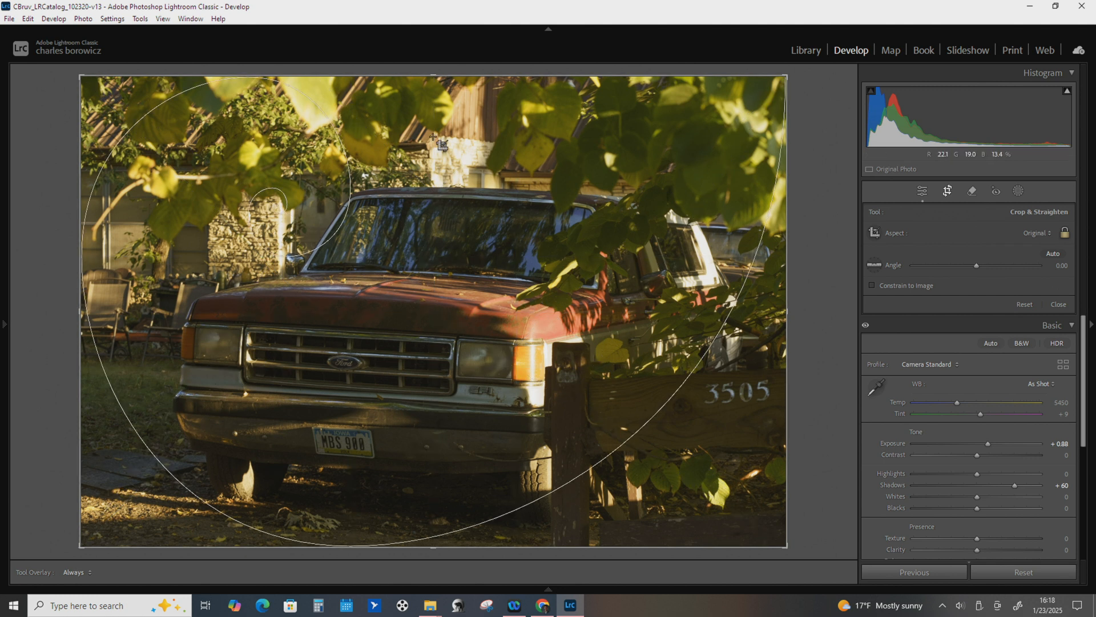
Cycle the golden spiral overlay through its orientations until its centre lies over the bumper near the license plate.
key("shift+o")
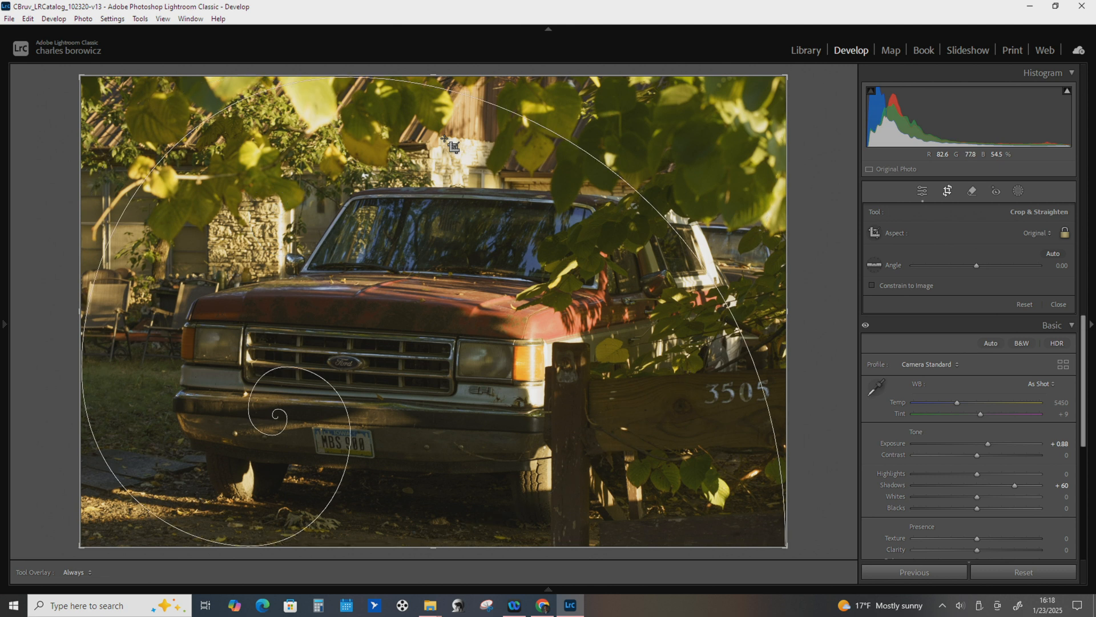
key("shift+o")
key("shift+o")
key("shift+o")
key("shift+o")
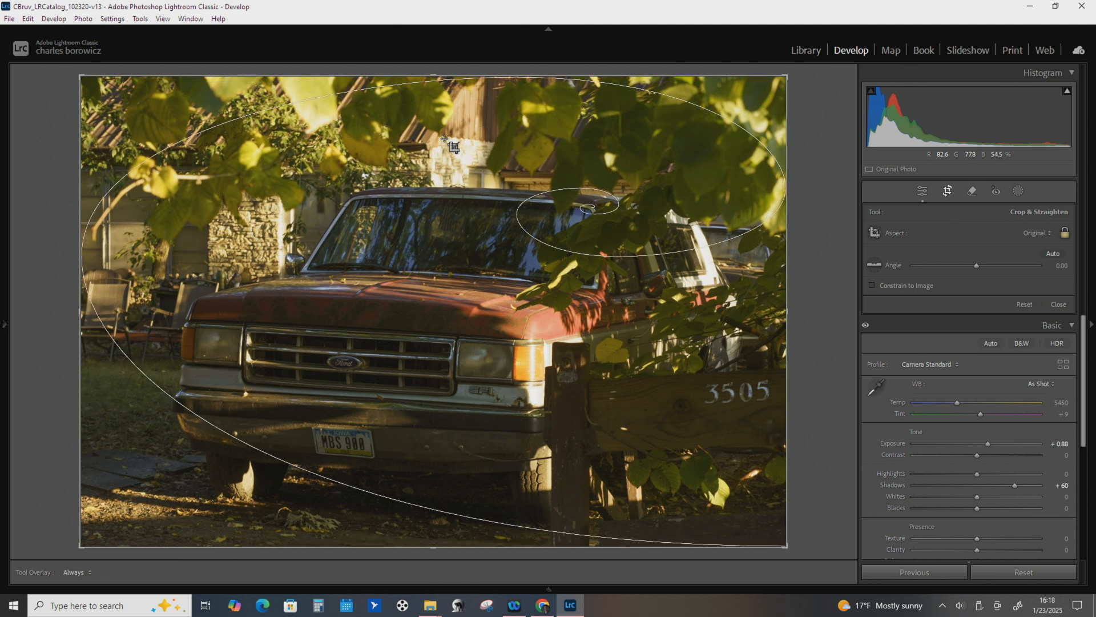
key("shift+o")
key("shift+o")
key("shift+o")
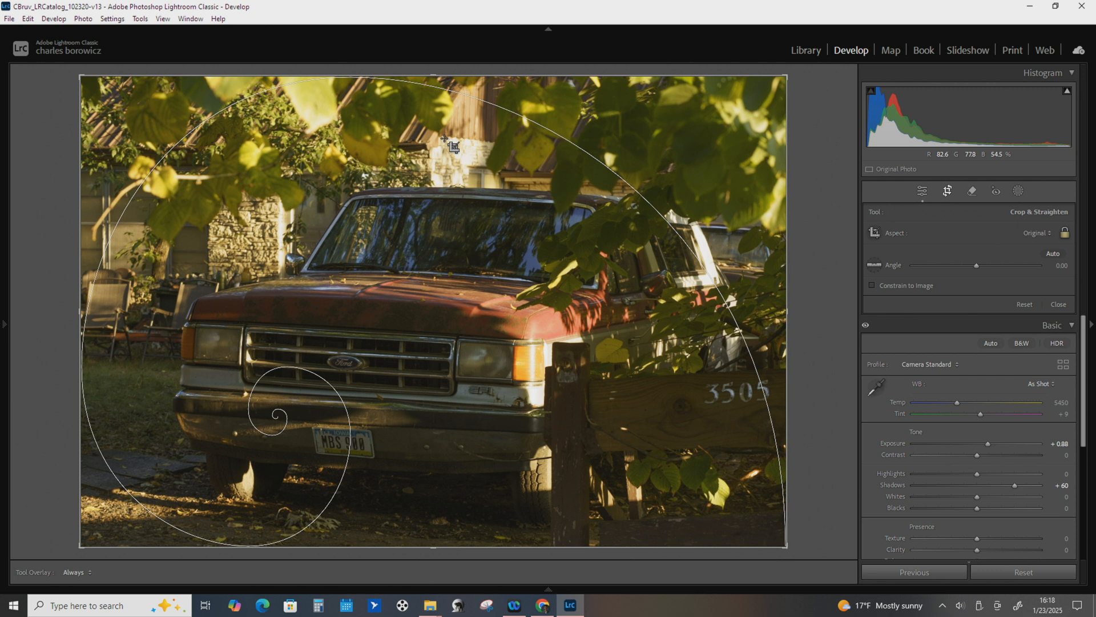
Try the 1 x 1, 4 x 5 / 8 x 10 and 5 x 7 crop aspect ratios on the photo.
left_click(1037, 233)
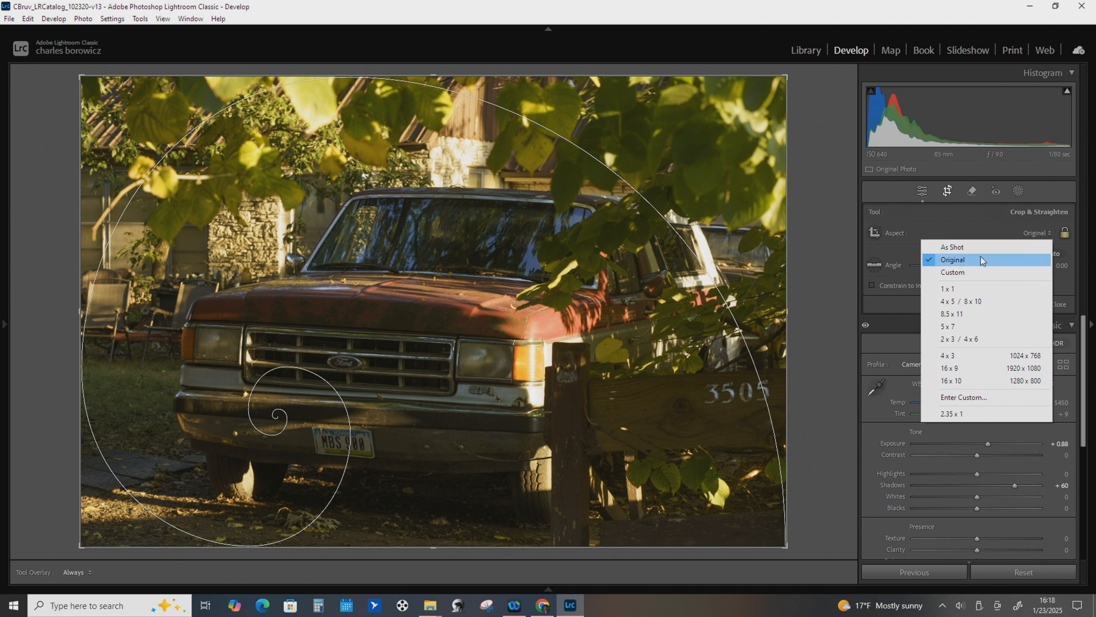
left_click(973, 288)
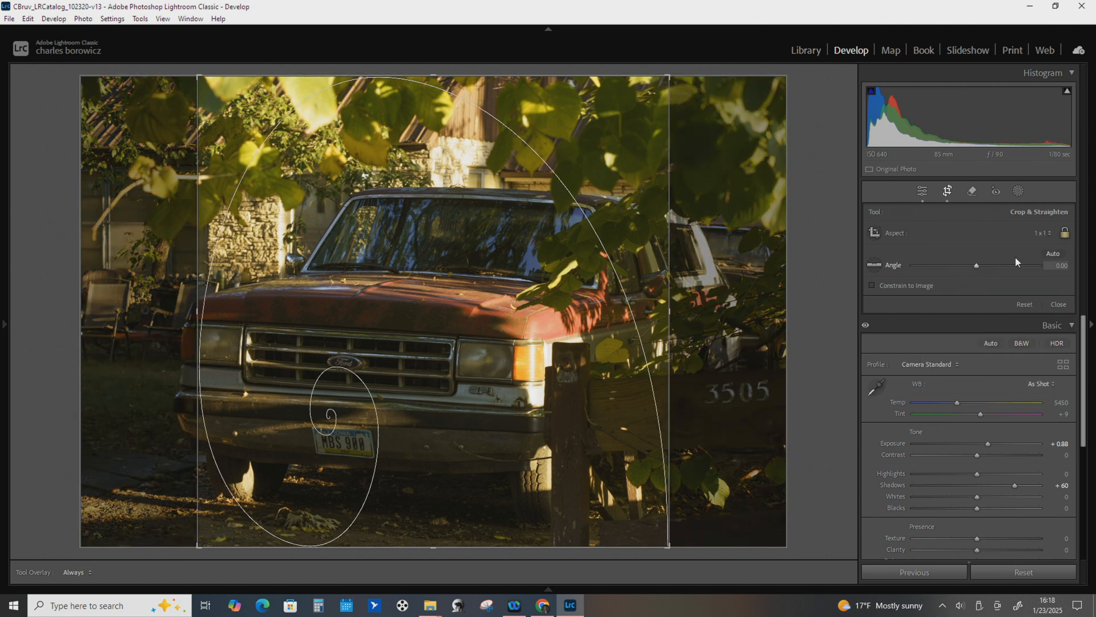
left_click(1040, 234)
left_click(986, 301)
left_click(1033, 232)
left_click(976, 327)
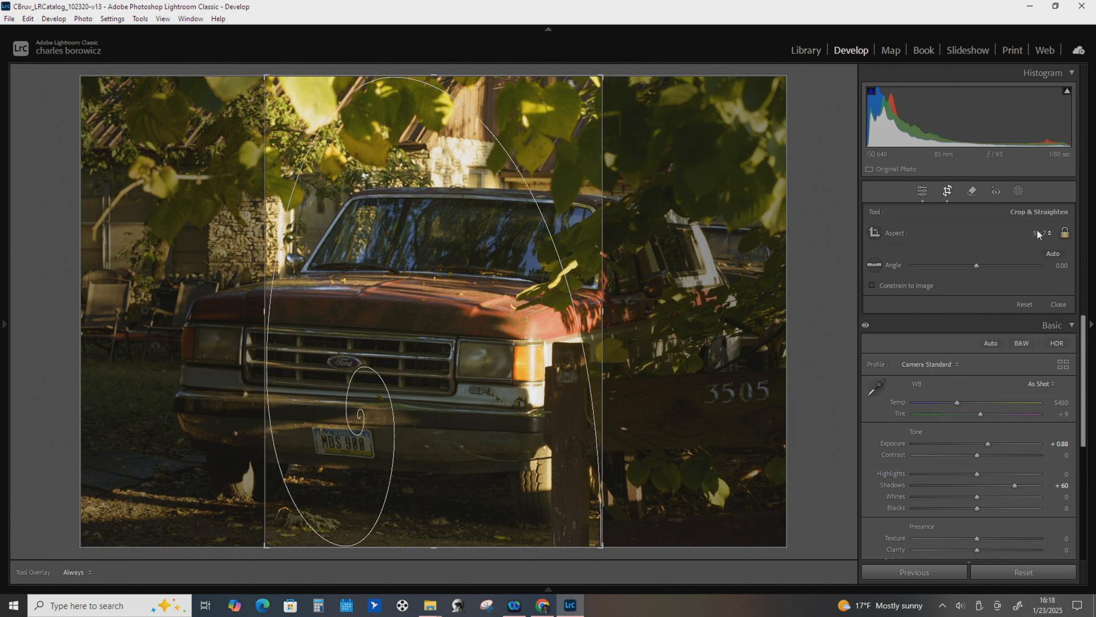
Switch the crop to a Custom aspect, unlock its ratio and try moving the side edges freely.
left_click(1040, 234)
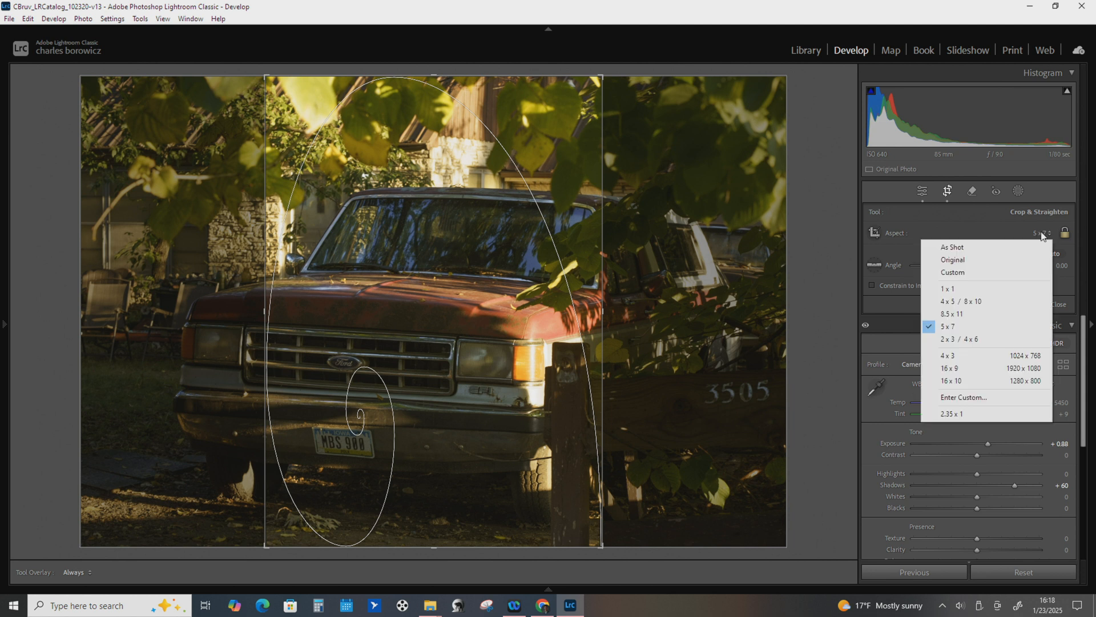
left_click(968, 273)
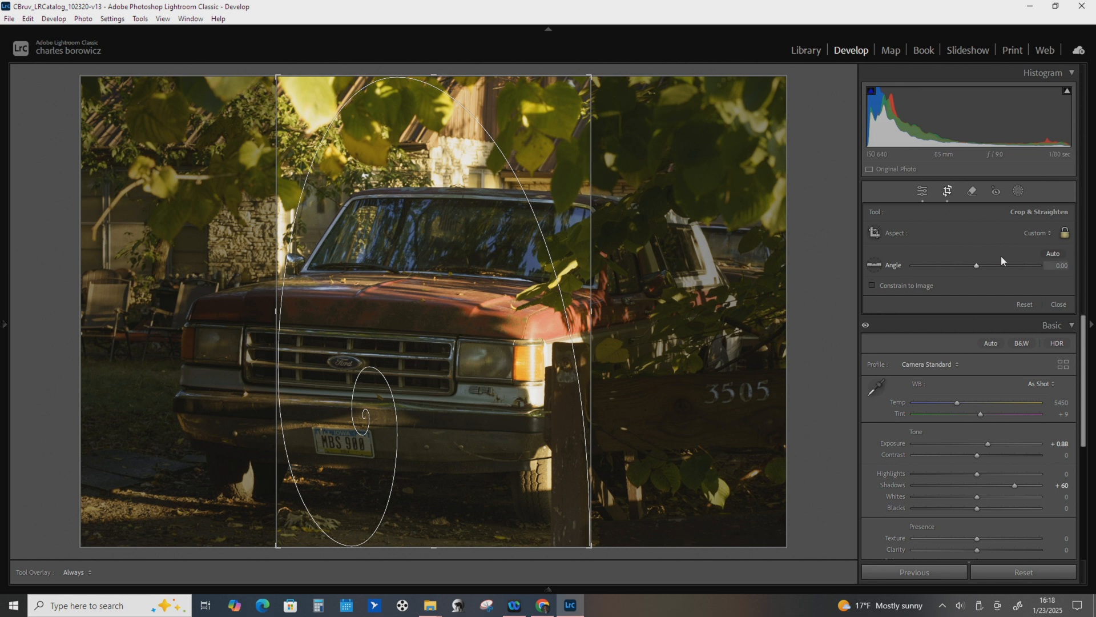
left_click(1065, 234)
left_click_drag(591, 312, 722, 311)
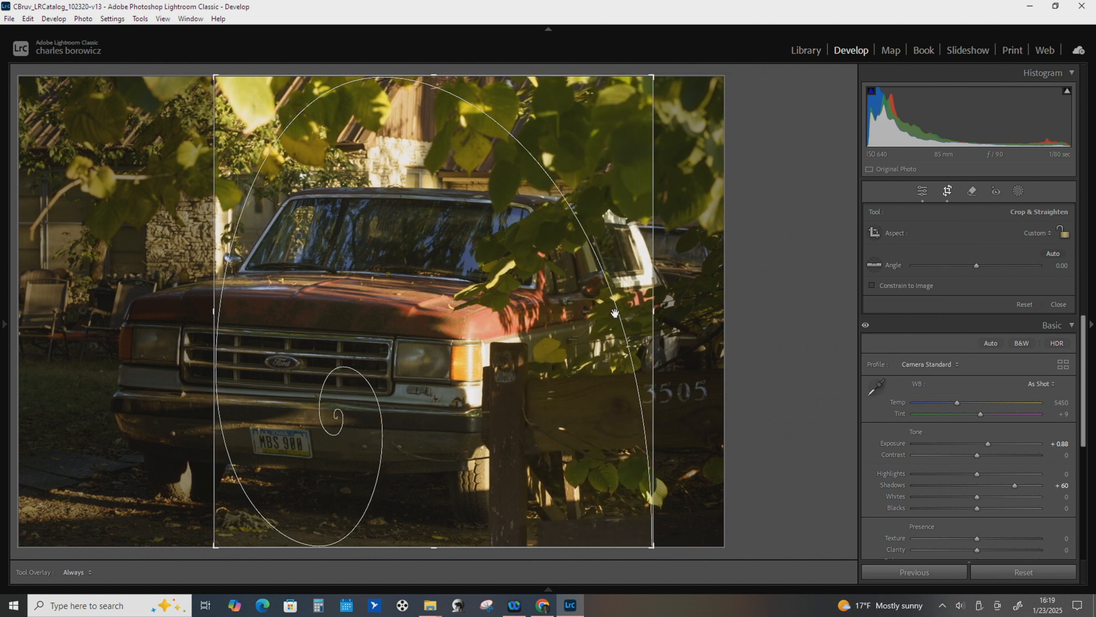
left_click_drag(222, 324, 416, 300)
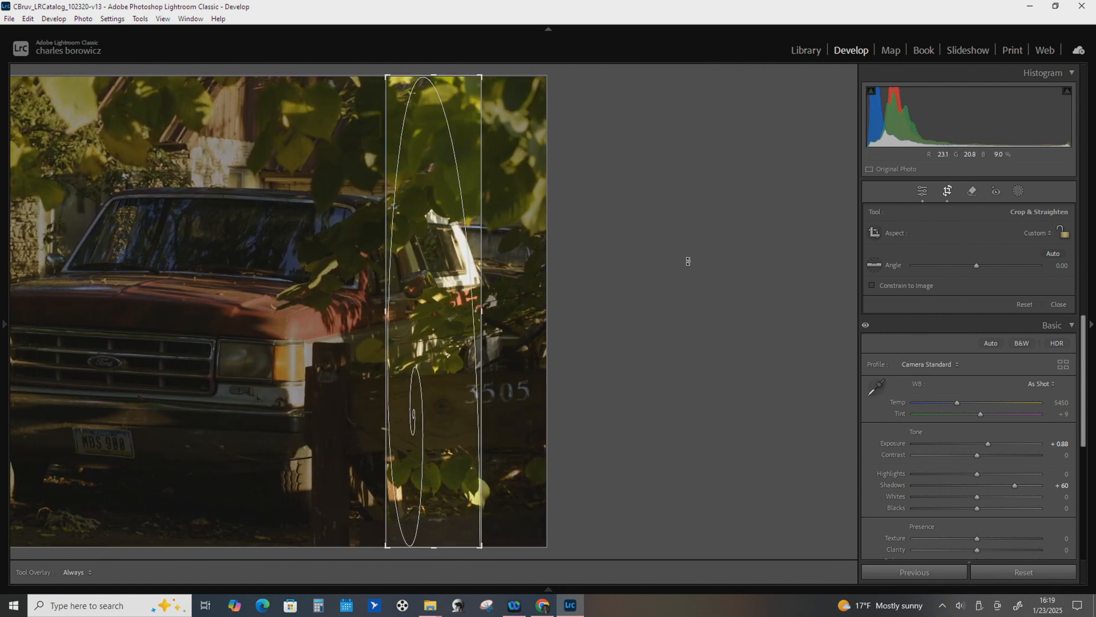
Set the crop aspect to 5 x 7, enlarge the frame to landscape and position it around the front of the truck.
left_click(1043, 230)
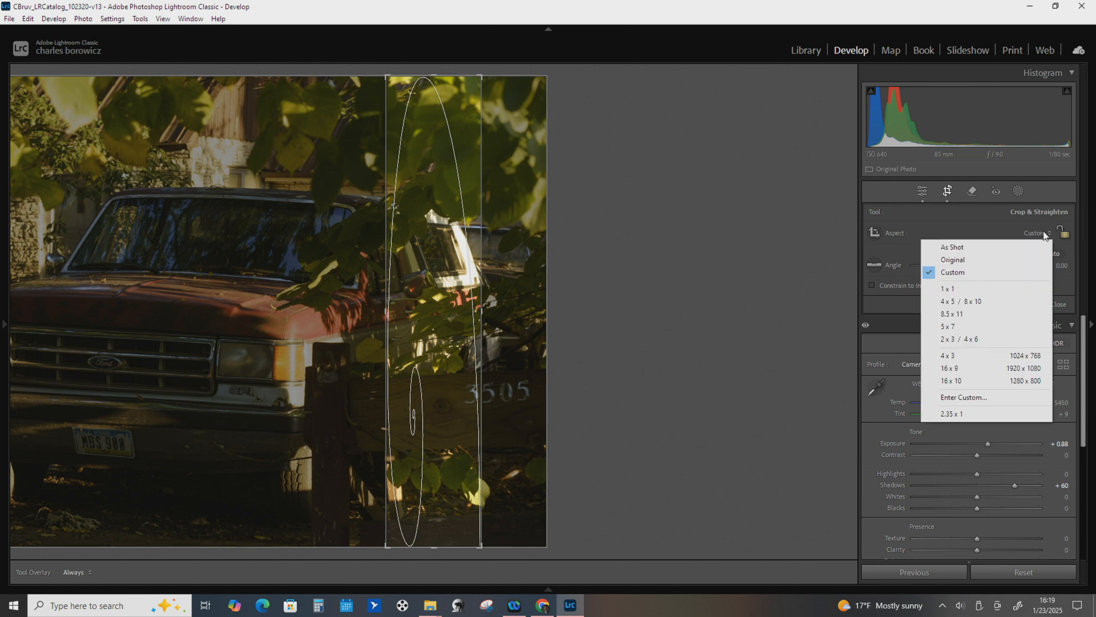
left_click(961, 326)
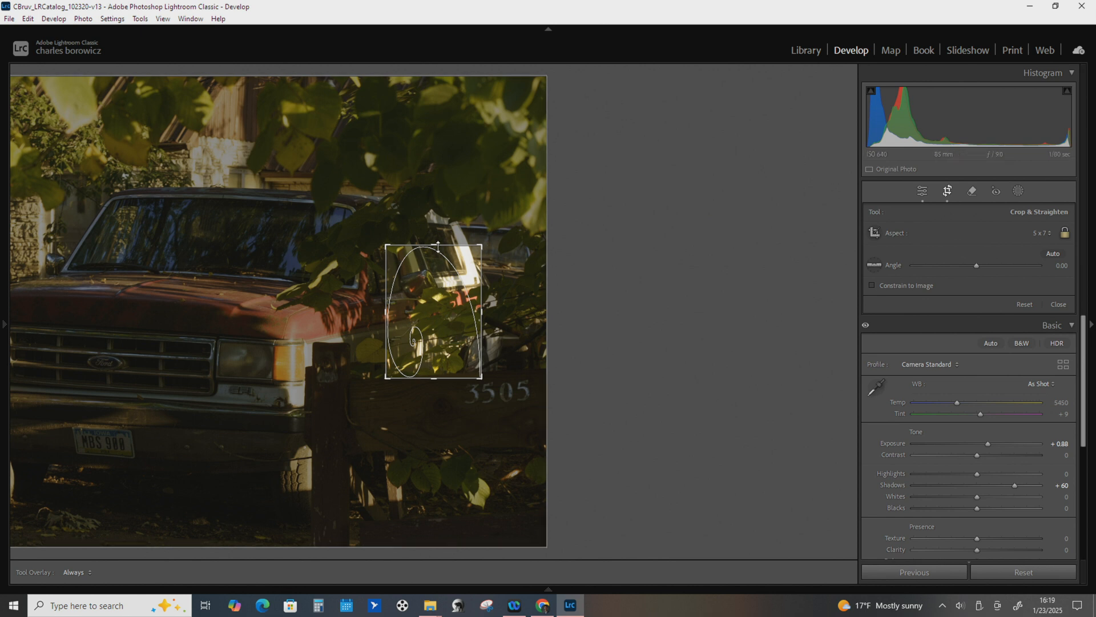
left_click_drag(433, 253, 434, 198)
left_click_drag(337, 447, 194, 524)
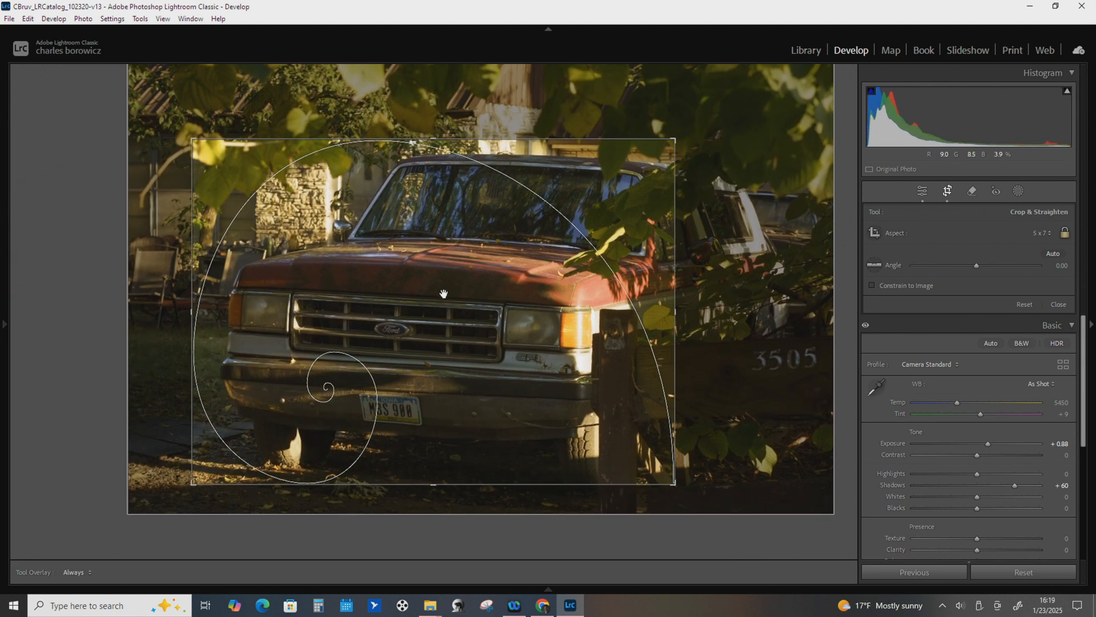
left_click_drag(444, 293, 403, 327)
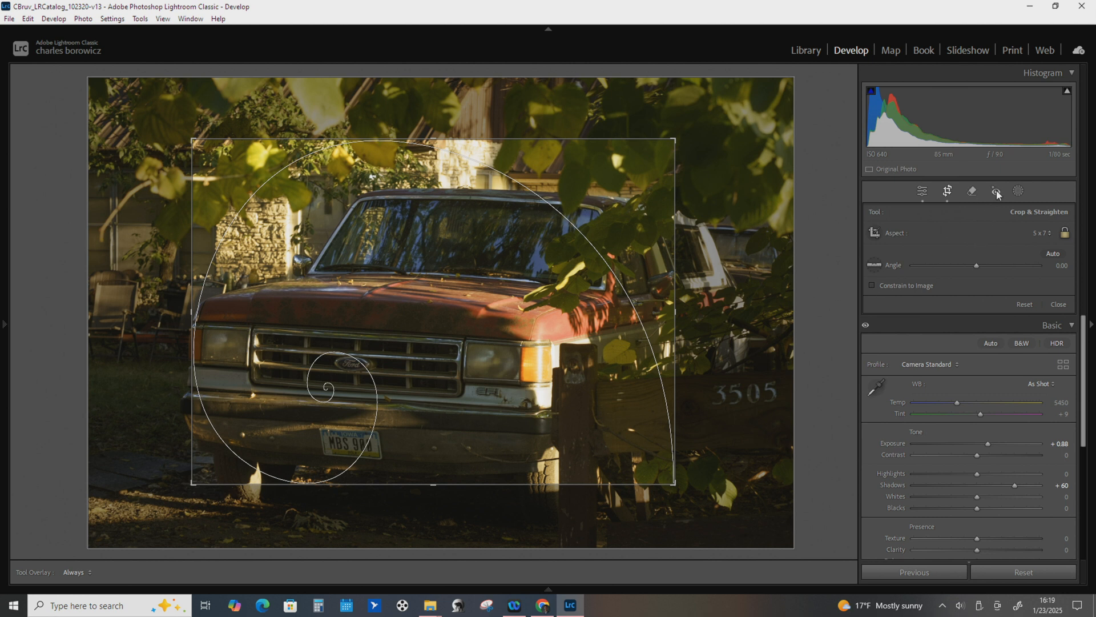
Activate the Remove tool and bring the wooden fence board beside the truck's bumper into close-up view.
left_click(971, 191)
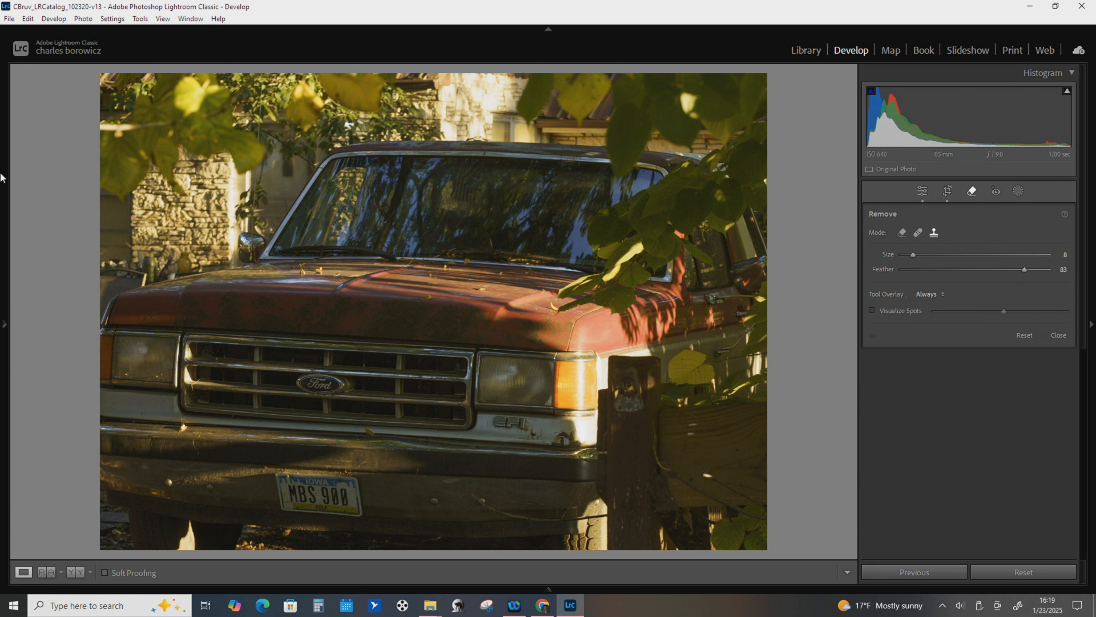
mouse_move(52, 135)
left_click(174, 72)
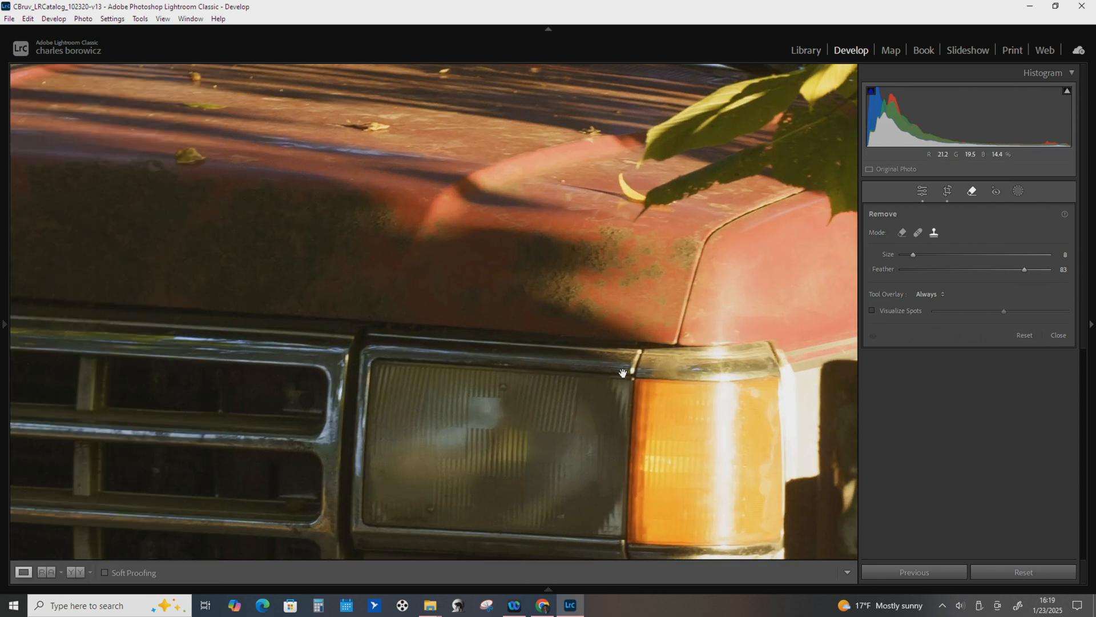
left_click_drag(493, 289, 267, 99)
left_click_drag(560, 386, 381, 231)
left_click_drag(531, 384, 409, 266)
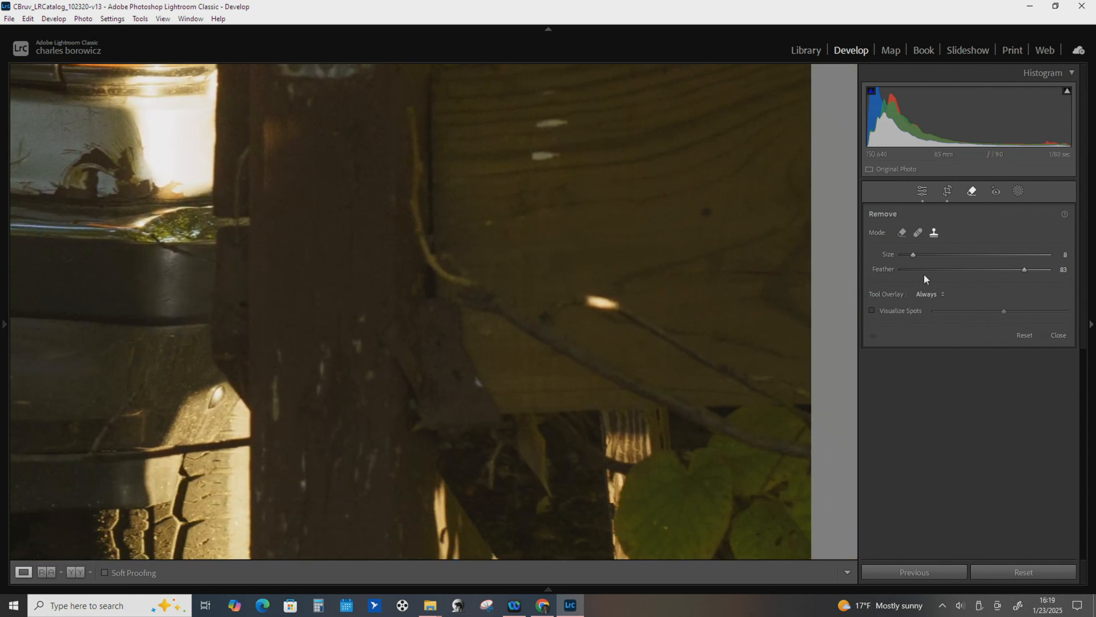
Try different clone brush sizes, up to 62, and set the Remove tool's Size to 20 and Feather to 67.
scroll(678, 279, "up", 1)
scroll(679, 279, "up", 4)
scroll(678, 279, "up", 9)
scroll(678, 279, "down", 2)
scroll(679, 279, "up", 9)
scroll(678, 279, "up", 2)
scroll(679, 280, "up", 8)
mouse_move(1024, 269)
left_mouse_down()
mouse_move(931, 269)
mouse_move(1001, 276)
left_mouse_up()
mouse_move(961, 254)
left_mouse_down()
mouse_move(942, 255)
mouse_move(1000, 271)
left_mouse_up()
left_click_drag(943, 254, 925, 254)
left_click_drag(925, 255, 993, 254)
left_click(931, 255)
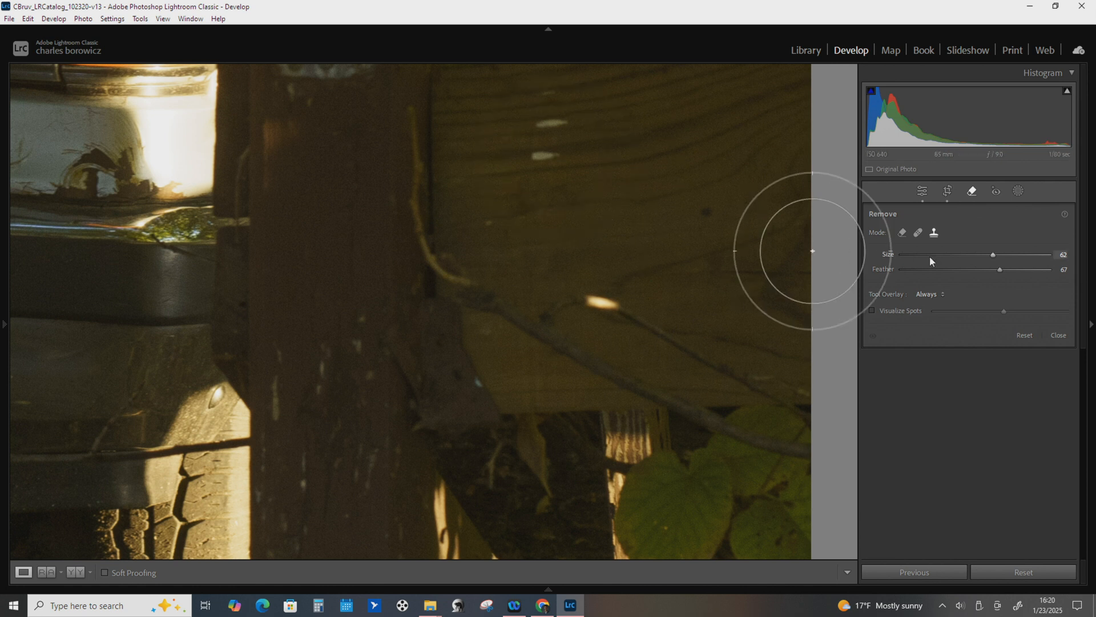
Clone over the lower pale spot on the fence board, set its Opacity to 100 and reposition the source area nearby.
left_click(545, 159)
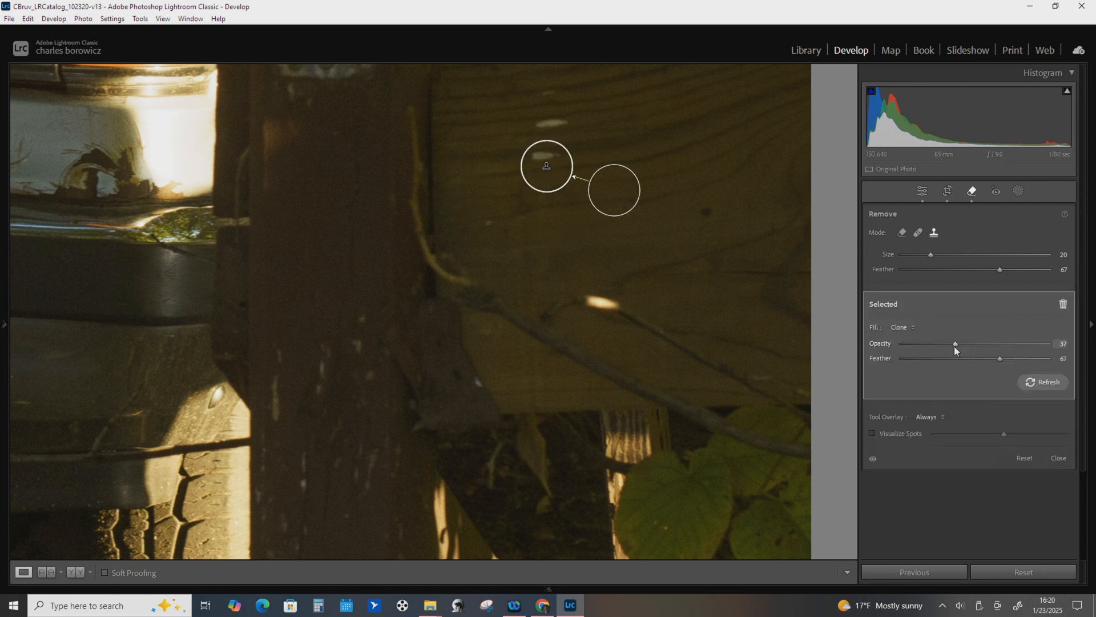
left_click_drag(555, 174, 553, 171)
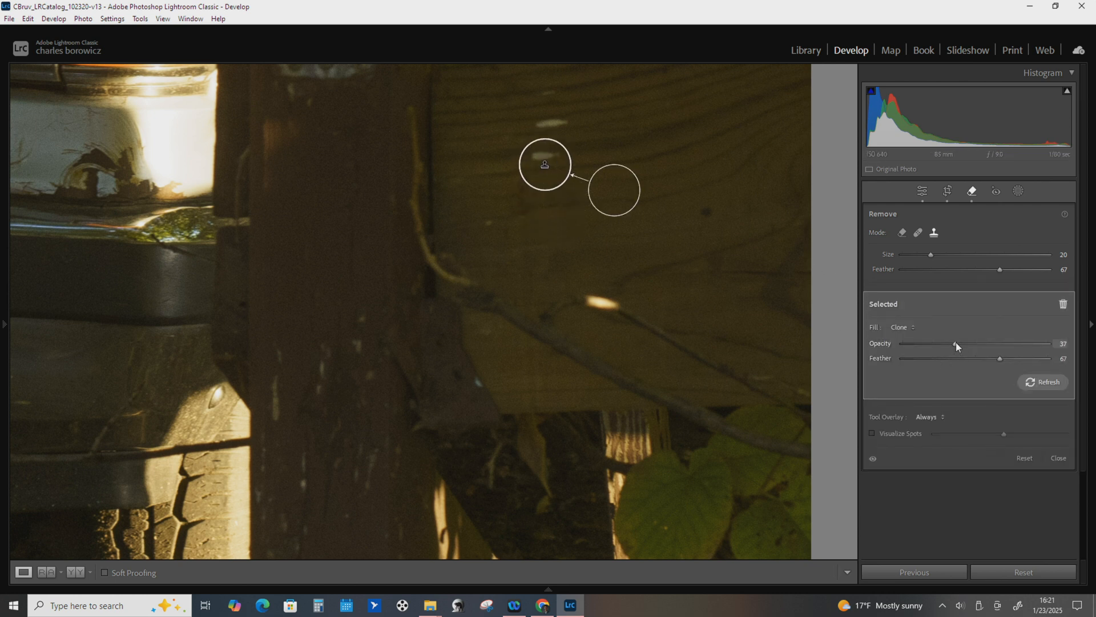
mouse_move(957, 344)
left_mouse_down()
mouse_move(1056, 355)
mouse_move(1043, 343)
left_mouse_up()
mouse_move(614, 196)
left_mouse_down()
mouse_move(603, 219)
mouse_move(633, 197)
mouse_move(626, 206)
left_mouse_up()
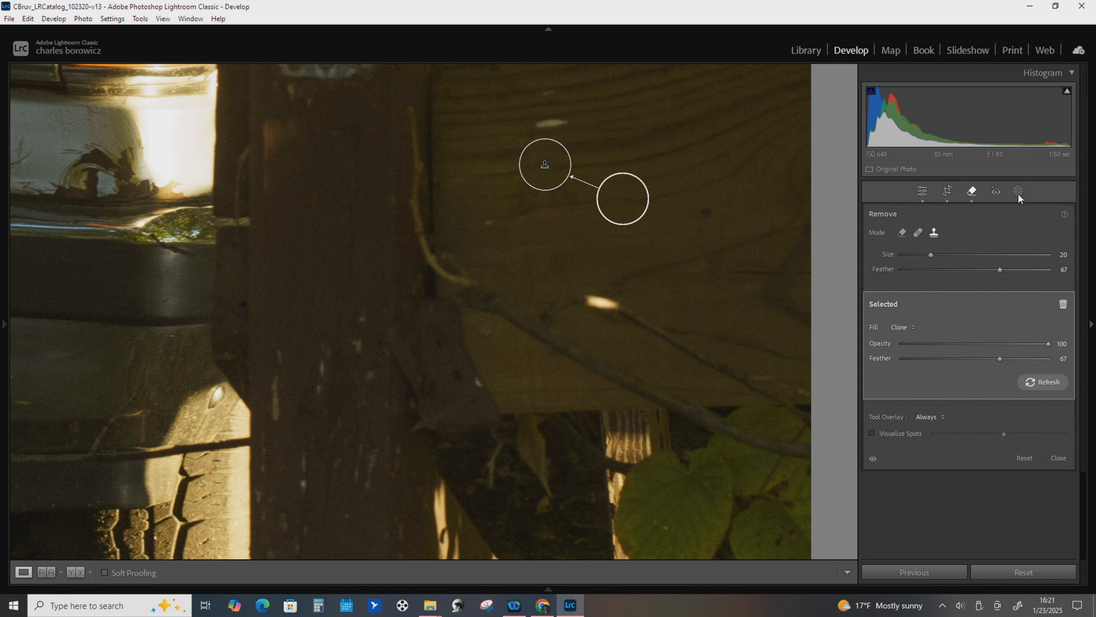
Leave the close-up to show the whole truck and set the crop aspect to Original.
left_click(923, 192)
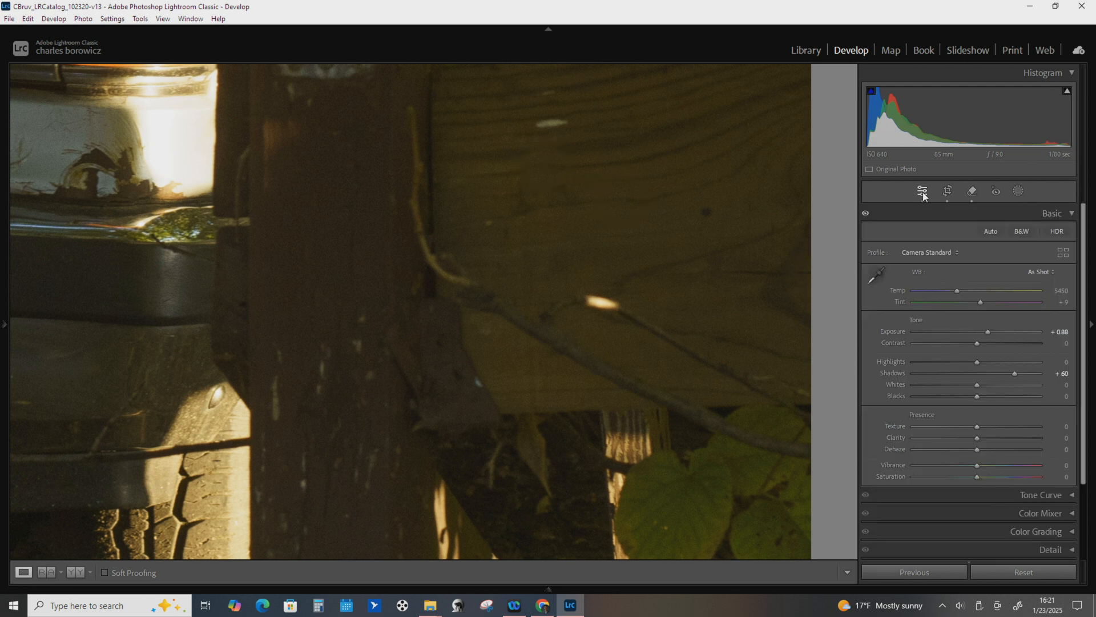
left_click(996, 195)
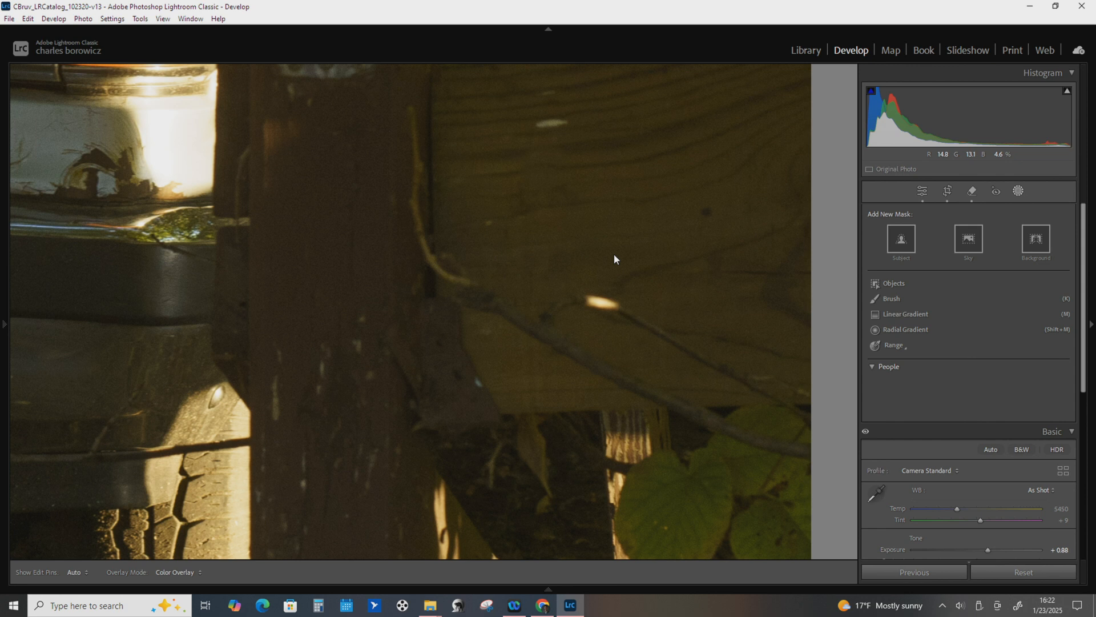
left_click(526, 232)
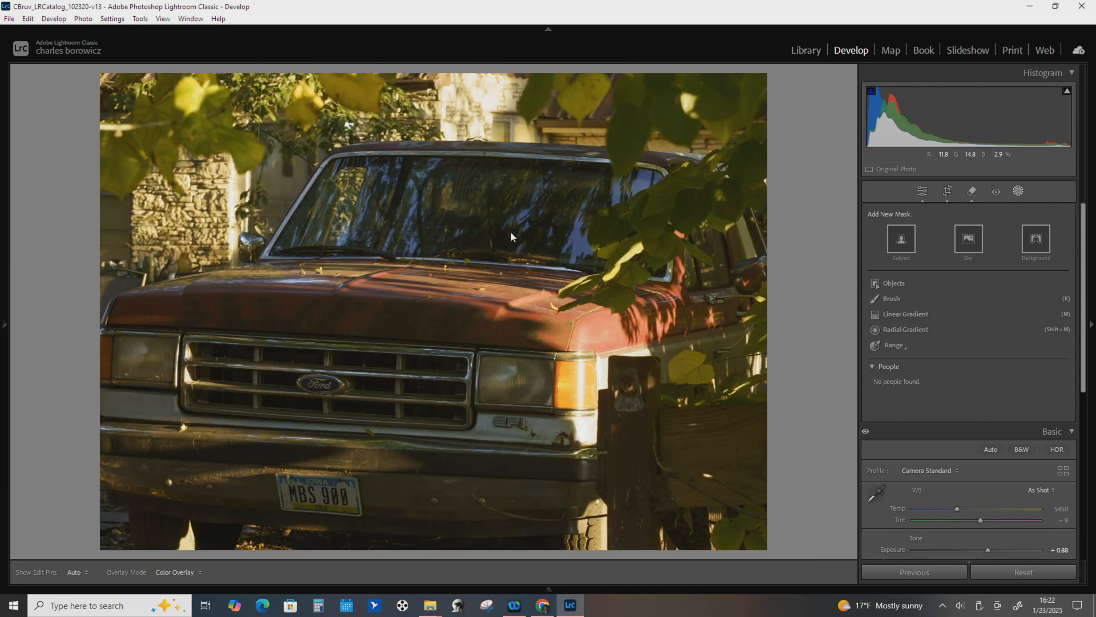
left_click(948, 191)
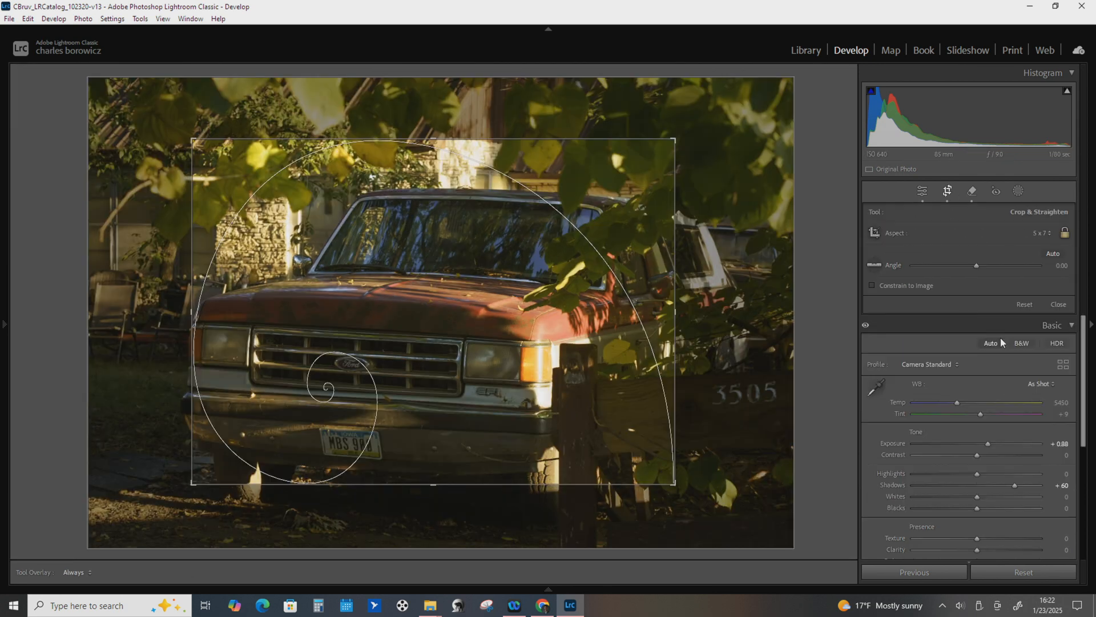
left_click(1042, 233)
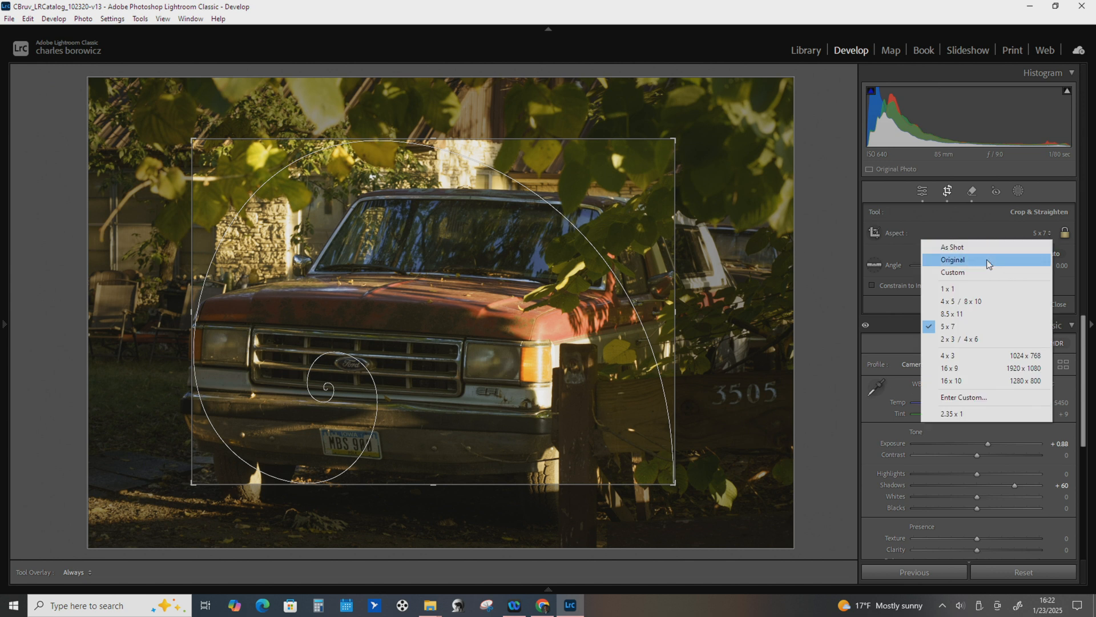
left_click(987, 259)
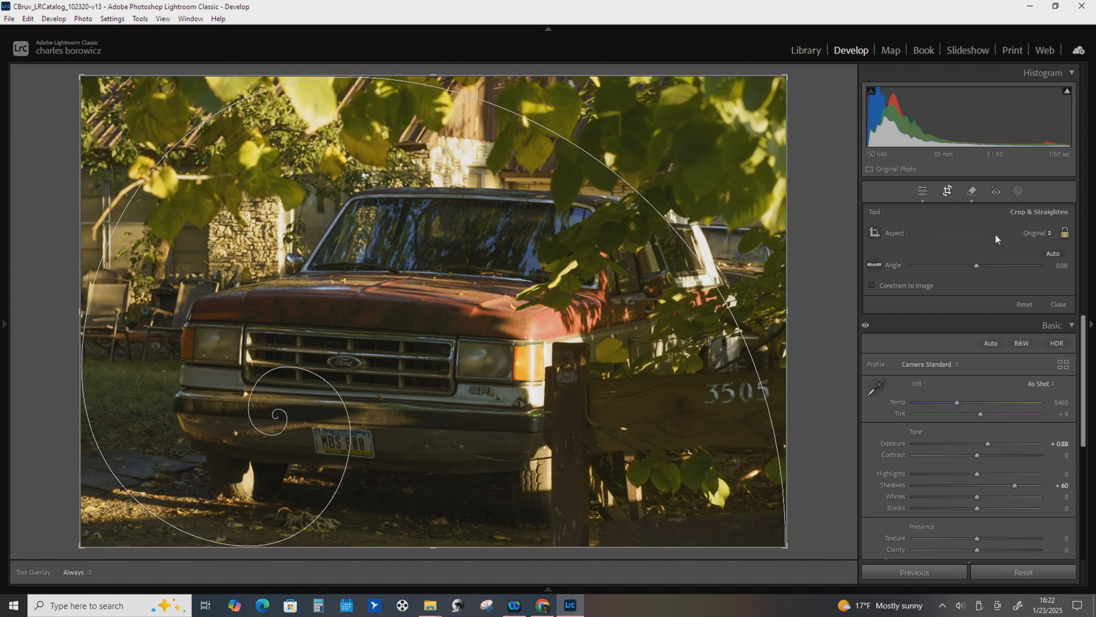
Reset all Develop settings on the photo and lower the overall Exposure to -1.15.
left_click(1018, 192)
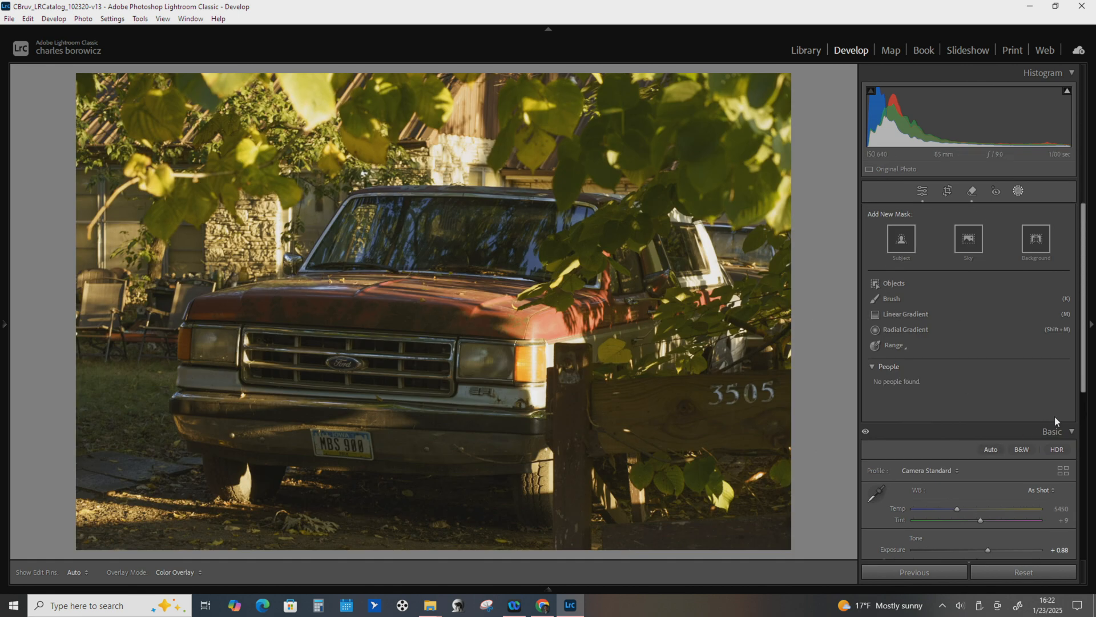
scroll(1021, 297, "down", 2)
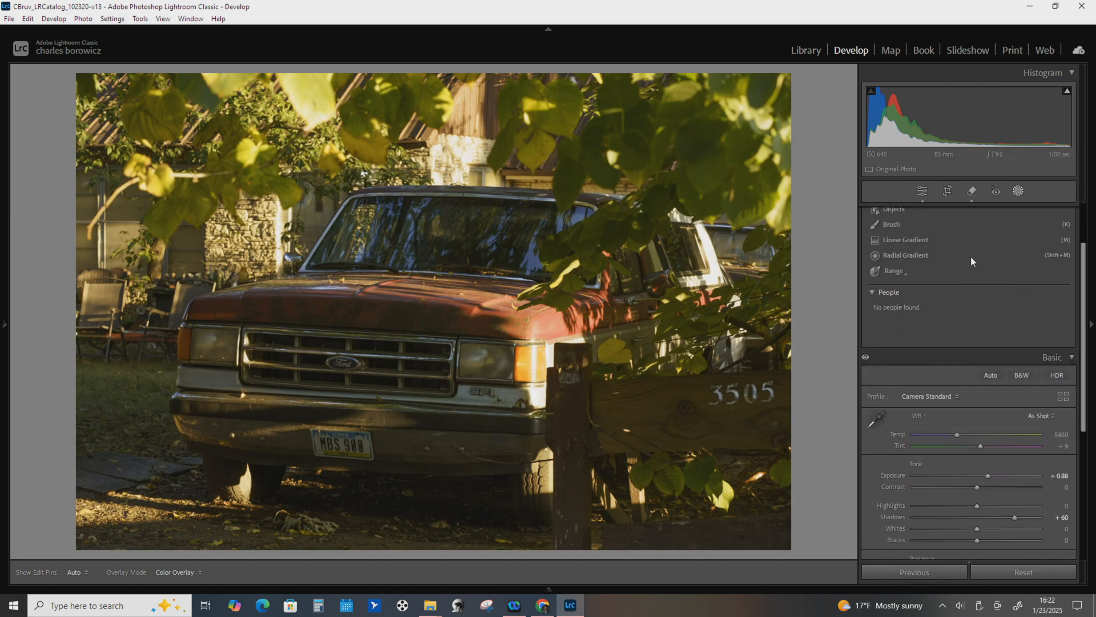
left_click(921, 190)
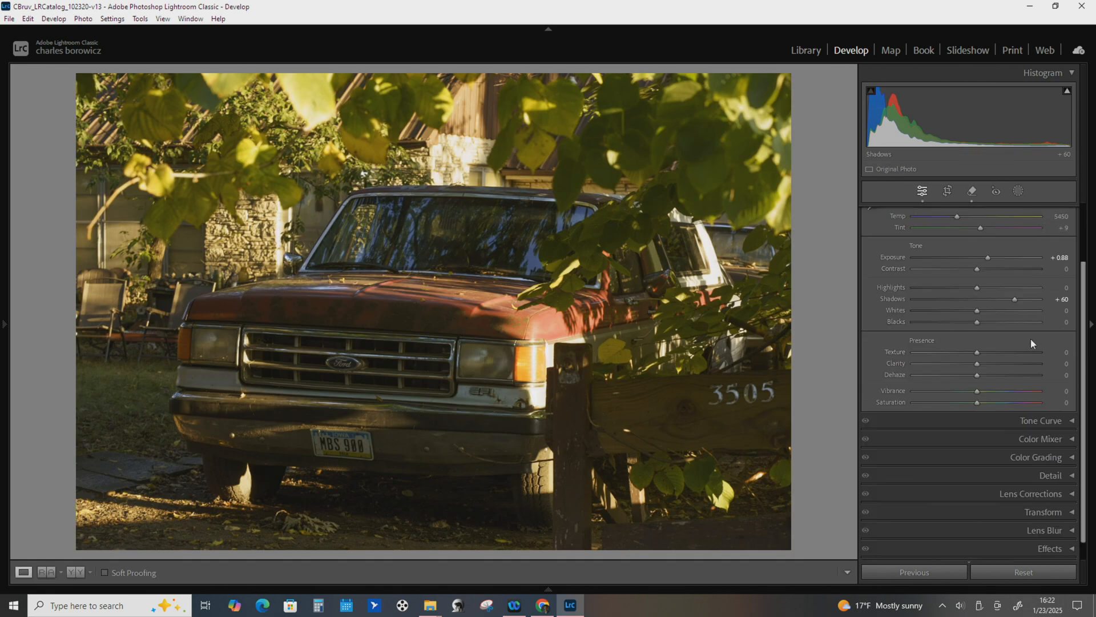
left_click(1001, 569)
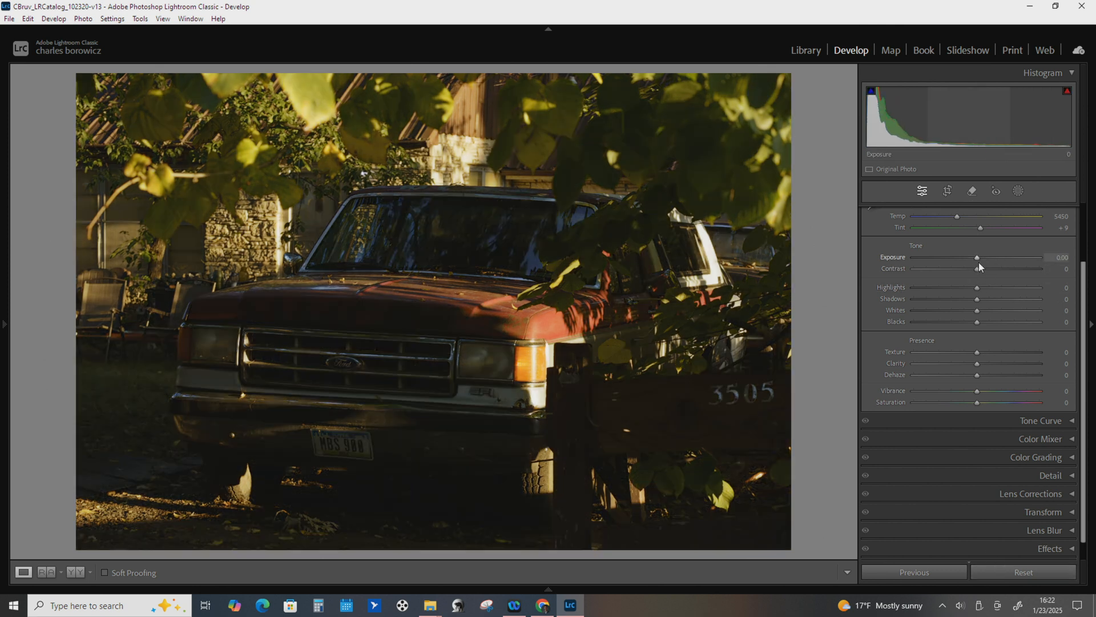
left_click_drag(975, 258, 959, 259)
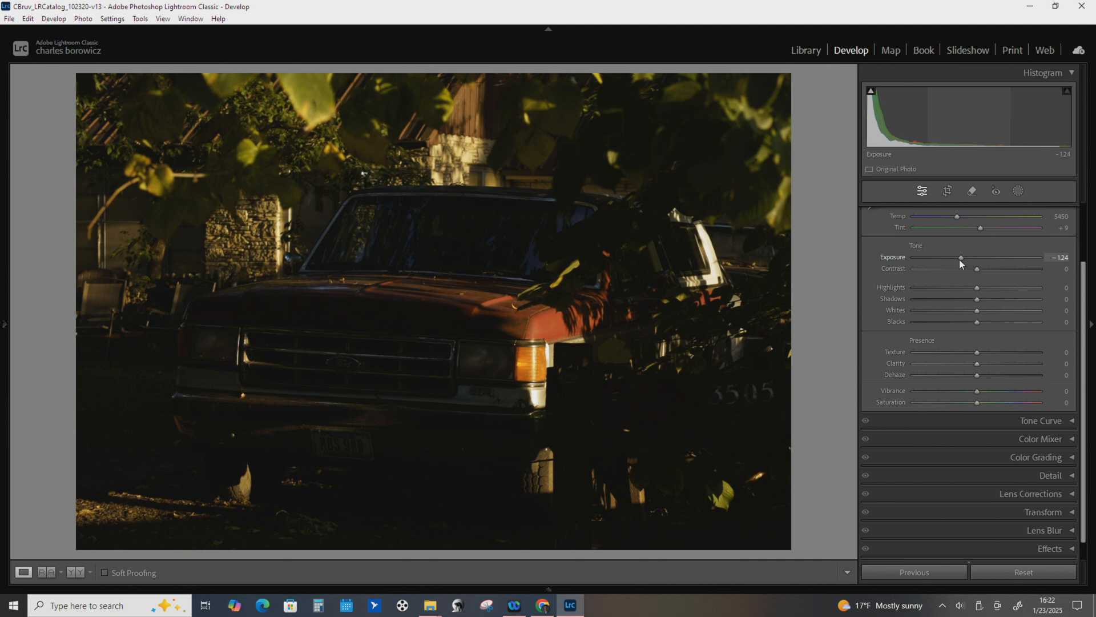
left_click_drag(961, 259, 961, 259)
Start a new Brush mask and try different brush settings, finishing with Size 25 and Feather 85.
left_click(1018, 192)
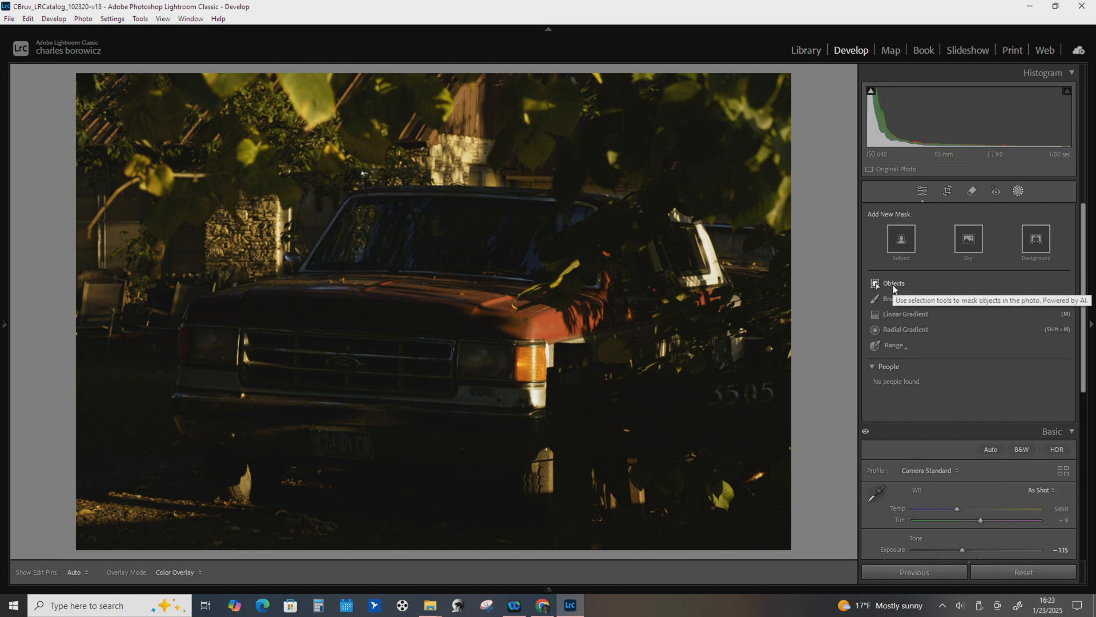
left_click(891, 299)
scroll(668, 257, "up", 4)
scroll(636, 249, "down", 4)
scroll(639, 254, "down", 4)
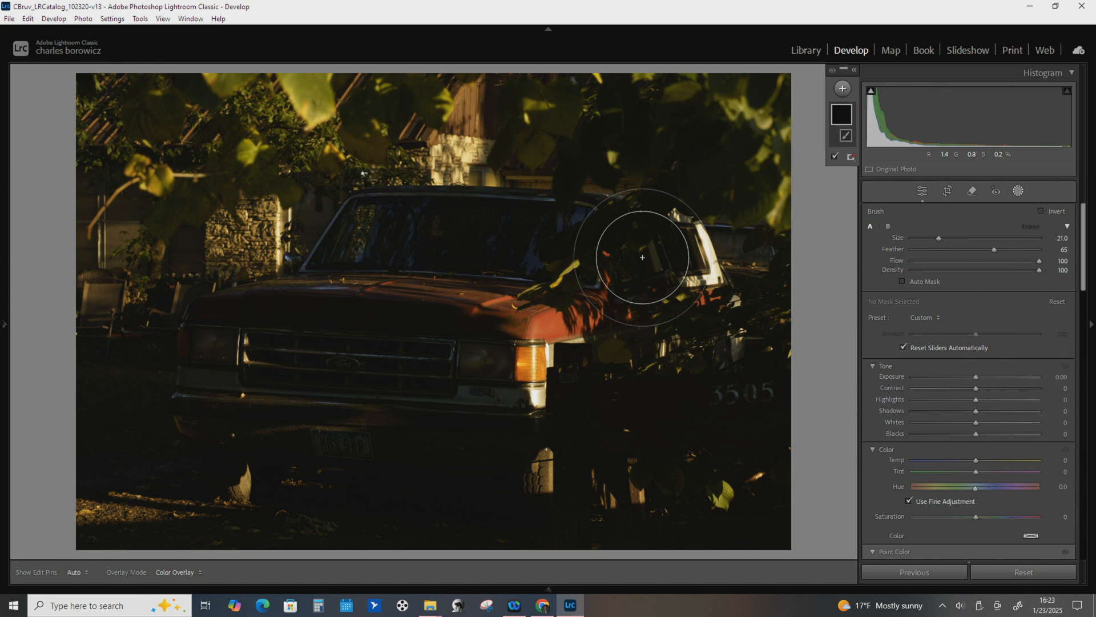
scroll(643, 257, "up", 3)
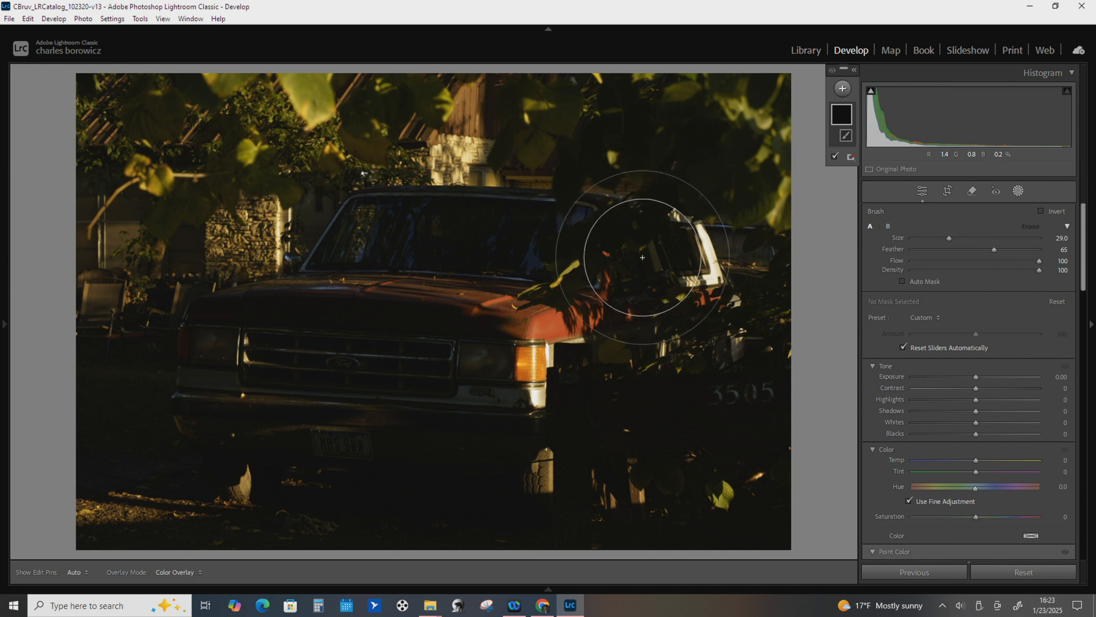
scroll(642, 257, "up", 4, "shift")
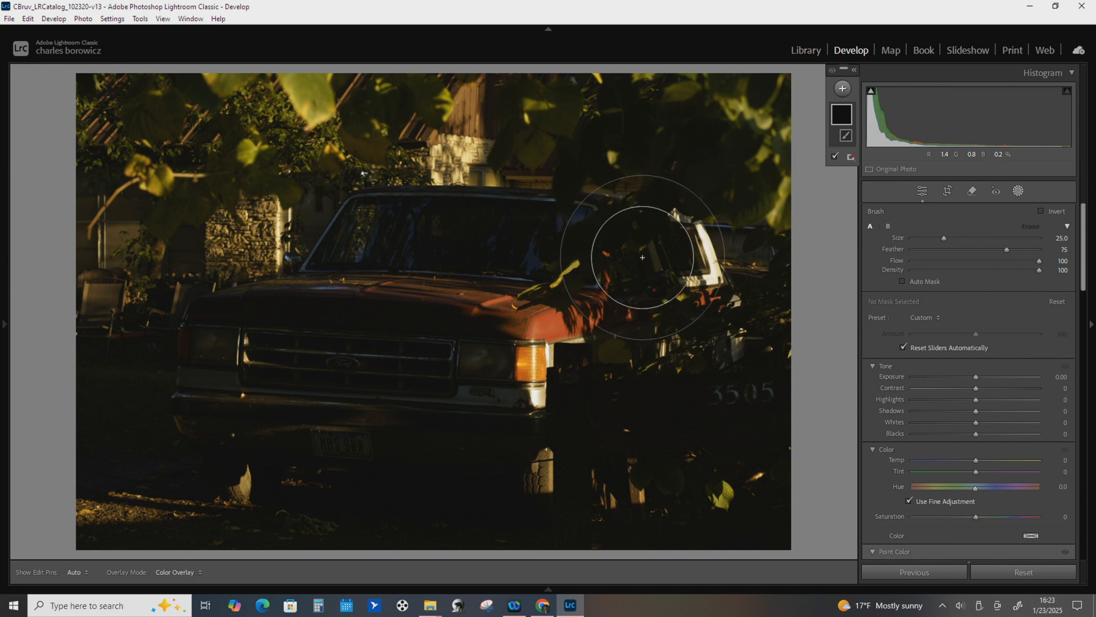
scroll(643, 257, "down", 12, "shift")
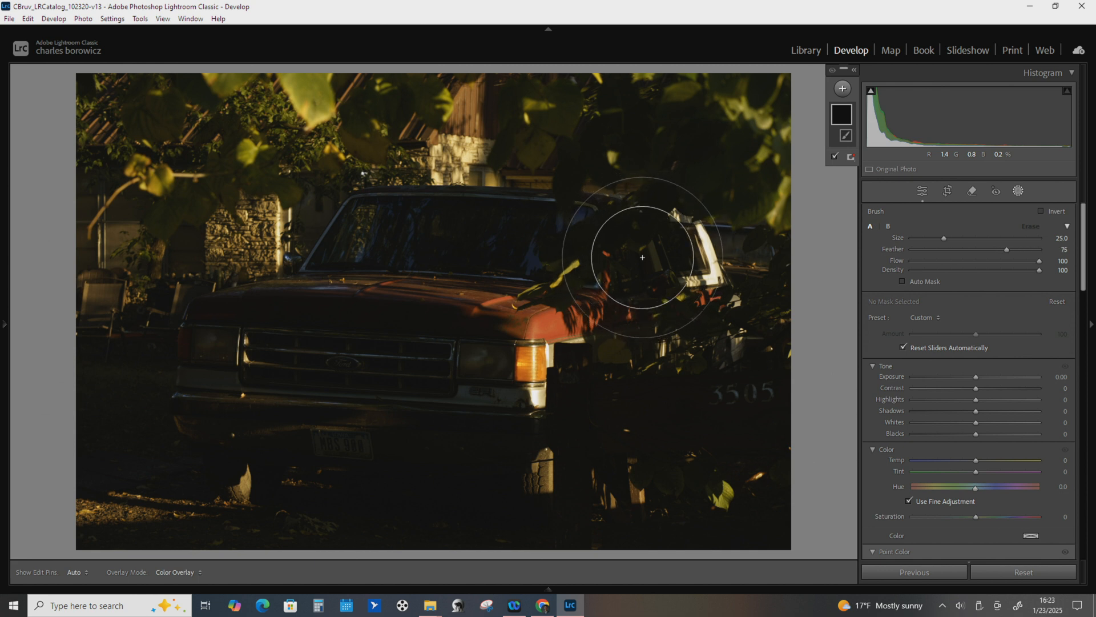
scroll(642, 256, "up", 10)
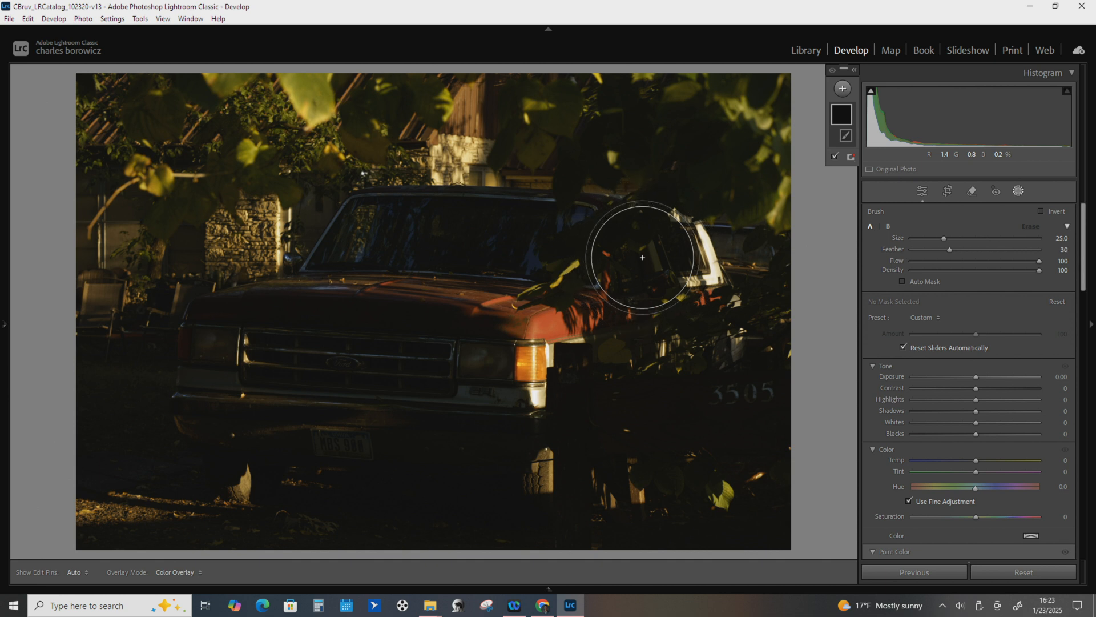
scroll(643, 256, "up", 2)
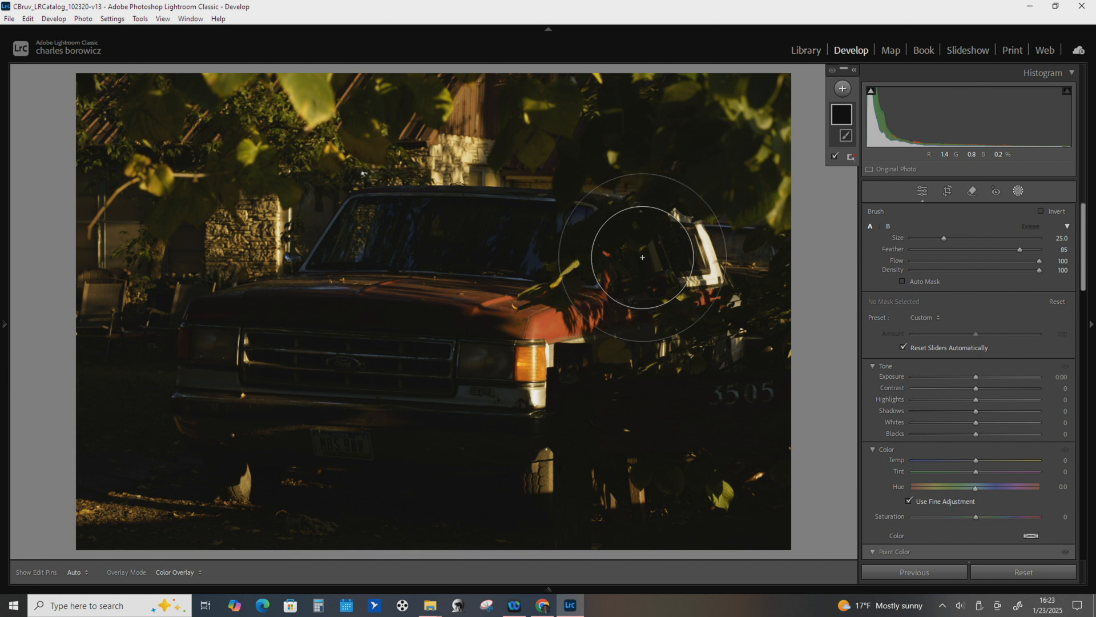
Paint the brush mask over the truck's body and set the mask's Exposure to 1.65.
mouse_move(651, 252)
left_mouse_down()
mouse_move(502, 306)
mouse_move(479, 303)
mouse_move(421, 368)
mouse_move(522, 321)
mouse_move(523, 308)
left_mouse_up()
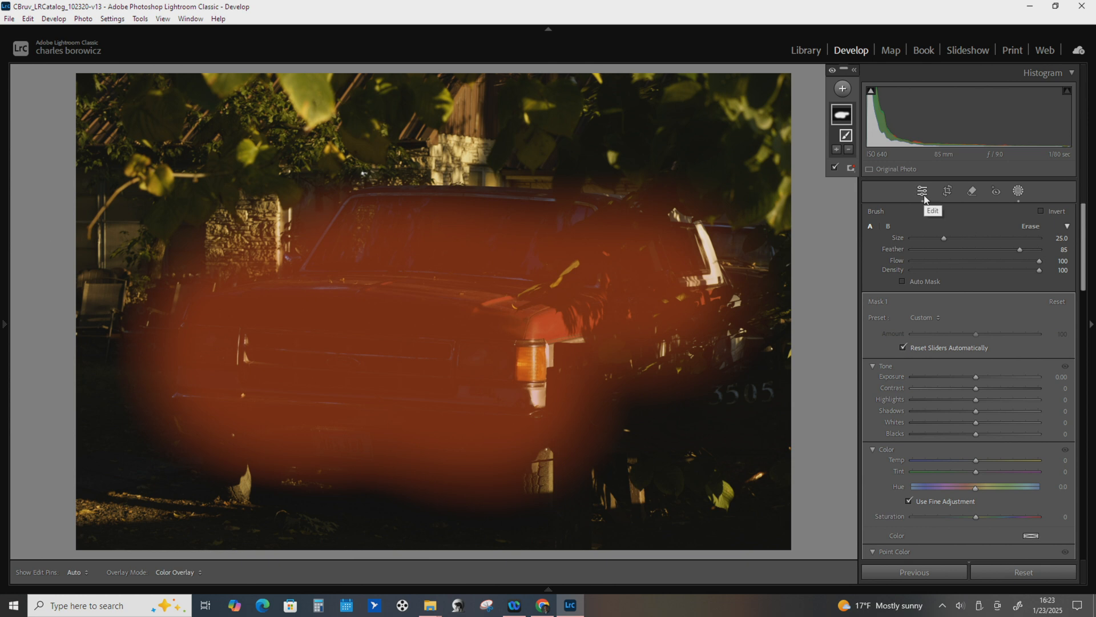
left_click_drag(978, 378, 1008, 378)
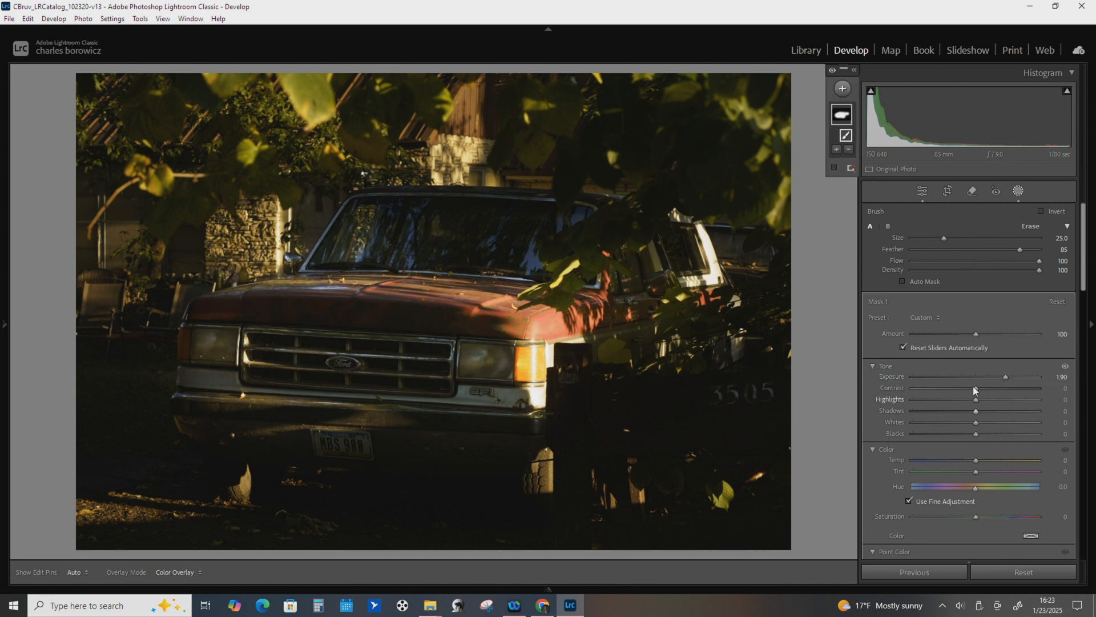
mouse_move(917, 377)
left_mouse_down()
mouse_move(1029, 379)
mouse_move(985, 377)
mouse_move(1001, 379)
left_mouse_up()
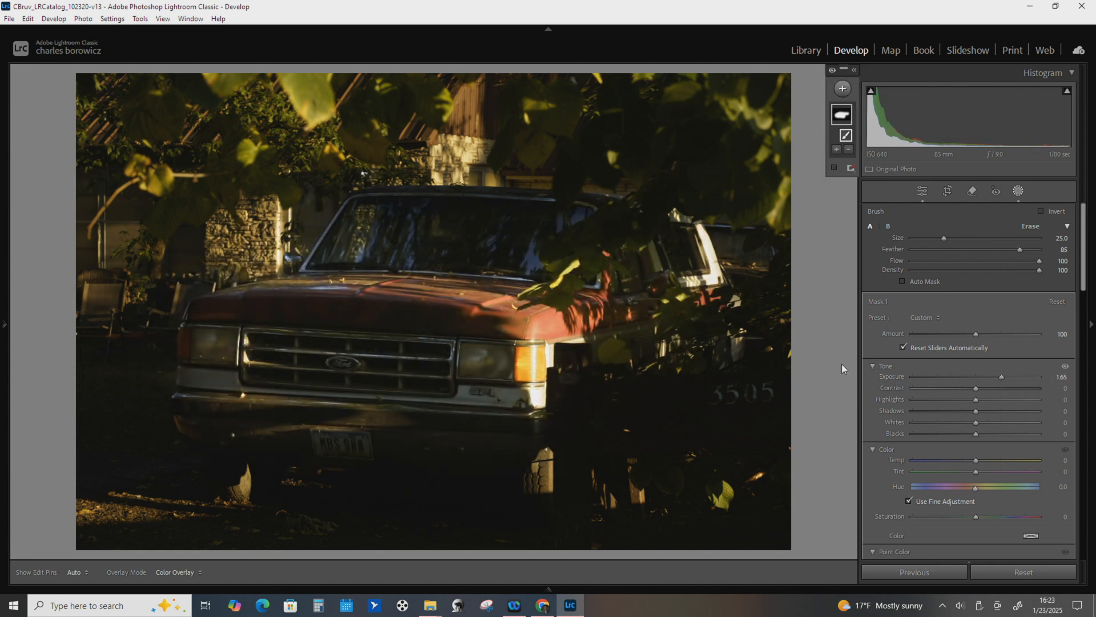
Extend the brush mask over the foliage, fence and ground around the truck, and set its Shadows to 33 and Highlights to -20.
mouse_move(625, 399)
left_mouse_down()
mouse_move(658, 396)
mouse_move(540, 419)
mouse_move(642, 421)
mouse_move(530, 476)
mouse_move(53, 486)
mouse_move(131, 389)
mouse_move(494, 421)
mouse_move(635, 353)
mouse_move(698, 122)
mouse_move(739, 136)
mouse_move(561, 115)
mouse_move(579, 105)
mouse_move(659, 202)
mouse_move(713, 337)
mouse_move(659, 294)
mouse_move(691, 515)
mouse_move(431, 482)
mouse_move(427, 555)
mouse_move(363, 470)
mouse_move(136, 524)
mouse_move(160, 393)
mouse_move(67, 317)
mouse_move(179, 313)
mouse_move(280, 352)
mouse_move(627, 408)
mouse_move(690, 258)
mouse_move(636, 412)
mouse_move(601, 303)
mouse_move(426, 325)
mouse_move(577, 363)
mouse_move(502, 302)
mouse_move(460, 303)
mouse_move(469, 268)
mouse_move(371, 419)
left_mouse_up()
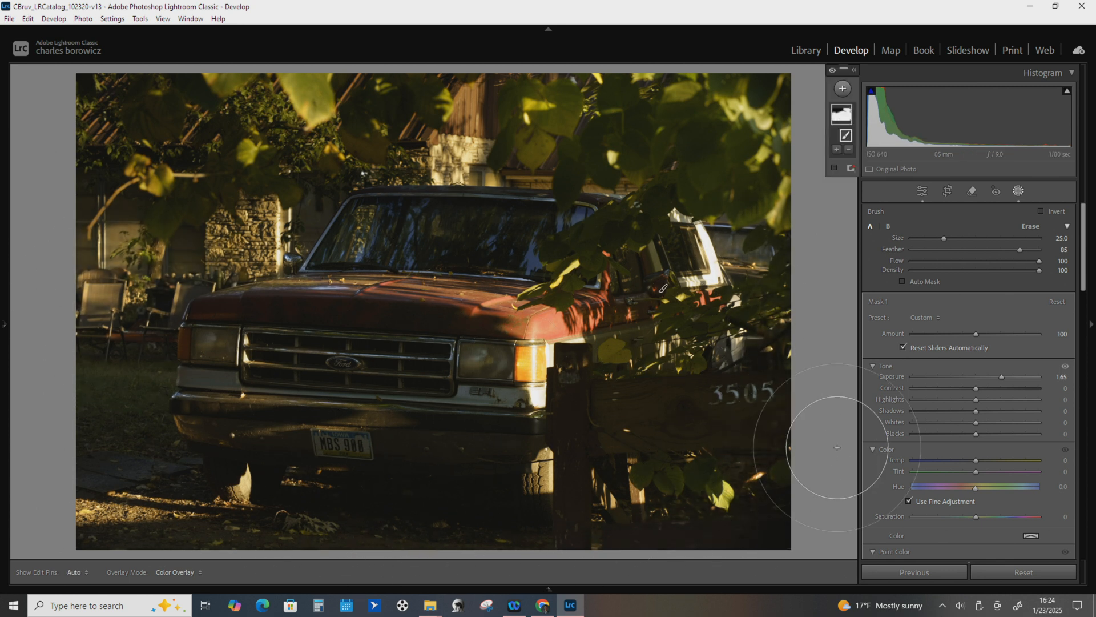
left_click(1009, 411)
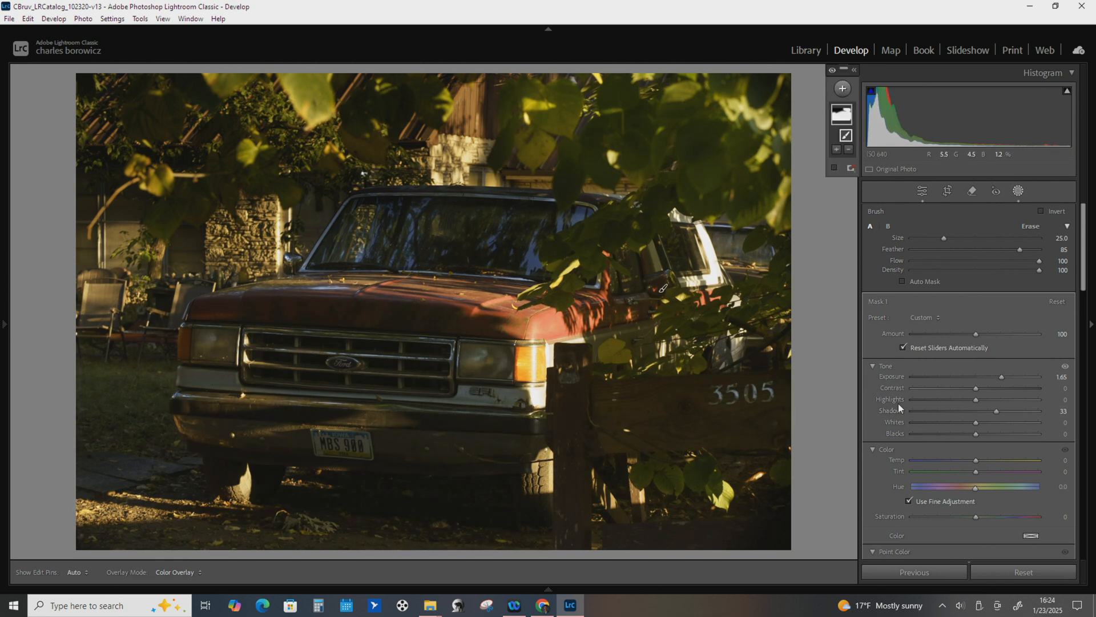
left_click_drag(940, 400, 964, 399)
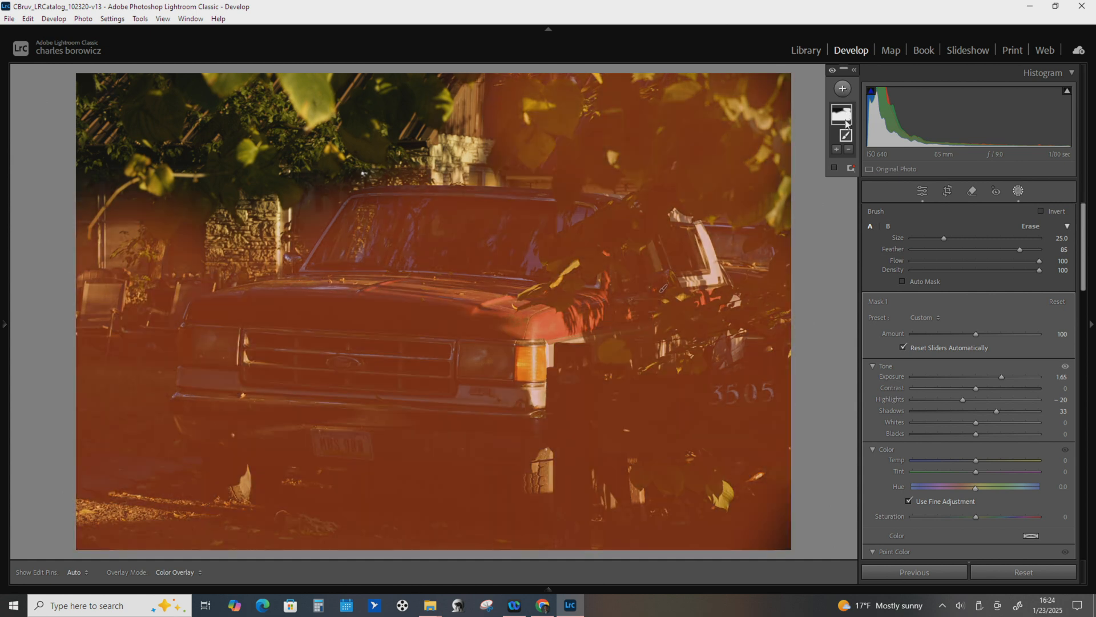
Delete the brush mask, Mask 1.
right_click(845, 119)
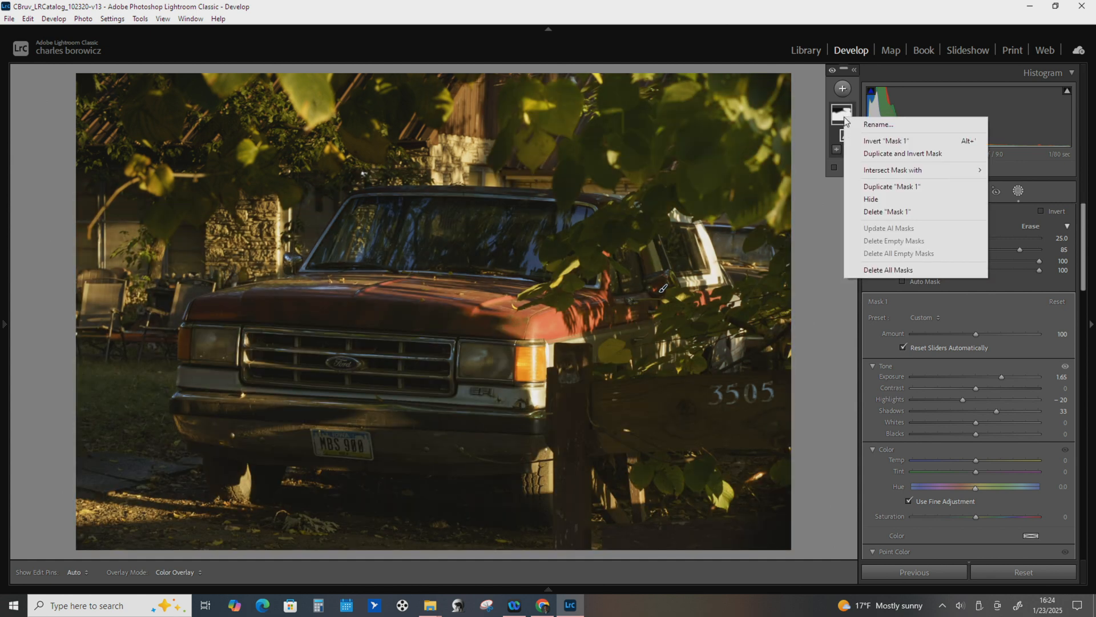
left_click(887, 212)
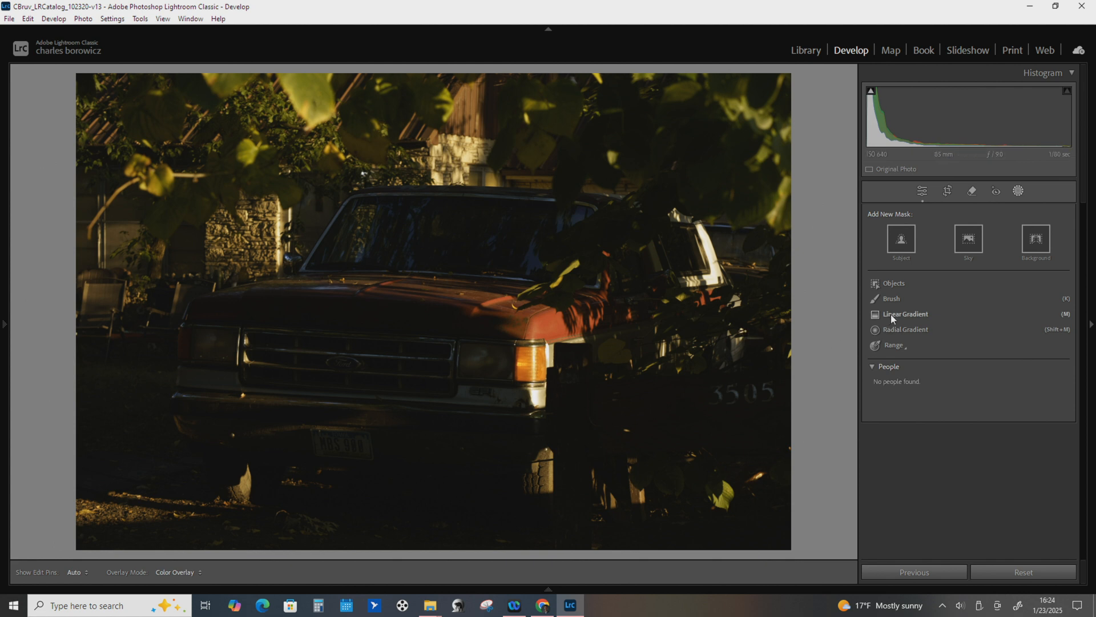
Draw a linear gradient mask upward from the bumper, extend it above the roof, set its Exposure to 2.15 and shift it up onto the windshield.
left_click(887, 314)
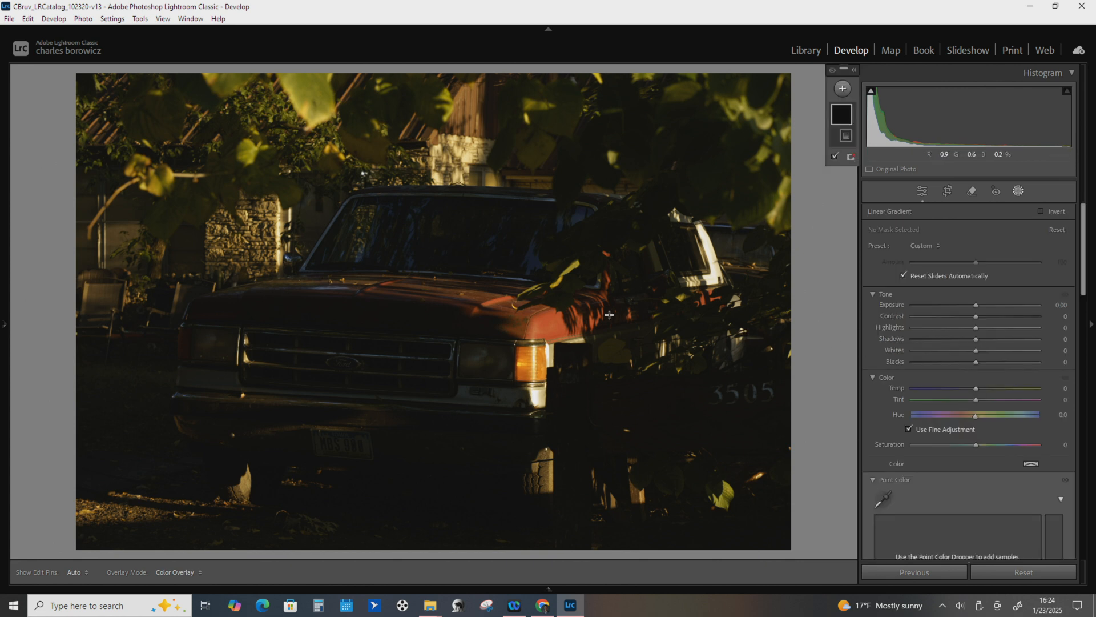
left_click_drag(402, 448, 405, 188)
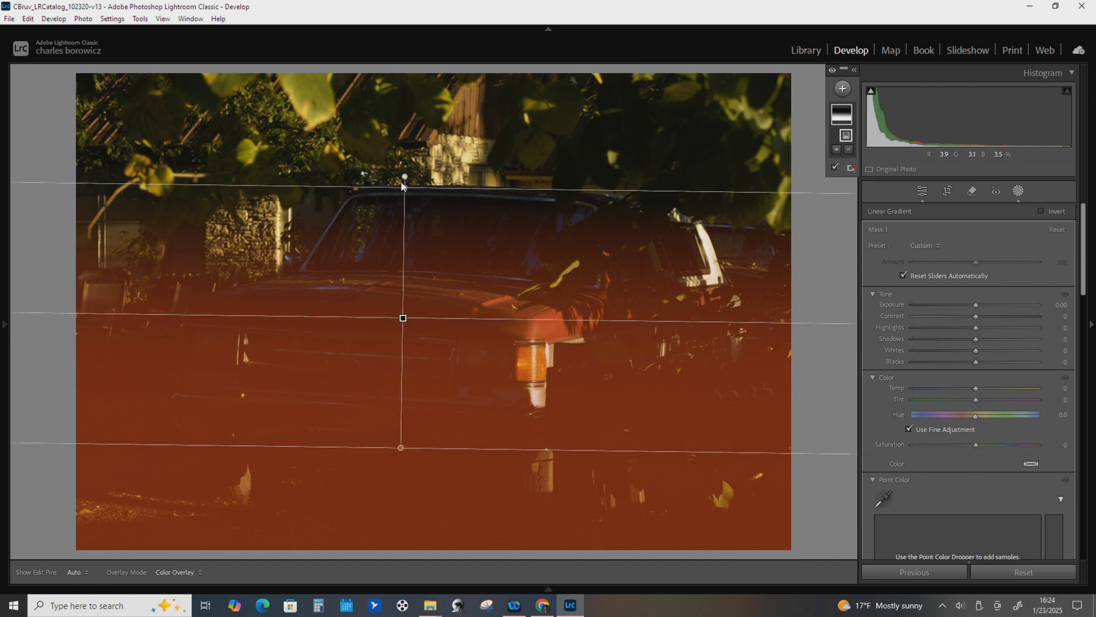
left_click_drag(405, 192, 405, 116)
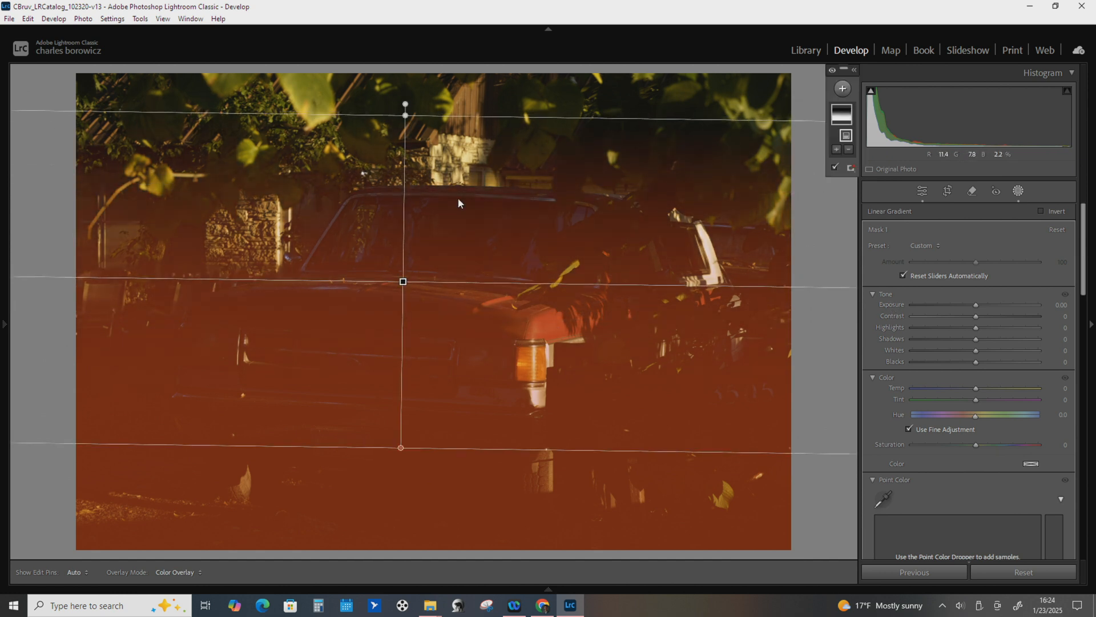
left_click_drag(975, 303, 1009, 305)
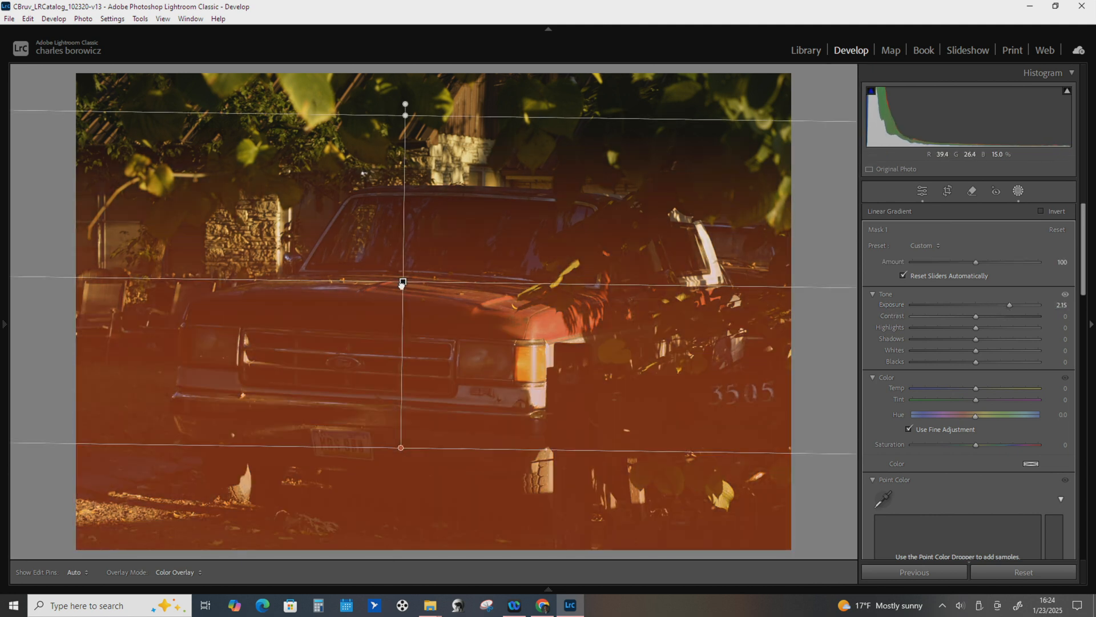
left_click_drag(403, 281, 394, 200)
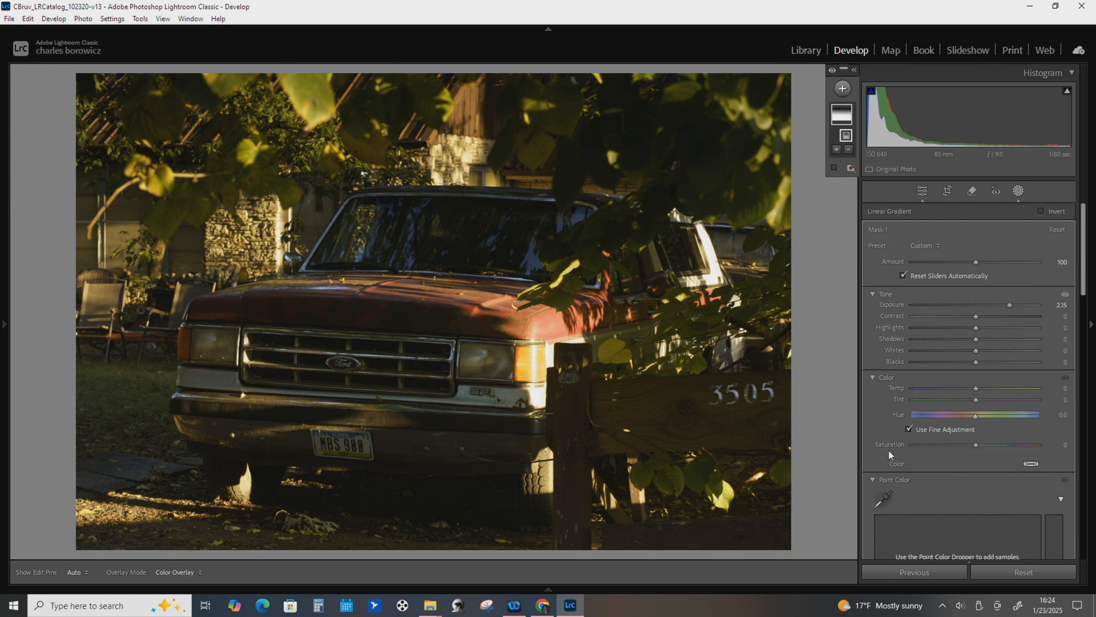
Delete the linear gradient mask, Mask 1.
right_click(841, 119)
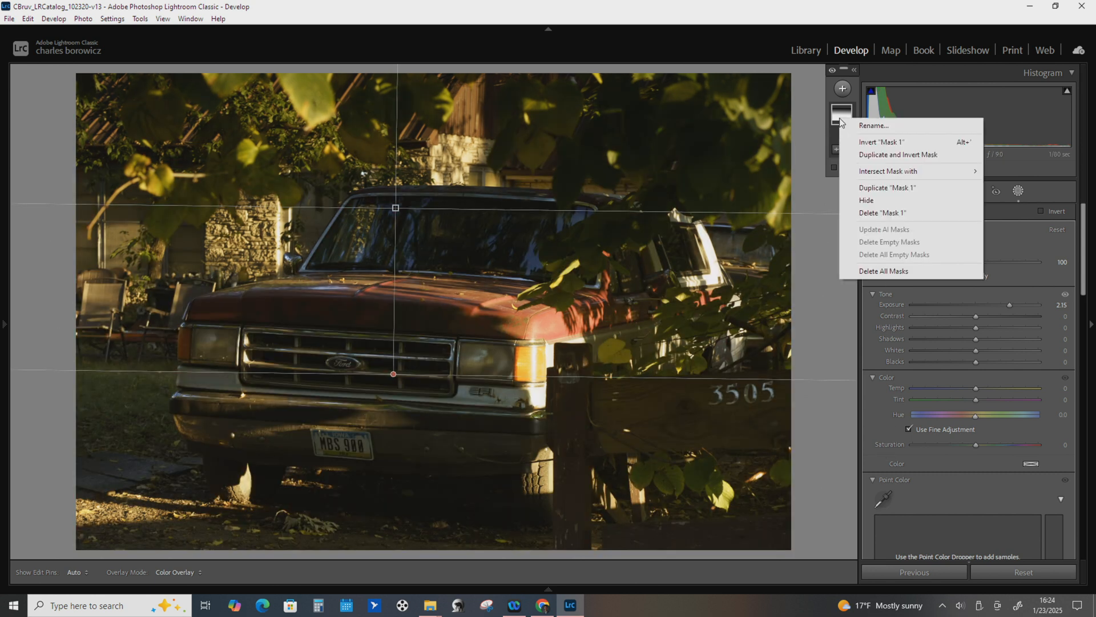
left_click(874, 213)
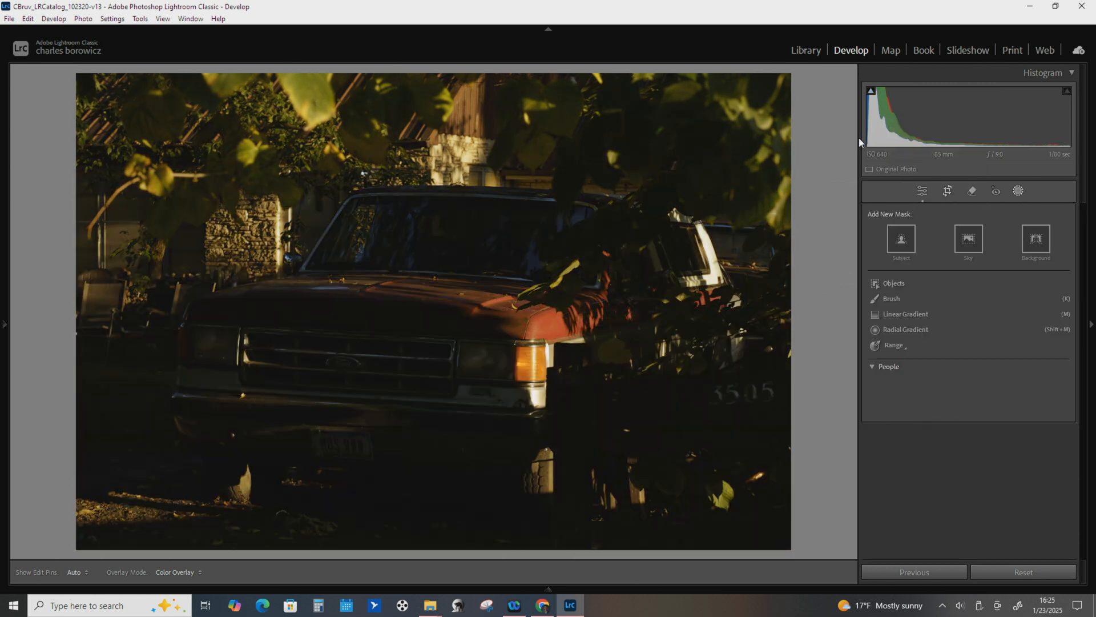
Try a radial gradient mask over the truck's windshield and hood with Exposure at 2.12, and delete the mask.
left_click(919, 331)
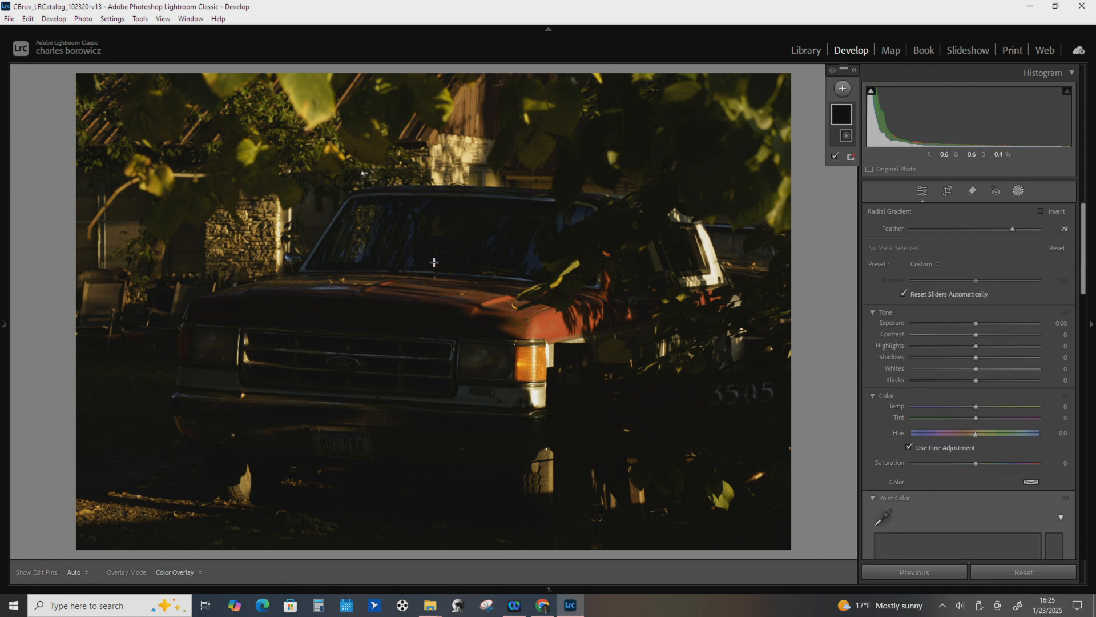
left_click_drag(485, 296, 630, 381)
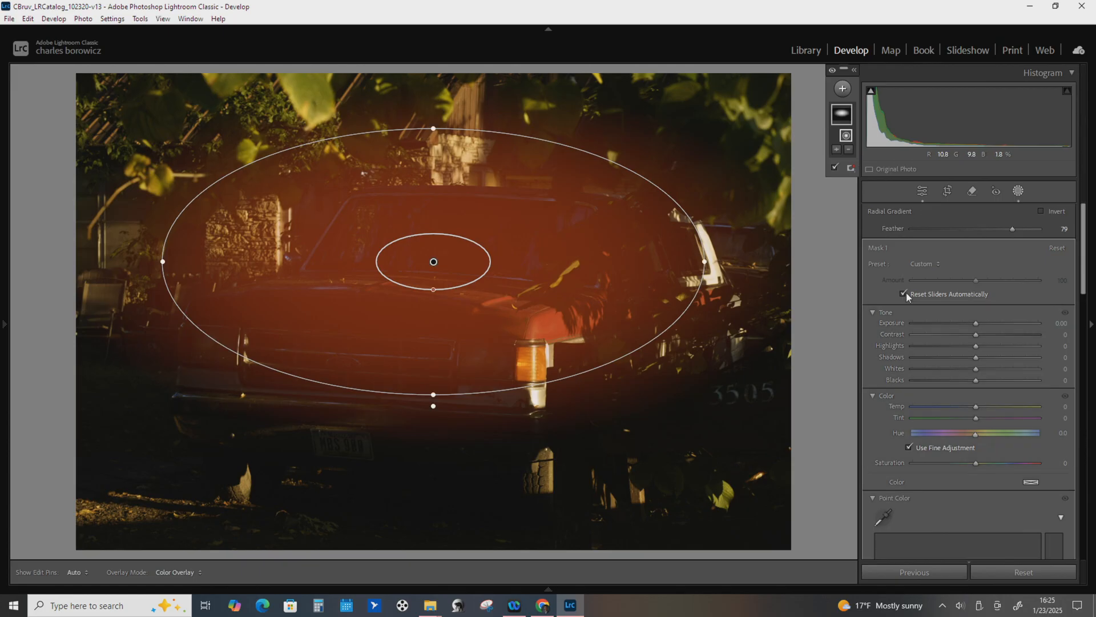
left_click_drag(978, 324, 1009, 331)
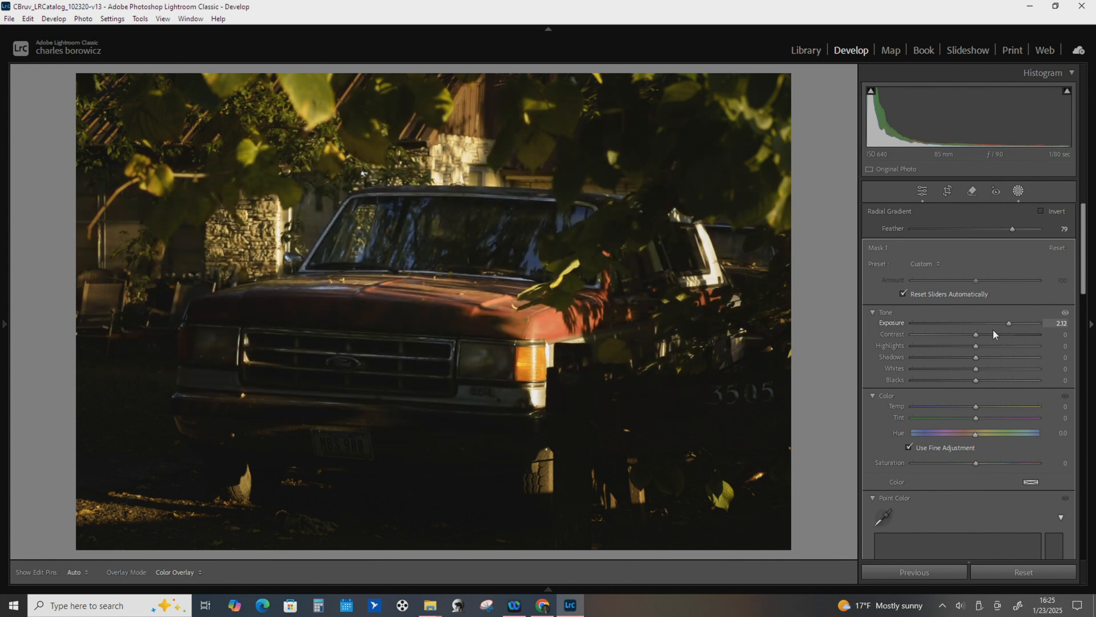
right_click(847, 114)
left_click(874, 204)
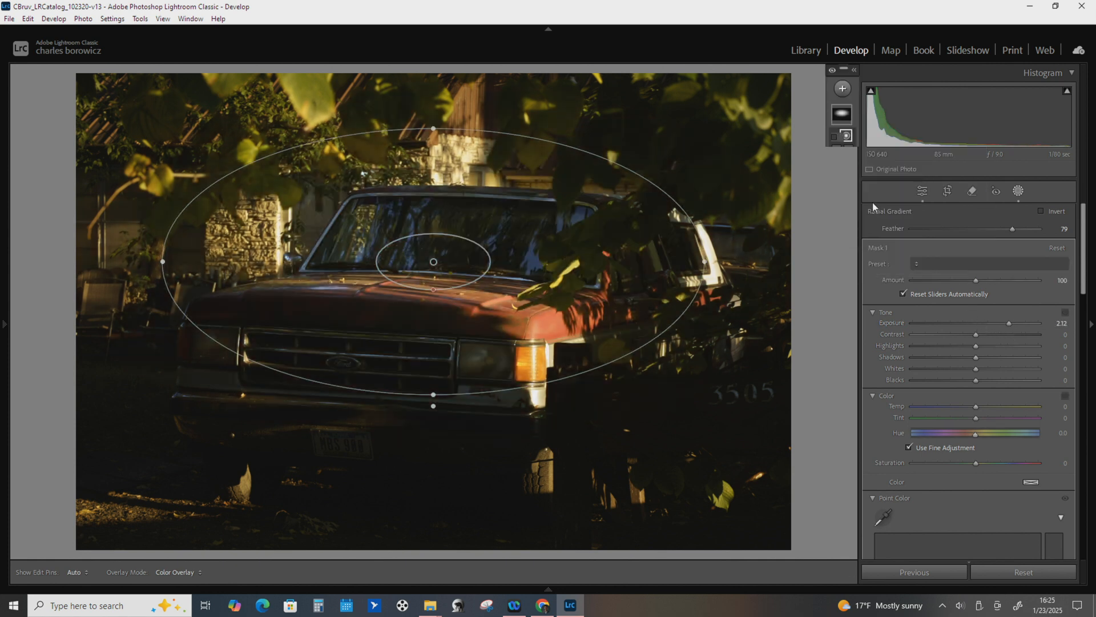
Try a Color Range mask sampled from the dark fence with Exposure at 2.37, and delete the mask.
mouse_move(902, 345)
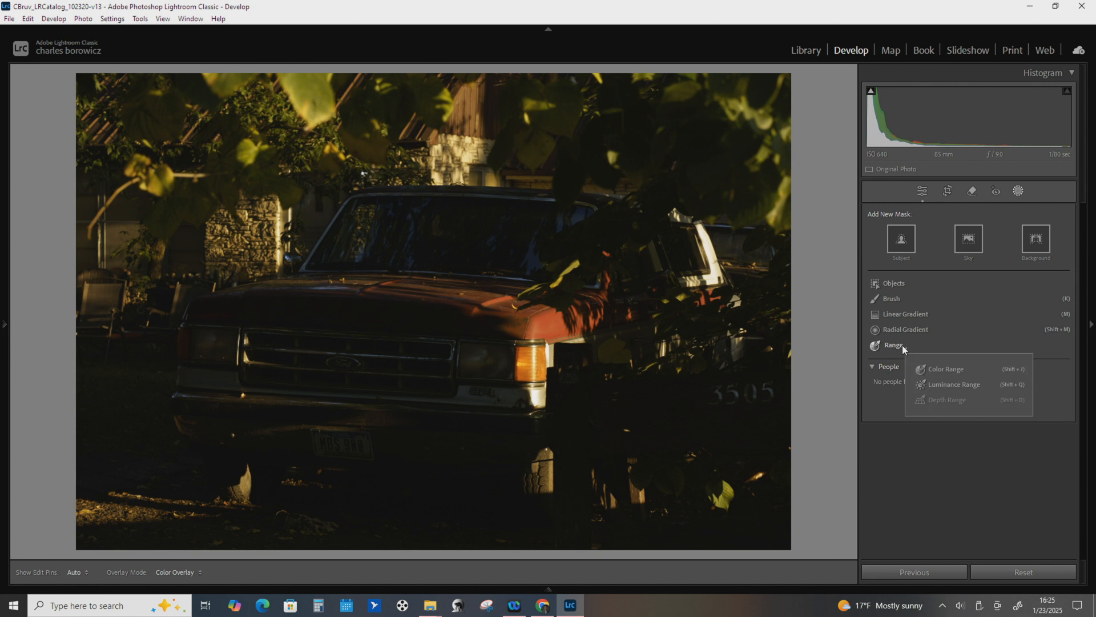
left_click(930, 369)
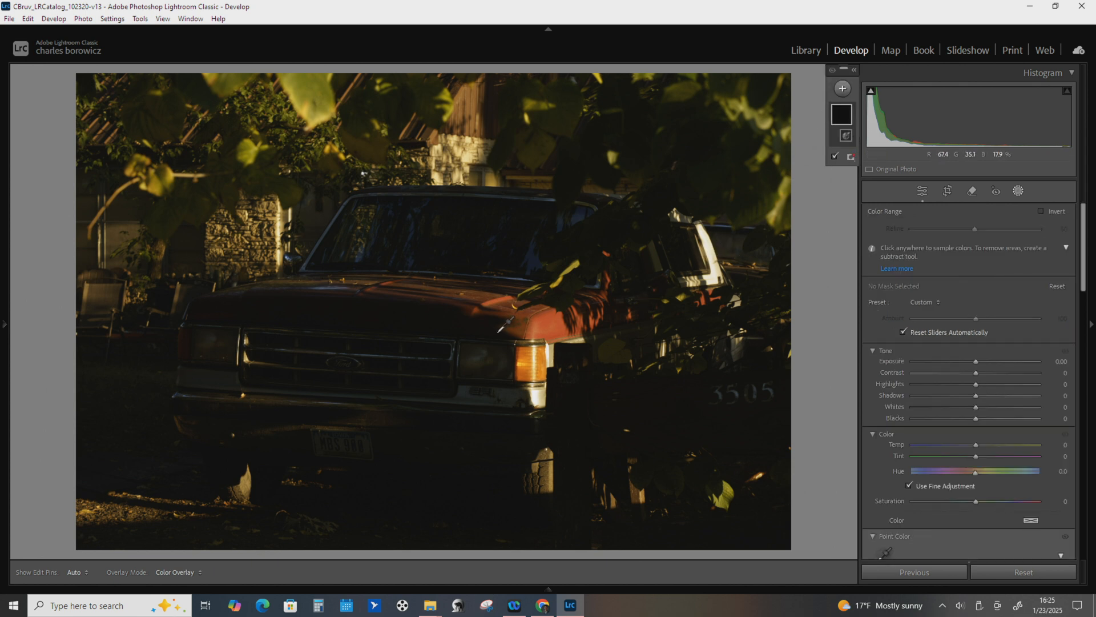
left_click(648, 403)
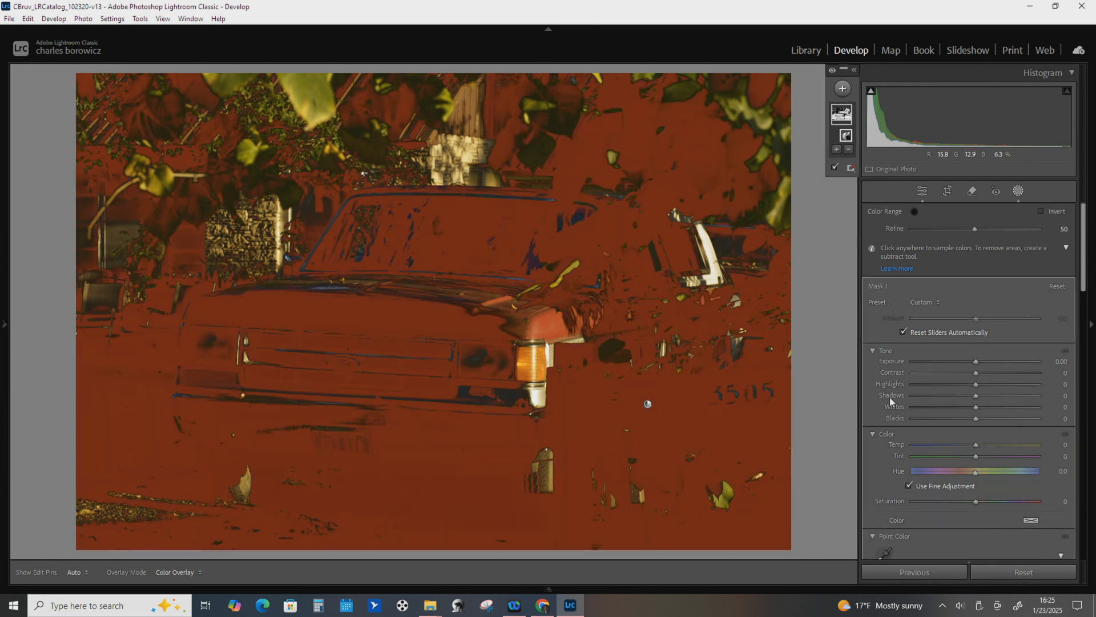
left_click_drag(978, 367, 1013, 368)
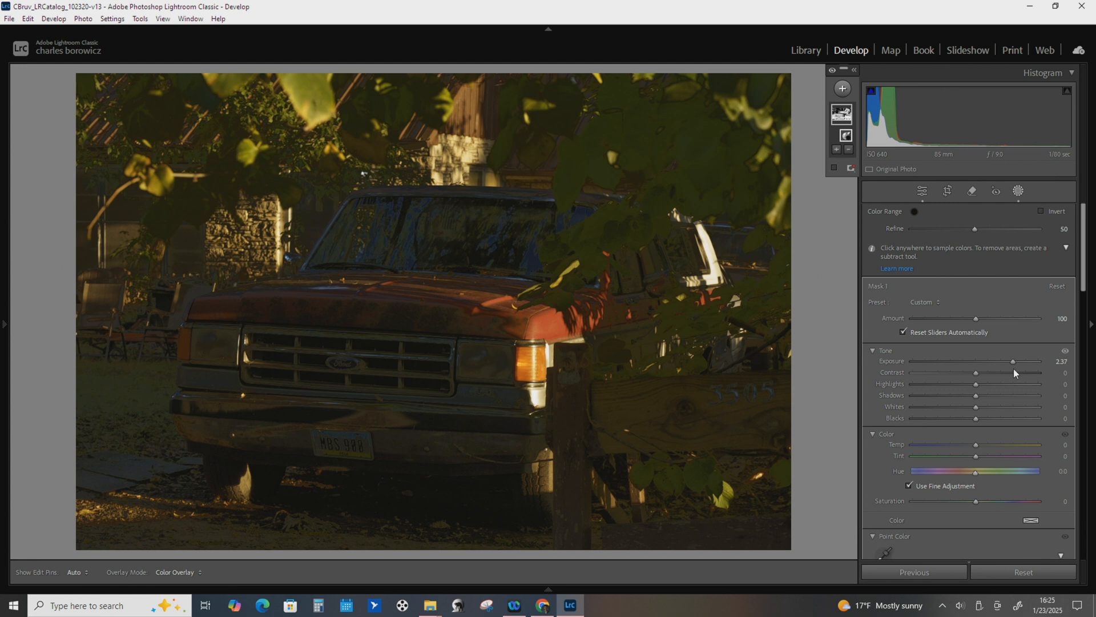
right_click(842, 115)
left_click(891, 207)
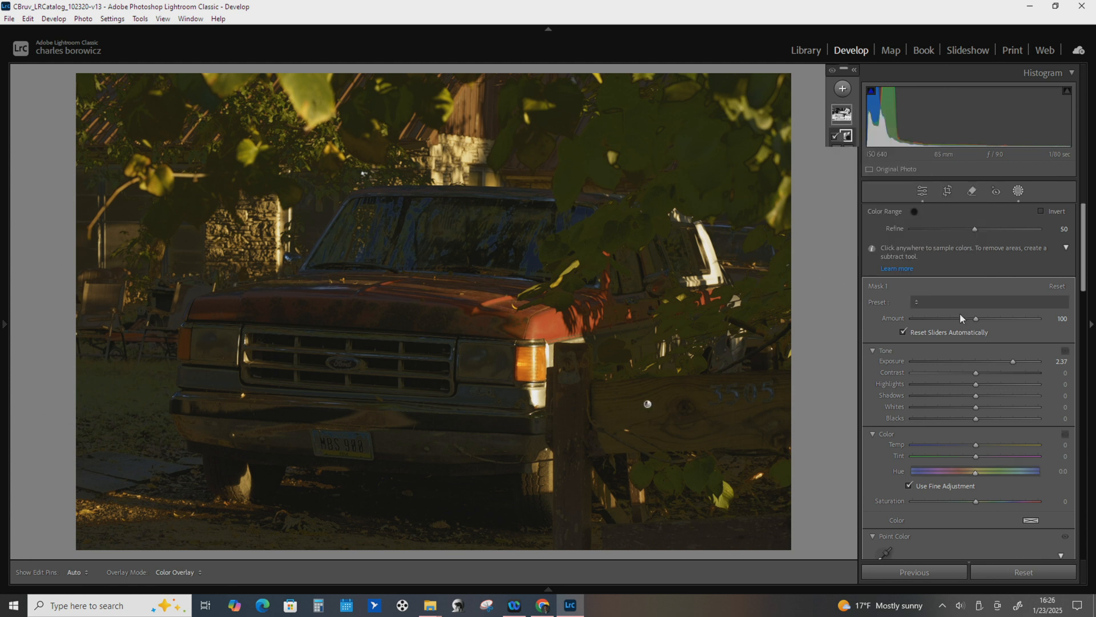
Create a Luminance Range mask sampled from the bright corner below the headlight and set its Exposure to -0.02.
left_click(901, 349)
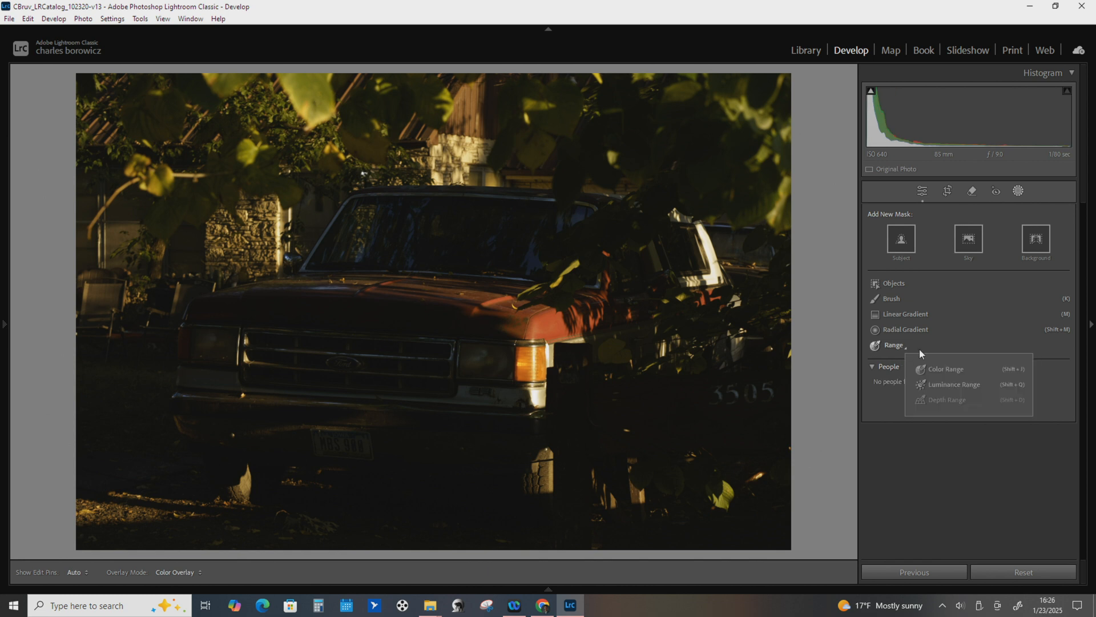
left_click(951, 388)
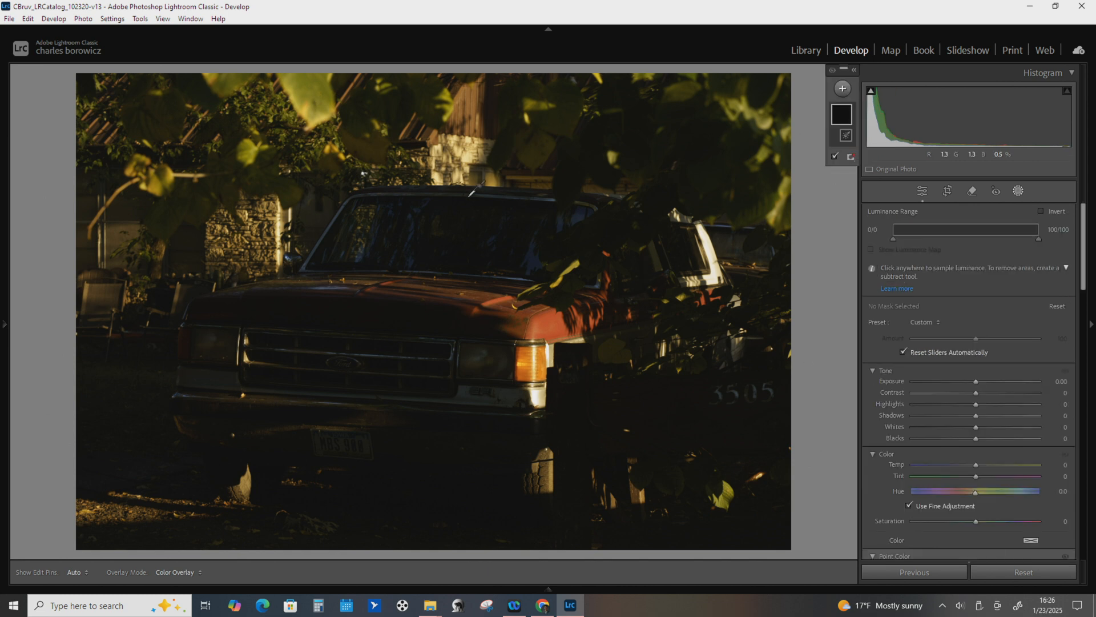
left_click(543, 393)
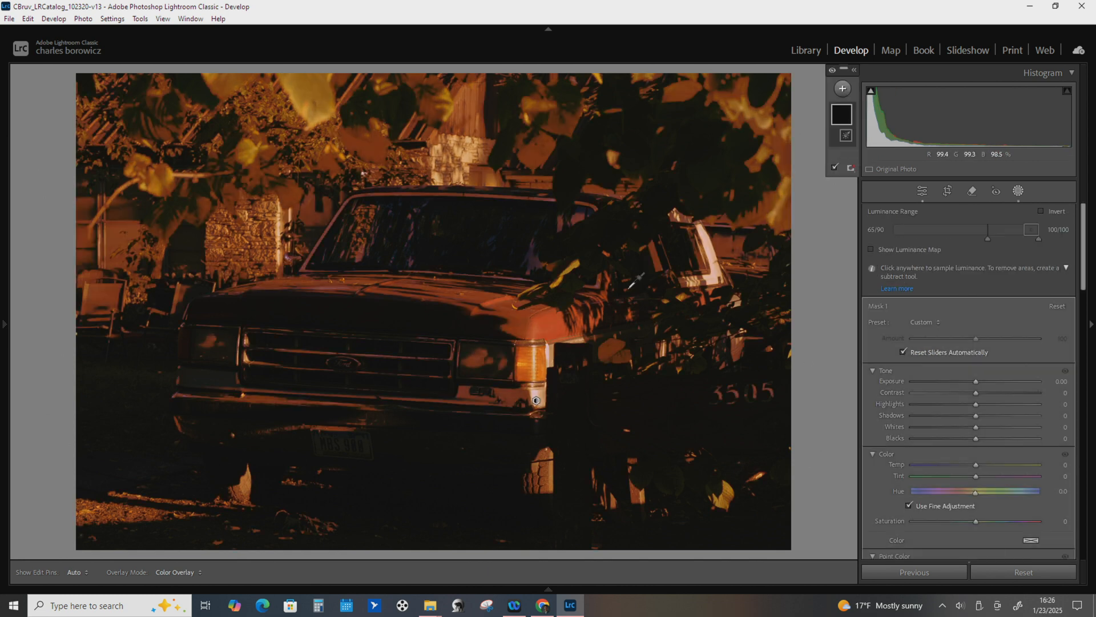
mouse_move(976, 383)
left_mouse_down()
mouse_move(958, 384)
mouse_move(968, 384)
left_mouse_up()
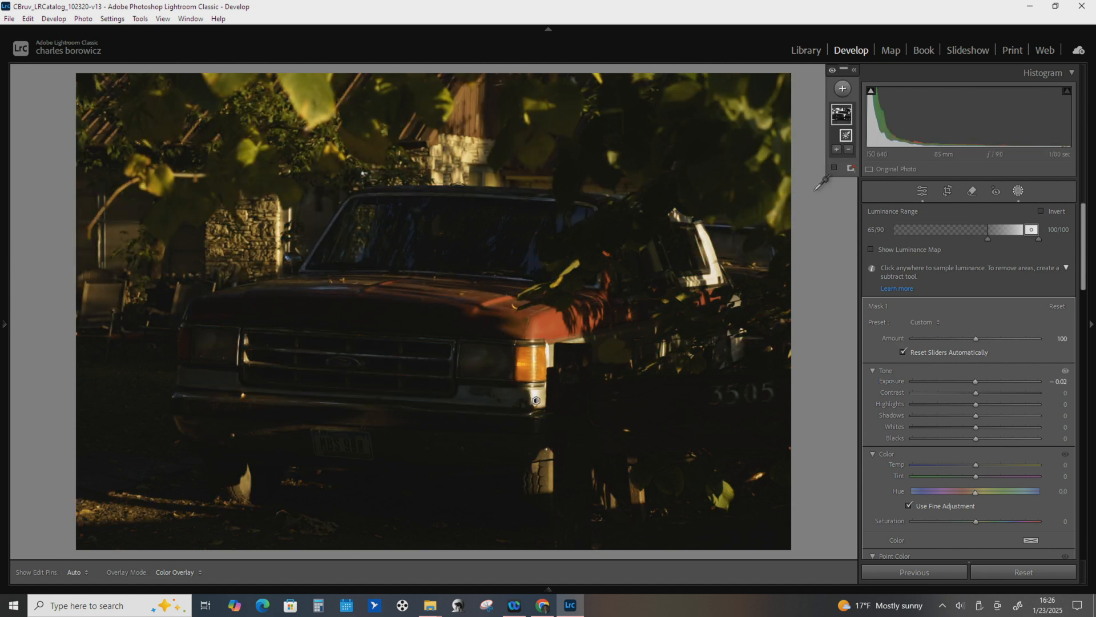
Add a second Luminance Range mask sampled from the dark hood, set its Exposure to 2.81 and widen its upper range to 31/54.
left_click(844, 90)
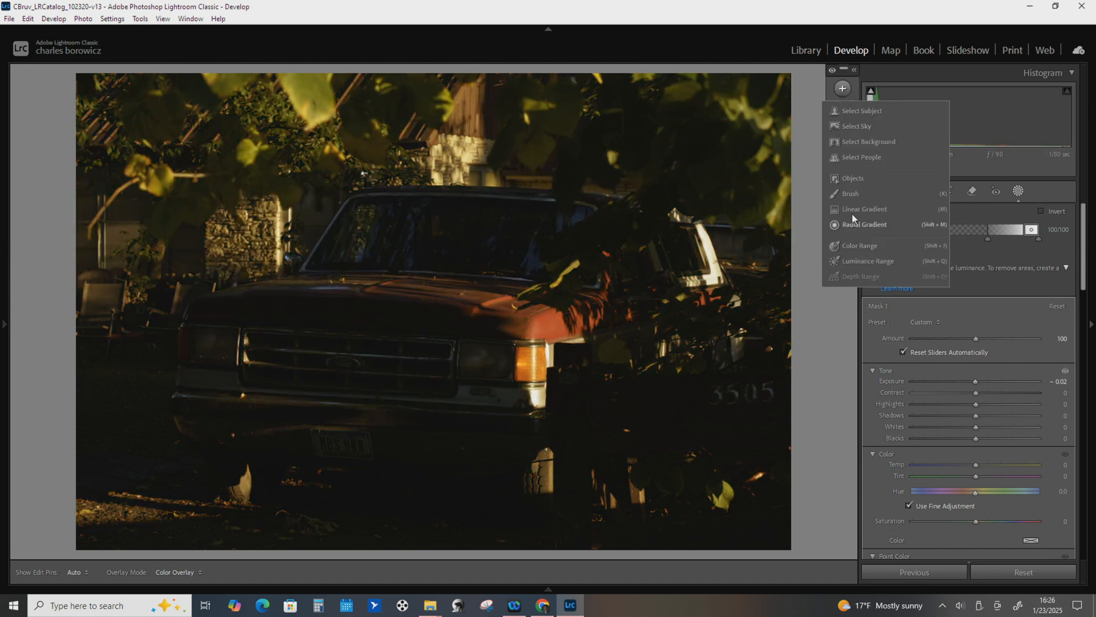
left_click(883, 261)
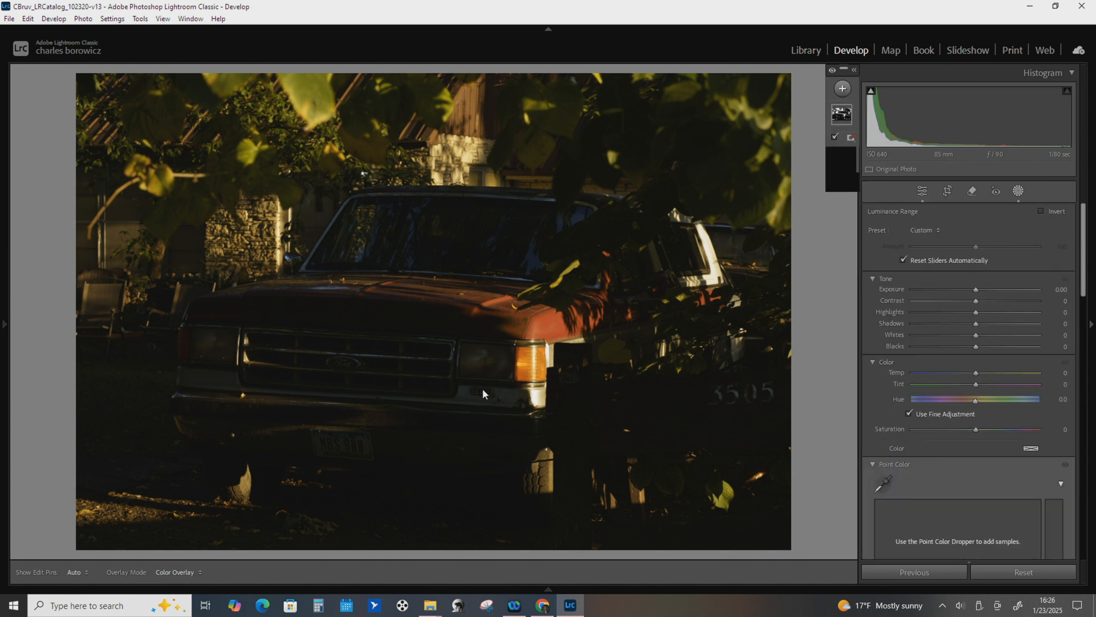
left_click(536, 400)
left_click(423, 321)
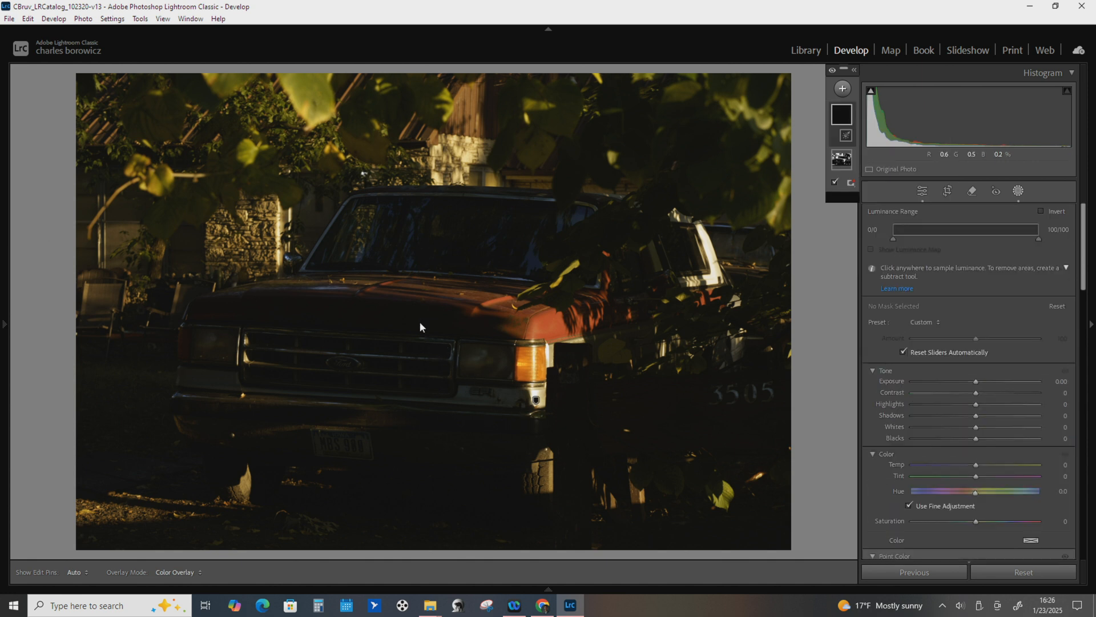
left_click_drag(975, 381, 1017, 387)
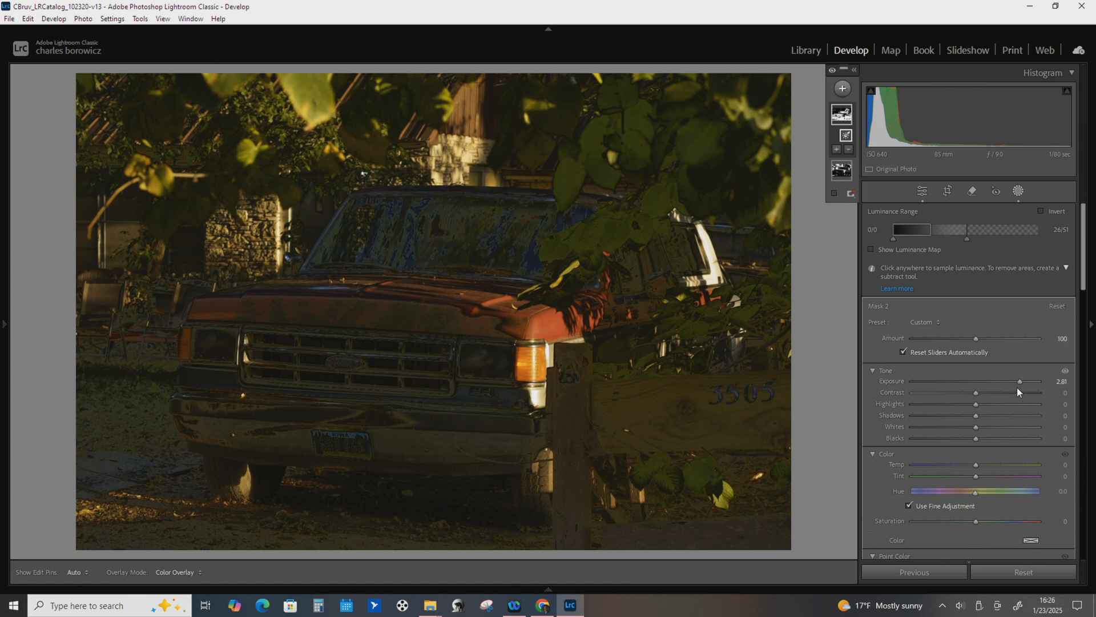
mouse_move(933, 232)
left_mouse_down()
mouse_move(945, 232)
mouse_move(923, 233)
mouse_move(994, 235)
mouse_move(946, 233)
left_mouse_up()
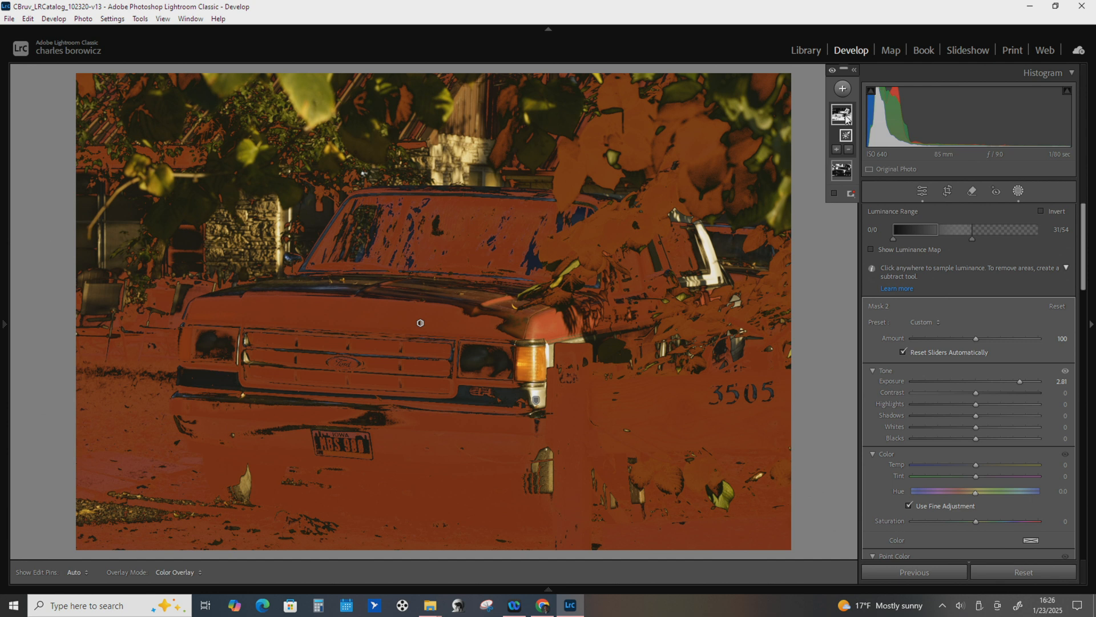
Delete both Luminance Range masks, Mask 2 and Mask 1.
right_click(847, 118)
left_click(882, 208)
right_click(854, 126)
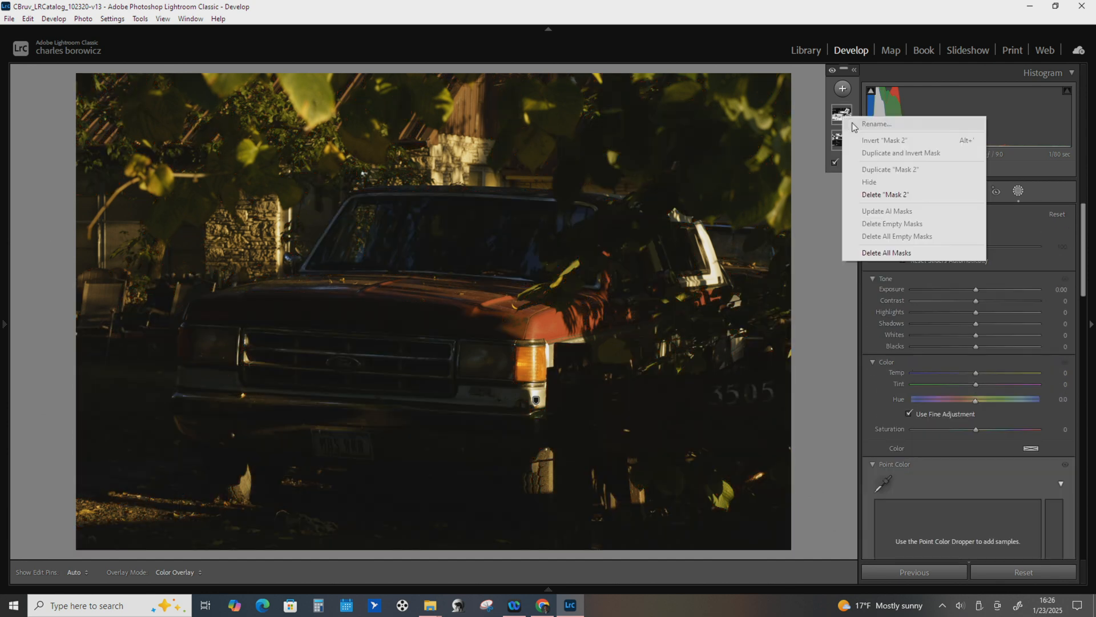
left_click(882, 194)
right_click(847, 116)
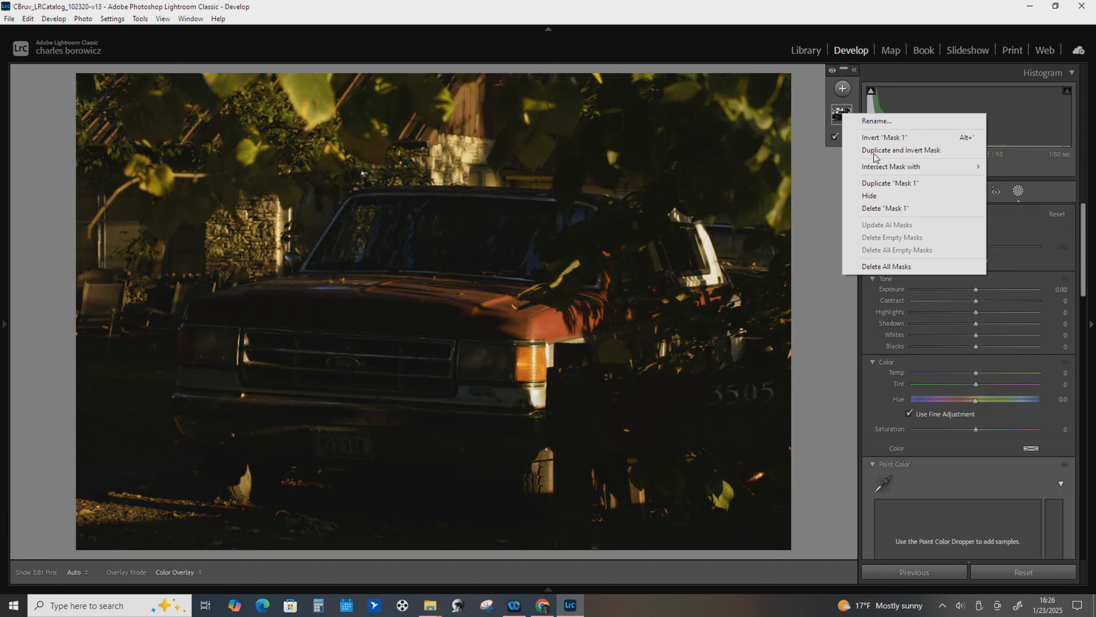
left_click(881, 209)
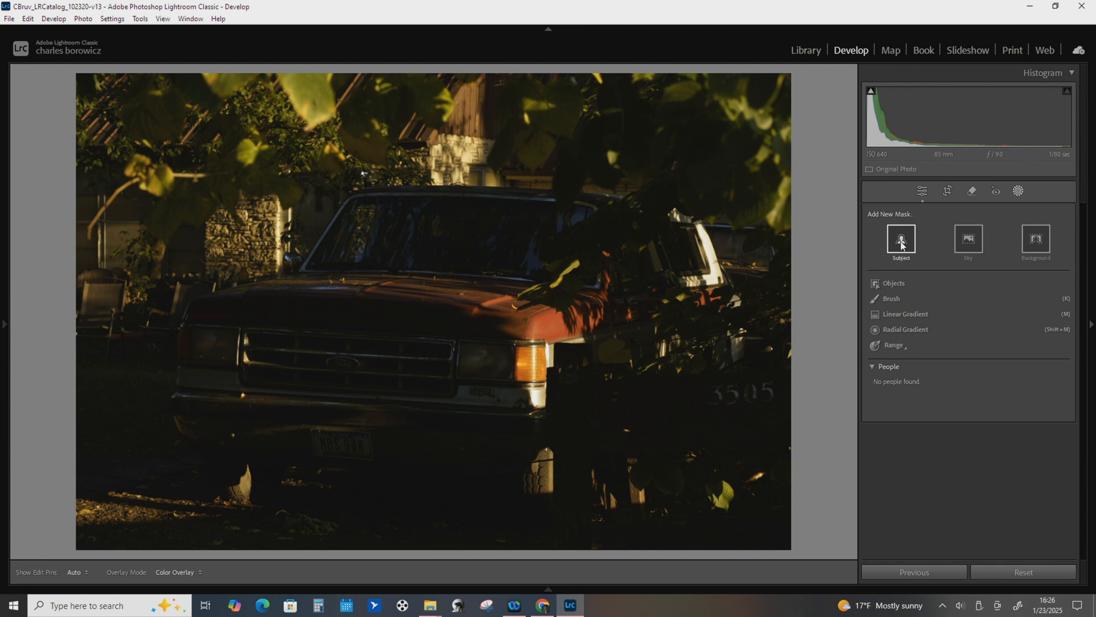
Create a Select Subject mask of the truck and set its Exposure to 1.86.
left_click(885, 253)
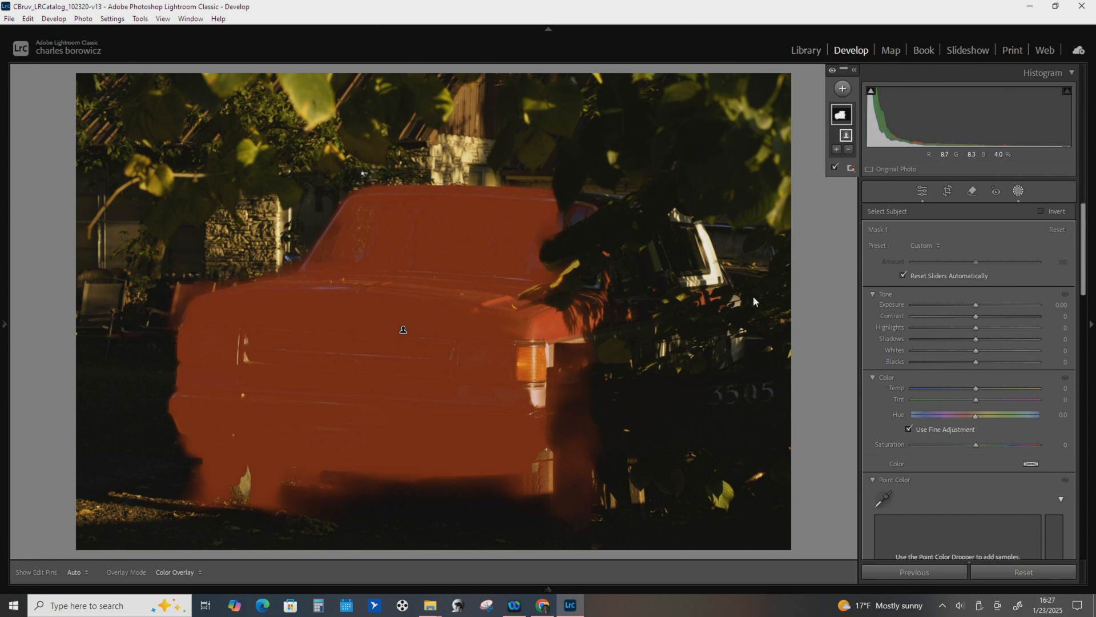
left_click_drag(975, 305, 1005, 316)
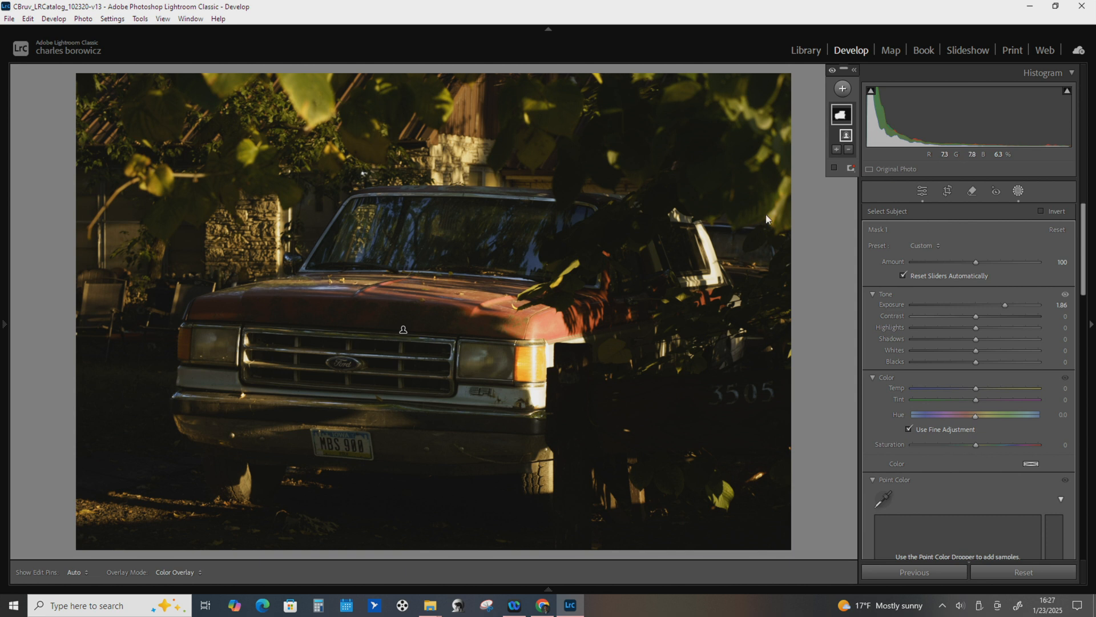
Add a Brush to the subject mask, reduce its size to 13 and paint over the ground, fence and foliage around the truck.
mouse_move(846, 117)
left_click(837, 151)
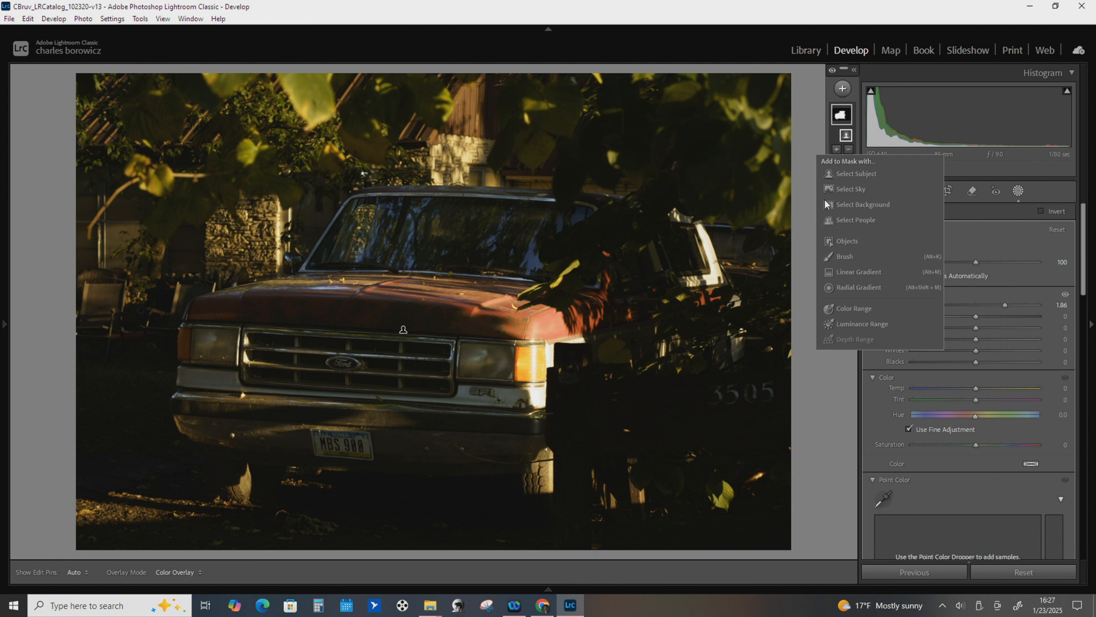
left_click(844, 257)
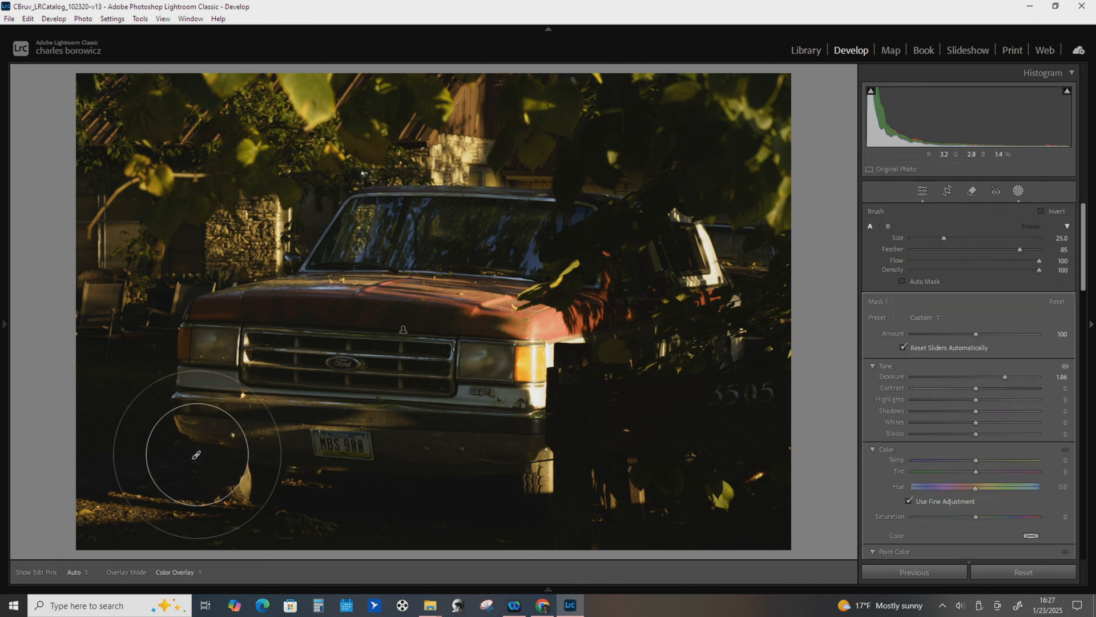
mouse_move(179, 452)
left_mouse_down()
mouse_move(103, 411)
mouse_move(129, 476)
mouse_move(220, 516)
mouse_move(372, 528)
mouse_move(595, 506)
mouse_move(672, 425)
mouse_move(651, 395)
mouse_move(687, 419)
mouse_move(609, 410)
mouse_move(710, 384)
mouse_move(679, 329)
mouse_move(638, 324)
left_mouse_up()
scroll(616, 263, "down", 8)
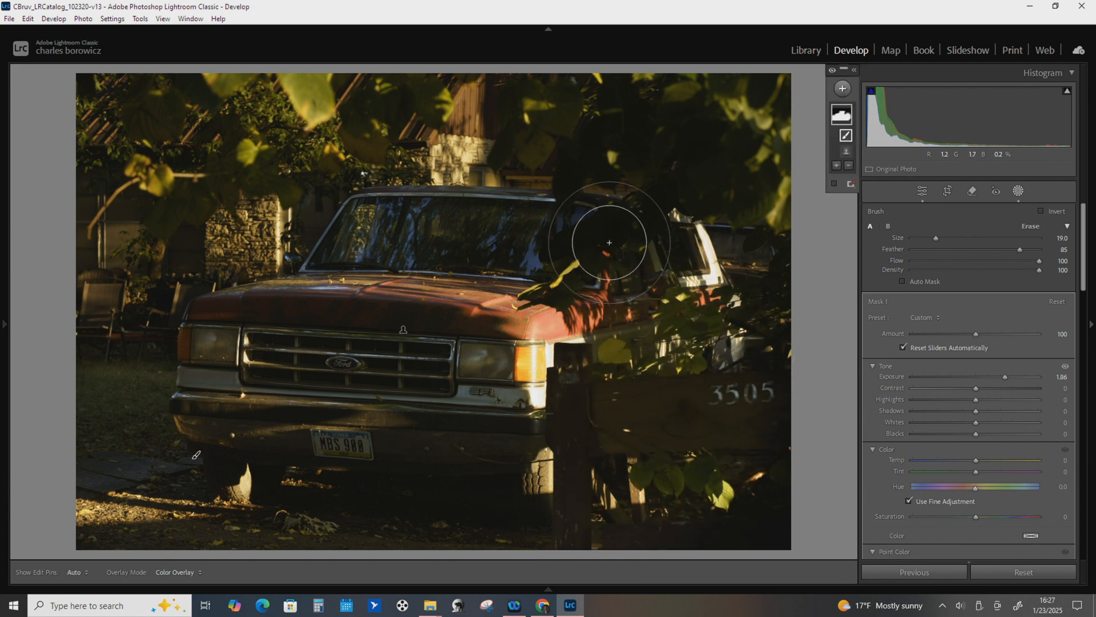
key("h")
scroll(571, 244, "down", 4)
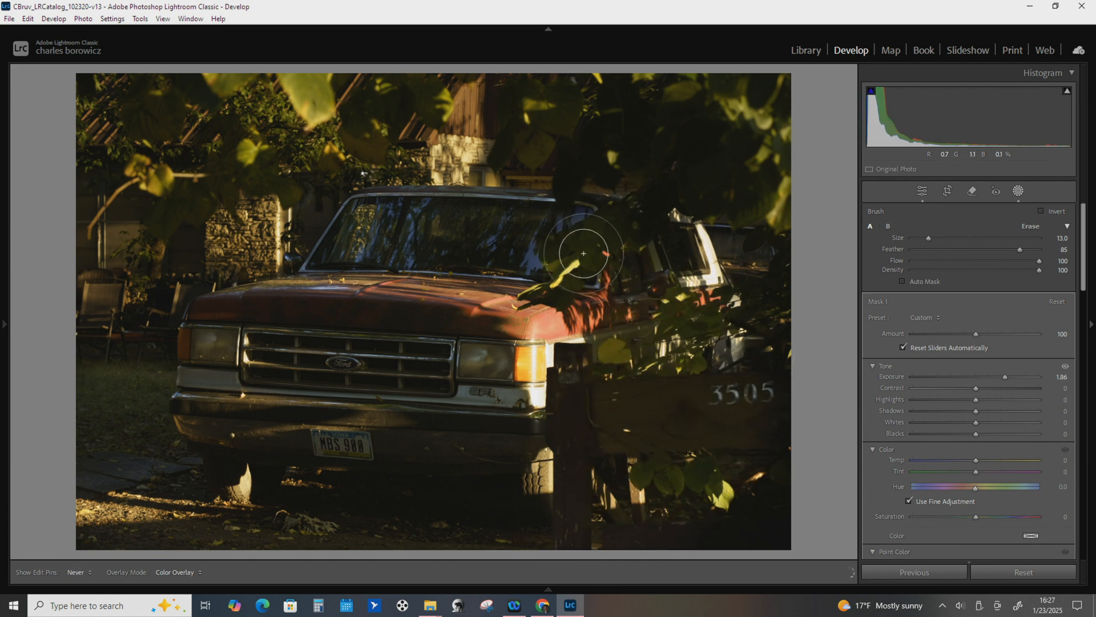
mouse_move(655, 263)
left_mouse_down()
mouse_move(712, 164)
mouse_move(649, 139)
mouse_move(572, 151)
mouse_move(626, 68)
mouse_move(834, 405)
mouse_move(682, 491)
mouse_move(737, 537)
left_mouse_up()
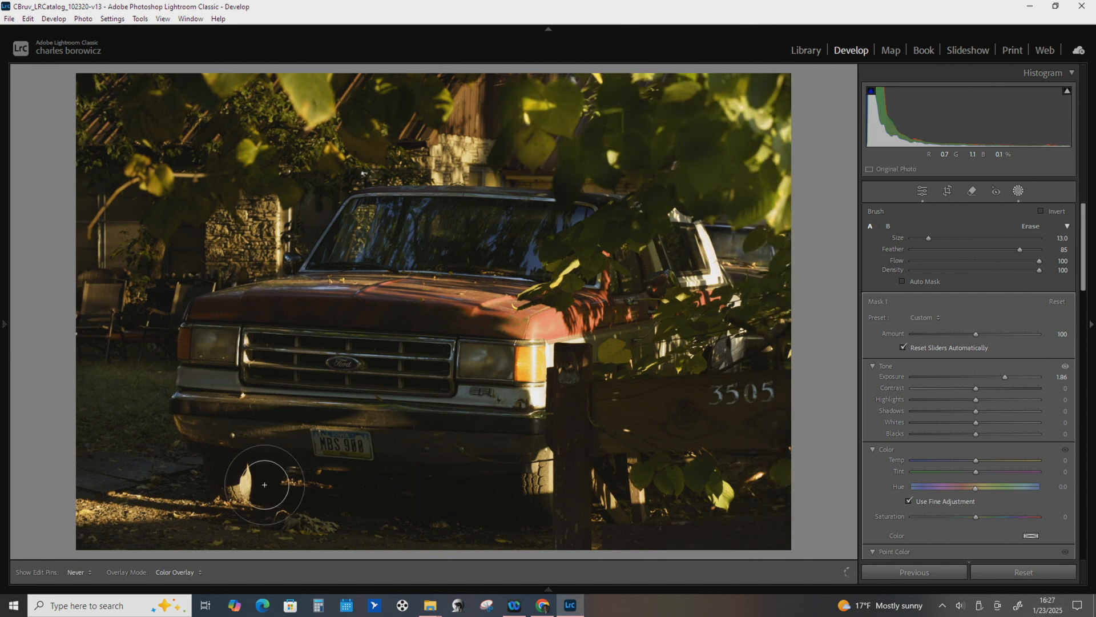
mouse_move(178, 523)
left_mouse_down()
mouse_move(99, 411)
mouse_move(72, 463)
mouse_move(76, 494)
left_mouse_up()
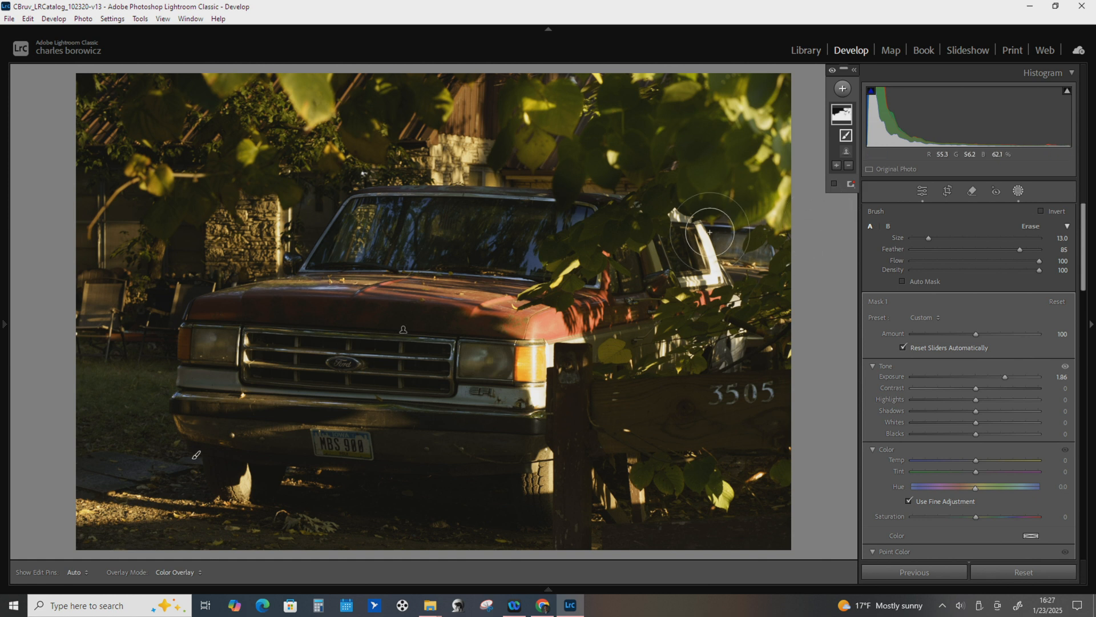
Delete the subject mask and start a new Brush mask with Size 8 and Feather 30 for the truck's windshield.
right_click(844, 120)
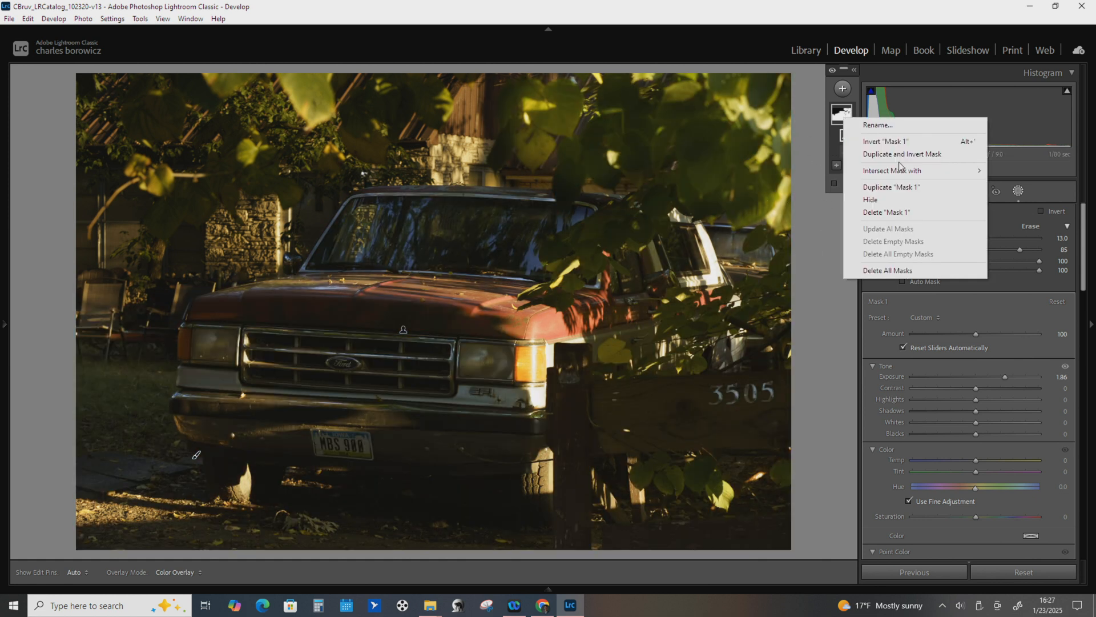
left_click(883, 215)
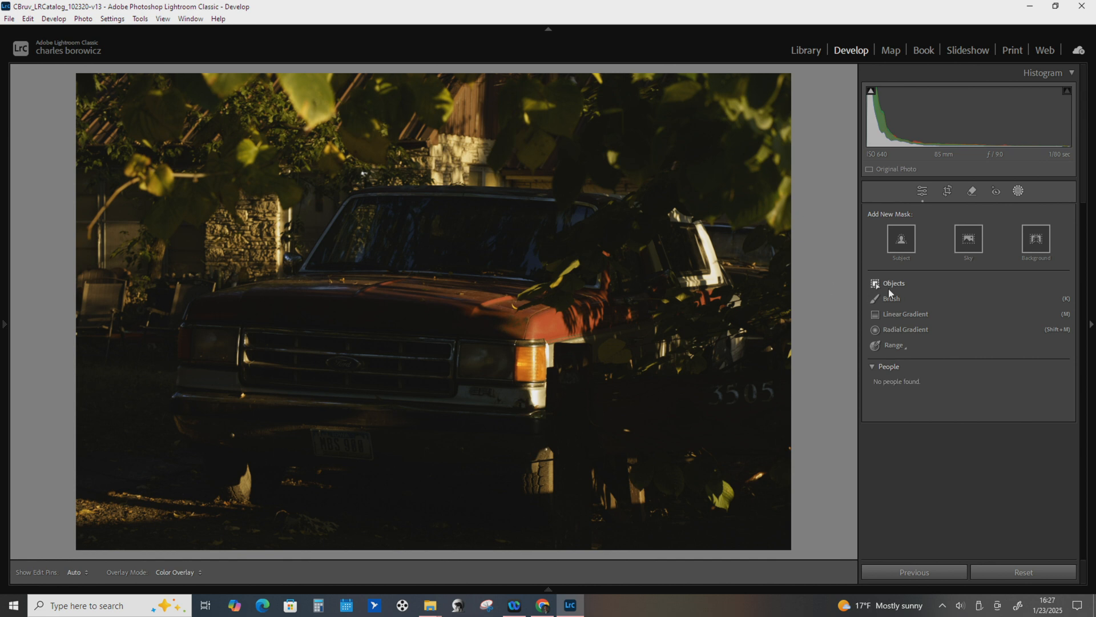
left_click(890, 298)
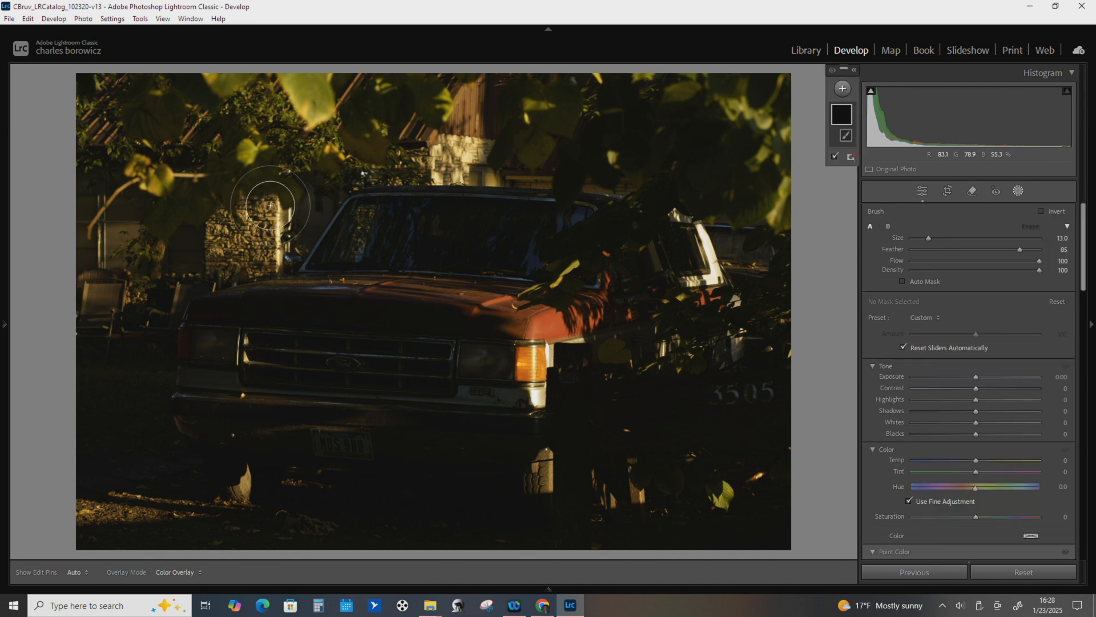
left_click(335, 219)
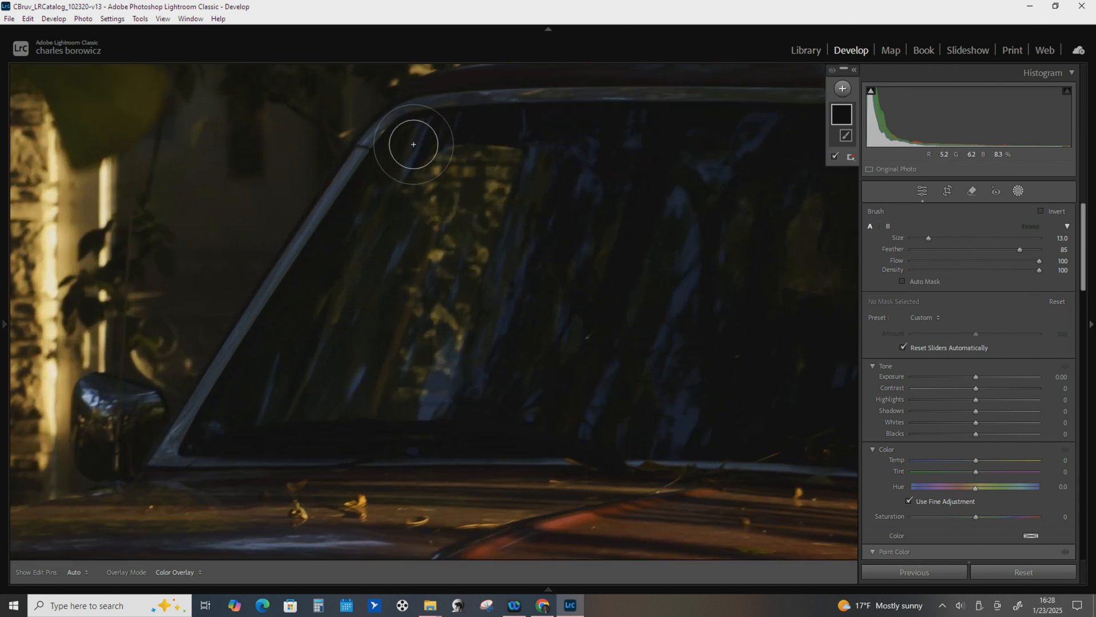
scroll(413, 144, "down", 5)
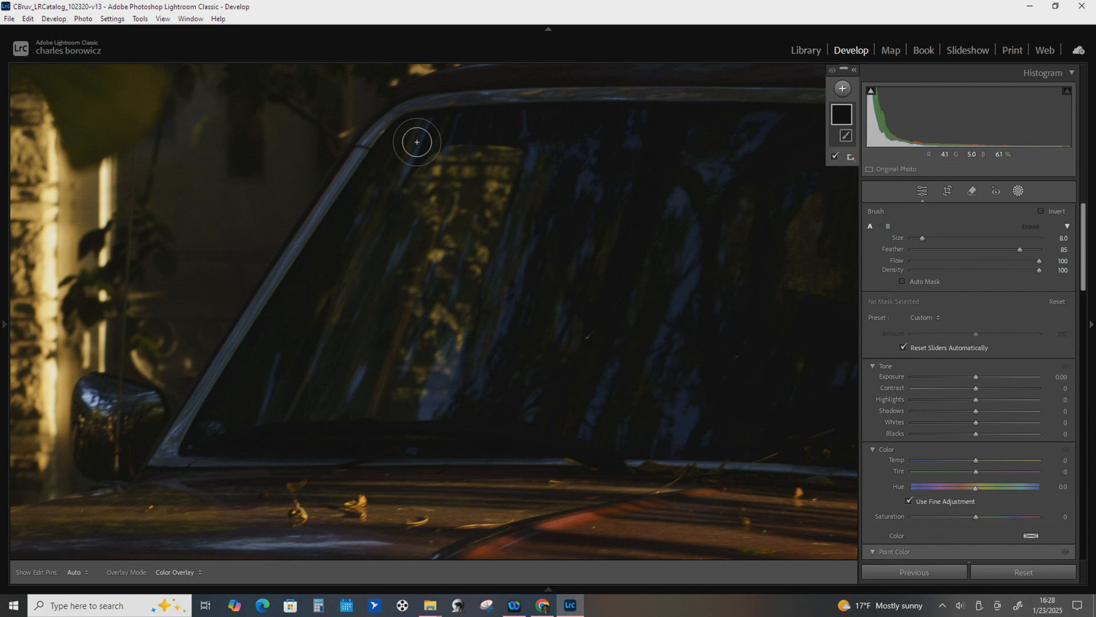
scroll(413, 143, "down", 5)
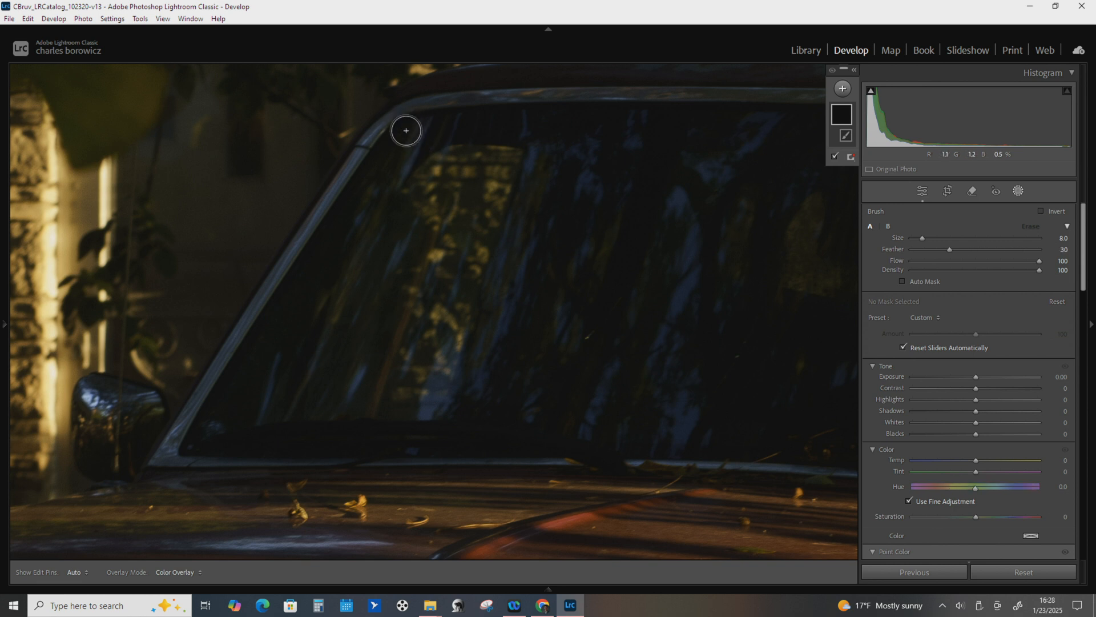
Paint three connected straight strokes along the windshield's left pillar, its lower edge and diagonally back to the upper corner.
left_click(406, 130)
left_click(197, 446, "shift")
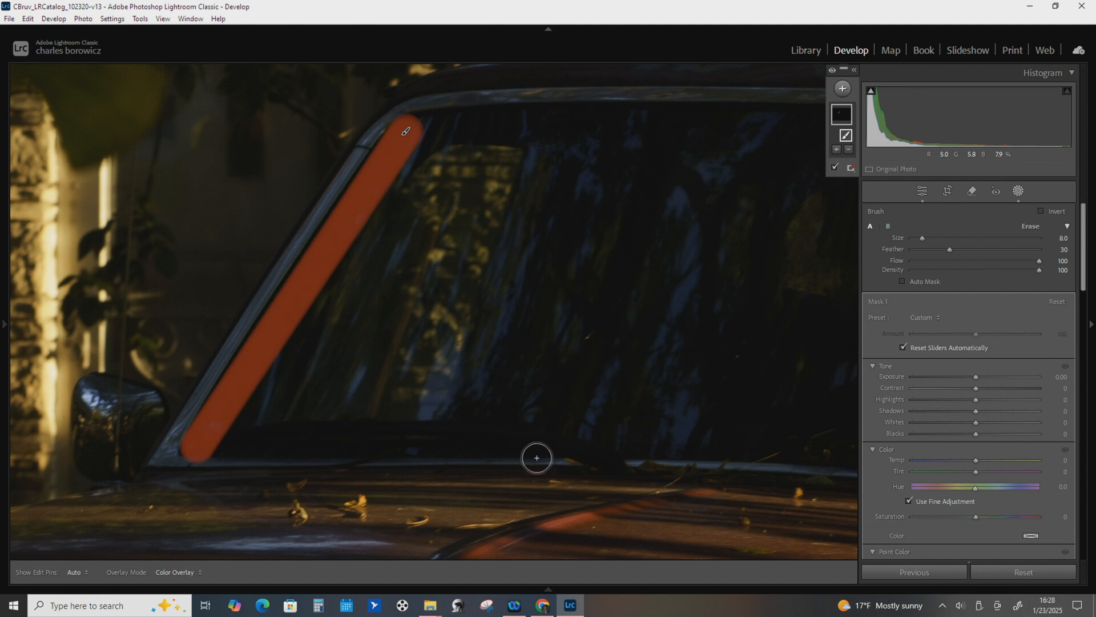
left_click(605, 451, "shift")
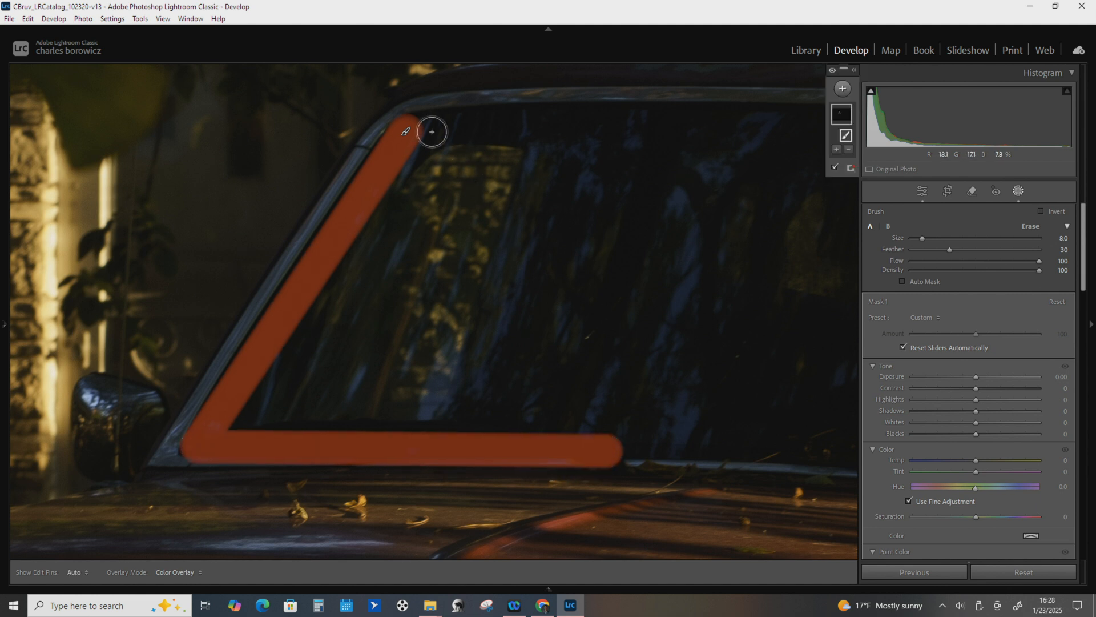
left_click(416, 132, "shift")
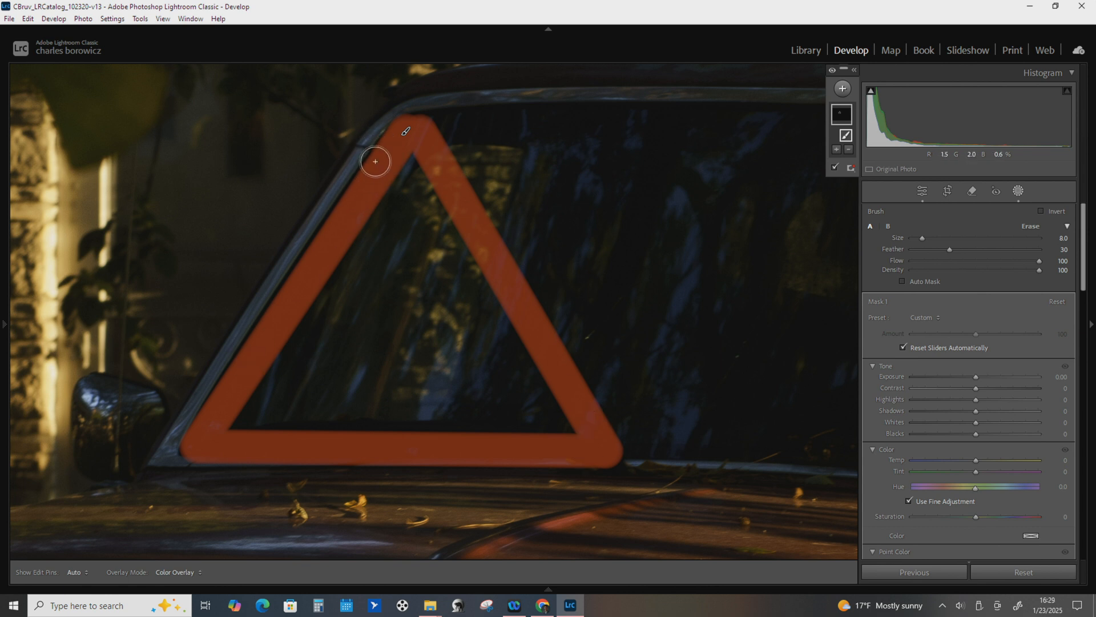
Enlarge the brush to size 27 and fill the inside of the painted triangle on the windshield.
mouse_move(412, 161)
left_mouse_down()
mouse_move(550, 417)
mouse_move(498, 381)
left_mouse_up()
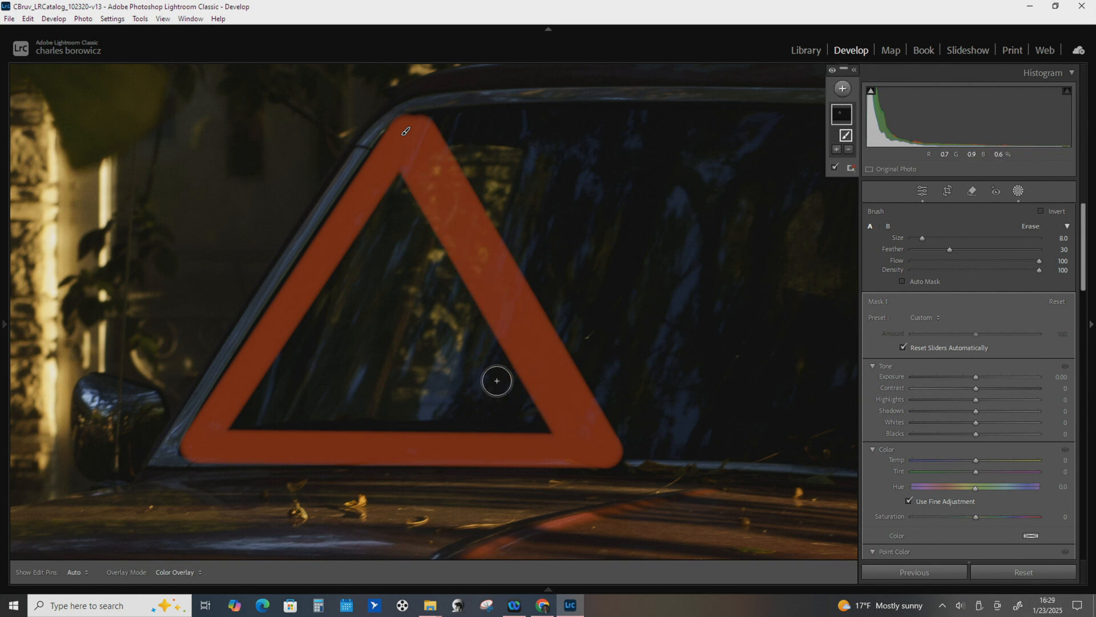
scroll(496, 382, "up", 5)
mouse_move(522, 396)
left_mouse_down()
mouse_move(268, 413)
mouse_move(402, 239)
mouse_move(479, 349)
mouse_move(443, 341)
mouse_move(393, 202)
mouse_move(450, 426)
mouse_move(362, 398)
mouse_move(382, 251)
mouse_move(335, 248)
mouse_move(356, 260)
mouse_move(354, 324)
mouse_move(306, 370)
left_mouse_up()
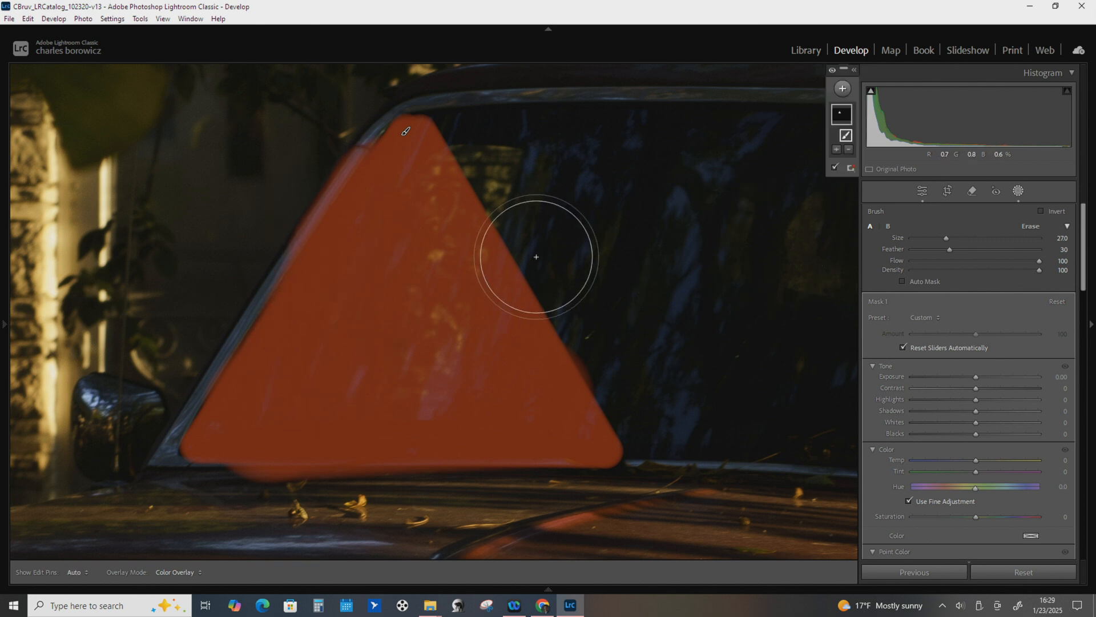
Extend the mask across the windshield's middle with straight strokes along the upper and lower edges and fill the area between.
mouse_move(489, 160)
left_mouse_down()
mouse_move(453, 190)
mouse_move(454, 167)
left_mouse_up()
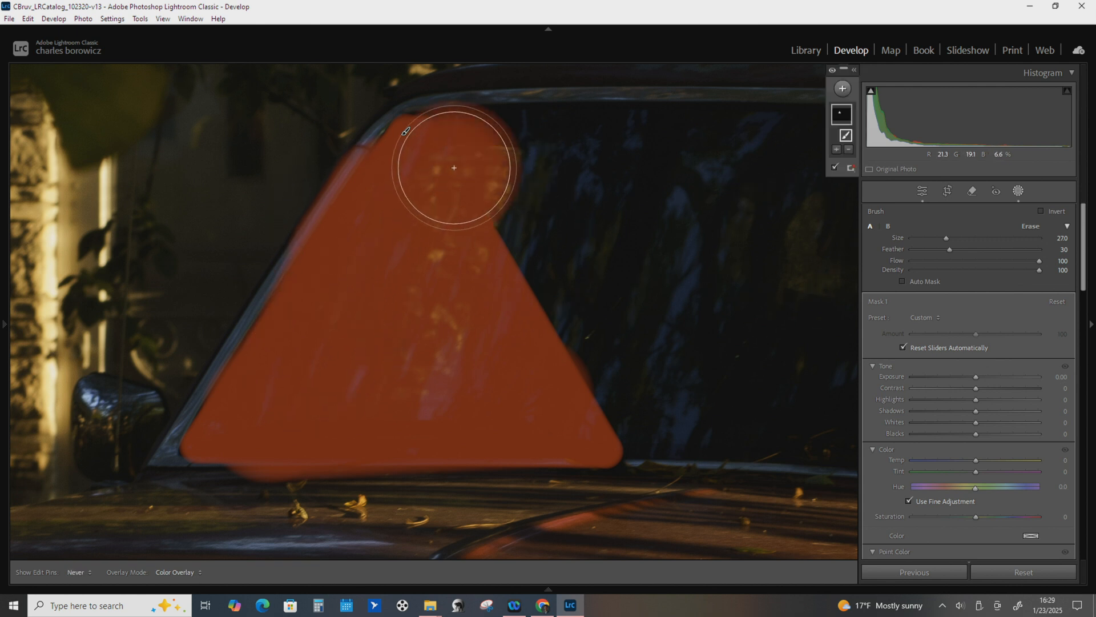
left_click(772, 167, "shift")
left_click(794, 410, "shift")
mouse_move(628, 407)
left_mouse_down()
mouse_move(592, 413)
mouse_move(515, 254)
mouse_move(693, 251)
mouse_move(711, 343)
mouse_move(609, 328)
left_mouse_up()
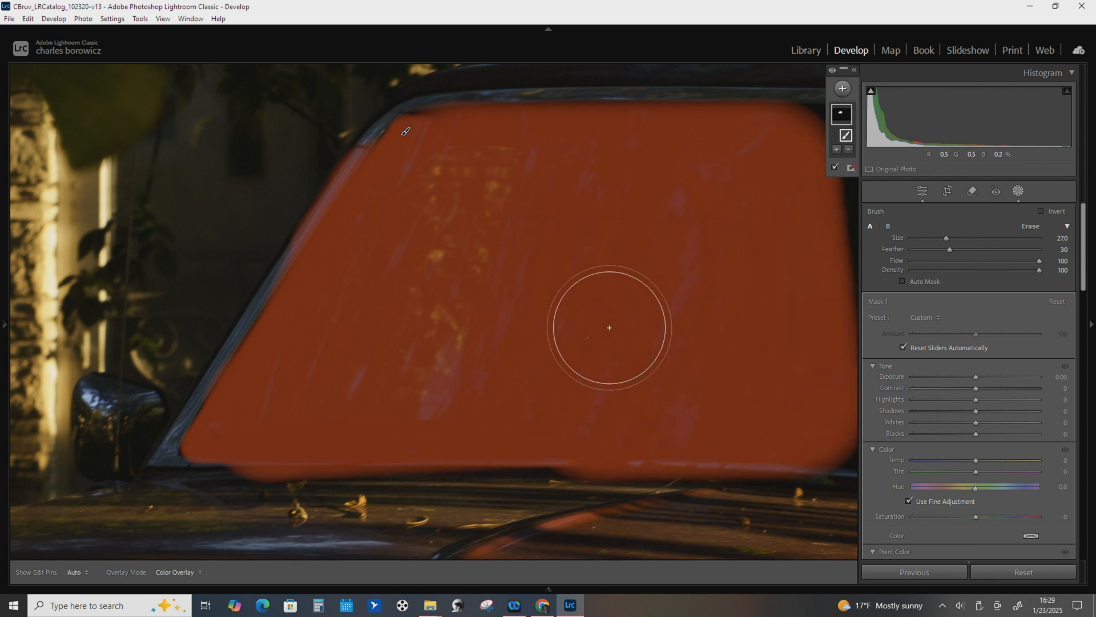
left_click_drag(673, 247, 412, 244)
Outline the remaining right part of the windshield with connected straight brush strokes along its upper, right and lower edges.
mouse_move(478, 249)
left_mouse_down()
mouse_move(311, 291)
mouse_move(267, 286)
mouse_move(101, 212)
mouse_move(112, 225)
left_mouse_up()
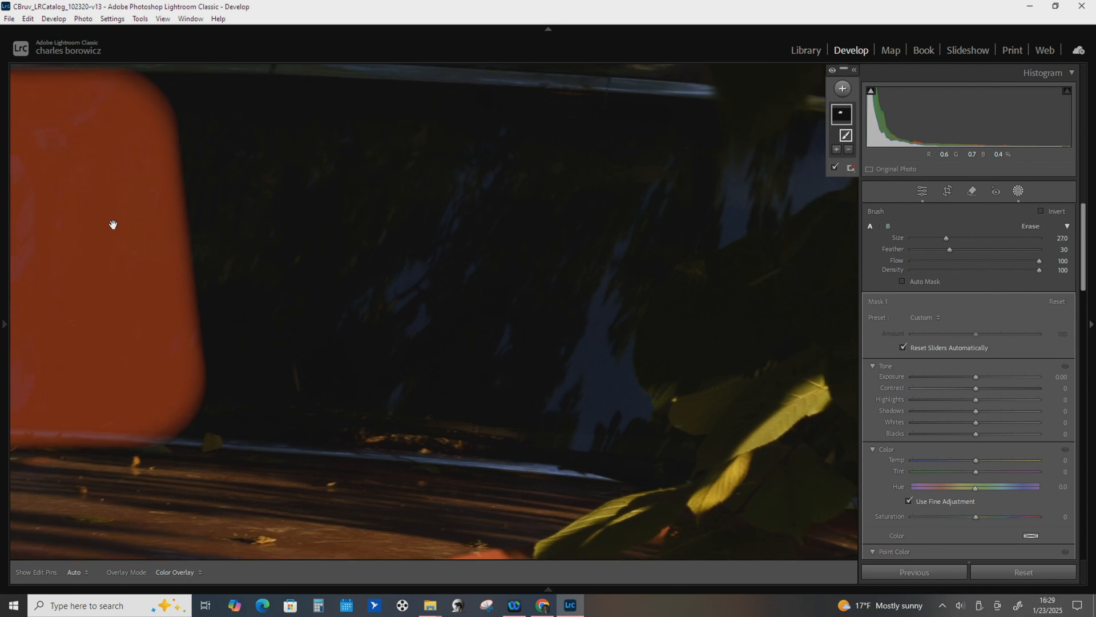
left_click_drag(150, 135, 218, 146)
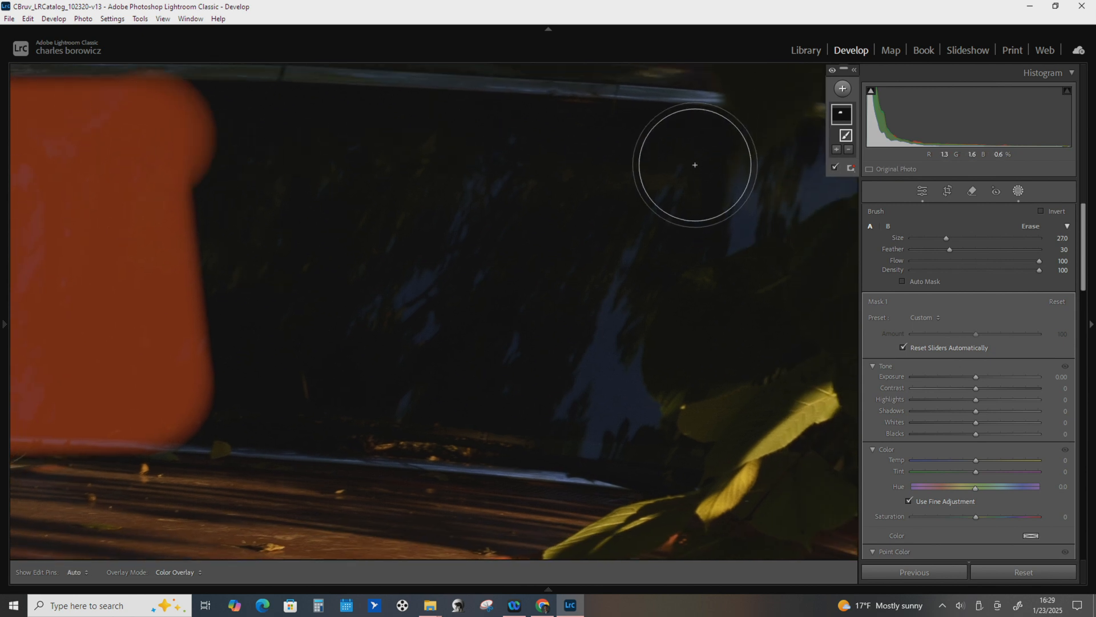
left_click(695, 164, "shift")
left_click(653, 436, "shift")
left_click(197, 382, "shift")
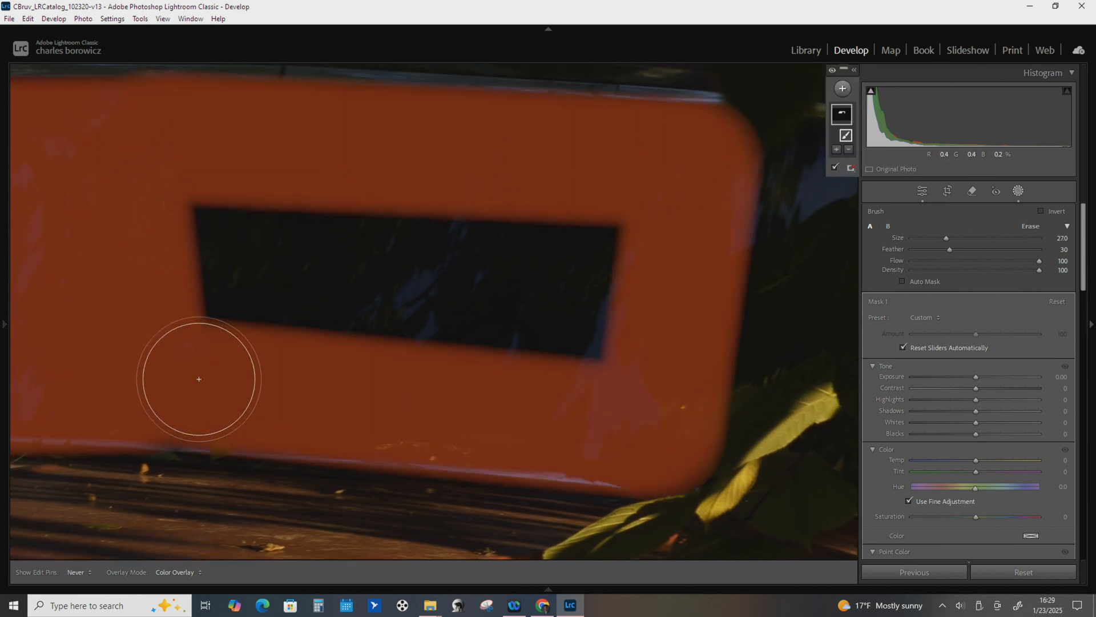
Fill the unpainted gap inside the right part of the windshield mask.
left_click(199, 246, "shift")
left_click(570, 235, "shift")
left_click(575, 358, "shift")
left_click(307, 320, "shift")
mouse_move(394, 271)
left_mouse_down()
mouse_move(328, 350)
mouse_move(461, 306)
left_mouse_up()
left_click(466, 292)
left_click(141, 262)
left_click(531, 247)
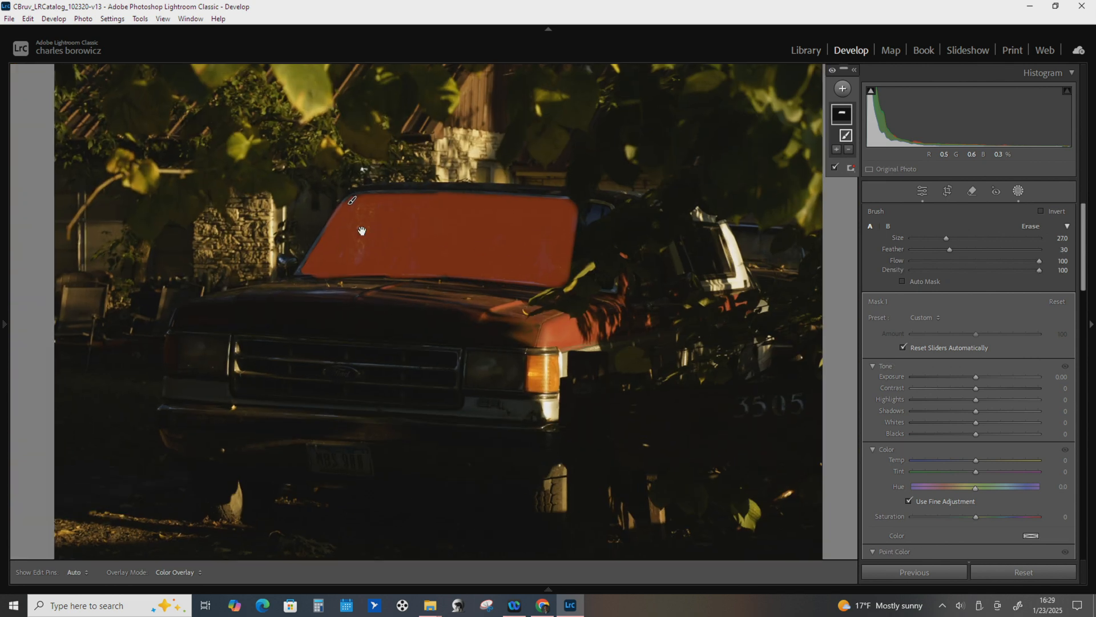
Add a subtracting Brush to the windshield mask and reduce its size to 13.
left_click(362, 232)
left_click_drag(234, 211, 380, 263)
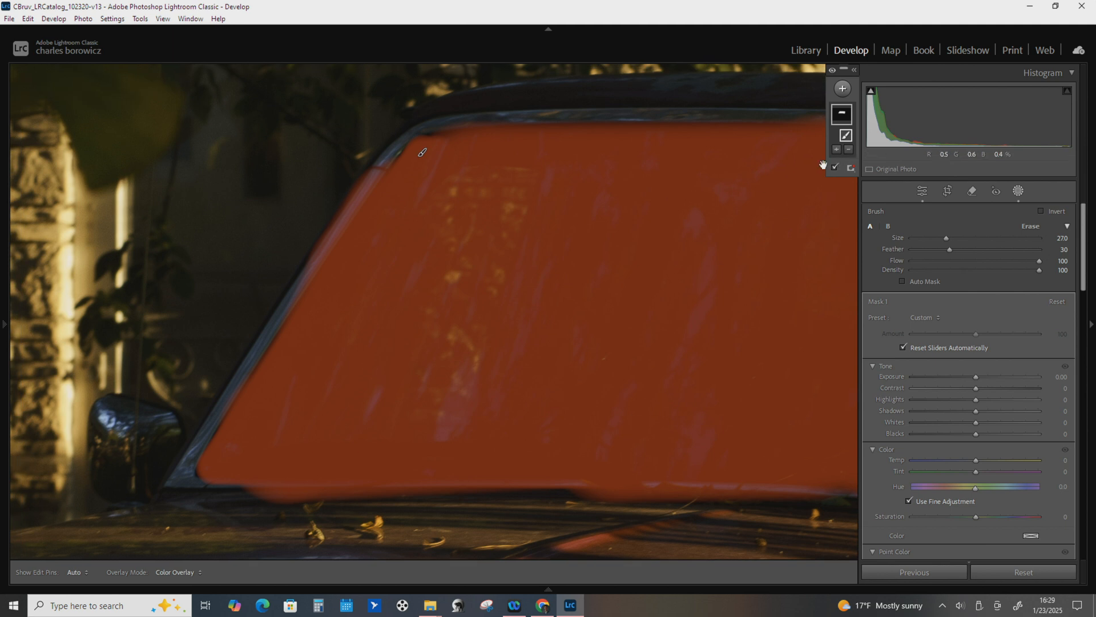
left_click(848, 150)
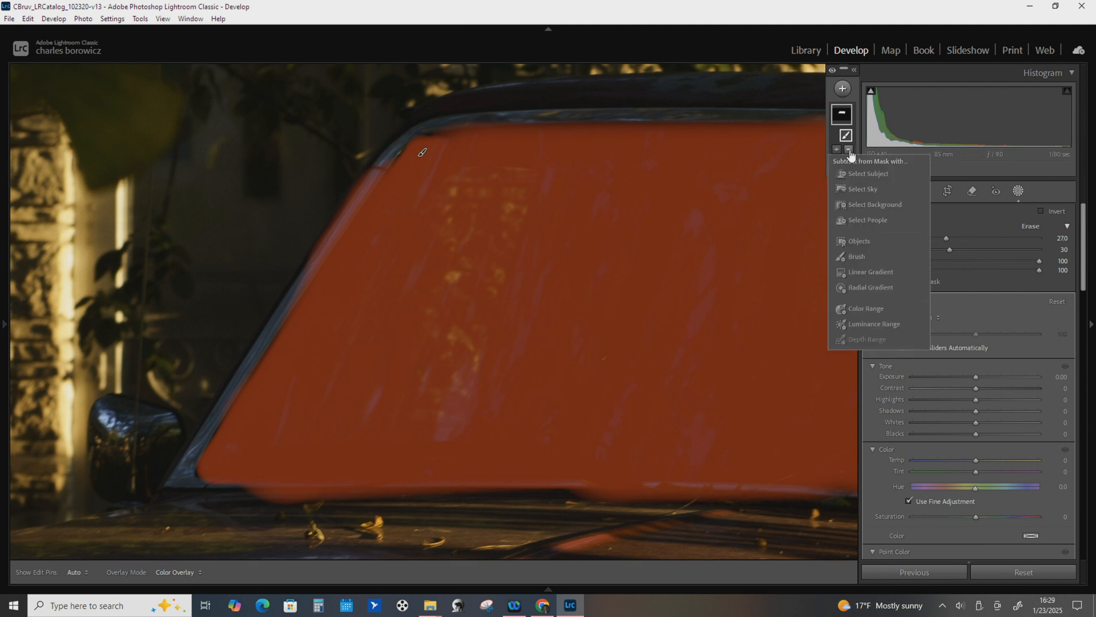
left_click(861, 259)
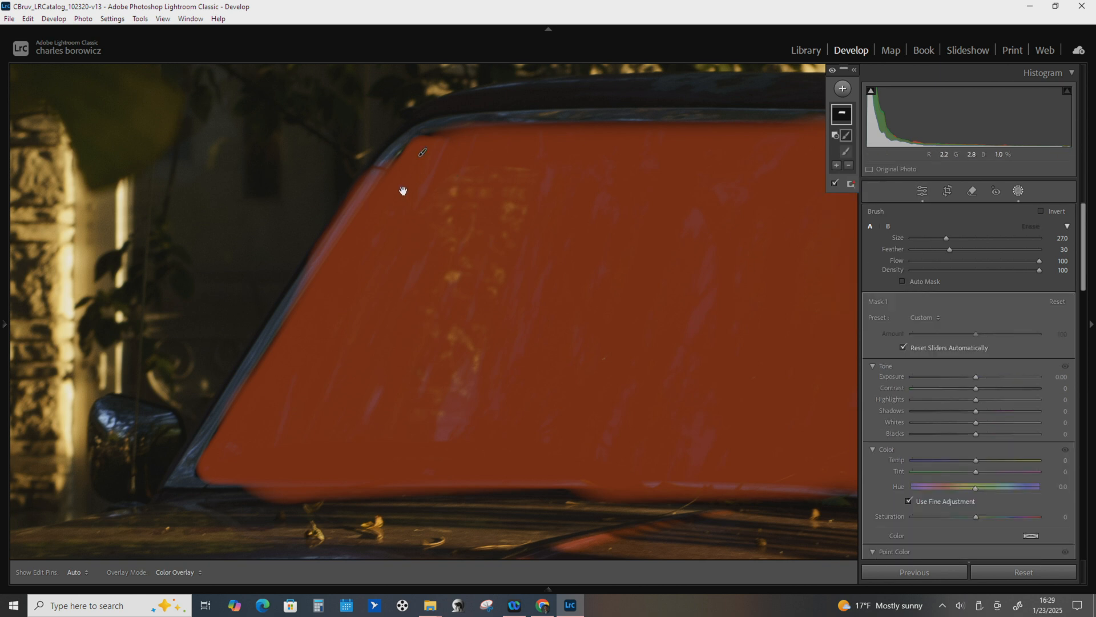
left_click(375, 185)
left_click(348, 206)
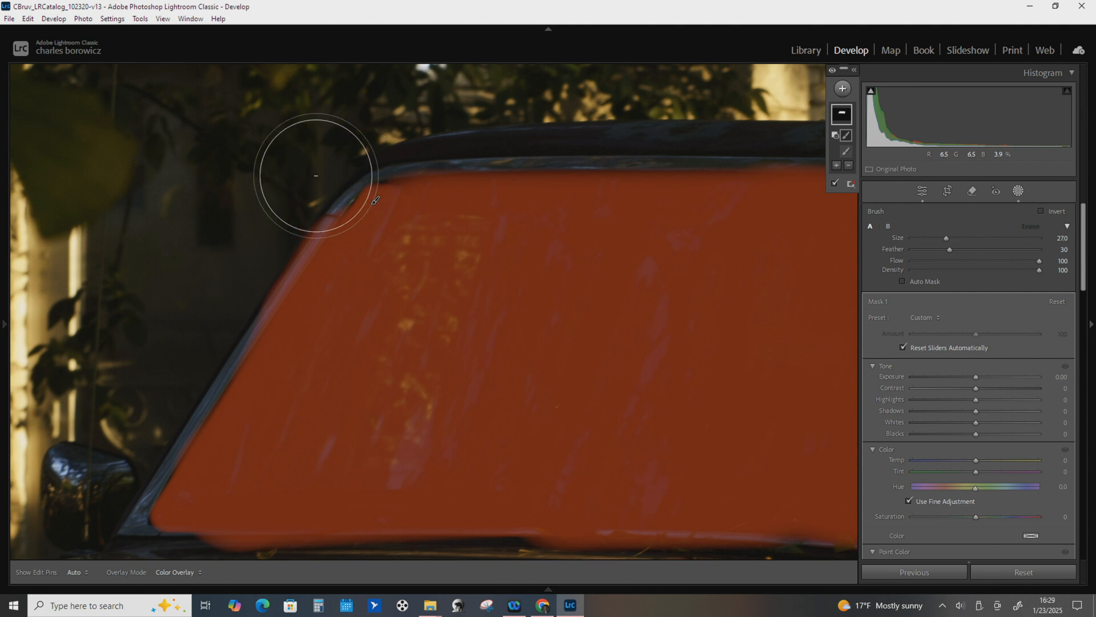
scroll(294, 197, "down", 8)
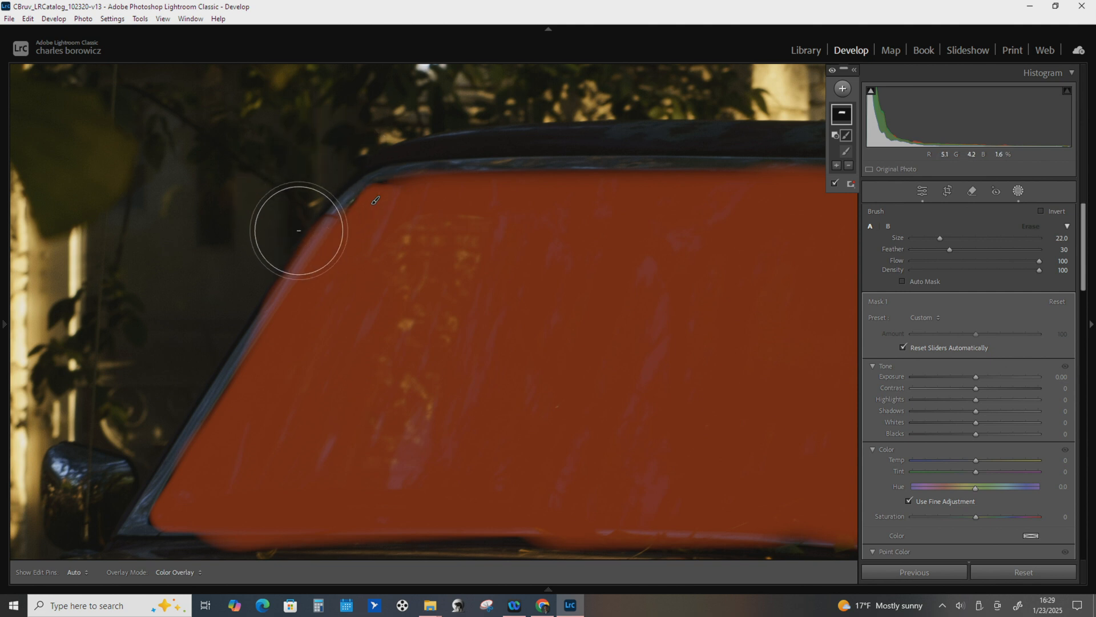
scroll(284, 236, "down", 5)
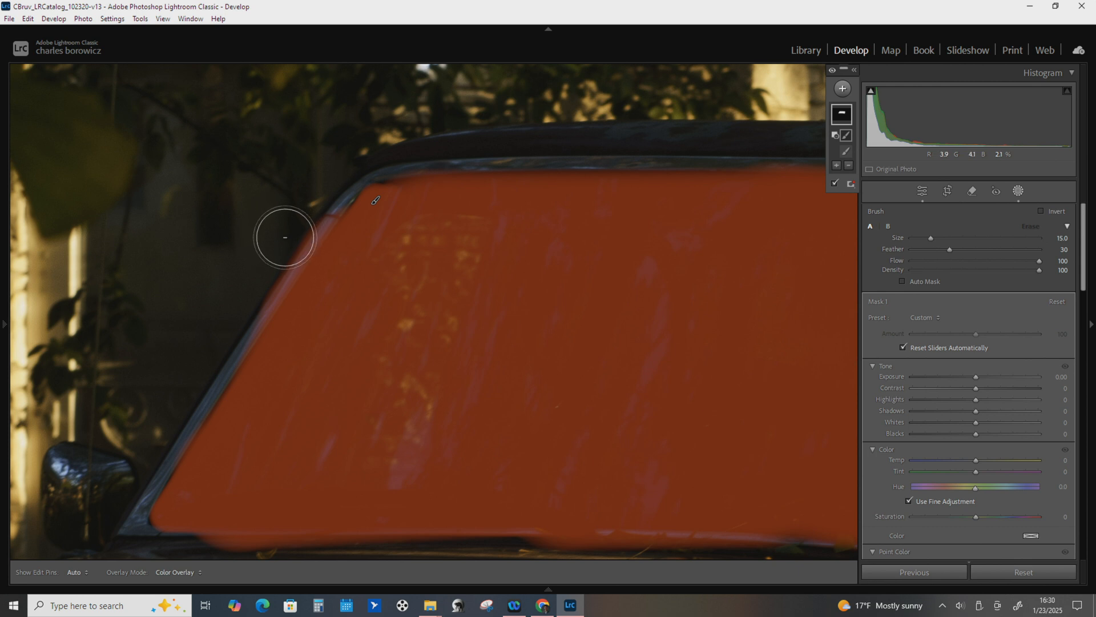
scroll(296, 228, "down", 1)
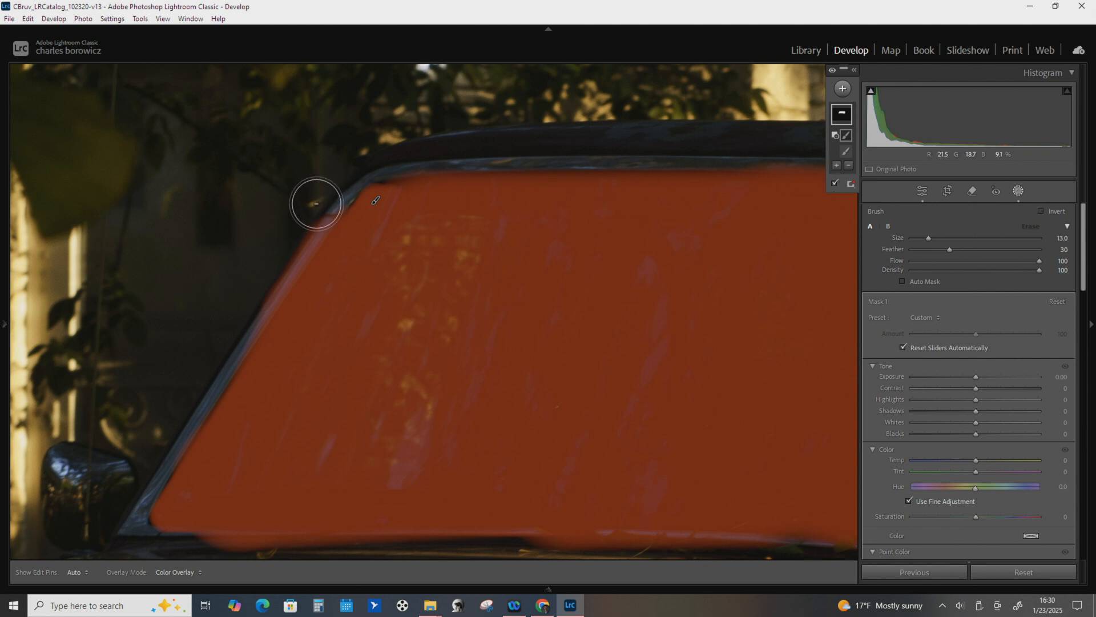
Subtract the excess mask along the windshield's left pillar and where it spills over the lower edge onto the hood.
left_click(316, 206)
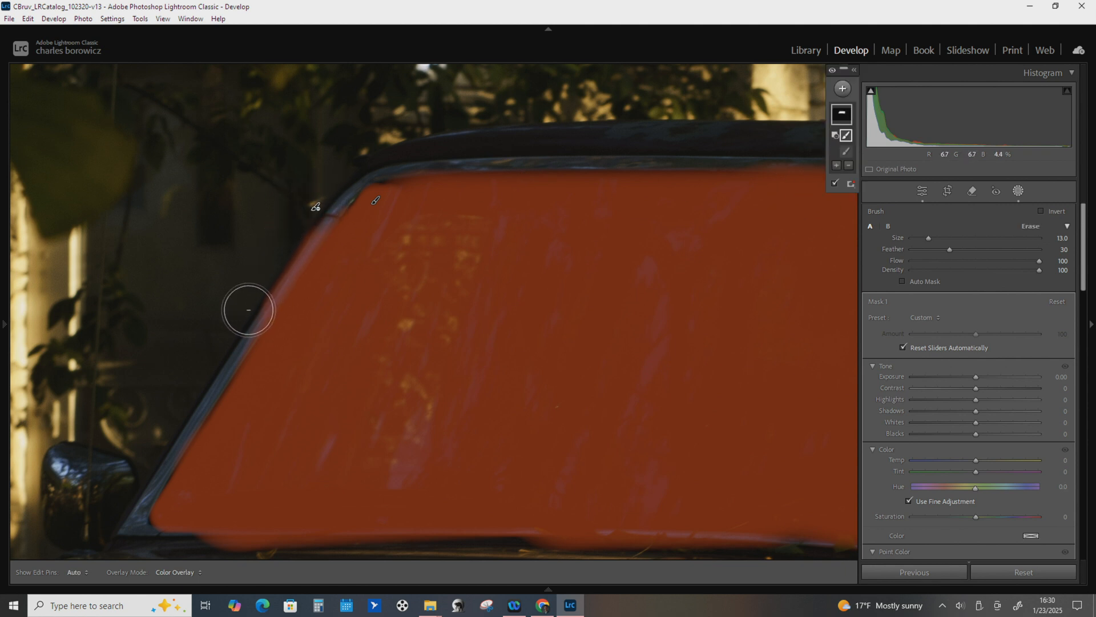
left_click_drag(247, 310, 235, 291)
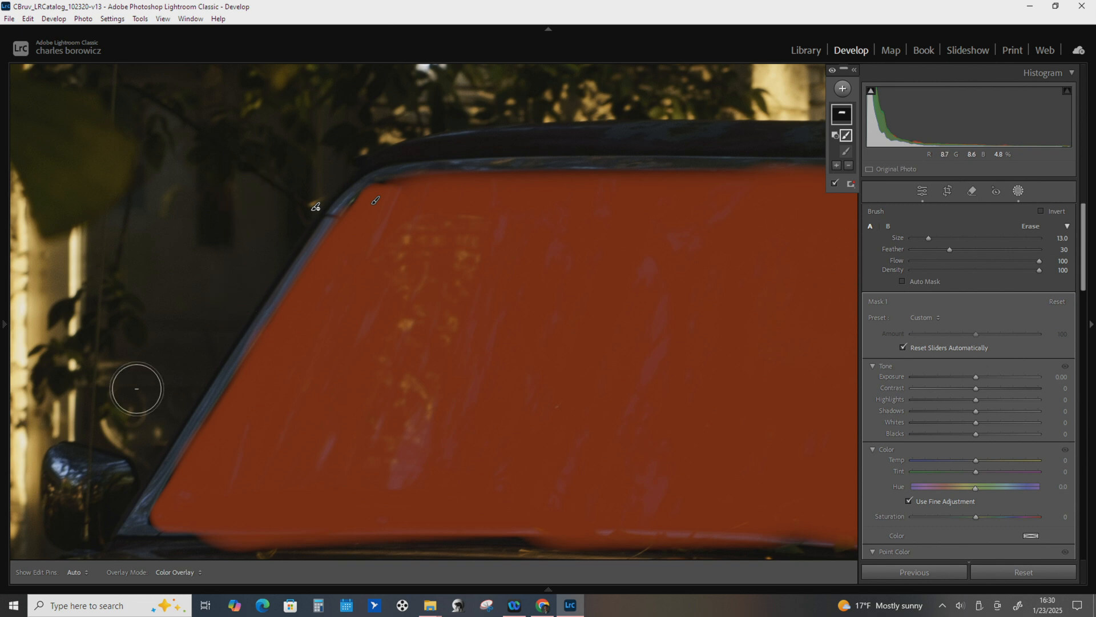
mouse_move(182, 396)
left_mouse_down()
mouse_move(135, 484)
mouse_move(129, 557)
left_mouse_up()
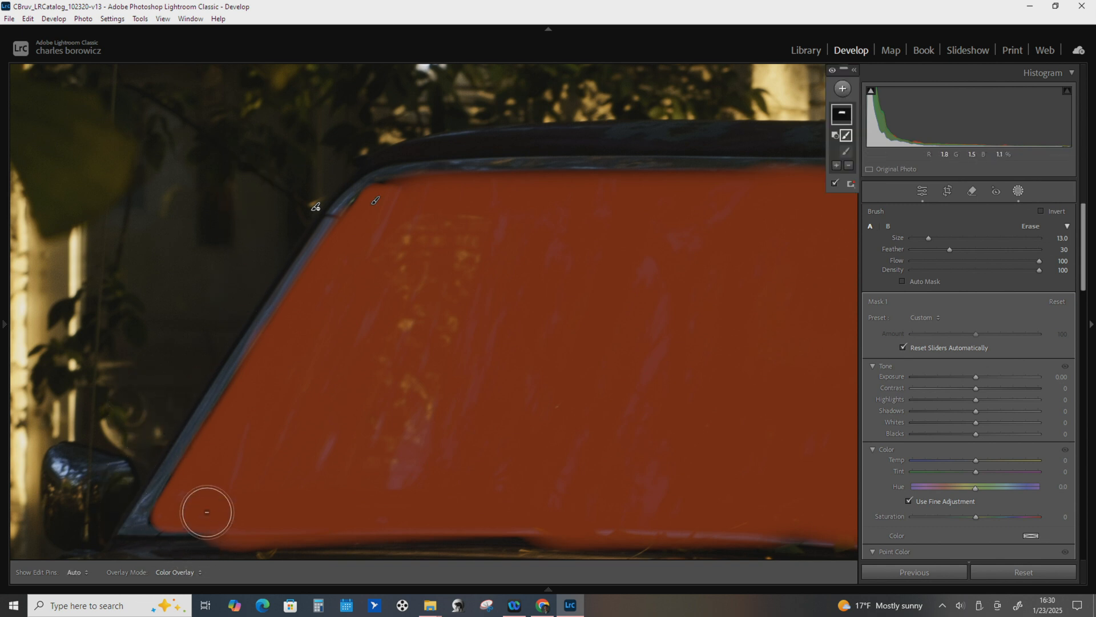
left_click_drag(247, 469, 264, 326)
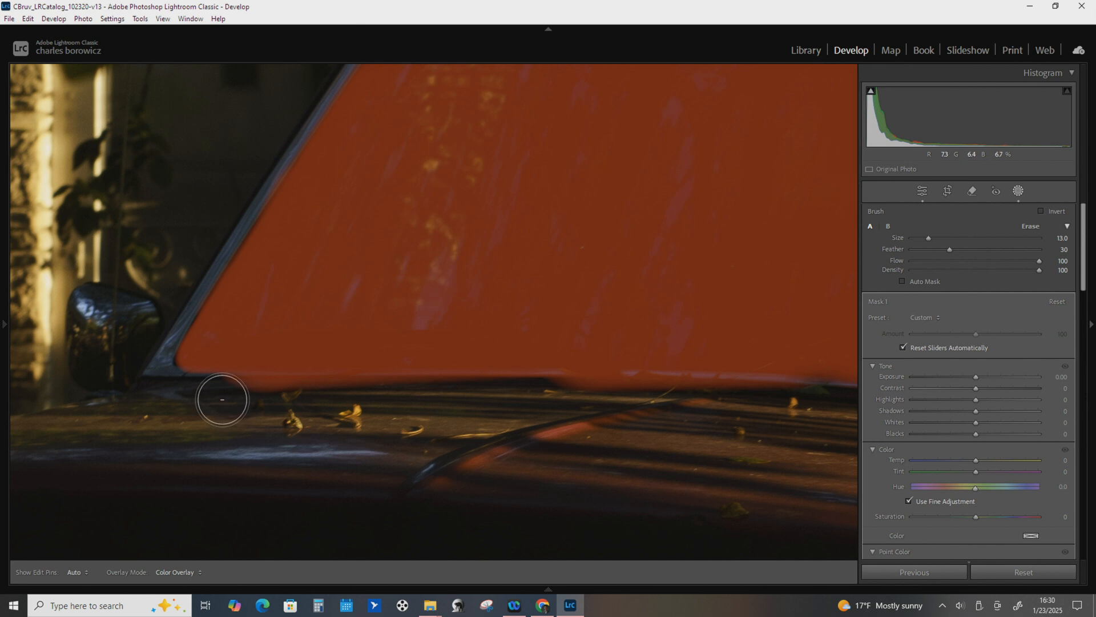
left_click_drag(322, 401, 805, 406)
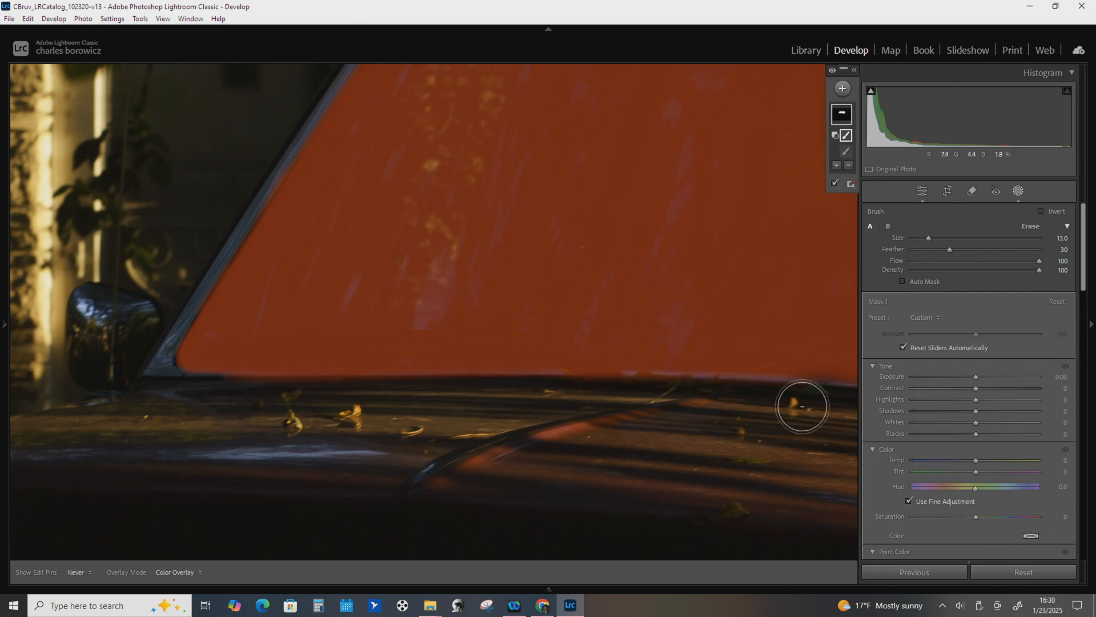
Subtract the excess mask along the windshield's upper edge, working from the roof's middle to the right corner.
left_click_drag(529, 232, 365, 386)
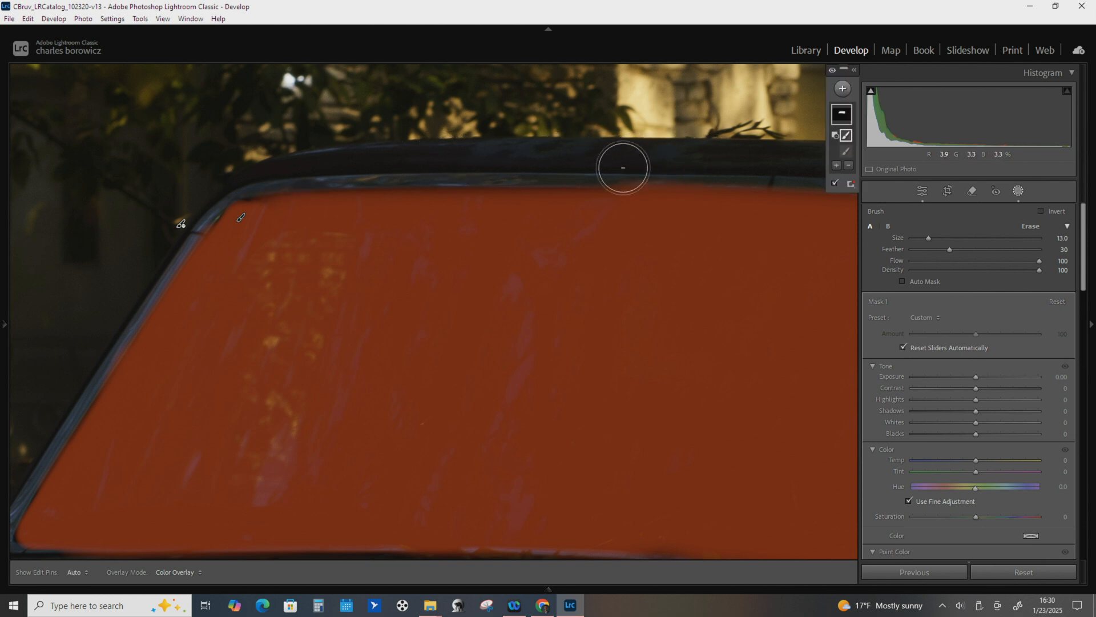
left_click_drag(721, 158, 363, 176)
left_click_drag(534, 186, 714, 196)
left_click_drag(759, 212, 468, 217)
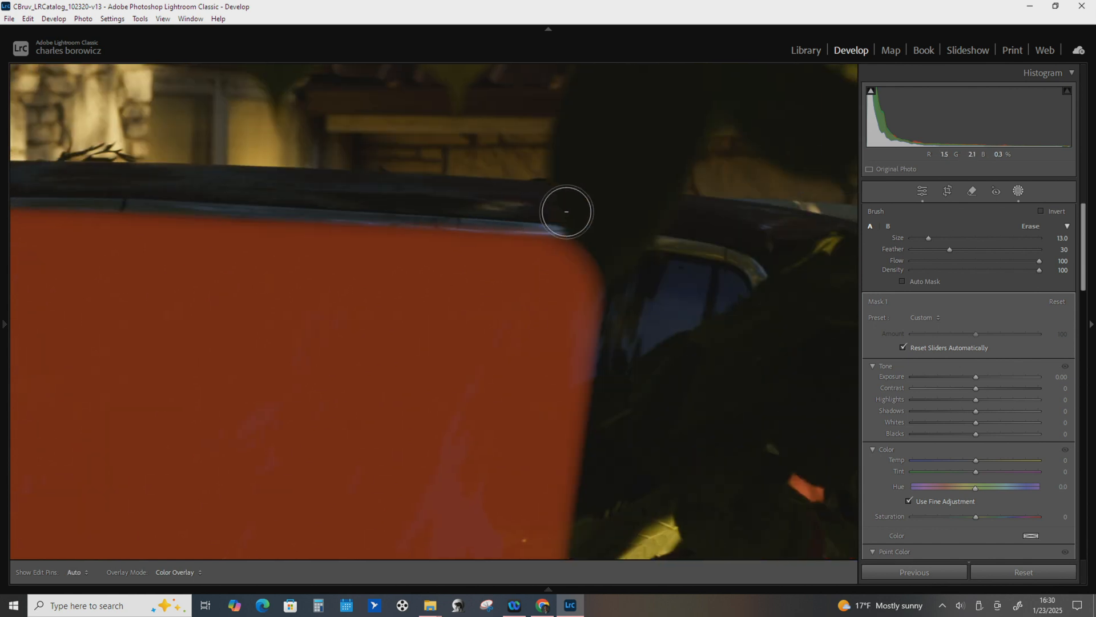
mouse_move(363, 278)
left_mouse_down()
mouse_move(291, 358)
mouse_move(592, 245)
left_mouse_up()
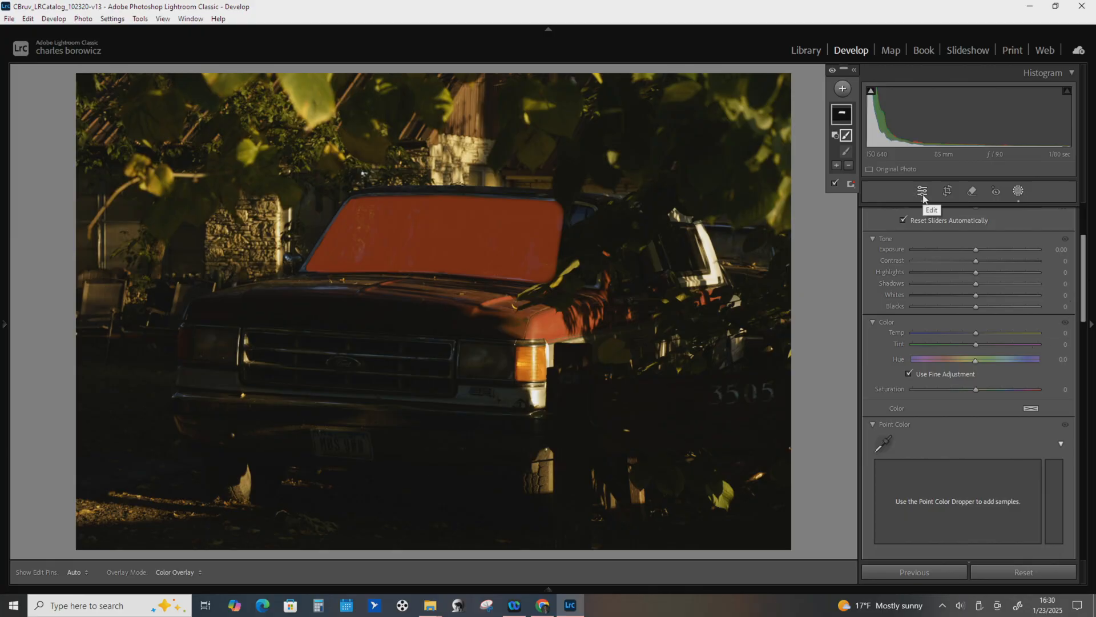
Hide the mask overlay and set the windshield mask's Texture to -3.
key("o")
scroll(942, 286, "down", 5)
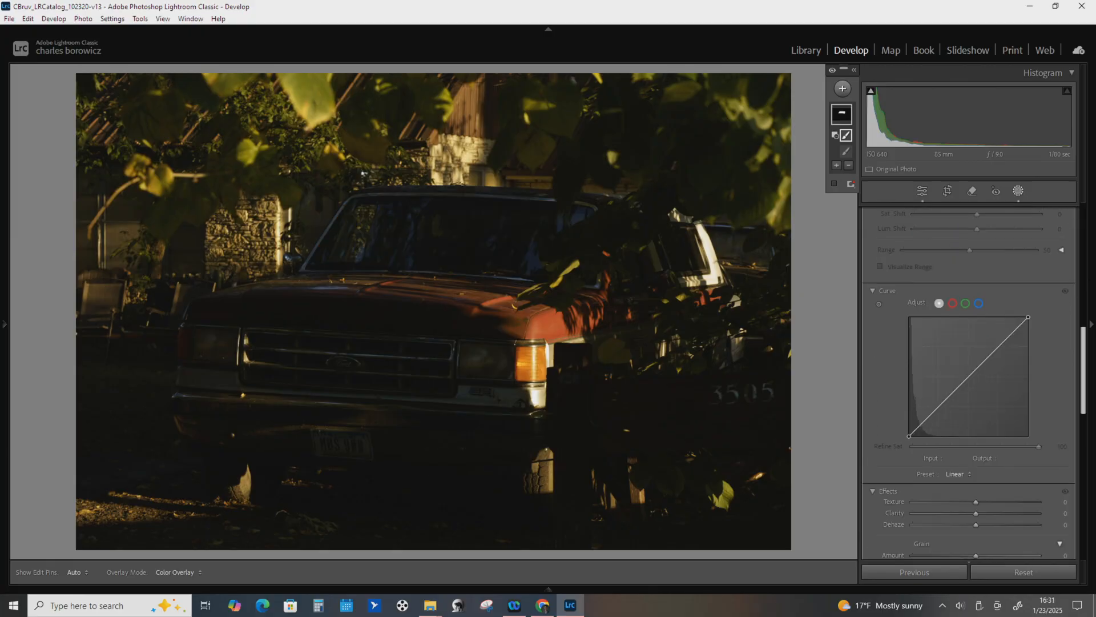
scroll(1070, 360, "down", 3)
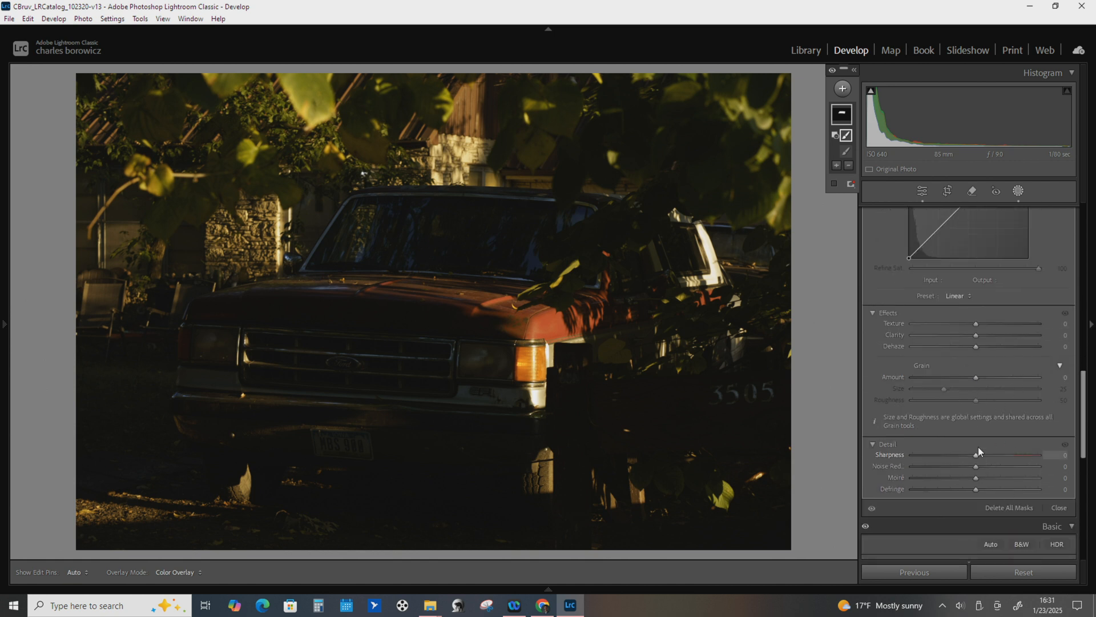
left_click_drag(976, 324, 974, 329)
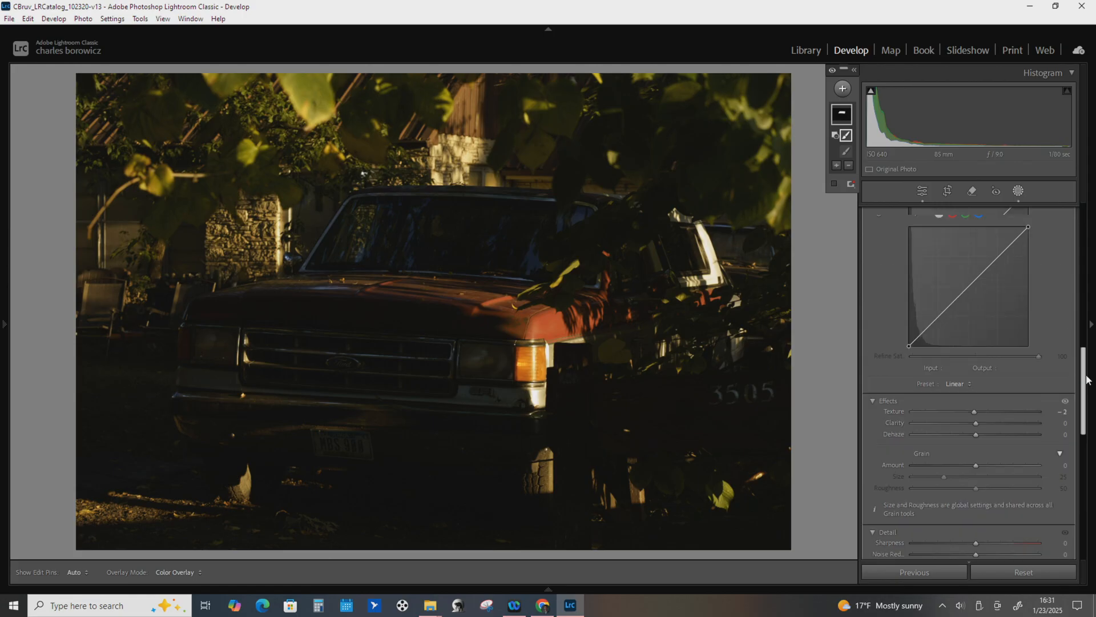
Brighten the windshield mask with its tone curve by adding a point at input 90, output 189, and adjusting the curve's shadow end.
scroll(985, 312, "up", 1)
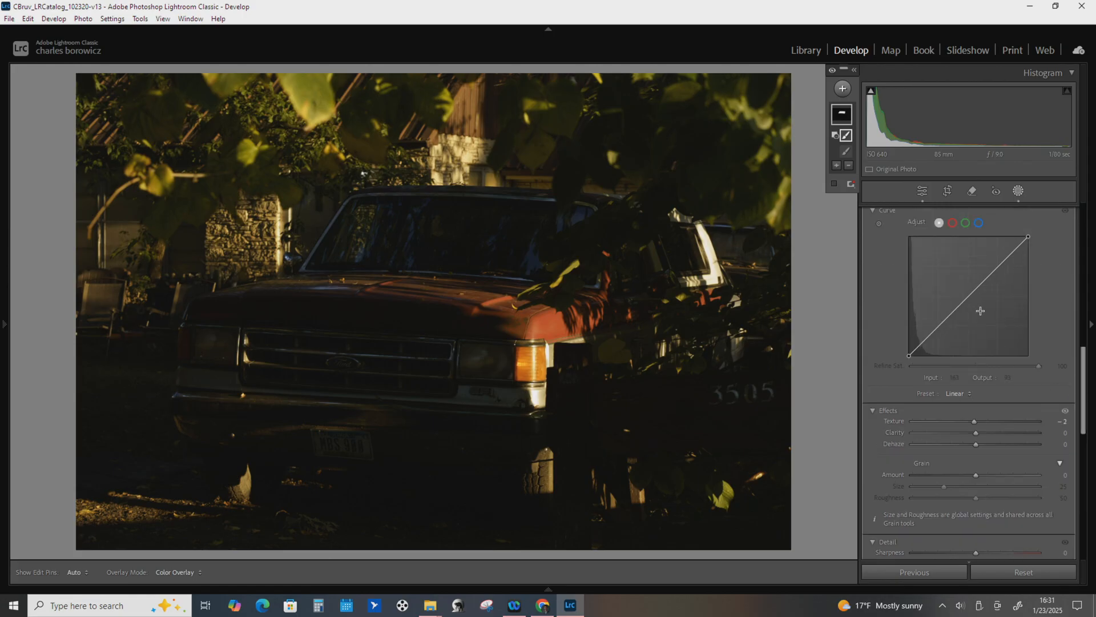
left_click_drag(969, 299, 951, 267)
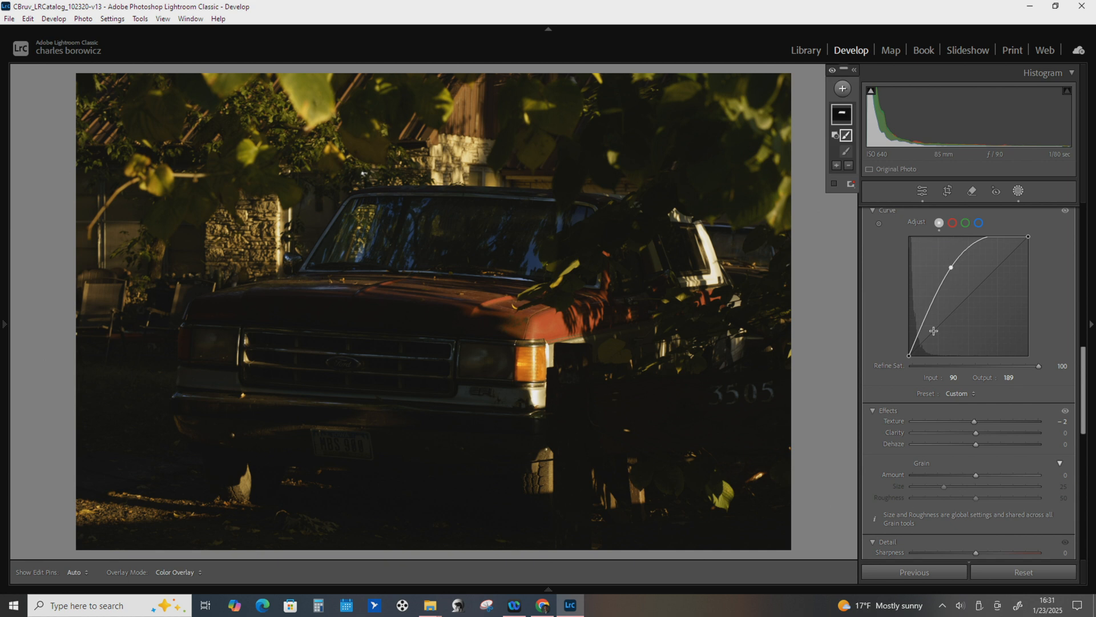
left_click_drag(925, 330, 924, 323)
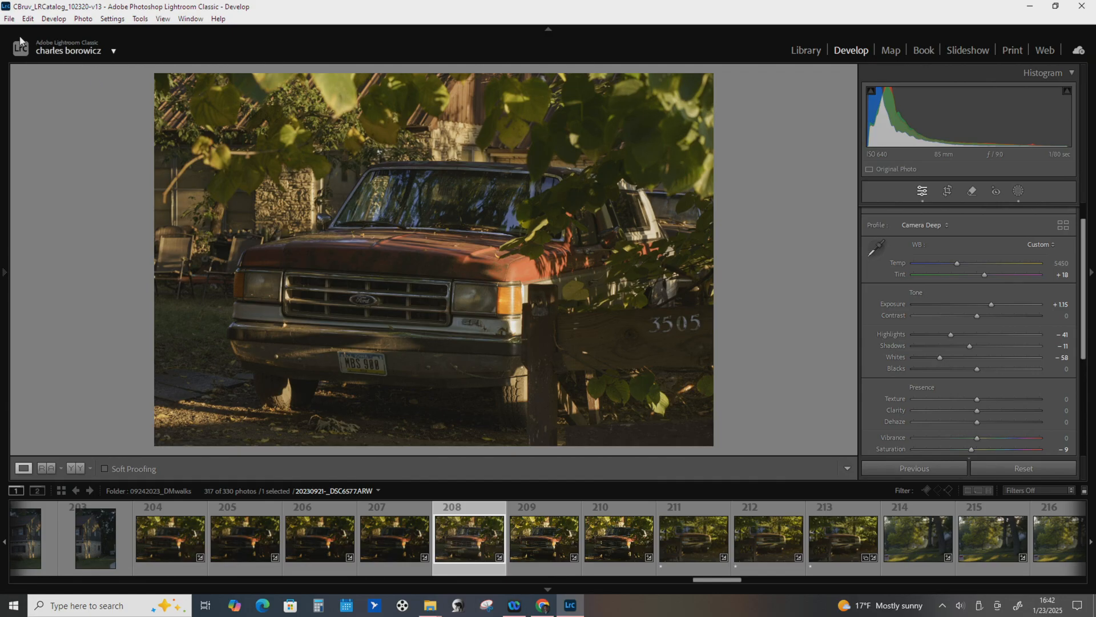
Open the export settings for the selected truck photo, with the hard drive as the destination.
left_click(10, 19)
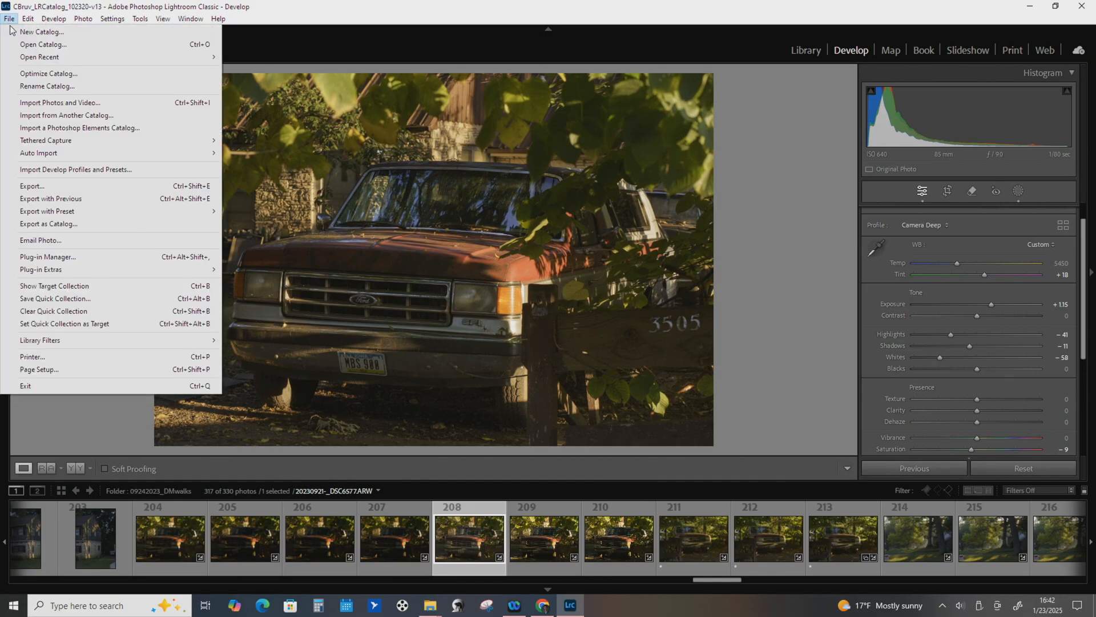
left_click(45, 187)
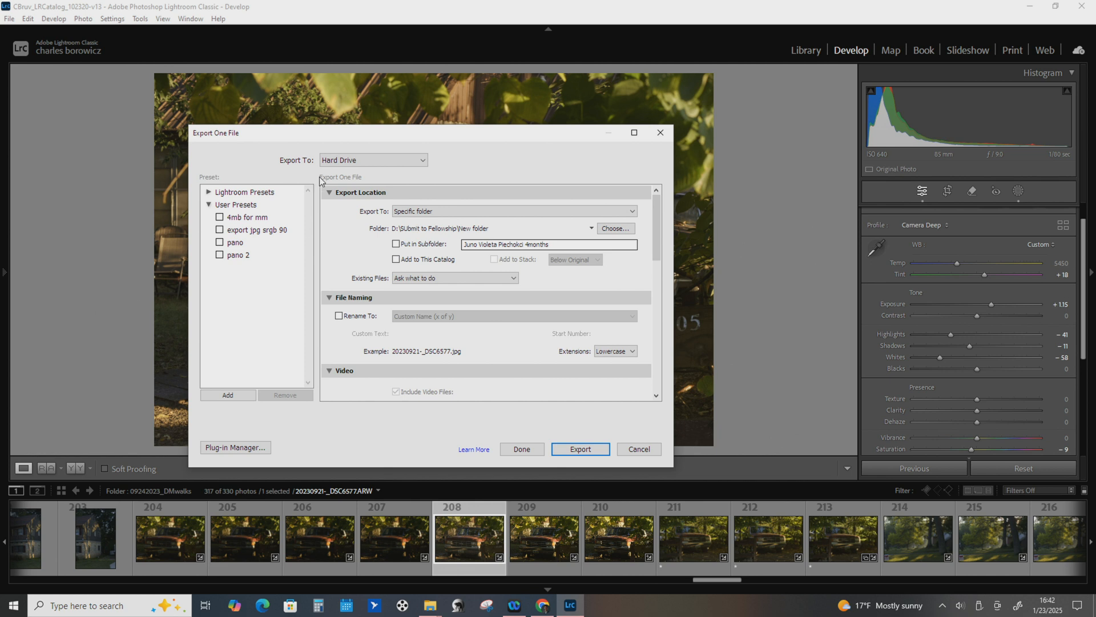
left_click(347, 163)
left_click(607, 224)
left_click(611, 234)
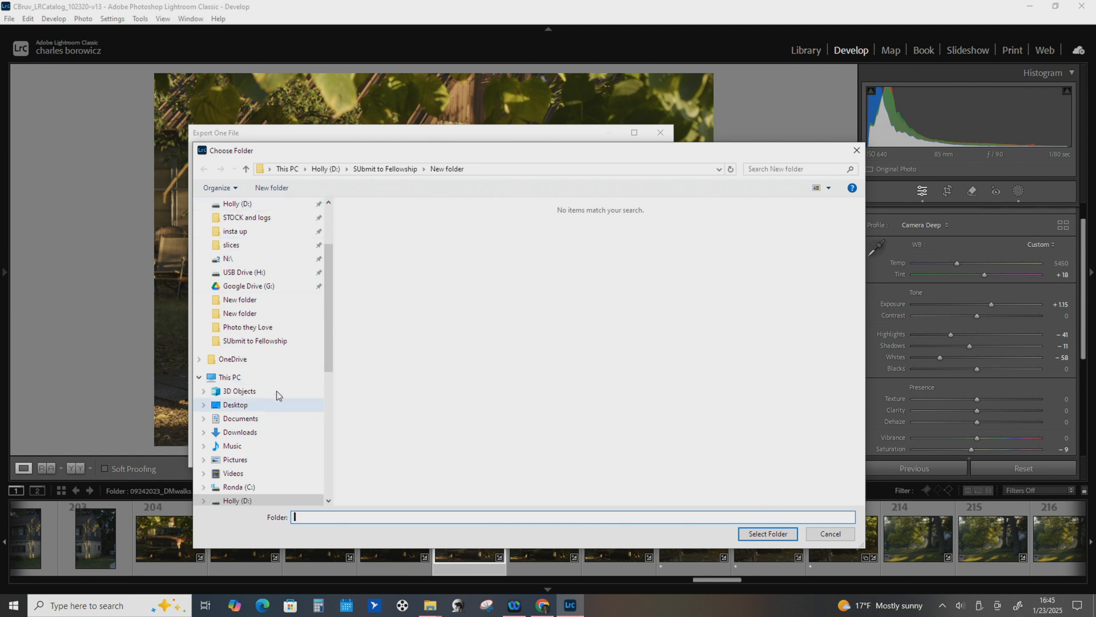
left_click_drag(329, 302, 330, 352)
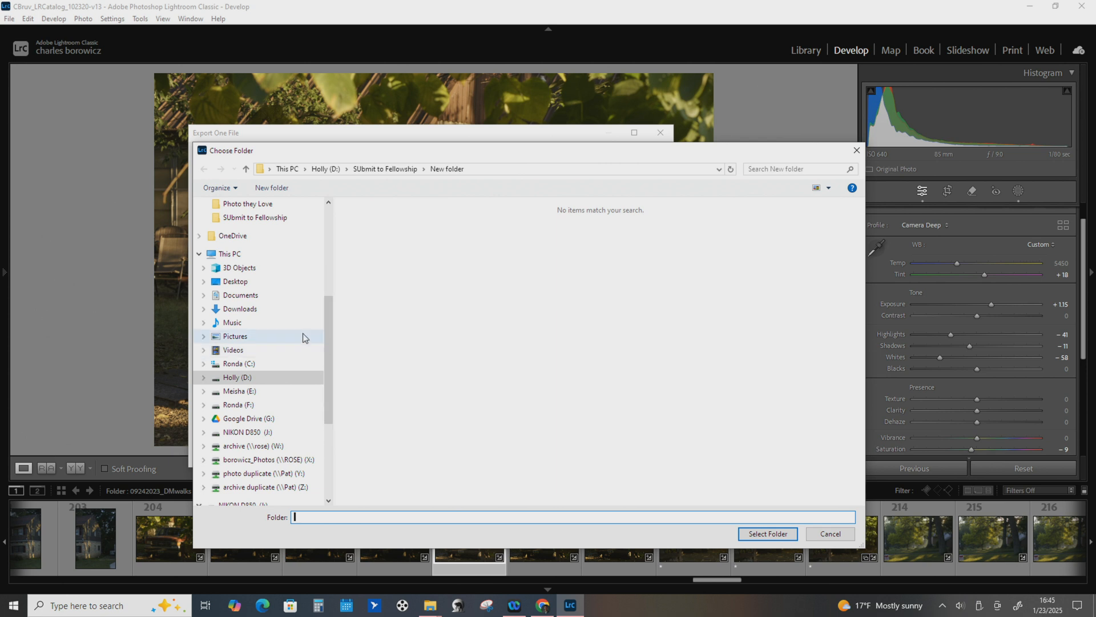
left_click_drag(329, 357, 322, 410)
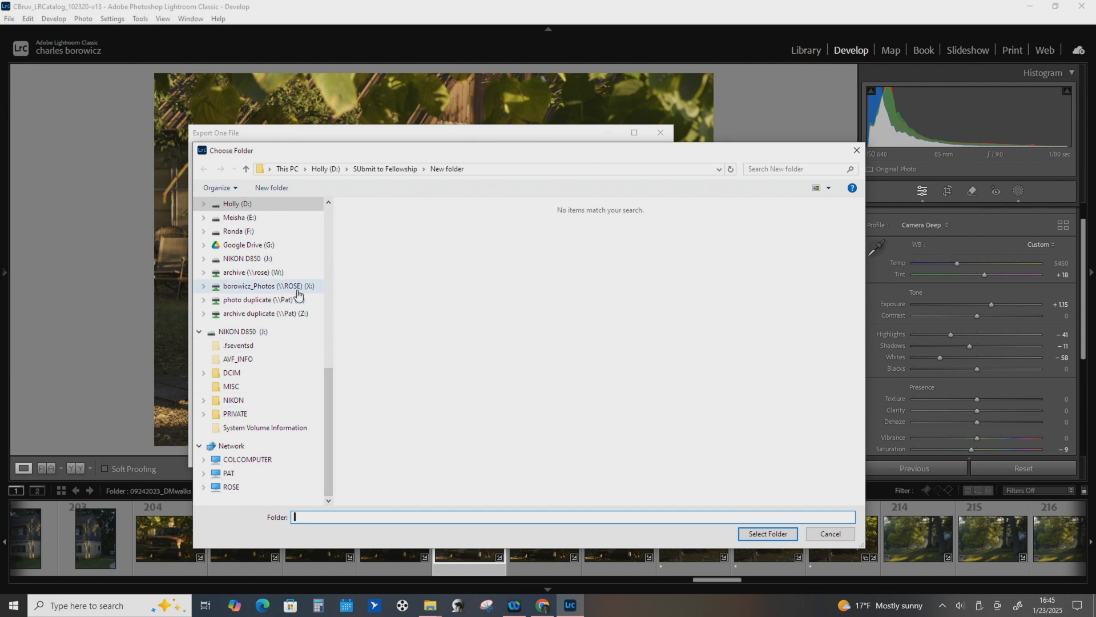
left_click(296, 287)
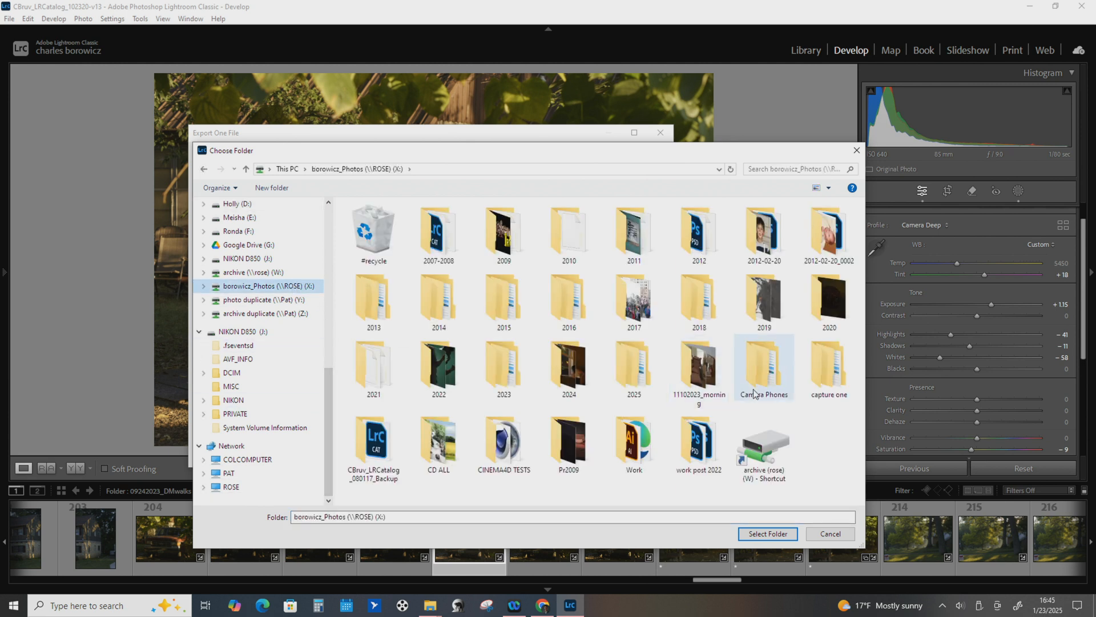
double_click(635, 368)
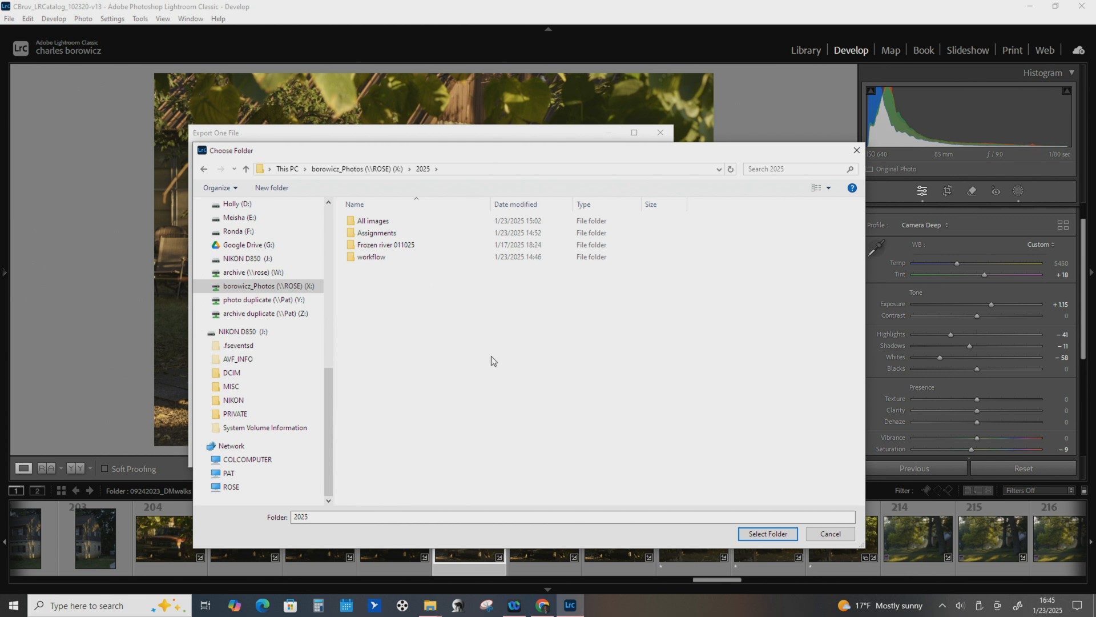
double_click(373, 258)
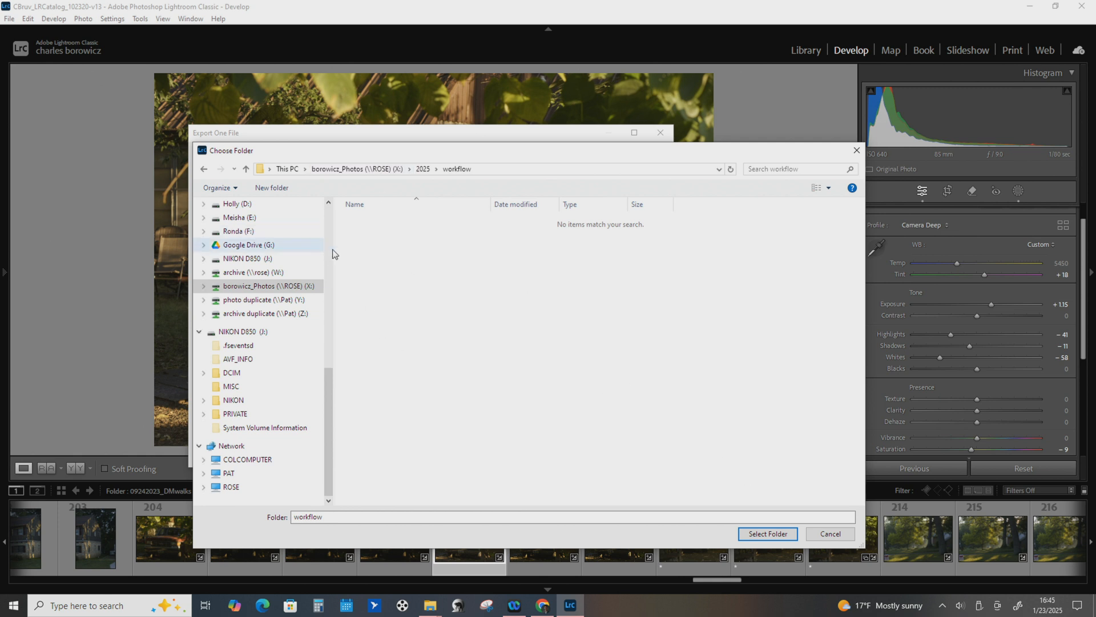
left_click(246, 169)
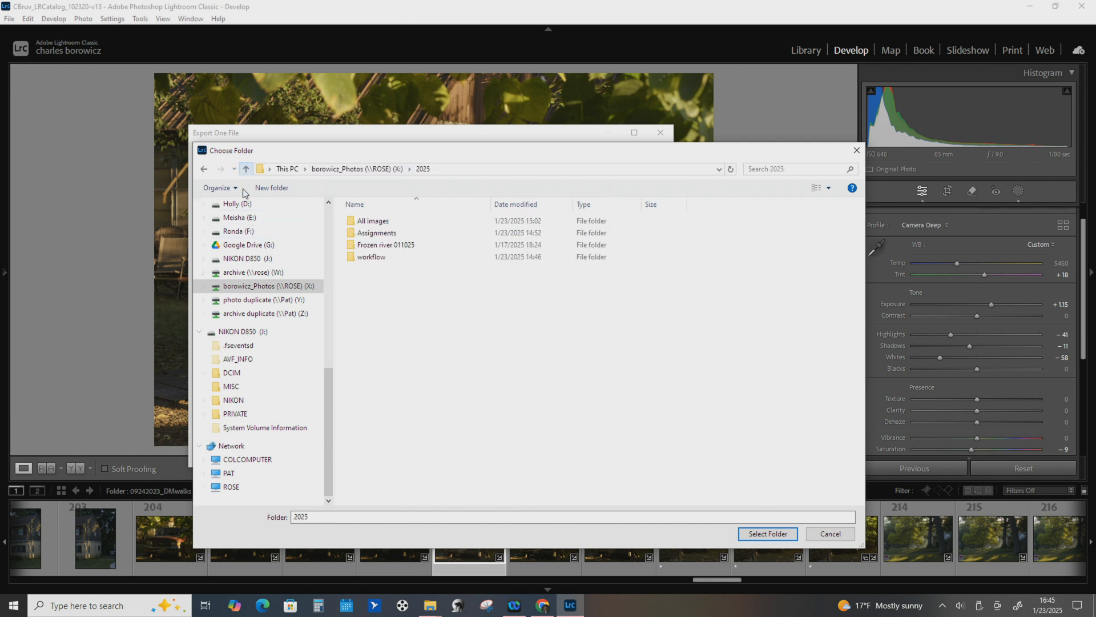
right_click(384, 292)
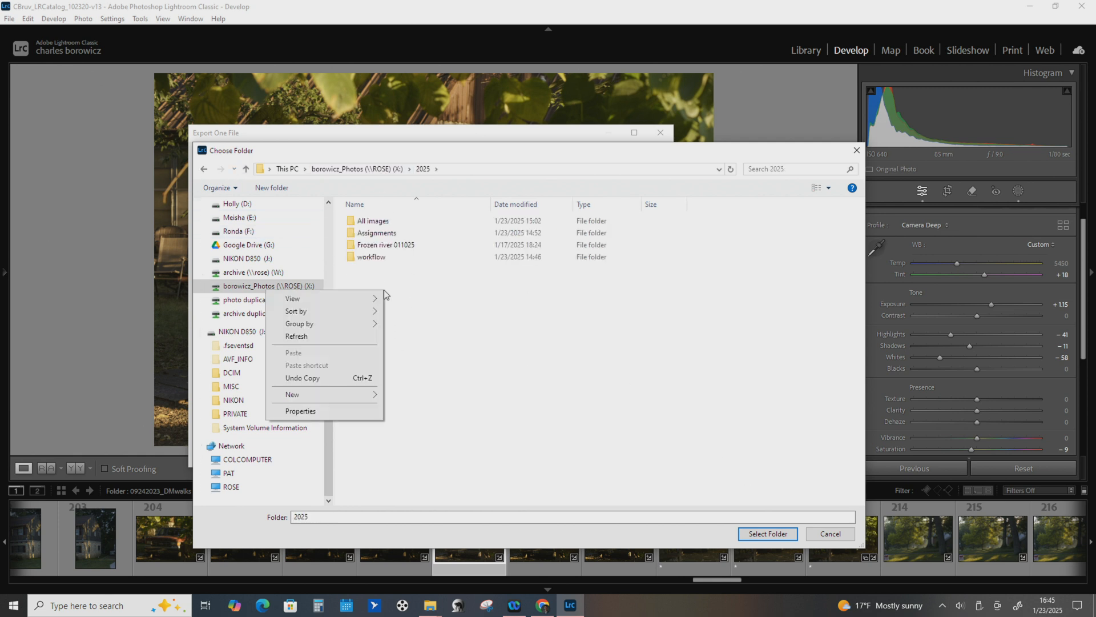
left_click(543, 340)
left_click(831, 535)
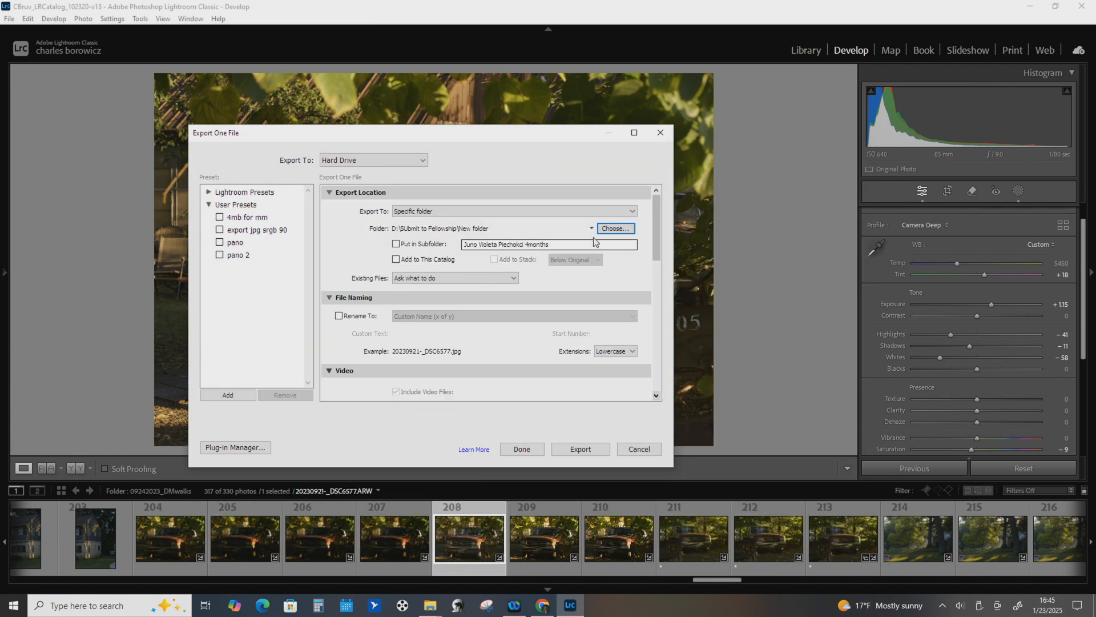
Choose the 2025 folder on the borowicz_Photos (X:) network drive as the export folder.
left_click(613, 232)
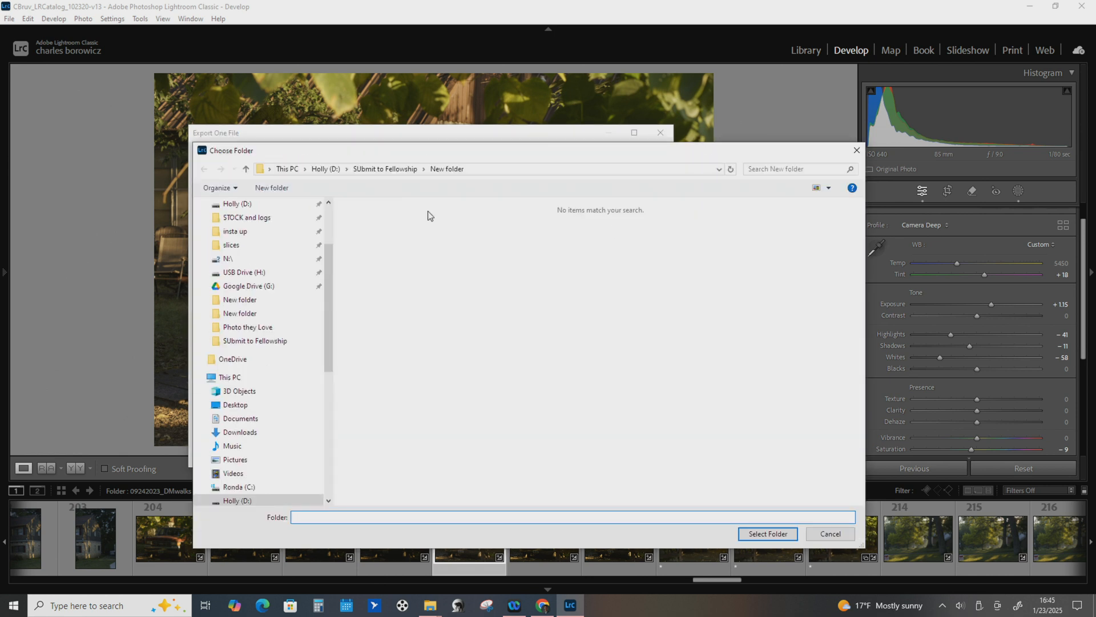
left_click_drag(331, 317, 337, 425)
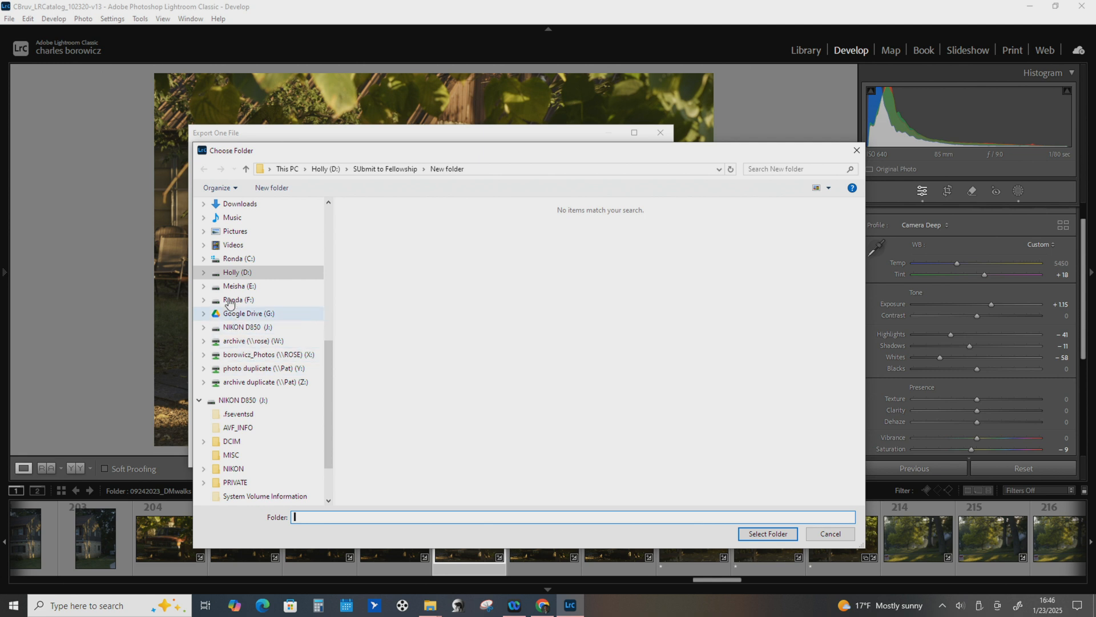
left_click(255, 355)
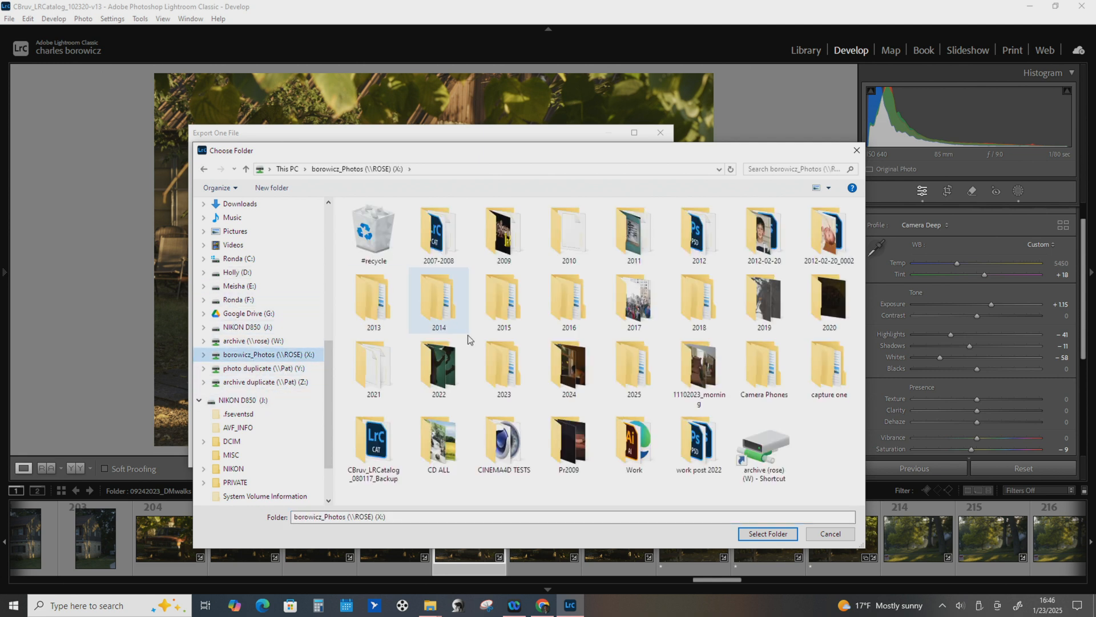
double_click(638, 370)
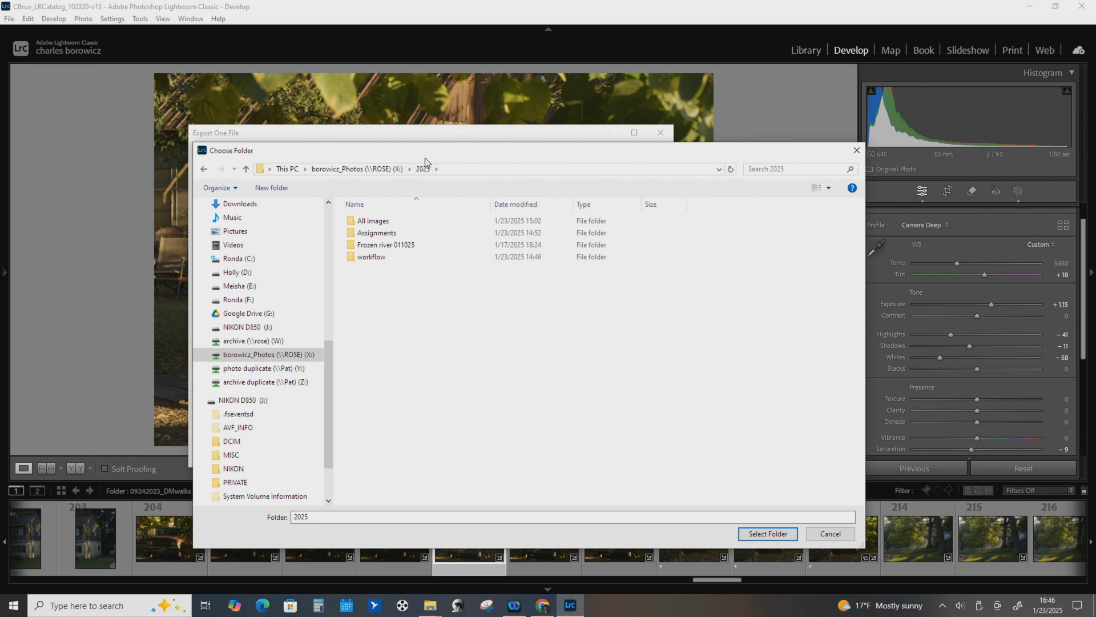
left_click(760, 534)
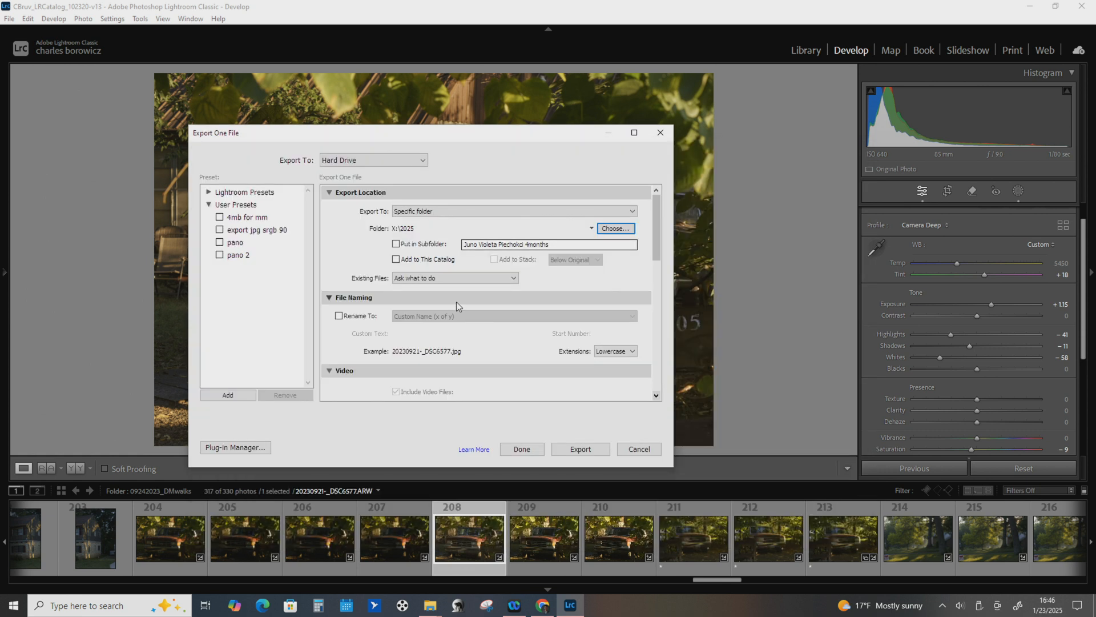
Enable saving the export into a subfolder and name the subfolder "assignment".
left_click(432, 248)
left_click(518, 244)
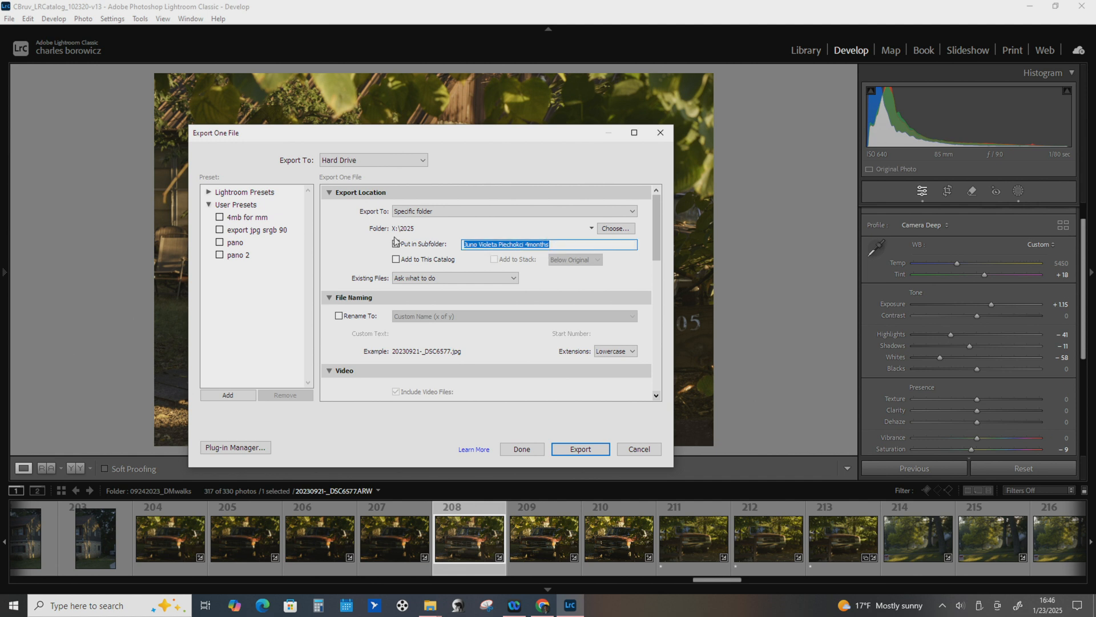
type("assignment")
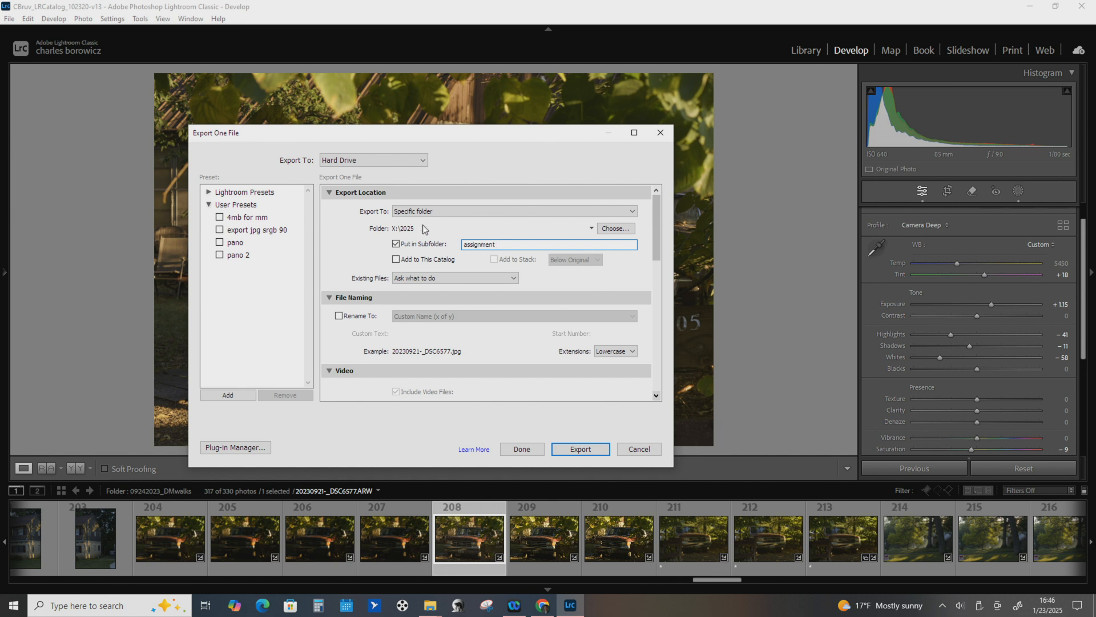
left_click(456, 230)
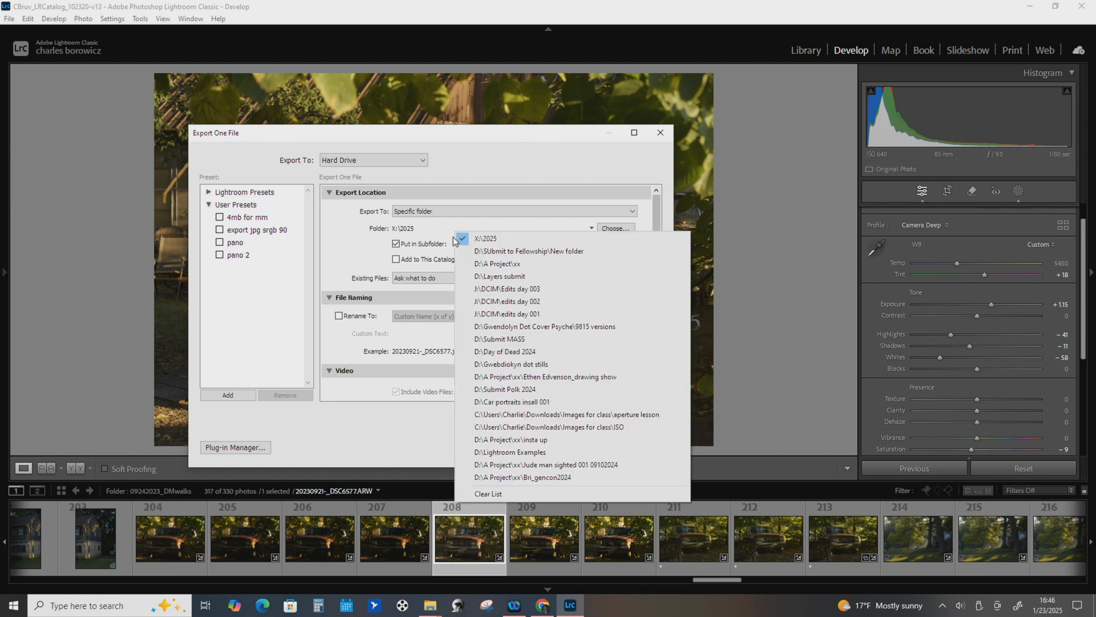
left_click(440, 231)
left_click(526, 138)
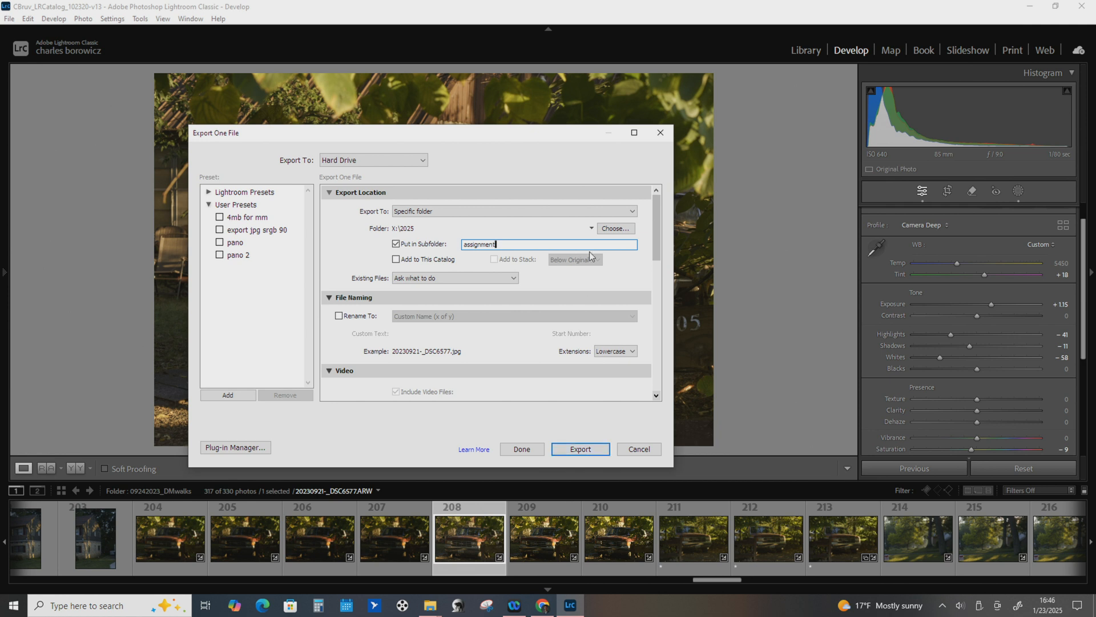
mouse_move(657, 223)
left_mouse_down()
mouse_move(661, 266)
mouse_move(657, 216)
left_mouse_up()
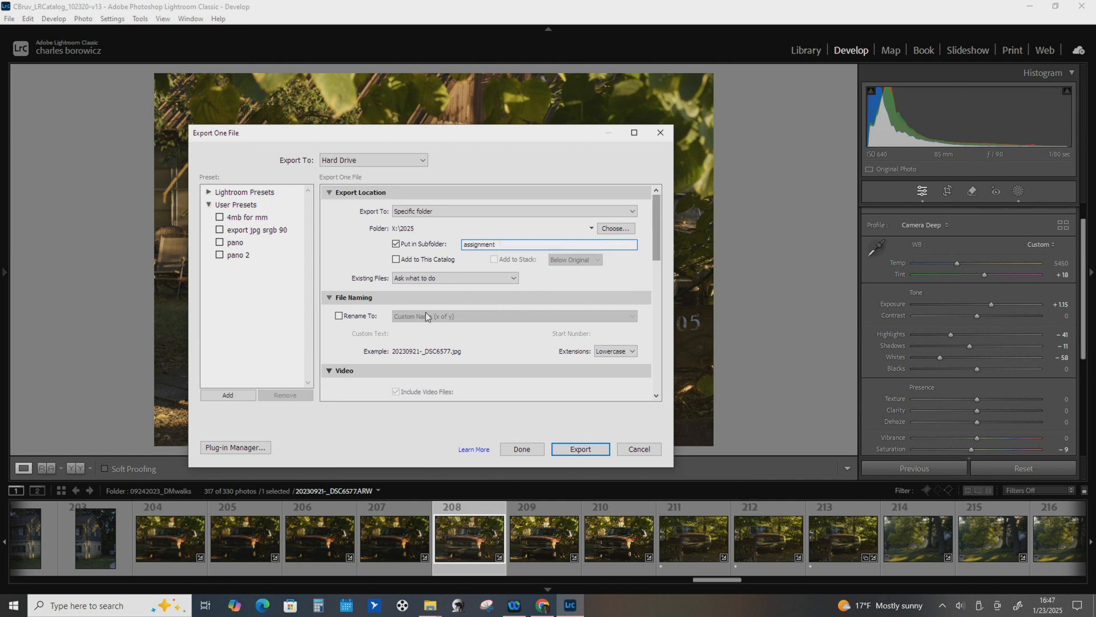
Set the JPEG quality of the export to 81 and turn off resizing to fit.
left_click(331, 297)
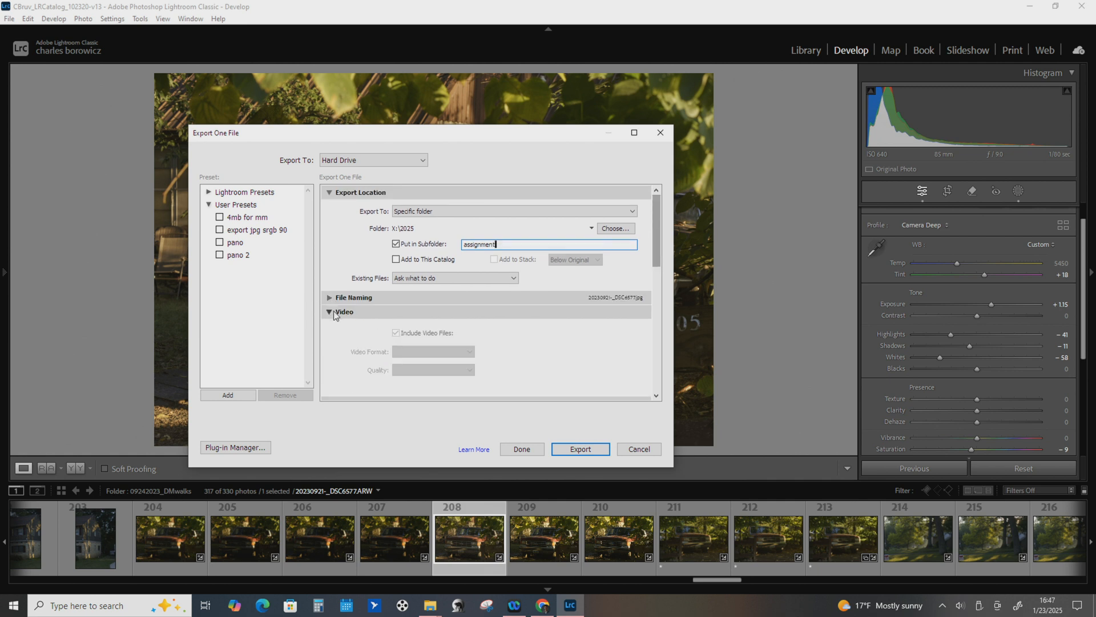
left_click(334, 314)
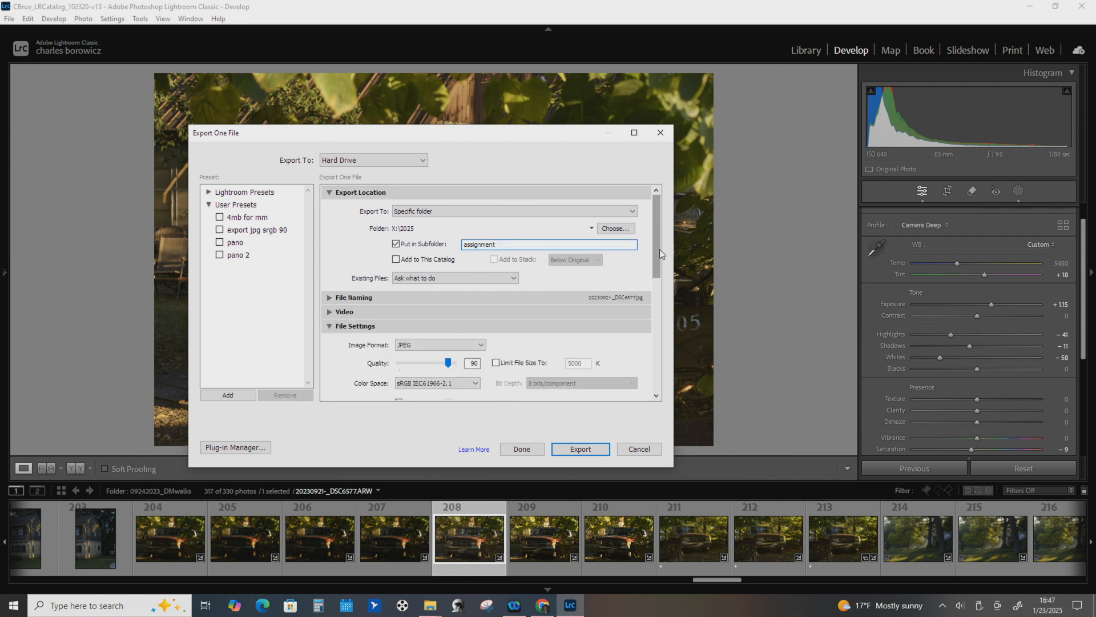
left_click_drag(657, 247, 654, 280)
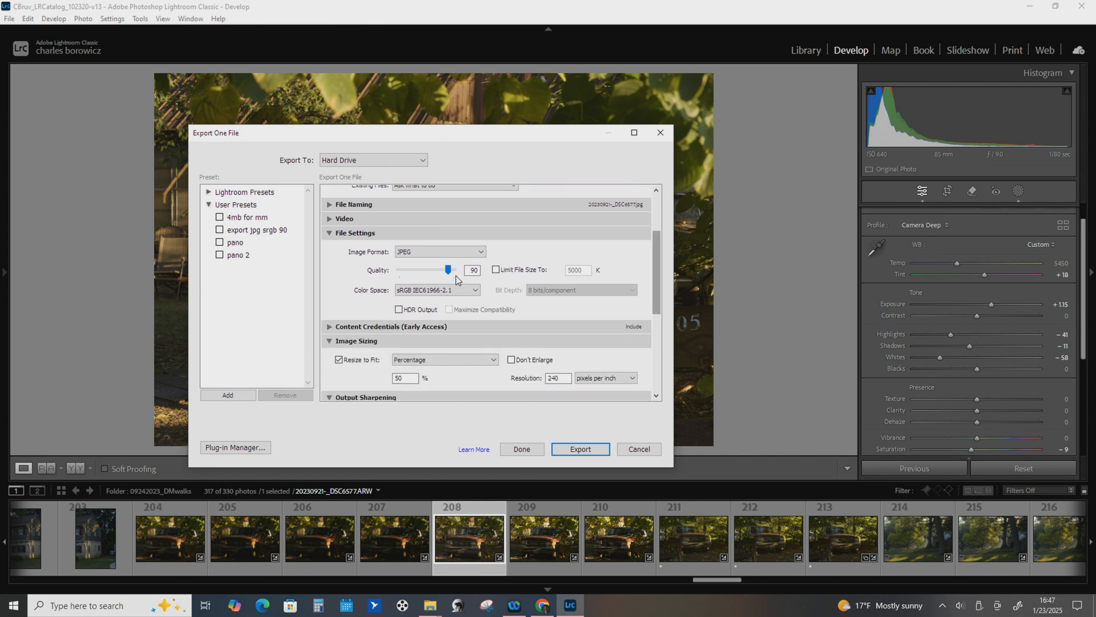
left_click_drag(448, 273, 444, 272)
scroll(371, 331, "down", 1)
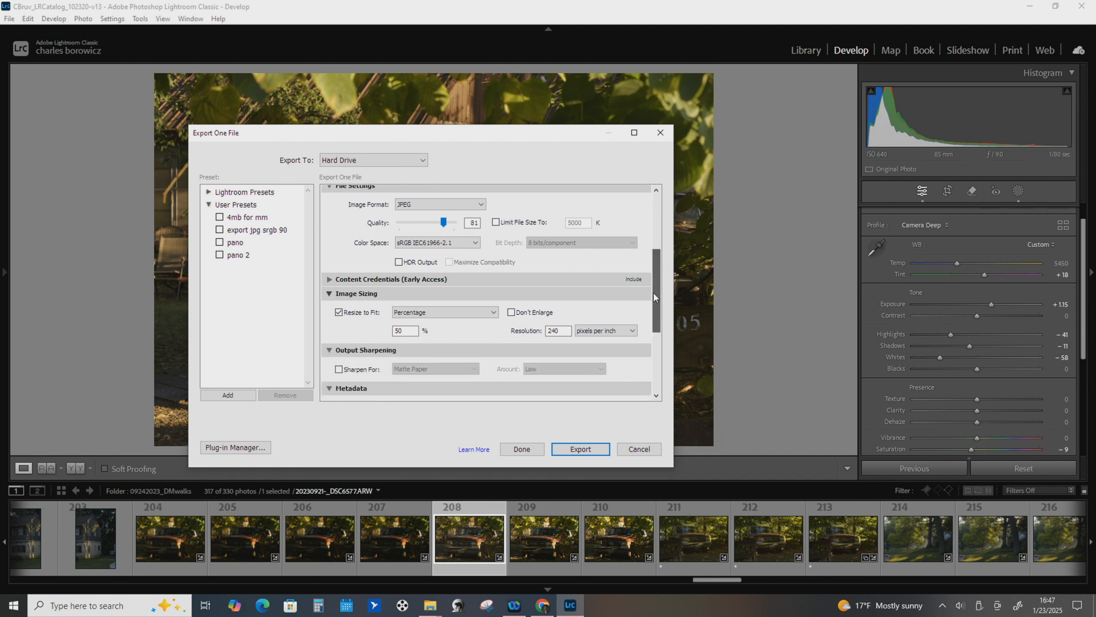
left_click(339, 312)
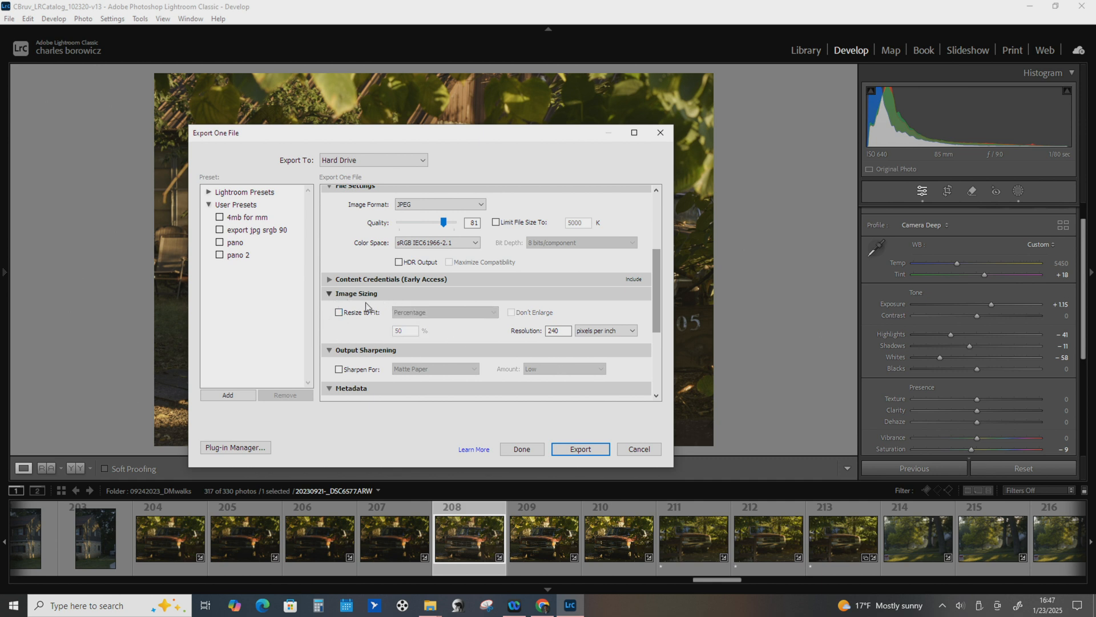
Review the export's sharpening, metadata, watermarking and after-export options, and return to the export location settings.
scroll(652, 307, "down", 3)
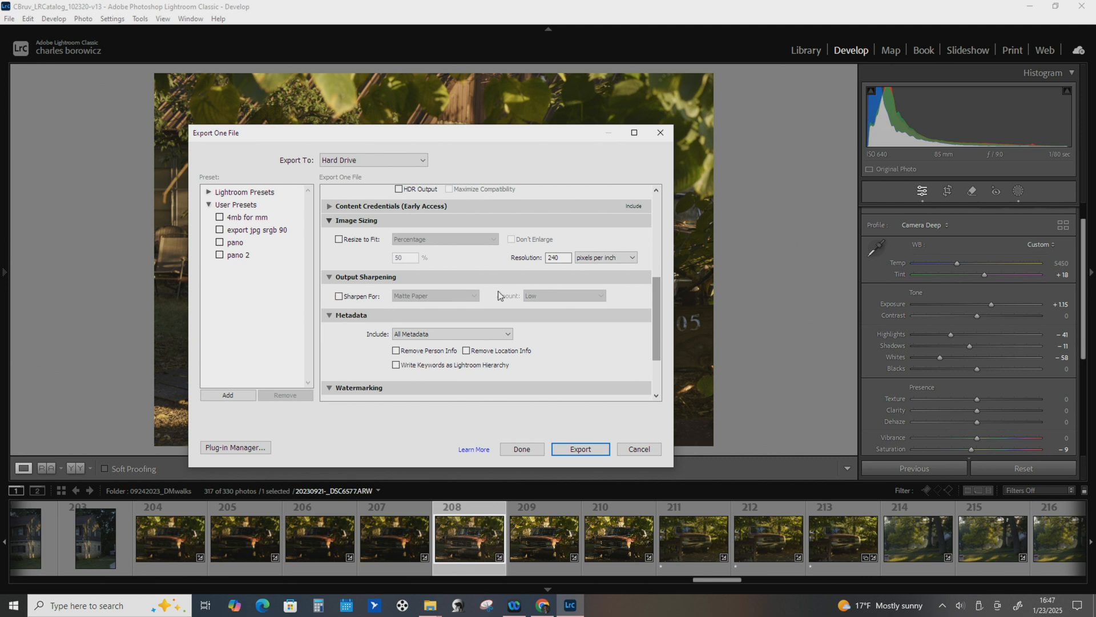
left_click_drag(657, 300, 658, 321)
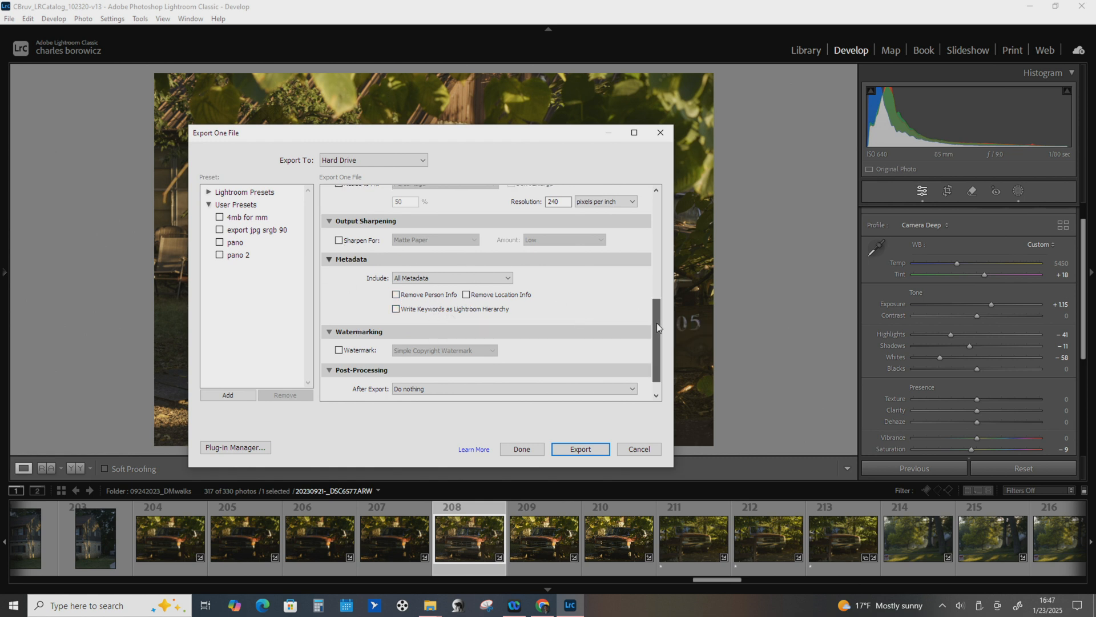
scroll(656, 321, "down", 1)
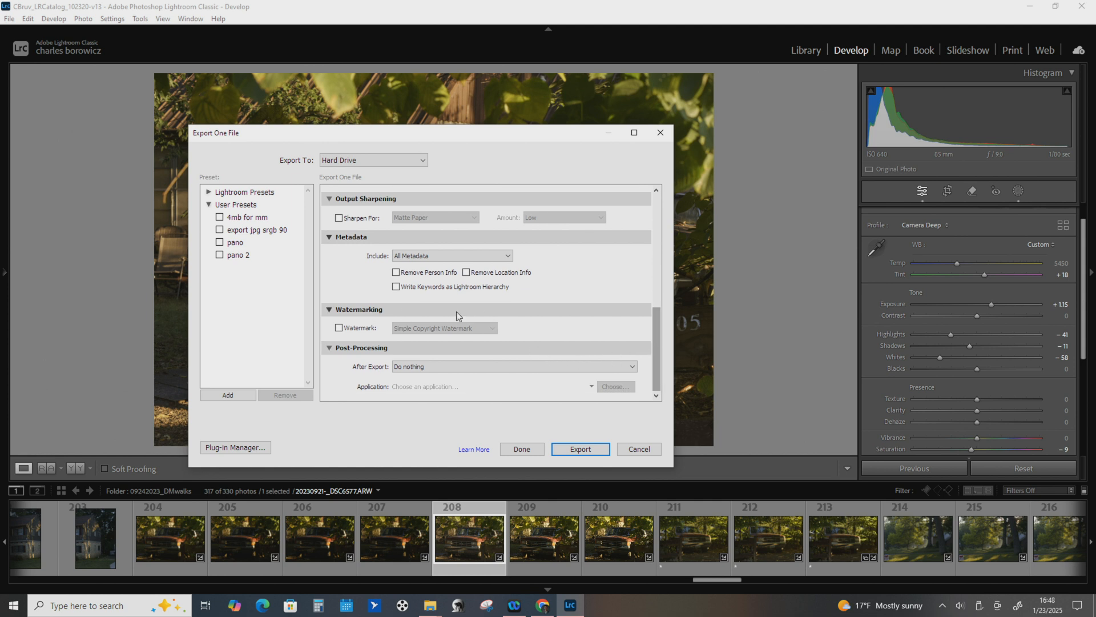
left_click(479, 368)
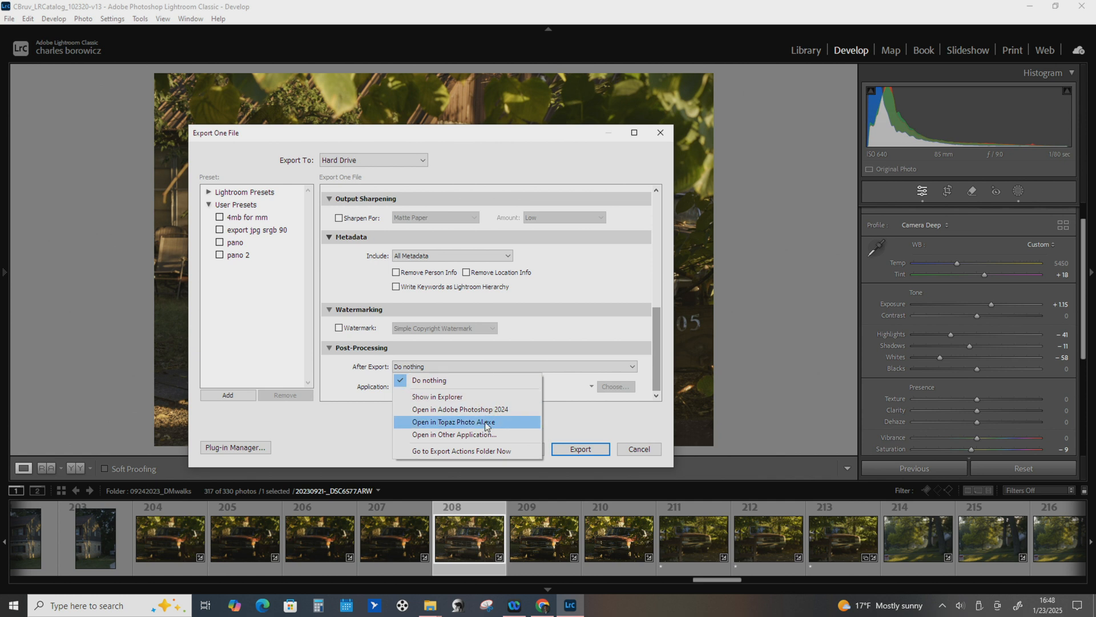
scroll(554, 344, "up", 2)
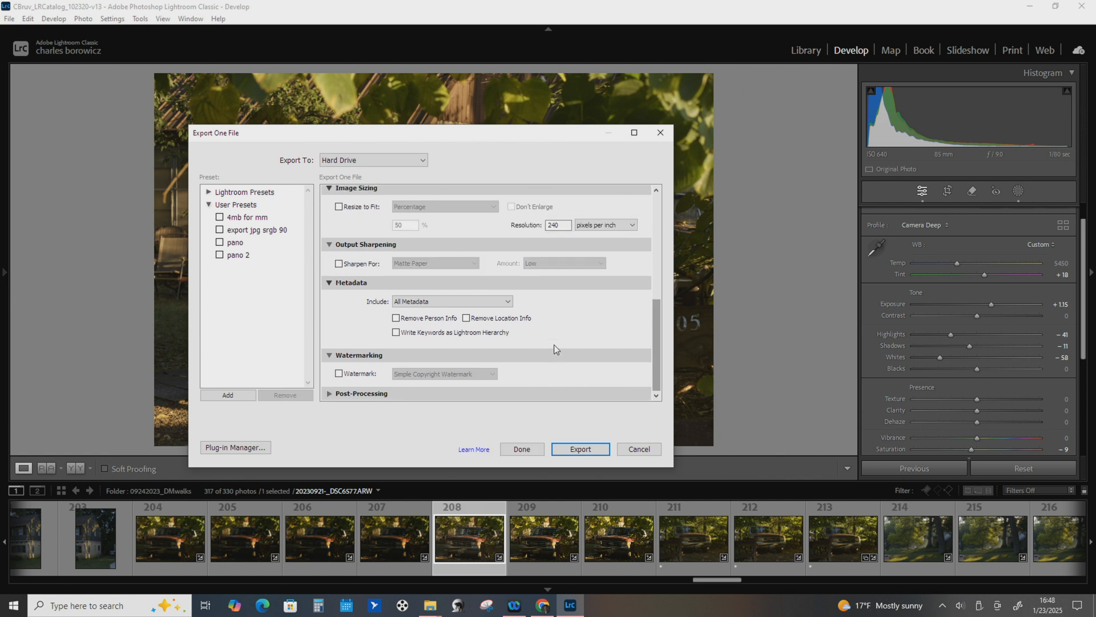
left_click_drag(655, 331, 649, 229)
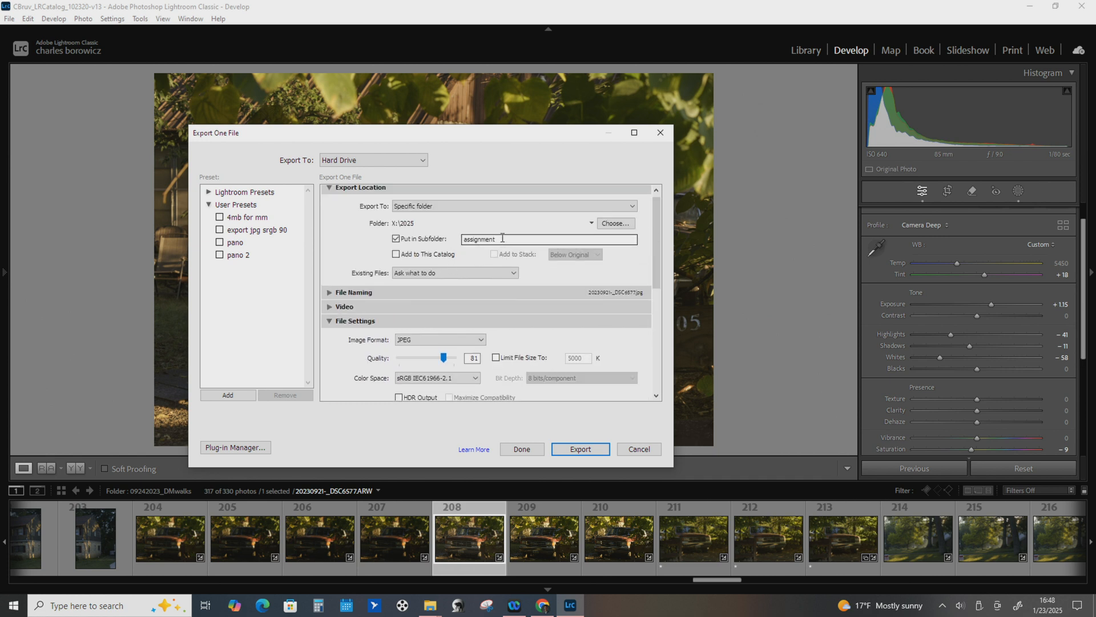
Export the photo, switch to File Explorer and open the assignment subfolder inside the 2025 folder to check the exported file.
left_click(580, 448)
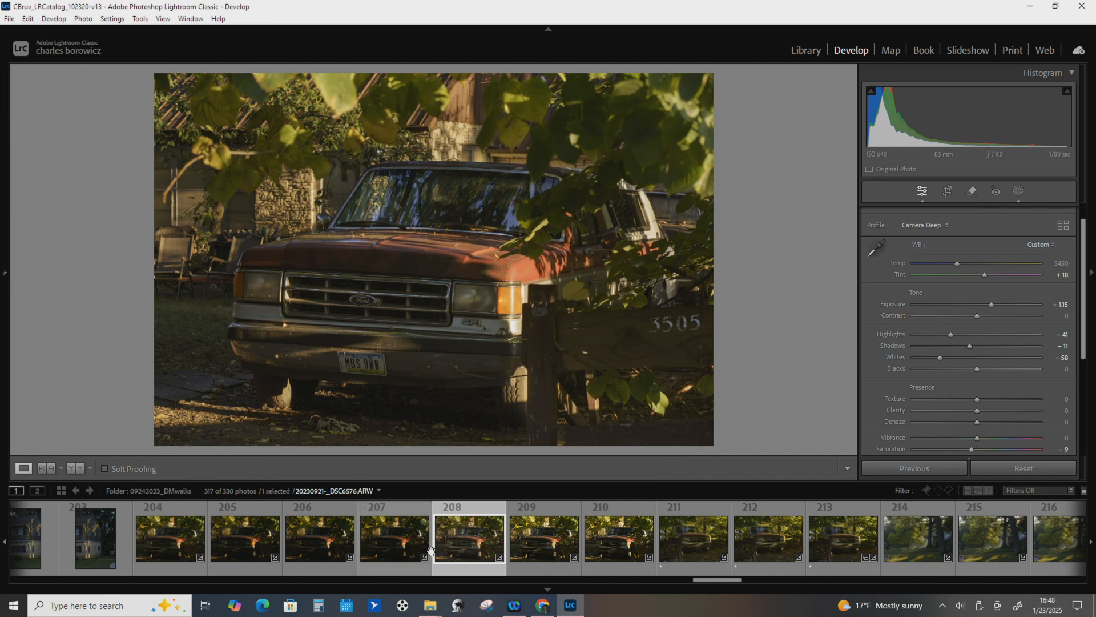
mouse_move(432, 608)
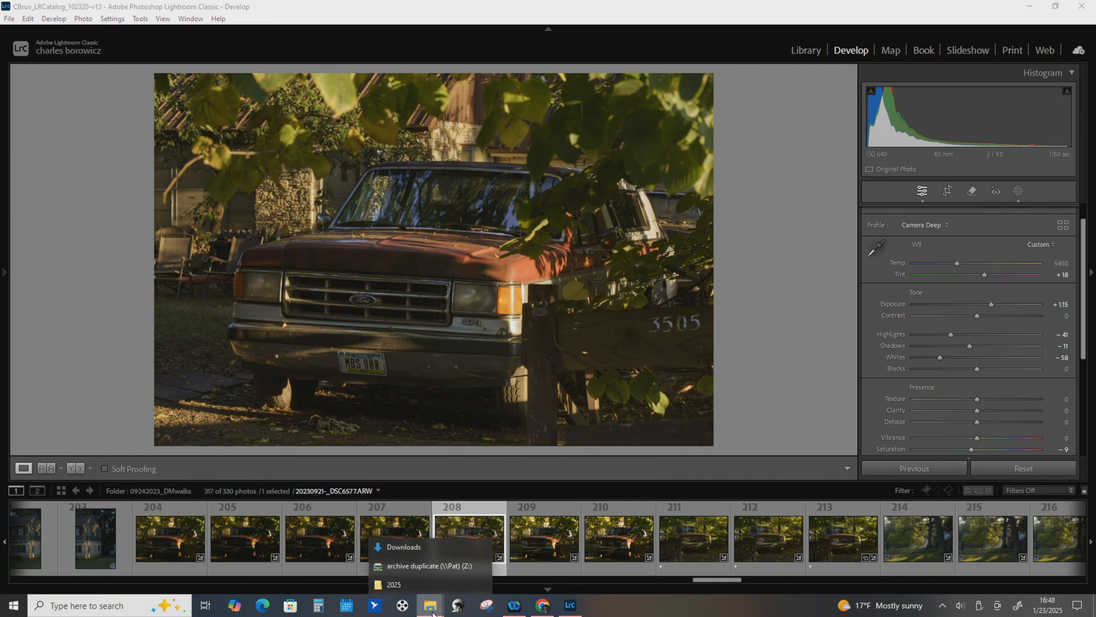
left_click(434, 569)
double_click(354, 120)
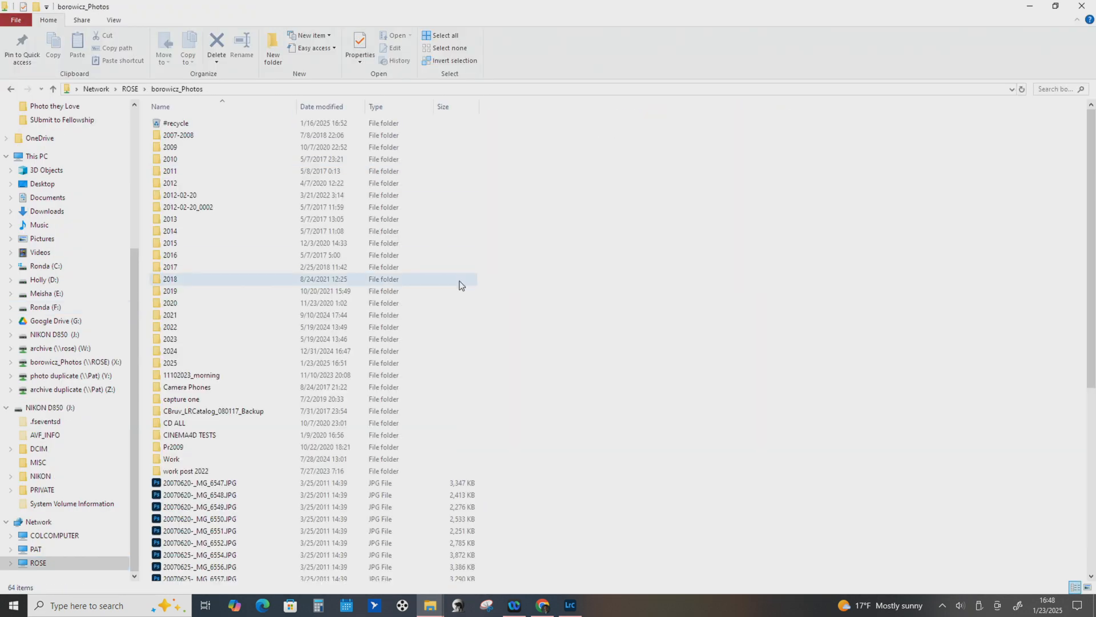
double_click(179, 364)
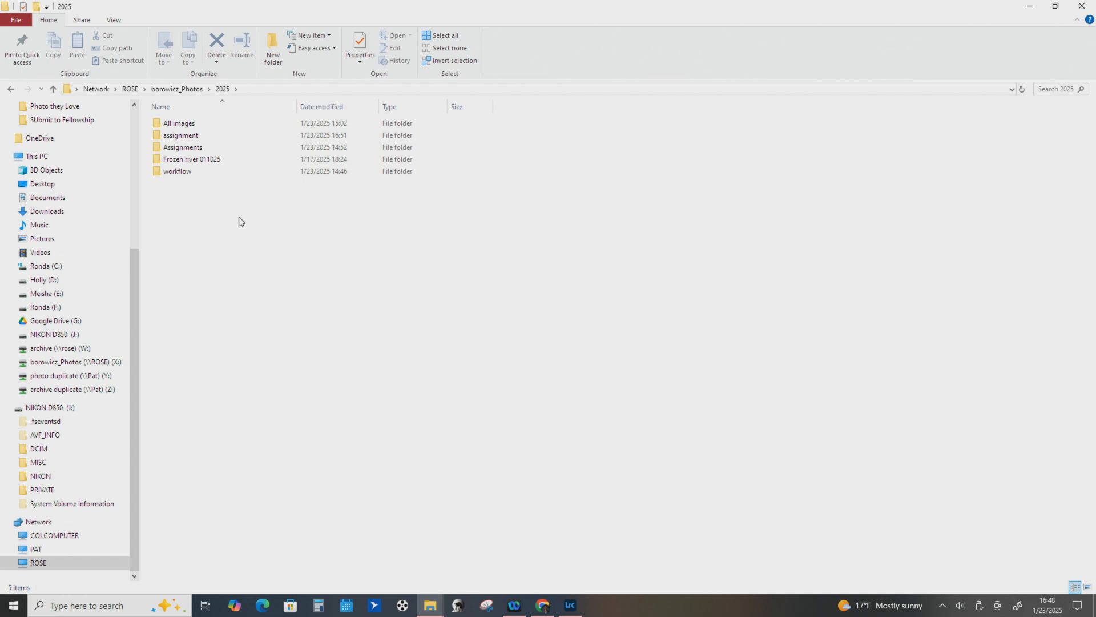
left_click(181, 171)
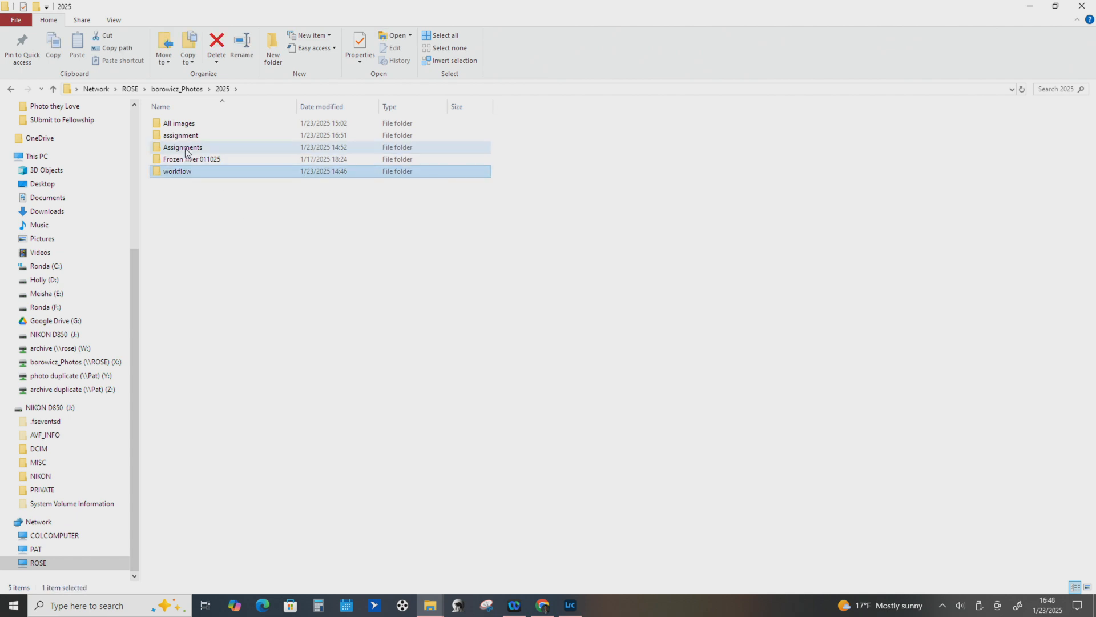
double_click(185, 135)
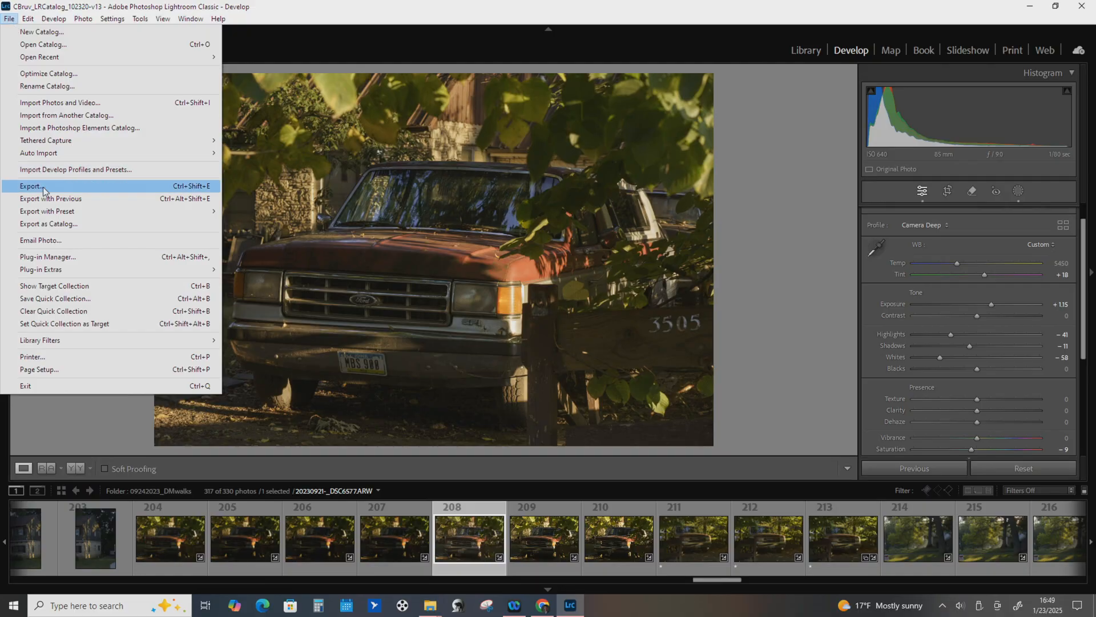
Export the photo again with the subfolder option turned off and X:\2025\workflow chosen as the destination folder.
left_click(91, 186)
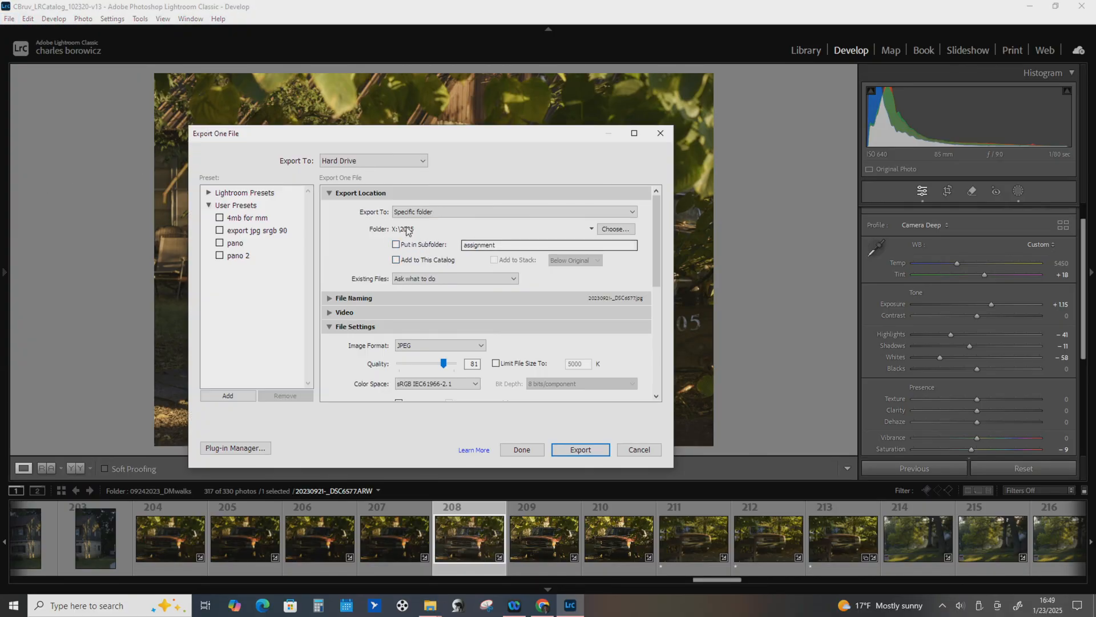
left_click(614, 229)
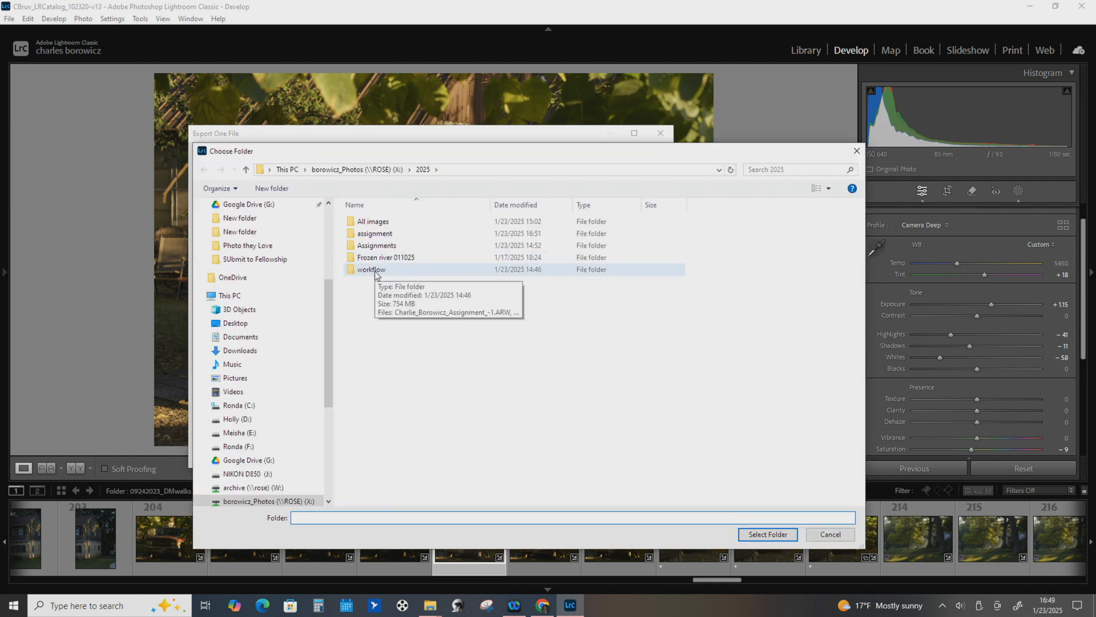
left_click(375, 271)
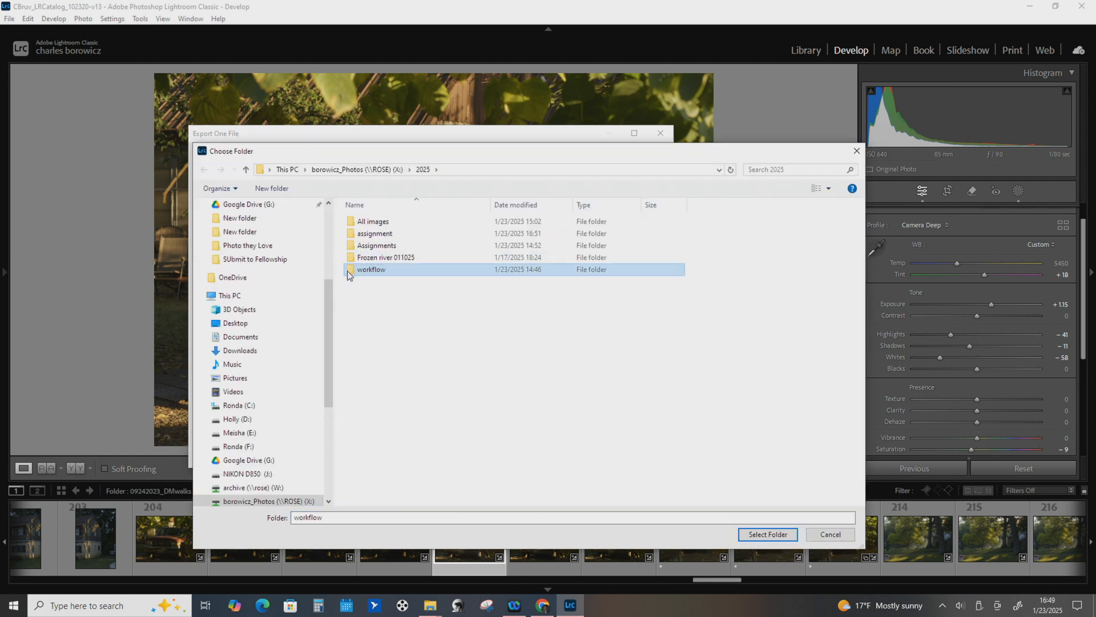
double_click(348, 273)
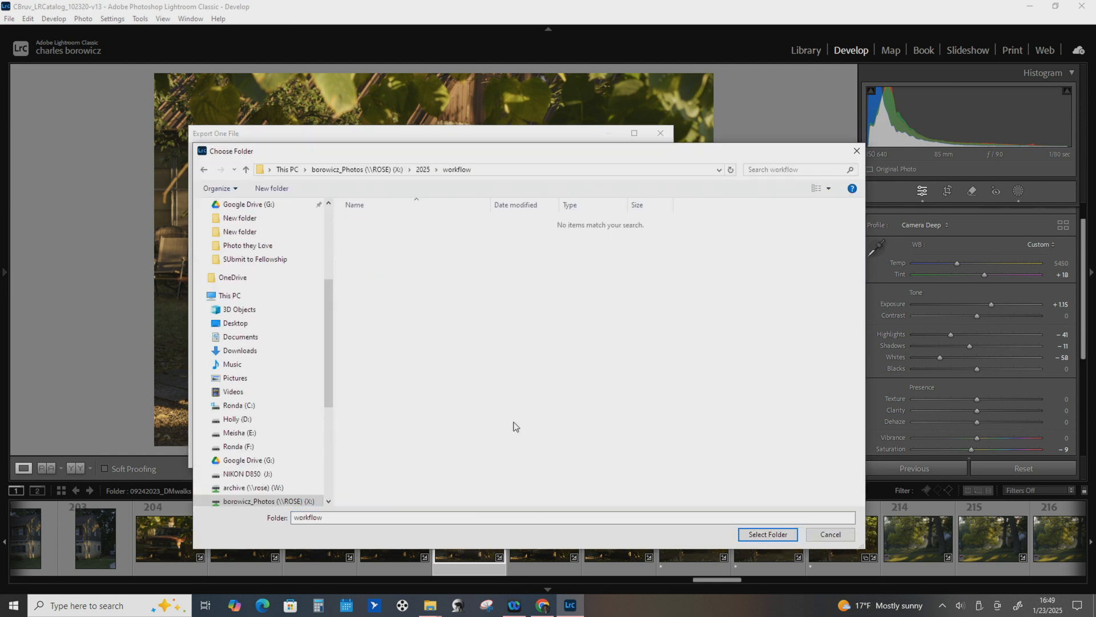
left_click(764, 534)
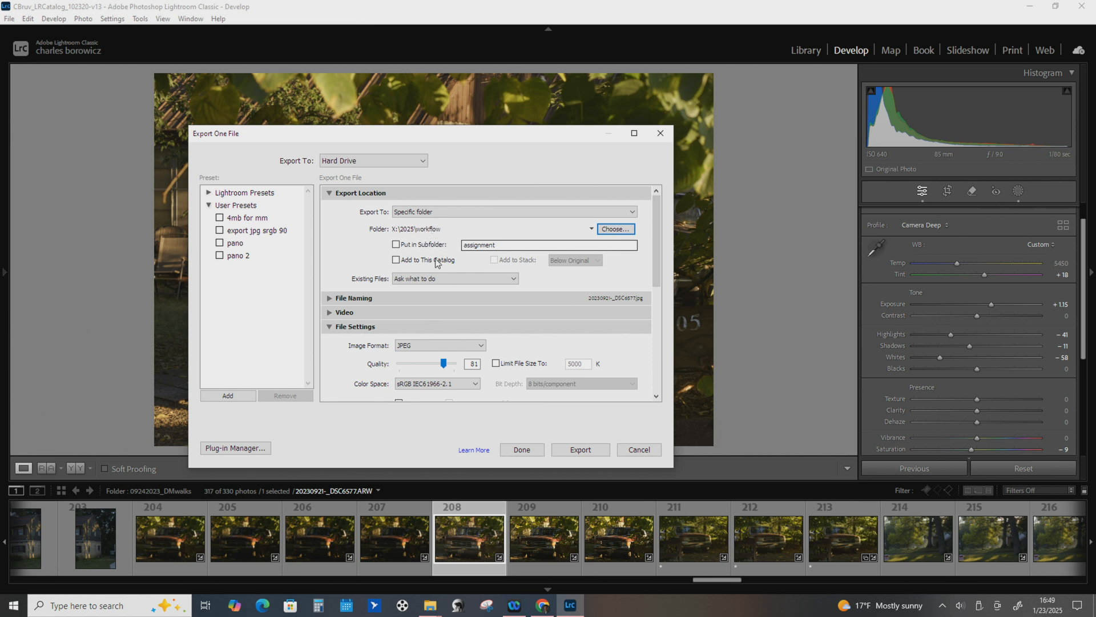
left_click(588, 456)
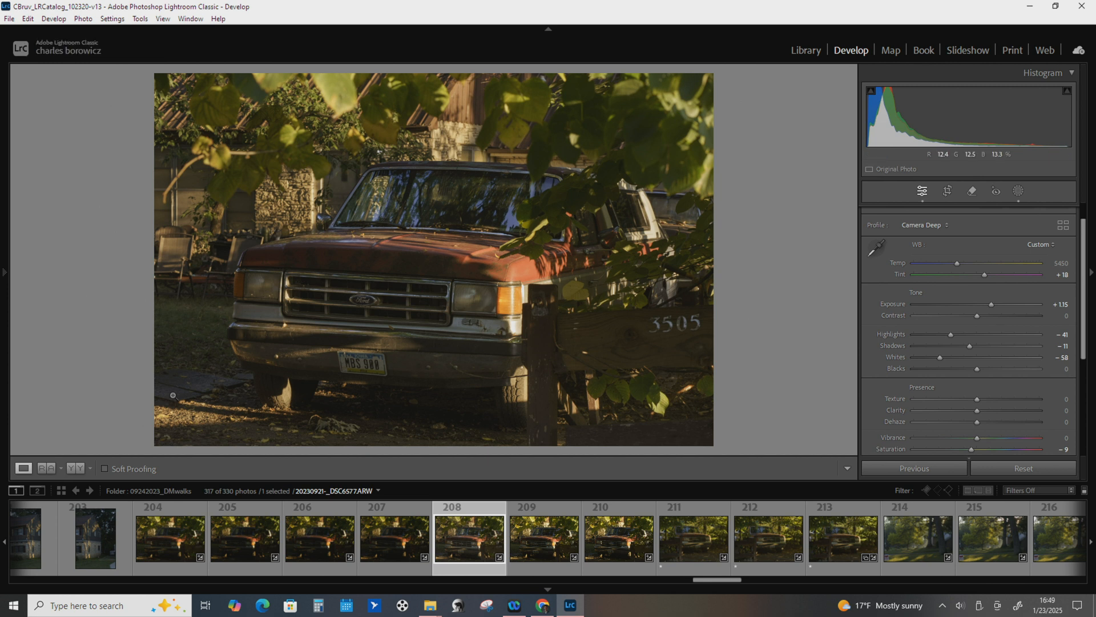
Switch to File Explorer, check the 2025\workflow folder for the exported JPEG, and return to the 2025 folder.
right_click(432, 608)
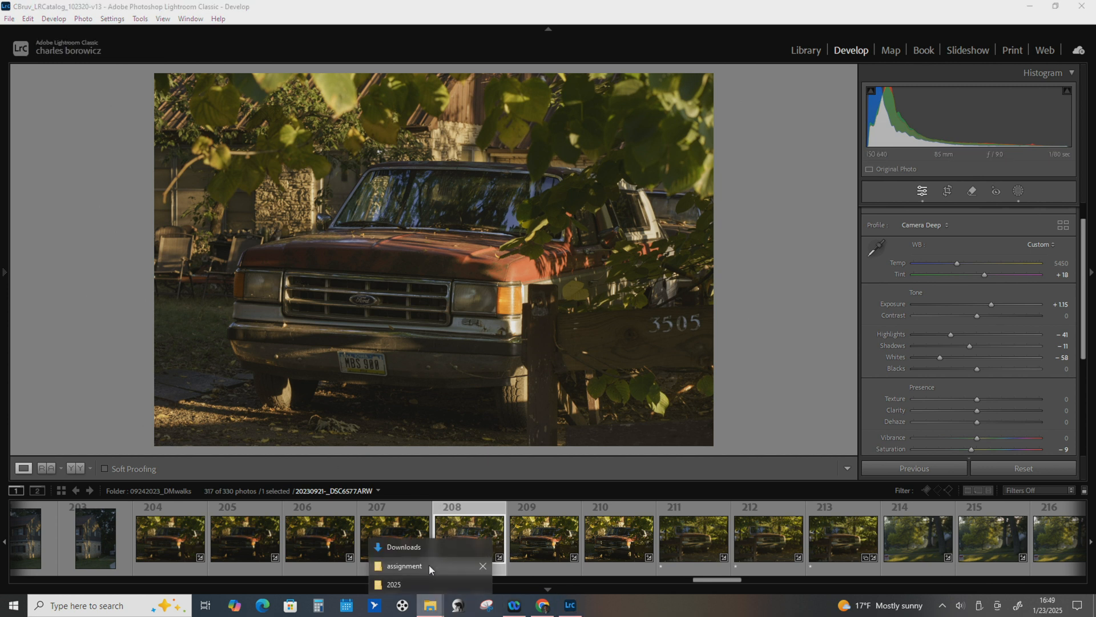
left_click(426, 583)
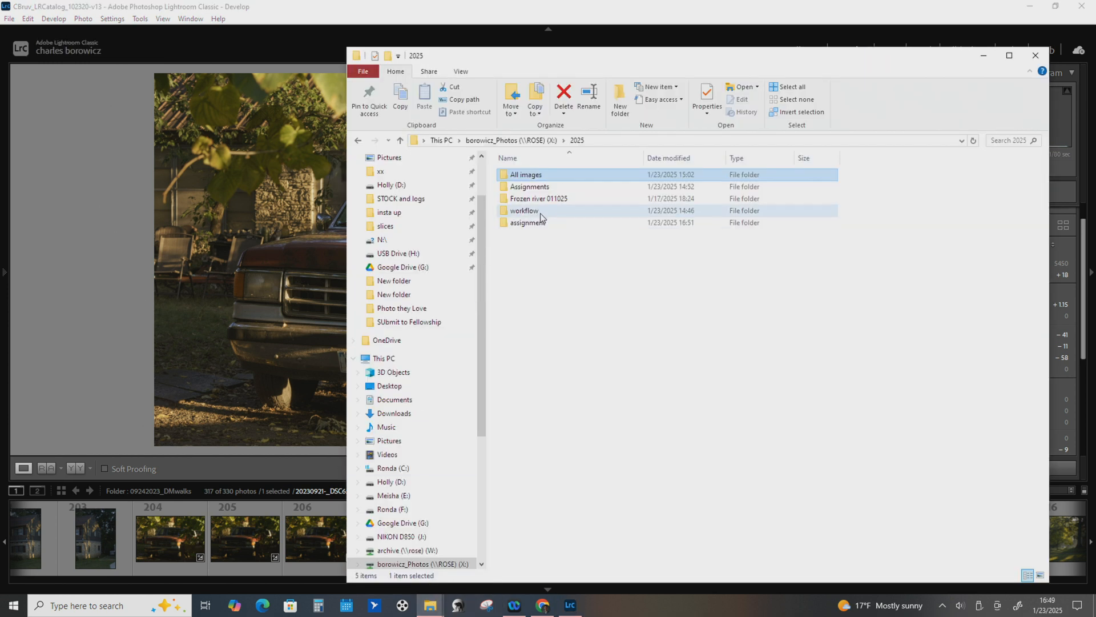
double_click(540, 211)
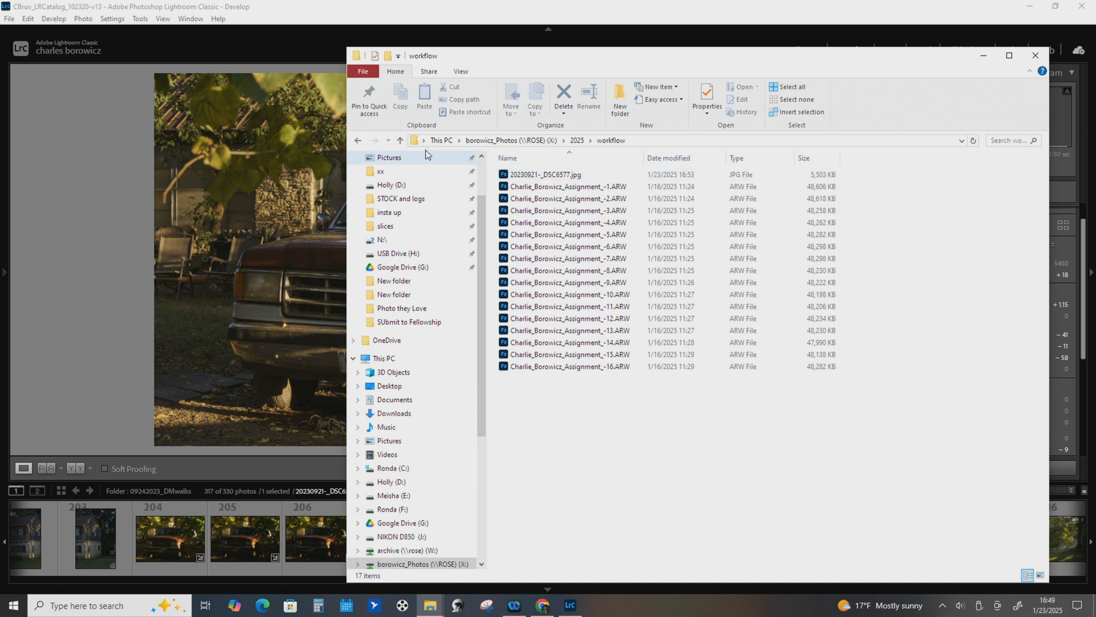
left_click(400, 140)
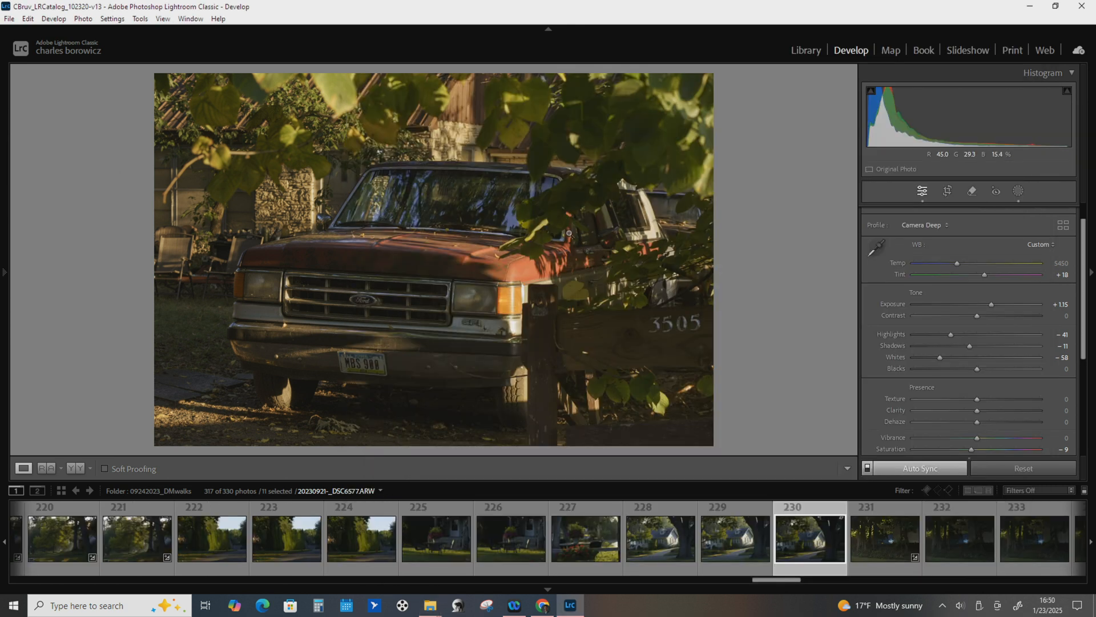